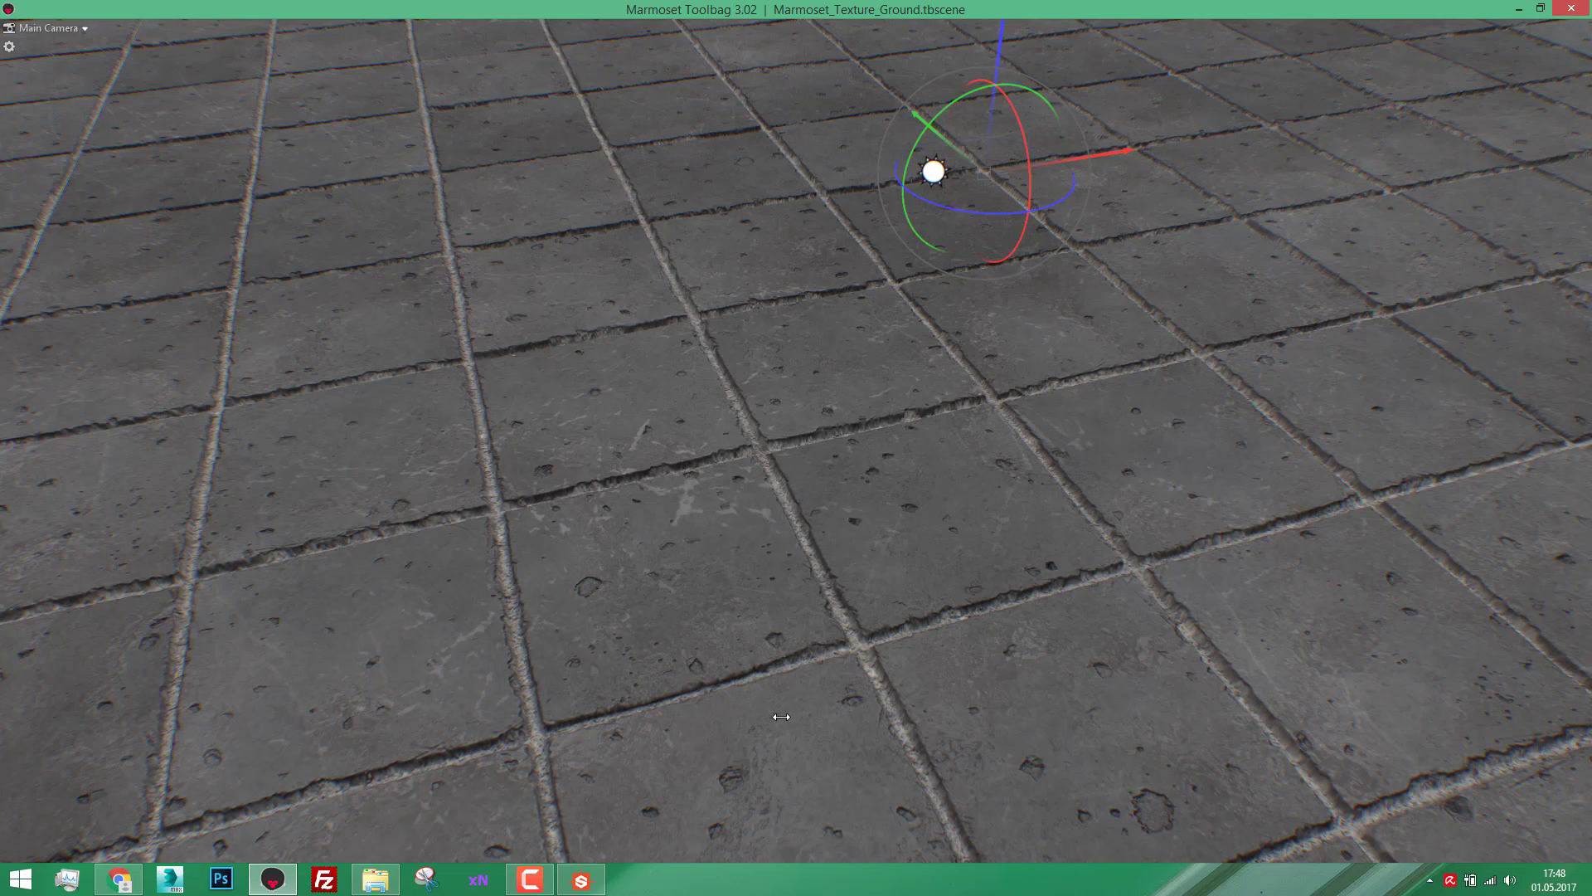
Step: Switch to Substance Designer and examine the instance parameters of the brick-pattern Tile Generator in the Mask frame
{"action": "left_click", "coordinate": [572, 886]}
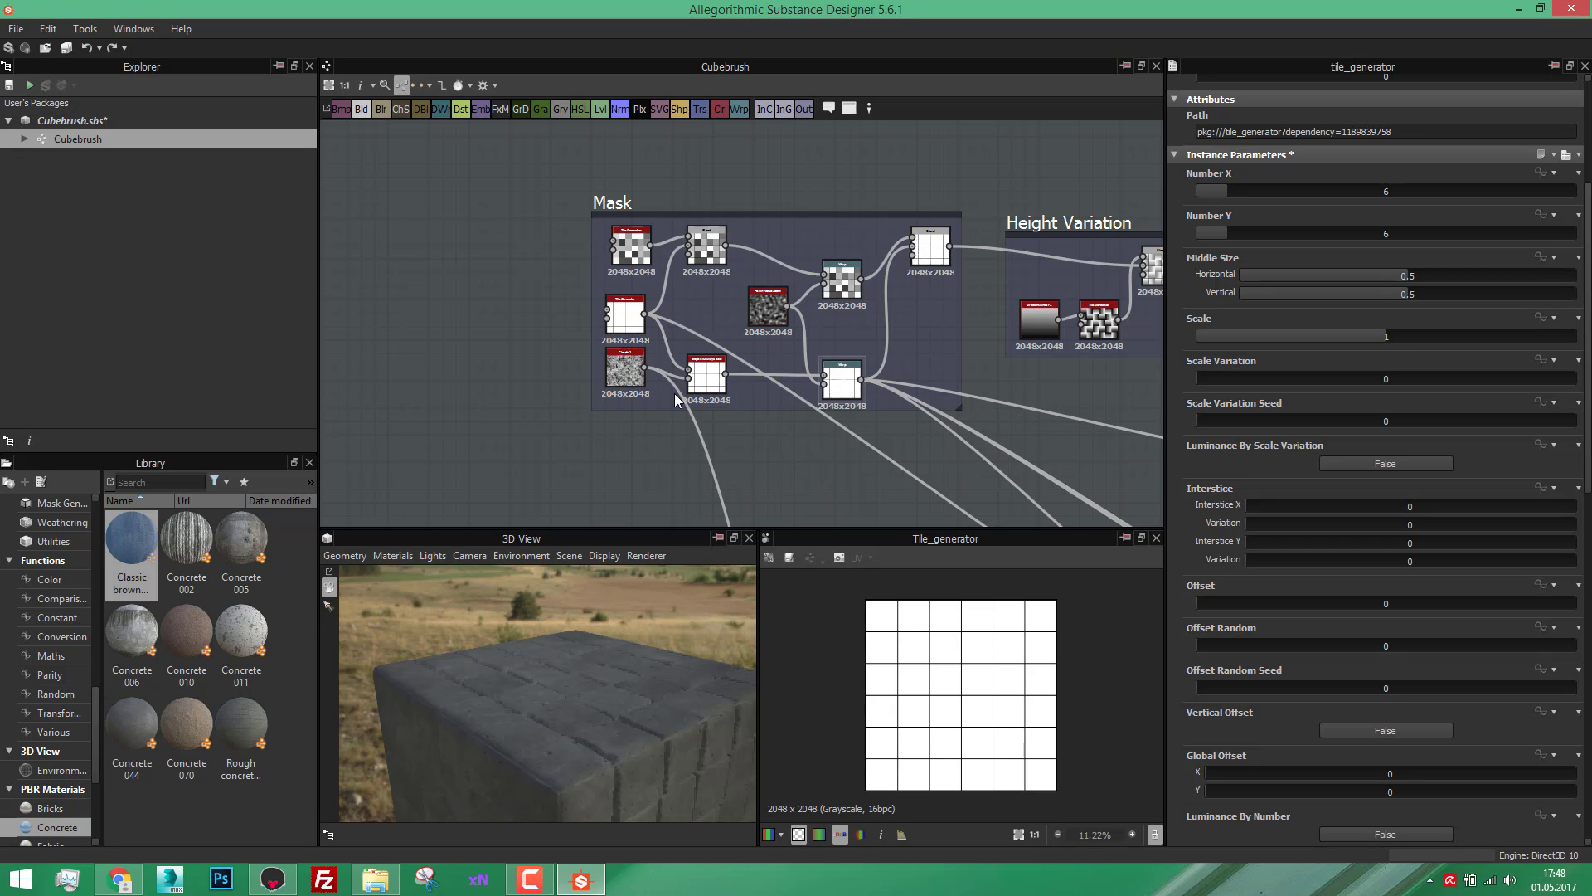
{"action": "scroll", "coordinate": [668, 385], "scroll_direction": "up", "scroll_amount": 1}
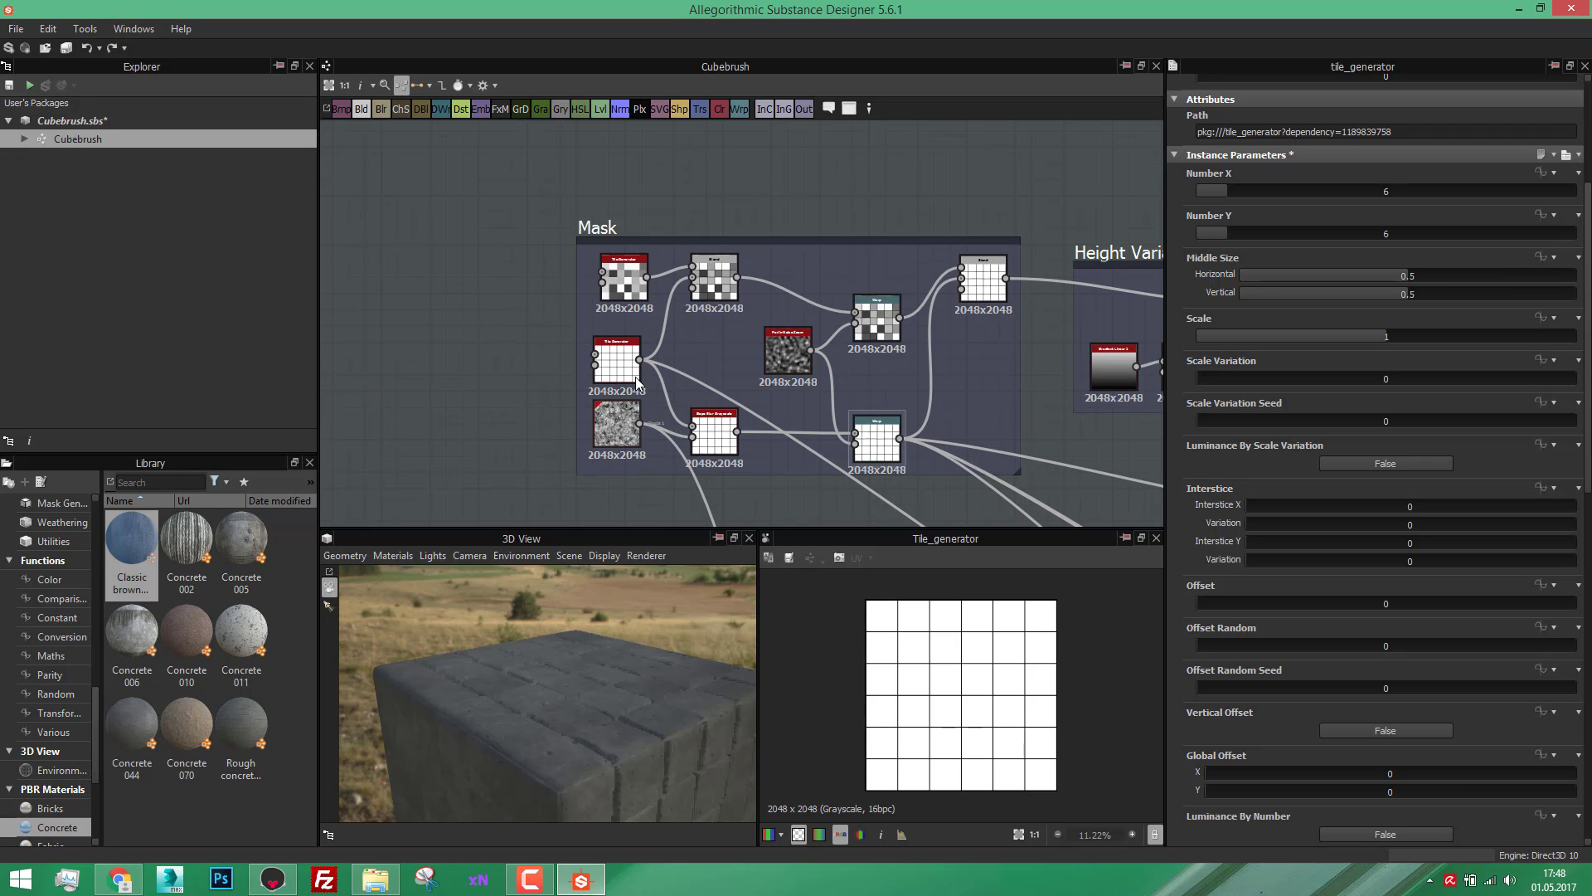
{"action": "scroll", "coordinate": [596, 375], "scroll_direction": "up", "scroll_amount": 4}
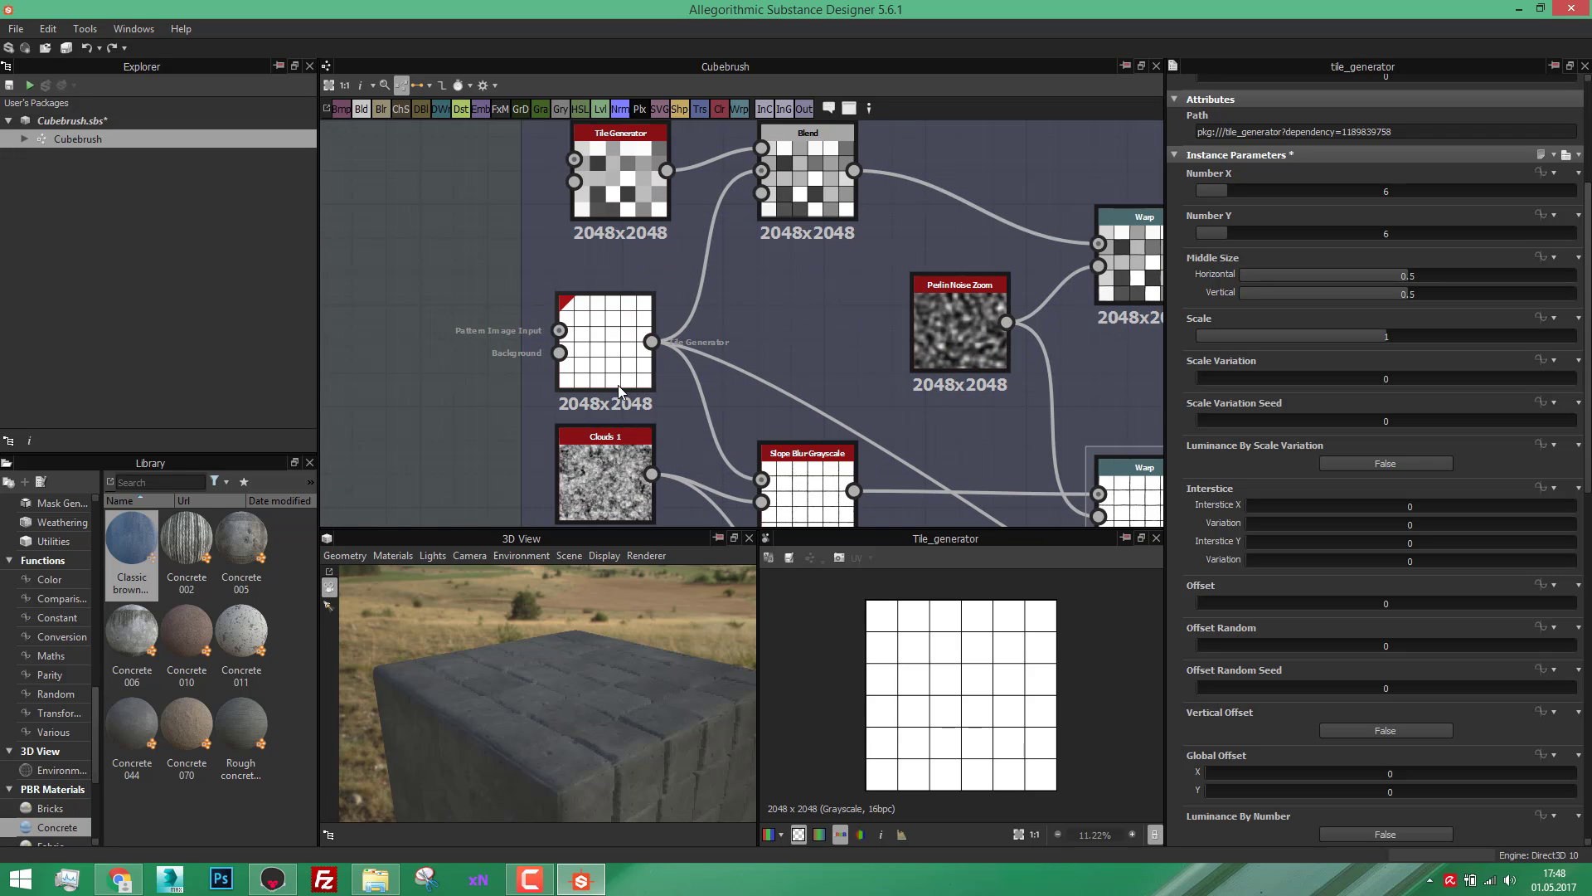
{"action": "scroll", "coordinate": [602, 371], "scroll_direction": "up", "scroll_amount": 1}
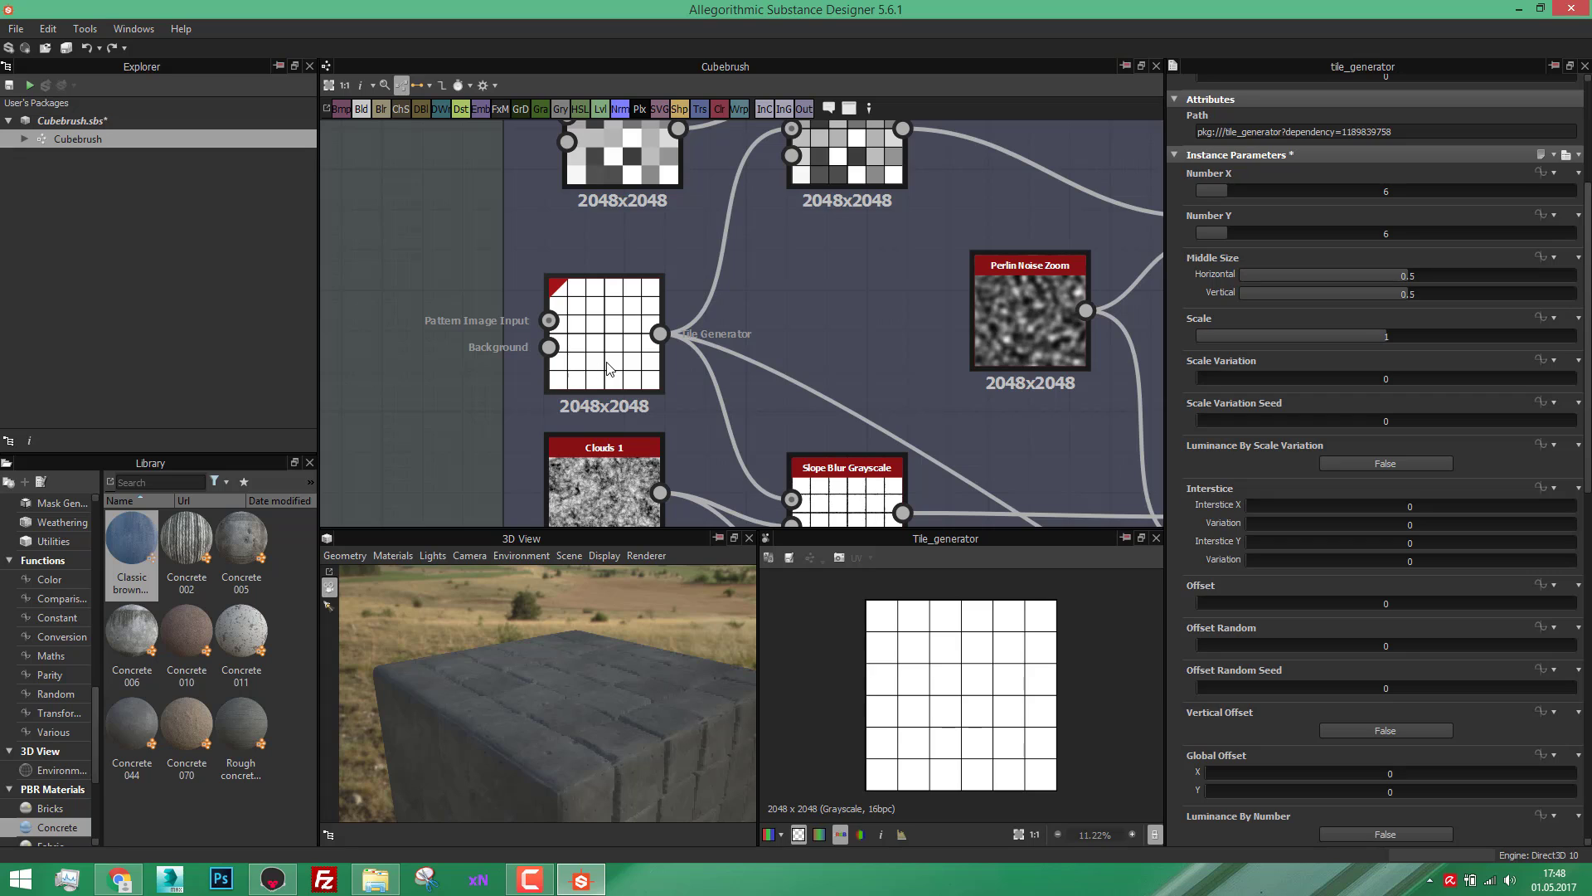
{"action": "left_click", "coordinate": [609, 369]}
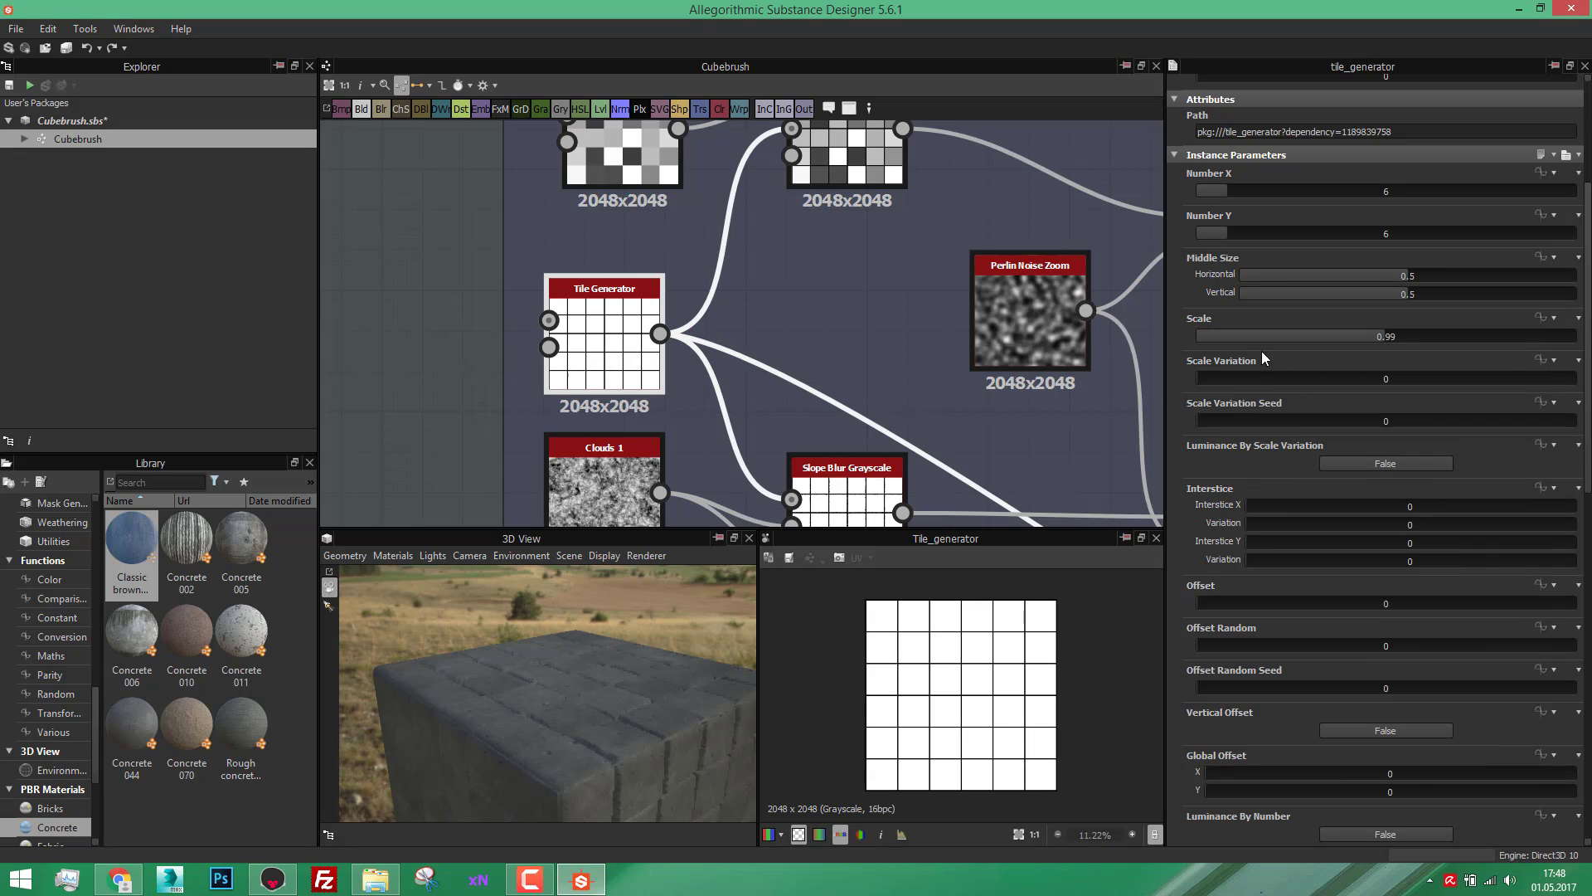
{"action": "scroll", "coordinate": [1193, 621], "scroll_direction": "down", "scroll_amount": 5}
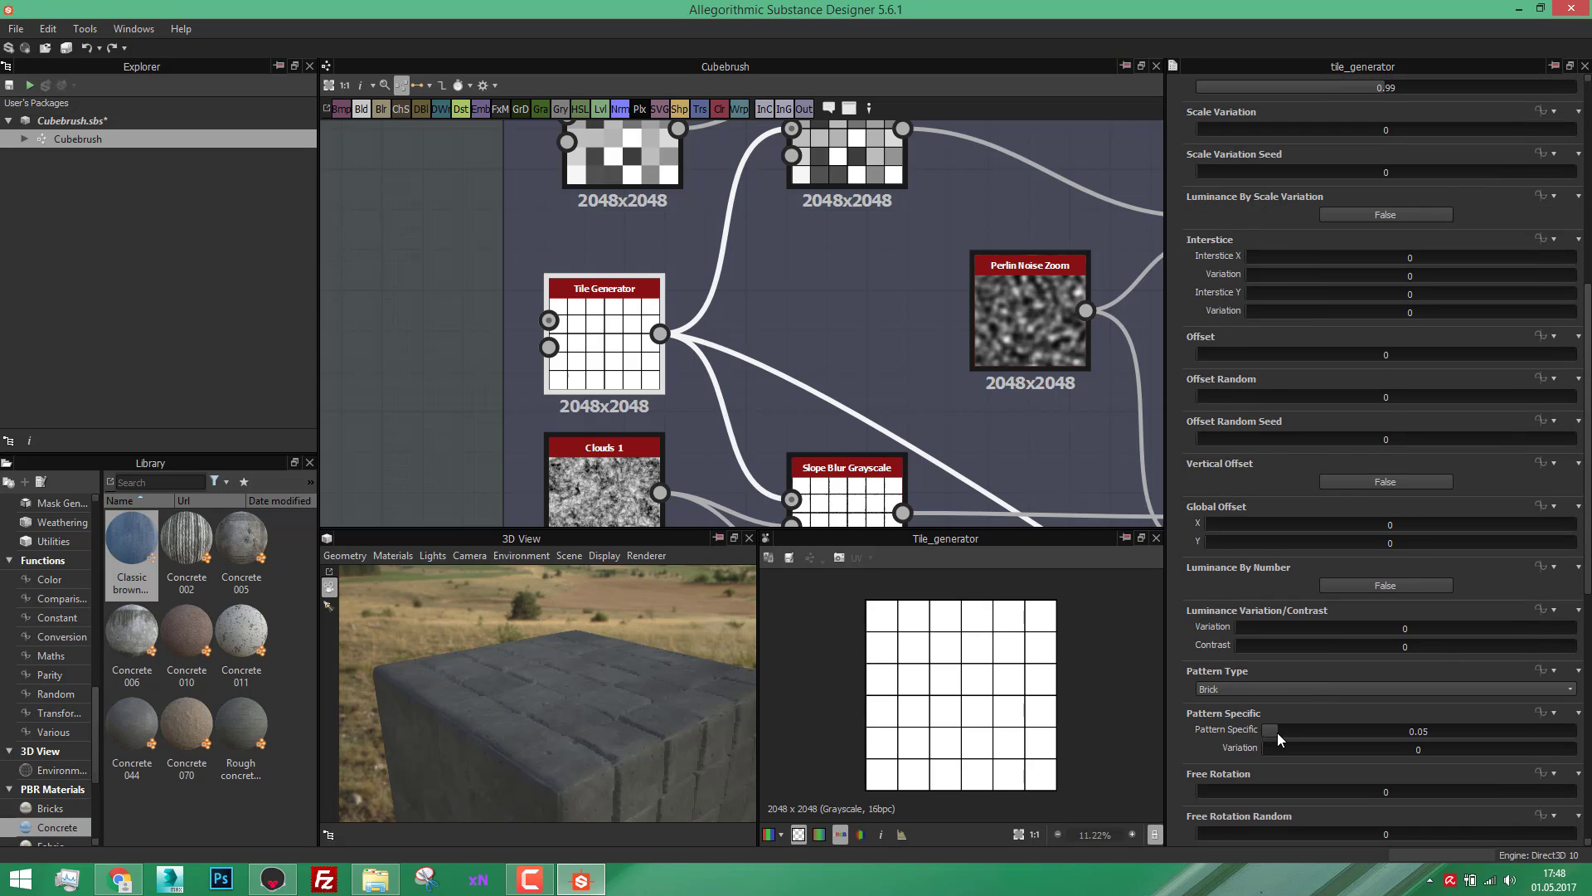
{"action": "scroll", "coordinate": [1277, 733], "scroll_direction": "down", "scroll_amount": 2}
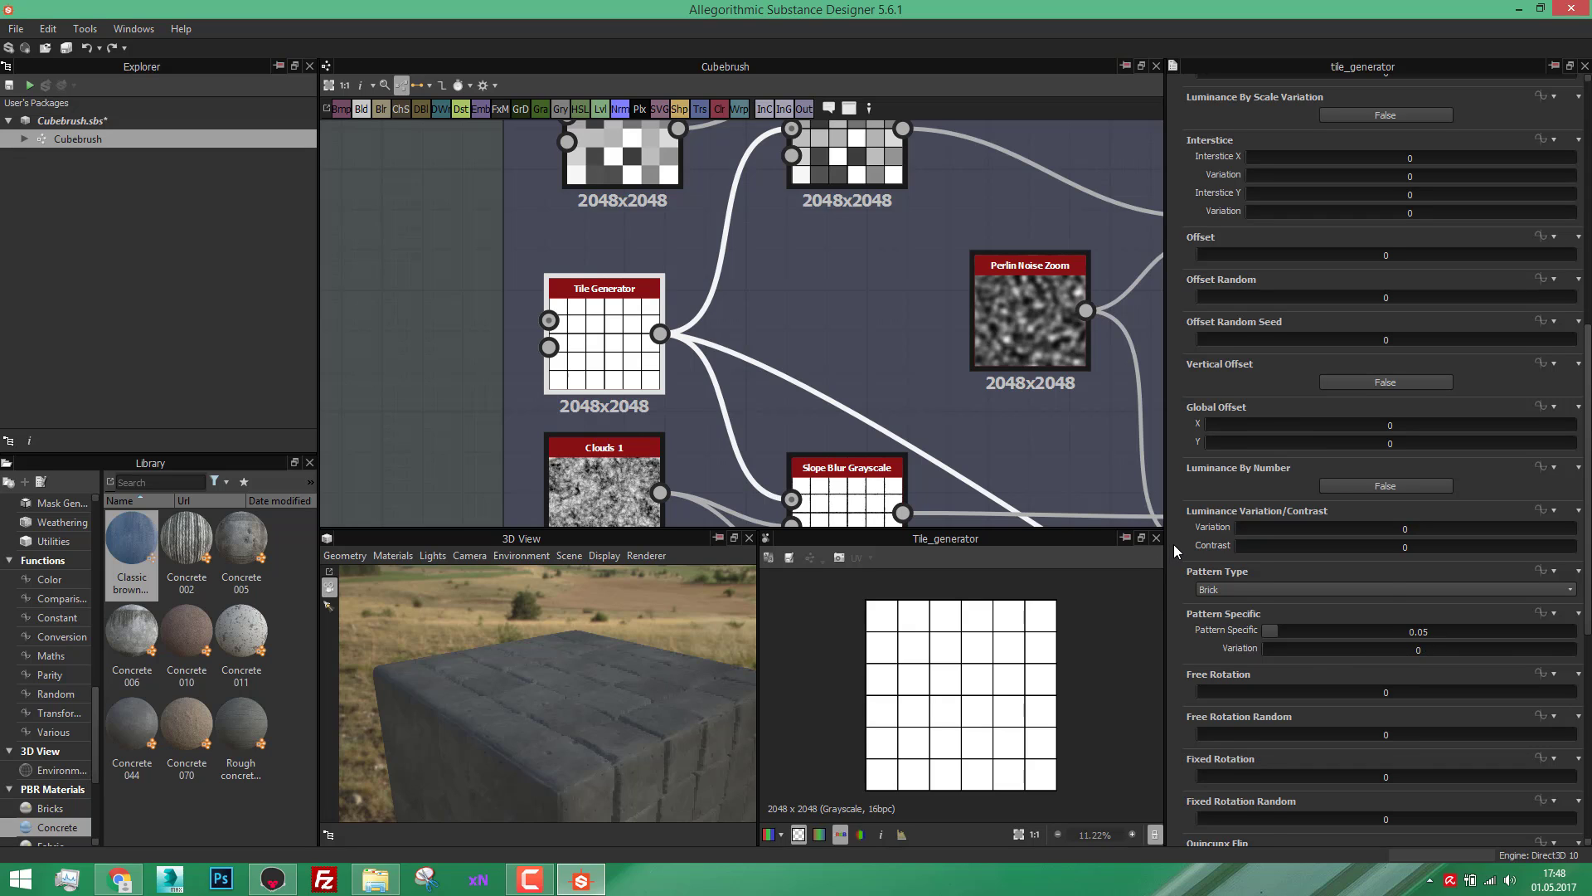
{"action": "scroll", "coordinate": [1181, 536], "scroll_direction": "up", "scroll_amount": 4}
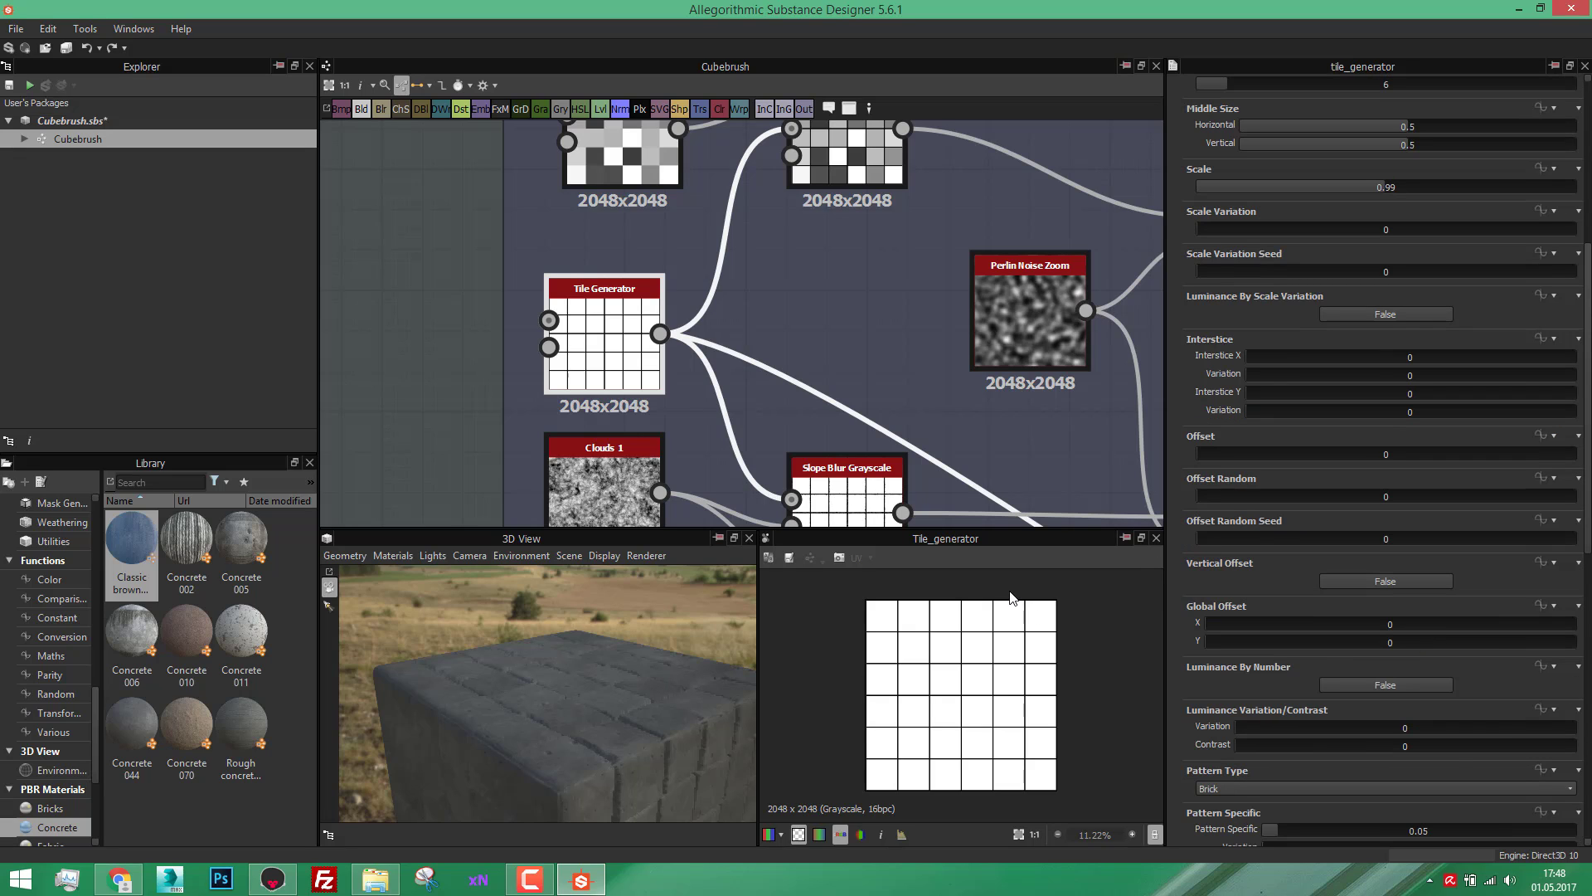
Step: Examine a crossing of the gap lines up close in the Tile Generator's 2D output
{"action": "scroll", "coordinate": [941, 622], "scroll_direction": "up", "scroll_amount": 3}
{"action": "scroll", "coordinate": [912, 618], "scroll_direction": "up", "scroll_amount": 4}
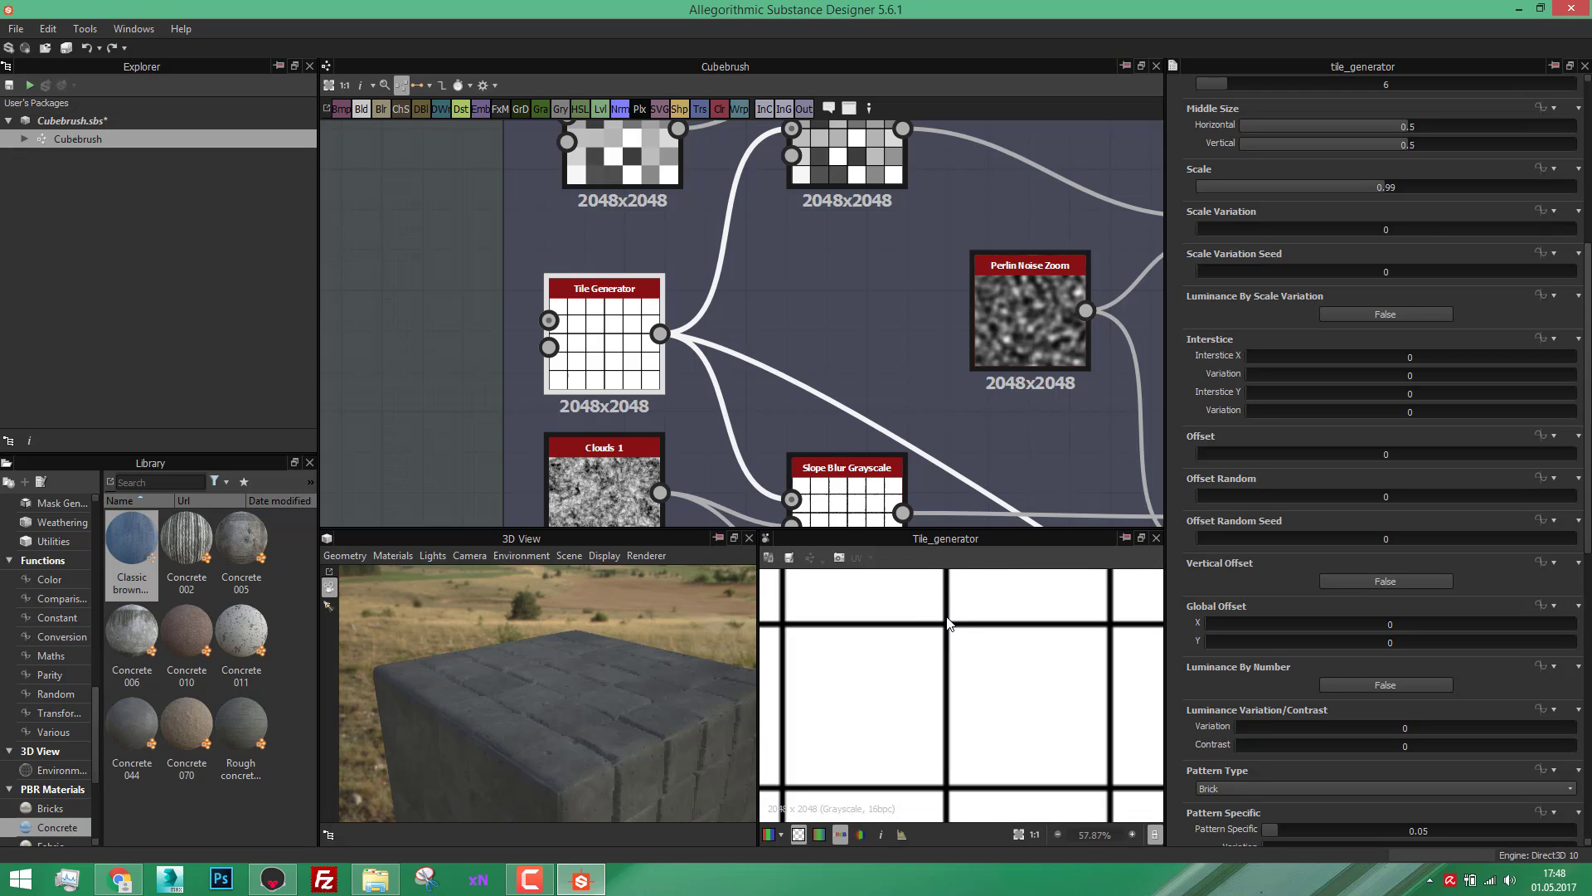
{"action": "scroll", "coordinate": [946, 626], "scroll_direction": "up", "scroll_amount": 2}
{"action": "scroll", "coordinate": [938, 628], "scroll_direction": "up", "scroll_amount": 4}
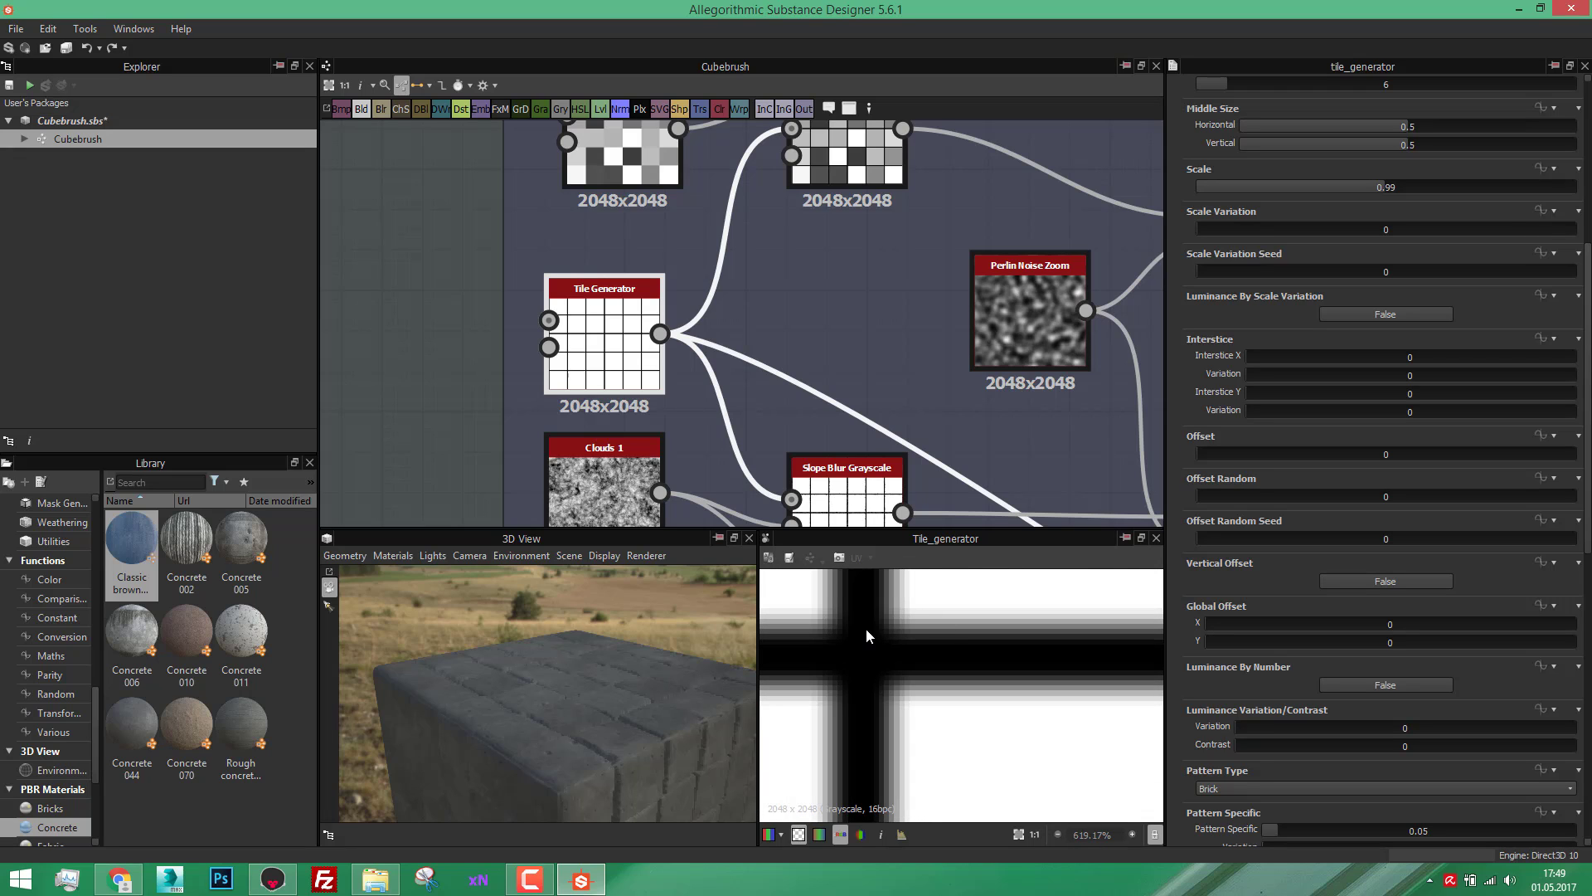
{"action": "scroll", "coordinate": [907, 632], "scroll_direction": "up", "scroll_amount": 1}
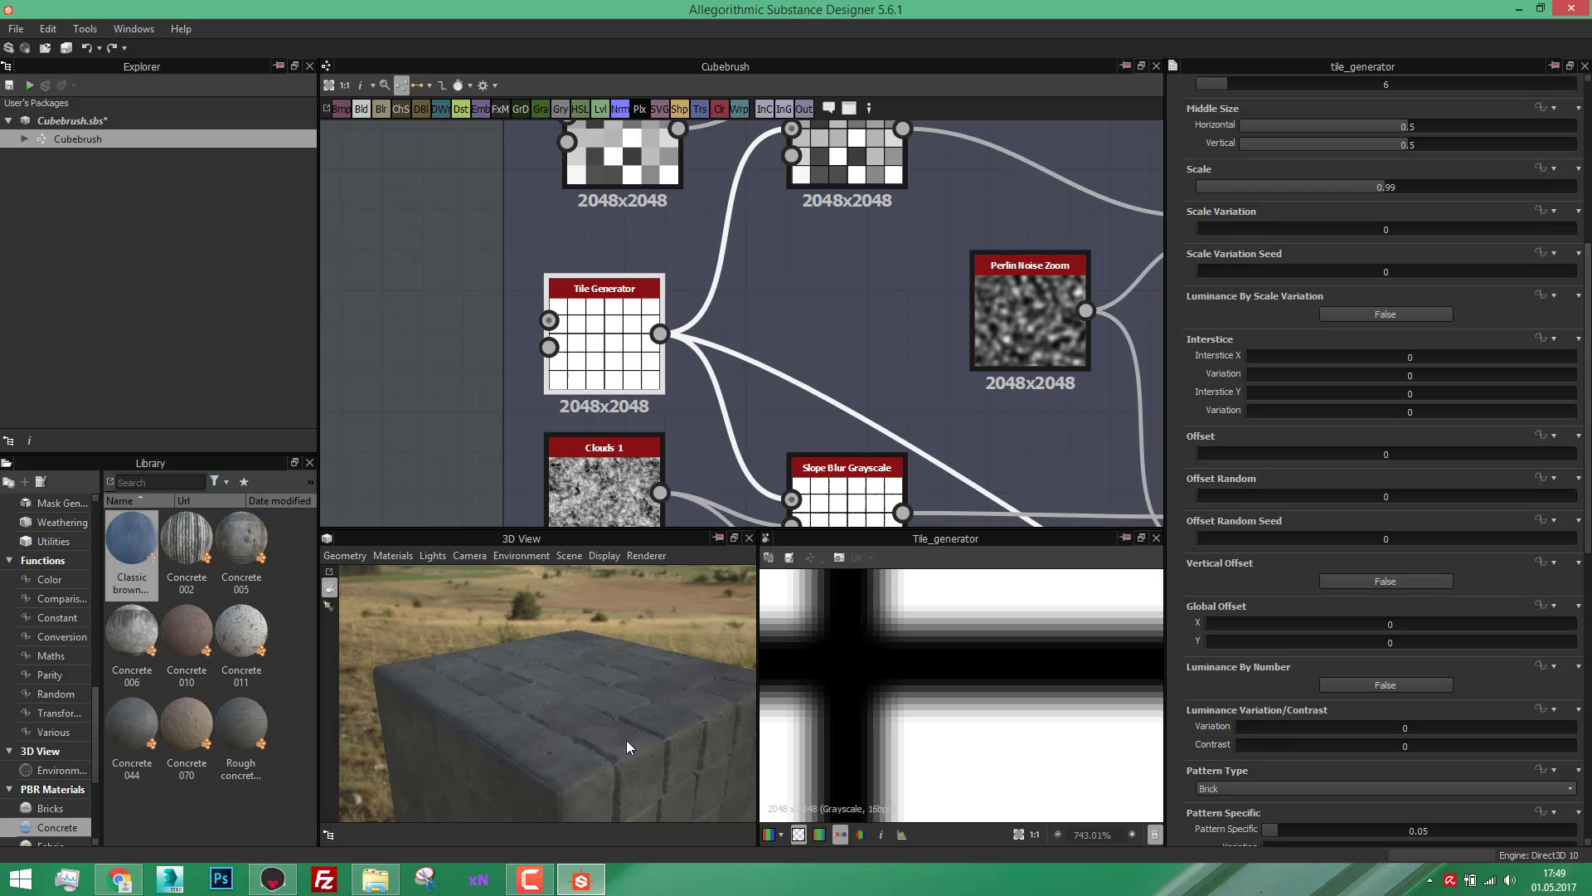
Step: Set the 3D view material's height scale to 0.11 and view the tiled surface at a low angle
{"action": "scroll", "coordinate": [615, 675], "scroll_direction": "up", "scroll_amount": 5}
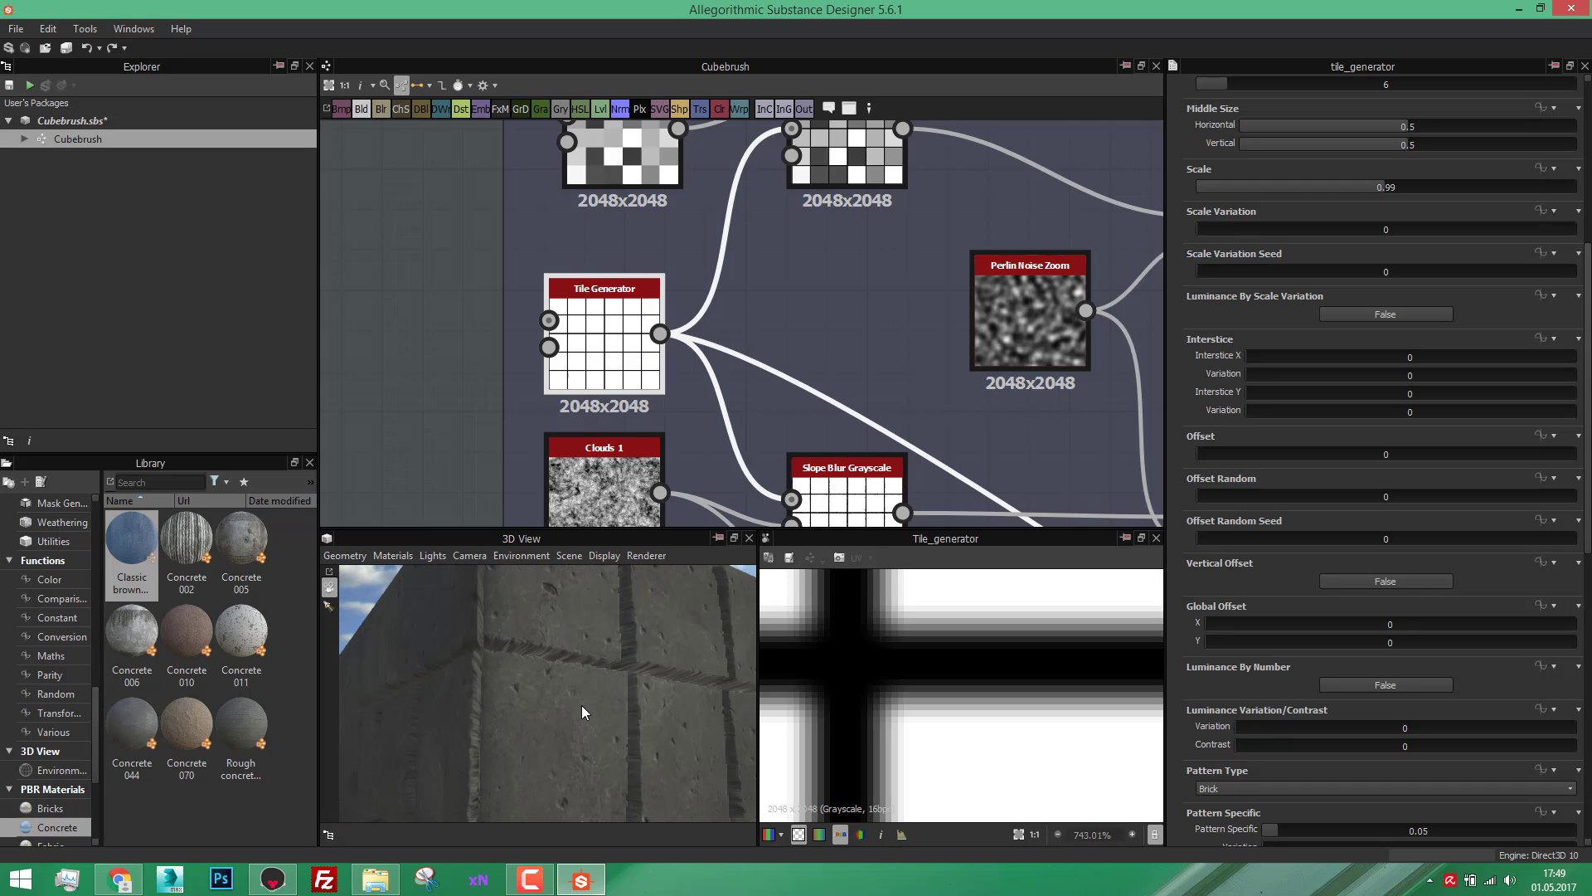
{"action": "left_click_drag", "start_coordinate": [581, 713], "coordinate": [700, 541]}
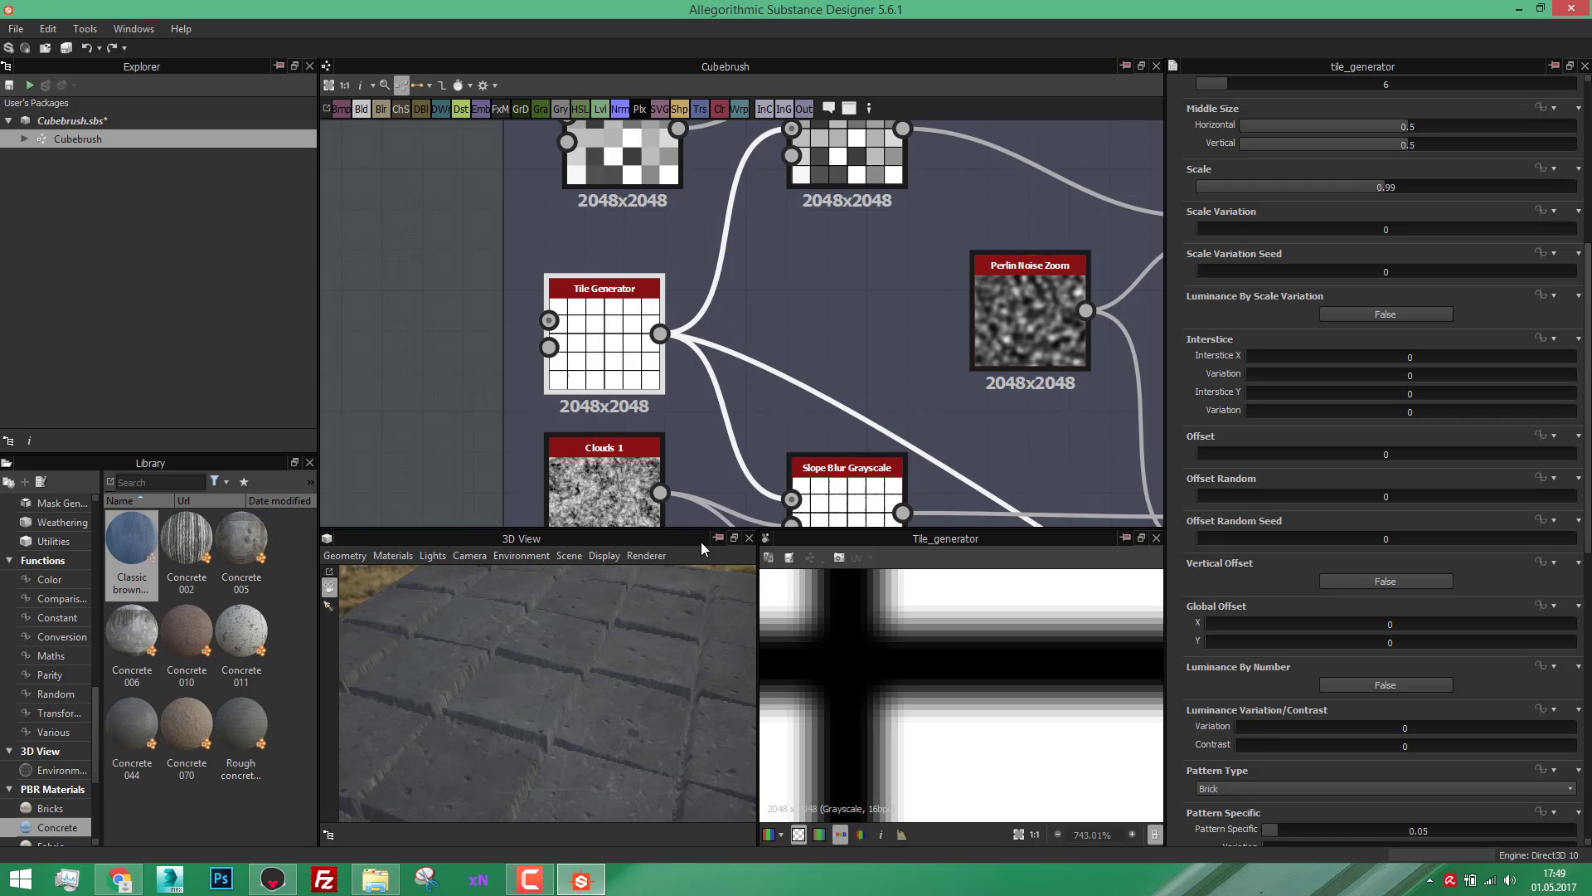
{"action": "middle_click_drag", "start_coordinate": [778, 378], "coordinate": [787, 368]}
{"action": "left_click", "coordinate": [794, 363]}
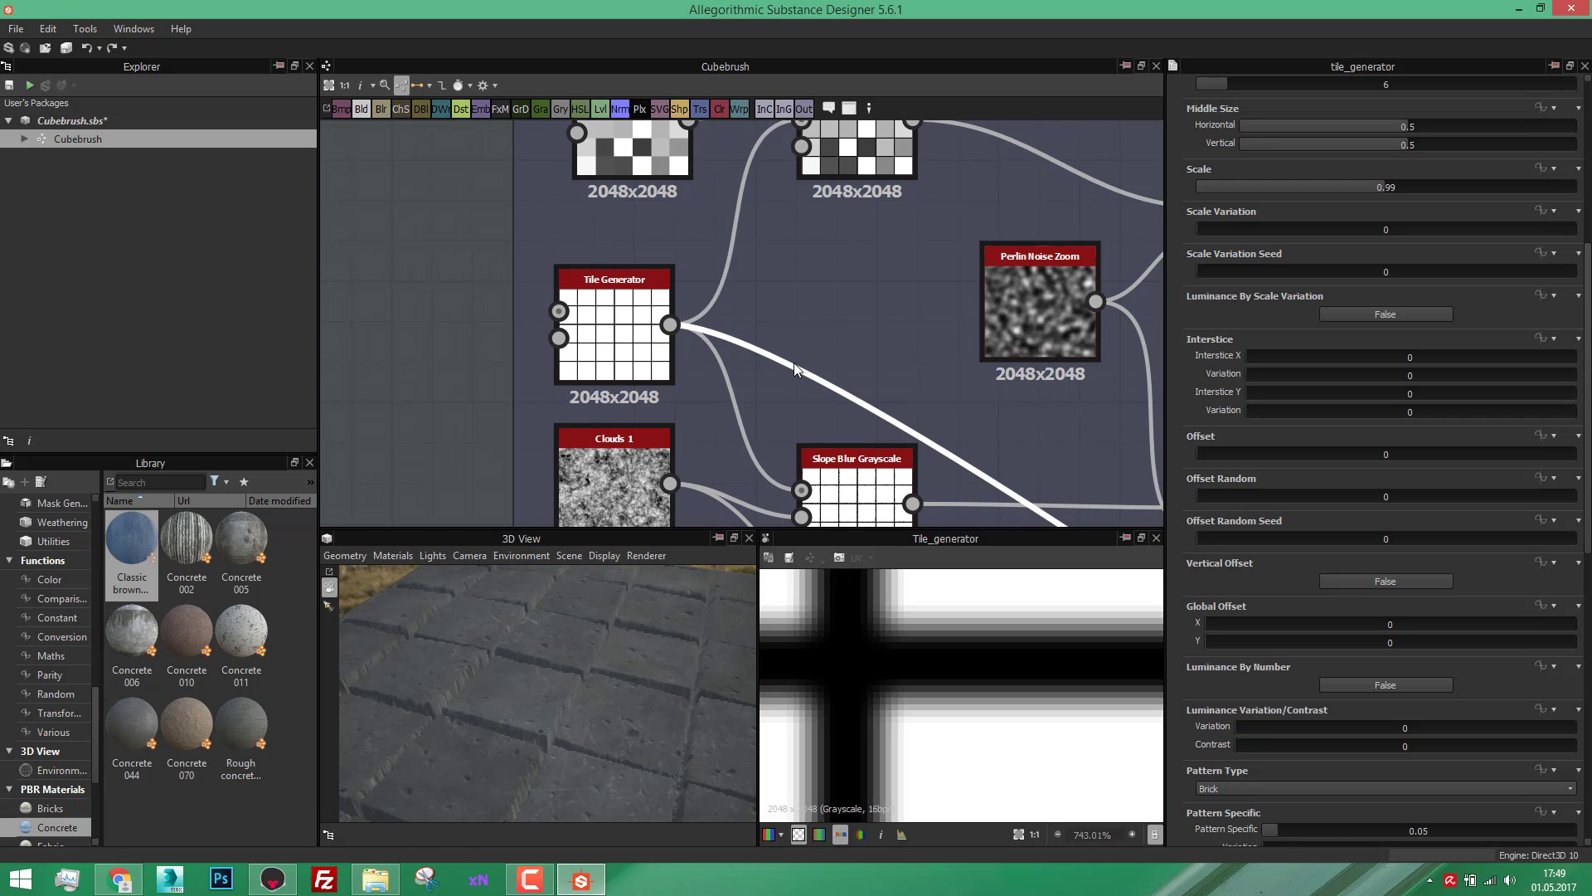
{"action": "left_click_drag", "start_coordinate": [629, 679], "coordinate": [589, 654]}
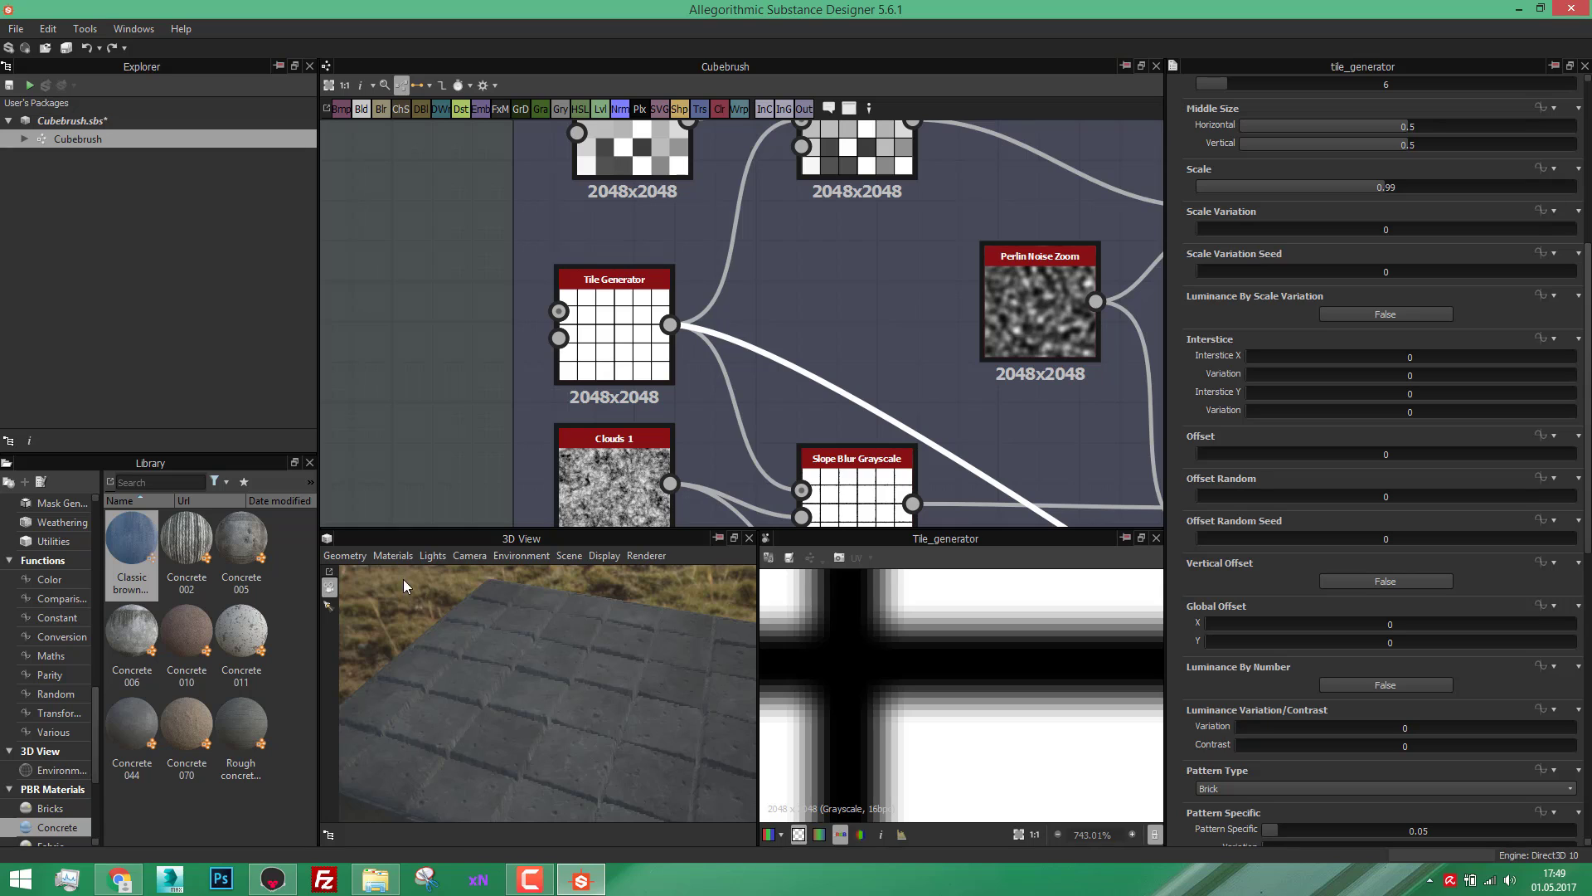
{"action": "left_click", "coordinate": [393, 556]}
{"action": "mouse_move", "coordinate": [422, 583]}
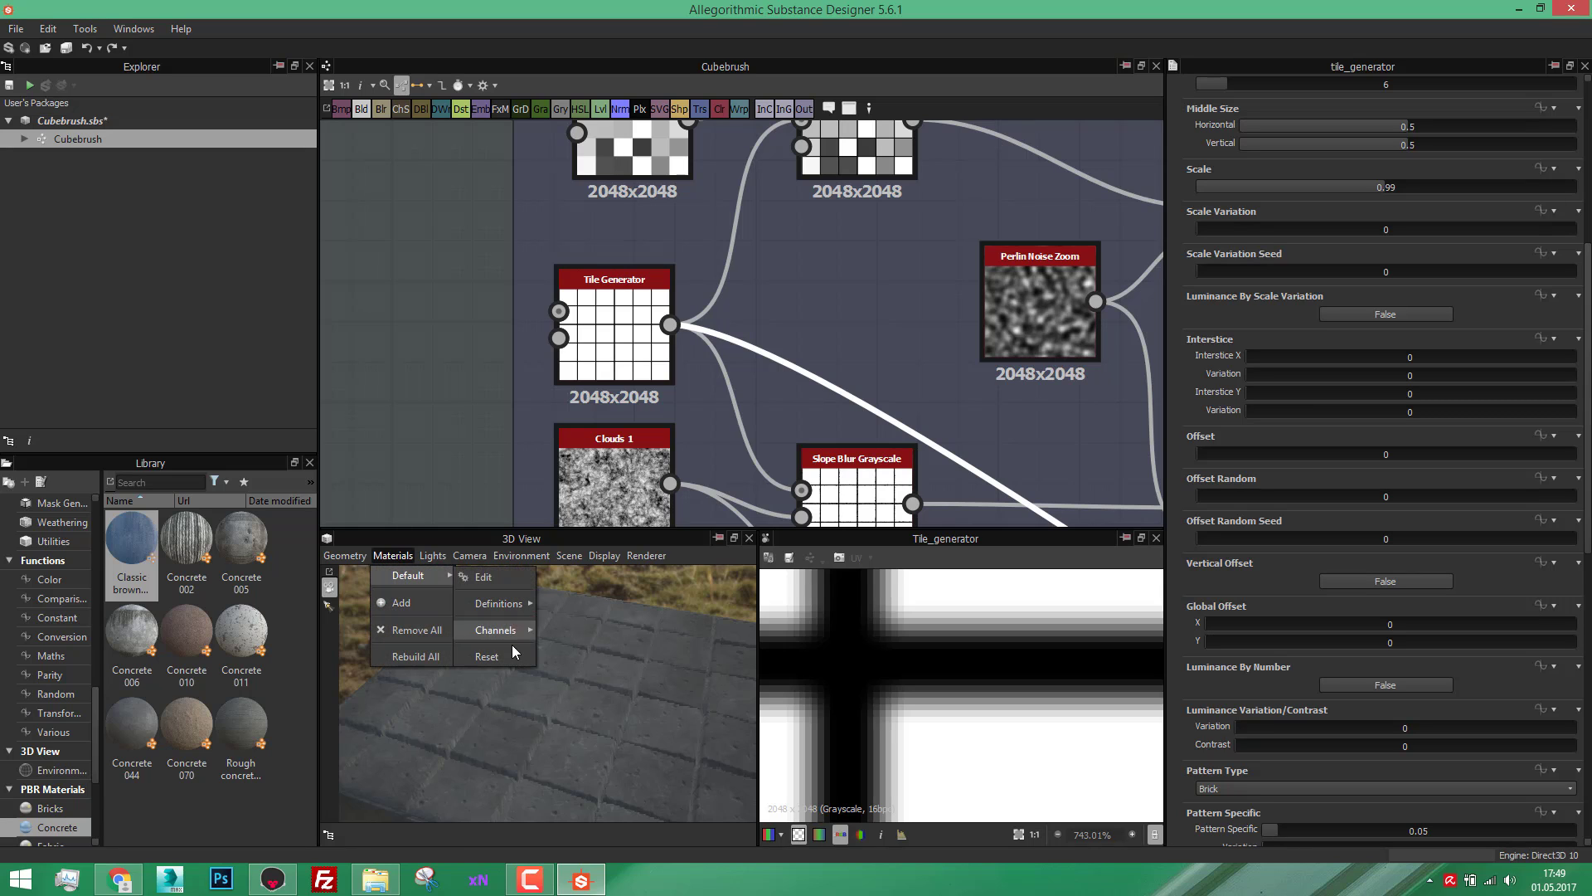
{"action": "mouse_move", "coordinate": [515, 606]}
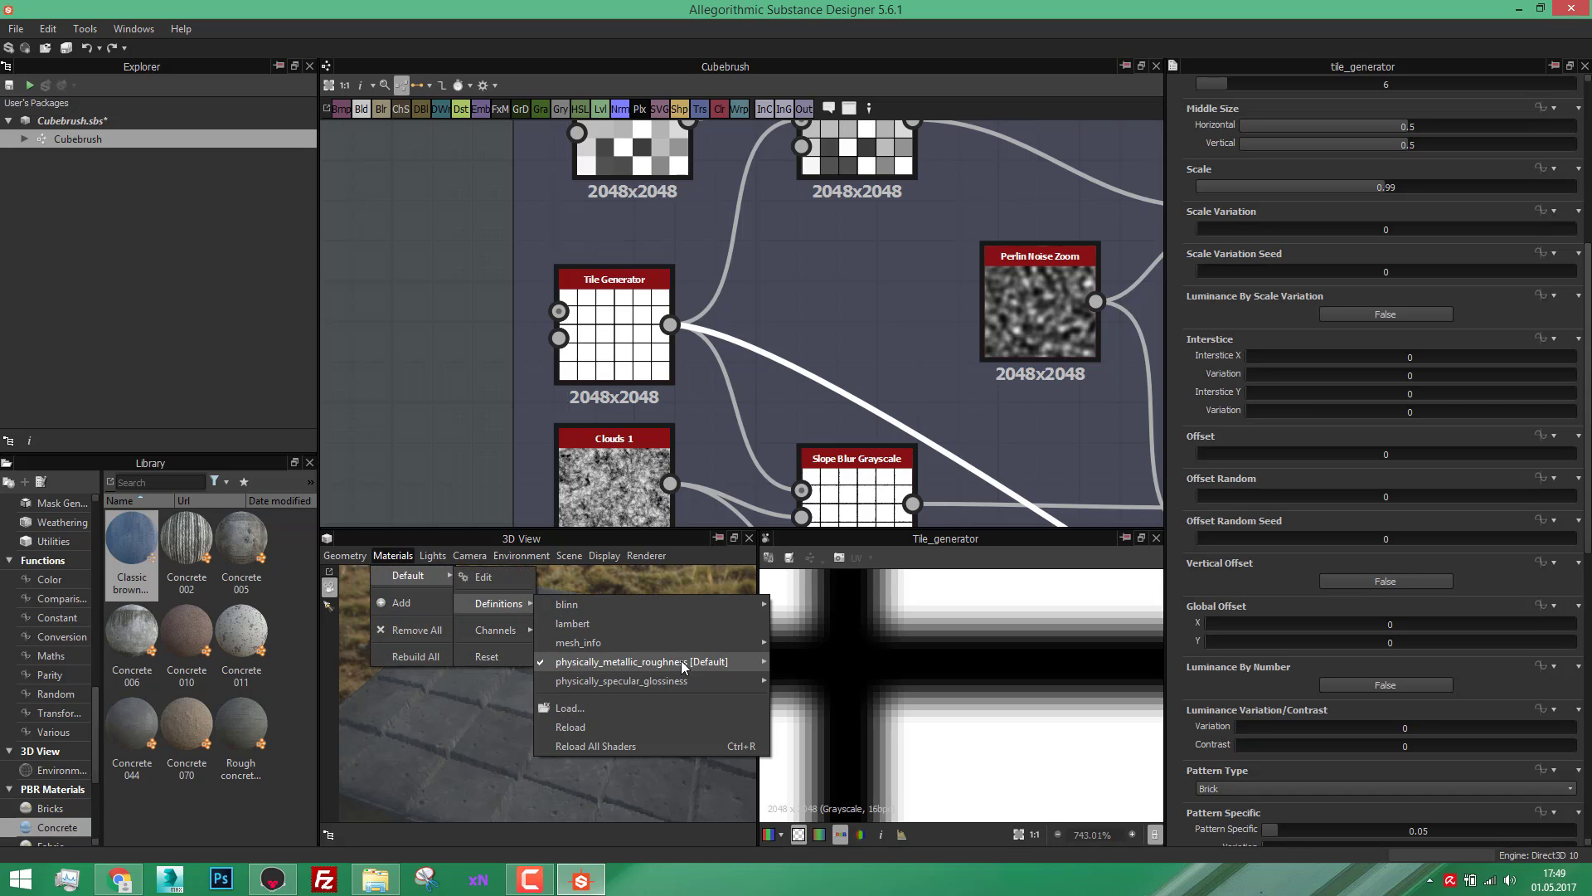
{"action": "mouse_move", "coordinate": [685, 666]}
{"action": "left_click", "coordinate": [854, 664]}
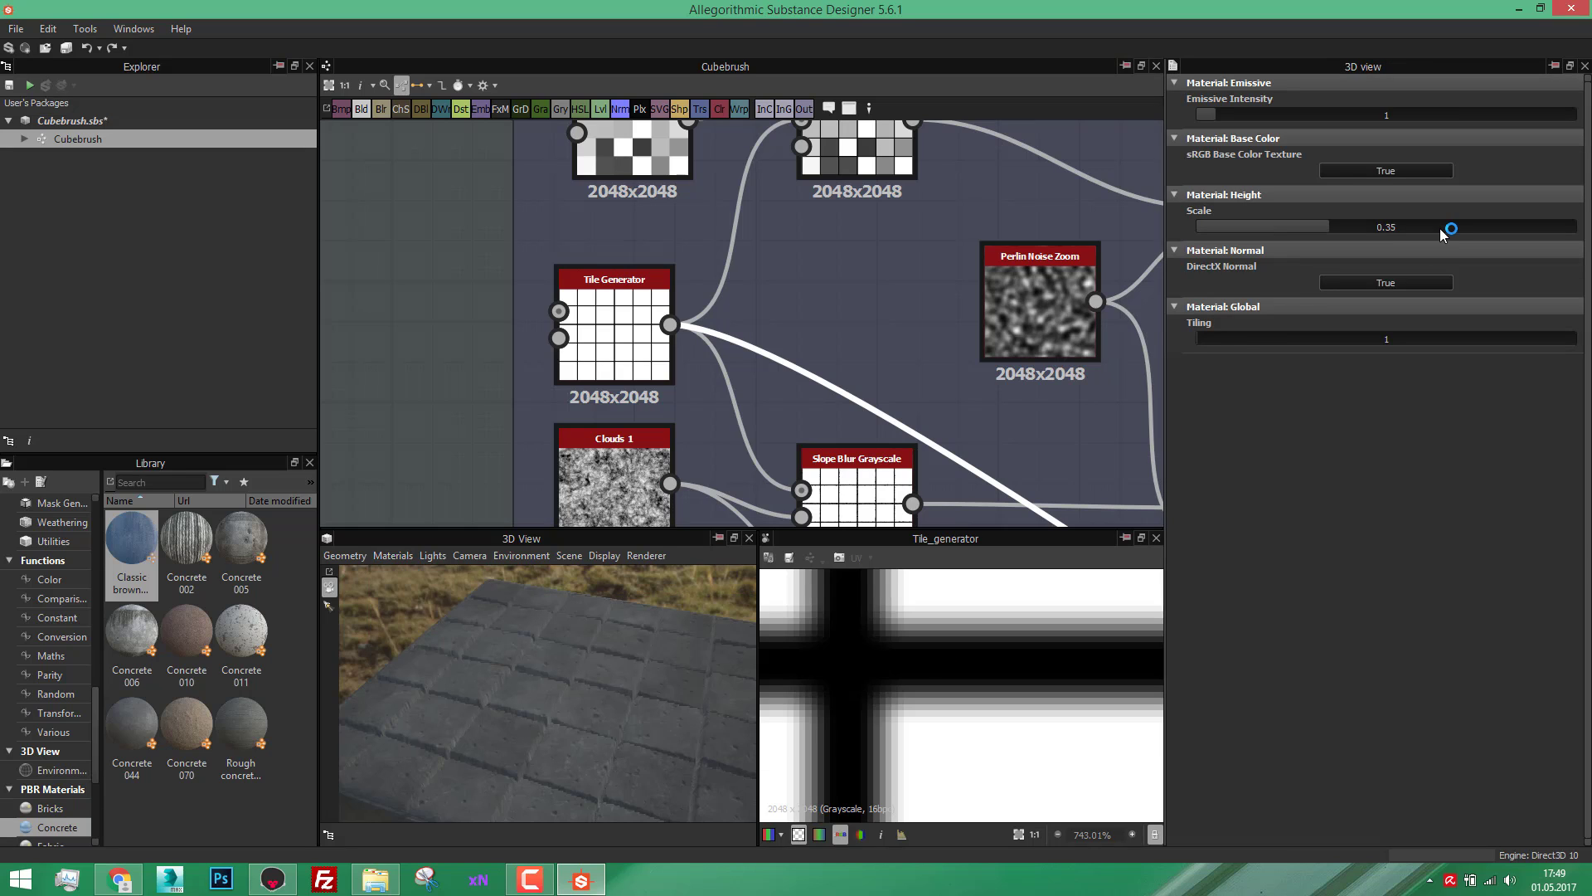
{"action": "left_click_drag", "start_coordinate": [1330, 227], "coordinate": [1239, 227]}
{"action": "left_click_drag", "start_coordinate": [452, 674], "coordinate": [597, 630]}
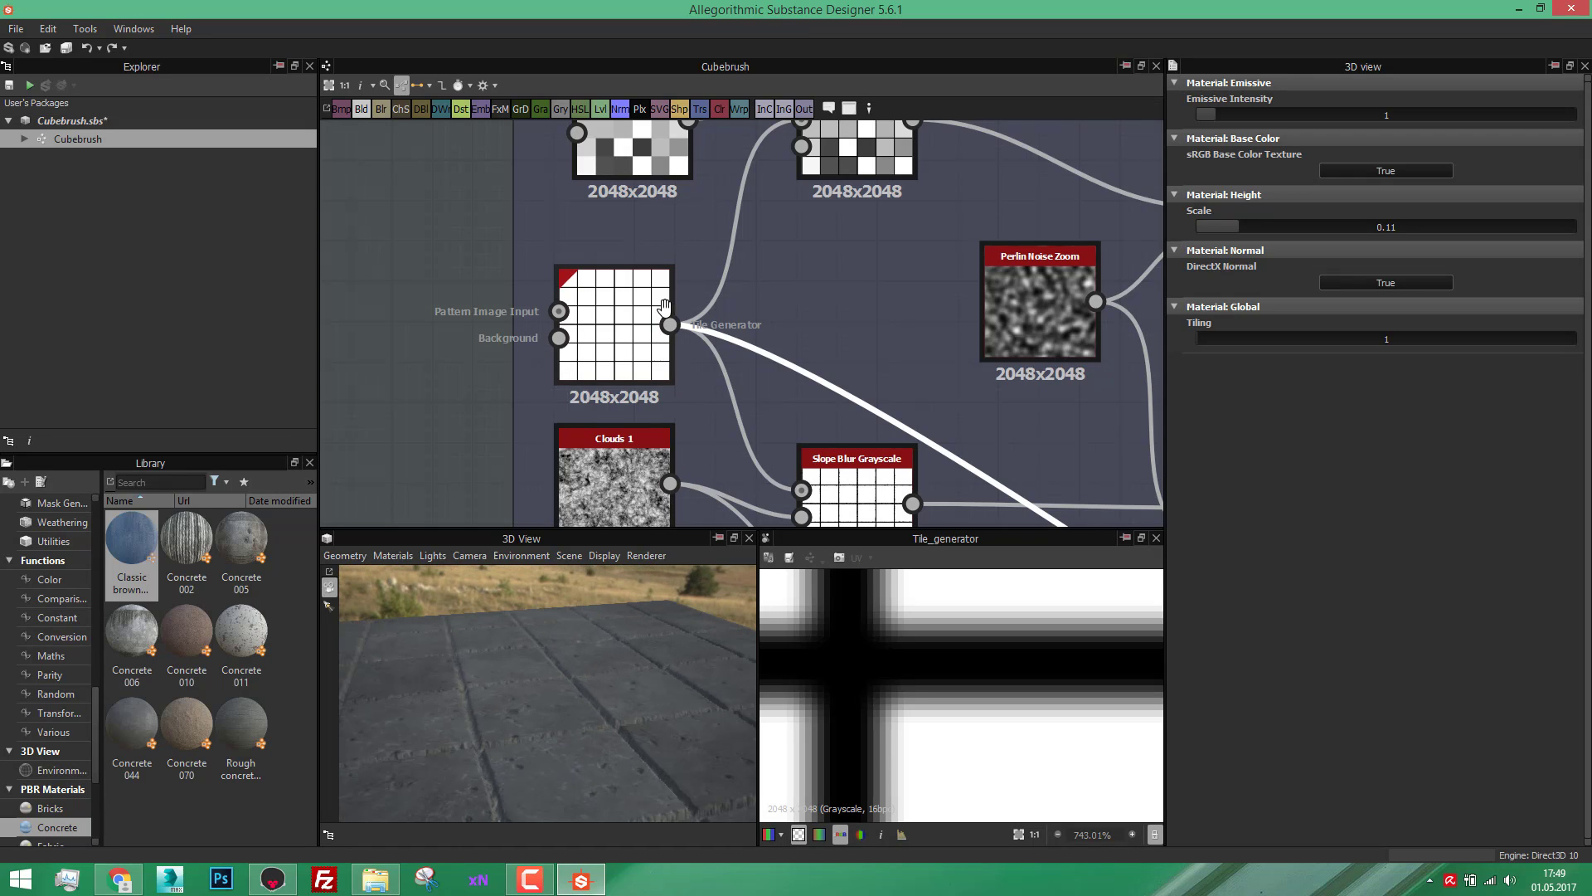
Step: Compare the Tile Generator with the Slope Blur Grayscale output by examining the roughened tile edges up close
{"action": "scroll", "coordinate": [668, 291], "scroll_direction": "down", "scroll_amount": 2}
{"action": "middle_click_drag", "start_coordinate": [650, 396], "coordinate": [640, 311]}
{"action": "left_click", "coordinate": [658, 262]}
{"action": "scroll", "coordinate": [659, 264], "scroll_direction": "down", "scroll_amount": 2}
{"action": "scroll", "coordinate": [655, 334], "scroll_direction": "up", "scroll_amount": 2}
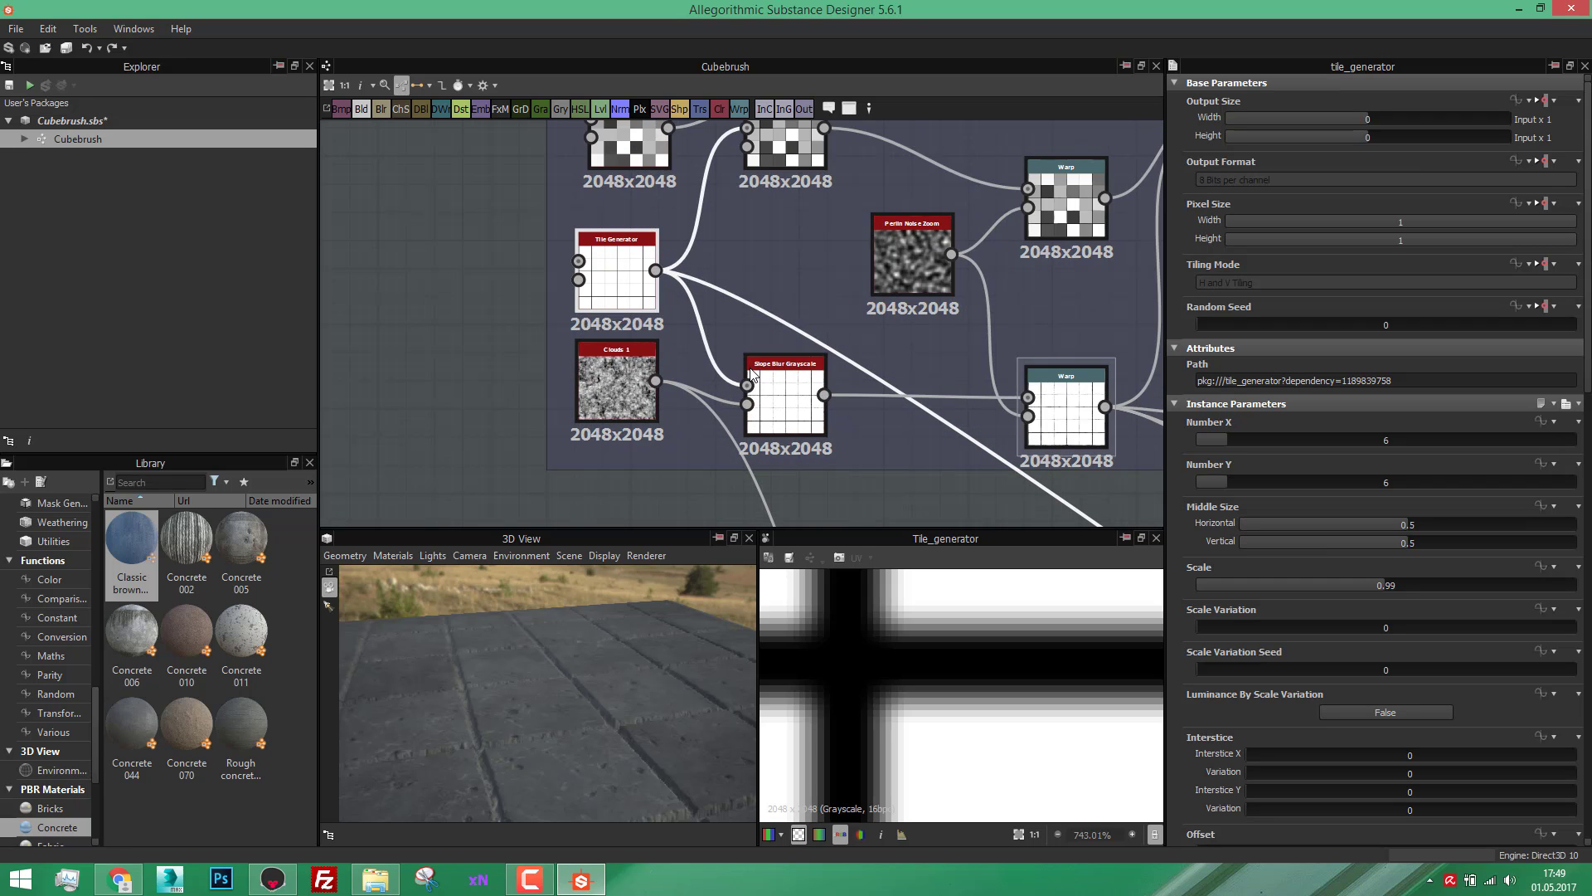
{"action": "left_click", "coordinate": [789, 378]}
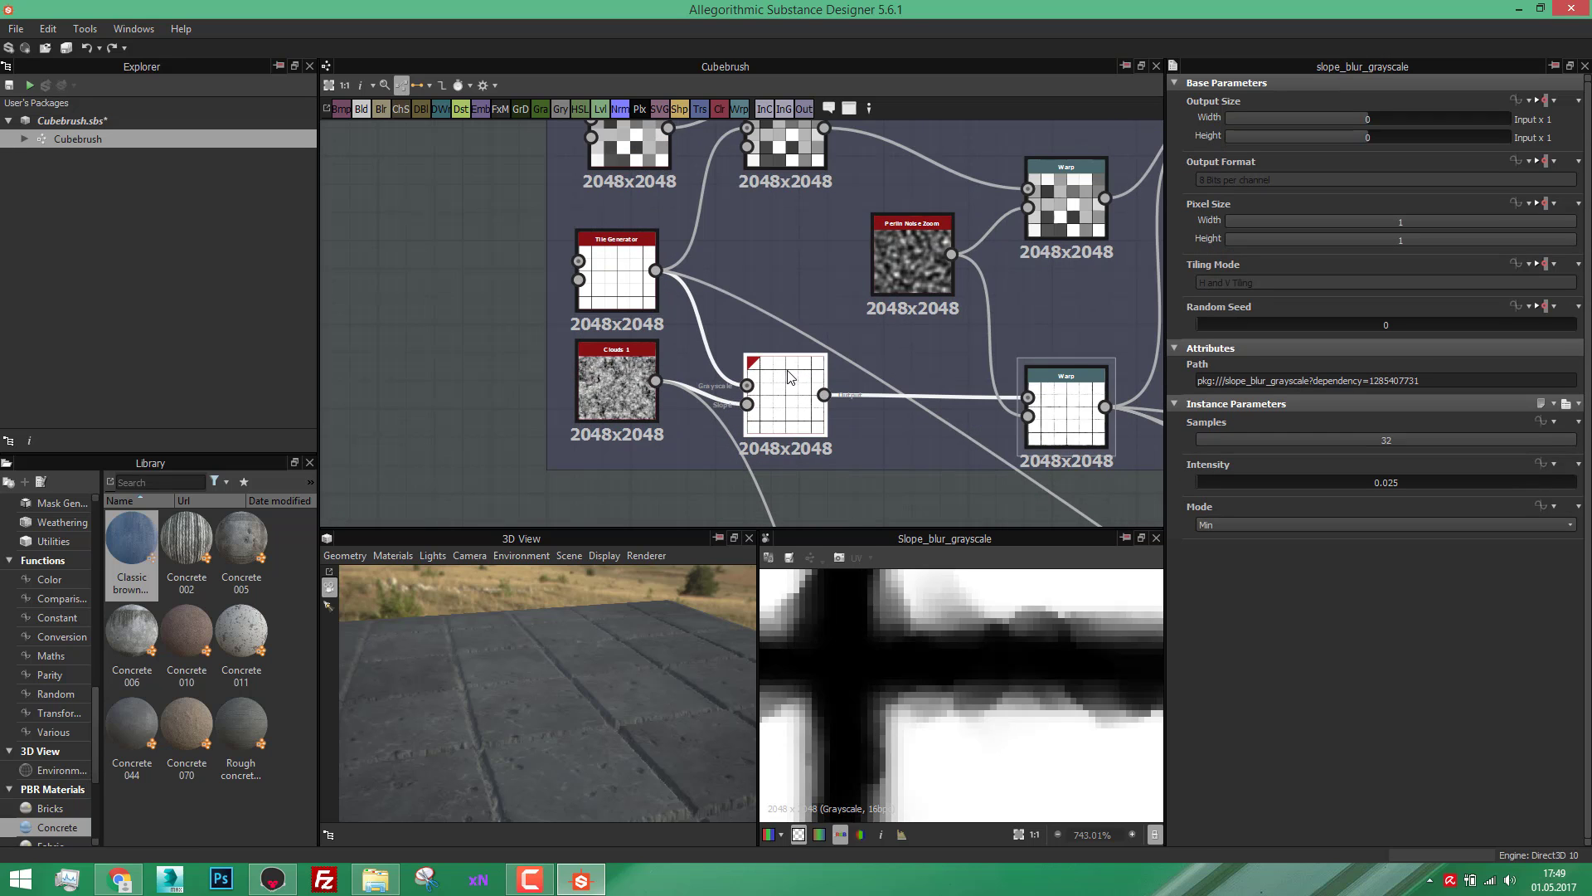
{"action": "scroll", "coordinate": [790, 377], "scroll_direction": "up", "scroll_amount": 2}
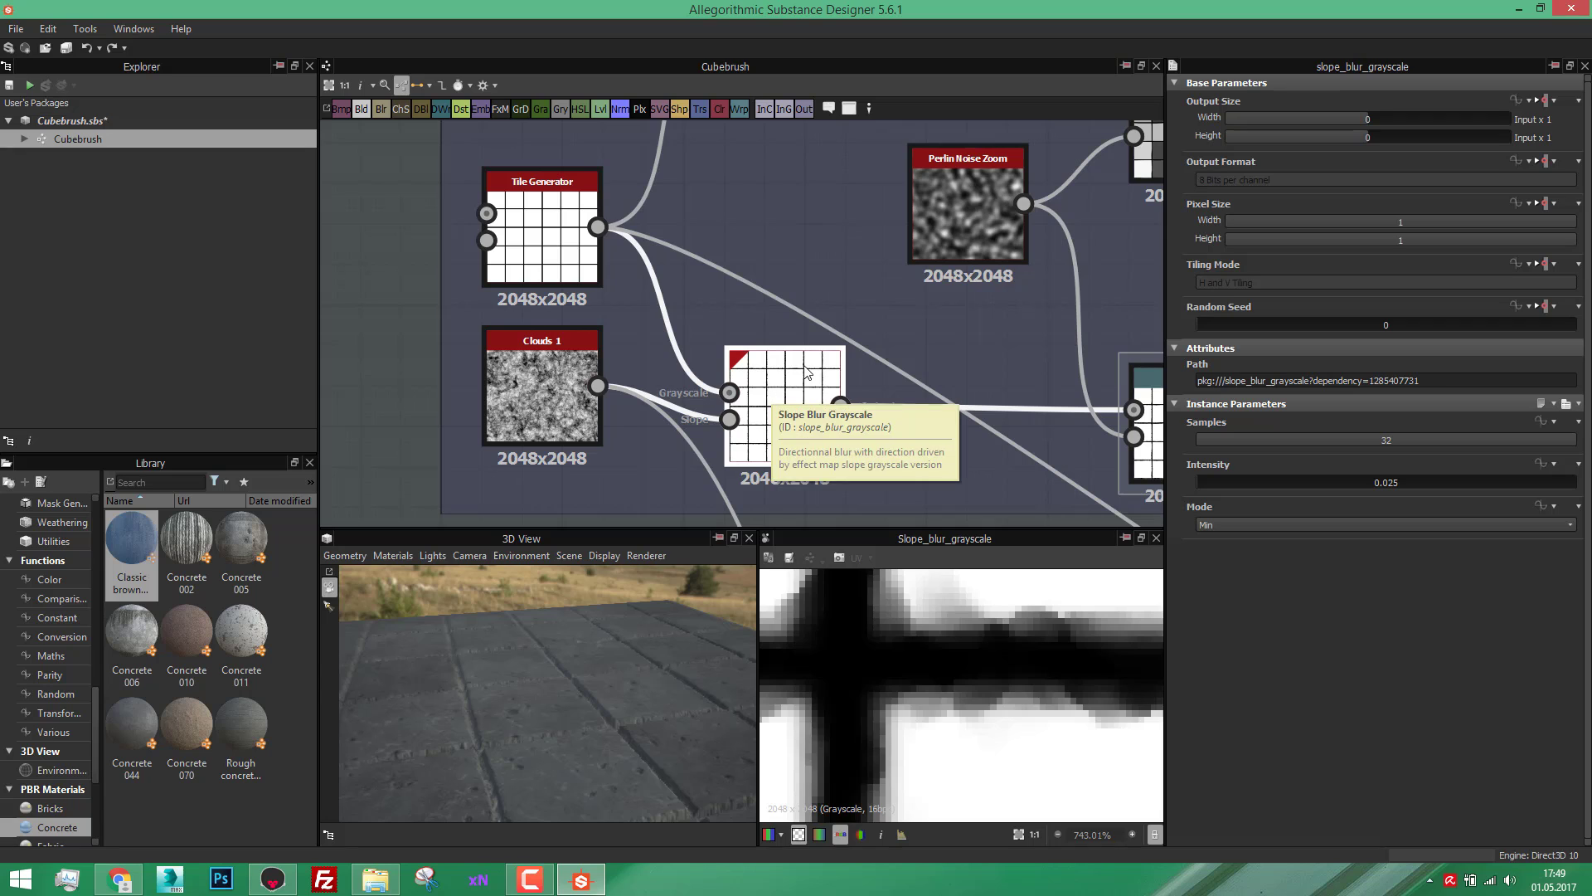
{"action": "scroll", "coordinate": [992, 704], "scroll_direction": "down", "scroll_amount": 4}
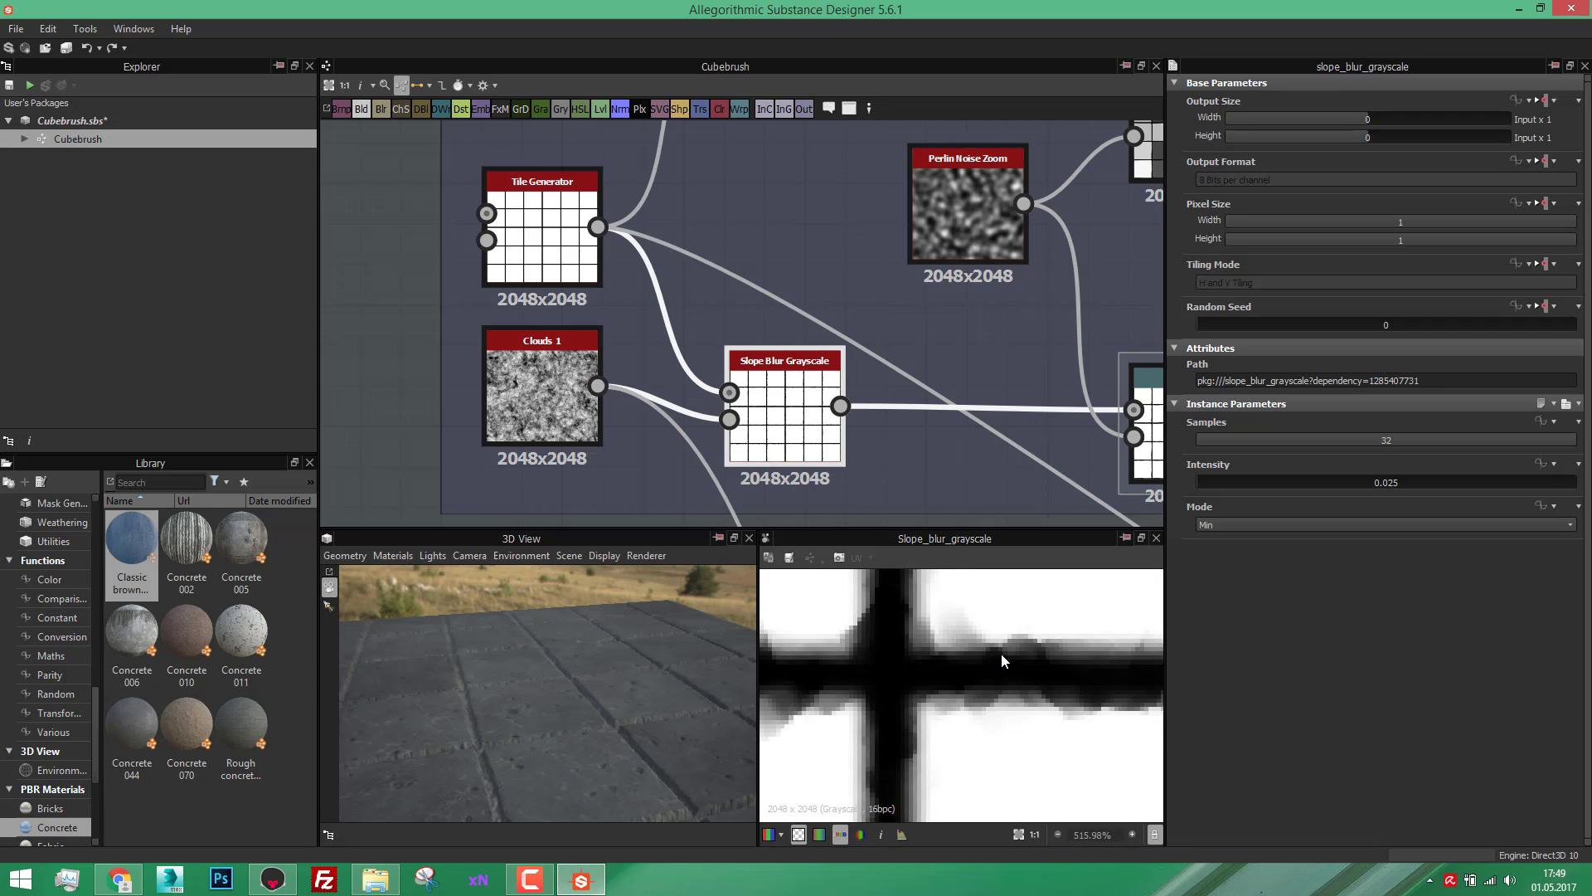
{"action": "scroll", "coordinate": [845, 643], "scroll_direction": "up", "scroll_amount": 3}
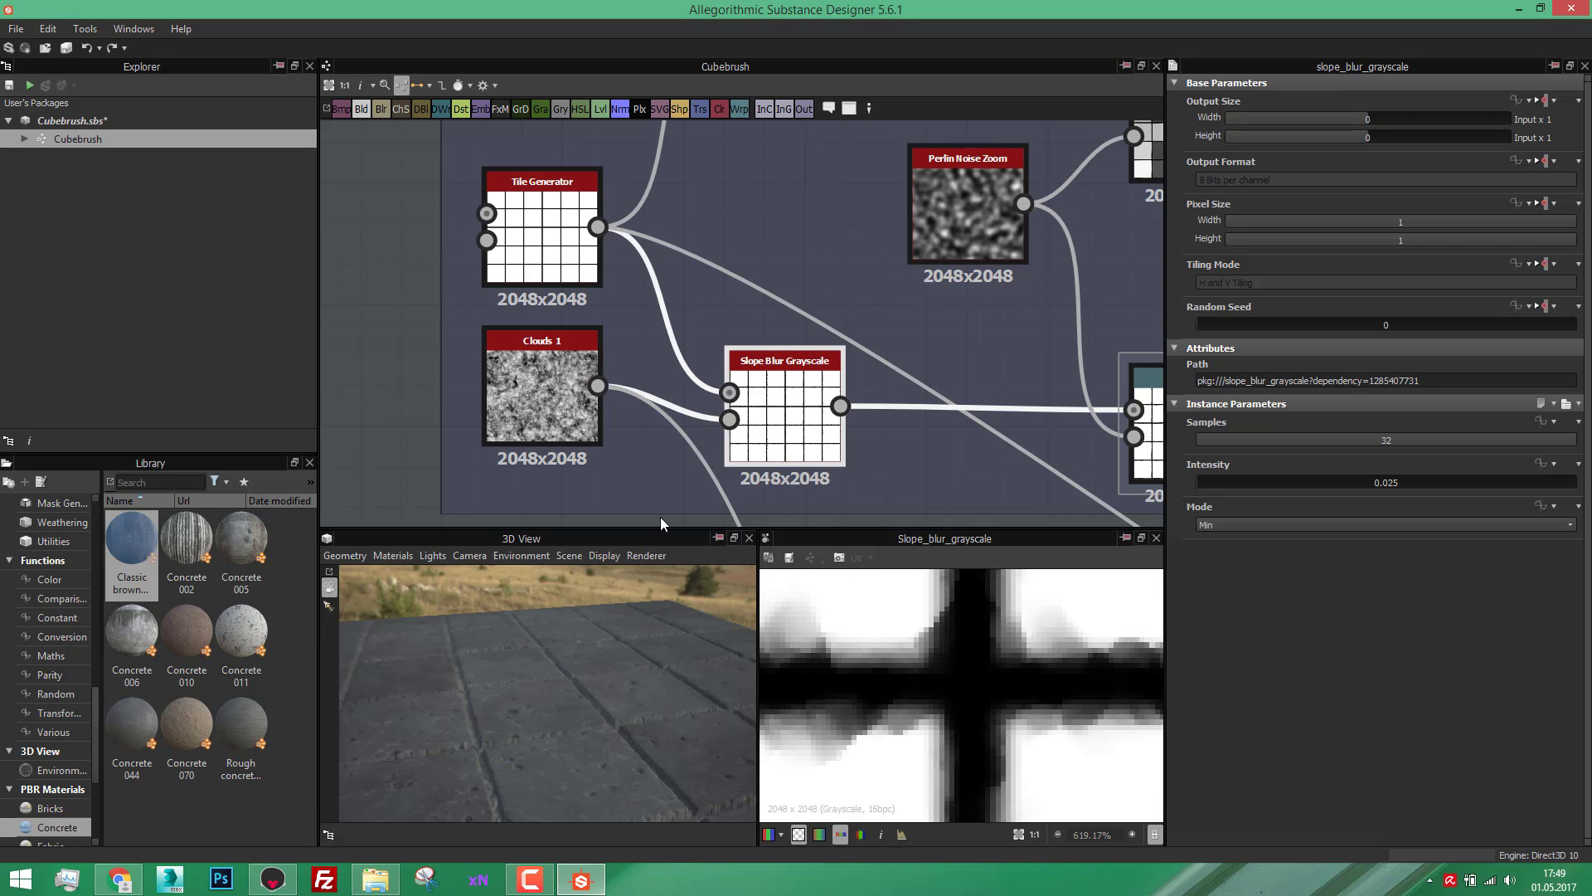
Step: Move the Clouds 1 node level with Slope Blur Grayscale, and review the blur's Mode options
{"action": "left_click_drag", "start_coordinate": [540, 411], "coordinate": [541, 432]}
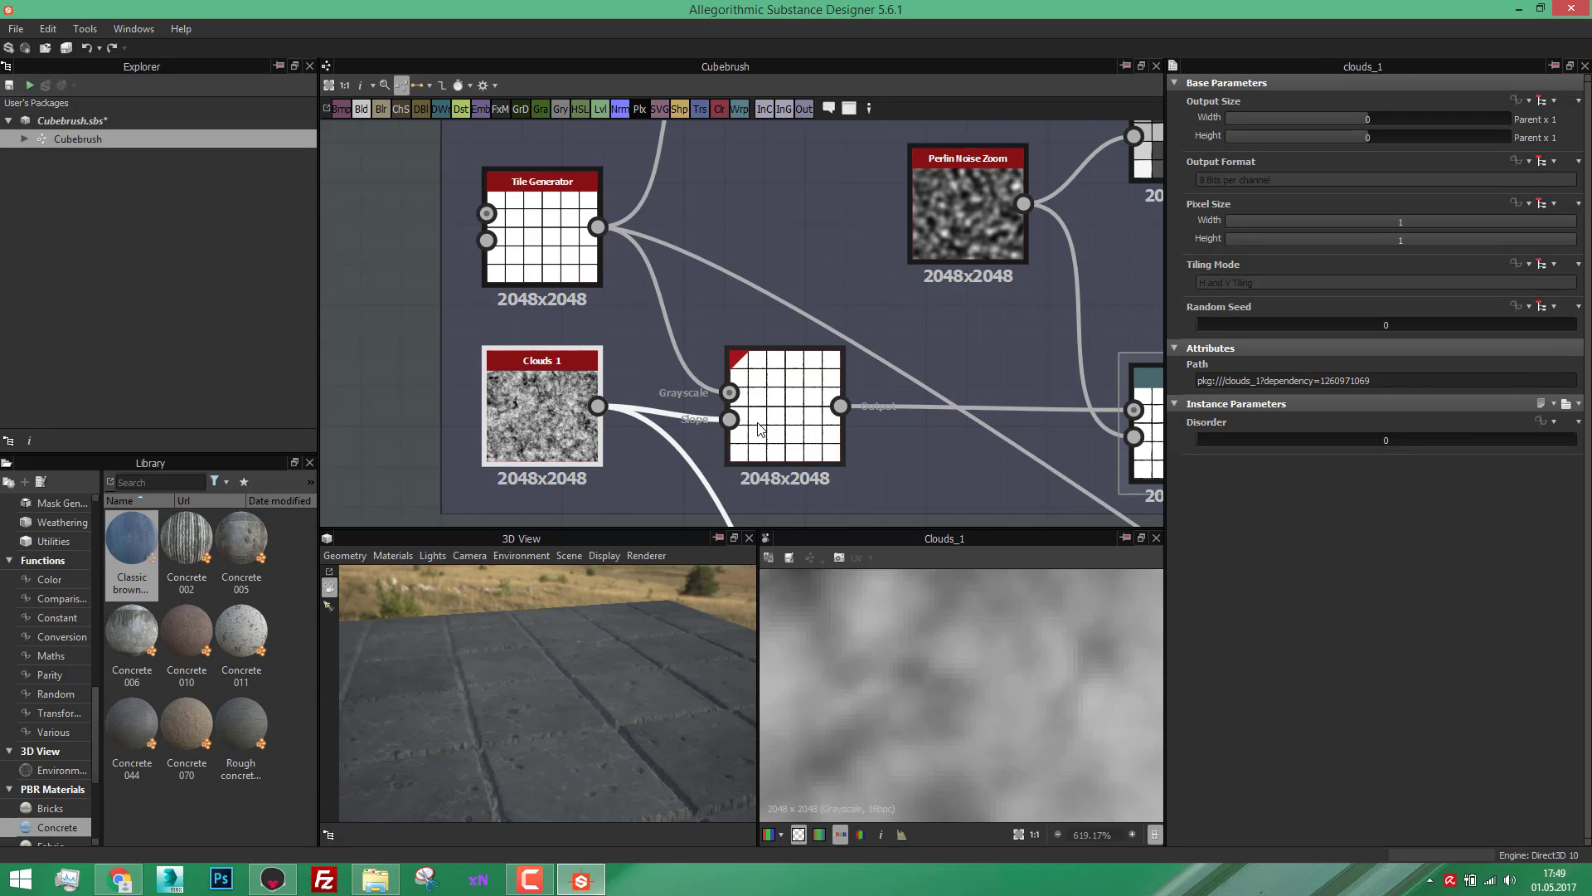
{"action": "left_click", "coordinate": [759, 429]}
{"action": "scroll", "coordinate": [950, 610], "scroll_direction": "down", "scroll_amount": 4}
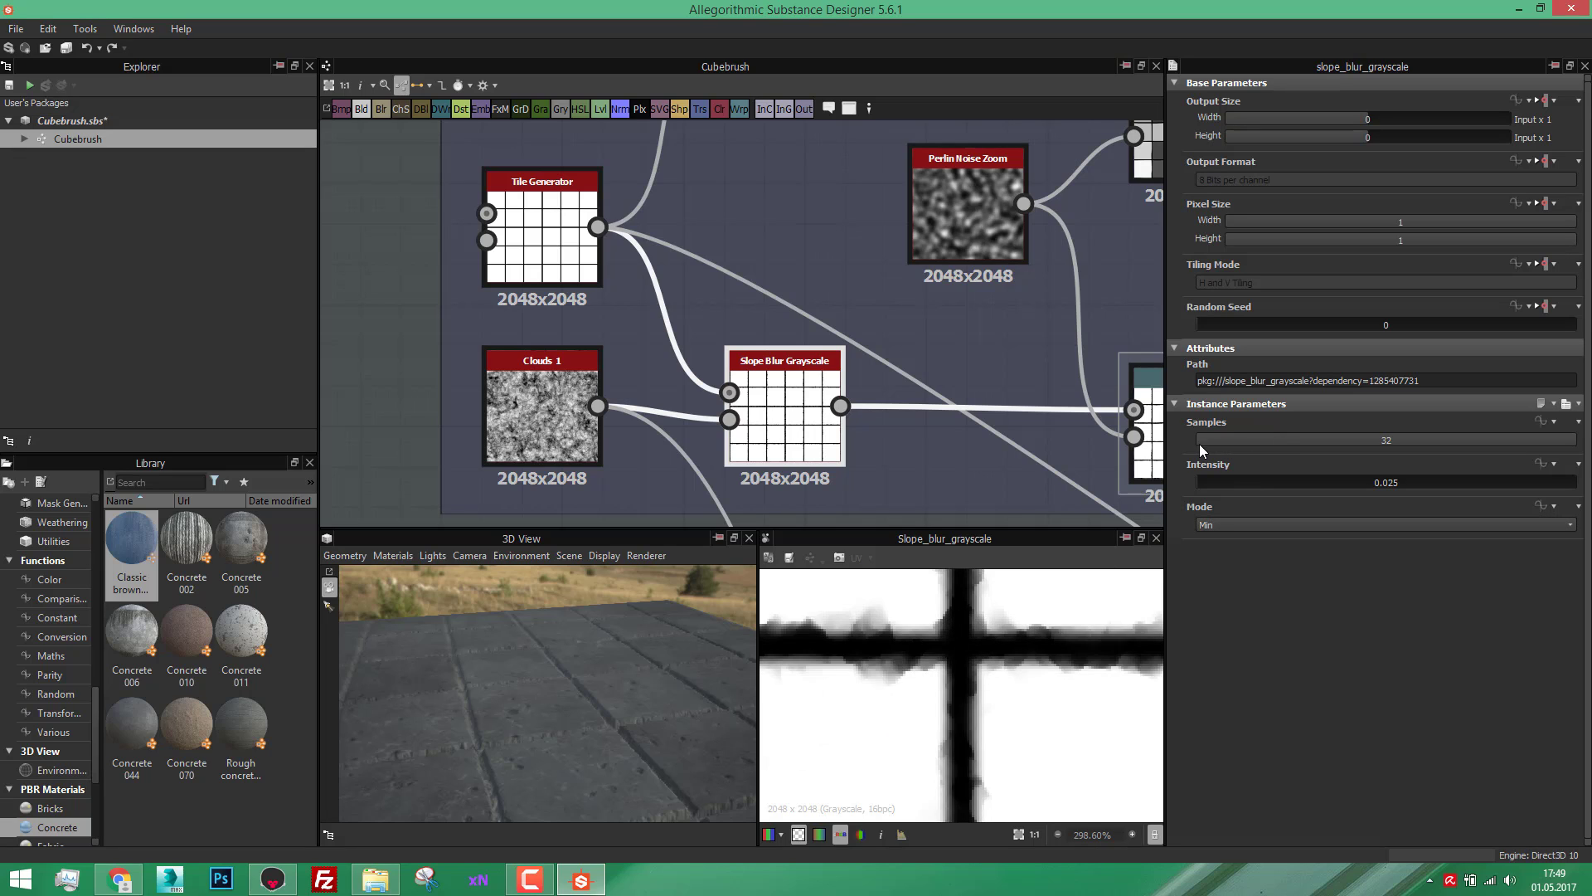
{"action": "left_click", "coordinate": [1242, 528]}
{"action": "left_click", "coordinate": [1241, 528]}
Step: Open the Warp node fed by Slope Blur Grayscale and examine its distorted gap lines and settings
{"action": "scroll", "coordinate": [1008, 433], "scroll_direction": "down", "scroll_amount": 5}
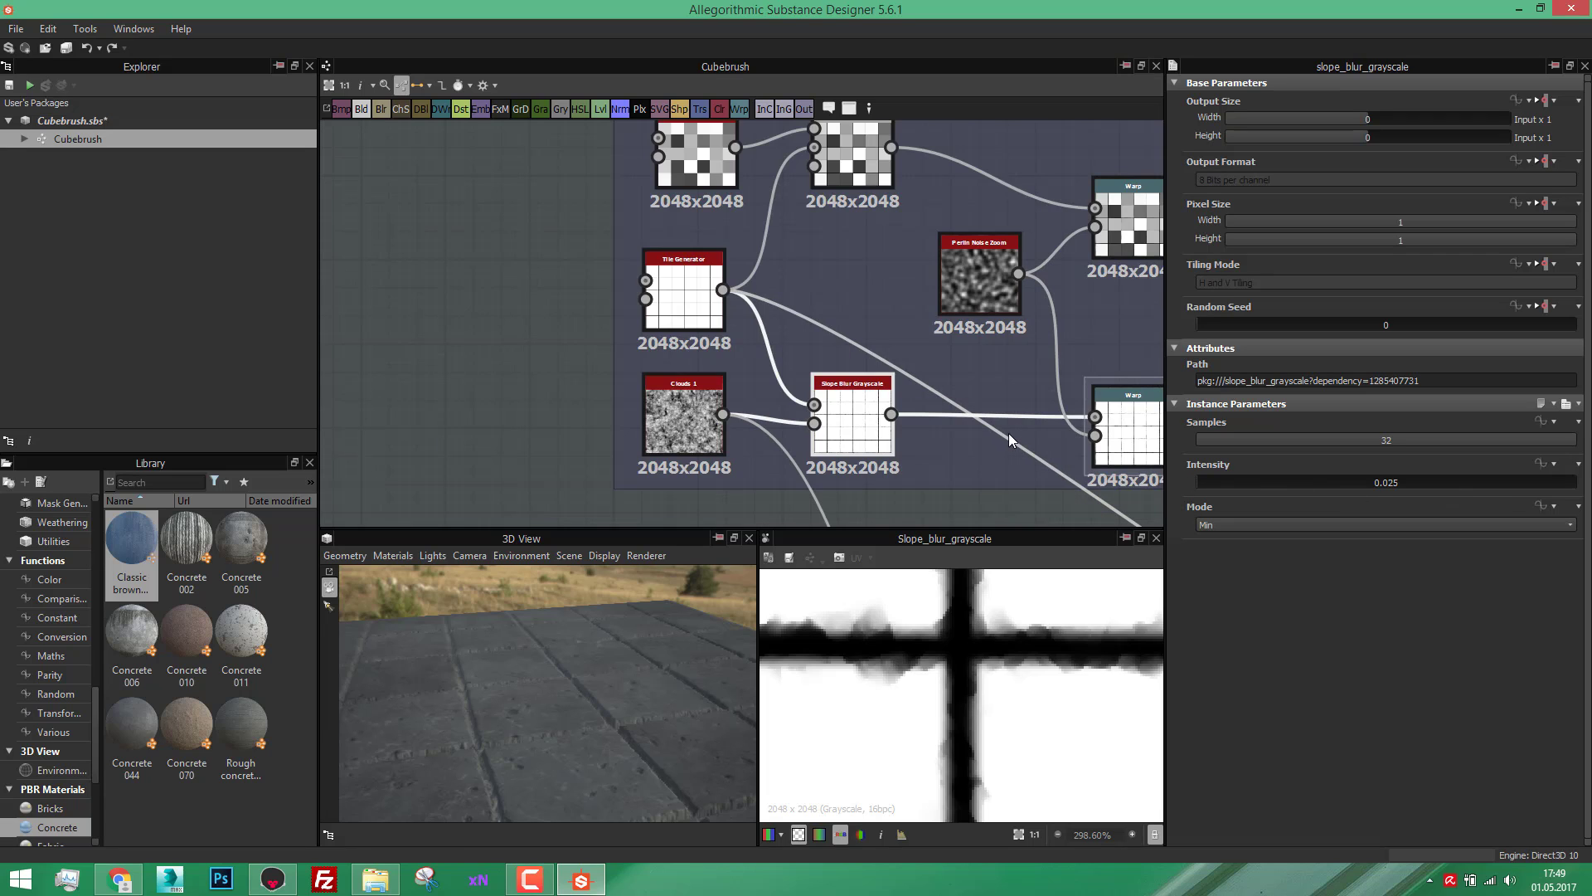
{"action": "scroll", "coordinate": [996, 435], "scroll_direction": "up", "scroll_amount": 4}
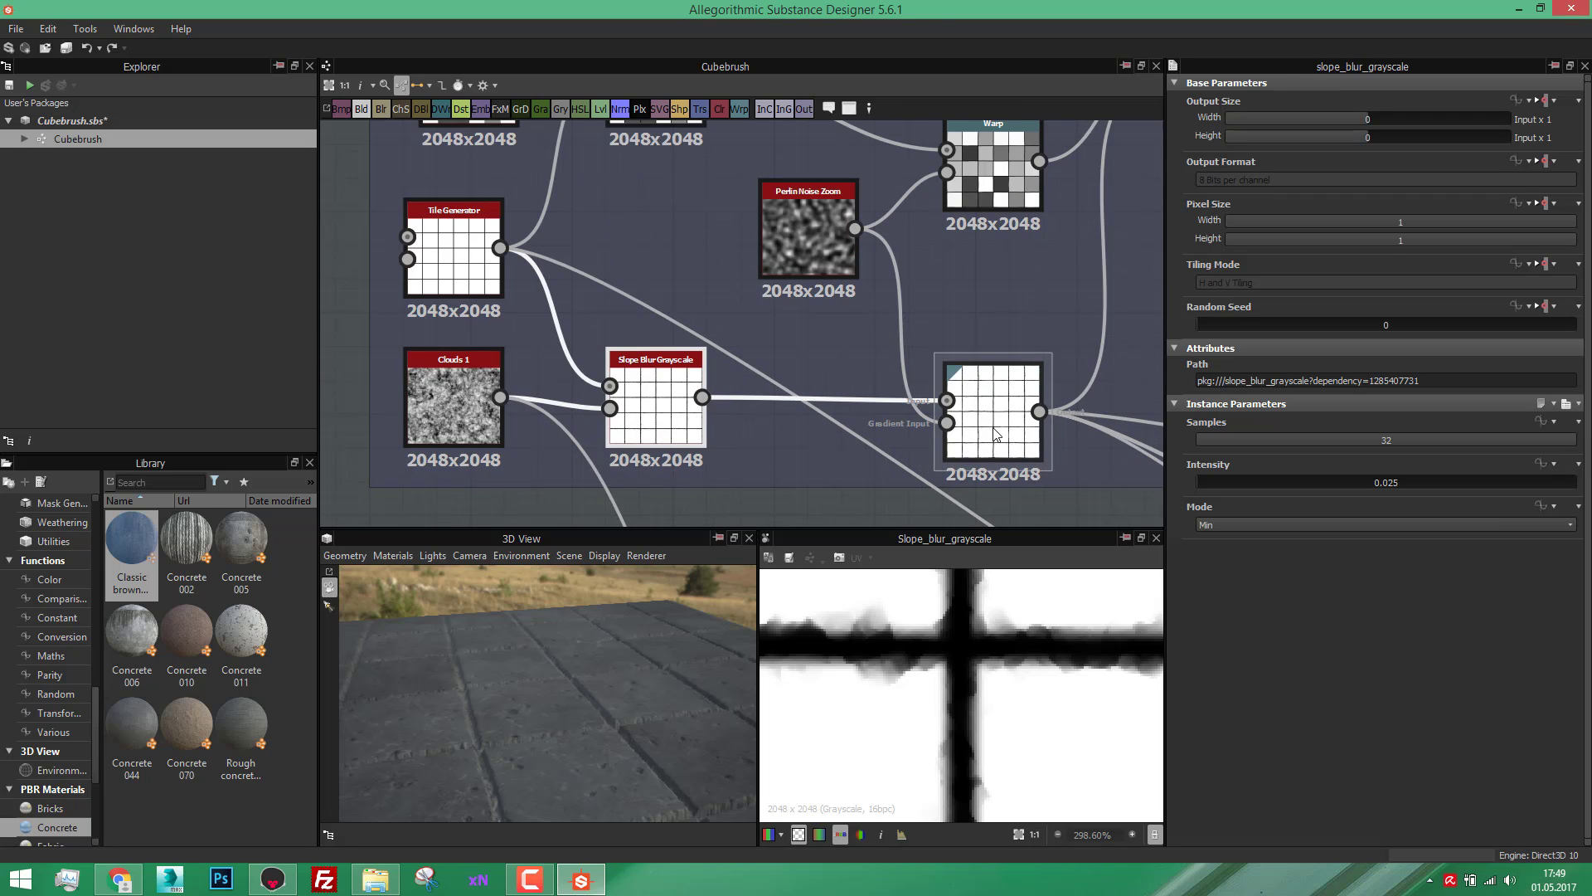
{"action": "double_click", "coordinate": [995, 431]}
{"action": "scroll", "coordinate": [948, 586], "scroll_direction": "down", "scroll_amount": 10}
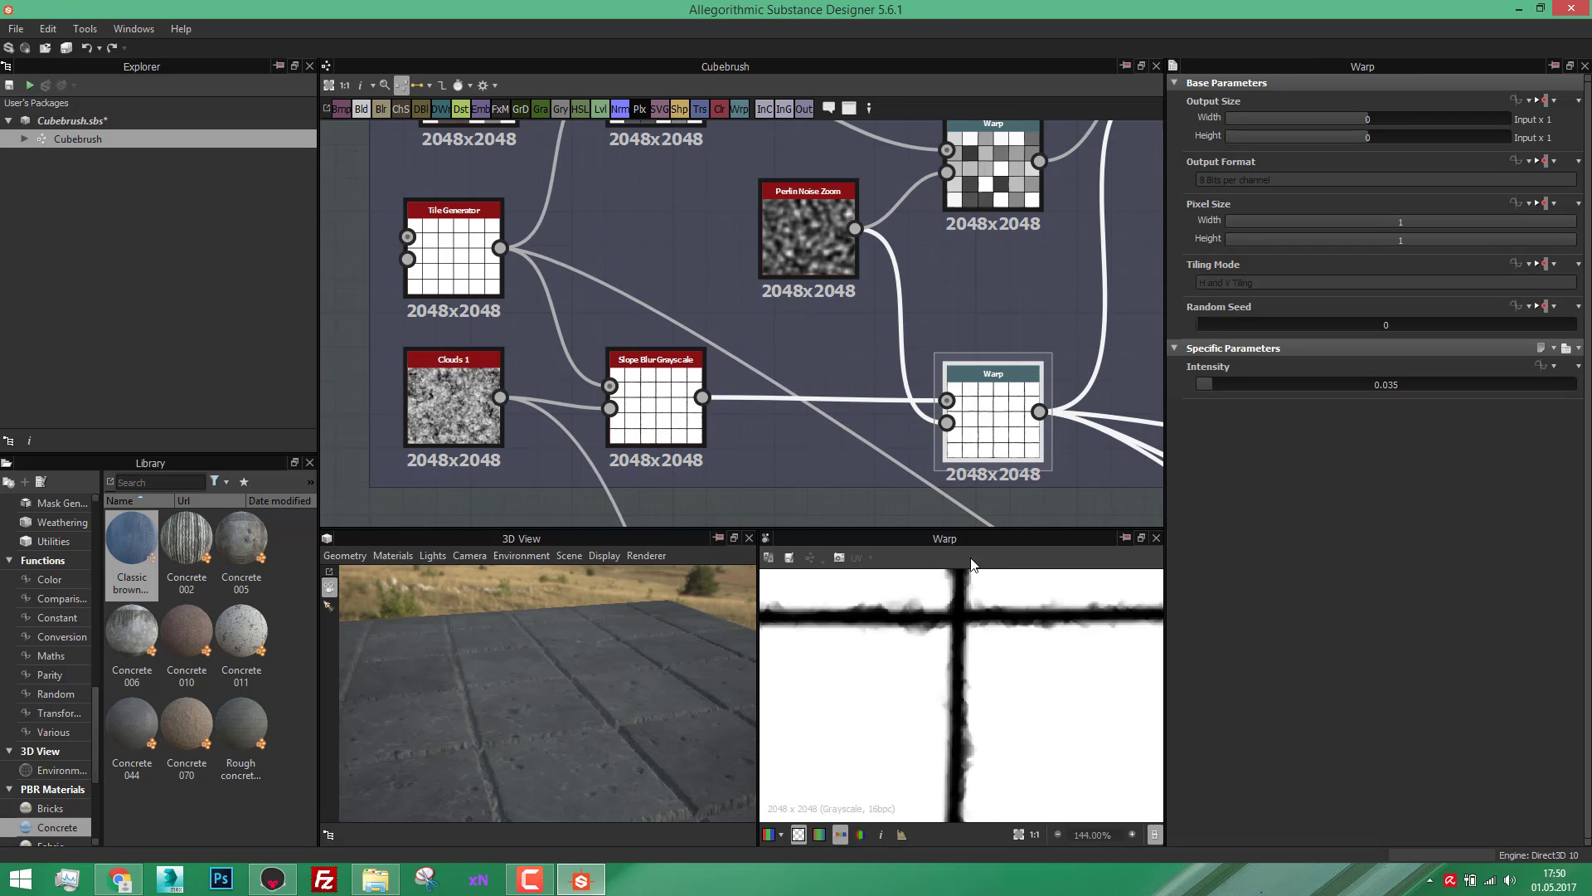
{"action": "scroll", "coordinate": [863, 606], "scroll_direction": "up", "scroll_amount": 4}
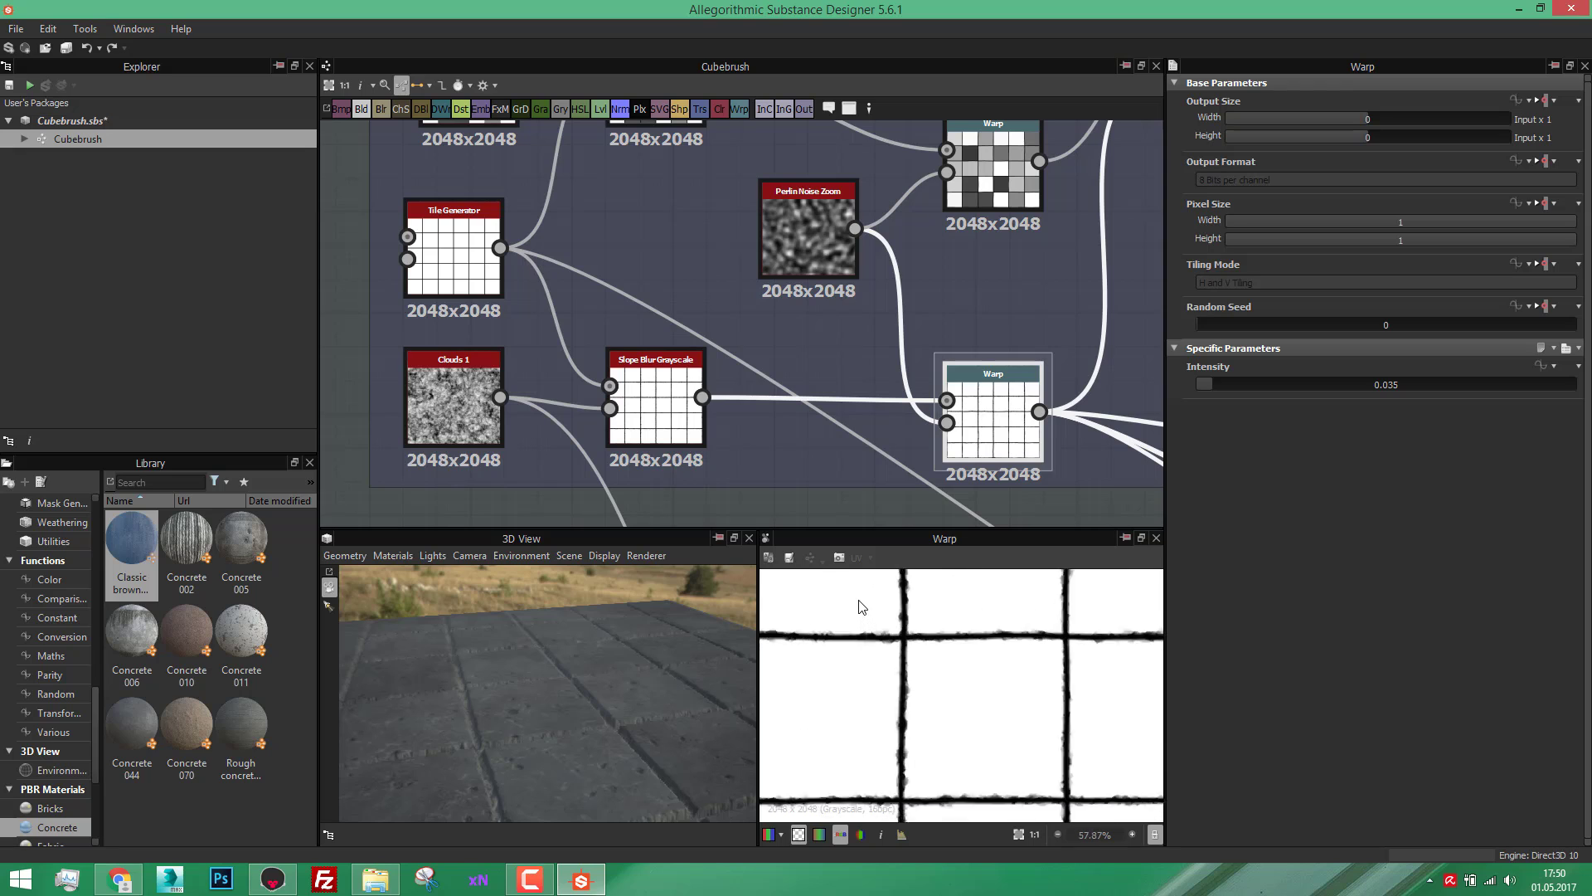
{"action": "scroll", "coordinate": [928, 658], "scroll_direction": "up", "scroll_amount": 4}
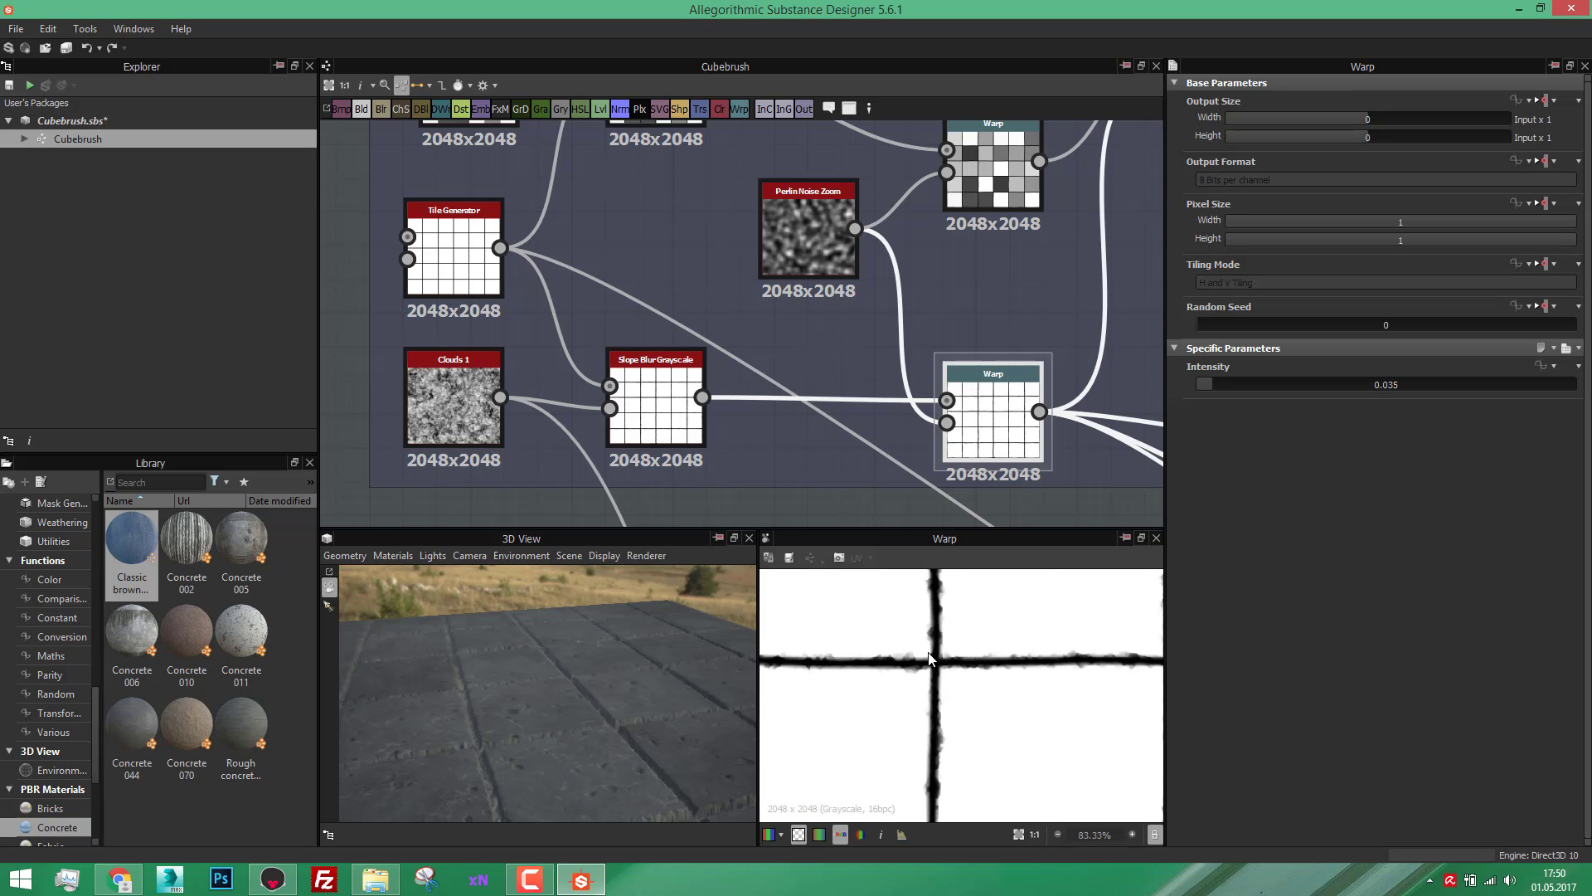
Step: Try an Intensity of 0.11 on the lower Warp node, inspect the wavier gap lines, and undo the change
{"action": "left_click", "coordinate": [1237, 385]}
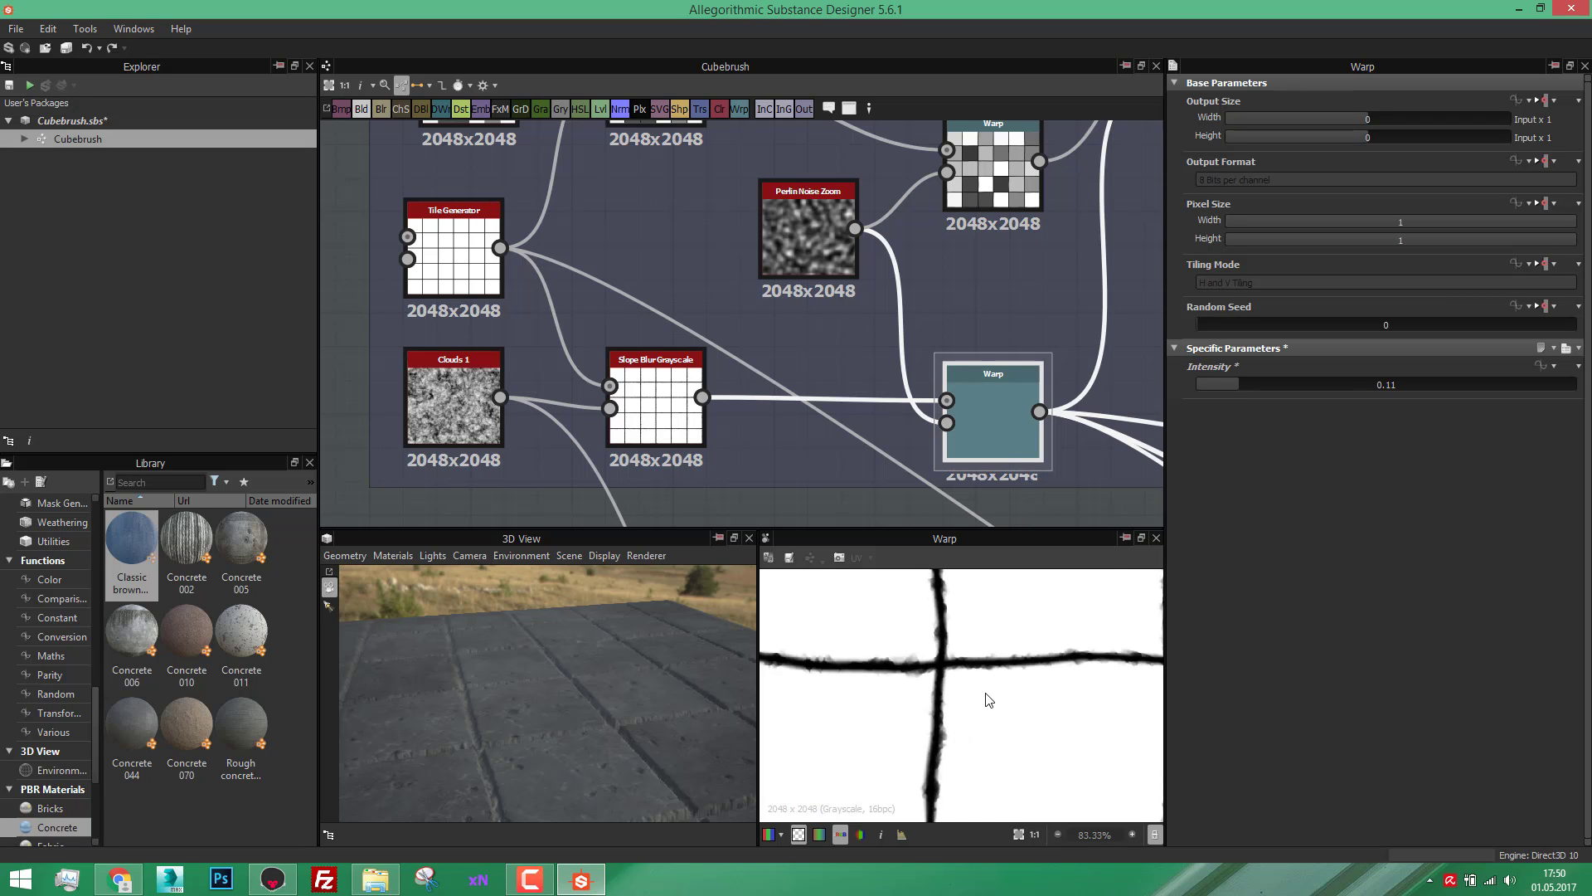
{"action": "scroll", "coordinate": [987, 698], "scroll_direction": "down", "scroll_amount": 2}
{"action": "scroll", "coordinate": [999, 670], "scroll_direction": "down", "scroll_amount": 3}
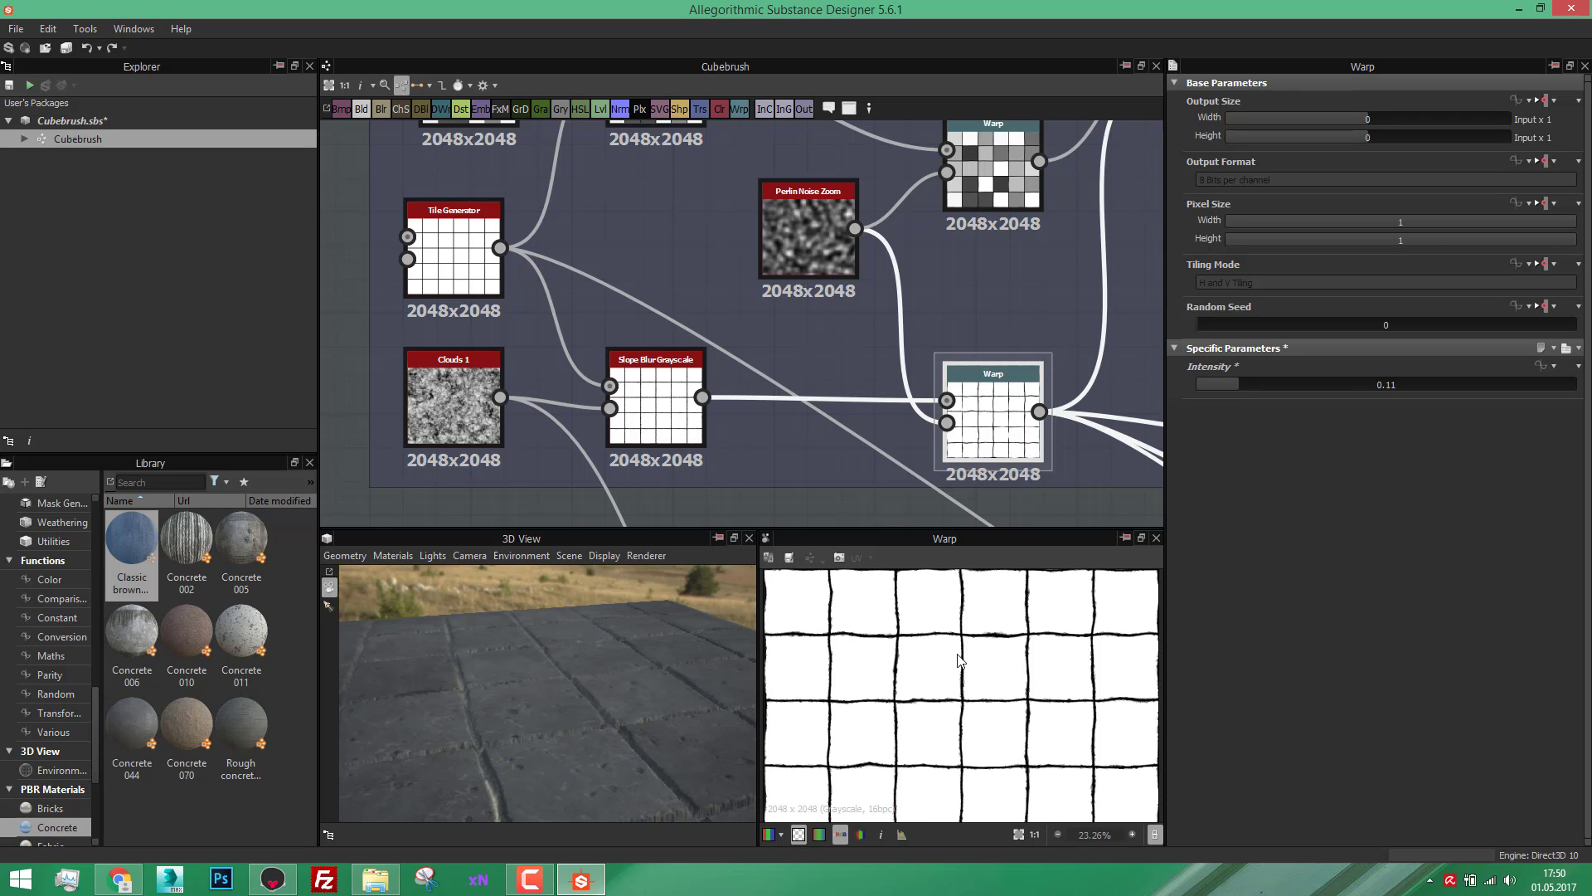
{"action": "scroll", "coordinate": [924, 622], "scroll_direction": "up", "scroll_amount": 5}
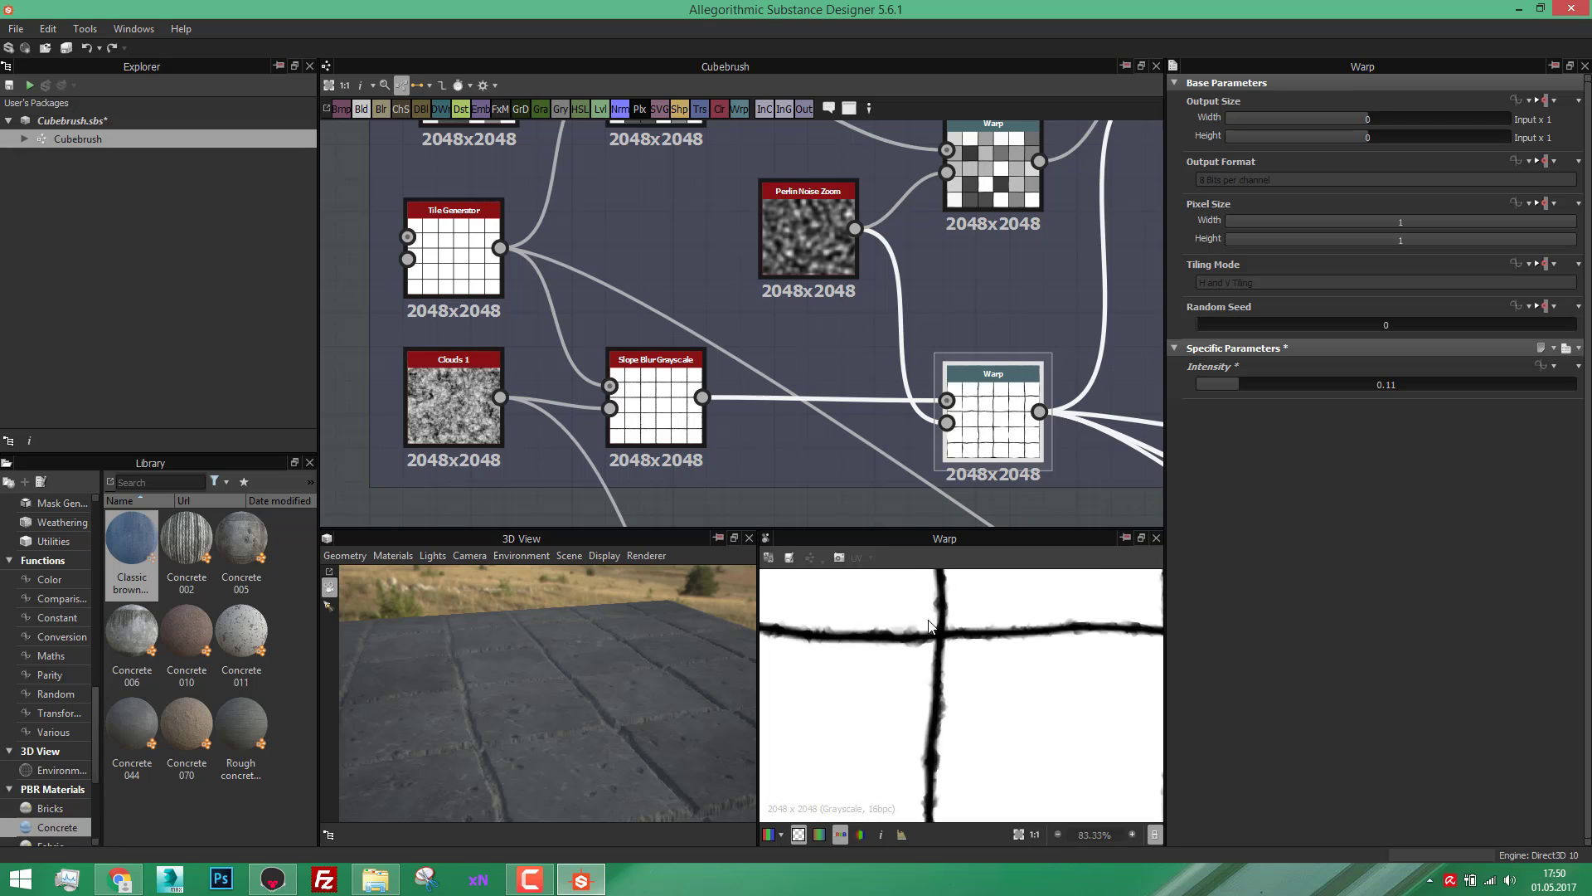
{"action": "key", "text": "ctrl+z"}
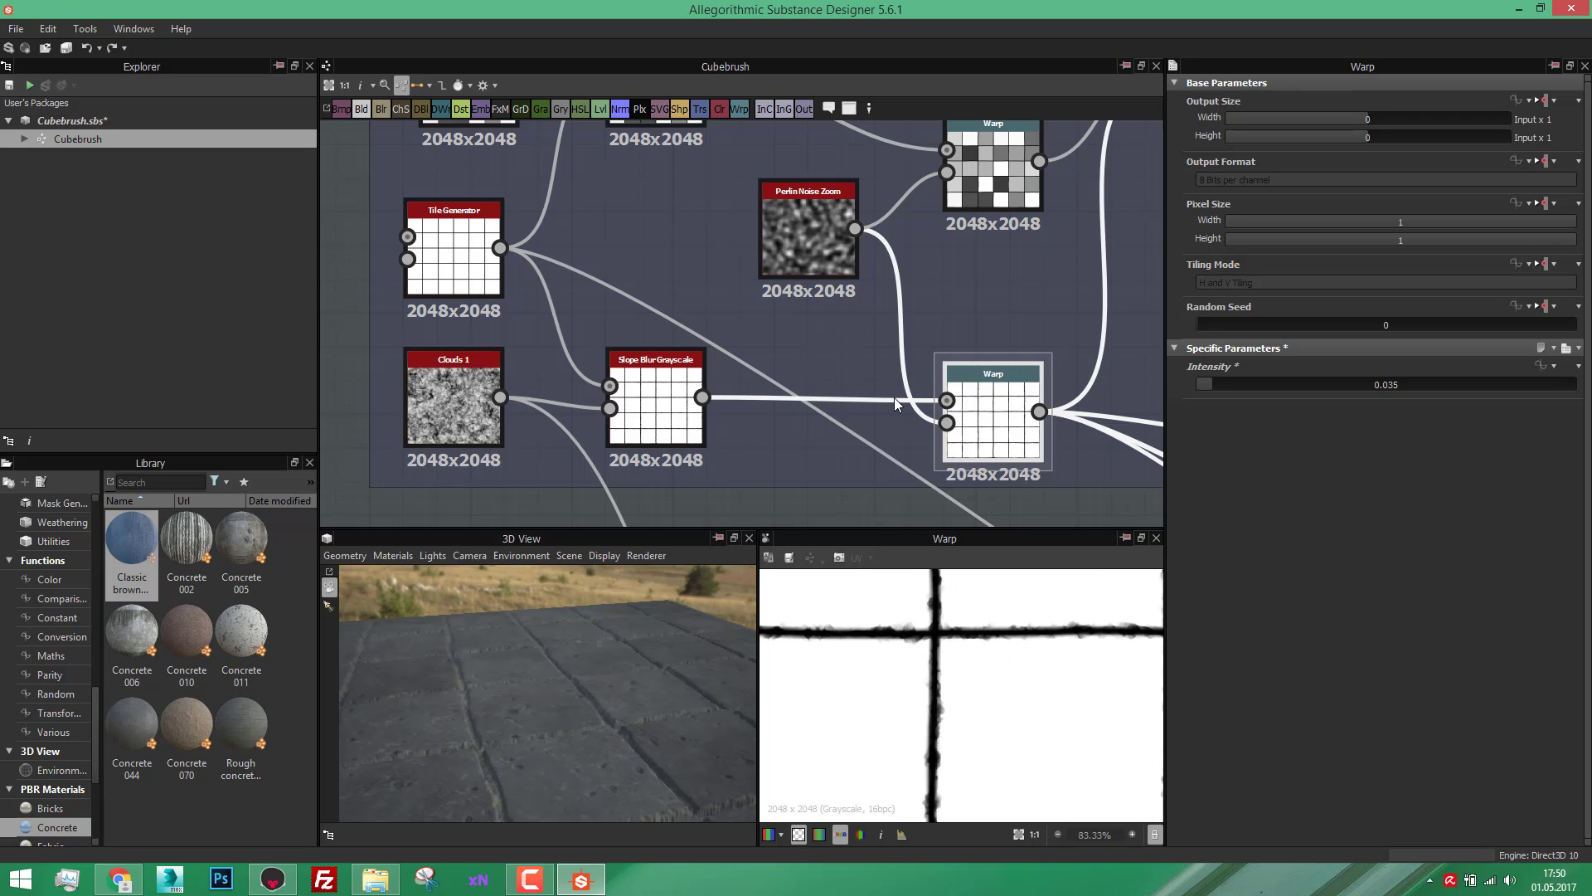
Step: Open the Perlin Noise Zoom node feeding both Warp nodes and examine its noise pattern with the Distance and Disorder settings
{"action": "scroll", "coordinate": [812, 240], "scroll_direction": "up", "scroll_amount": 1}
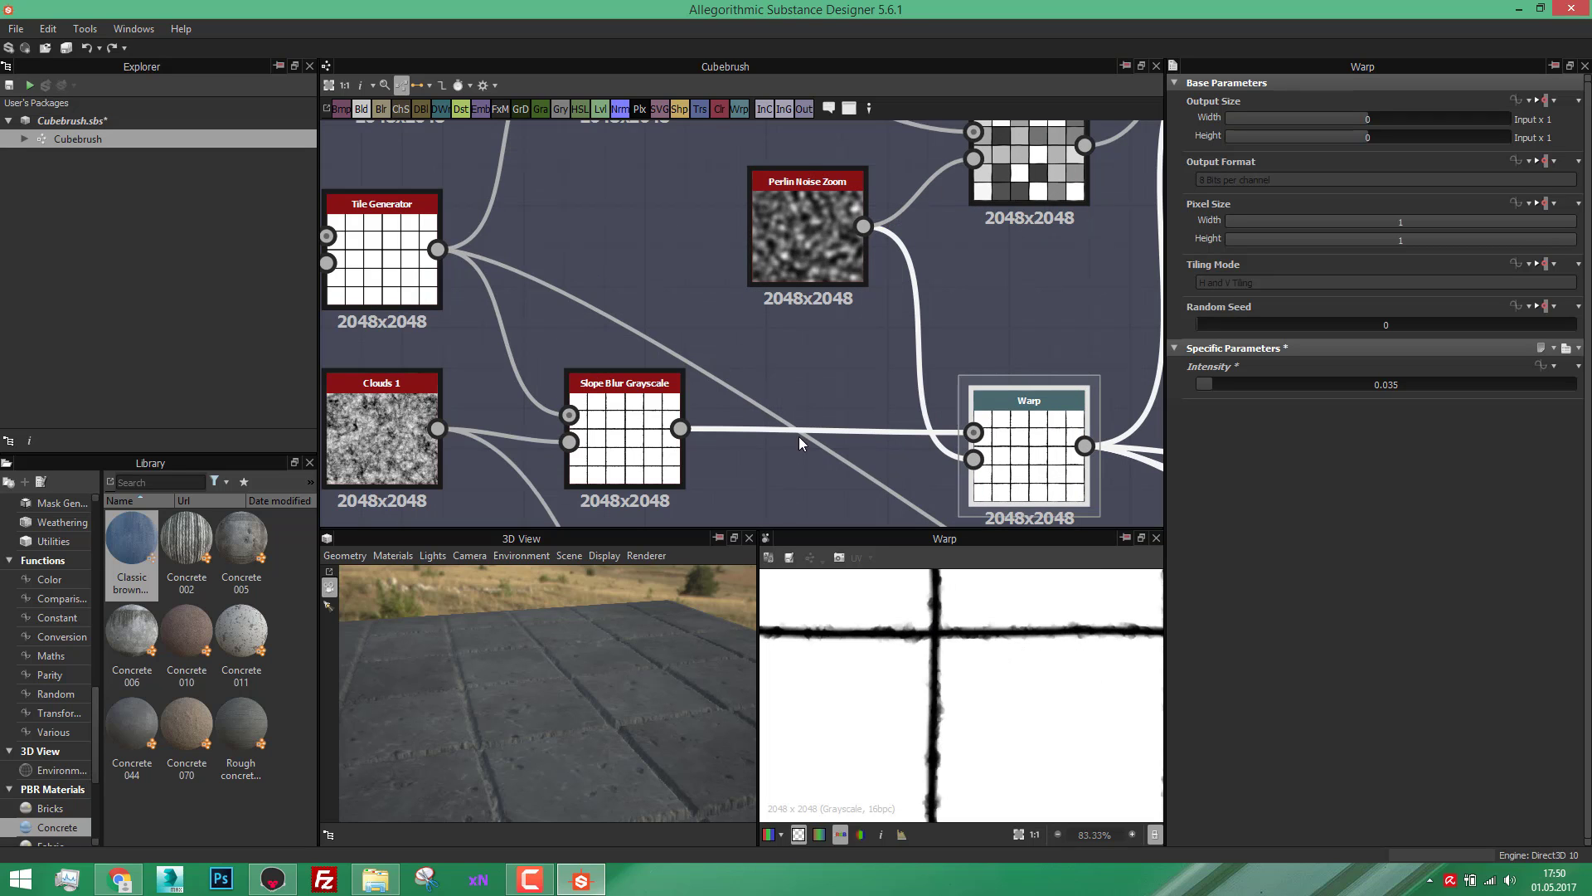
{"action": "double_click", "coordinate": [805, 224]}
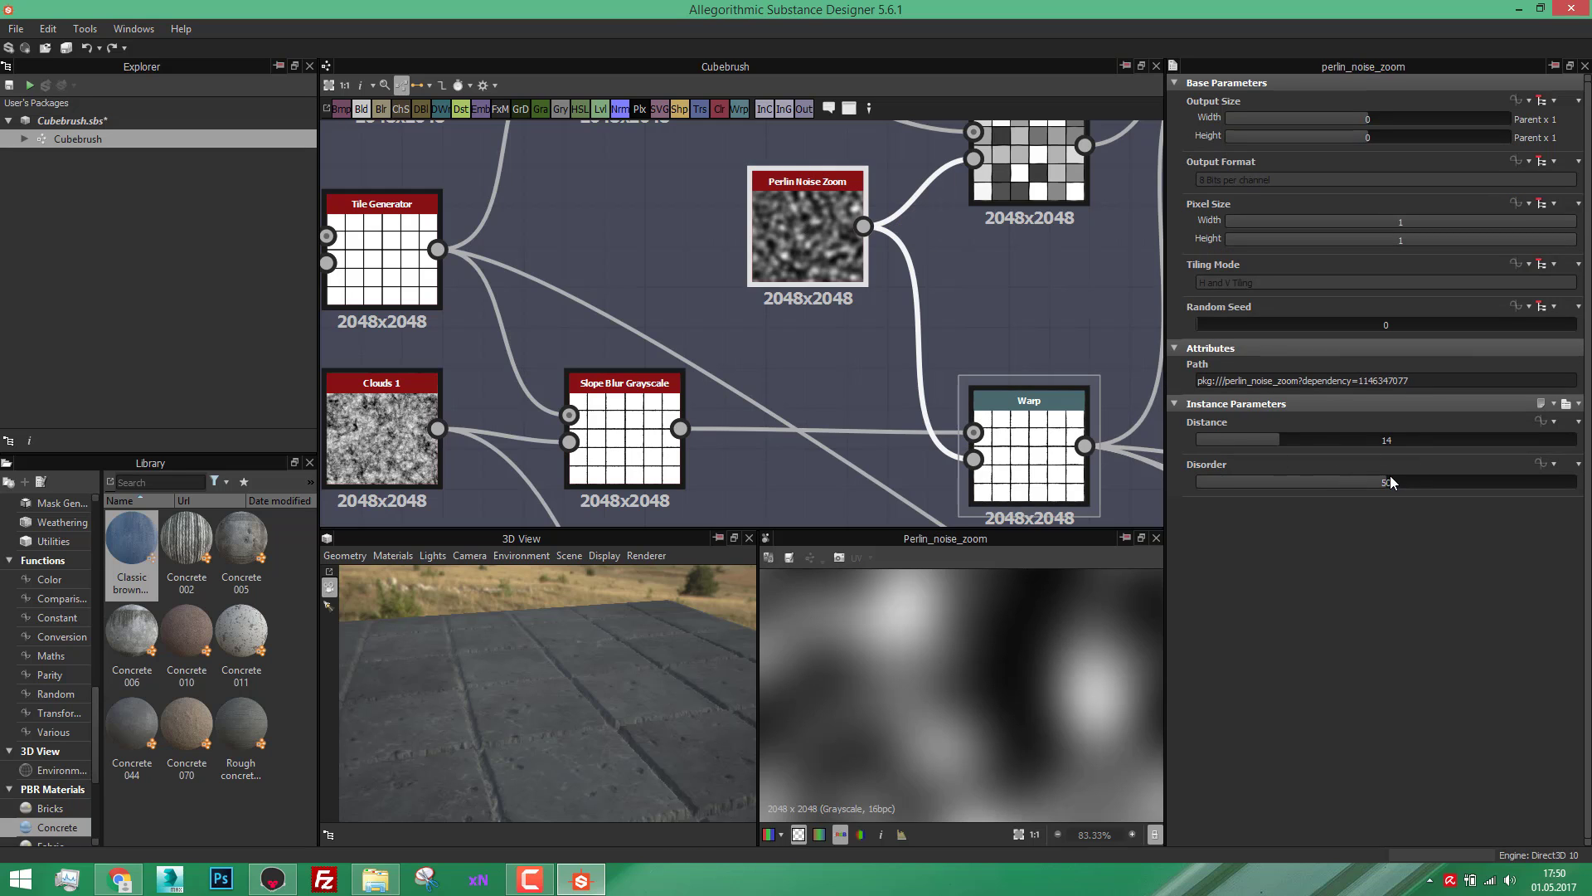
{"action": "scroll", "coordinate": [842, 383], "scroll_direction": "down", "scroll_amount": 3}
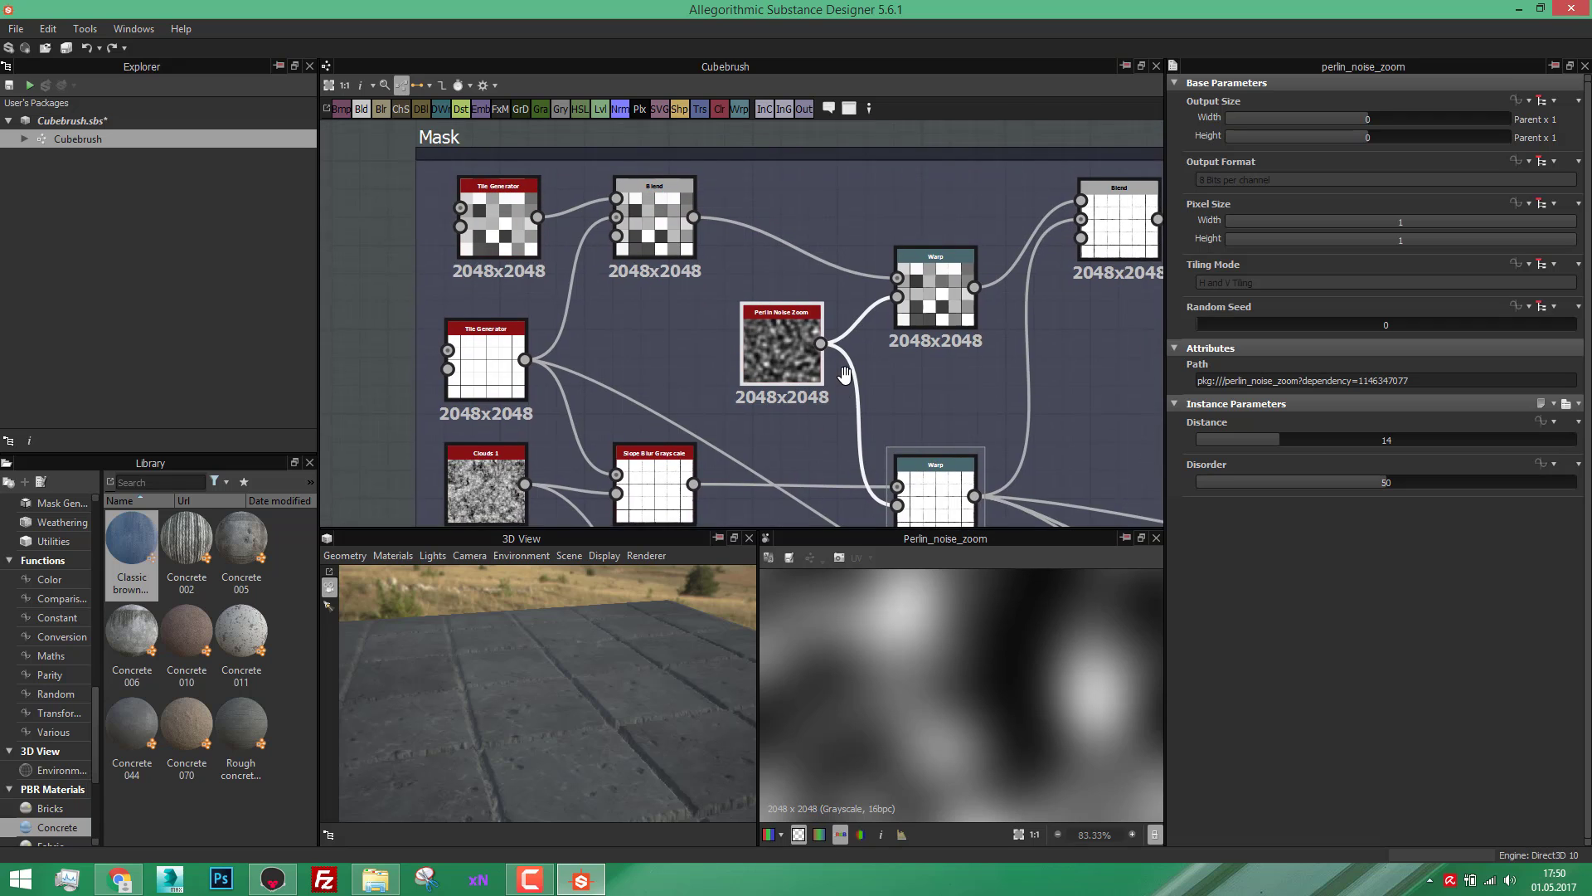
{"action": "middle_click_drag", "start_coordinate": [844, 375], "coordinate": [725, 327]}
{"action": "middle_click_drag", "start_coordinate": [855, 366], "coordinate": [1109, 440]}
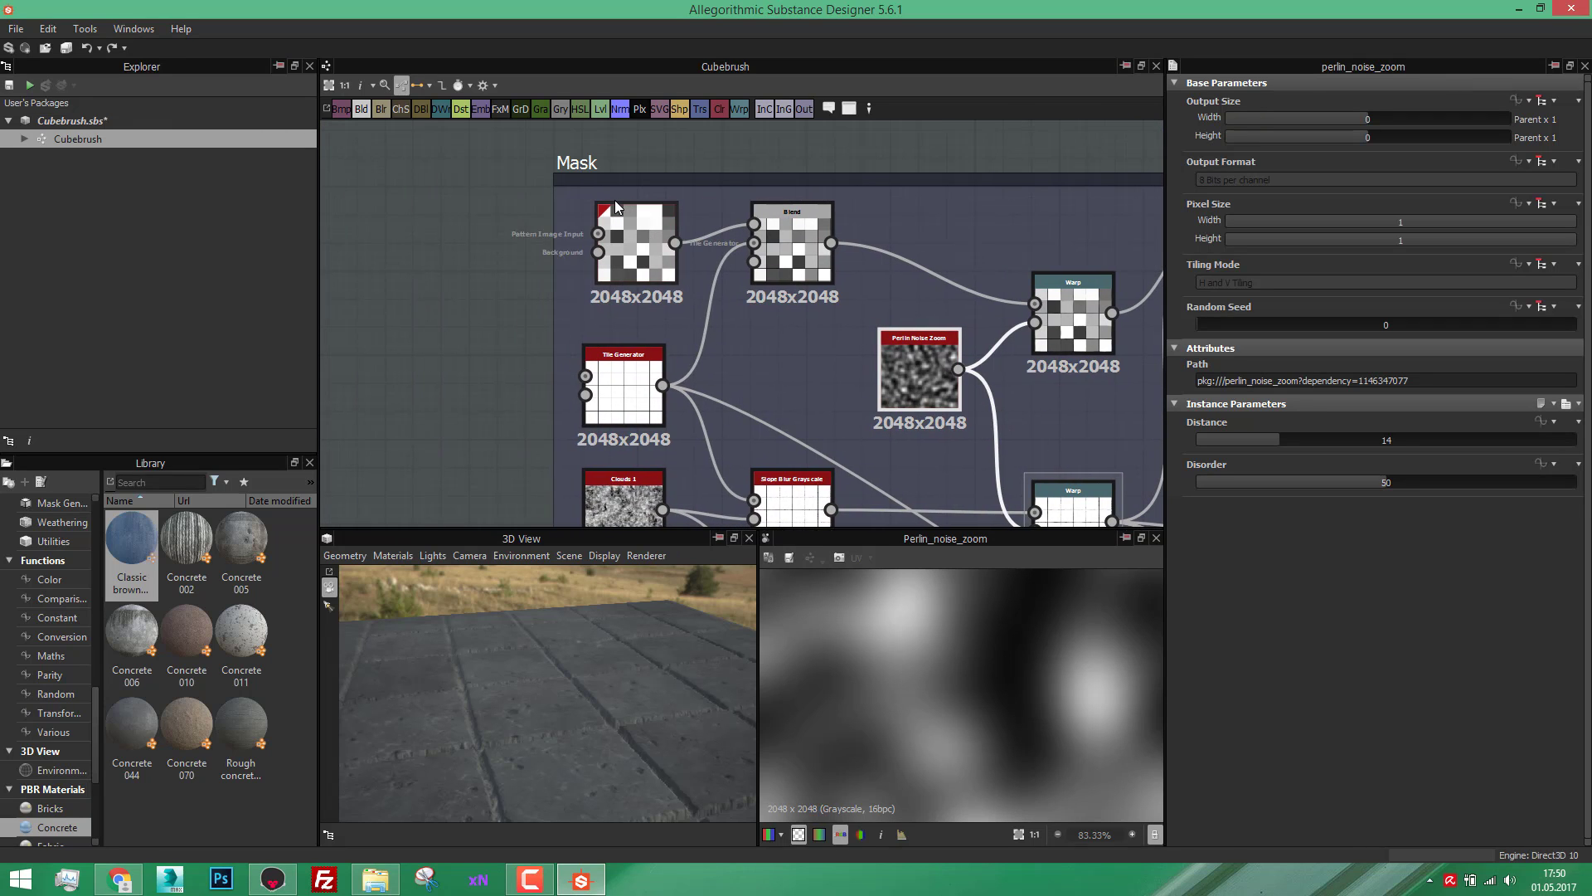
Step: Compare the settings of the two Tile Generator nodes in the Mask section and preview the upper one's grayscale tiles
{"action": "scroll", "coordinate": [615, 201], "scroll_direction": "up", "scroll_amount": 1}
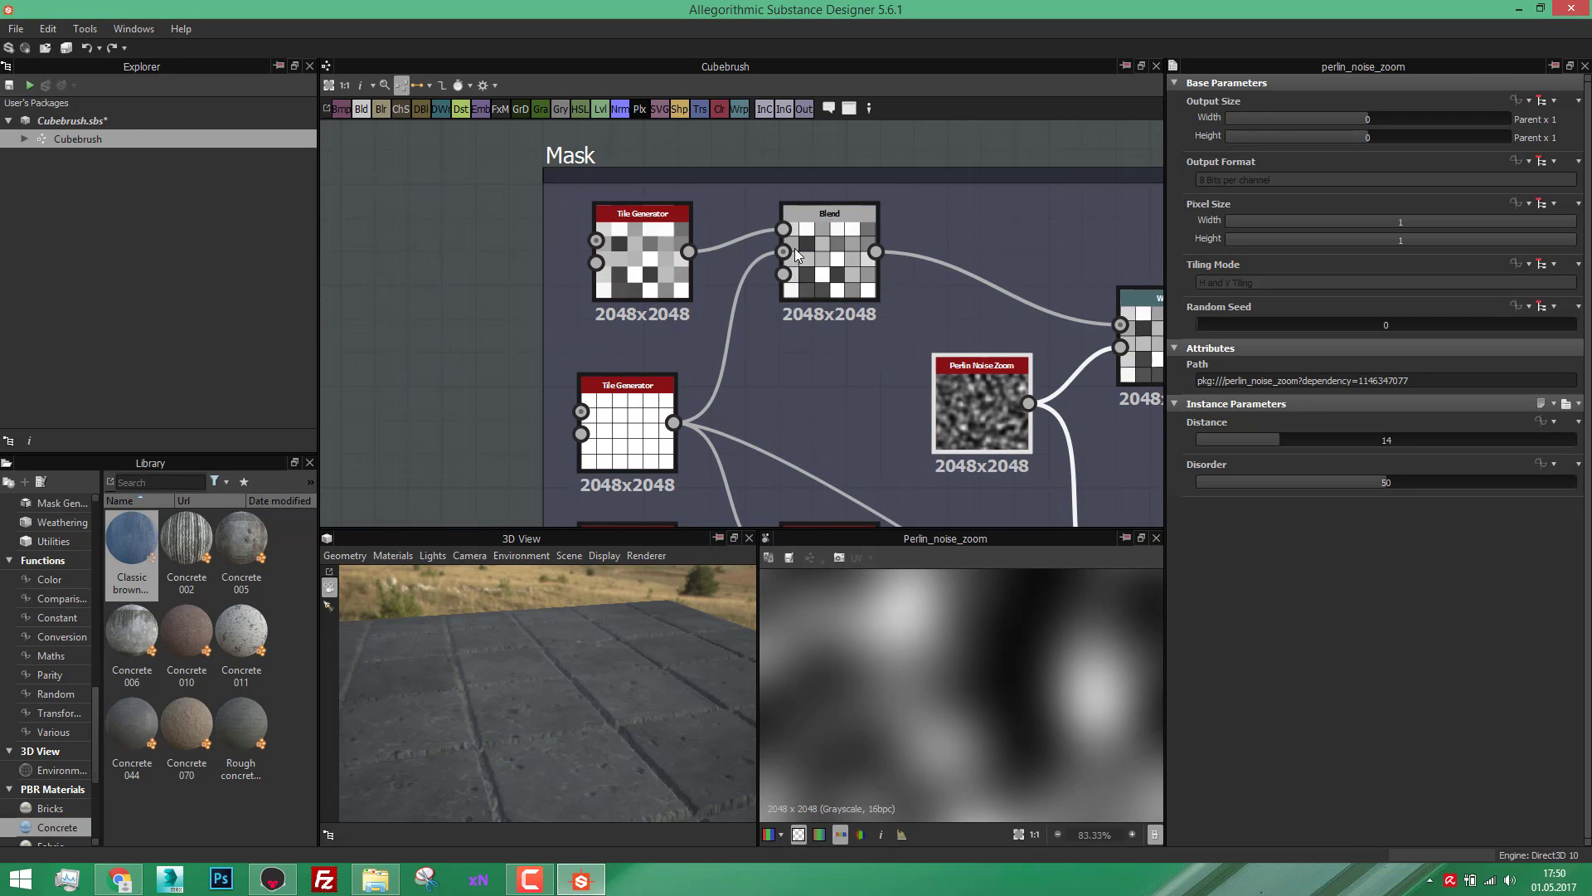
{"action": "left_click", "coordinate": [650, 277]}
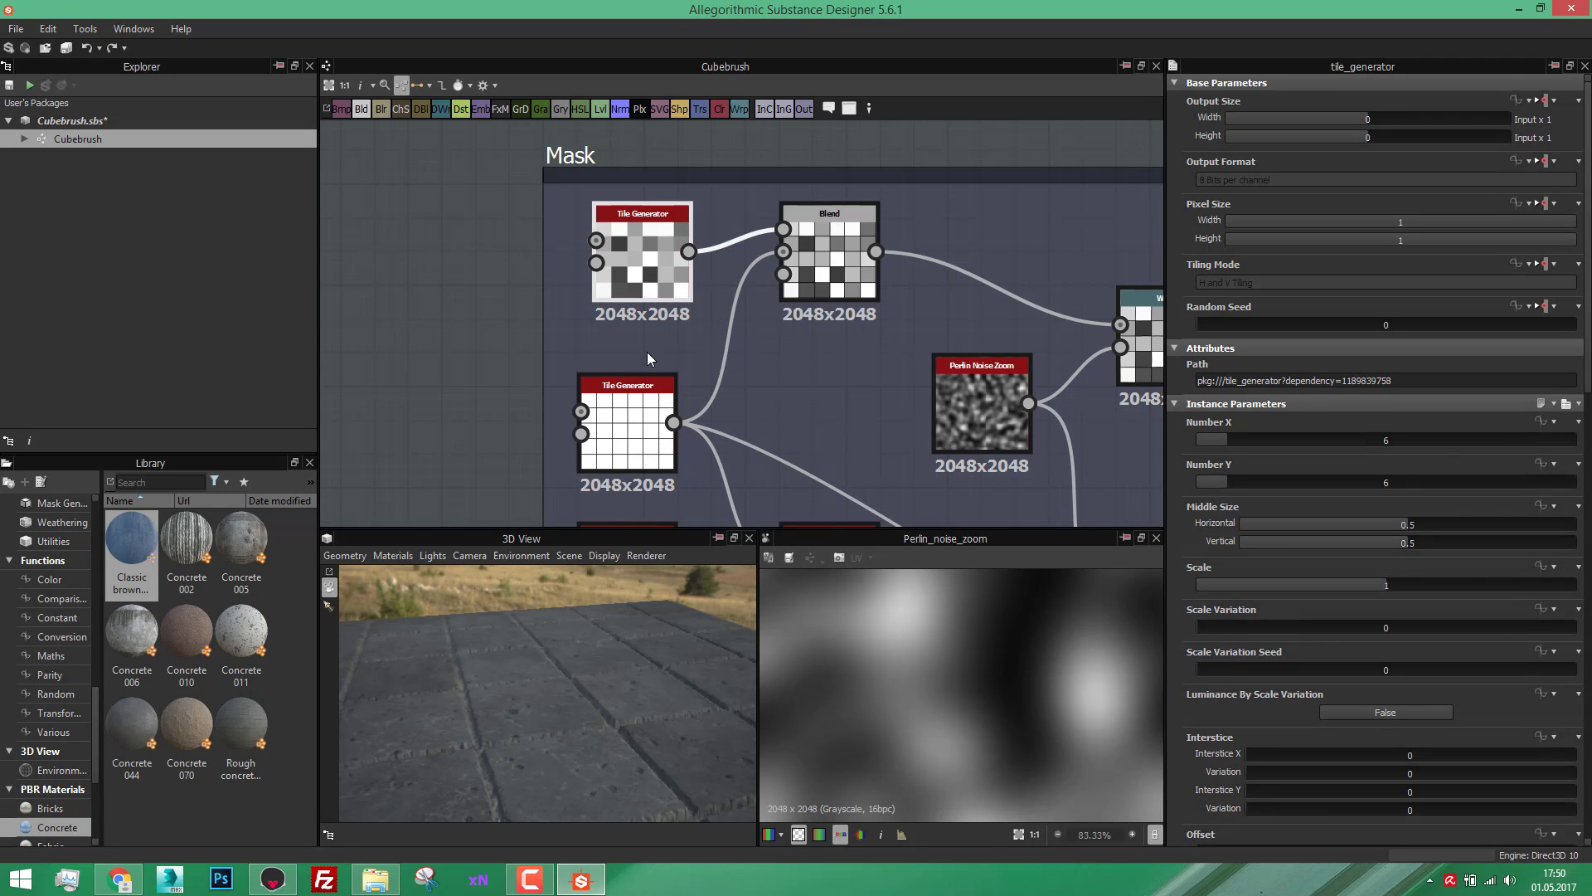
{"action": "left_click", "coordinate": [627, 439]}
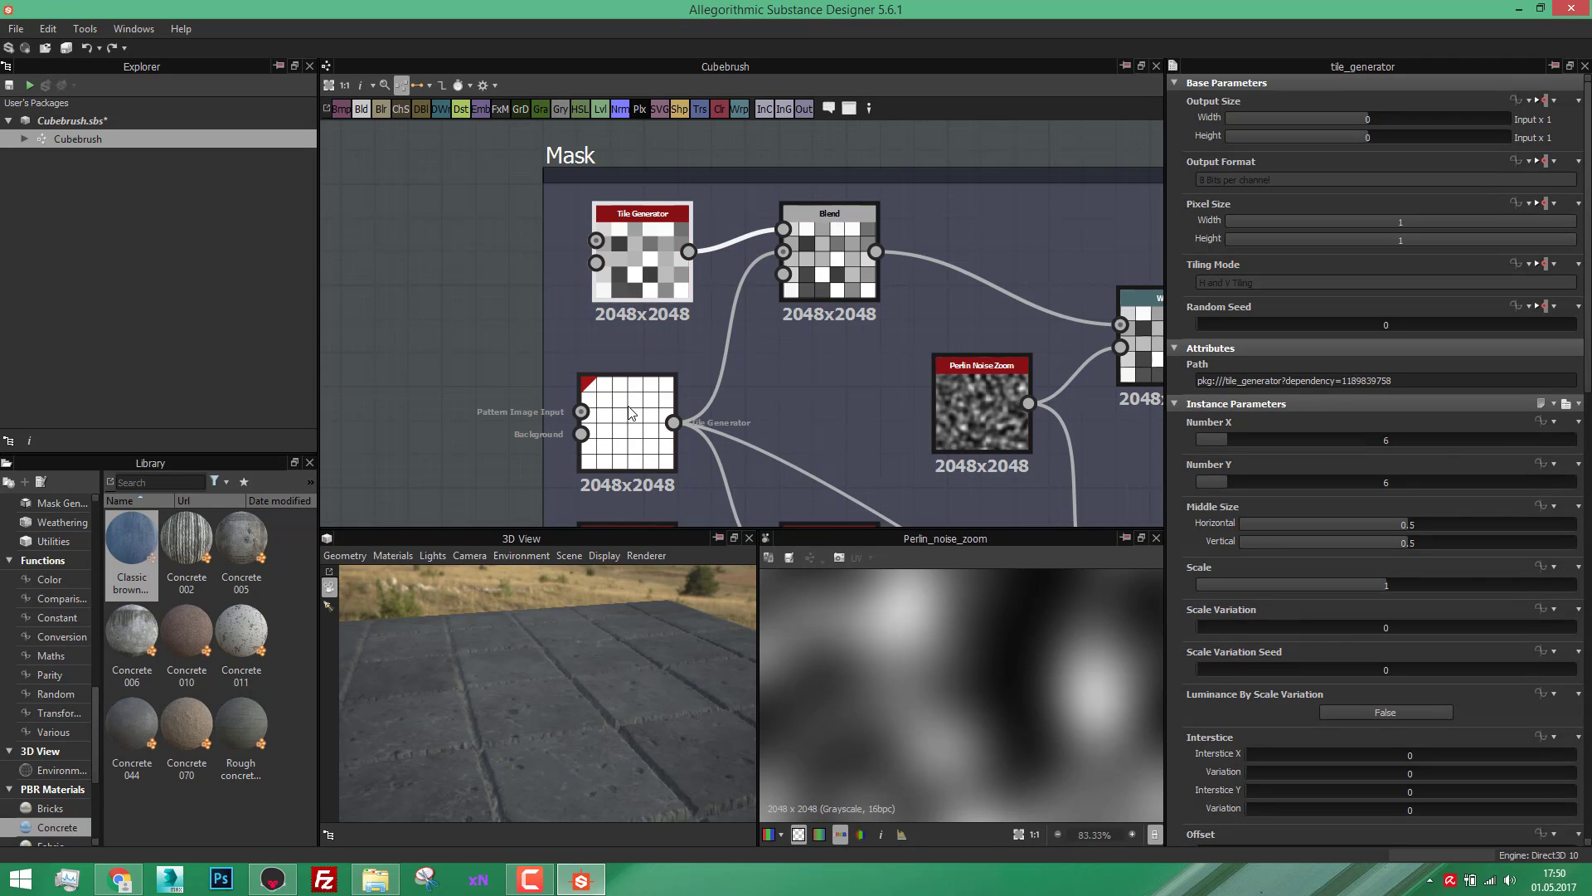
{"action": "left_click", "coordinate": [633, 244]}
{"action": "left_click", "coordinate": [632, 239]}
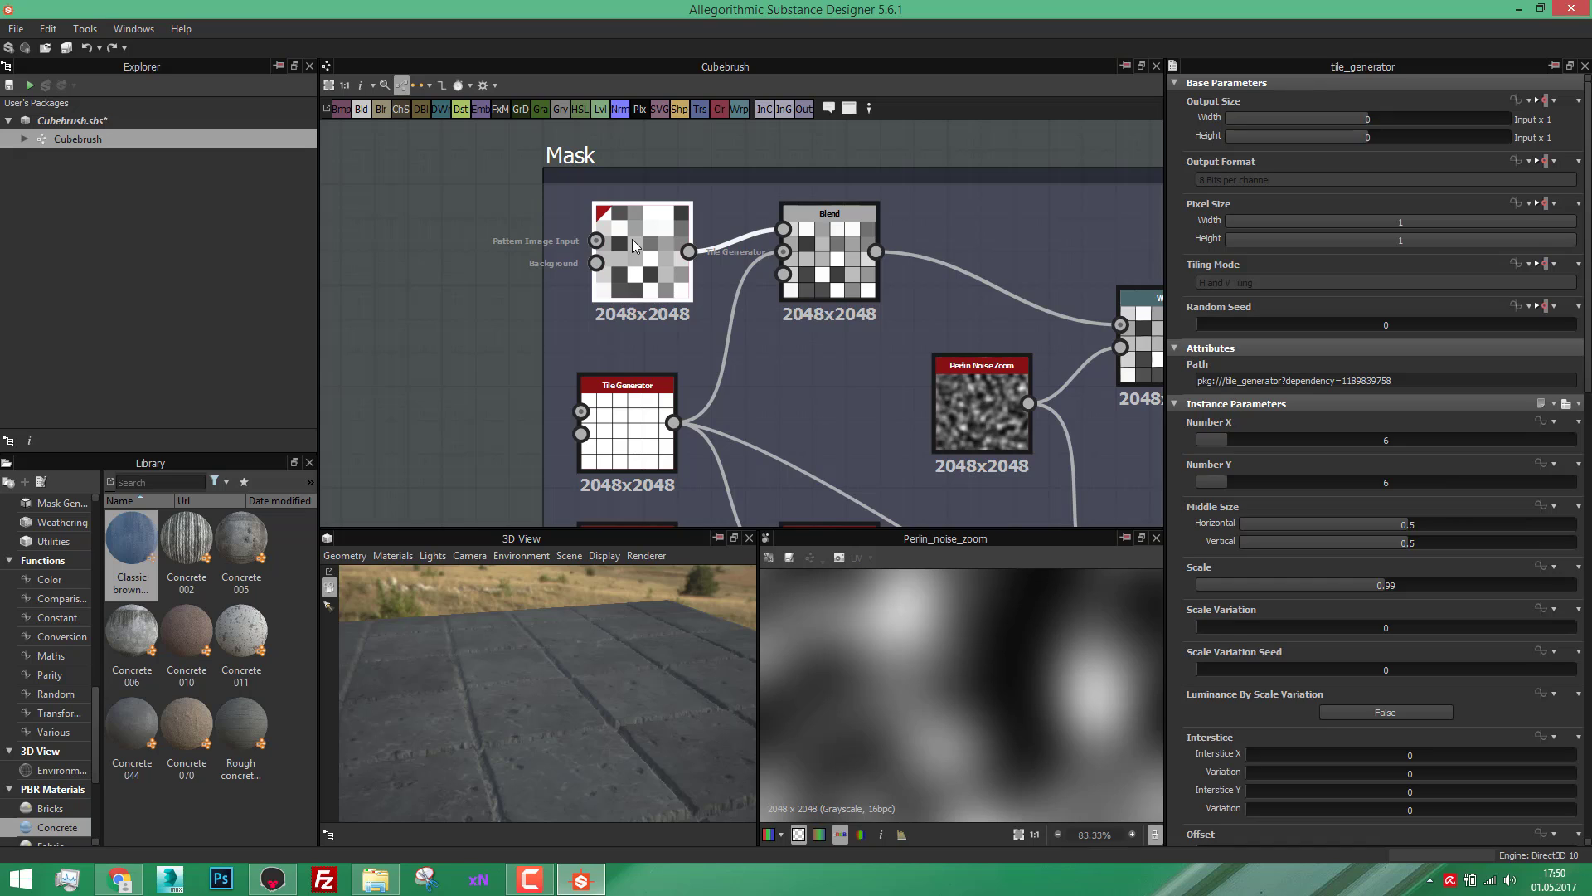
{"action": "double_click", "coordinate": [632, 239]}
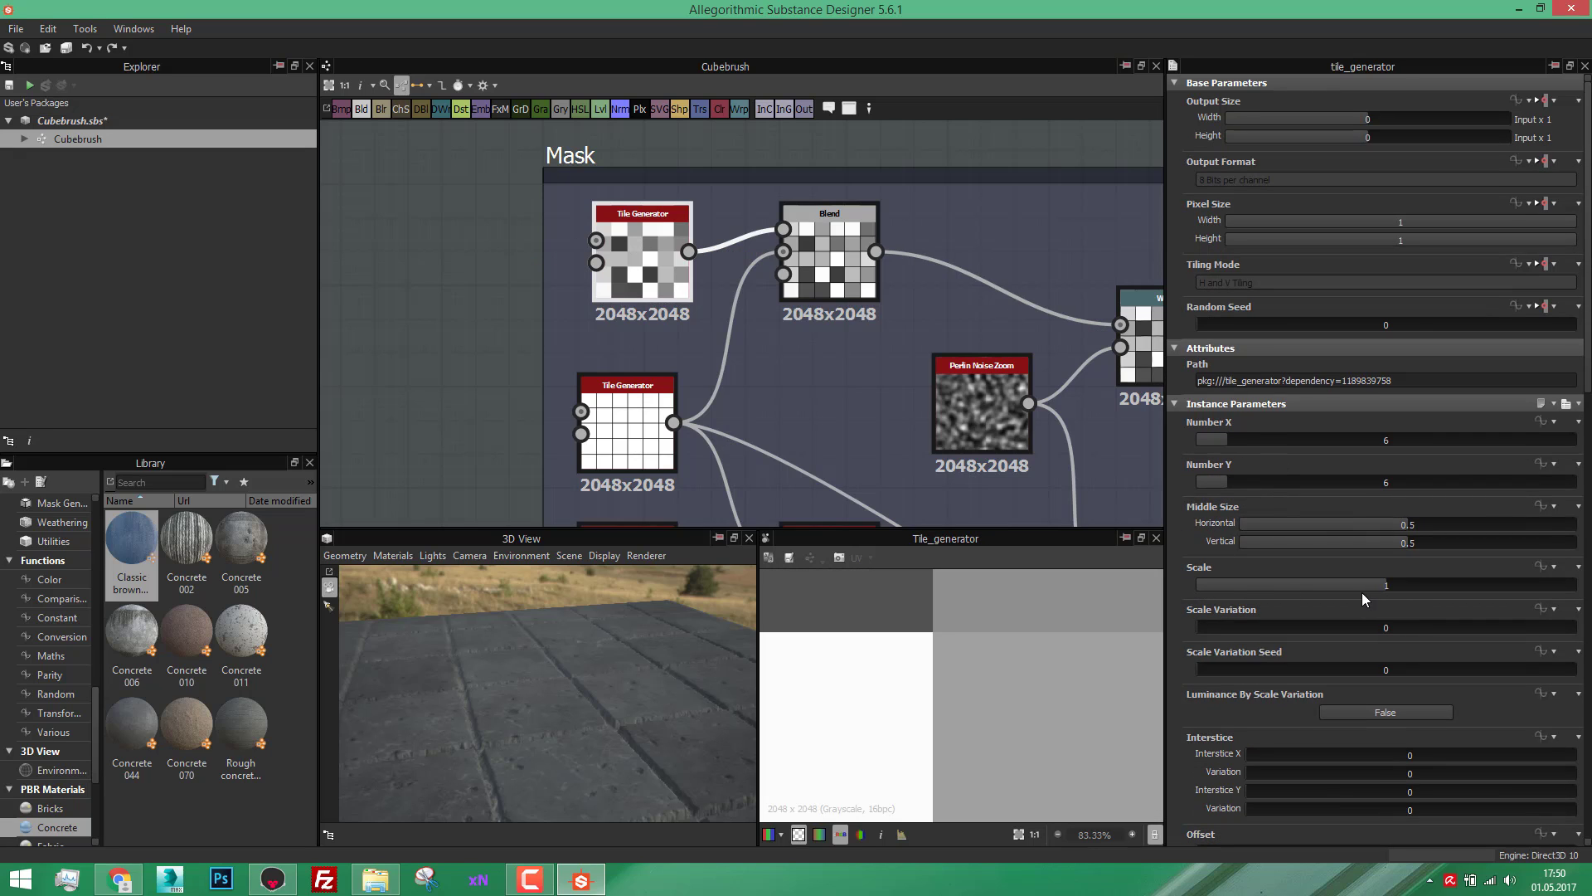
Step: Set the upper Tile Generator's Luminance Variation to 0.7
{"action": "scroll", "coordinate": [1198, 564], "scroll_direction": "down", "scroll_amount": 3}
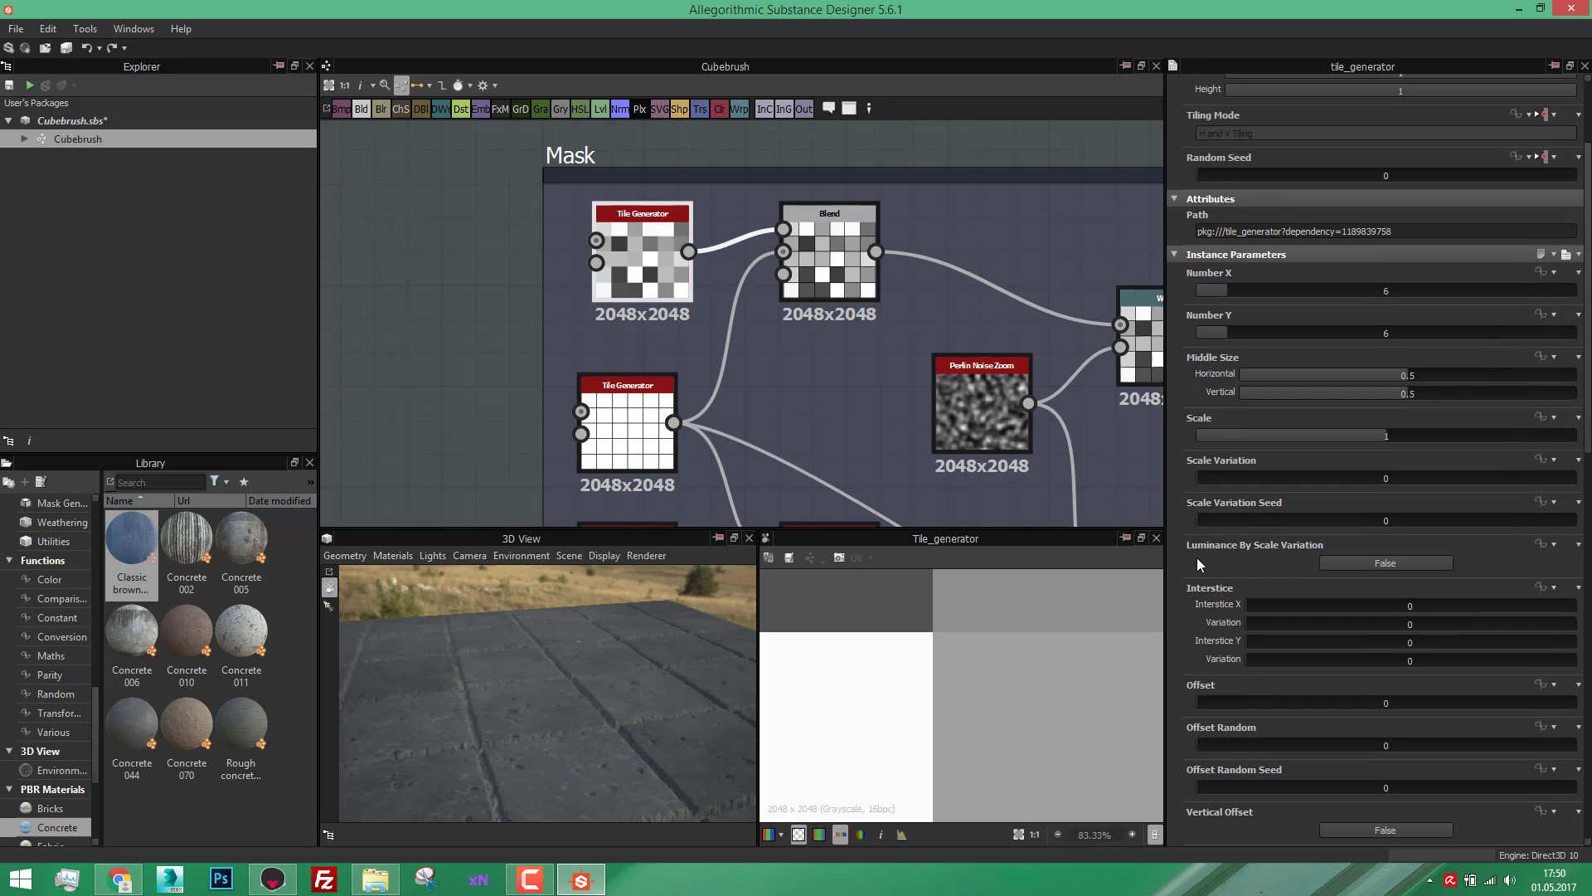
{"action": "scroll", "coordinate": [1183, 594], "scroll_direction": "down", "scroll_amount": 5}
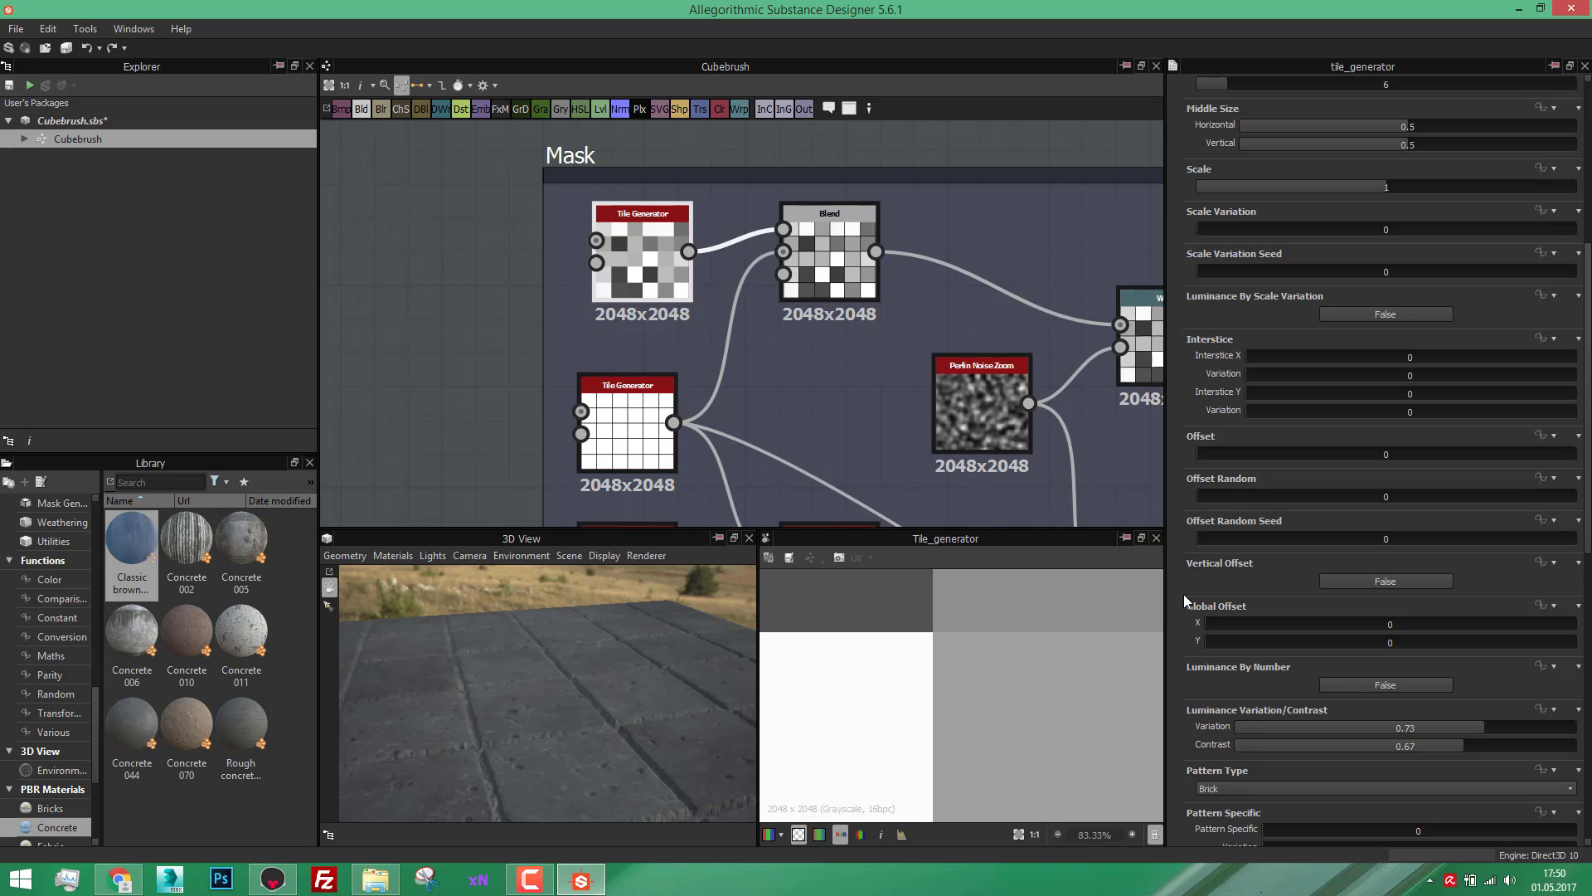
{"action": "scroll", "coordinate": [1182, 594], "scroll_direction": "down", "scroll_amount": 2}
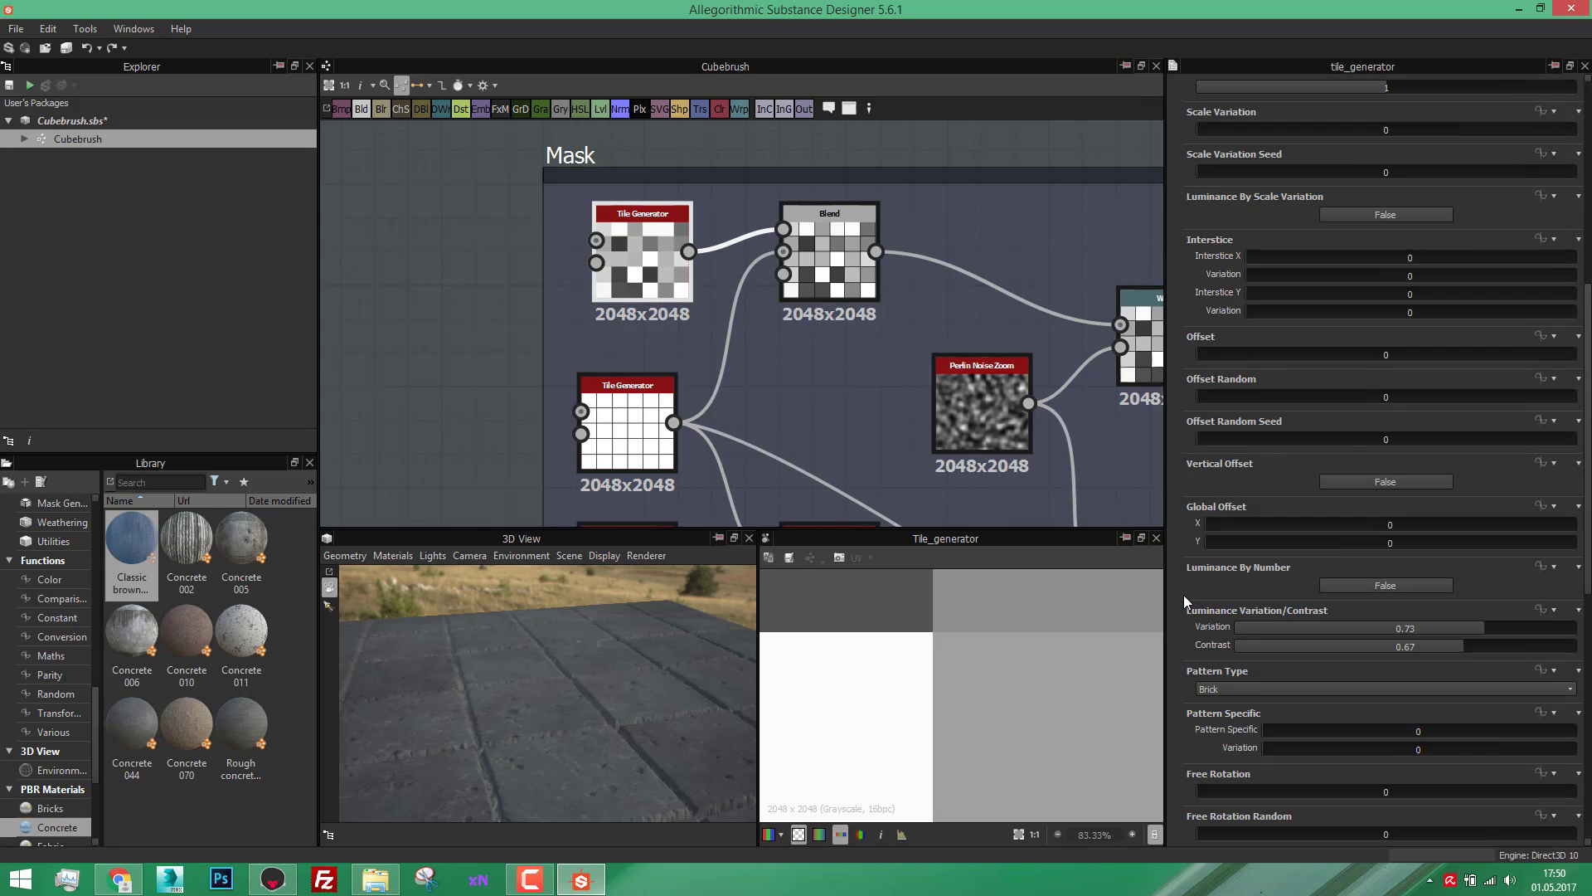
{"action": "scroll", "coordinate": [1183, 595], "scroll_direction": "down", "scroll_amount": 1}
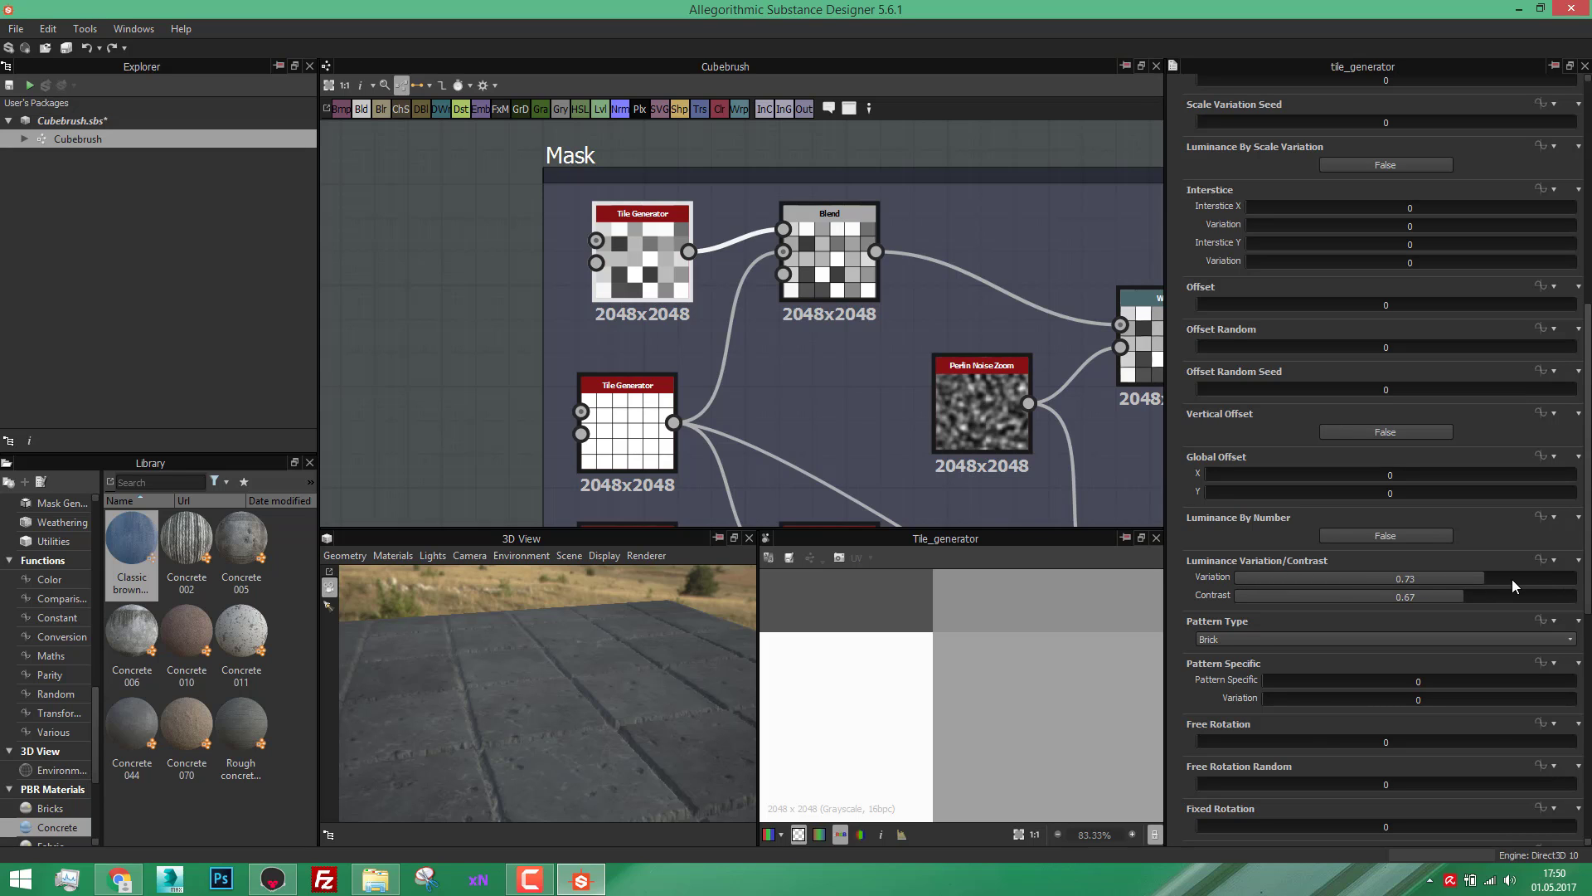
{"action": "left_click_drag", "start_coordinate": [1511, 578], "coordinate": [1471, 576]}
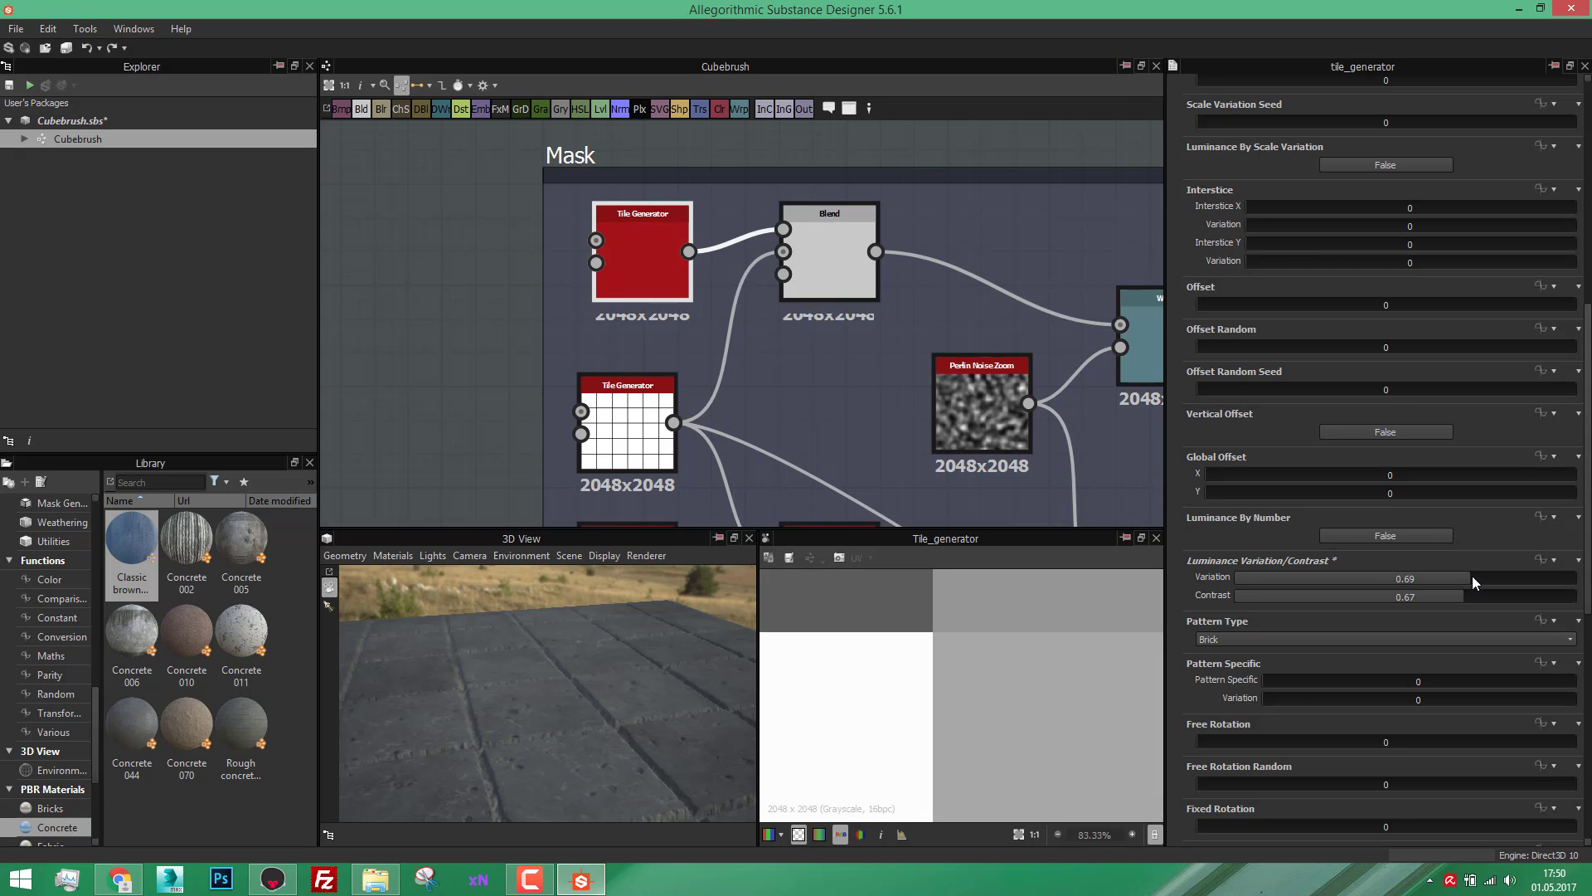
Step: Examine the upper Tile Generator's full grayscale pattern and trace its connections through the Mask section to the final Blend node
{"action": "scroll", "coordinate": [974, 670], "scroll_direction": "down", "scroll_amount": 3}
{"action": "scroll", "coordinate": [973, 671], "scroll_direction": "down", "scroll_amount": 5}
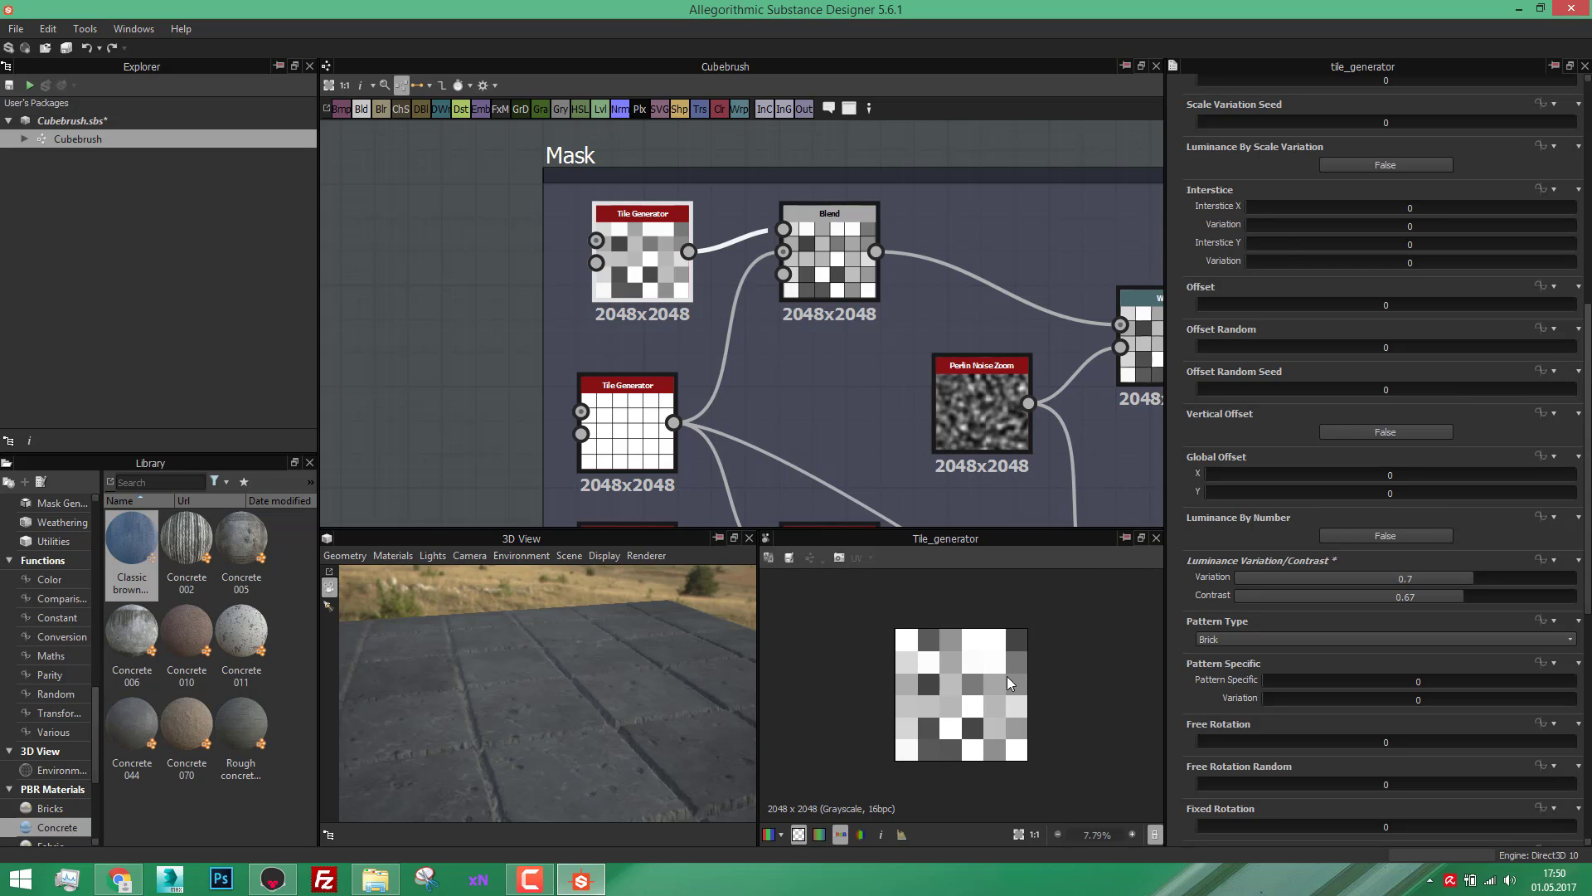
{"action": "scroll", "coordinate": [1000, 655], "scroll_direction": "up", "scroll_amount": 3}
{"action": "scroll", "coordinate": [950, 687], "scroll_direction": "down", "scroll_amount": 4}
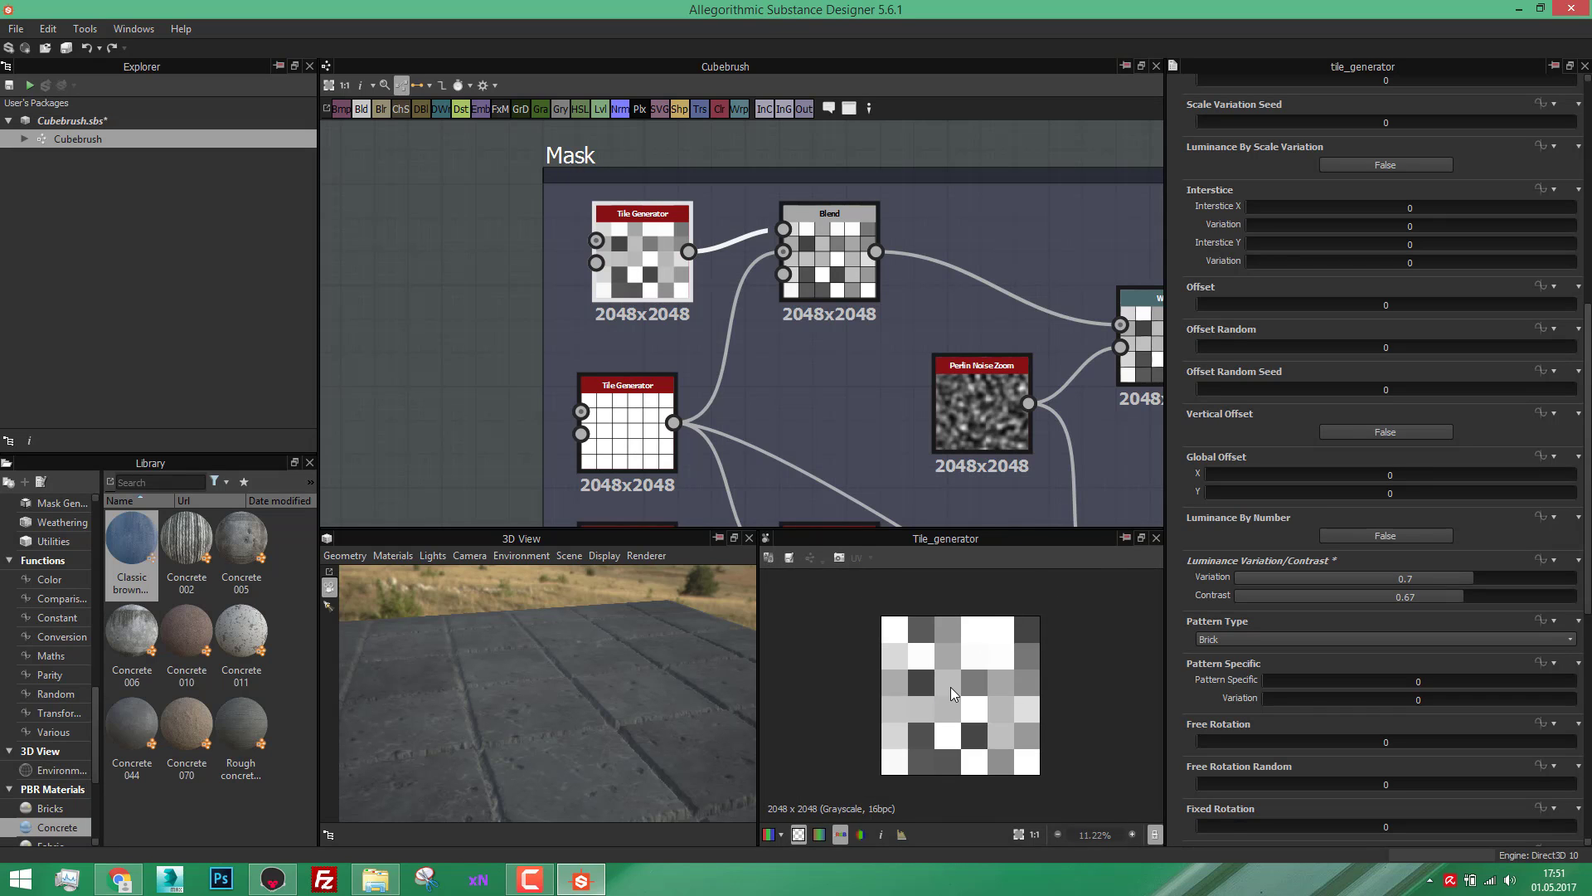
{"action": "scroll", "coordinate": [784, 401], "scroll_direction": "down", "scroll_amount": 3}
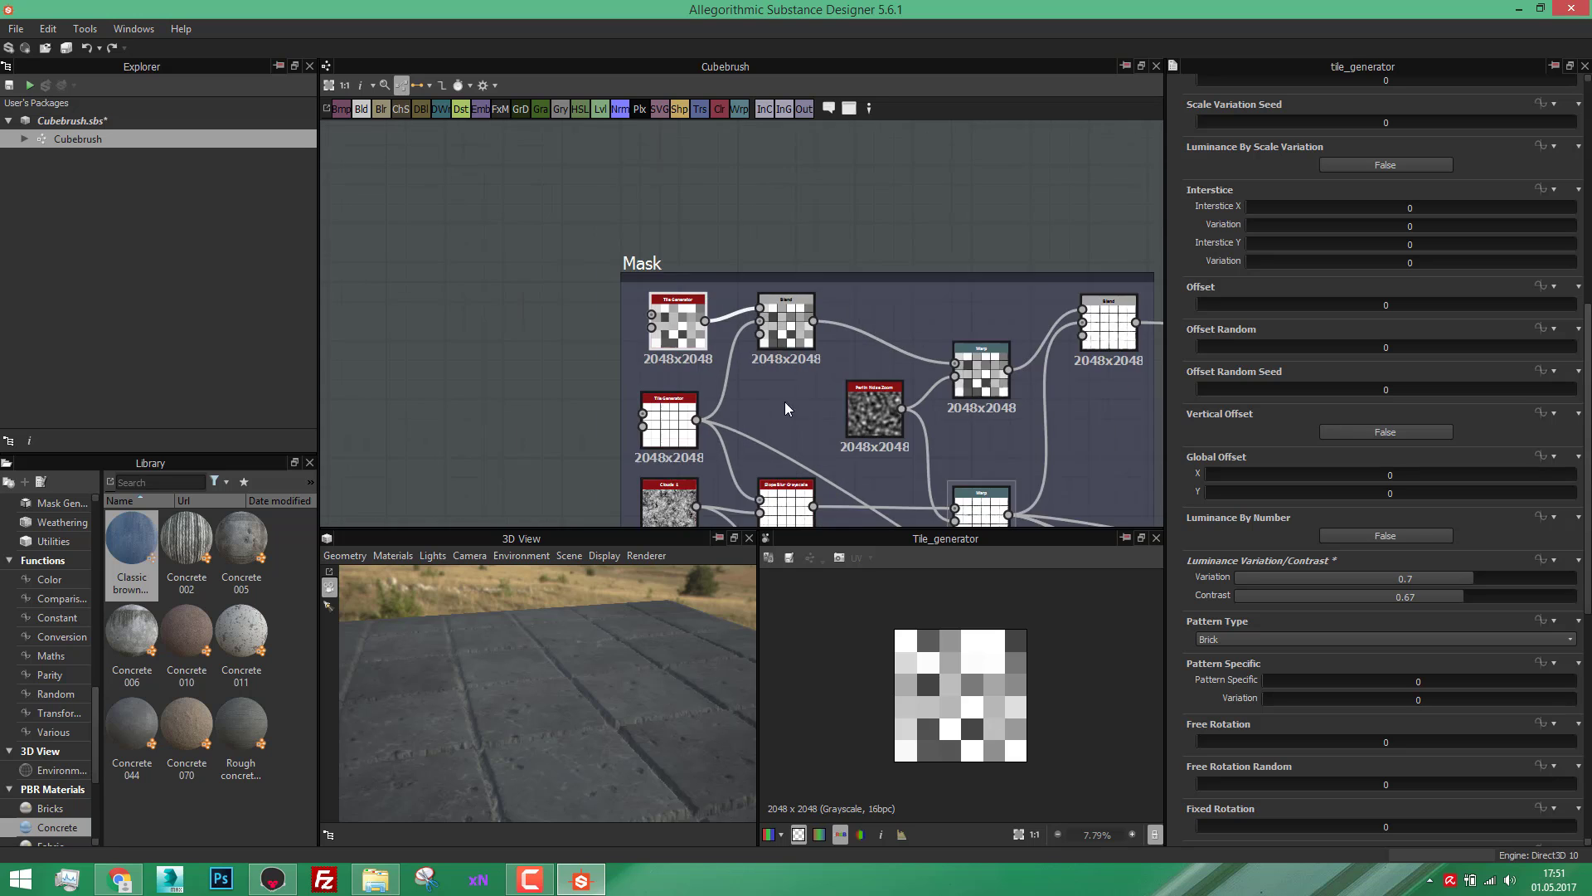
{"action": "scroll", "coordinate": [828, 401], "scroll_direction": "up", "scroll_amount": 1}
{"action": "scroll", "coordinate": [846, 398], "scroll_direction": "down", "scroll_amount": 1}
{"action": "scroll", "coordinate": [873, 394], "scroll_direction": "up", "scroll_amount": 1}
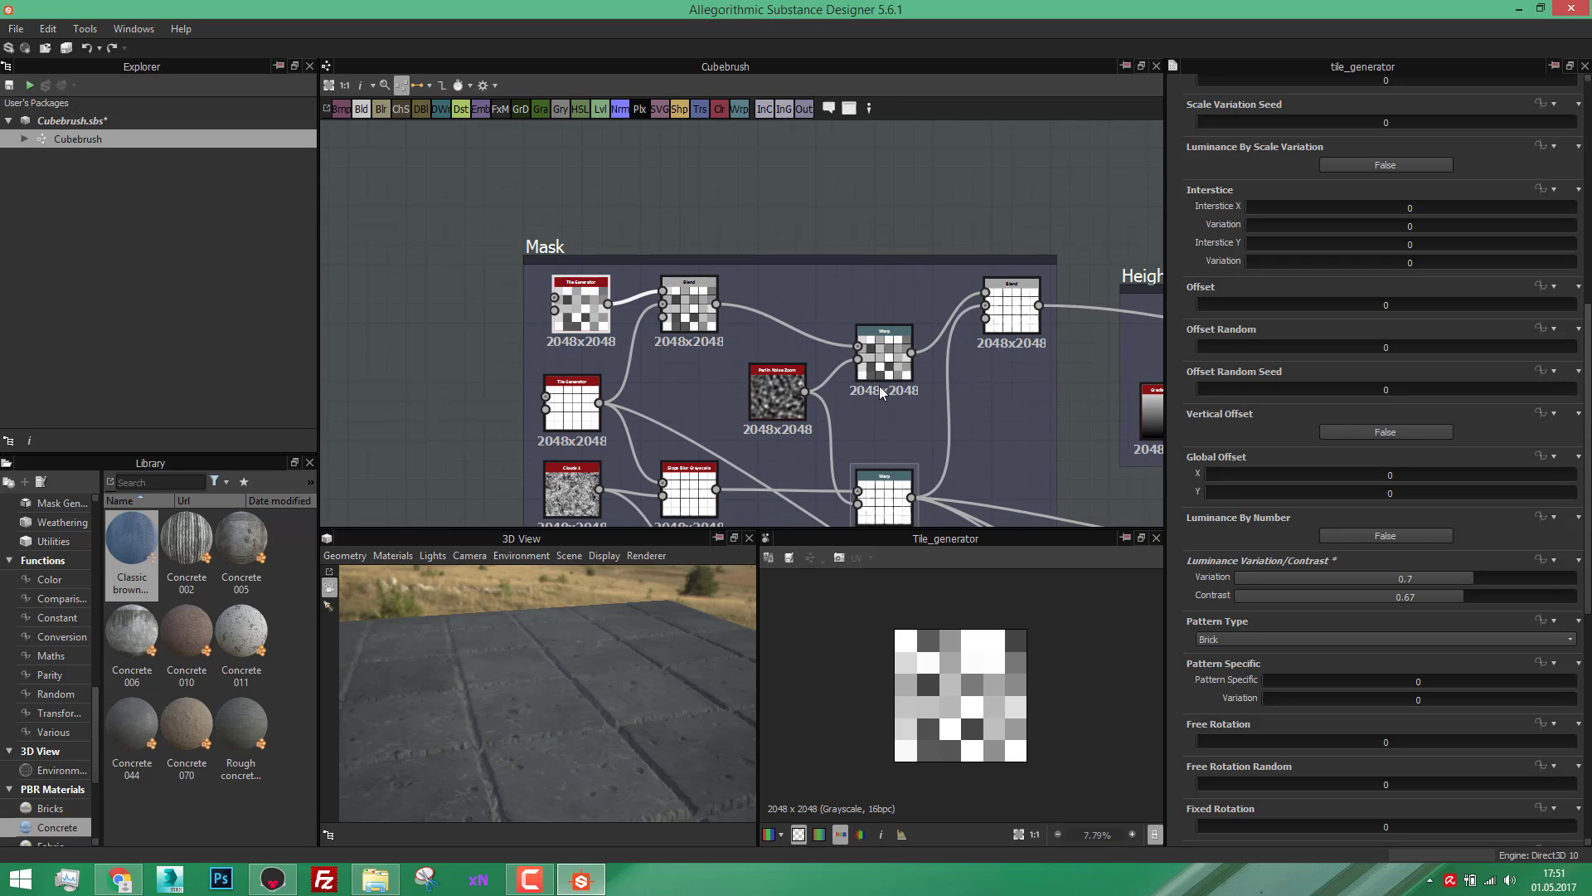
{"action": "scroll", "coordinate": [880, 385], "scroll_direction": "down", "scroll_amount": 1}
{"action": "middle_click_drag", "start_coordinate": [894, 386], "coordinate": [742, 384]}
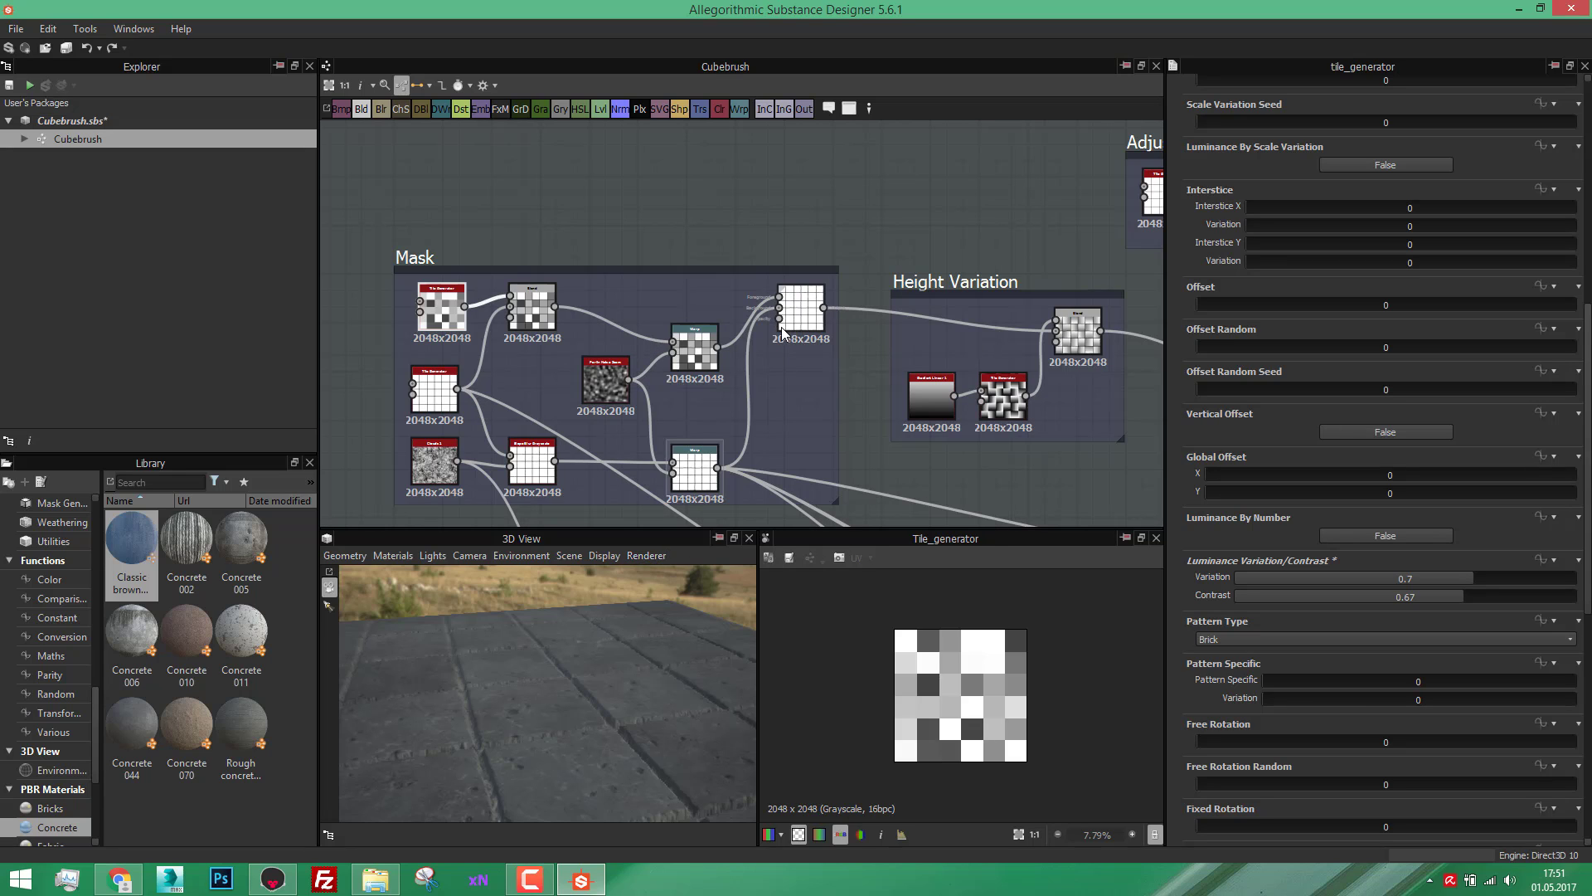
Step: Open the default material's properties for the 3D view and set its Height Scale to 0.39
{"action": "left_click_drag", "start_coordinate": [664, 659], "coordinate": [443, 557]}
{"action": "left_click", "coordinate": [393, 556]}
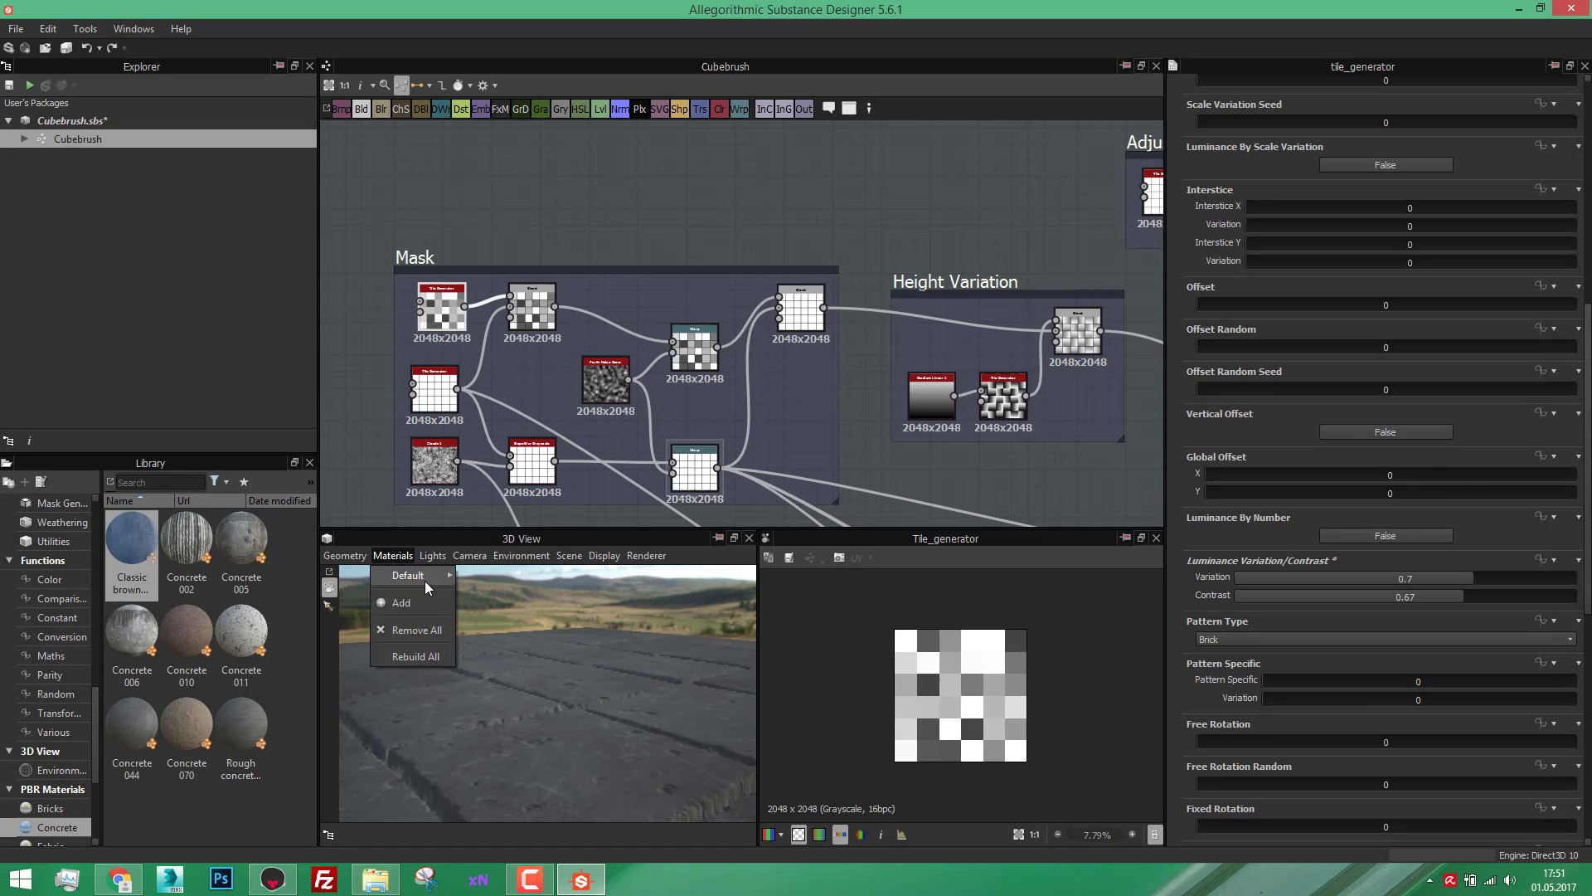
{"action": "mouse_move", "coordinate": [450, 574]}
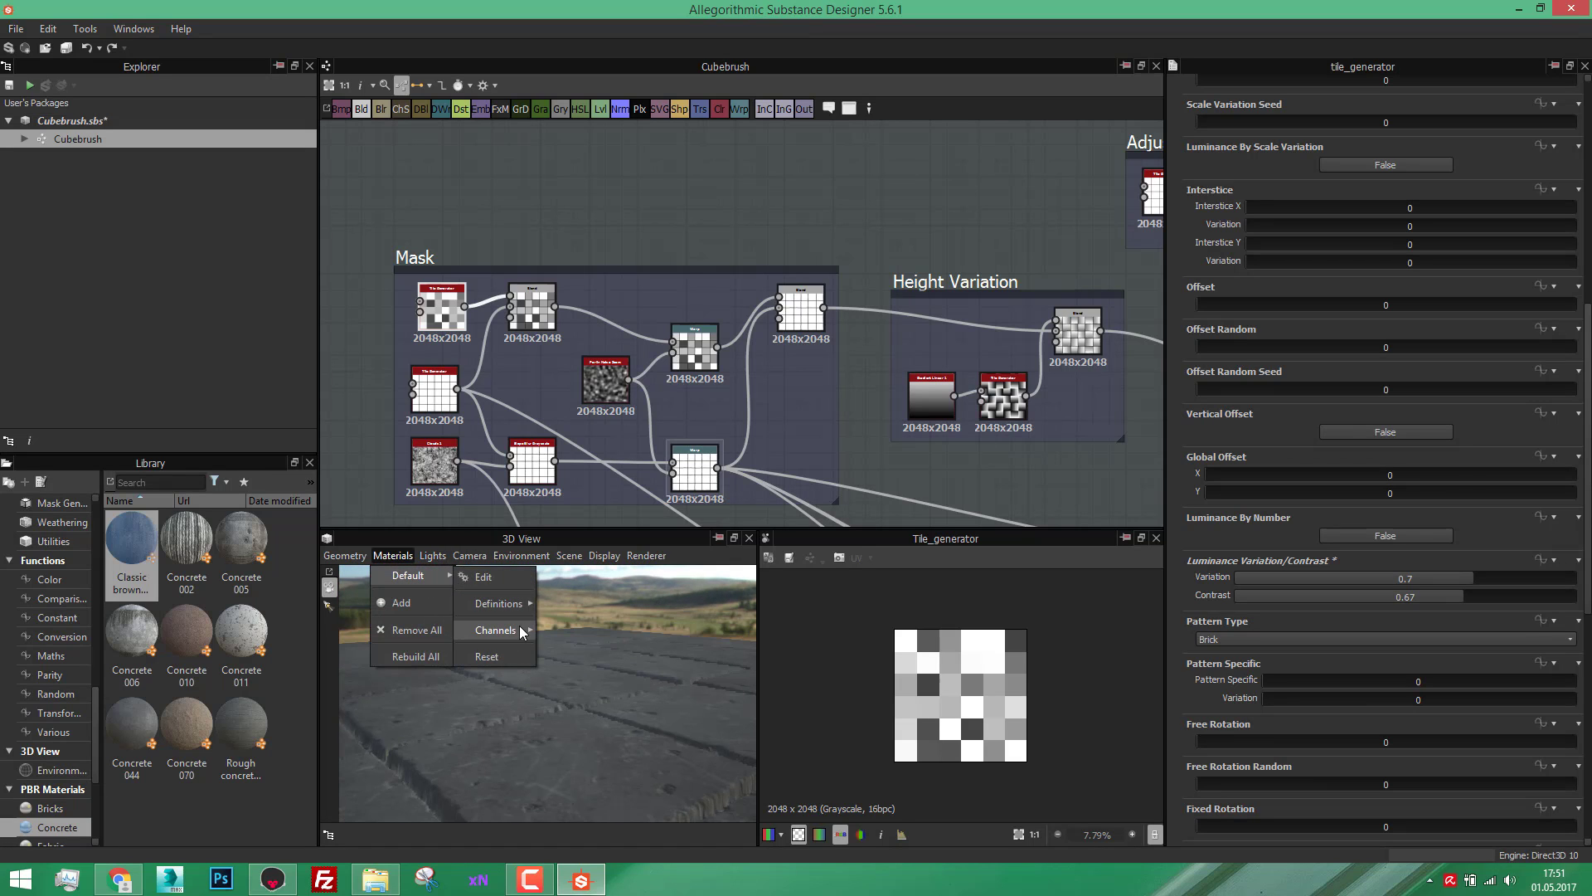
{"action": "mouse_move", "coordinate": [499, 602]}
{"action": "mouse_move", "coordinate": [628, 667]}
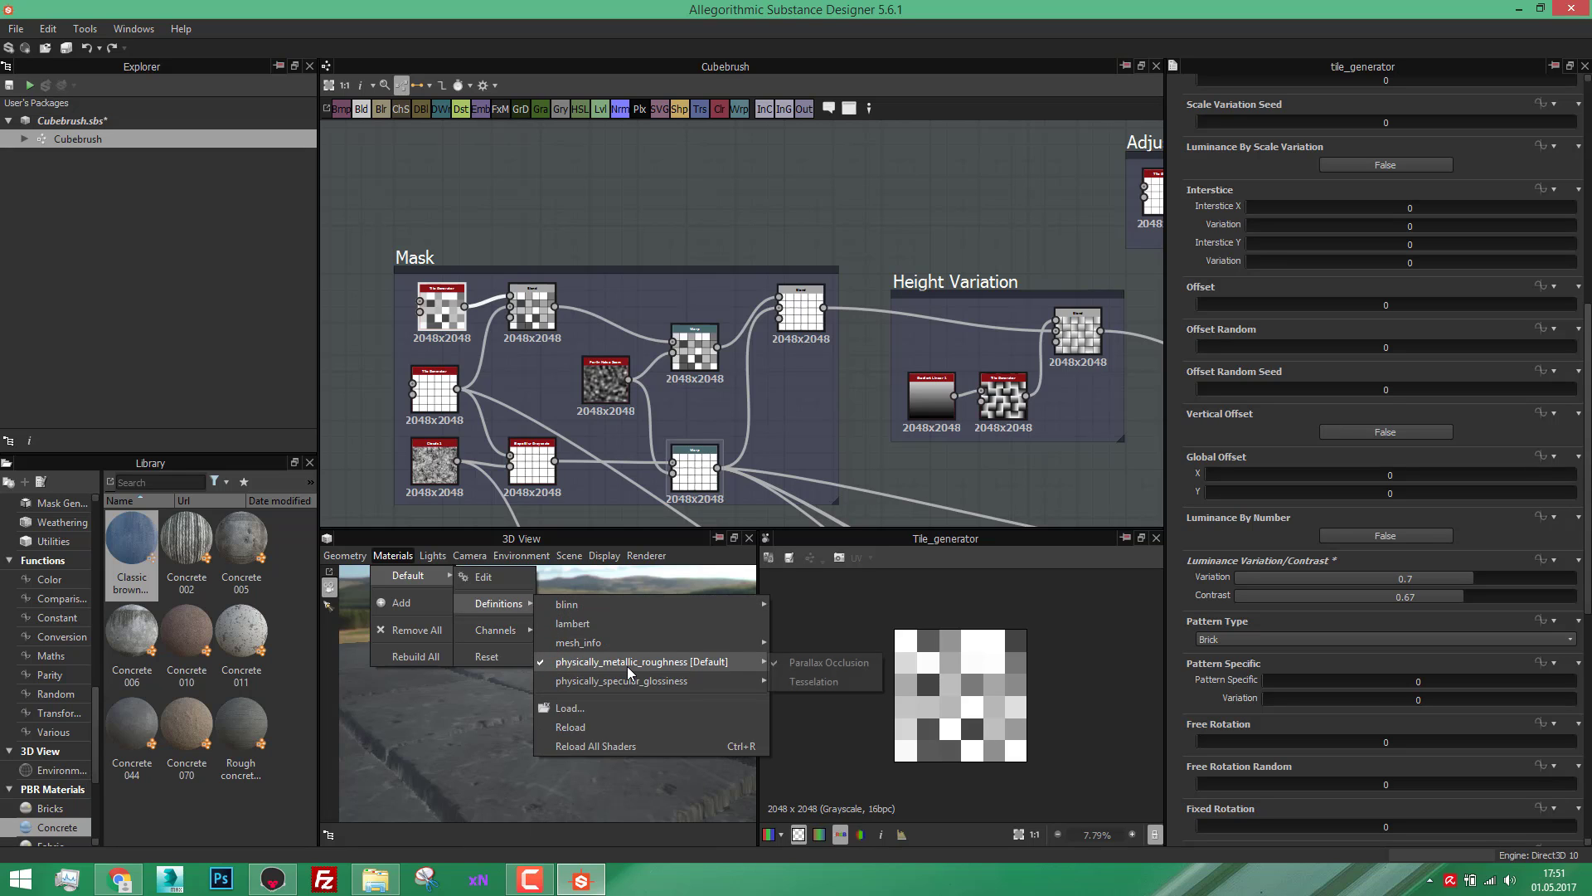
{"action": "left_click", "coordinate": [827, 681]}
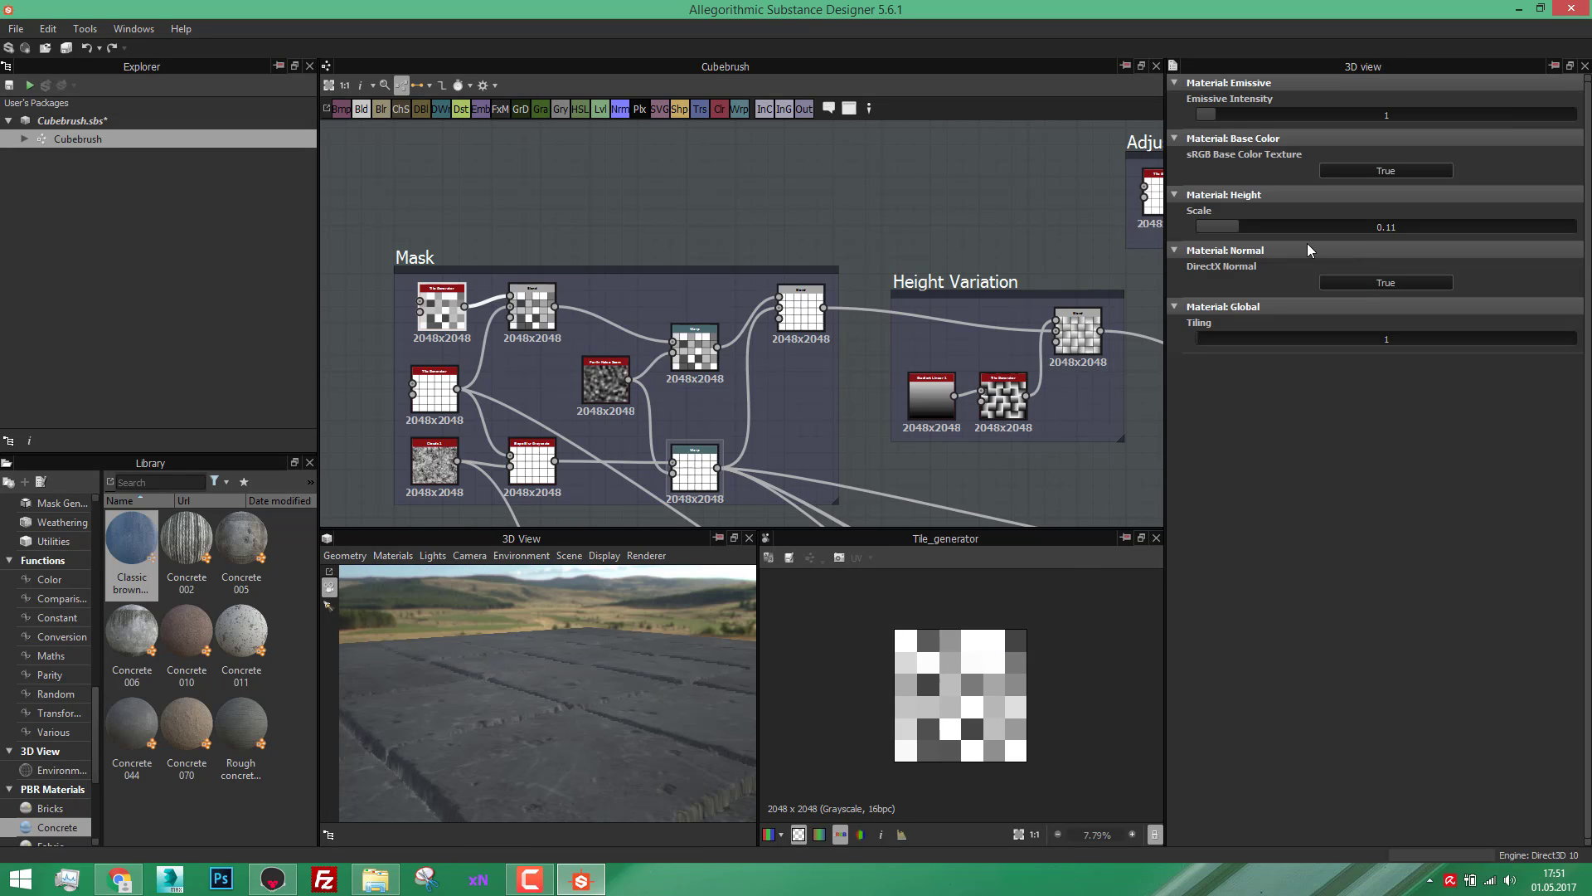
{"action": "left_click_drag", "start_coordinate": [1302, 226], "coordinate": [1344, 239]}
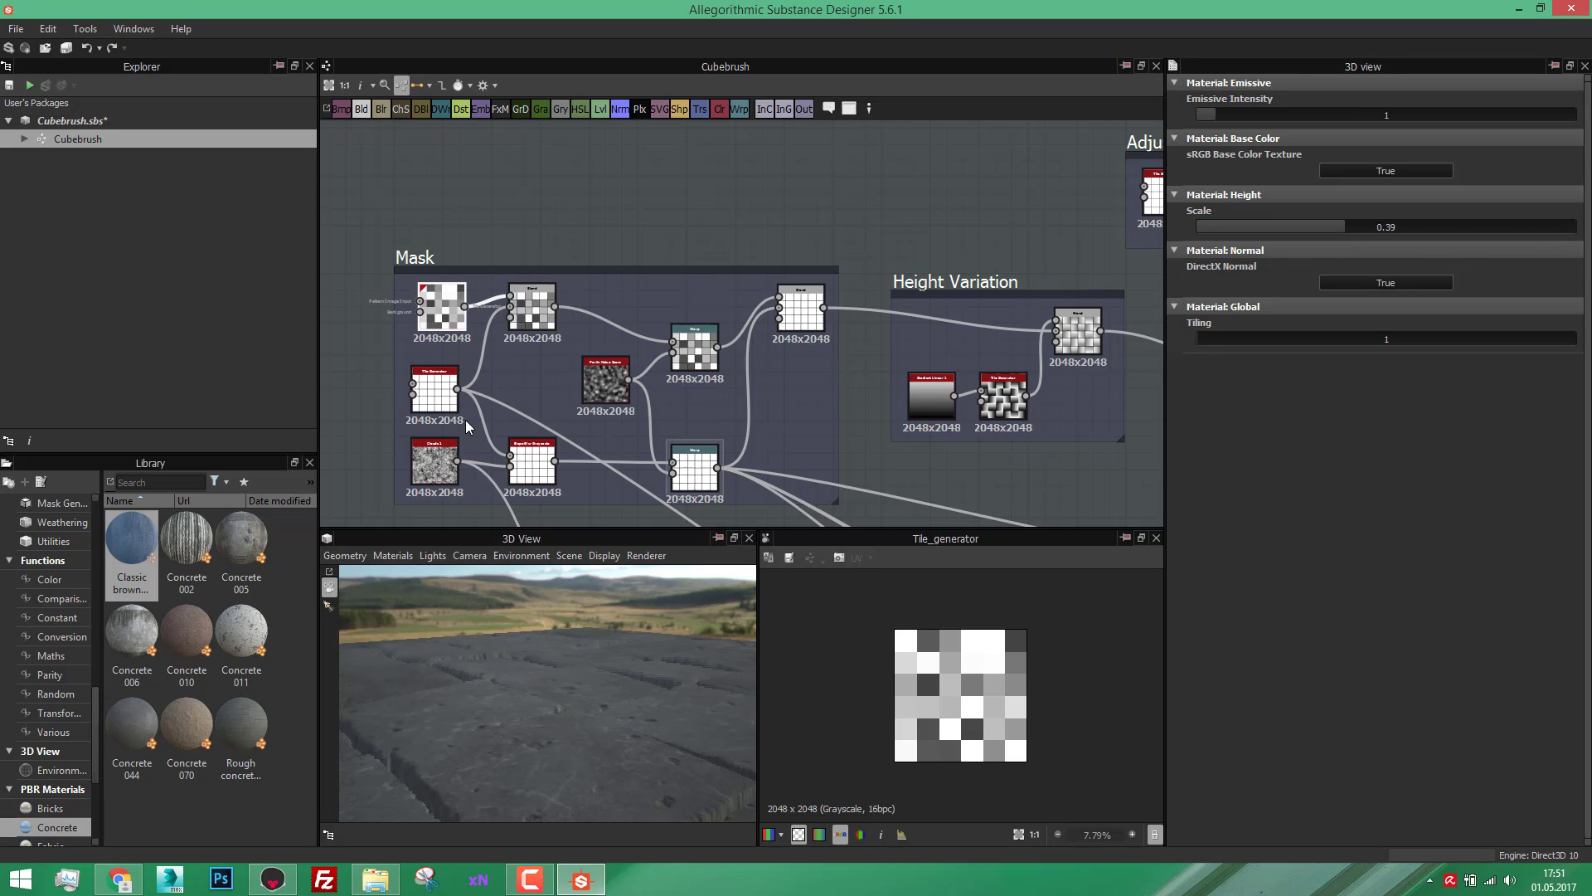
Step: Set the Luminance Variation of the upper Tile Generator in the Mask section to 0
{"action": "left_click", "coordinate": [429, 373]}
{"action": "scroll", "coordinate": [444, 312], "scroll_direction": "down", "scroll_amount": 3}
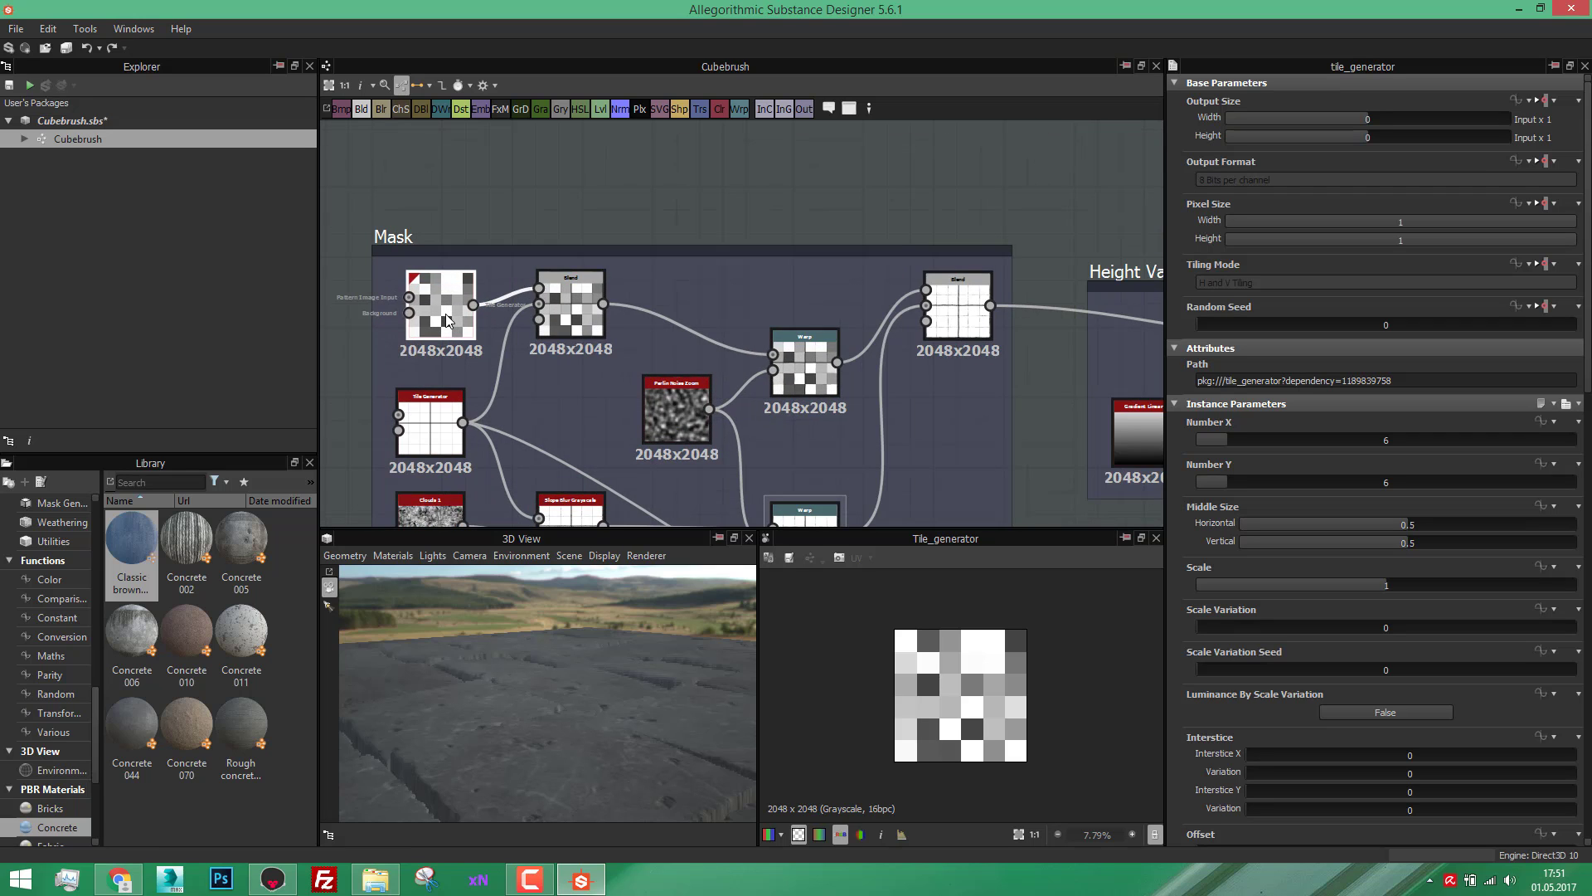
{"action": "left_click_drag", "start_coordinate": [608, 644], "coordinate": [1447, 659]}
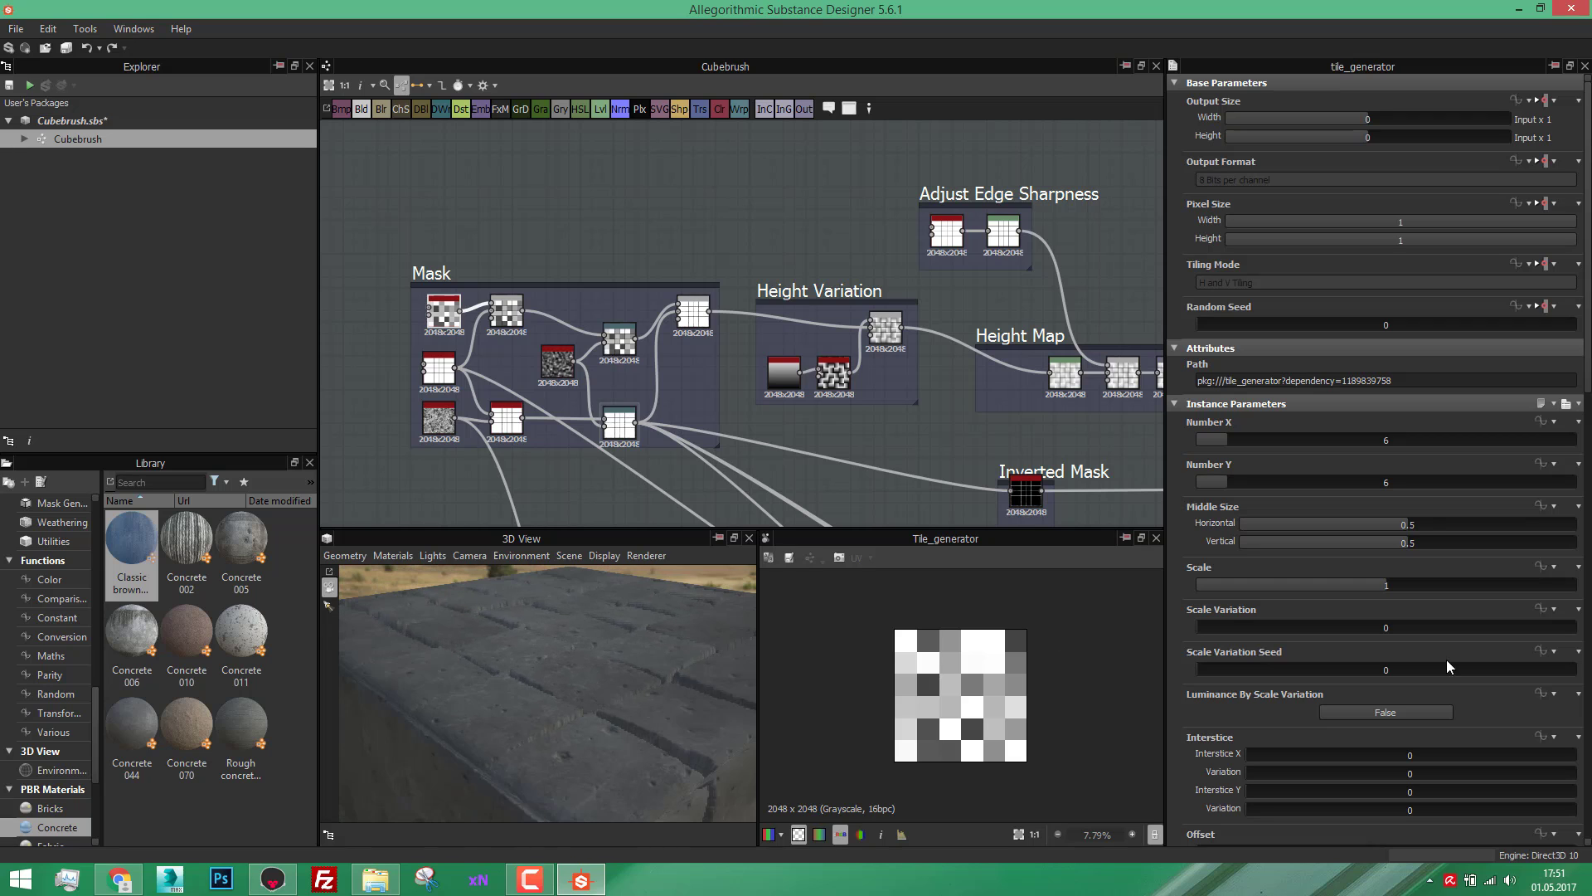
{"action": "scroll", "coordinate": [1194, 699], "scroll_direction": "down", "scroll_amount": 4}
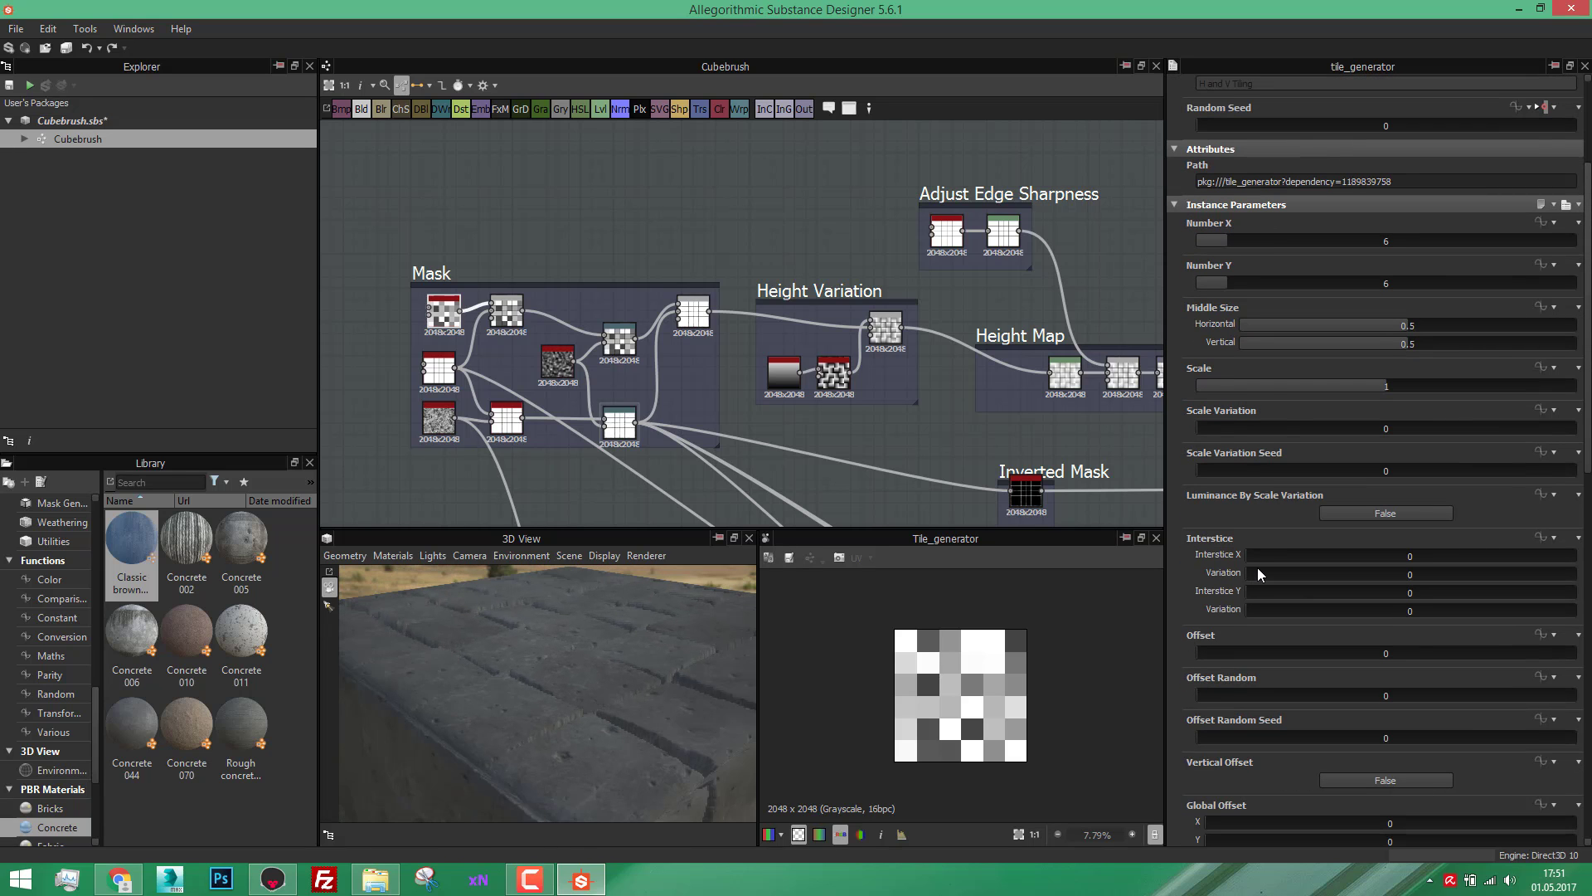
{"action": "scroll", "coordinate": [1182, 597], "scroll_direction": "down", "scroll_amount": 8}
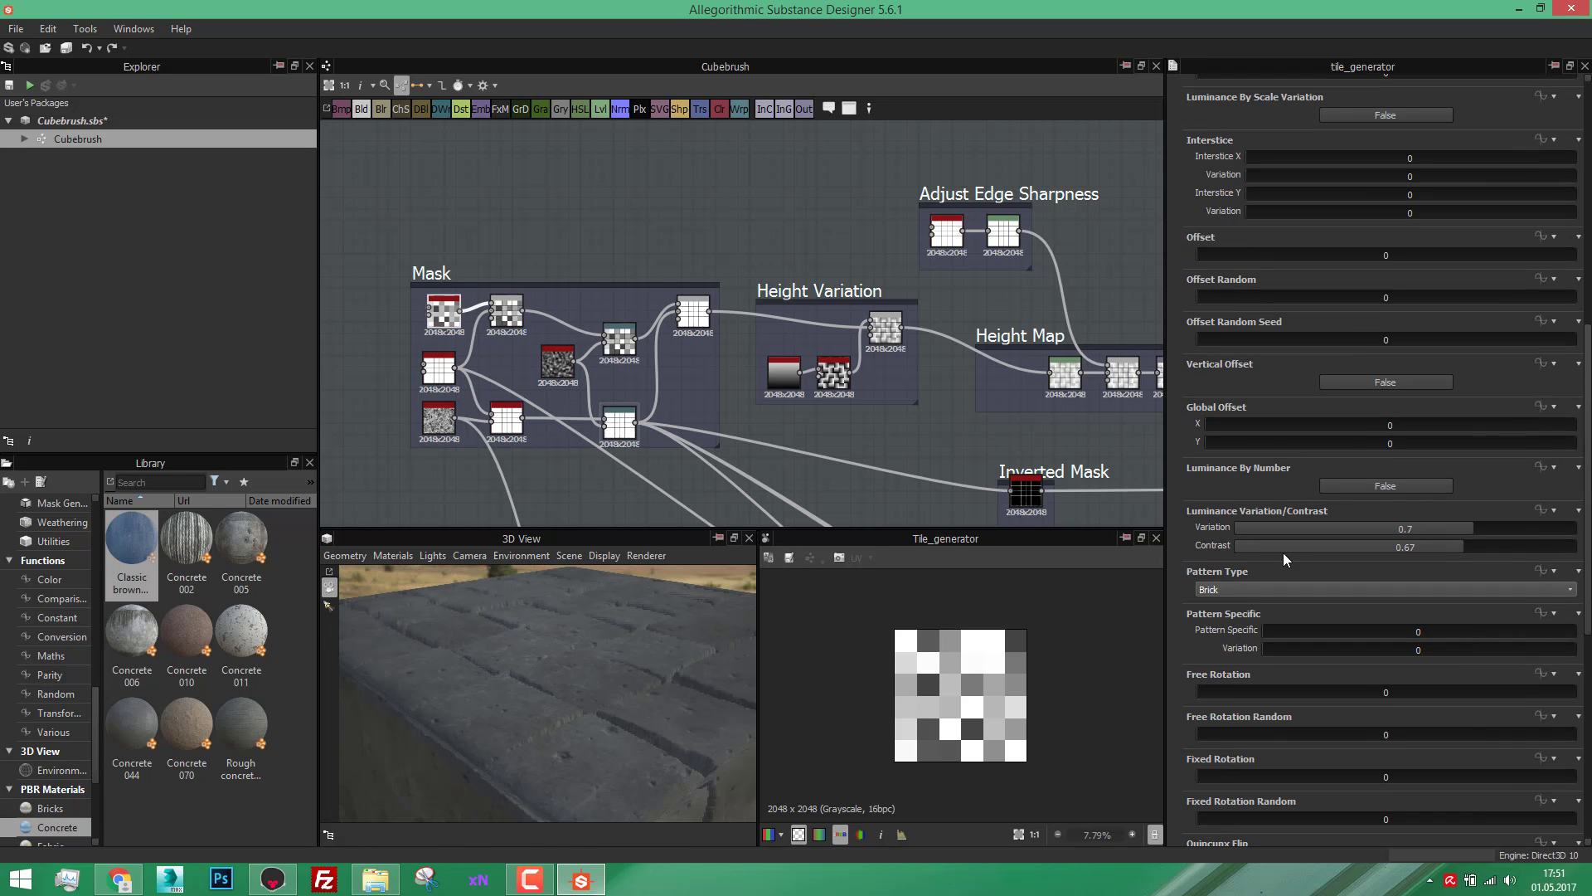
{"action": "left_click_drag", "start_coordinate": [1276, 530], "coordinate": [1231, 519]}
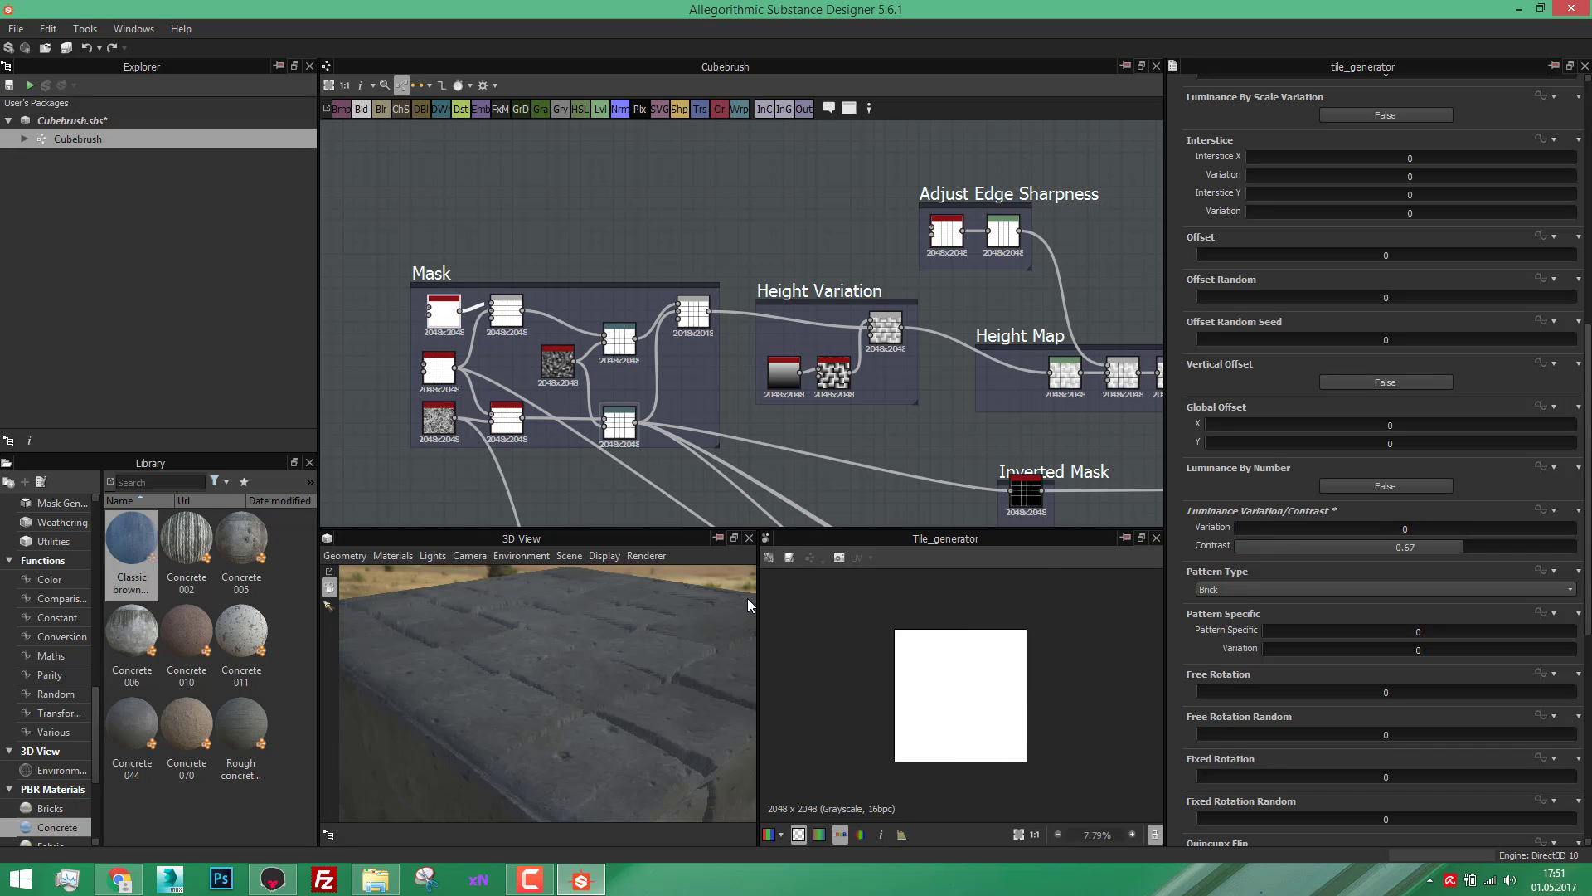
Step: Inspect the tile heights up close in the 3D view and preview the Mask section's final Blend node
{"action": "scroll", "coordinate": [622, 683], "scroll_direction": "up", "scroll_amount": 4}
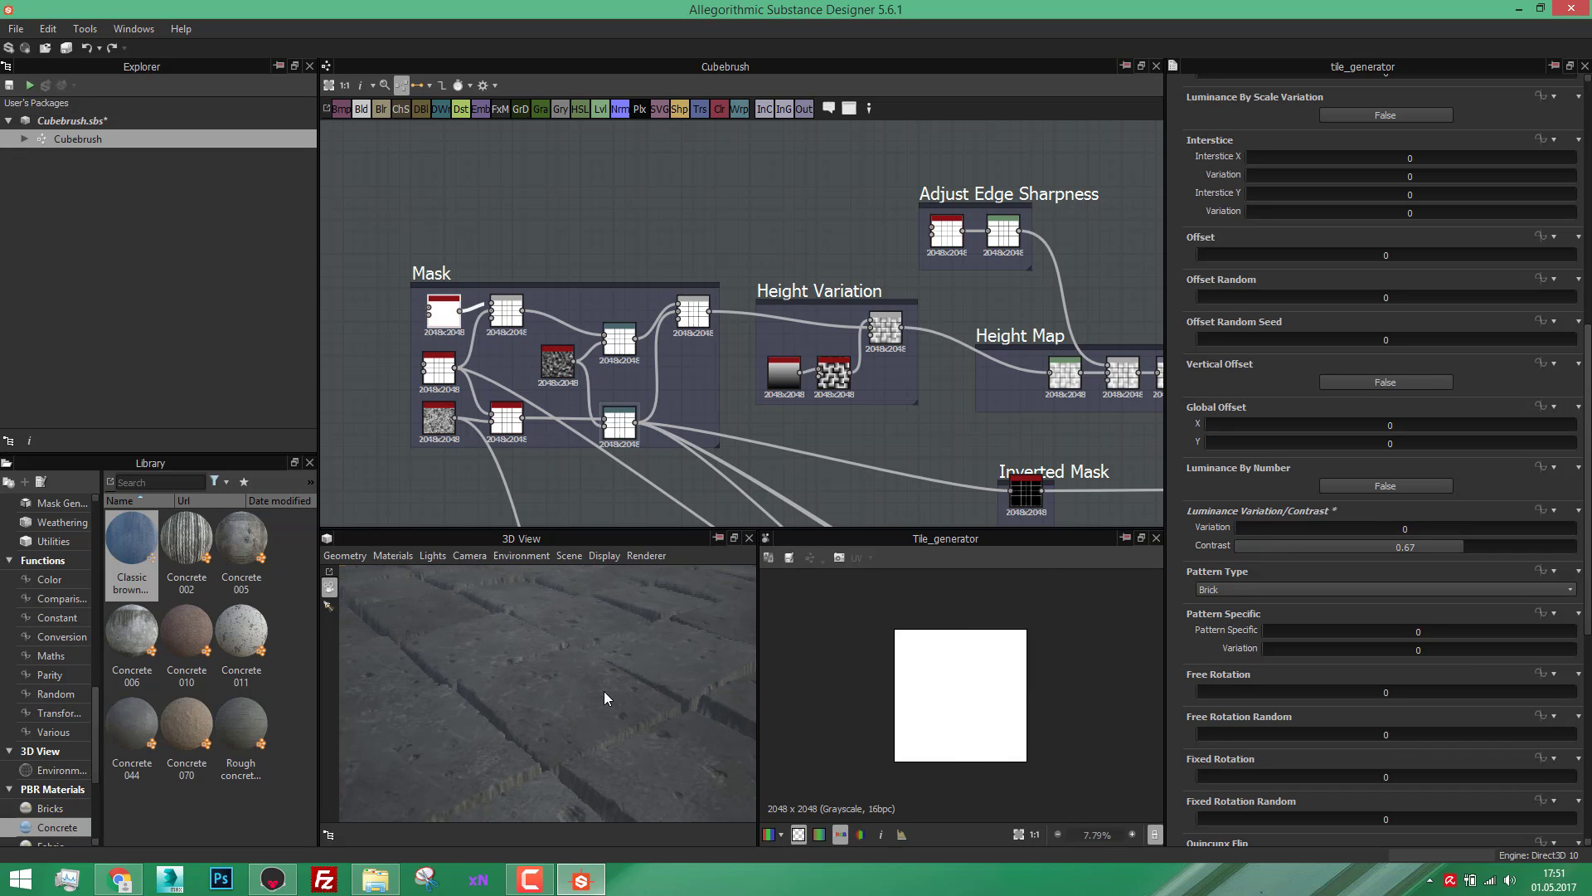
{"action": "scroll", "coordinate": [664, 341], "scroll_direction": "up", "scroll_amount": 2}
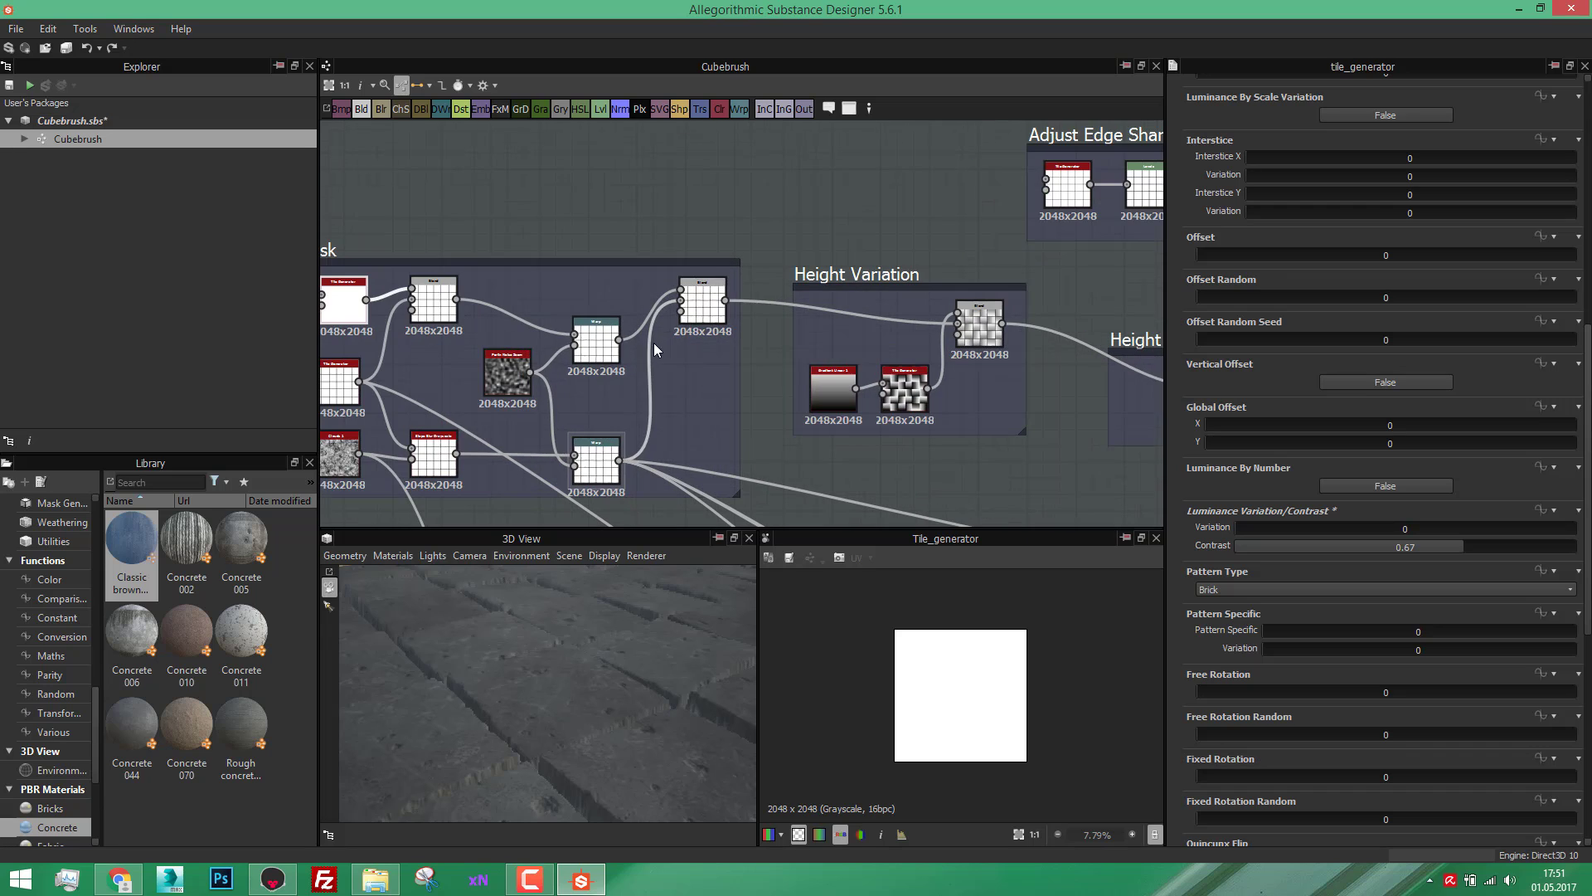
{"action": "left_click", "coordinate": [972, 328]}
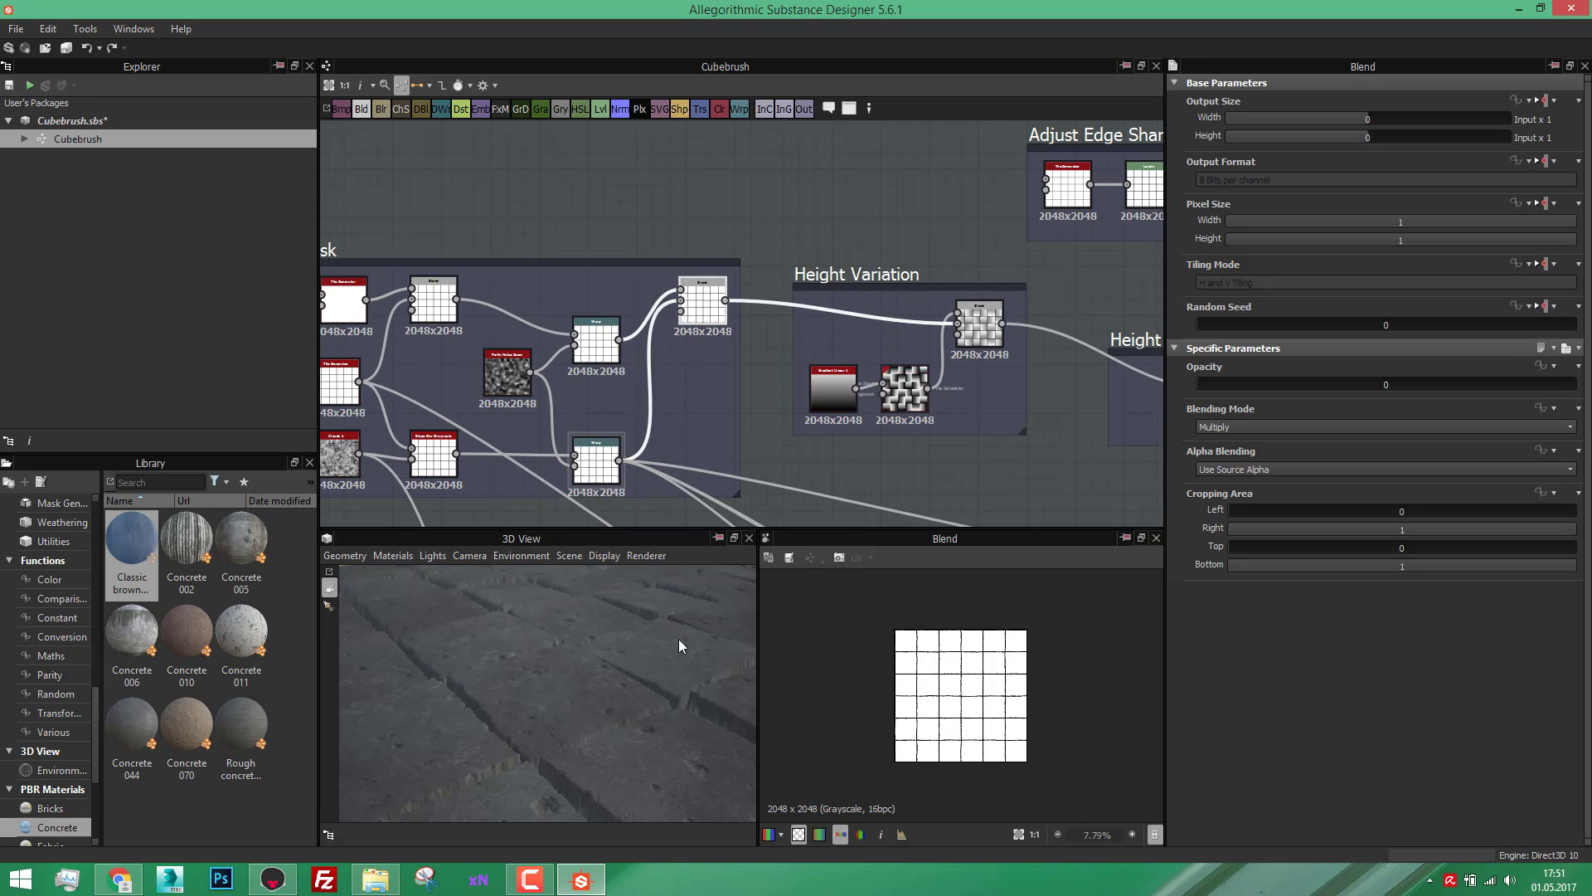
{"action": "scroll", "coordinate": [570, 727], "scroll_direction": "up", "scroll_amount": 2}
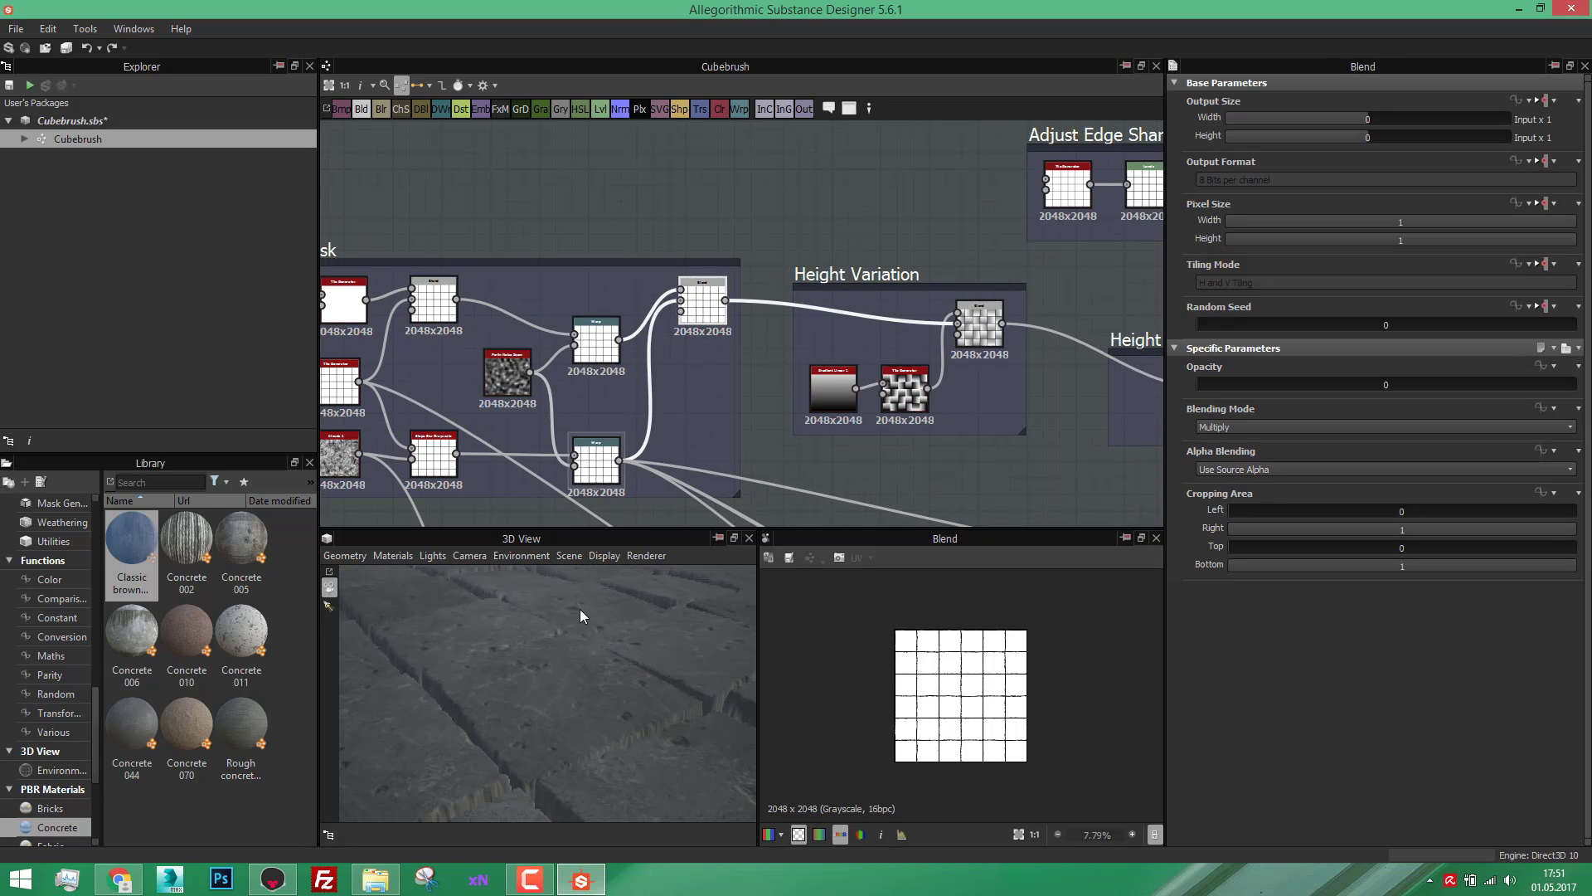
{"action": "scroll", "coordinate": [541, 695], "scroll_direction": "up", "scroll_amount": 2}
Step: Set the Luminance Variation of the upper Tile Generator in the Mask section to 0.59
{"action": "middle_click_drag", "start_coordinate": [409, 381], "coordinate": [497, 382]}
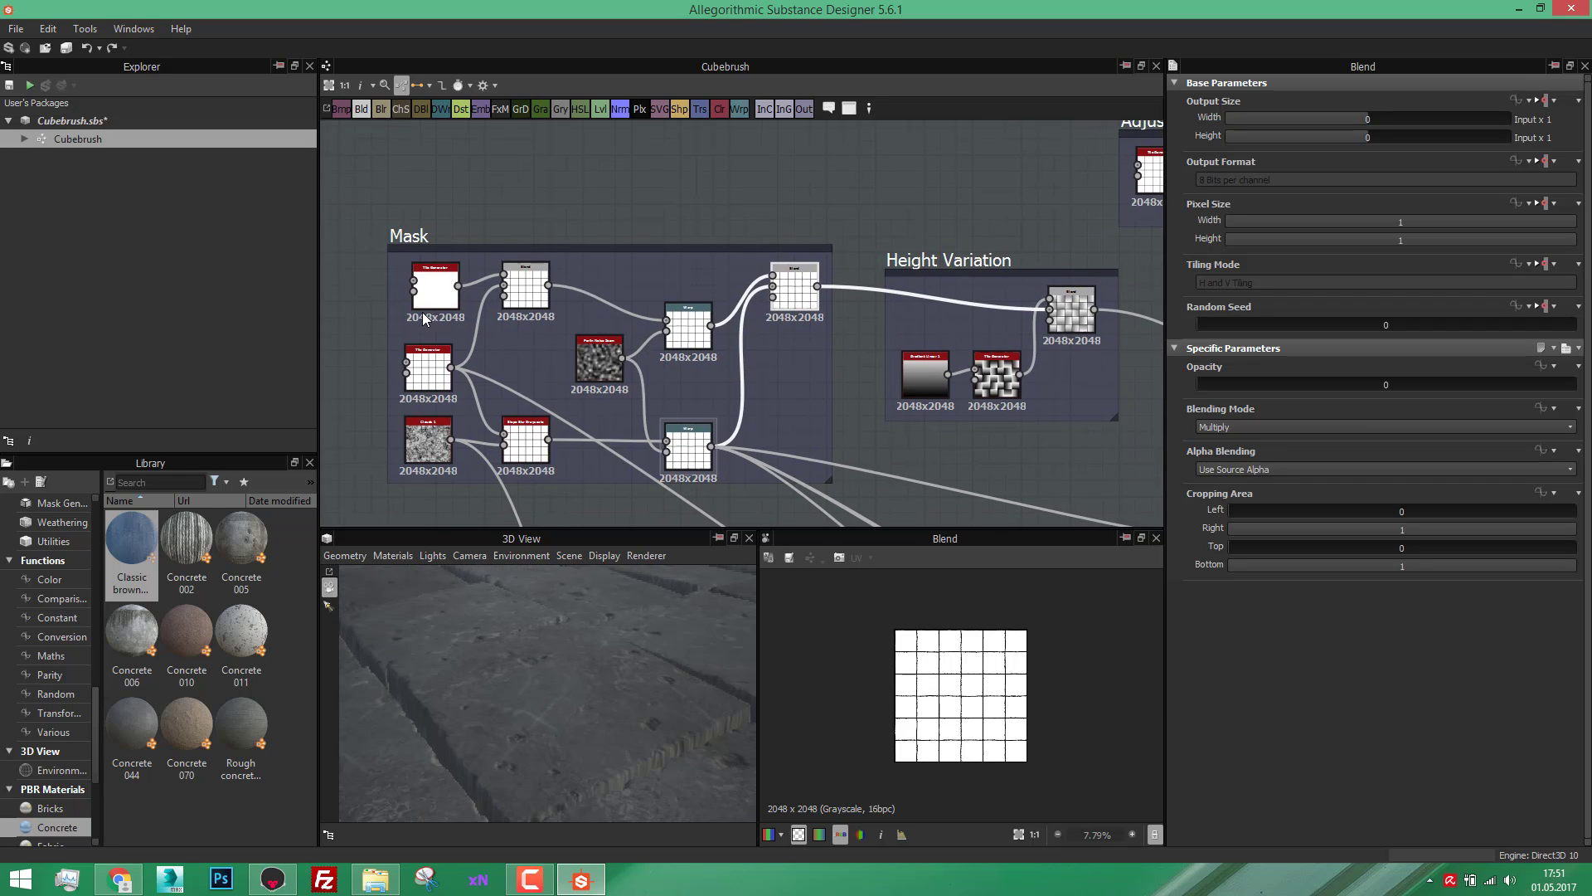
{"action": "scroll", "coordinate": [397, 320], "scroll_direction": "up", "scroll_amount": 1}
{"action": "left_click", "coordinate": [438, 282]}
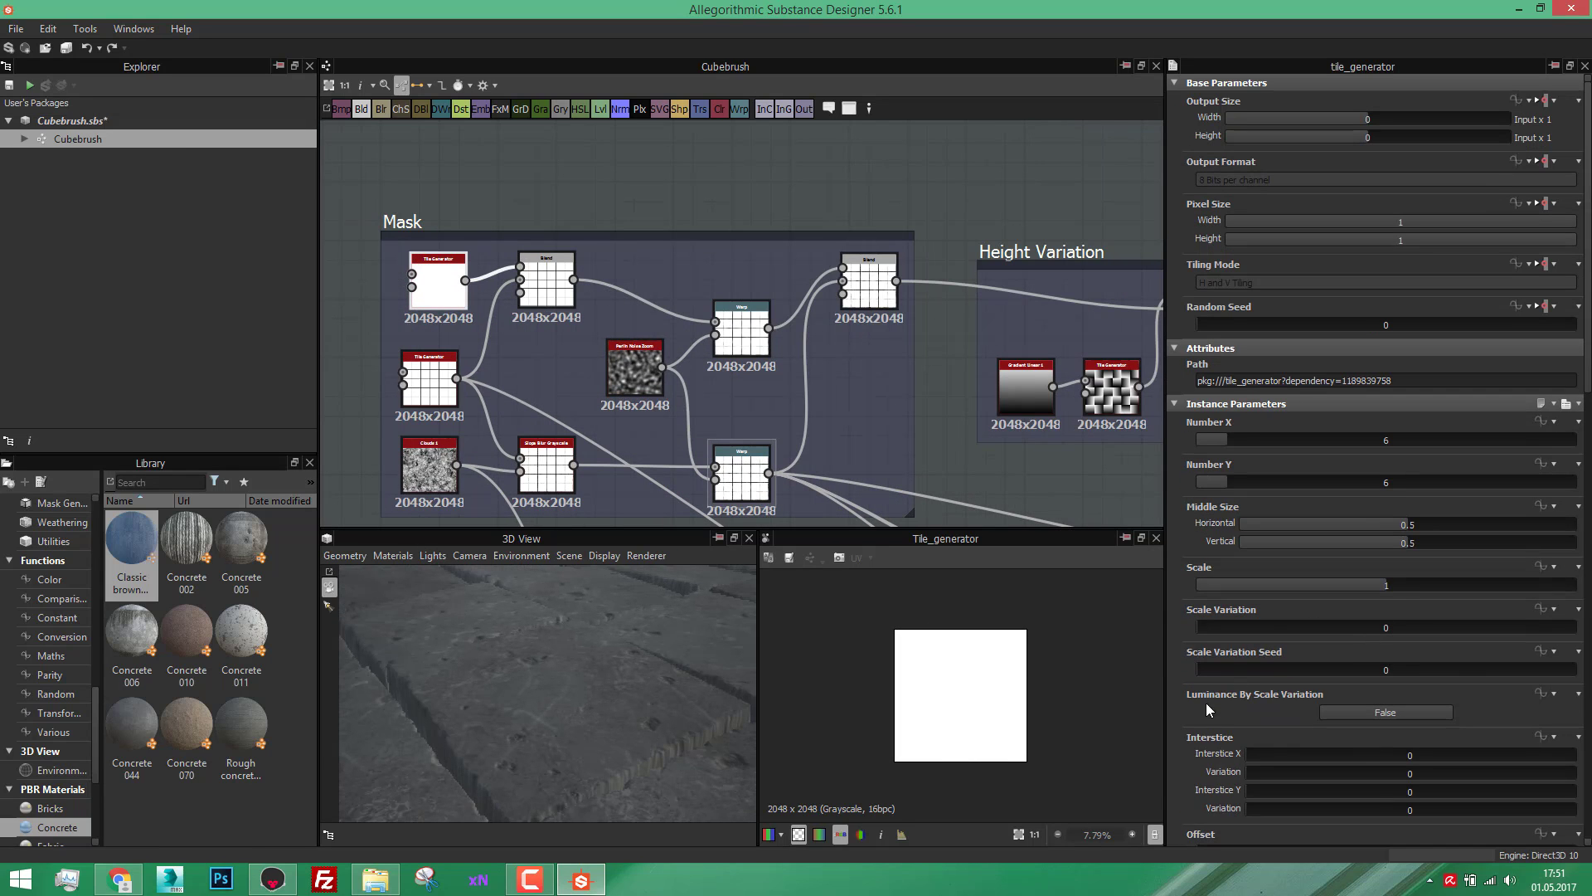
{"action": "scroll", "coordinate": [1177, 697], "scroll_direction": "down", "scroll_amount": 10}
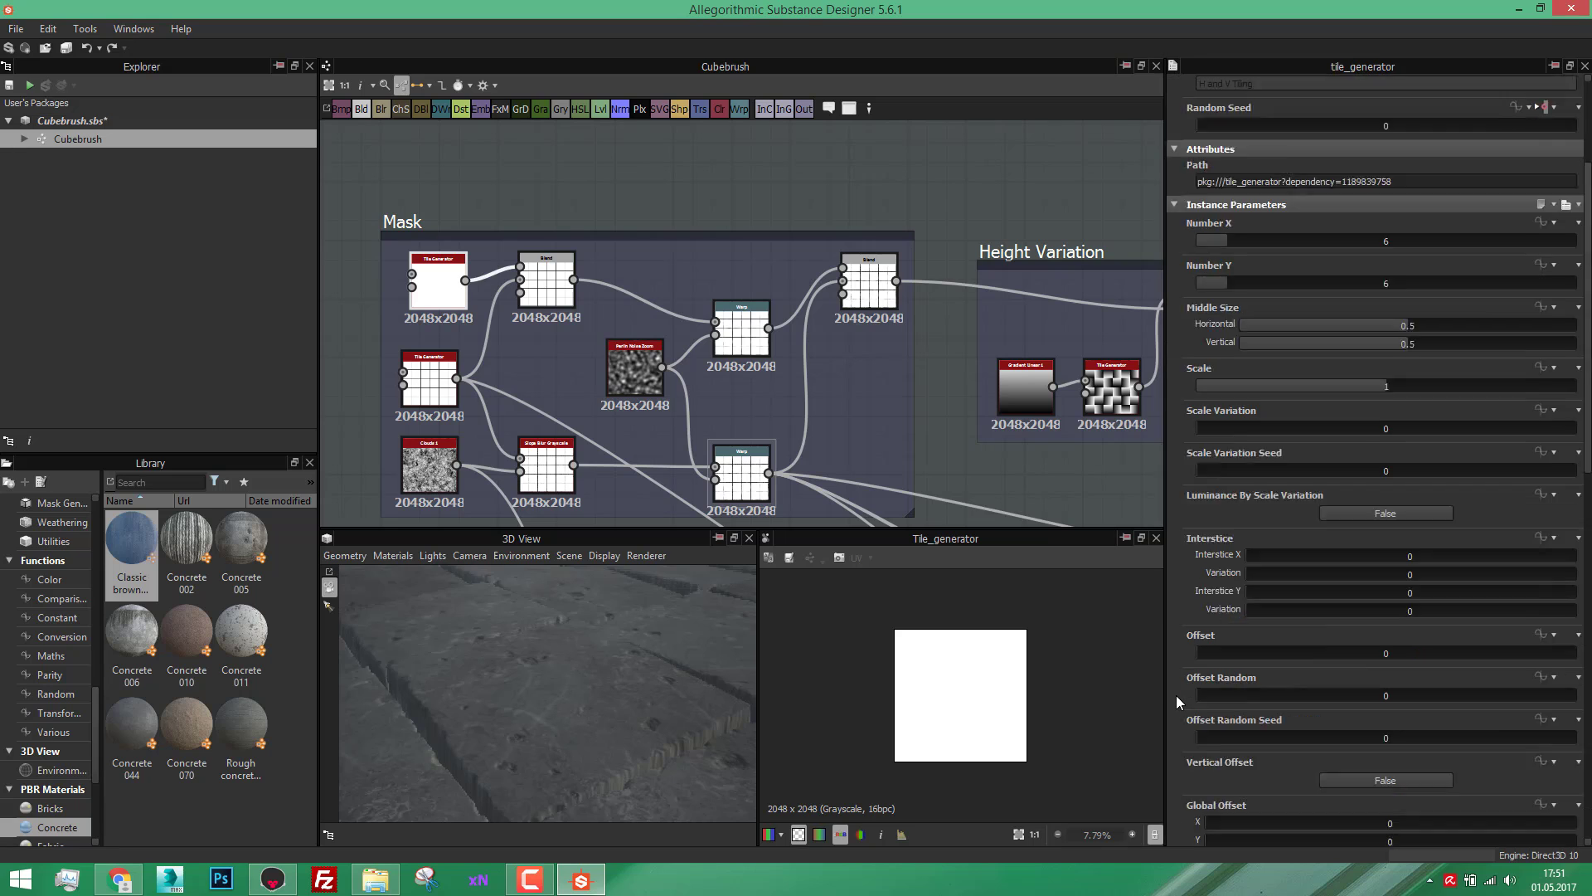
{"action": "left_click_drag", "start_coordinate": [1296, 581], "coordinate": [1437, 572]}
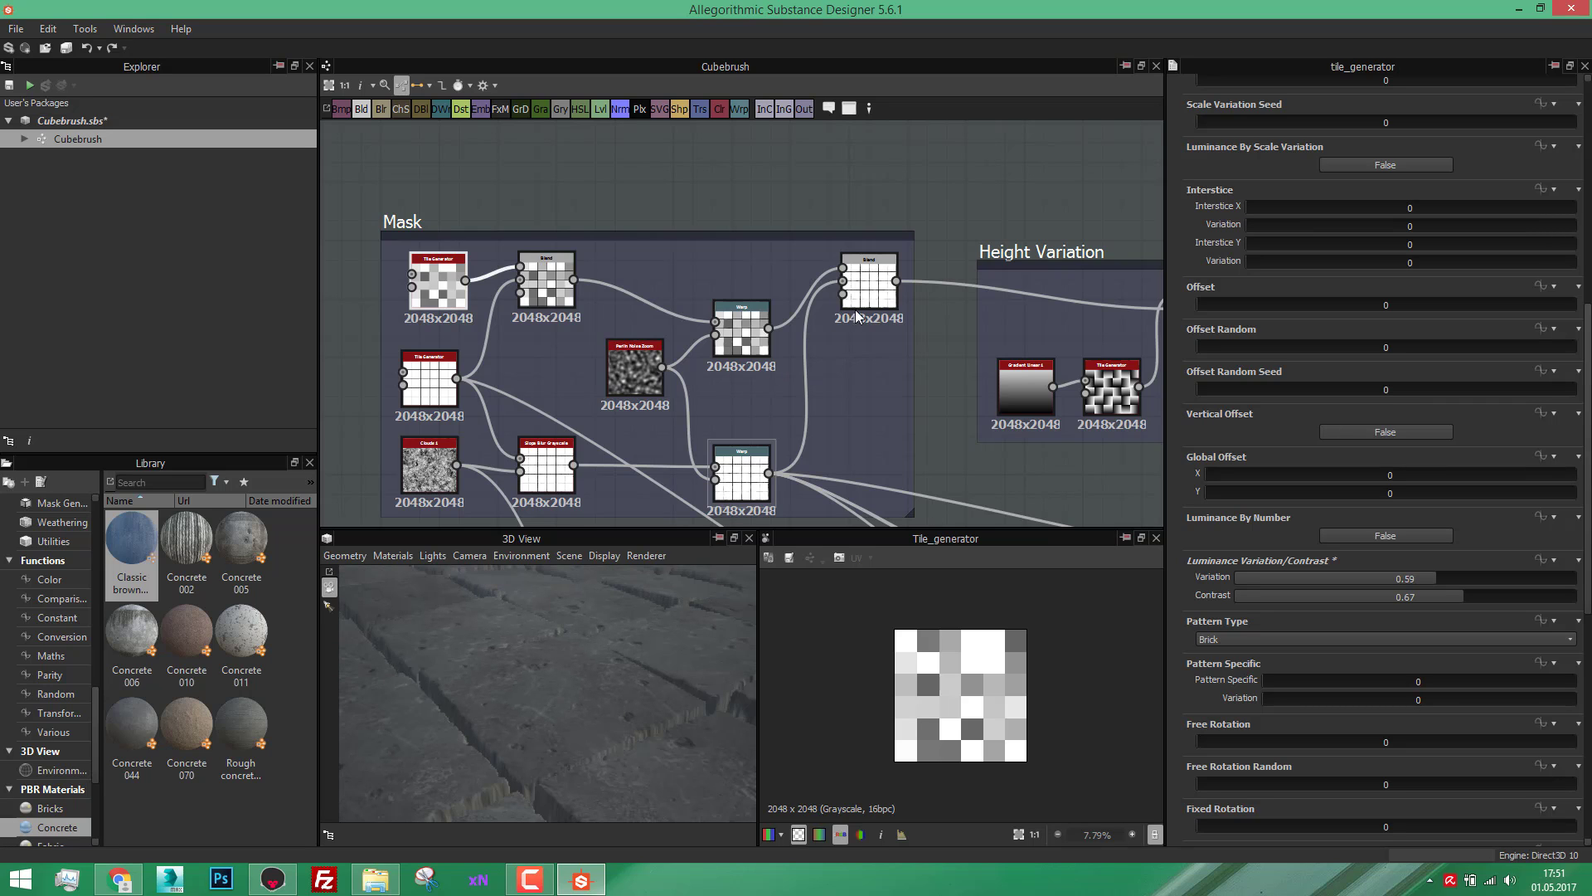
Step: Preview the upper Warp node and set the Opacity of the Mask section's final Blend node to 0.5
{"action": "scroll", "coordinate": [738, 340], "scroll_direction": "up", "scroll_amount": 2}
{"action": "left_click", "coordinate": [738, 340]}
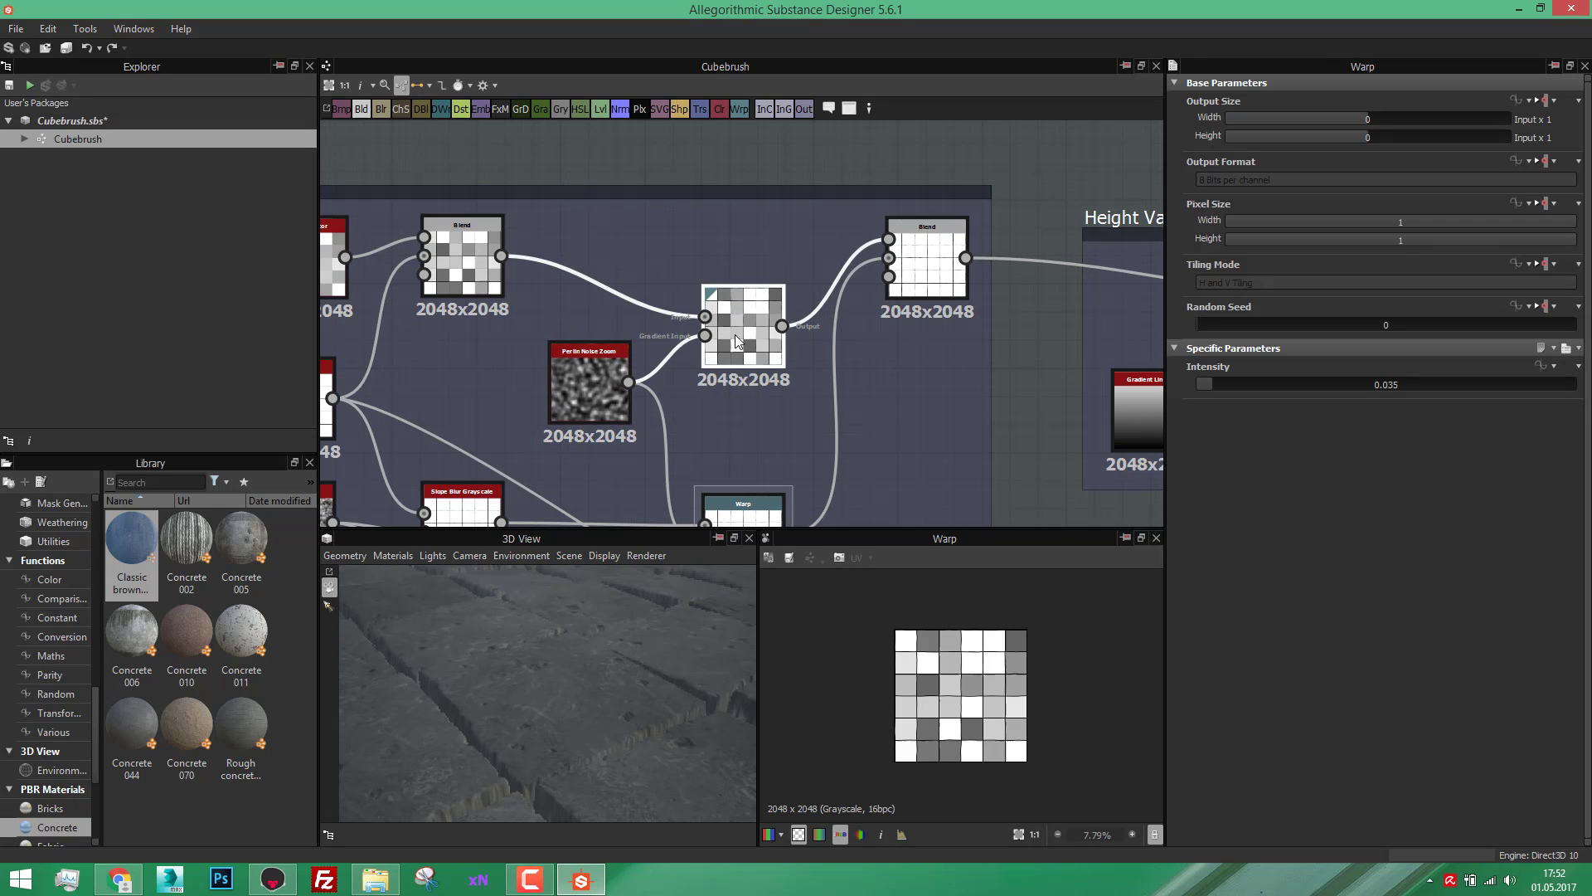
{"action": "left_click", "coordinate": [927, 266]}
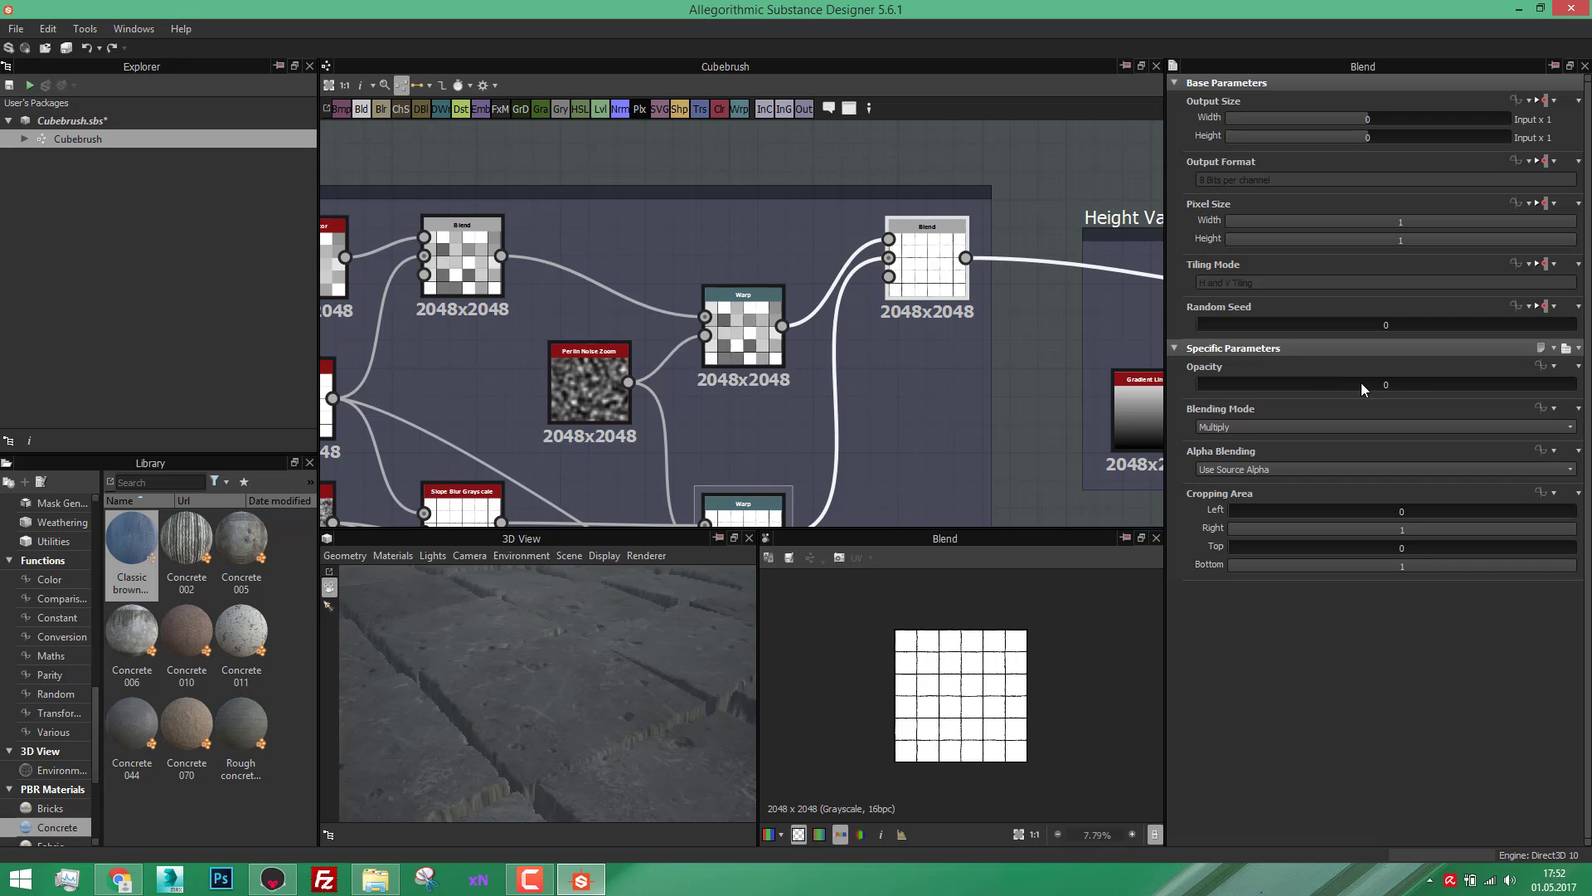
{"action": "left_click_drag", "start_coordinate": [1361, 381], "coordinate": [1385, 388]}
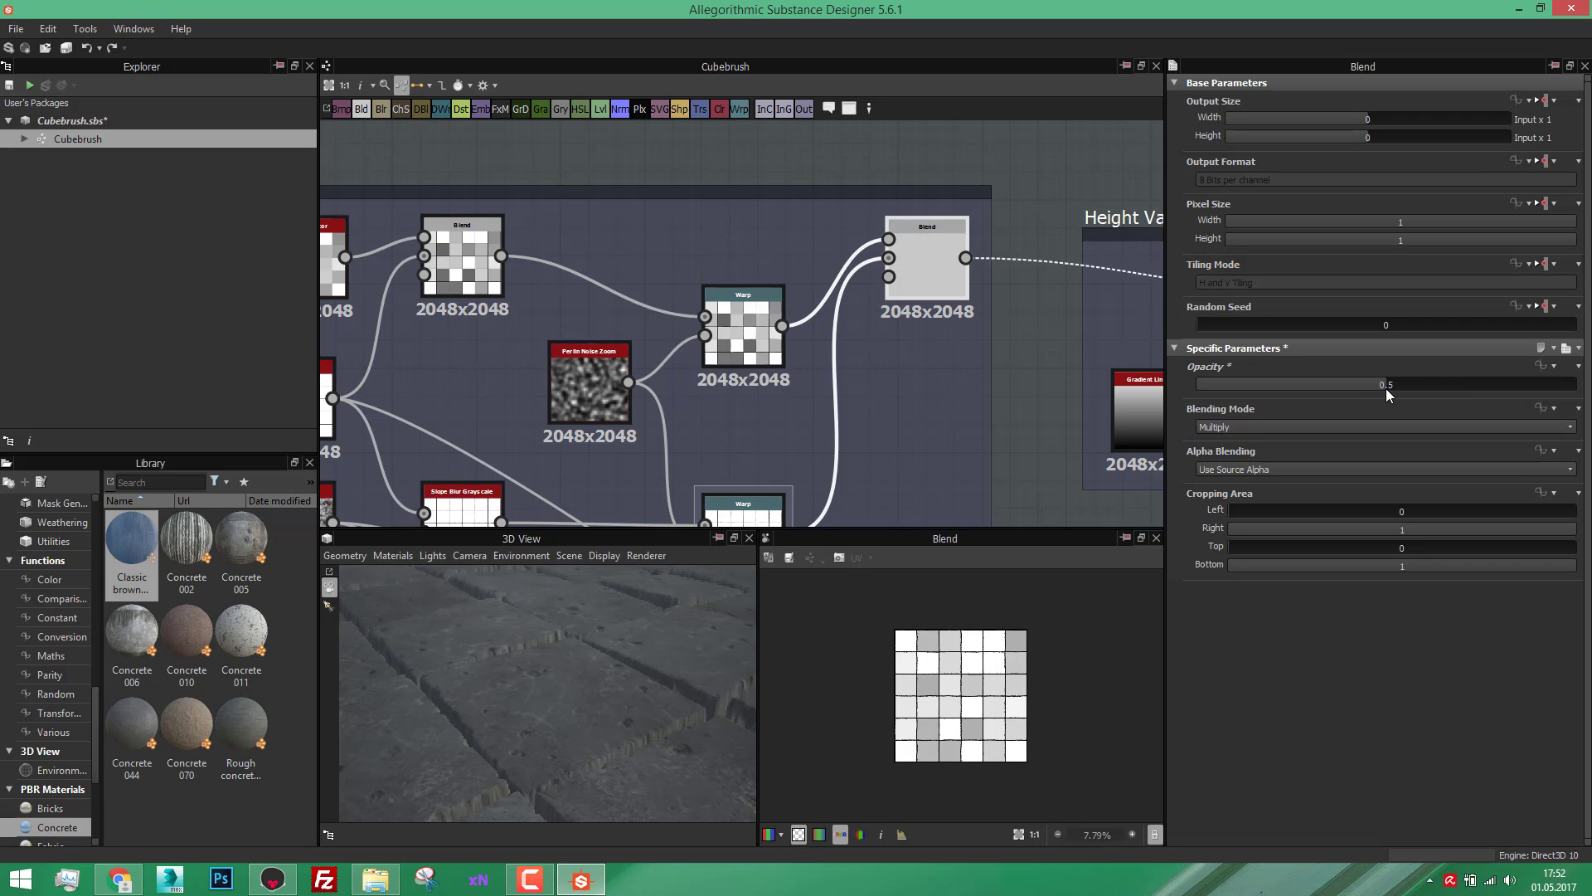
{"action": "scroll", "coordinate": [443, 304], "scroll_direction": "down", "scroll_amount": 2}
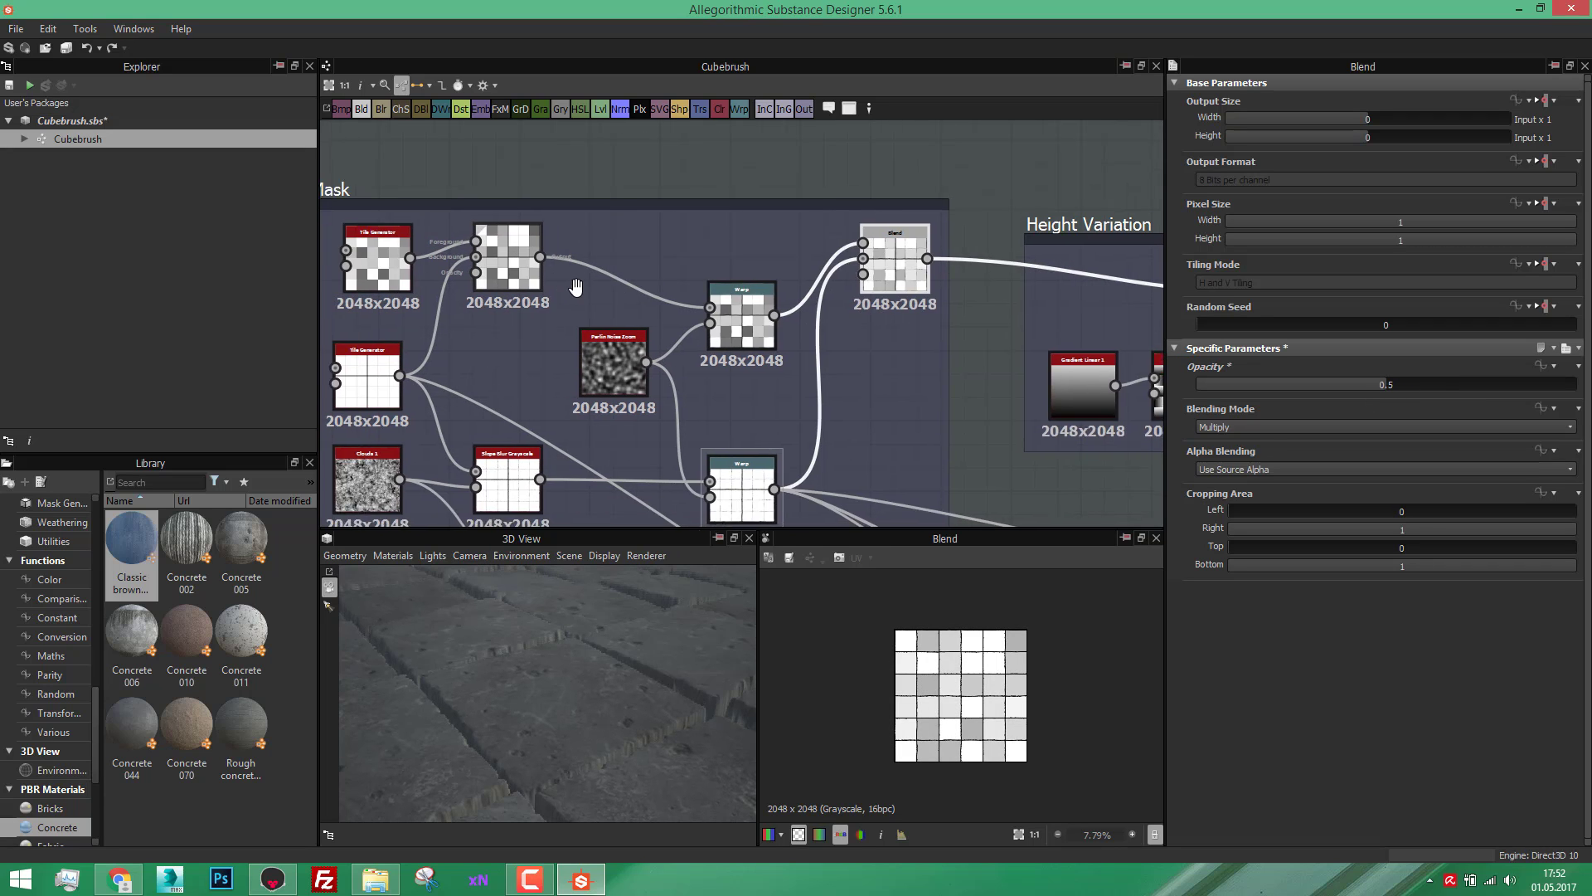
Step: Set the upper Tile Generator's Luminance Variation to 0.65 while viewing the tile heights in the 3D view
{"action": "left_click", "coordinate": [450, 272]}
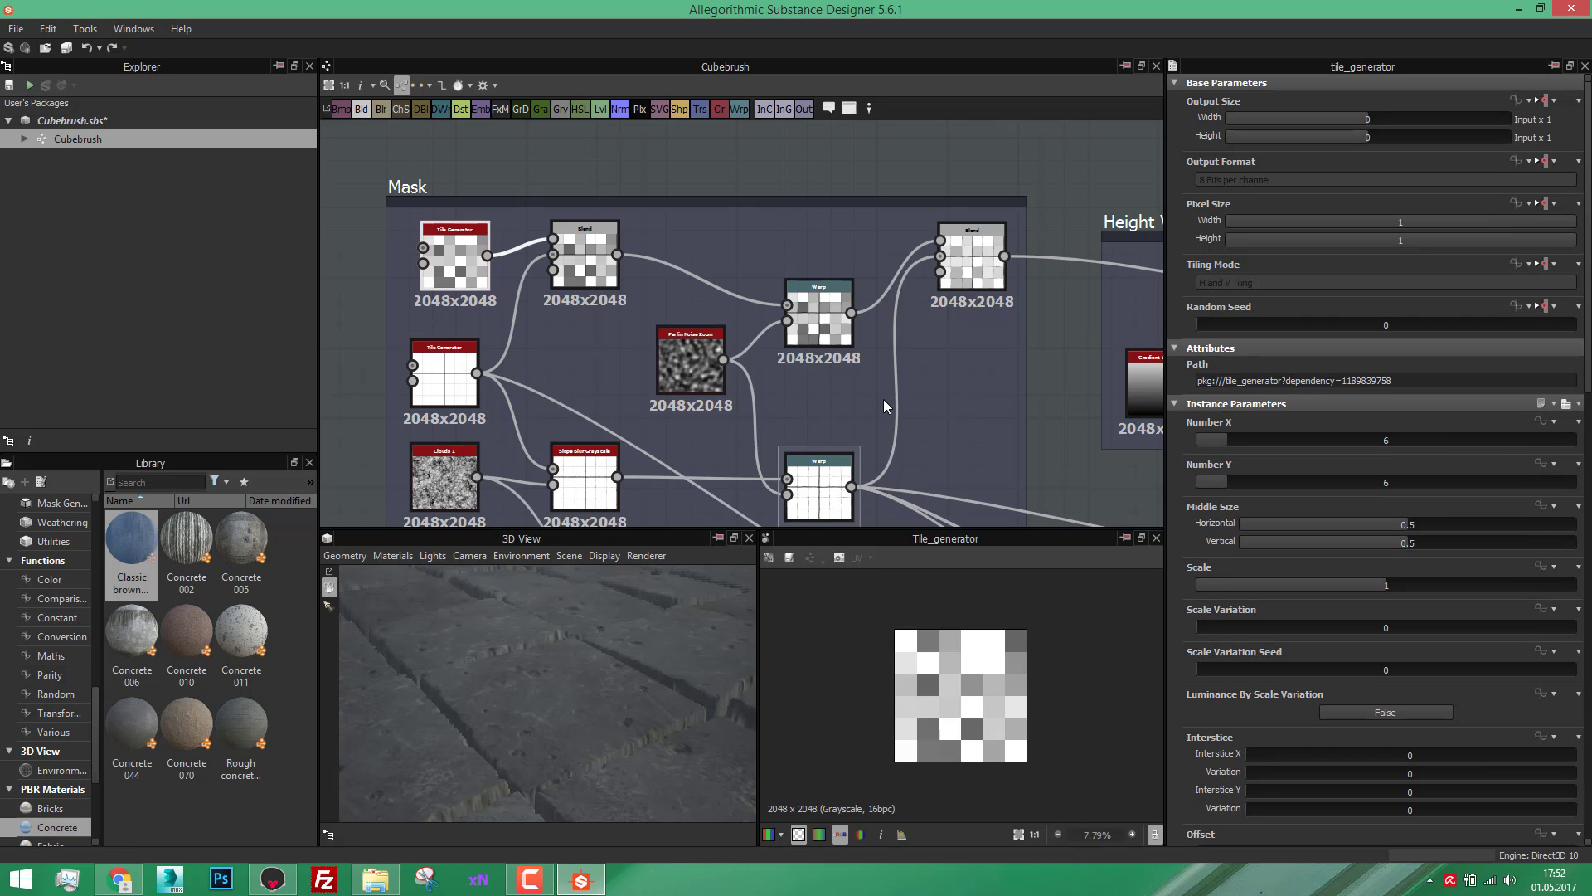
{"action": "scroll", "coordinate": [617, 675], "scroll_direction": "down", "scroll_amount": 4}
{"action": "left_click_drag", "start_coordinate": [617, 675], "coordinate": [574, 695]}
{"action": "scroll", "coordinate": [1178, 606], "scroll_direction": "down", "scroll_amount": 10}
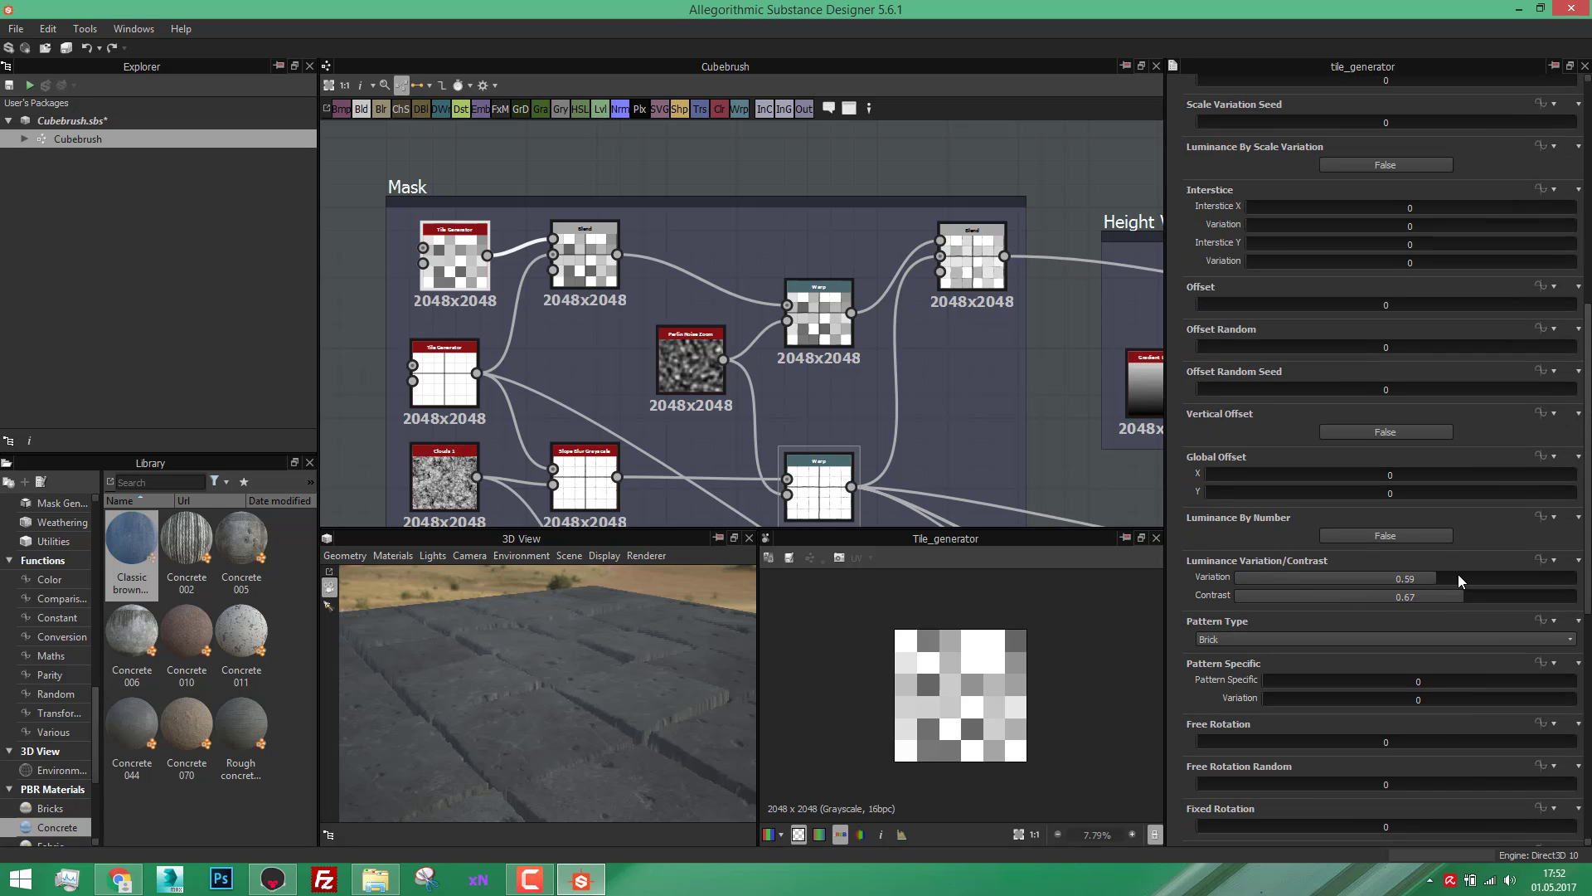
{"action": "mouse_move", "coordinate": [1470, 575]}
{"action": "left_mouse_down"}
{"action": "mouse_move", "coordinate": [1358, 583]}
{"action": "mouse_move", "coordinate": [1578, 578]}
{"action": "mouse_move", "coordinate": [1401, 574]}
{"action": "mouse_move", "coordinate": [1457, 574]}
{"action": "left_mouse_up"}
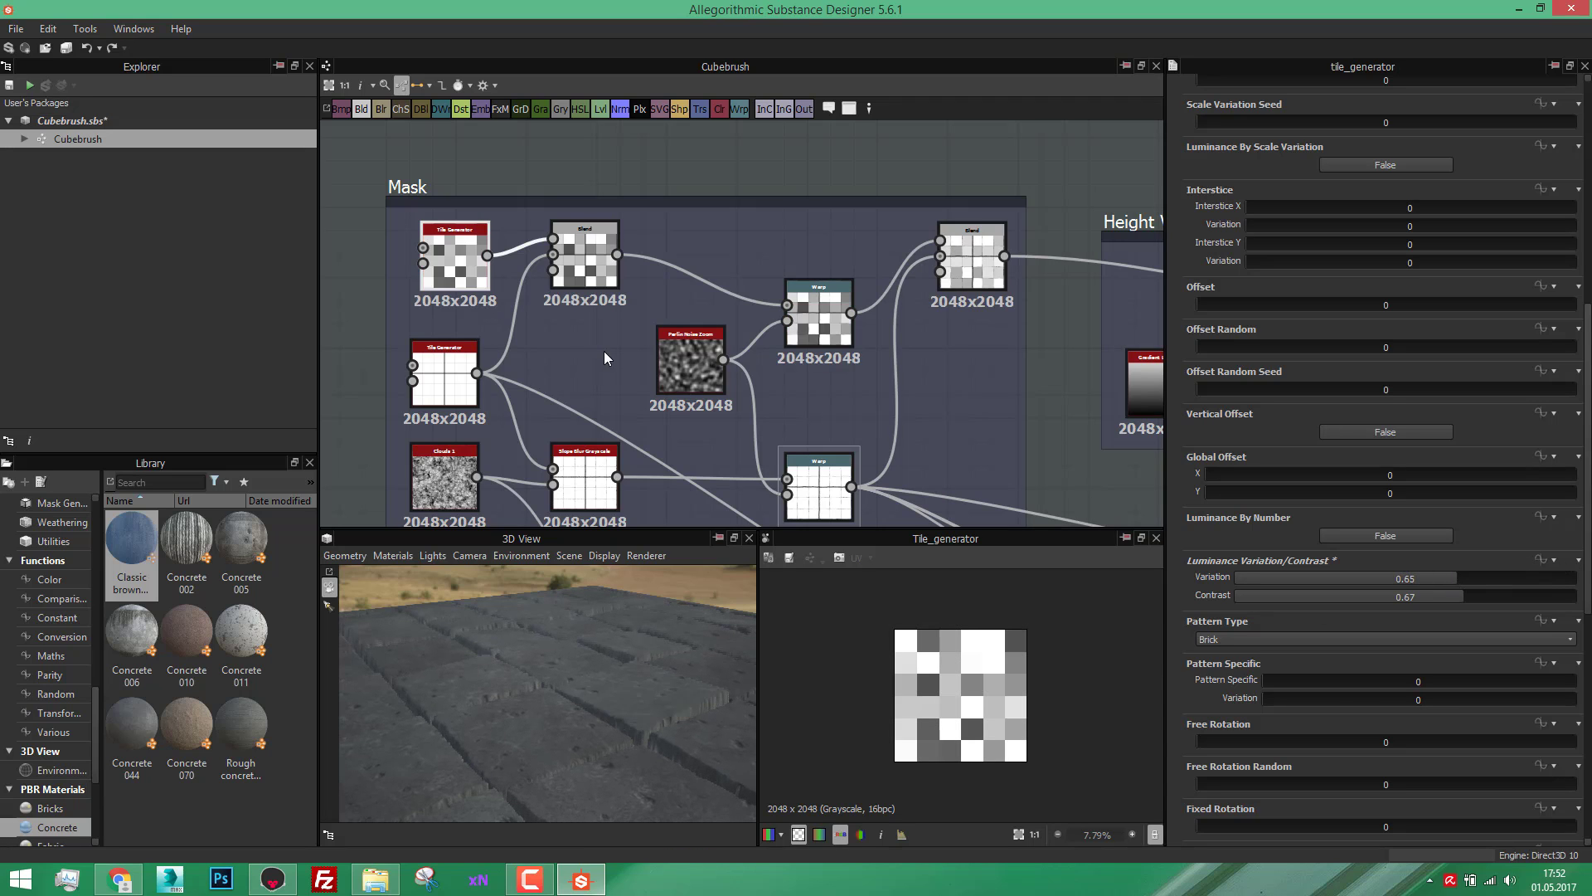
Step: Trace the tile pattern from the two Tile Generators through the Multiply Blend node to the two Warp nodes in the Mask section
{"action": "left_click", "coordinate": [575, 266]}
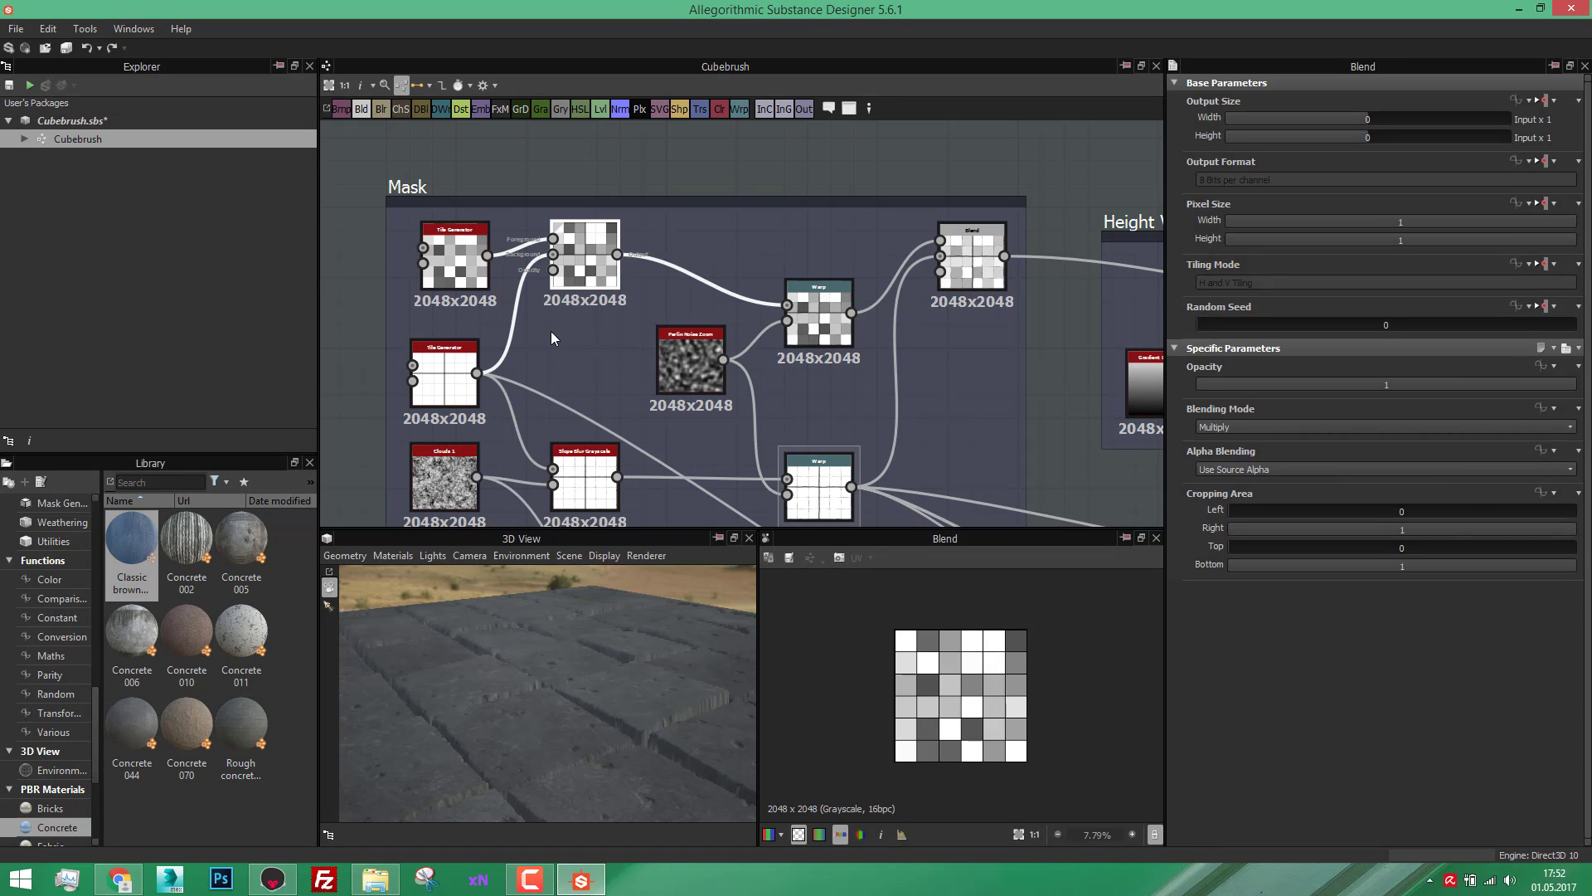
{"action": "scroll", "coordinate": [469, 398], "scroll_direction": "up", "scroll_amount": 1}
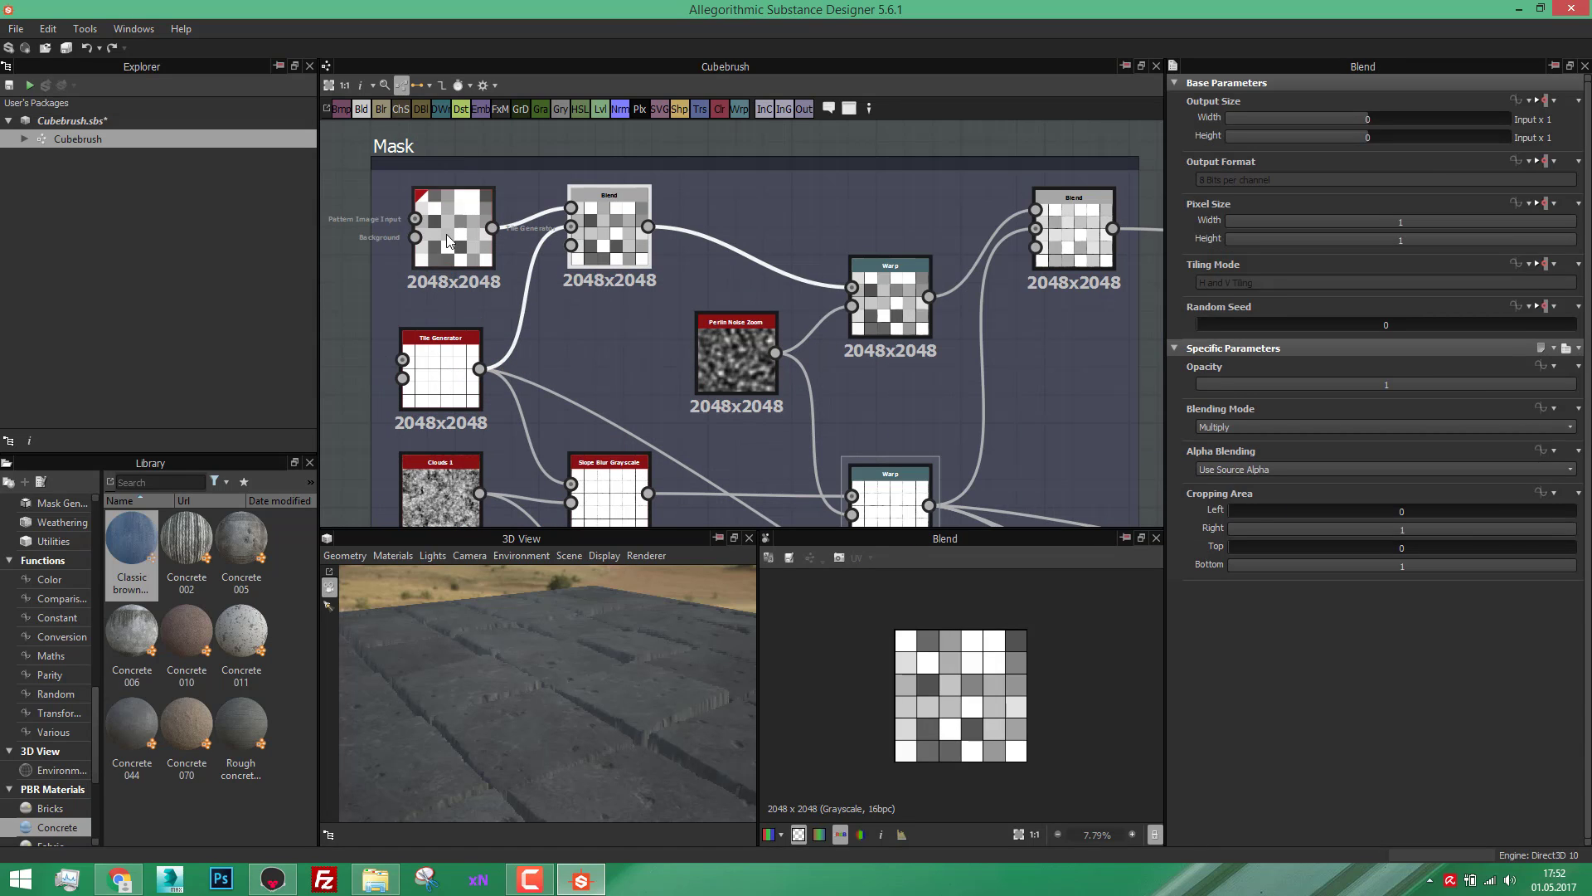
{"action": "left_click", "coordinate": [448, 234]}
{"action": "left_click", "coordinate": [427, 380]}
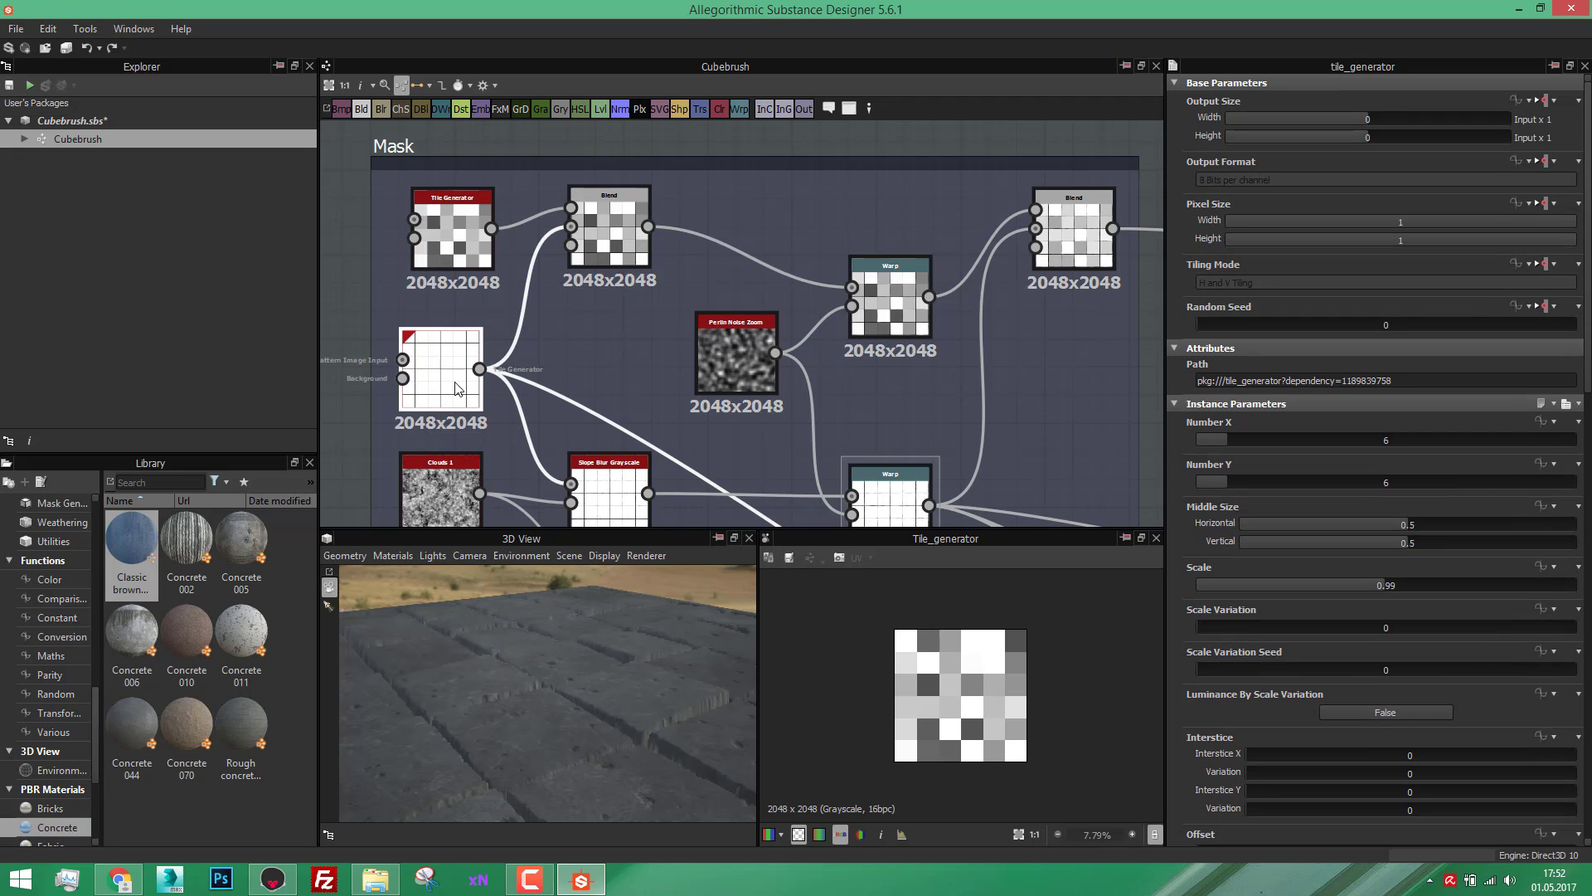
{"action": "left_click", "coordinate": [607, 235]}
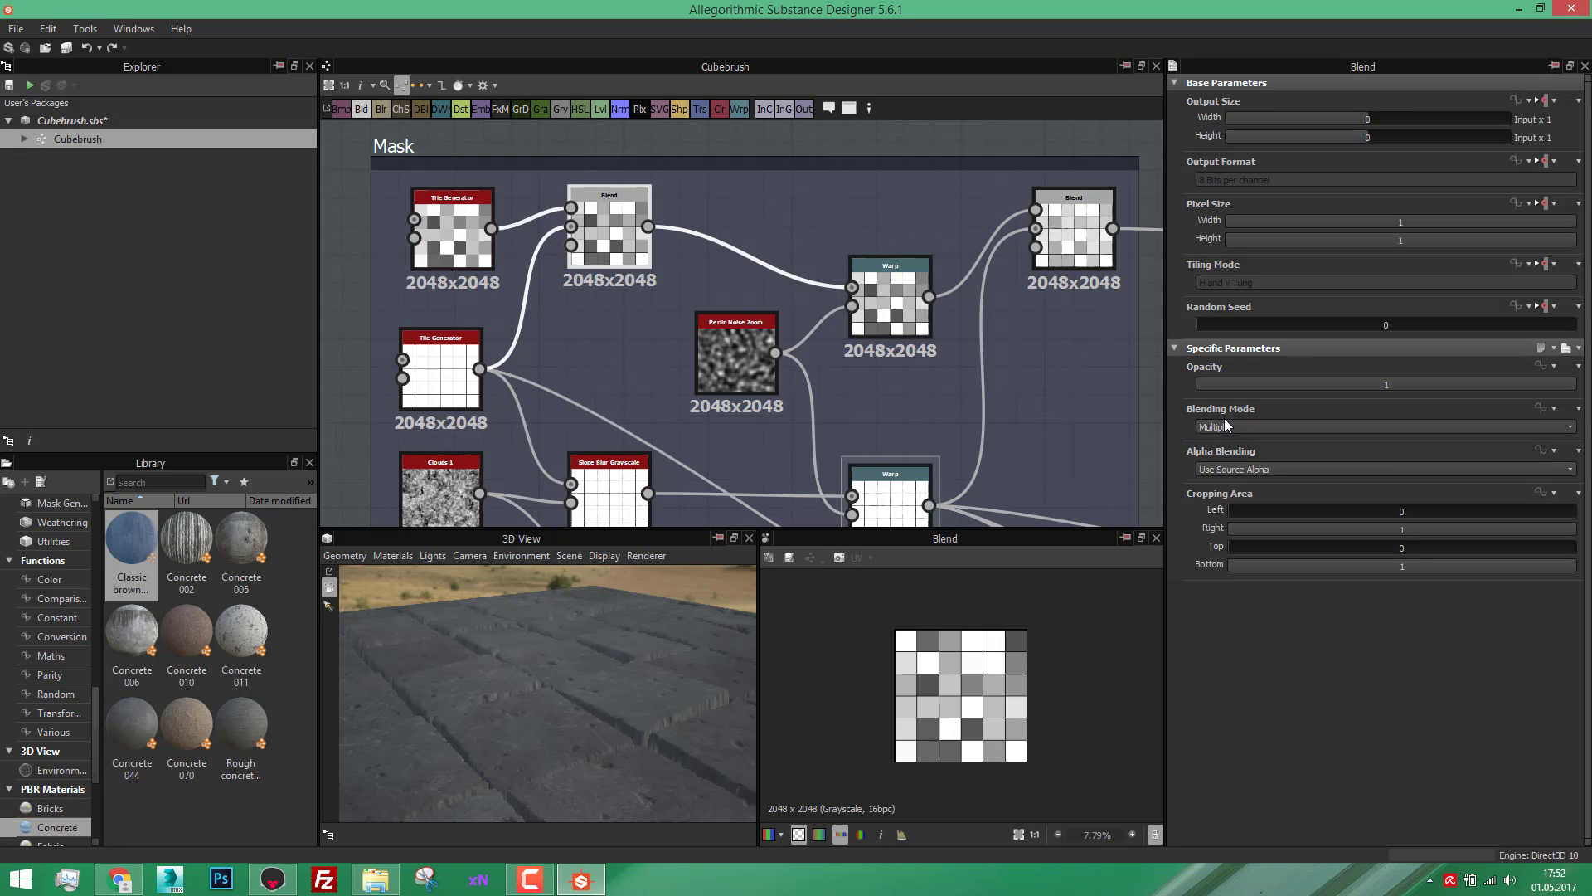
{"action": "left_click", "coordinate": [886, 323]}
{"action": "scroll", "coordinate": [884, 385], "scroll_direction": "down", "scroll_amount": 3}
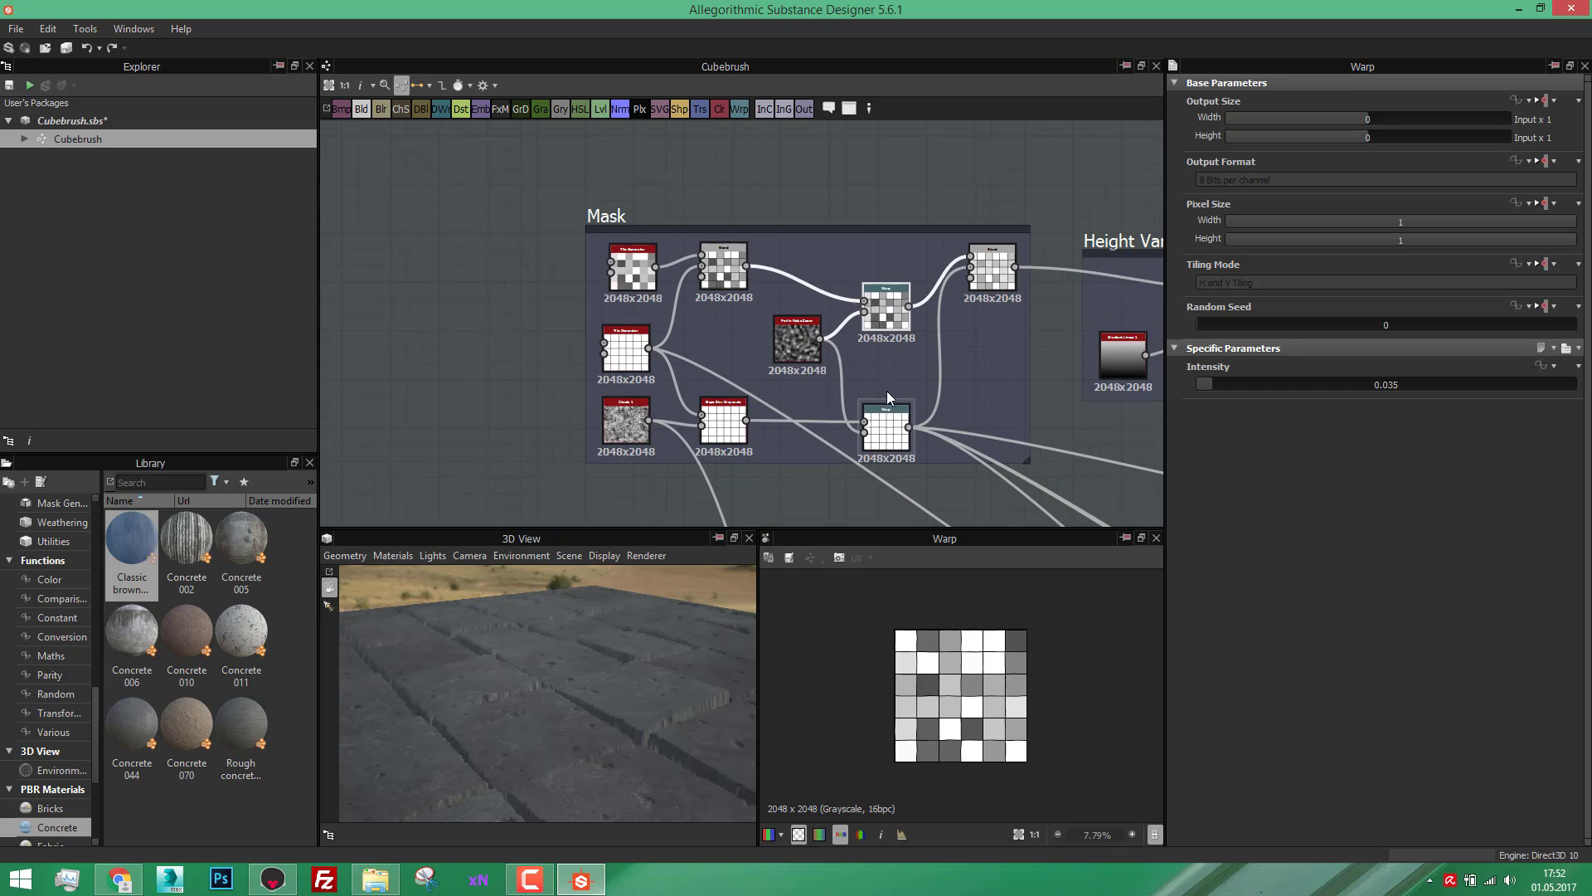
{"action": "scroll", "coordinate": [887, 394], "scroll_direction": "up", "scroll_amount": 2}
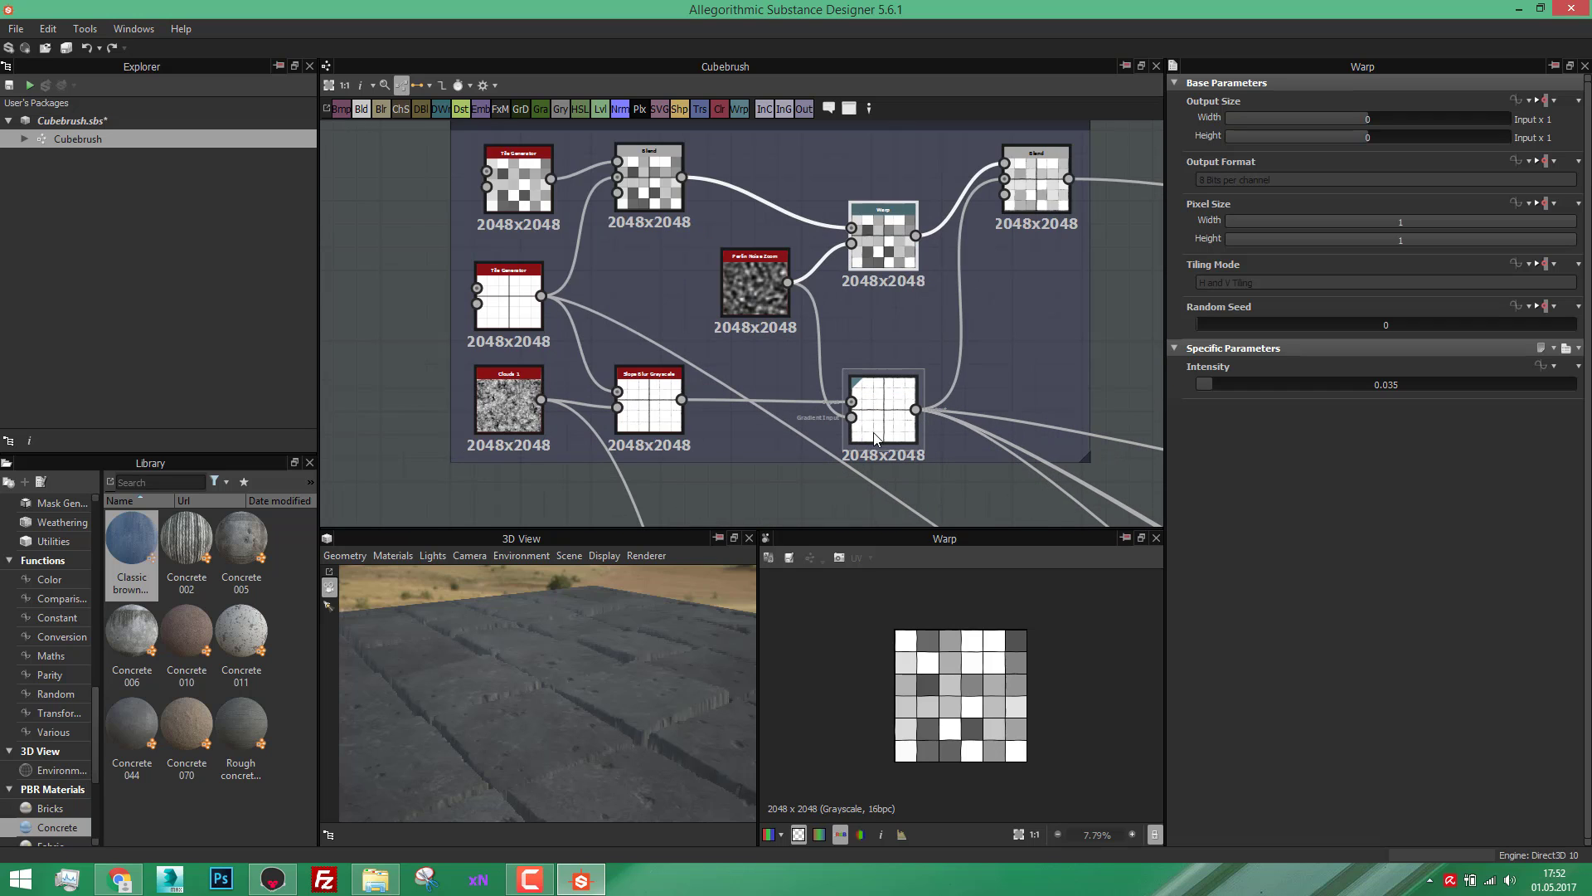
{"action": "scroll", "coordinate": [874, 419], "scroll_direction": "down", "scroll_amount": 1}
{"action": "scroll", "coordinate": [886, 416], "scroll_direction": "up", "scroll_amount": 2}
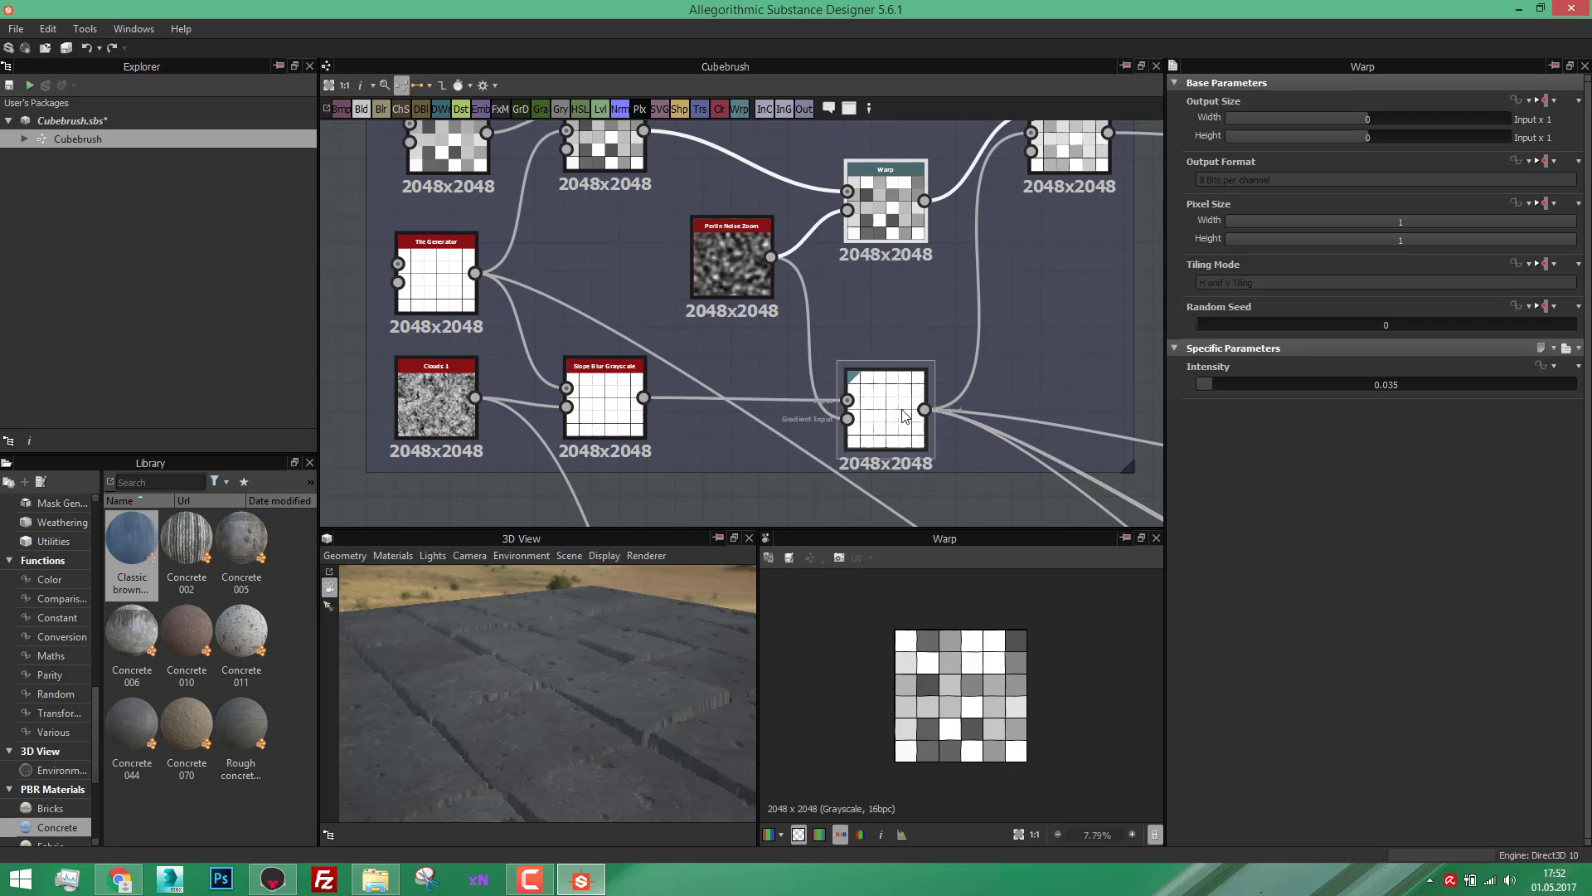
{"action": "scroll", "coordinate": [895, 415], "scroll_direction": "down", "scroll_amount": 1}
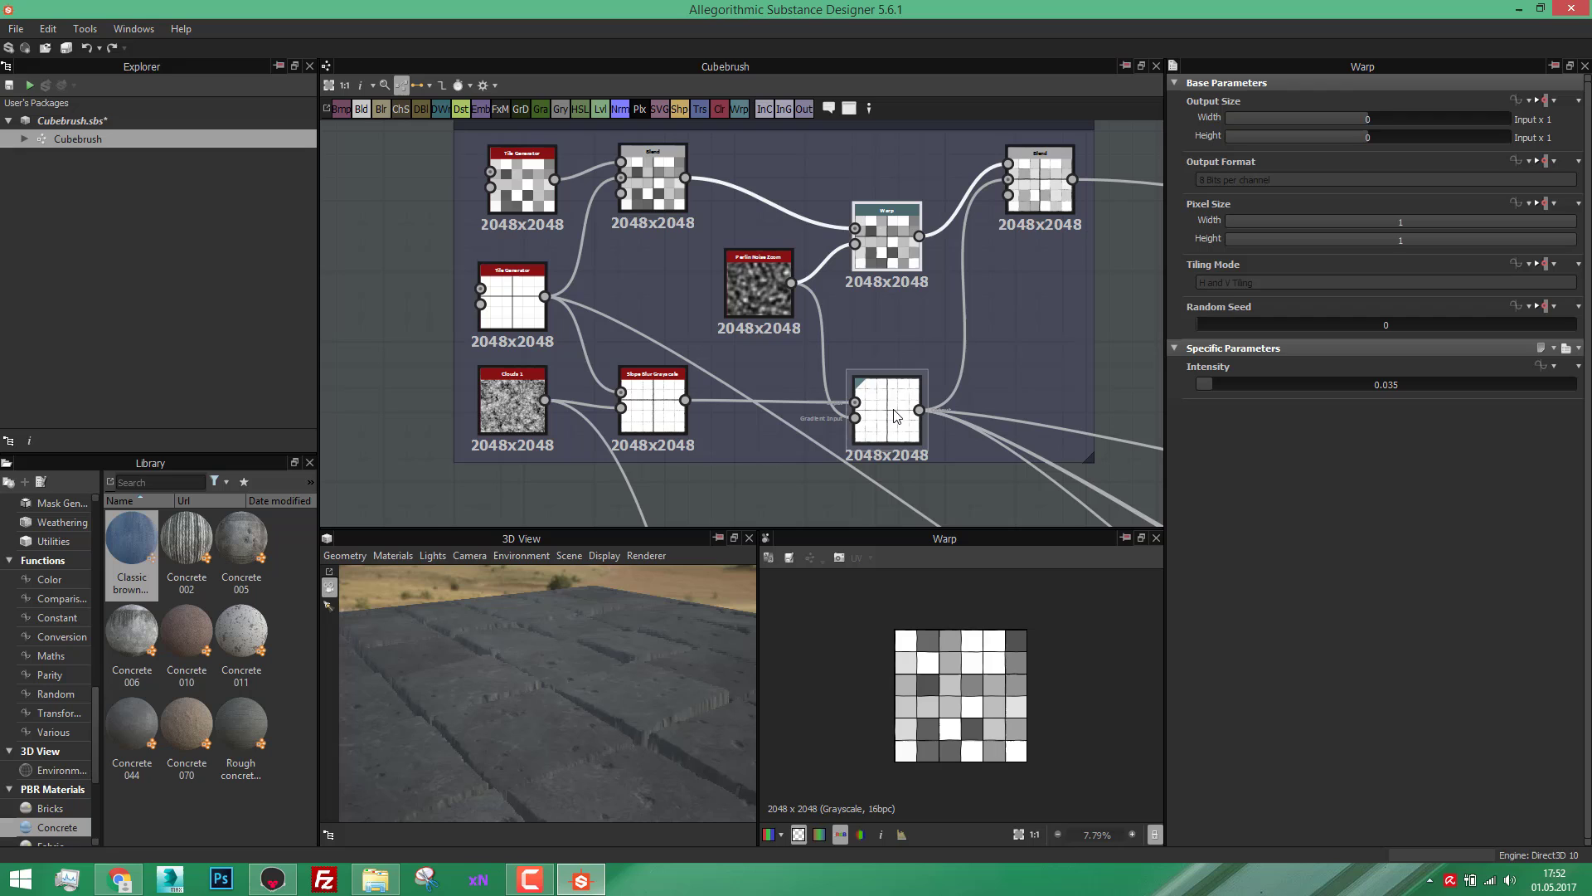
Step: Preview the Mask section's final Blend node and examine its tile edges up close in the 2D view
{"action": "left_click", "coordinate": [1036, 203]}
{"action": "middle_click_drag", "start_coordinate": [1005, 212], "coordinate": [999, 222]}
{"action": "scroll", "coordinate": [964, 655], "scroll_direction": "up", "scroll_amount": 12}
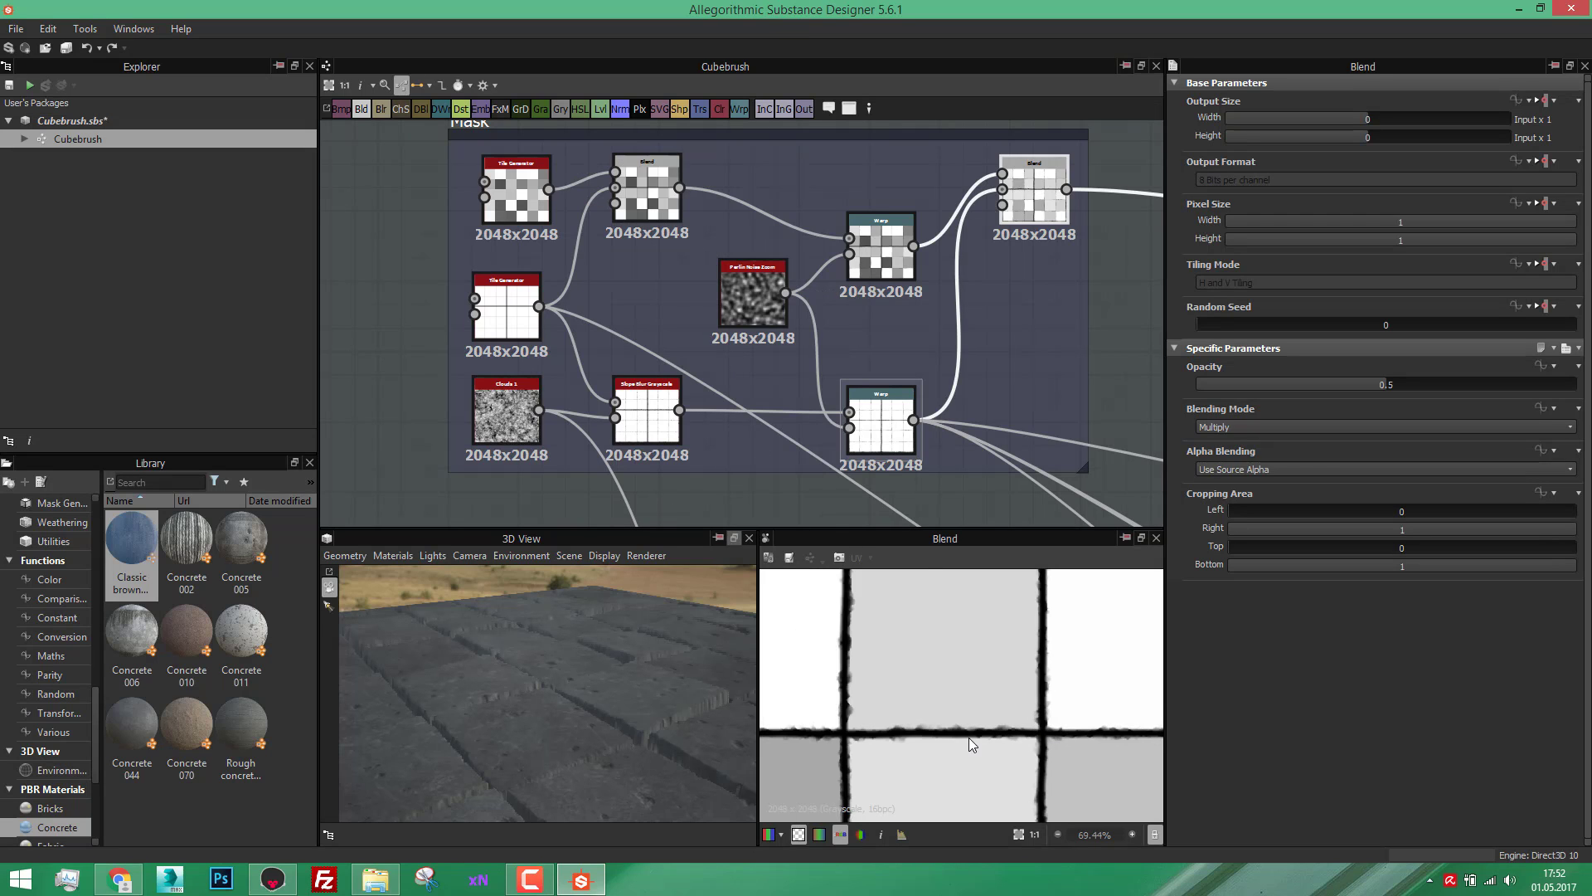
{"action": "scroll", "coordinate": [1037, 742], "scroll_direction": "up", "scroll_amount": 8}
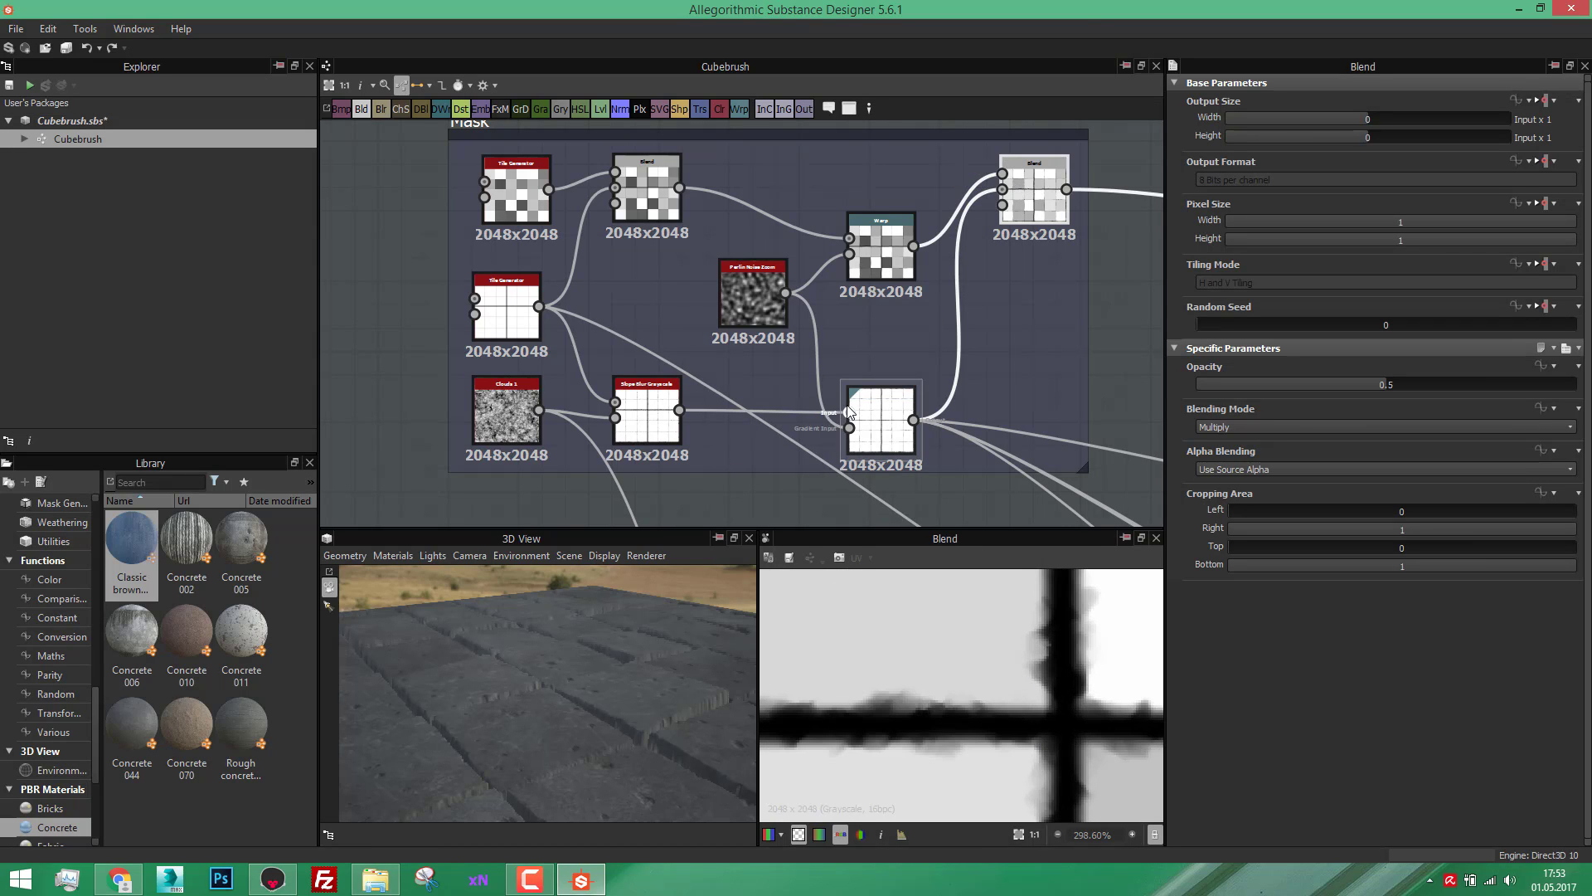
Step: Examine the final Blend node's foreground and background inputs and its connection to the Height Variation section
{"action": "scroll", "coordinate": [850, 410], "scroll_direction": "down", "scroll_amount": 2}
{"action": "scroll", "coordinate": [849, 407], "scroll_direction": "down", "scroll_amount": 1}
{"action": "middle_click_drag", "start_coordinate": [848, 406], "coordinate": [710, 375]}
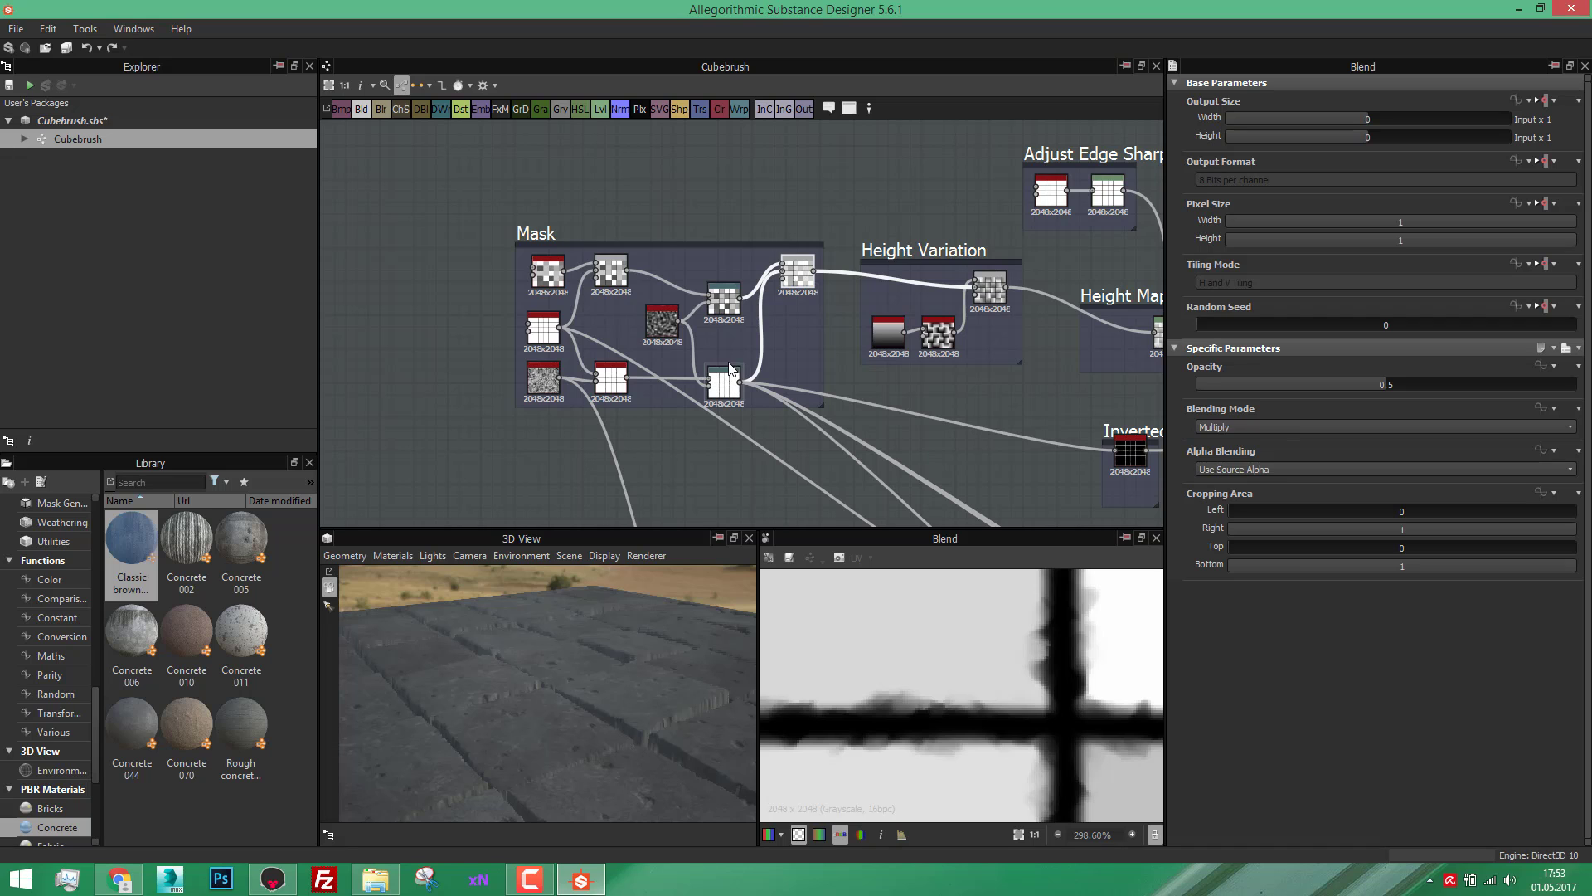
{"action": "scroll", "coordinate": [801, 279], "scroll_direction": "up", "scroll_amount": 3}
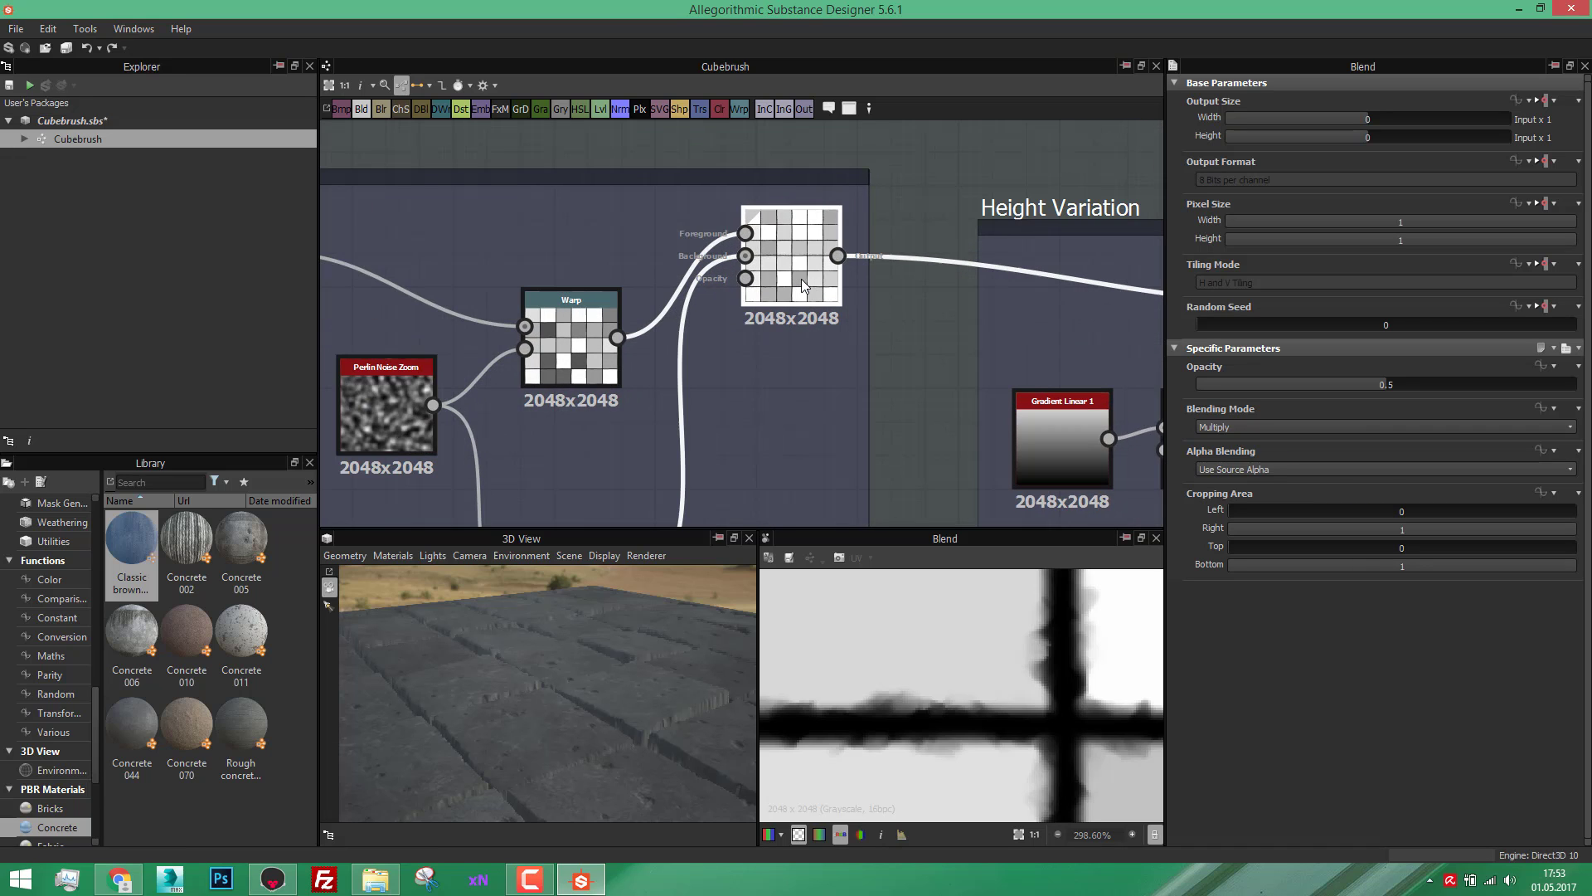
{"action": "scroll", "coordinate": [798, 275], "scroll_direction": "down", "scroll_amount": 3}
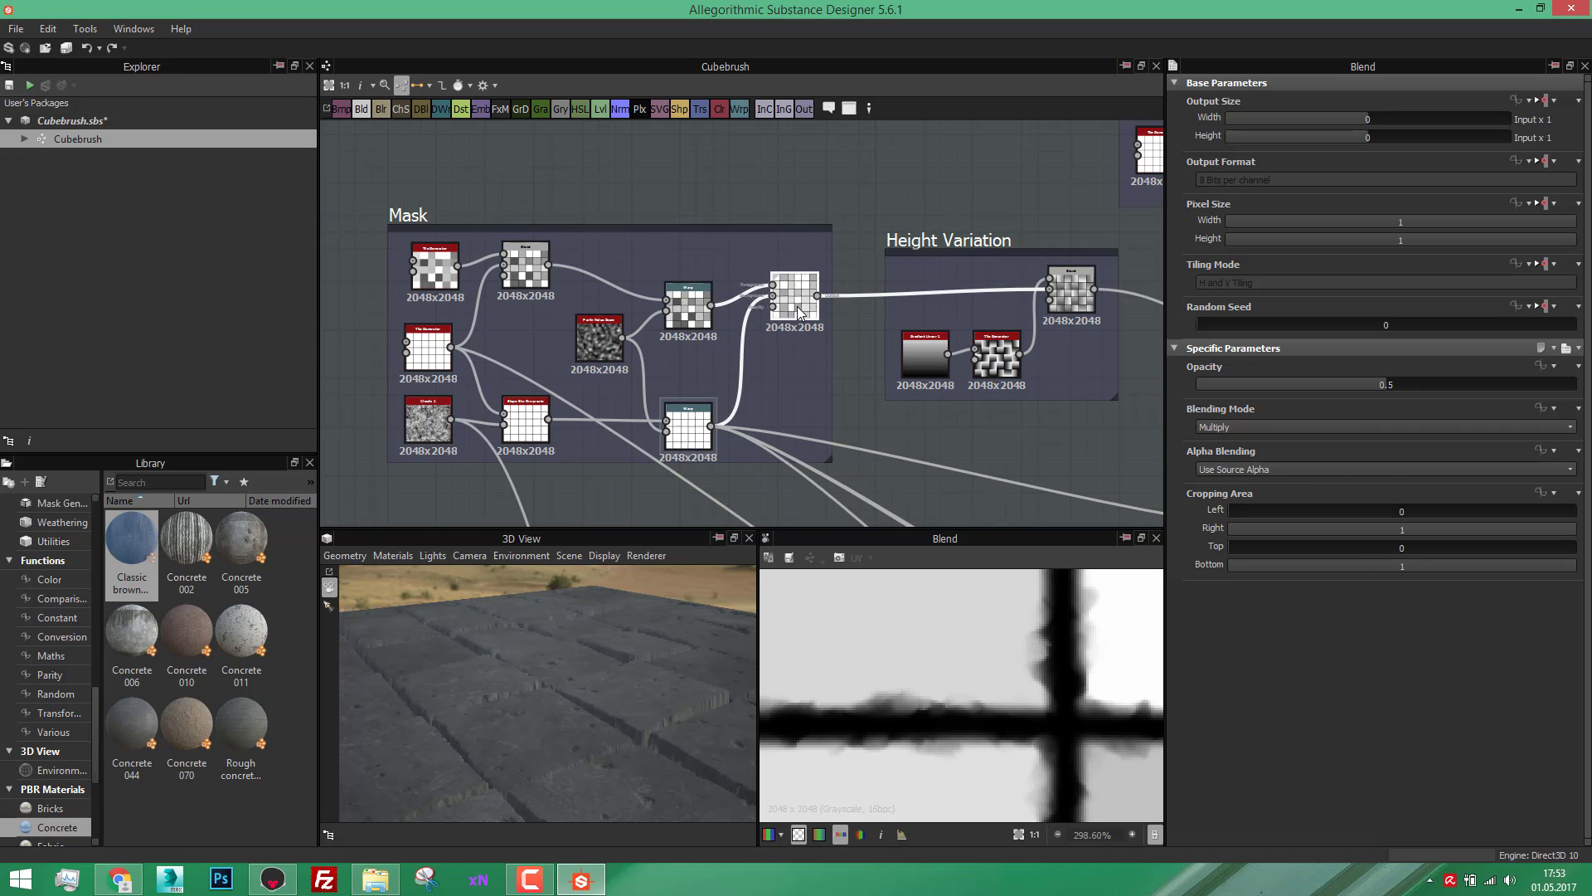
{"action": "scroll", "coordinate": [800, 315], "scroll_direction": "up", "scroll_amount": 3}
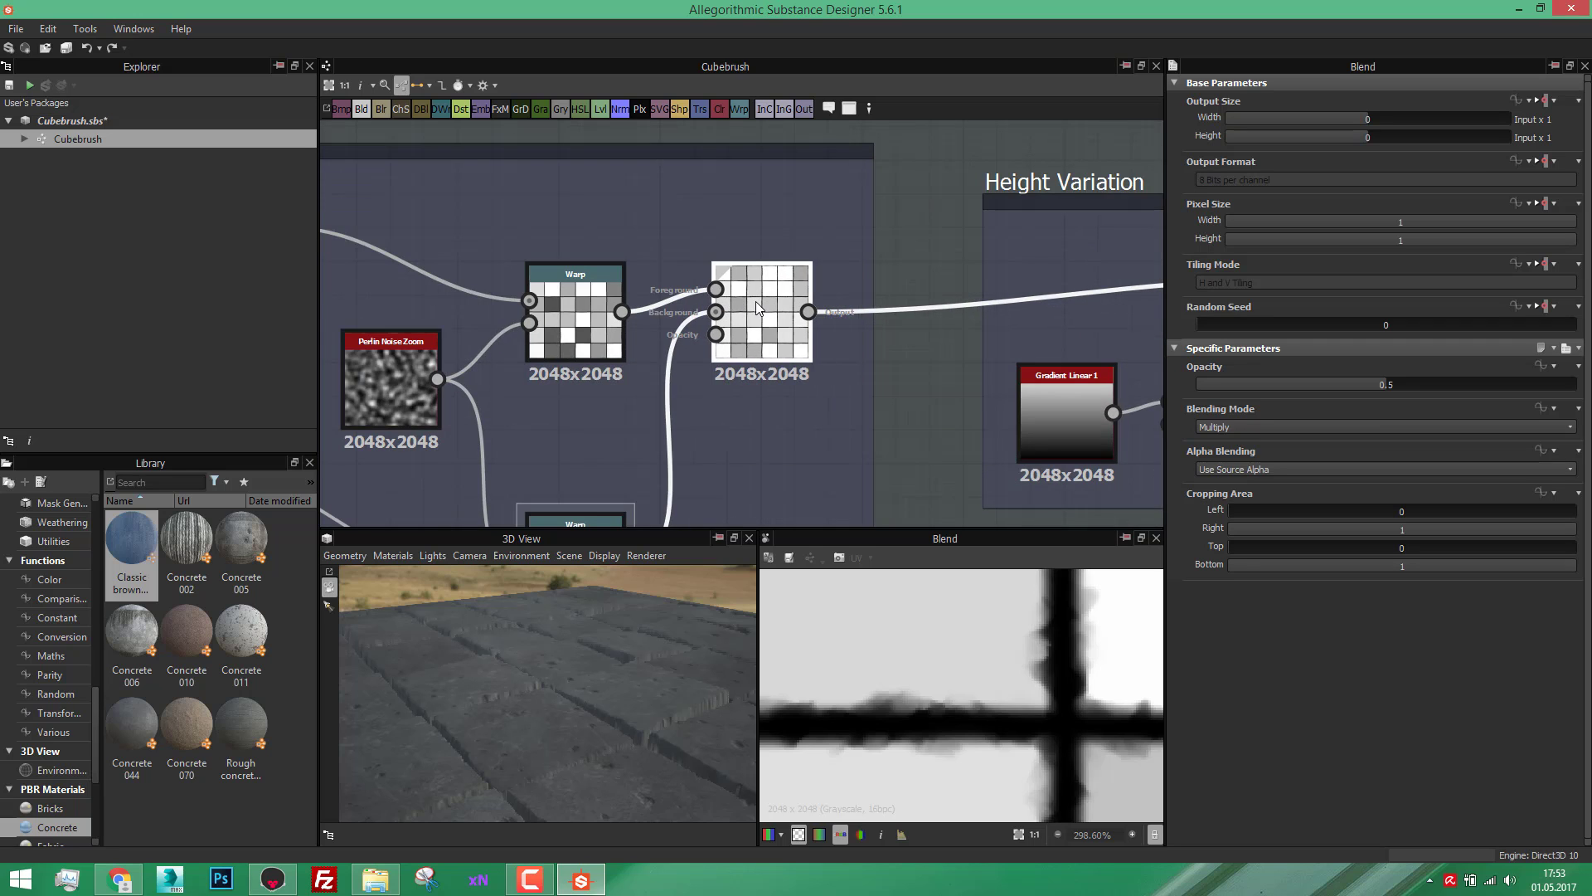
{"action": "scroll", "coordinate": [759, 304], "scroll_direction": "down", "scroll_amount": 1}
{"action": "scroll", "coordinate": [763, 302], "scroll_direction": "down", "scroll_amount": 3}
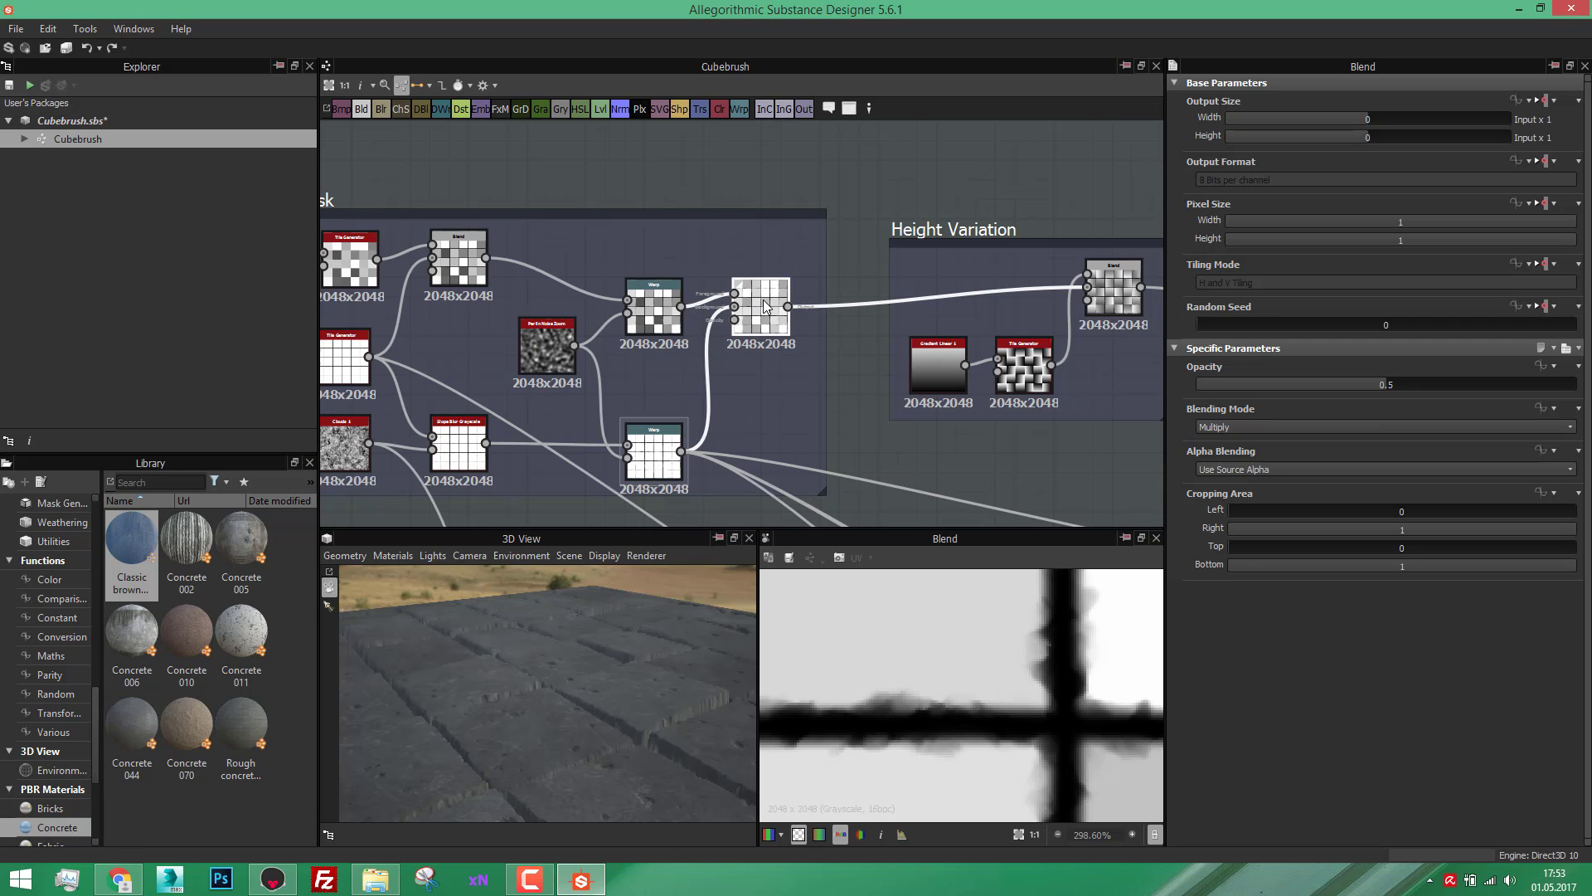
{"action": "scroll", "coordinate": [764, 303], "scroll_direction": "up", "scroll_amount": 1}
{"action": "scroll", "coordinate": [966, 300], "scroll_direction": "up", "scroll_amount": 6}
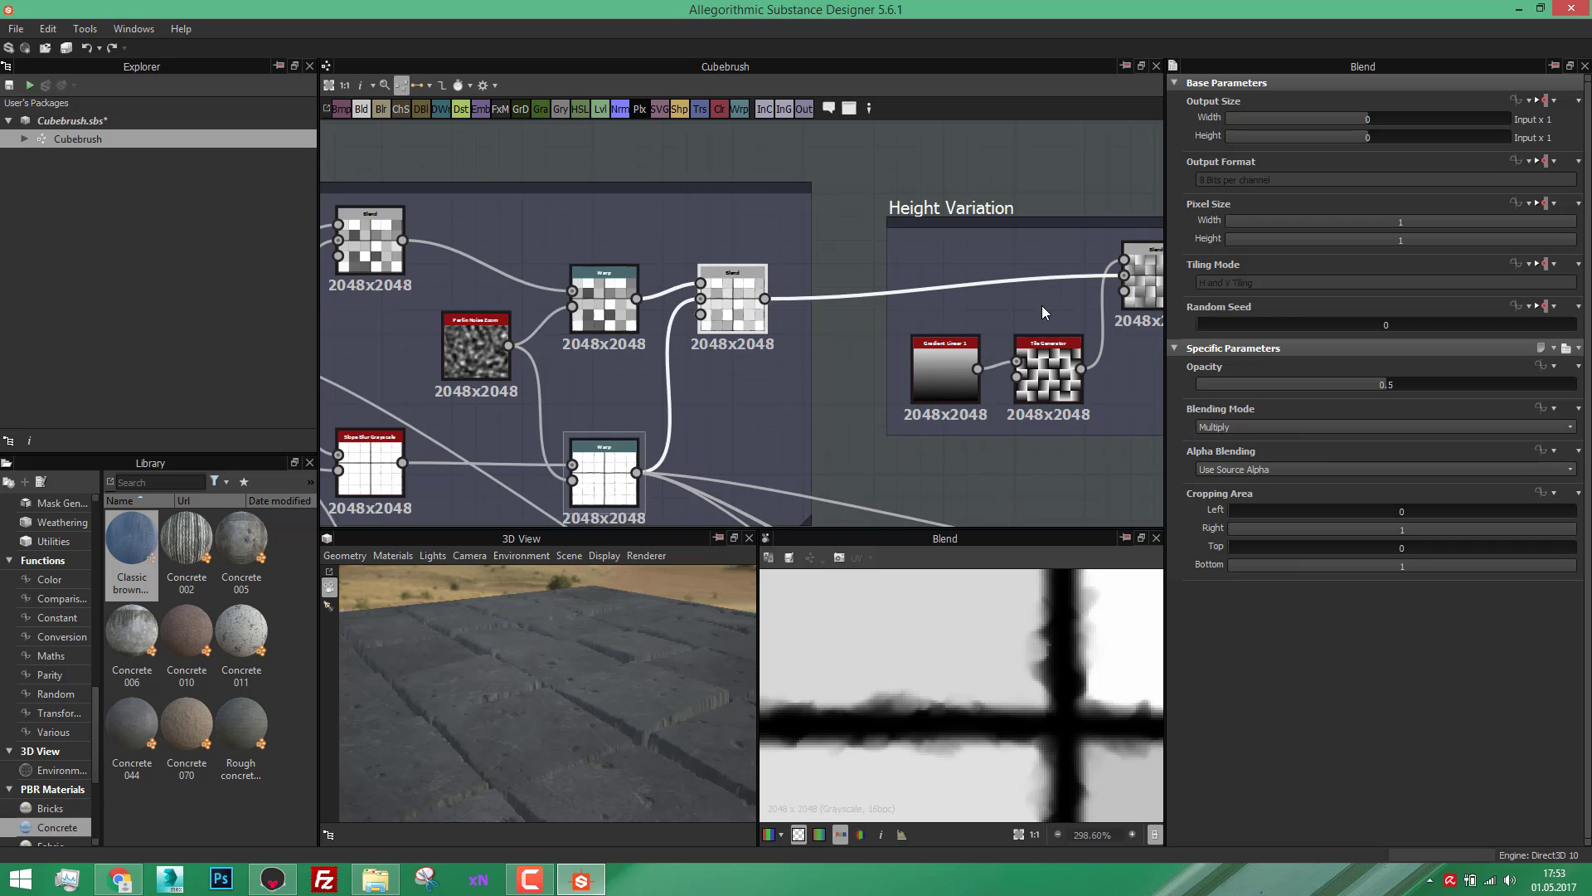
Step: Preview the Height Variation section's Blend node and open the properties of its Gradient Linear 1 node
{"action": "scroll", "coordinate": [1008, 293], "scroll_direction": "down", "scroll_amount": 2}
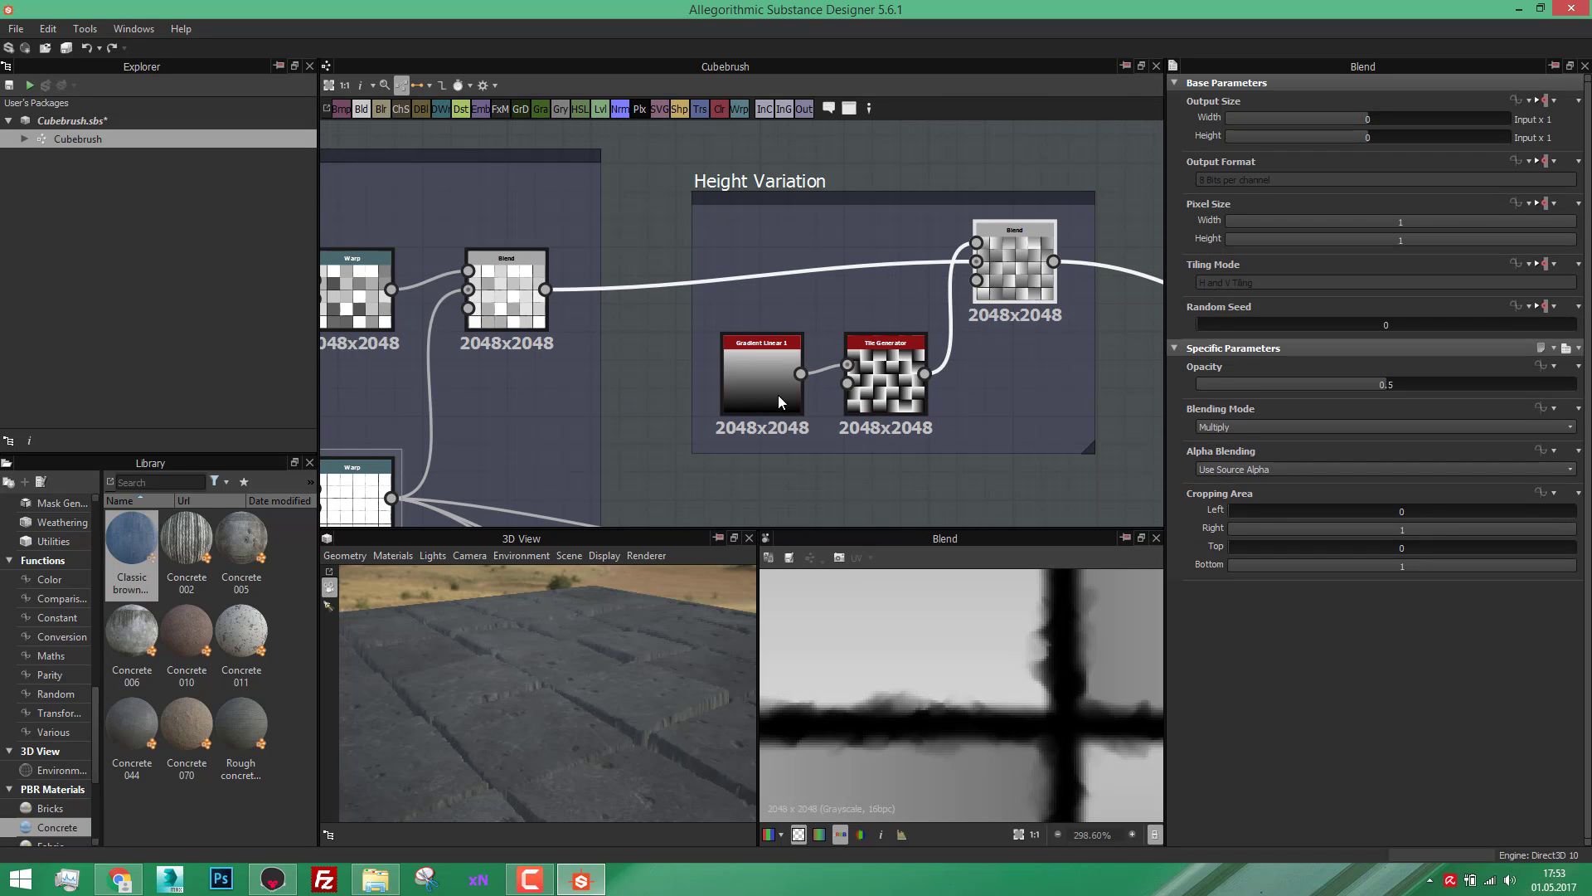
{"action": "left_click", "coordinate": [745, 393]}
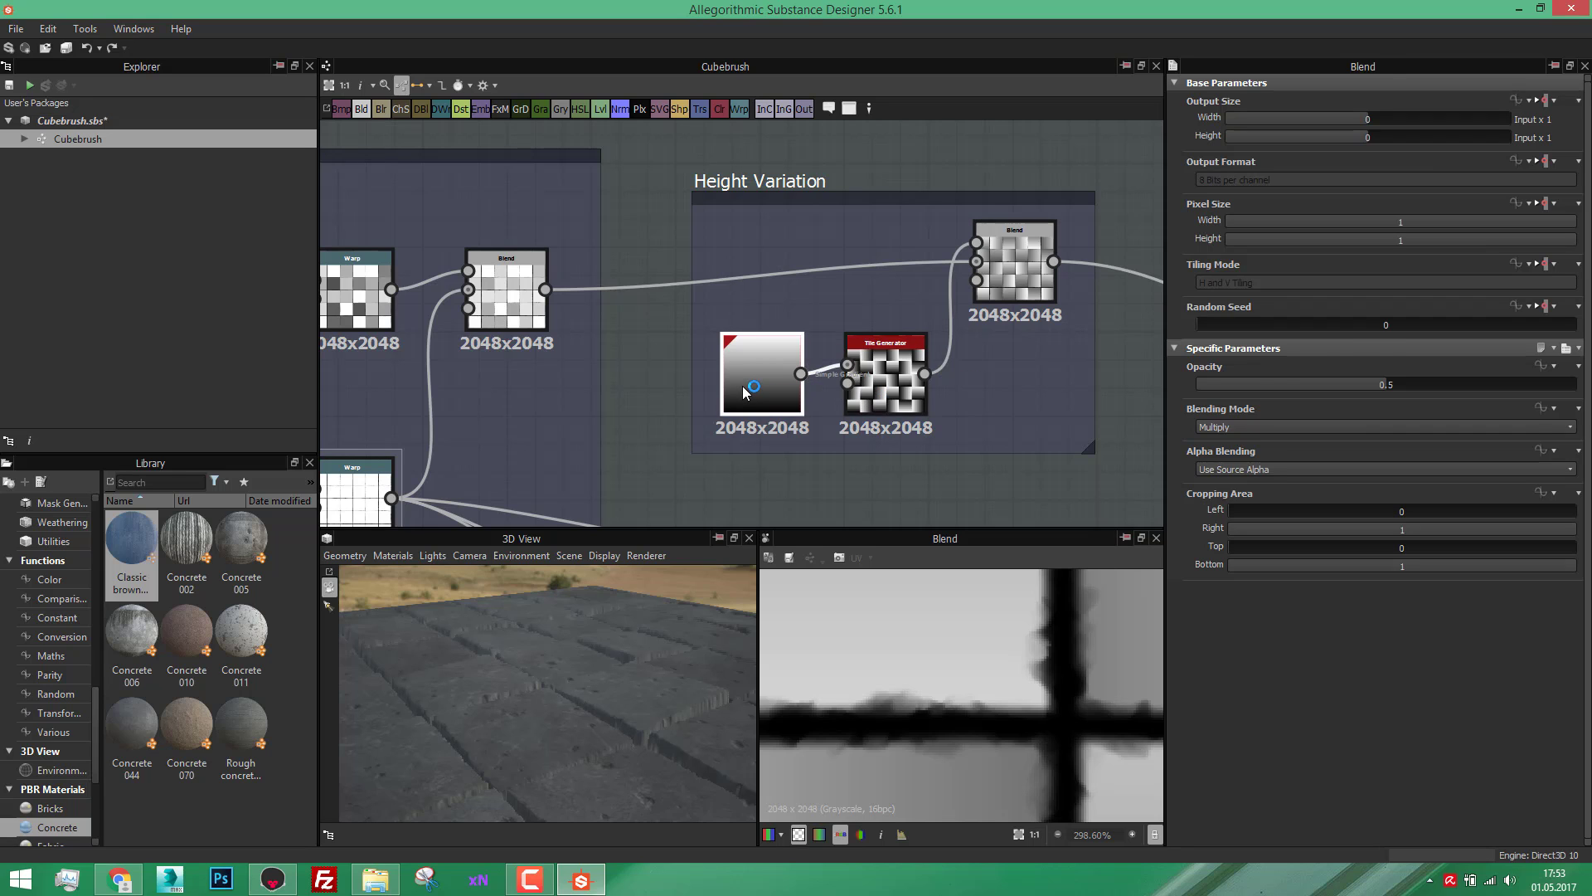
{"action": "scroll", "coordinate": [788, 458], "scroll_direction": "down", "scroll_amount": 2}
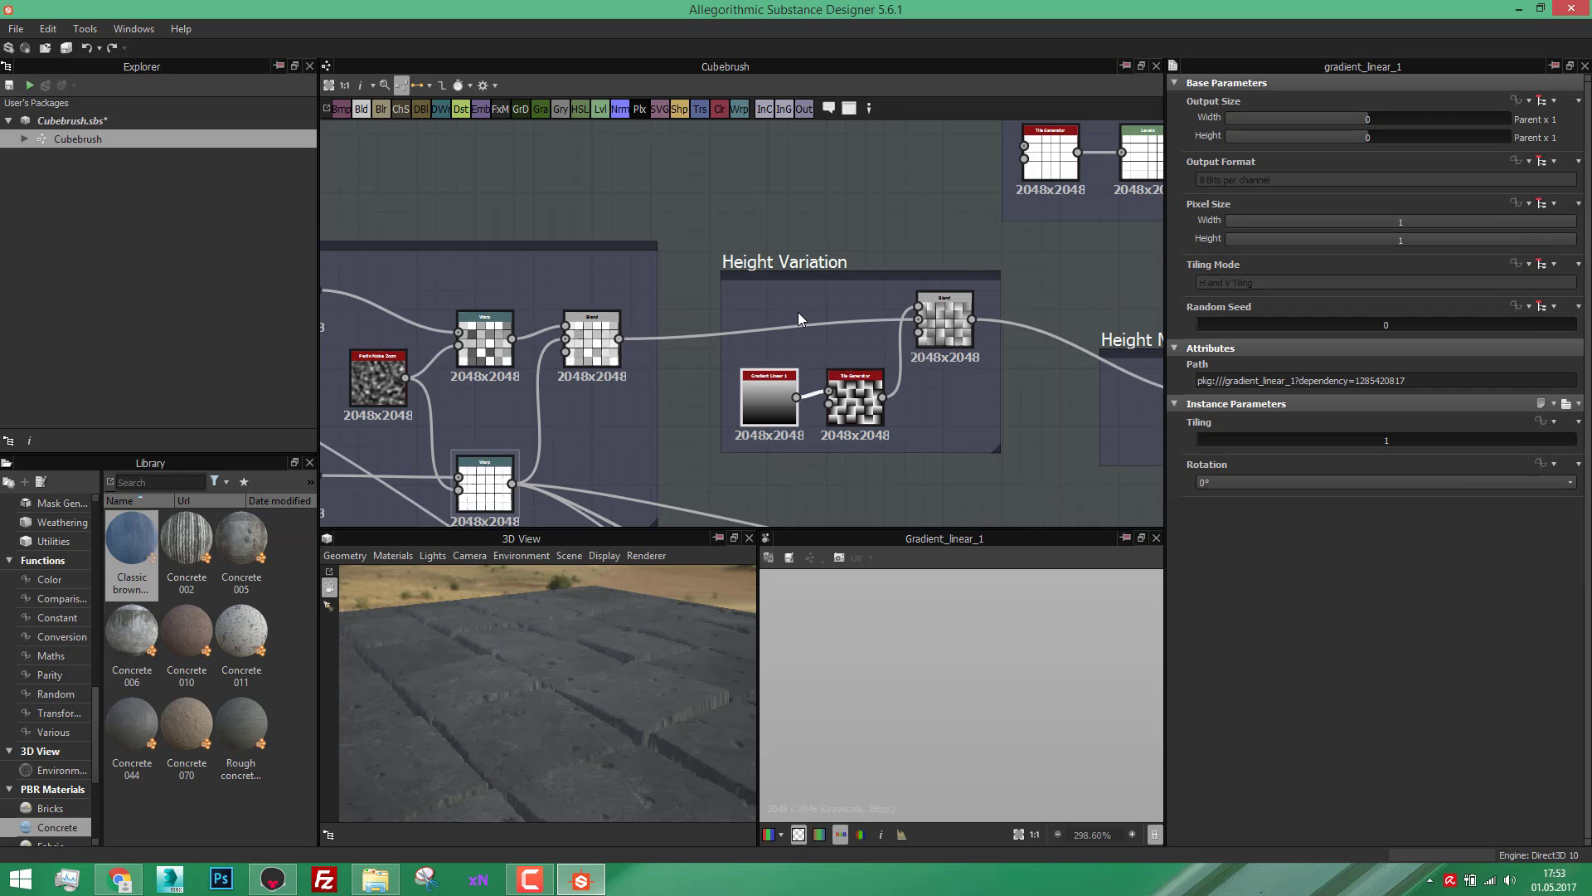
{"action": "scroll", "coordinate": [809, 391], "scroll_direction": "up", "scroll_amount": 2}
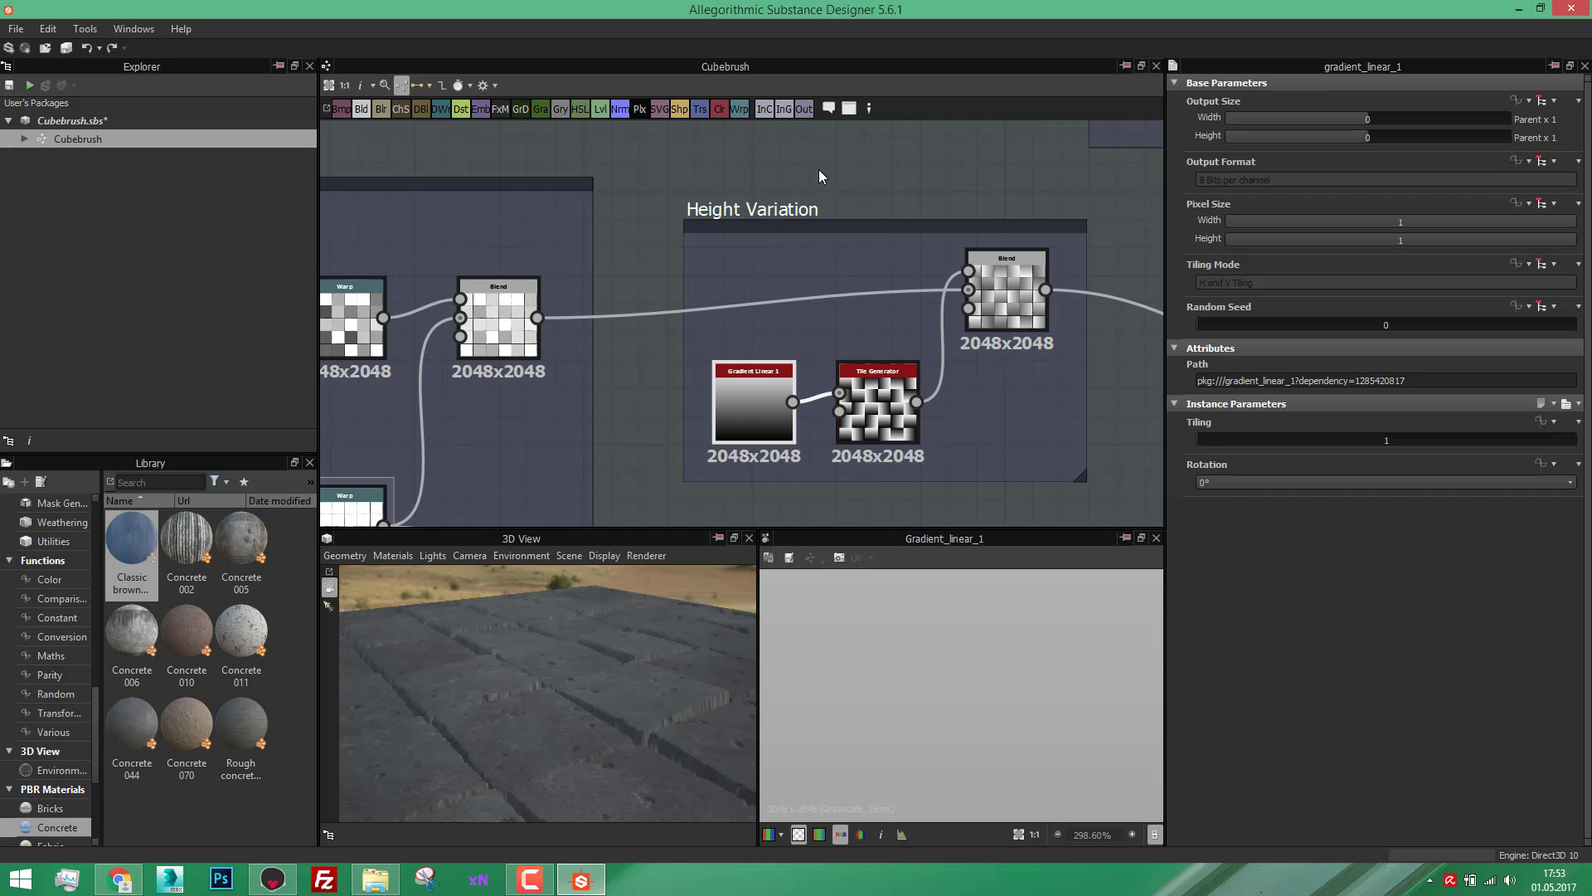
Step: Look up Gradient Linear 1 in the node search with "grad", and examine how the existing gradient feeds the Tile Generator
{"action": "key", "text": "space"}
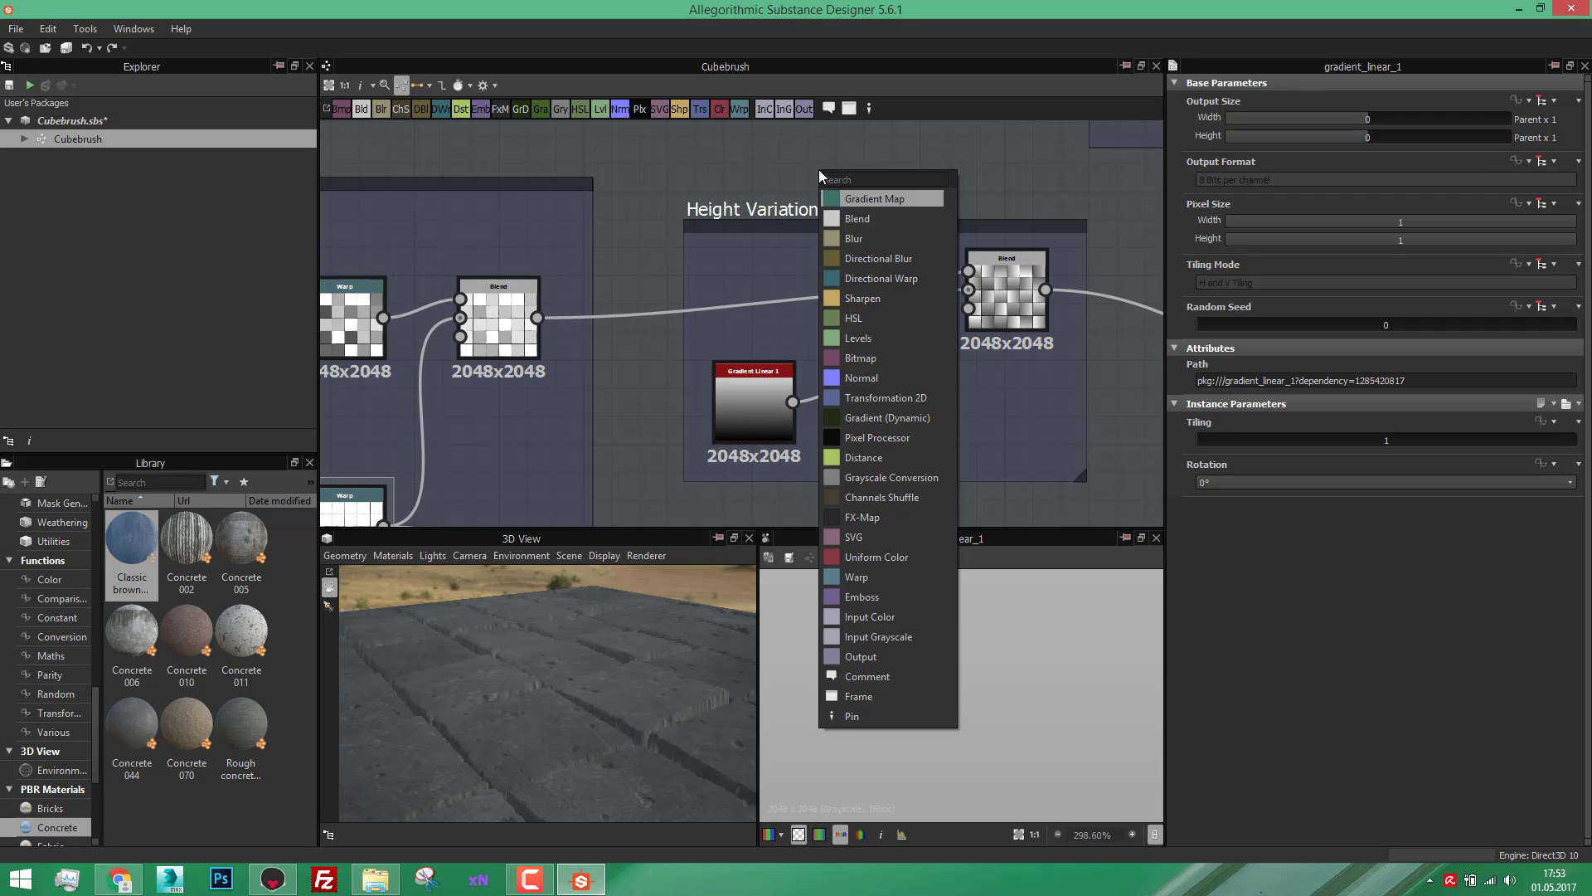
{"action": "type", "text": "grad"}
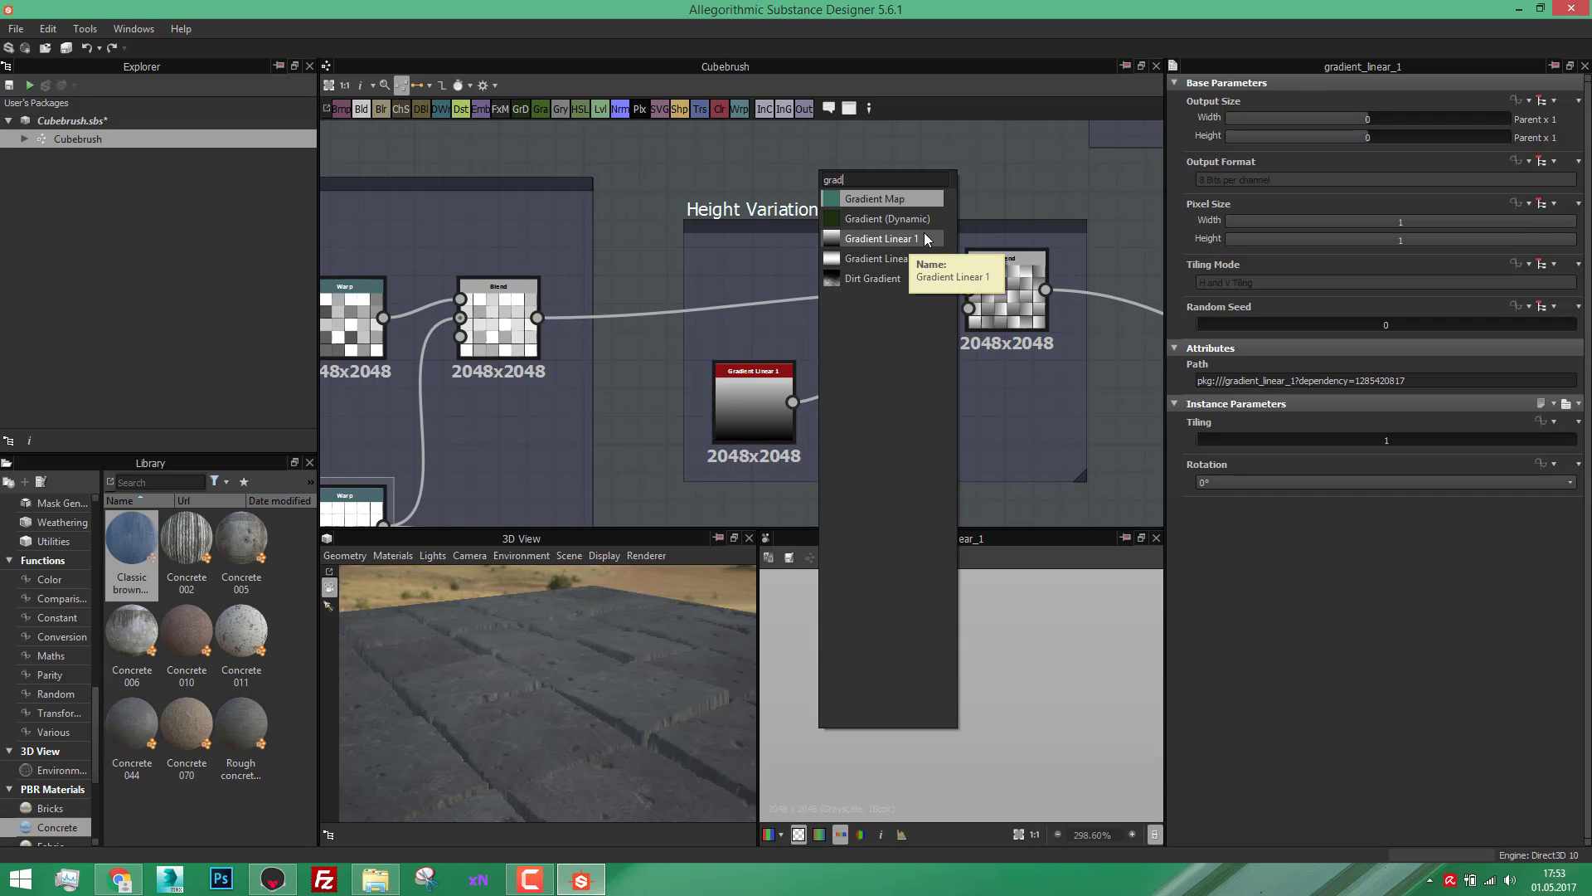
{"action": "left_click", "coordinate": [999, 161]}
{"action": "left_click", "coordinate": [767, 435]}
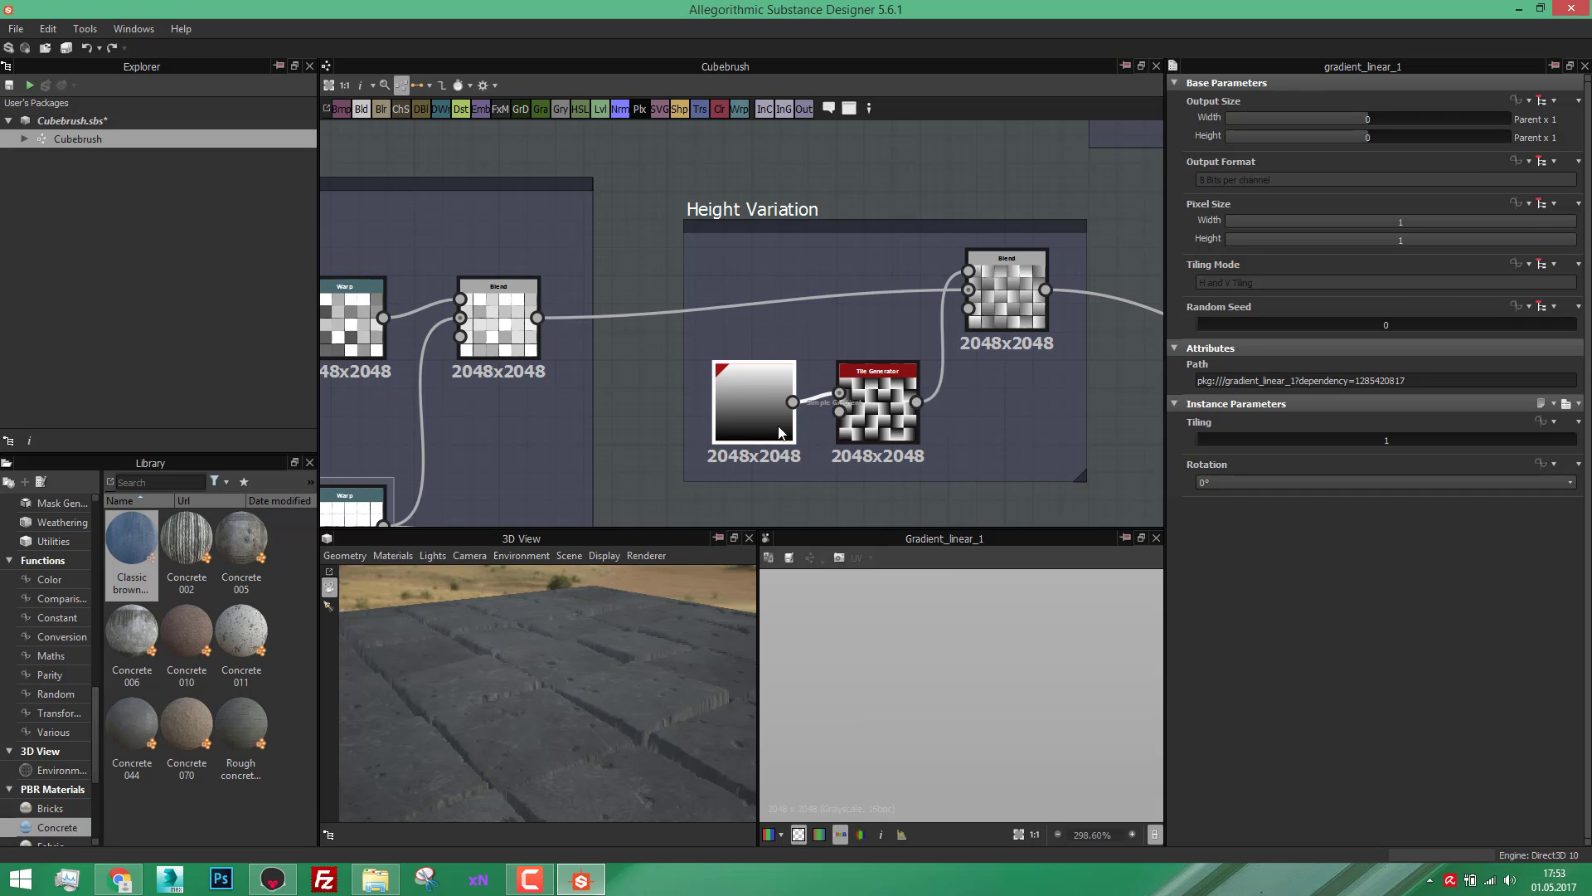
{"action": "scroll", "coordinate": [828, 408], "scroll_direction": "up", "scroll_amount": 5}
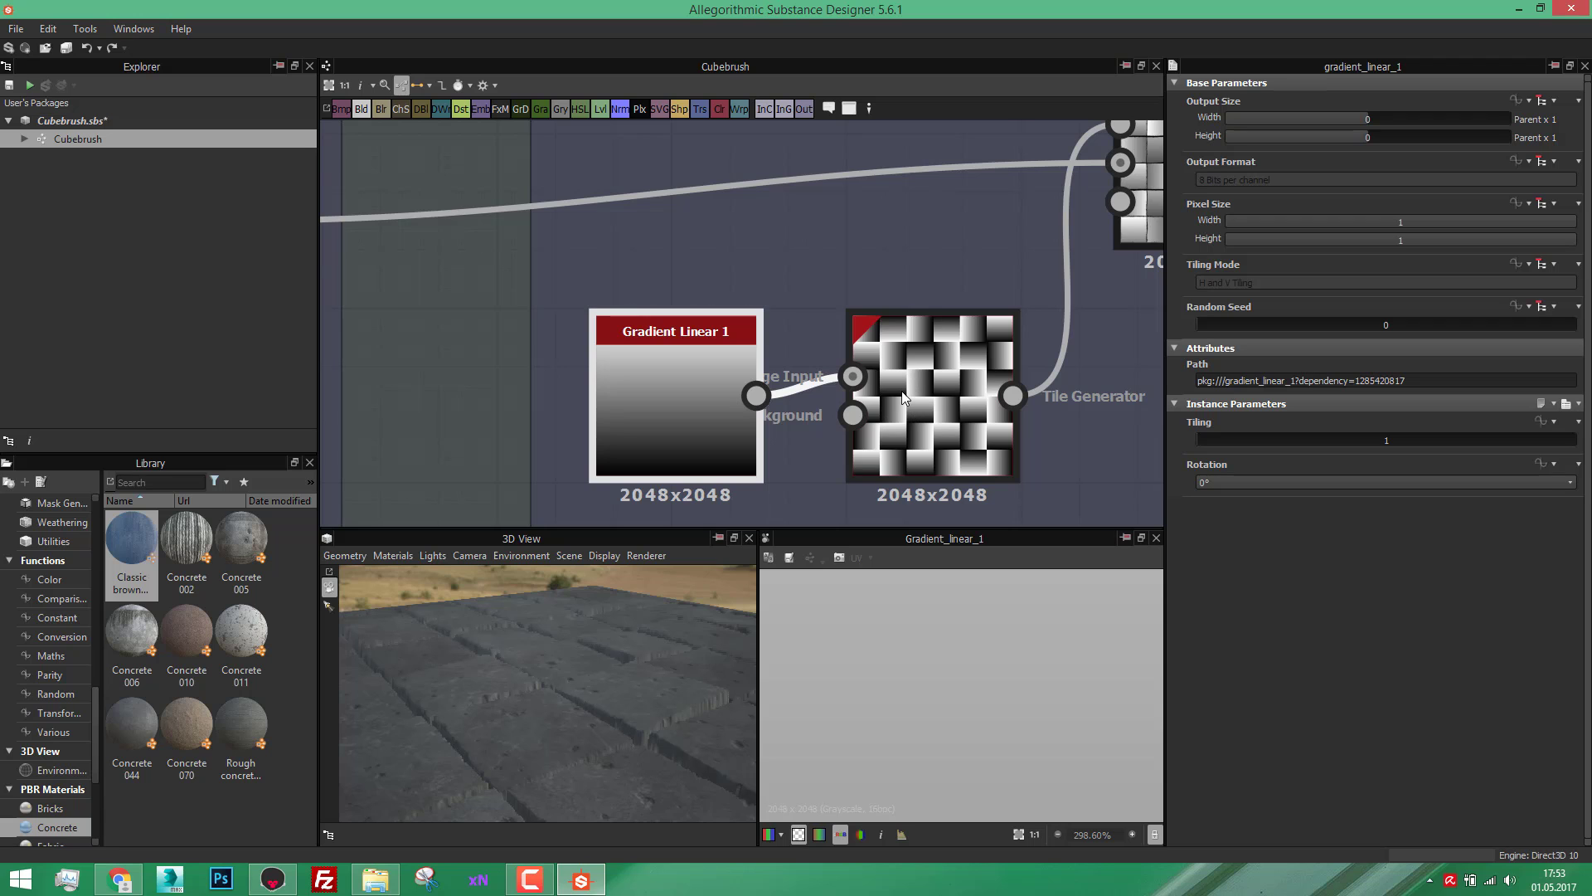
Step: Preview the Height Variation section's Tile Generator and examine its tile number, middle size and scale parameters
{"action": "scroll", "coordinate": [901, 382], "scroll_direction": "down", "scroll_amount": 6}
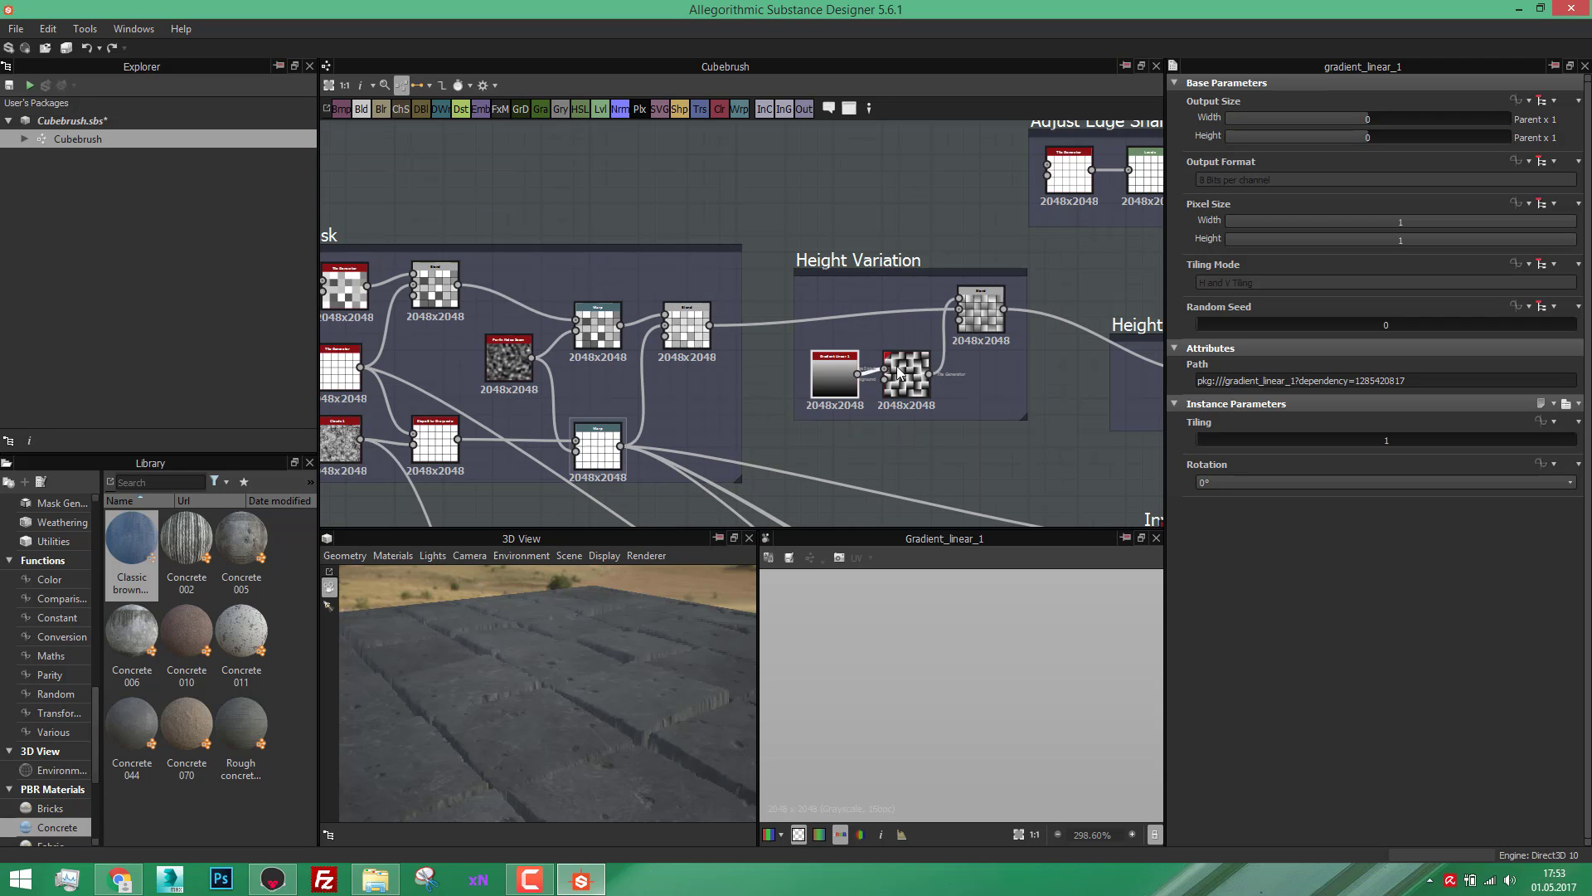
{"action": "mouse_move", "coordinate": [626, 381]}
{"action": "middle_mouse_down"}
{"action": "mouse_move", "coordinate": [675, 362]}
{"action": "mouse_move", "coordinate": [620, 364]}
{"action": "middle_mouse_up"}
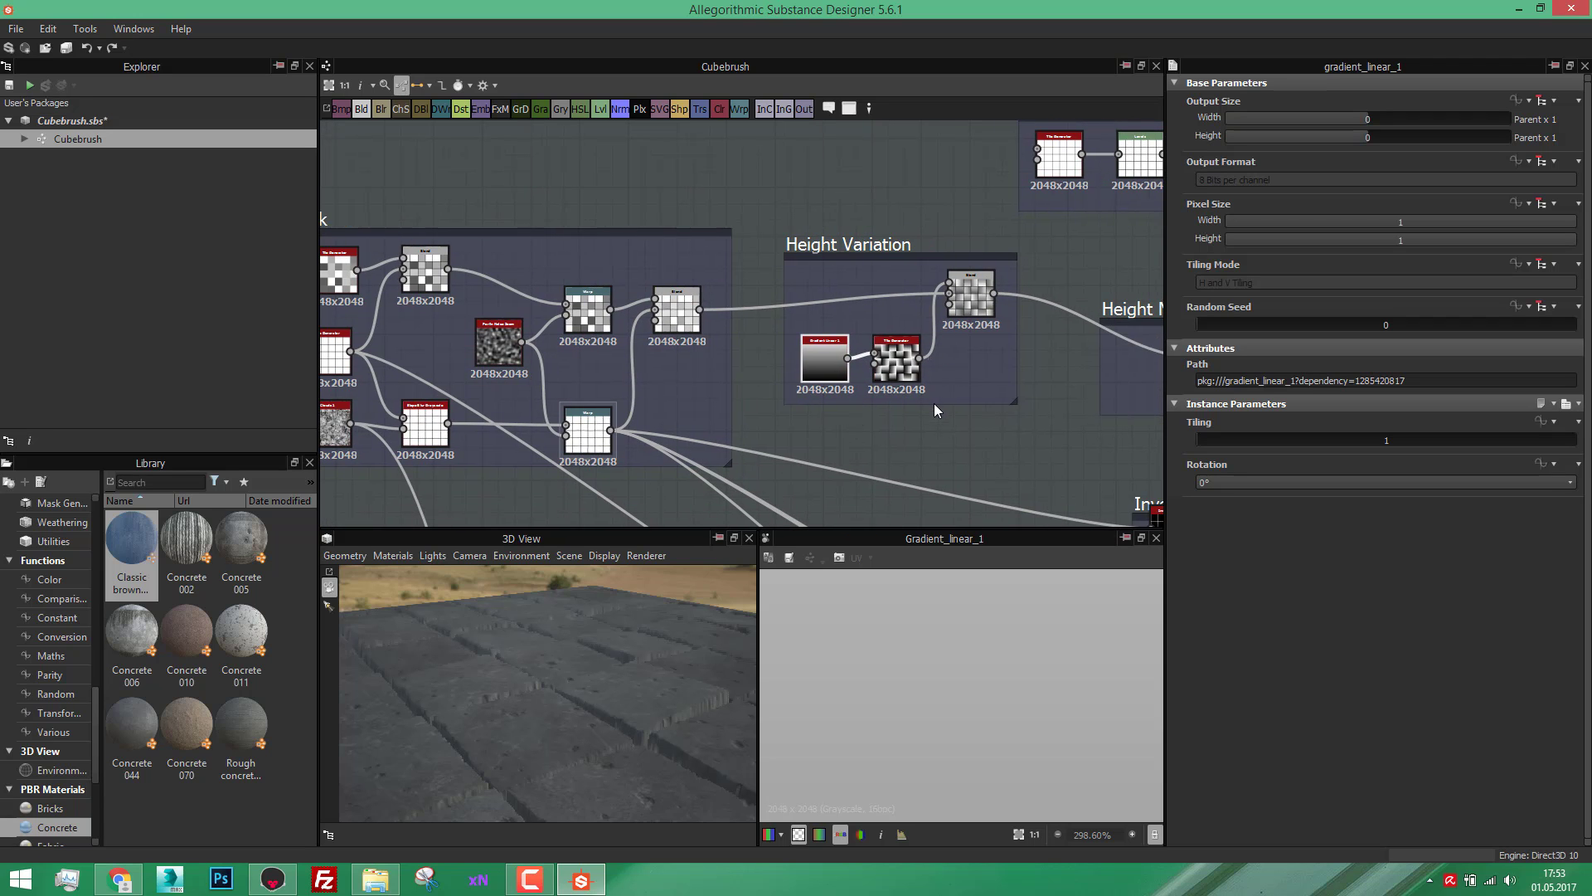
{"action": "scroll", "coordinate": [932, 412], "scroll_direction": "up", "scroll_amount": 4}
{"action": "scroll", "coordinate": [842, 300], "scroll_direction": "up", "scroll_amount": 4}
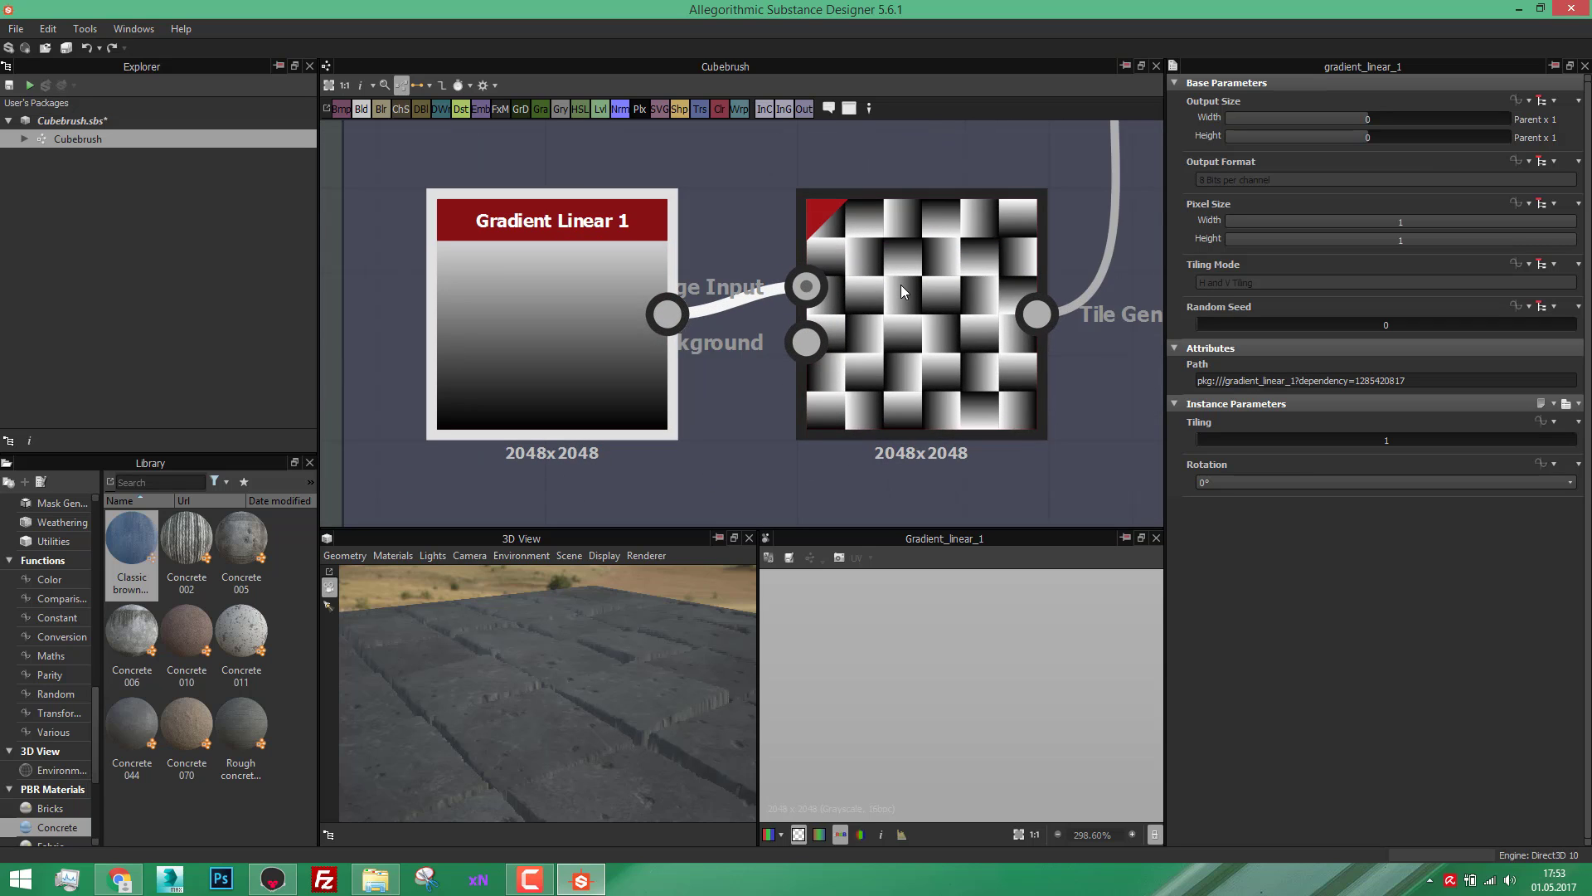
{"action": "left_click", "coordinate": [901, 286]}
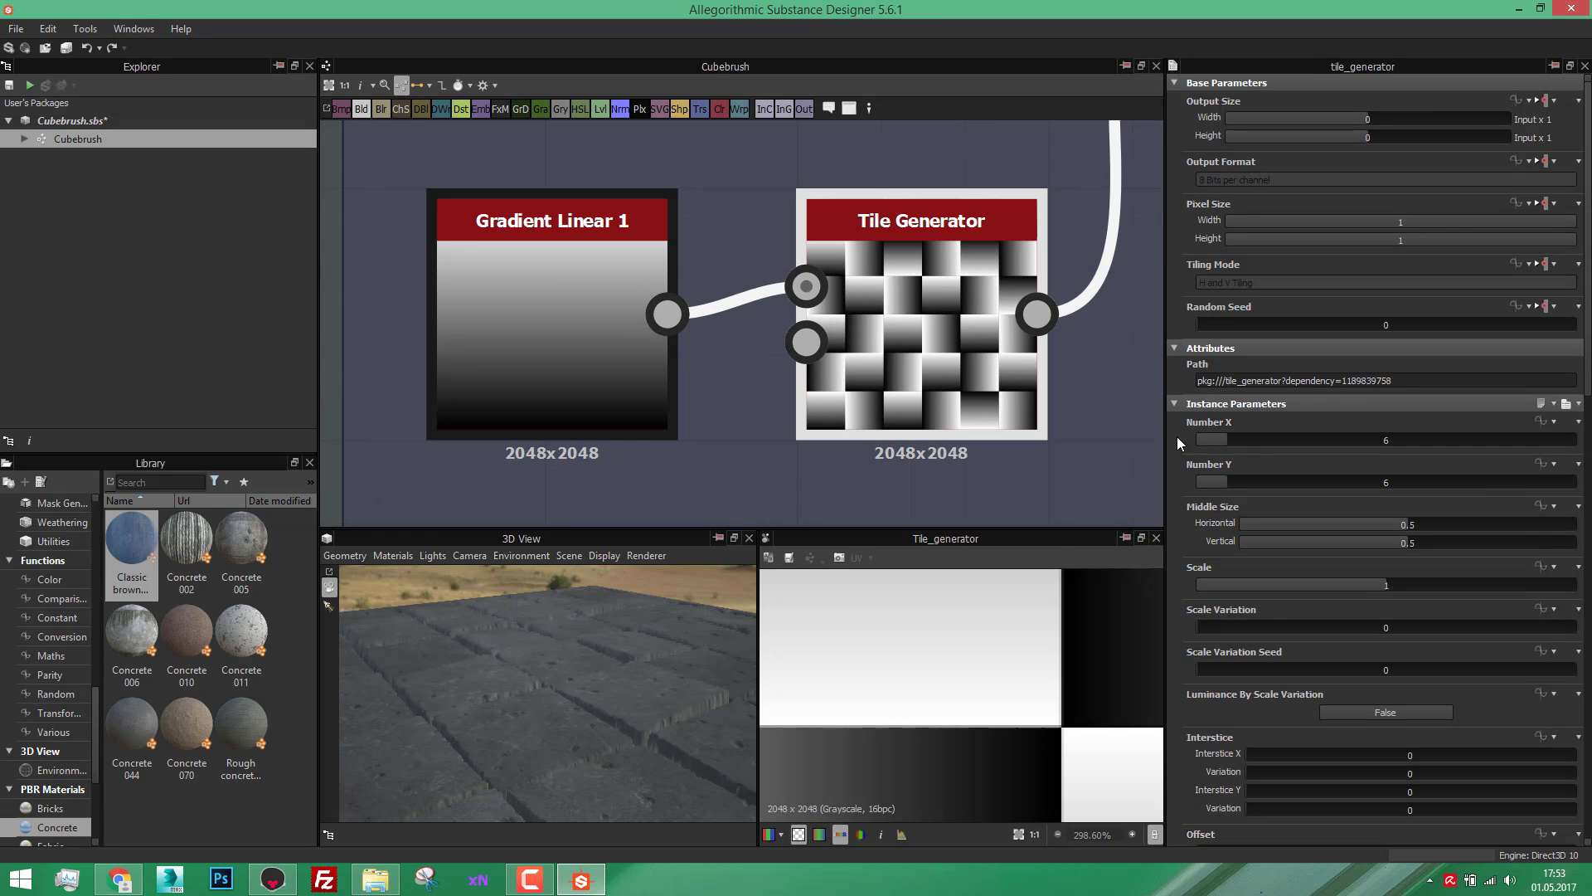
{"action": "scroll", "coordinate": [1174, 440], "scroll_direction": "down", "scroll_amount": 1}
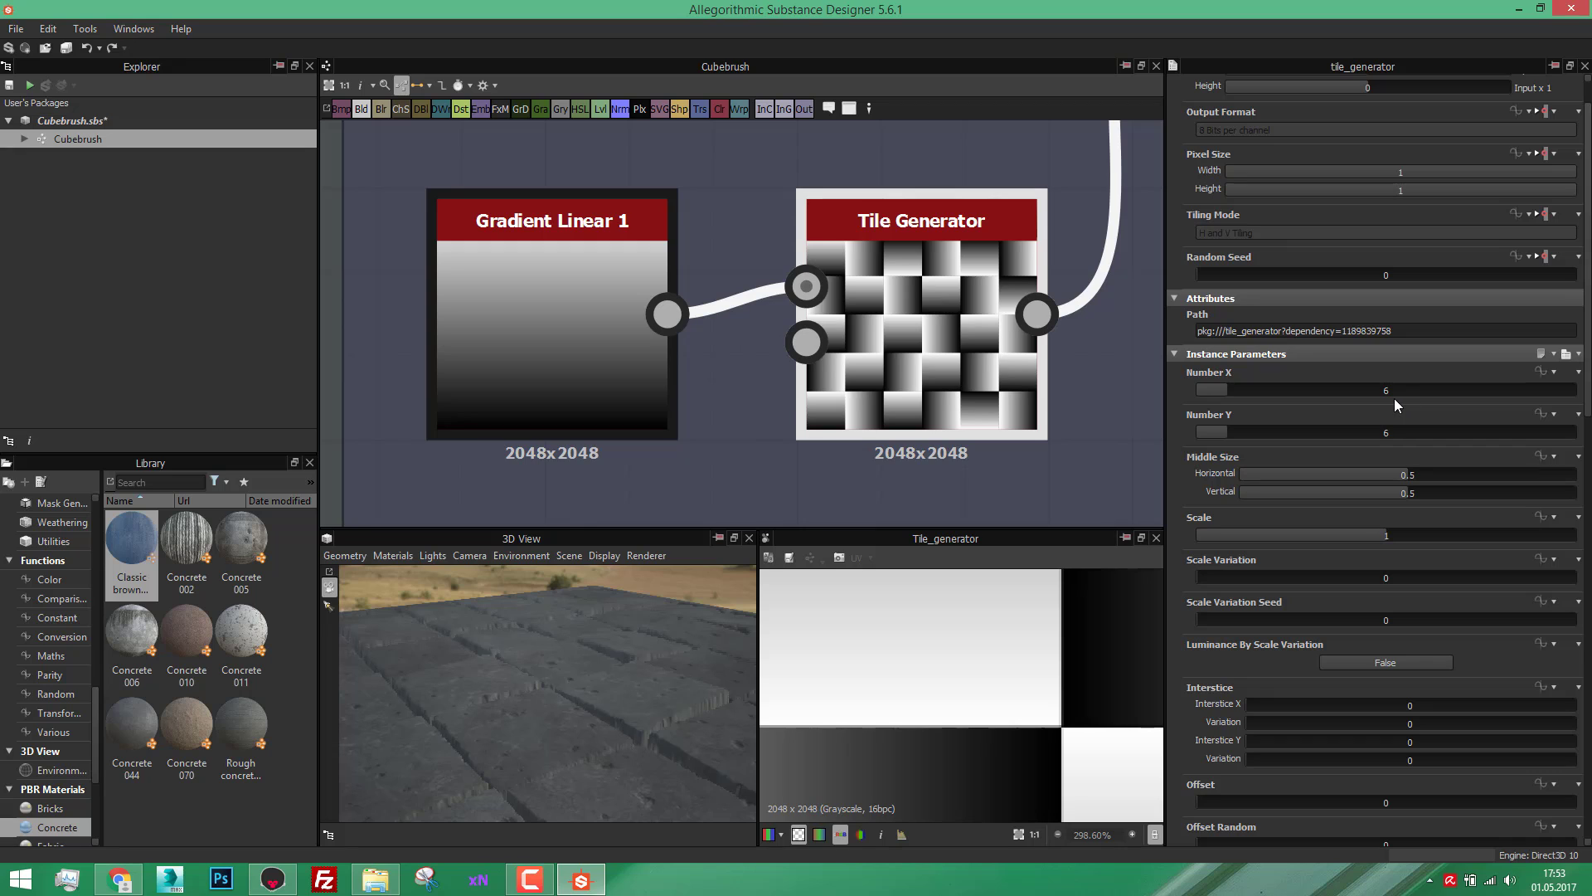
{"action": "scroll", "coordinate": [1195, 457], "scroll_direction": "down", "scroll_amount": 1}
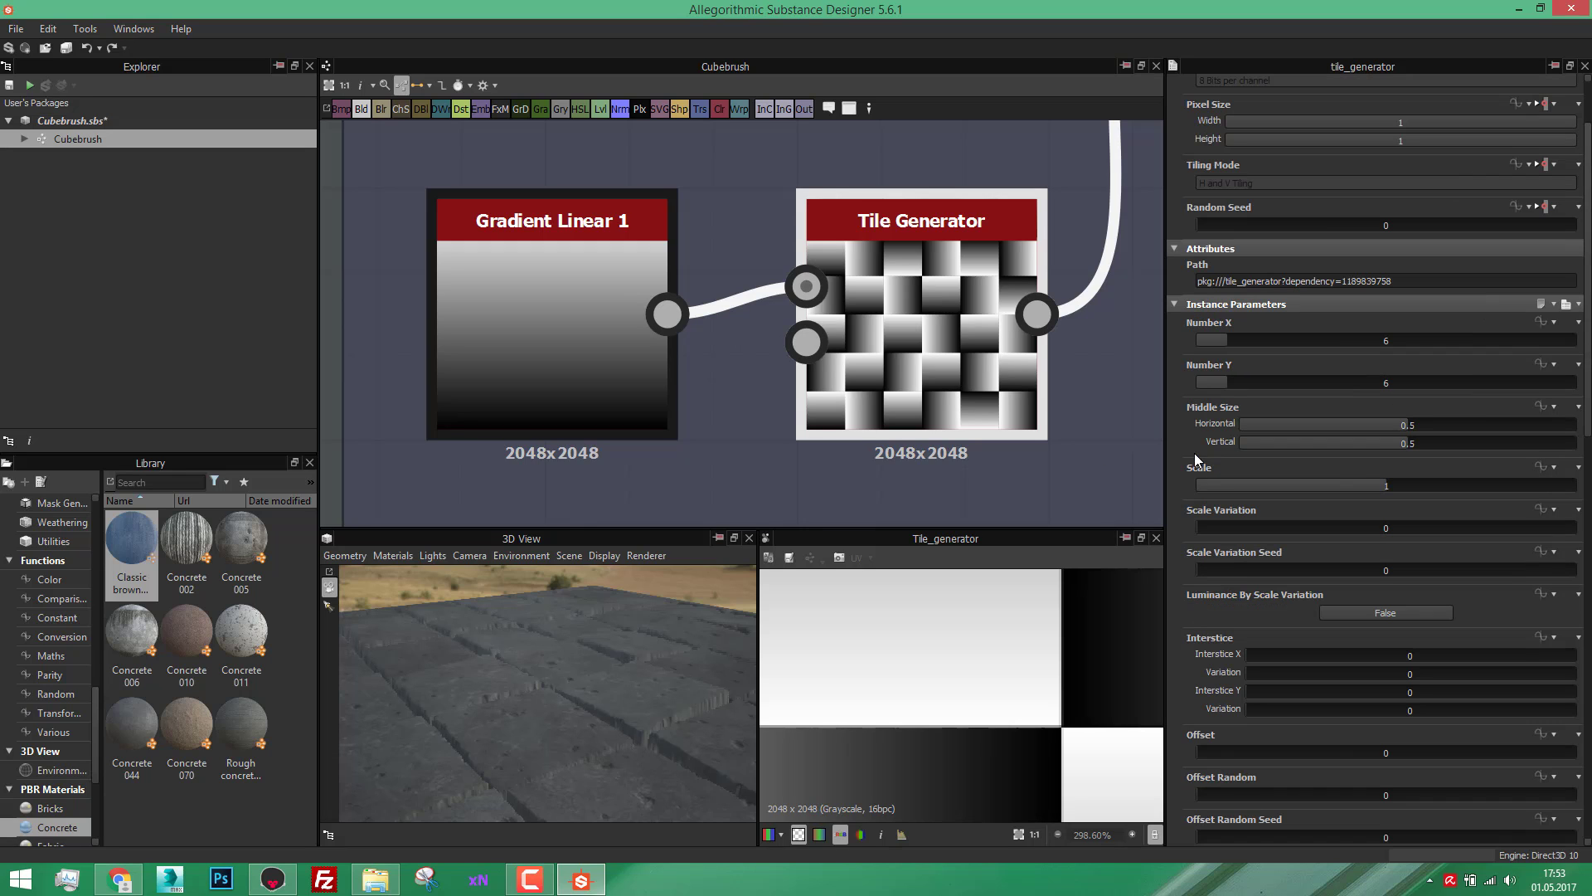
{"action": "scroll", "coordinate": [1320, 486], "scroll_direction": "down", "scroll_amount": 2}
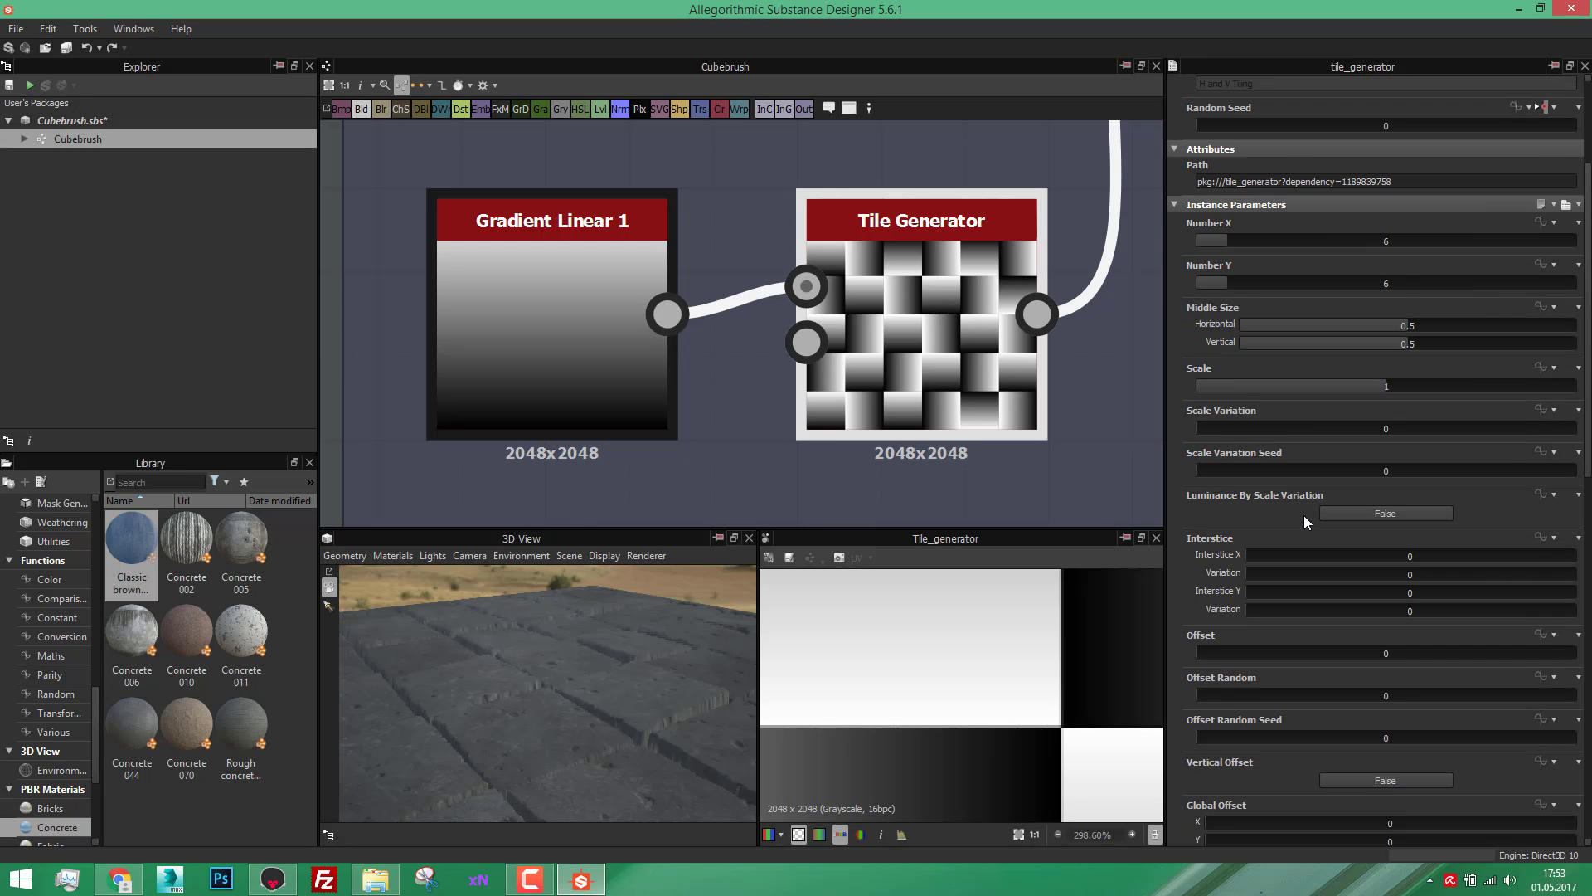
Step: Examine the Tile Generator's Pattern Type, Image Input Filtering, Fixed Rotation and Fixed Rotation Random settings
{"action": "scroll", "coordinate": [1303, 515], "scroll_direction": "down", "scroll_amount": 2}
{"action": "scroll", "coordinate": [1181, 509], "scroll_direction": "down", "scroll_amount": 4}
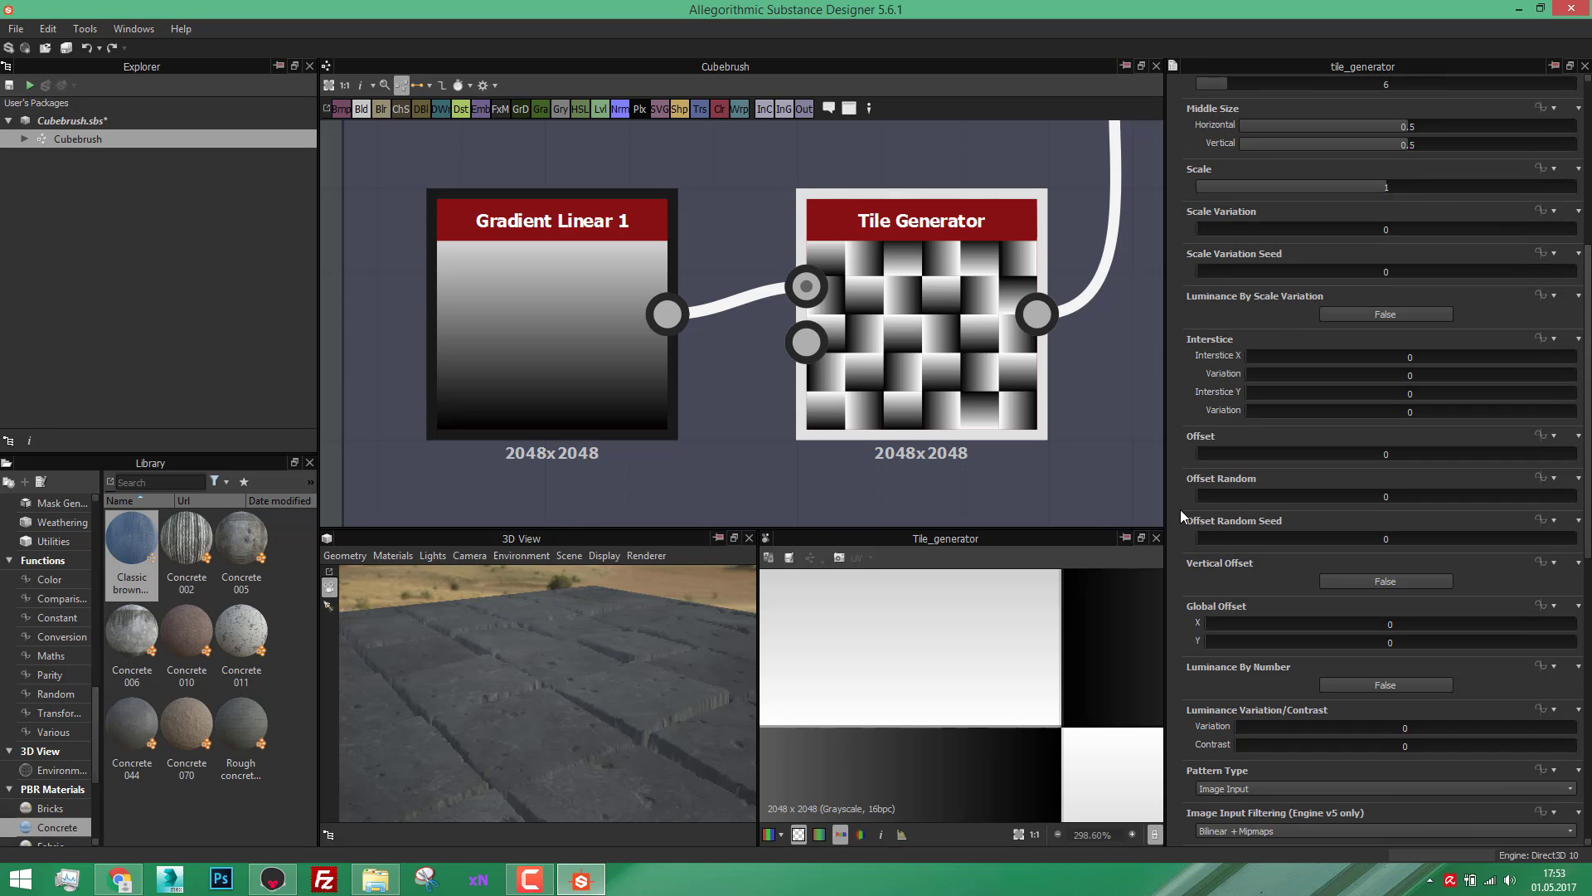
{"action": "scroll", "coordinate": [1176, 509], "scroll_direction": "down", "scroll_amount": 1}
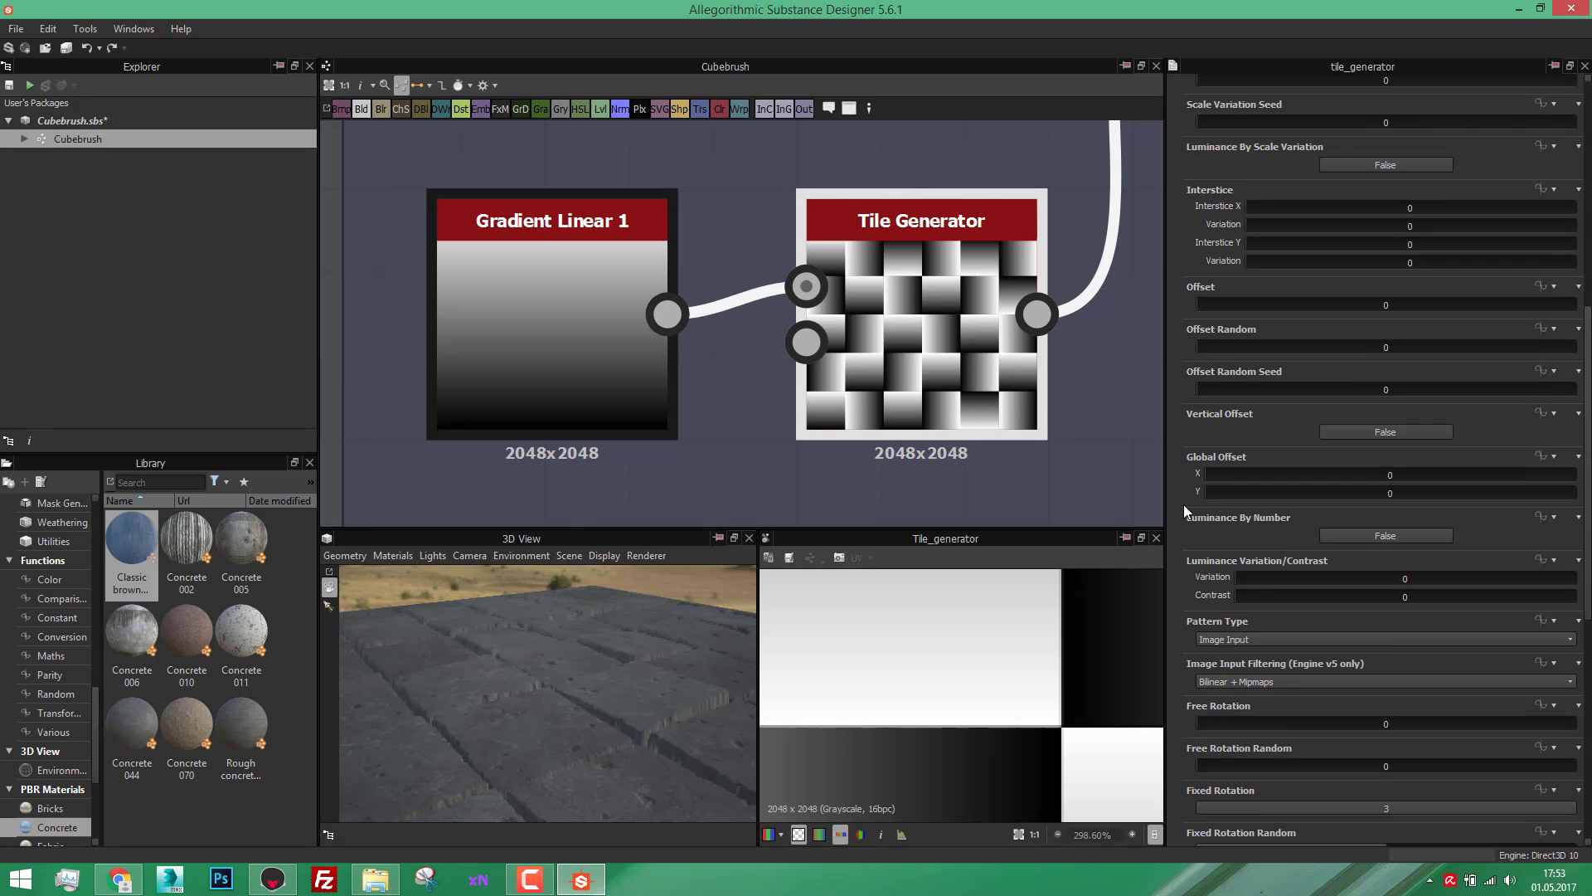
{"action": "scroll", "coordinate": [1182, 505], "scroll_direction": "down", "scroll_amount": 1}
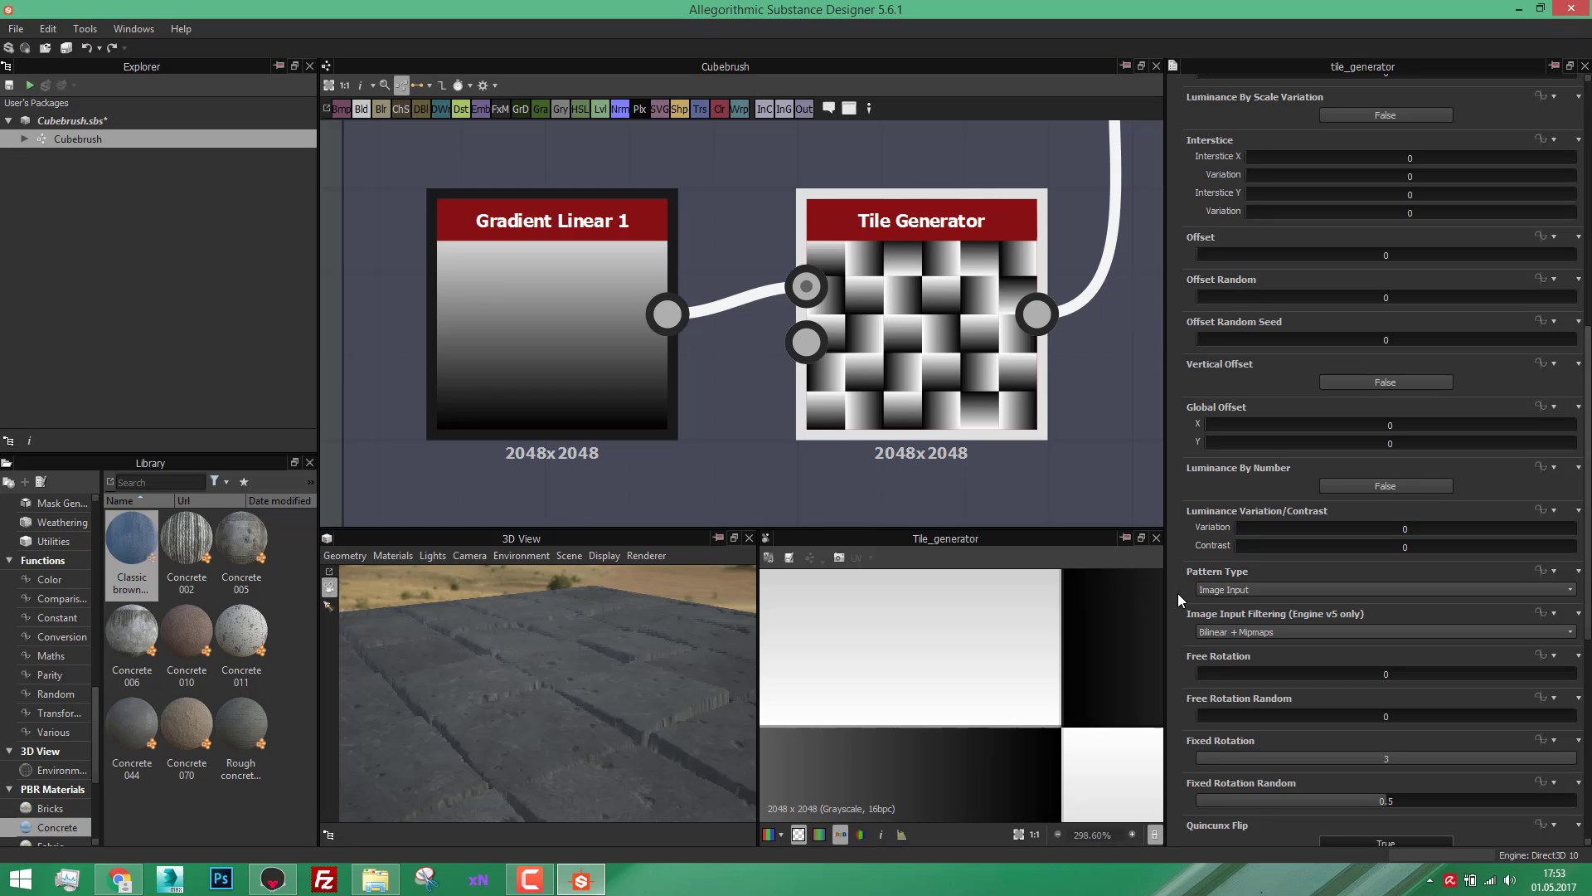
{"action": "scroll", "coordinate": [1181, 605], "scroll_direction": "down", "scroll_amount": 1}
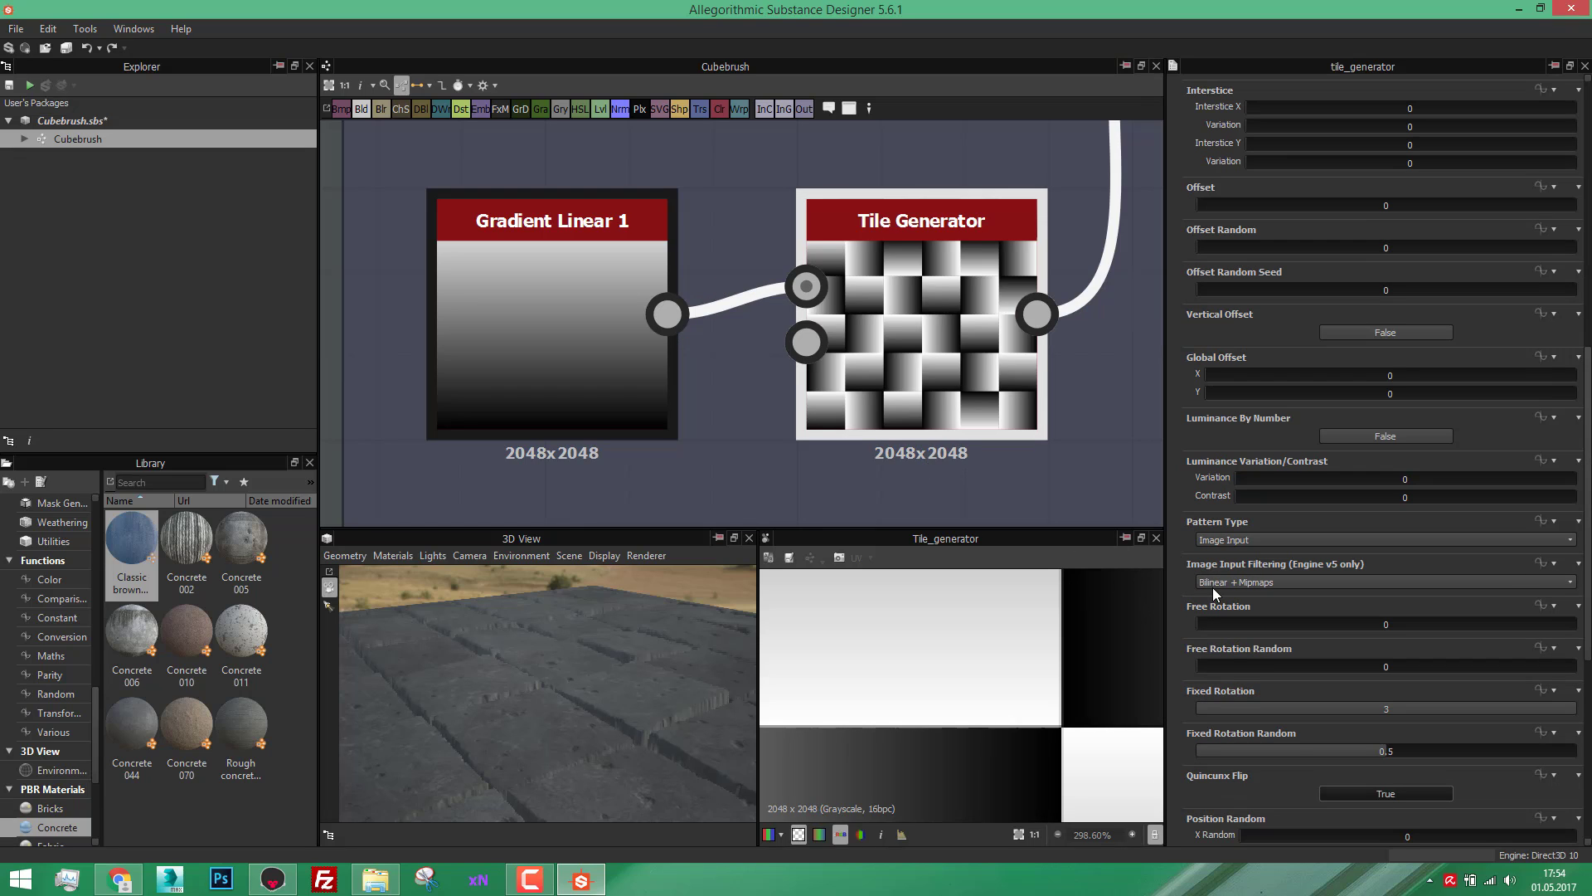
{"action": "scroll", "coordinate": [1187, 684], "scroll_direction": "down", "scroll_amount": 1}
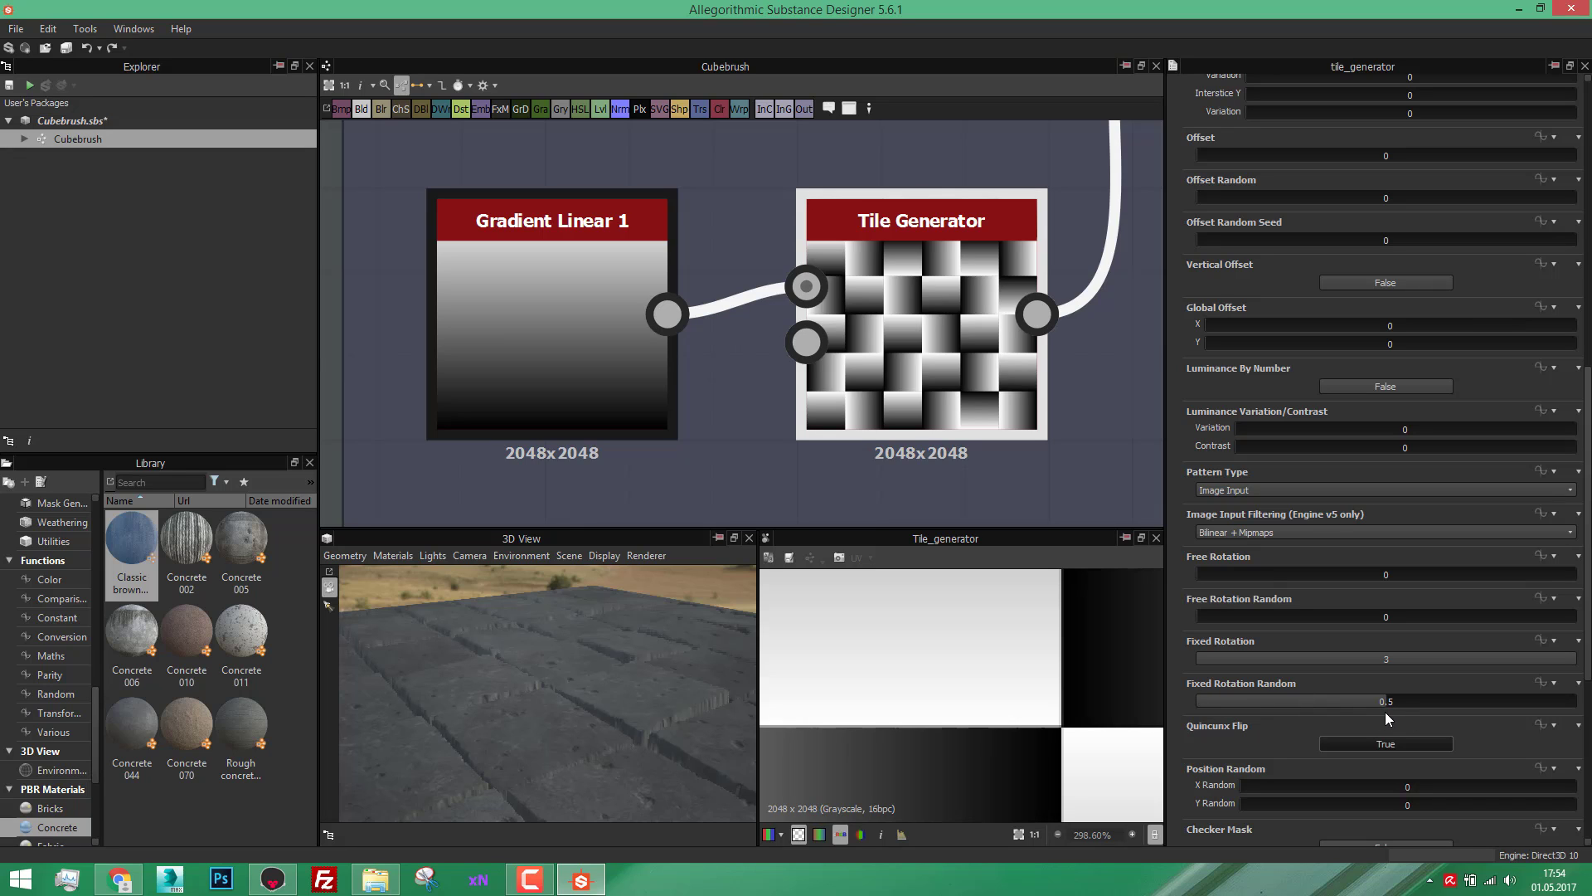
Step: Turn the Tile Generator's Quincunx Flip off to compare the whole gradient pattern in the 2D view, and turn it back on
{"action": "scroll", "coordinate": [954, 643], "scroll_direction": "down", "scroll_amount": 15}
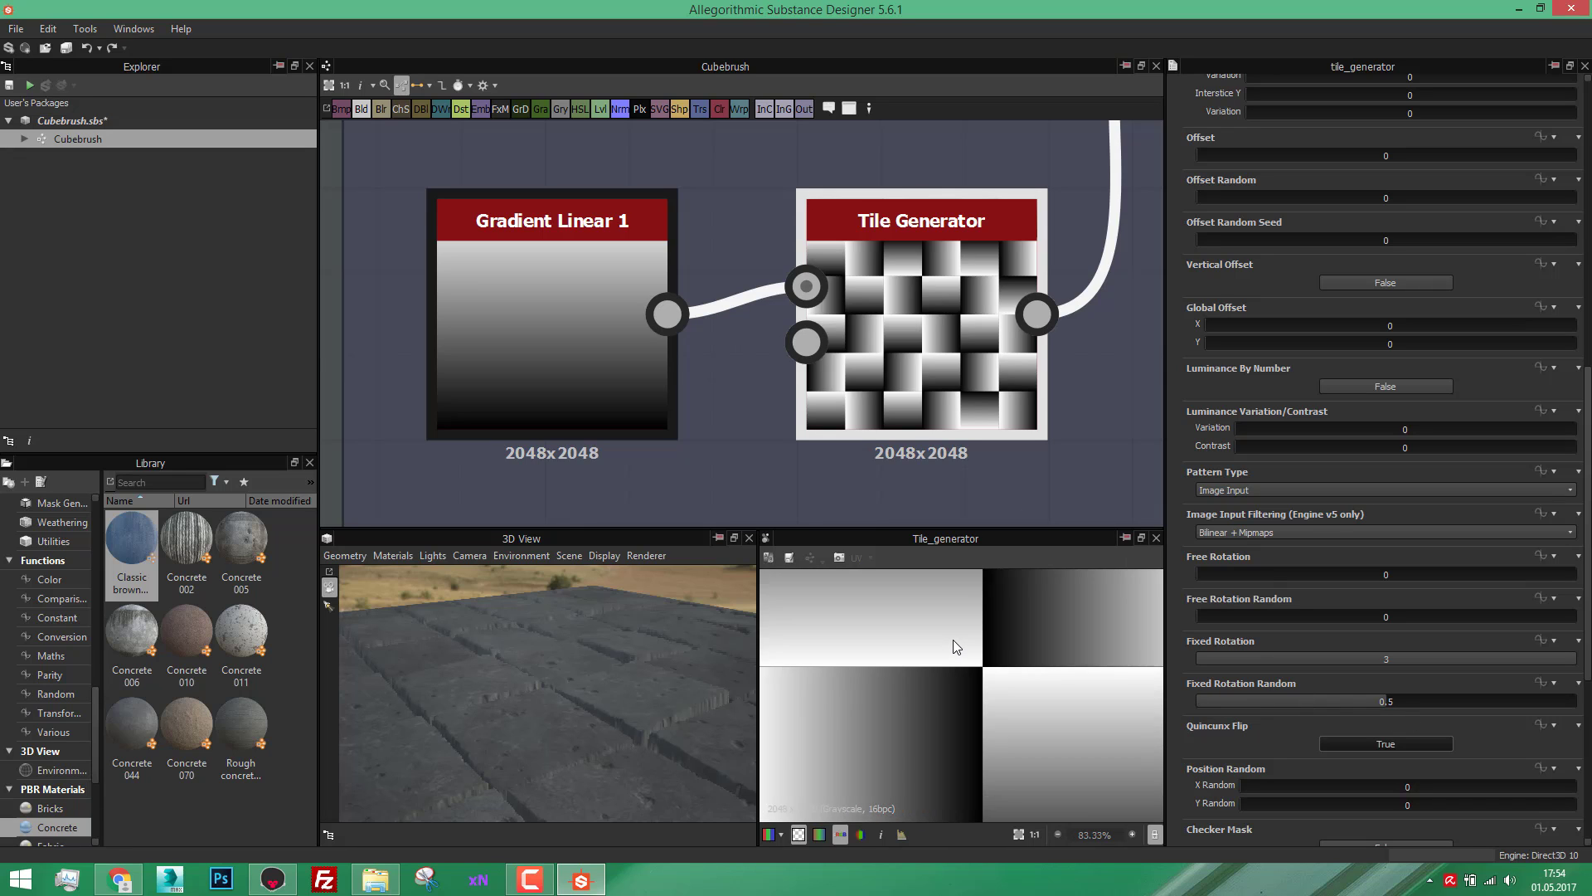
{"action": "scroll", "coordinate": [996, 622], "scroll_direction": "up", "scroll_amount": 3}
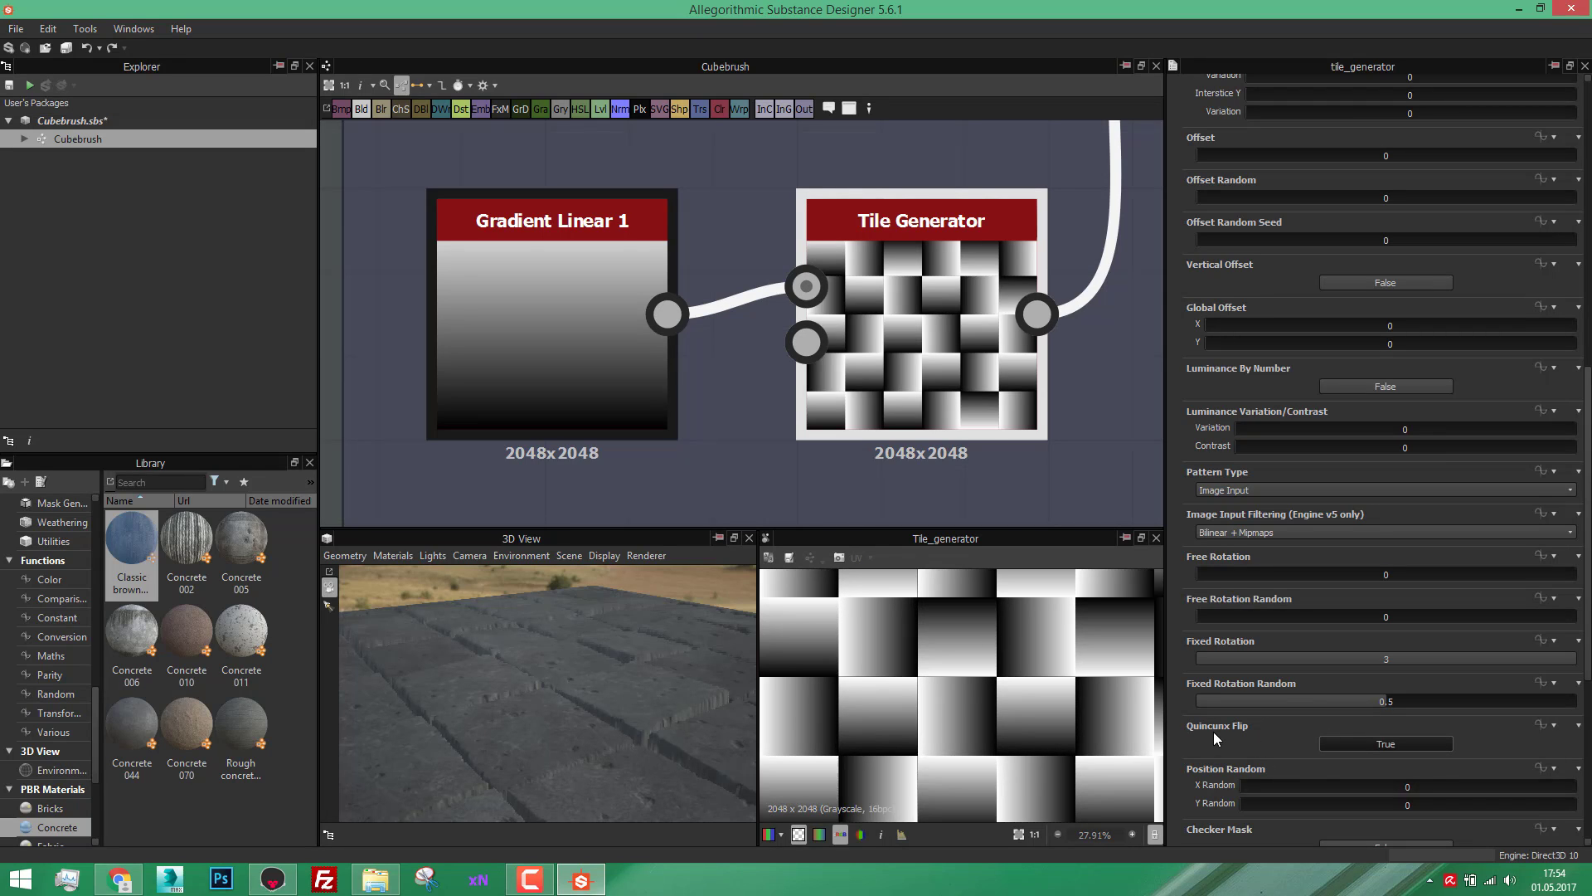
{"action": "left_click", "coordinate": [1411, 748]}
{"action": "scroll", "coordinate": [1056, 655], "scroll_direction": "down", "scroll_amount": 5}
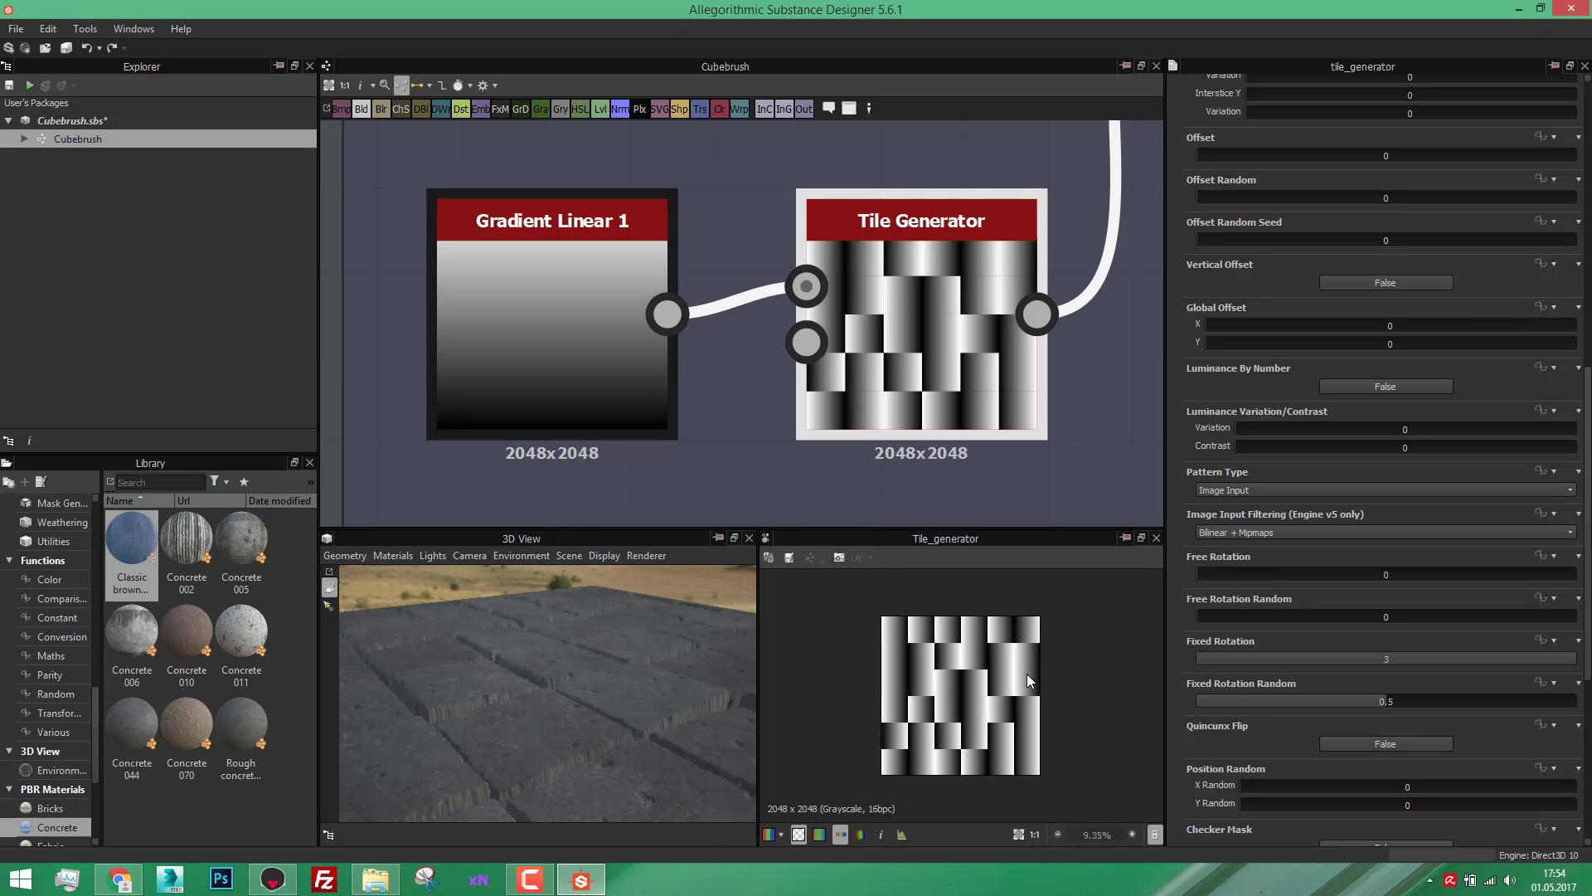
{"action": "scroll", "coordinate": [1029, 680], "scroll_direction": "up", "scroll_amount": 2}
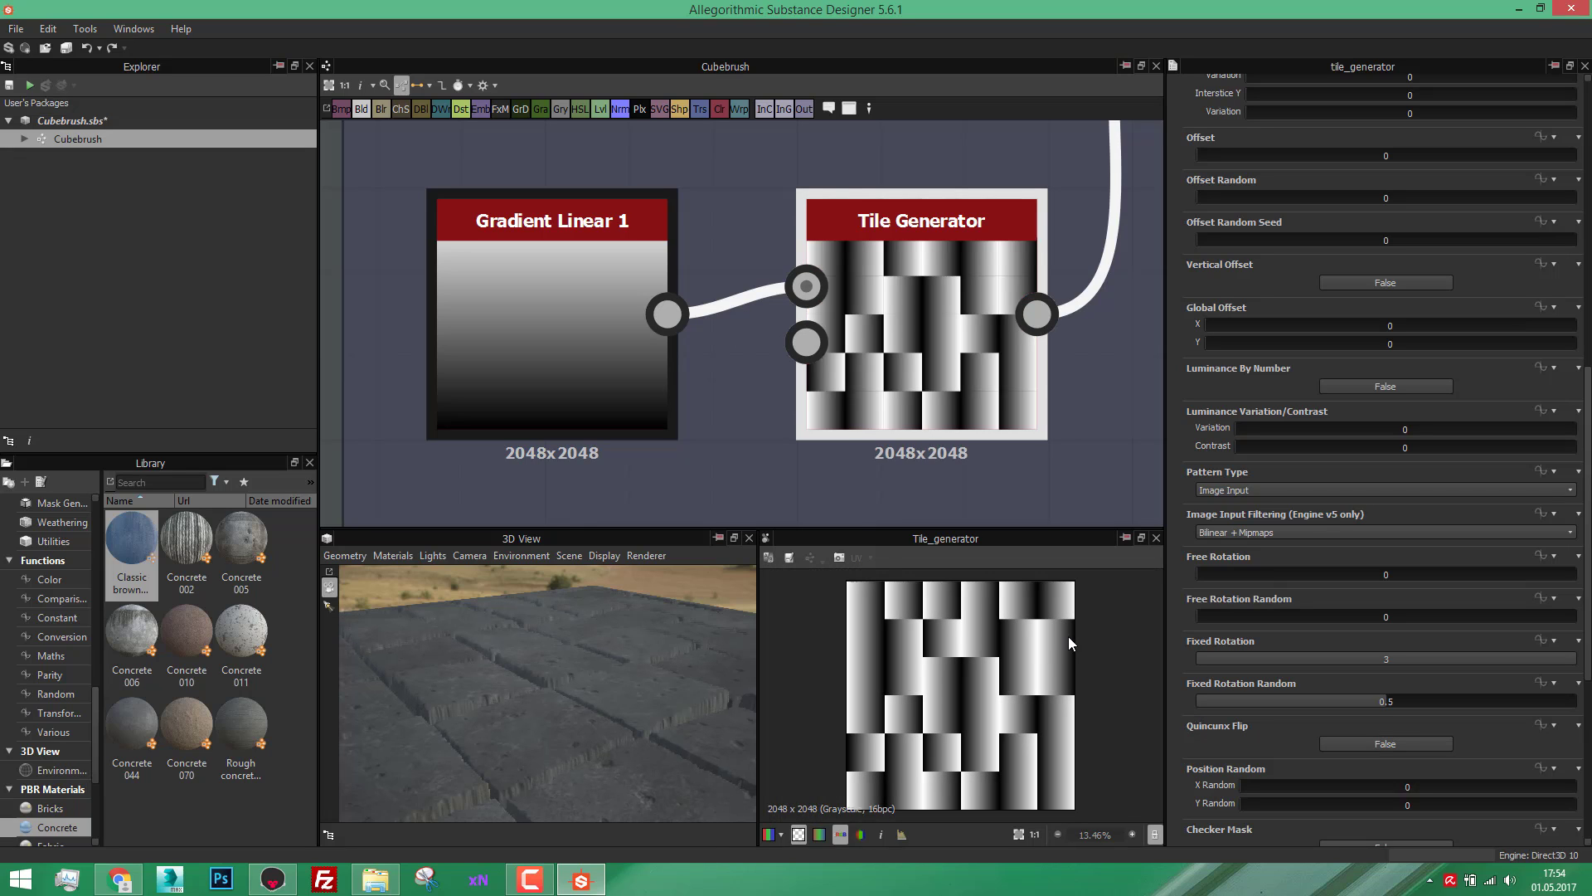
{"action": "scroll", "coordinate": [974, 643], "scroll_direction": "down", "scroll_amount": 1}
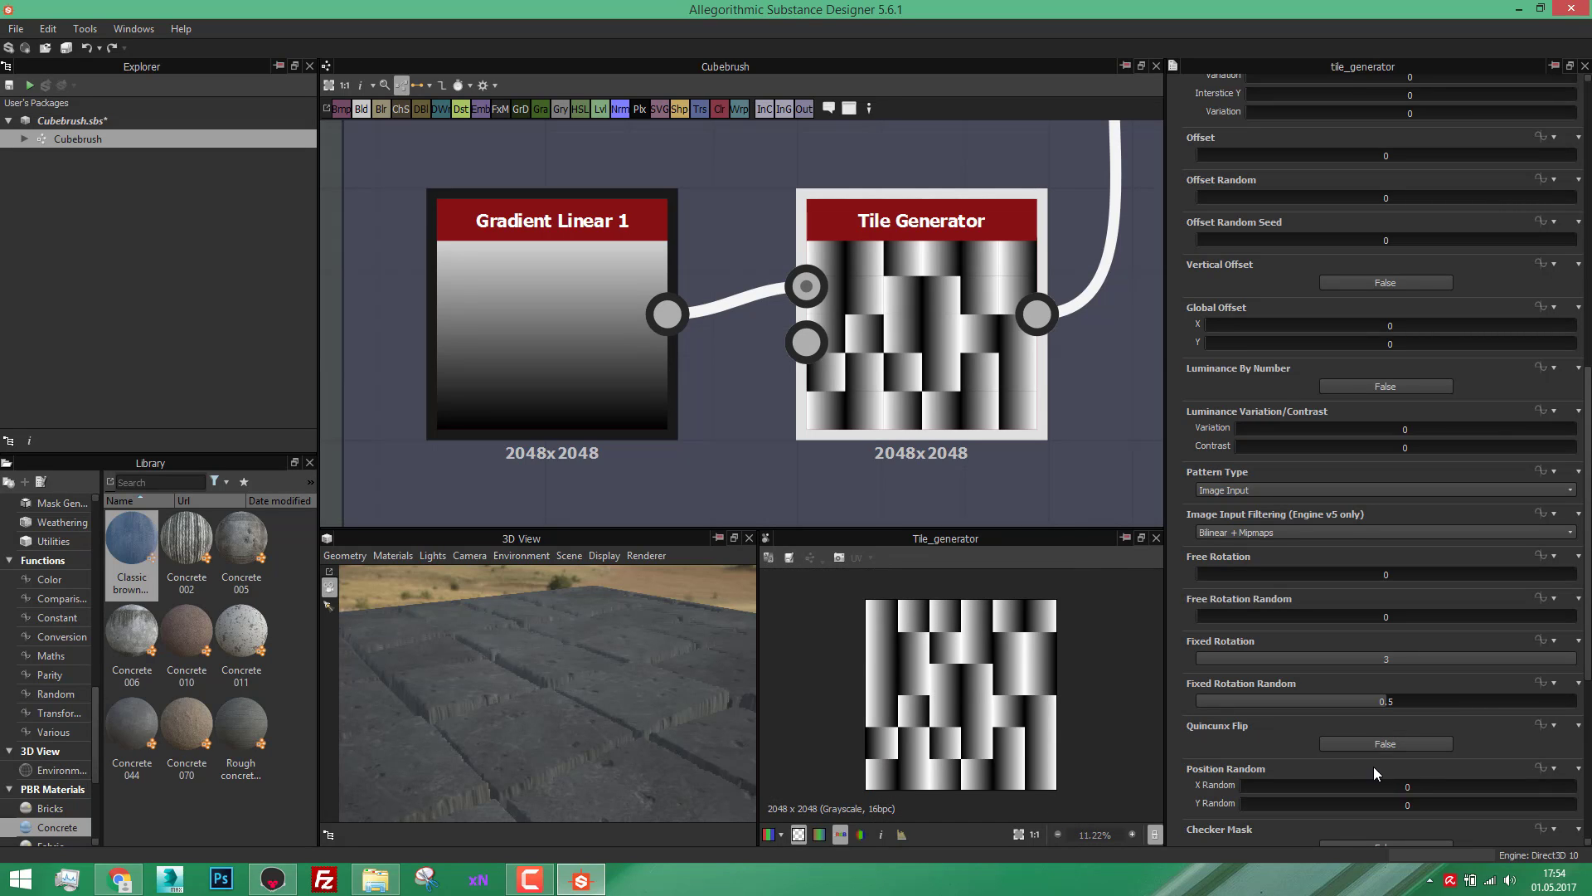
{"action": "left_click", "coordinate": [1400, 743]}
Step: Examine the Tile Generator's remaining parameters, from Position Random and the masks to Blending Mode and Reverse Rendering Order
{"action": "scroll", "coordinate": [1231, 736], "scroll_direction": "down", "scroll_amount": 1}
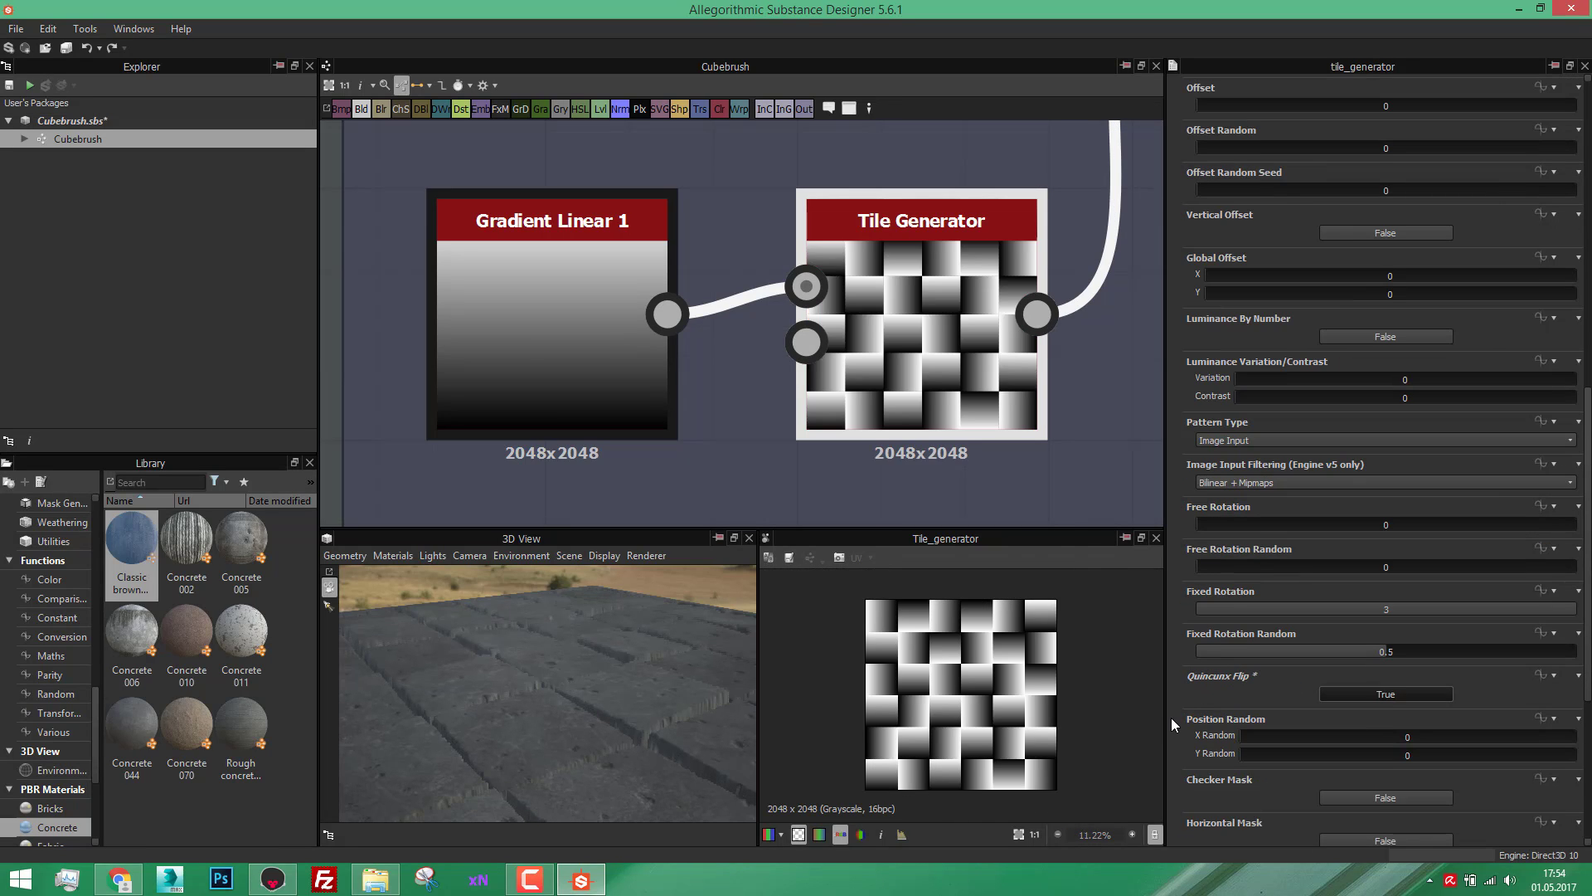
{"action": "scroll", "coordinate": [1181, 700], "scroll_direction": "down", "scroll_amount": 2}
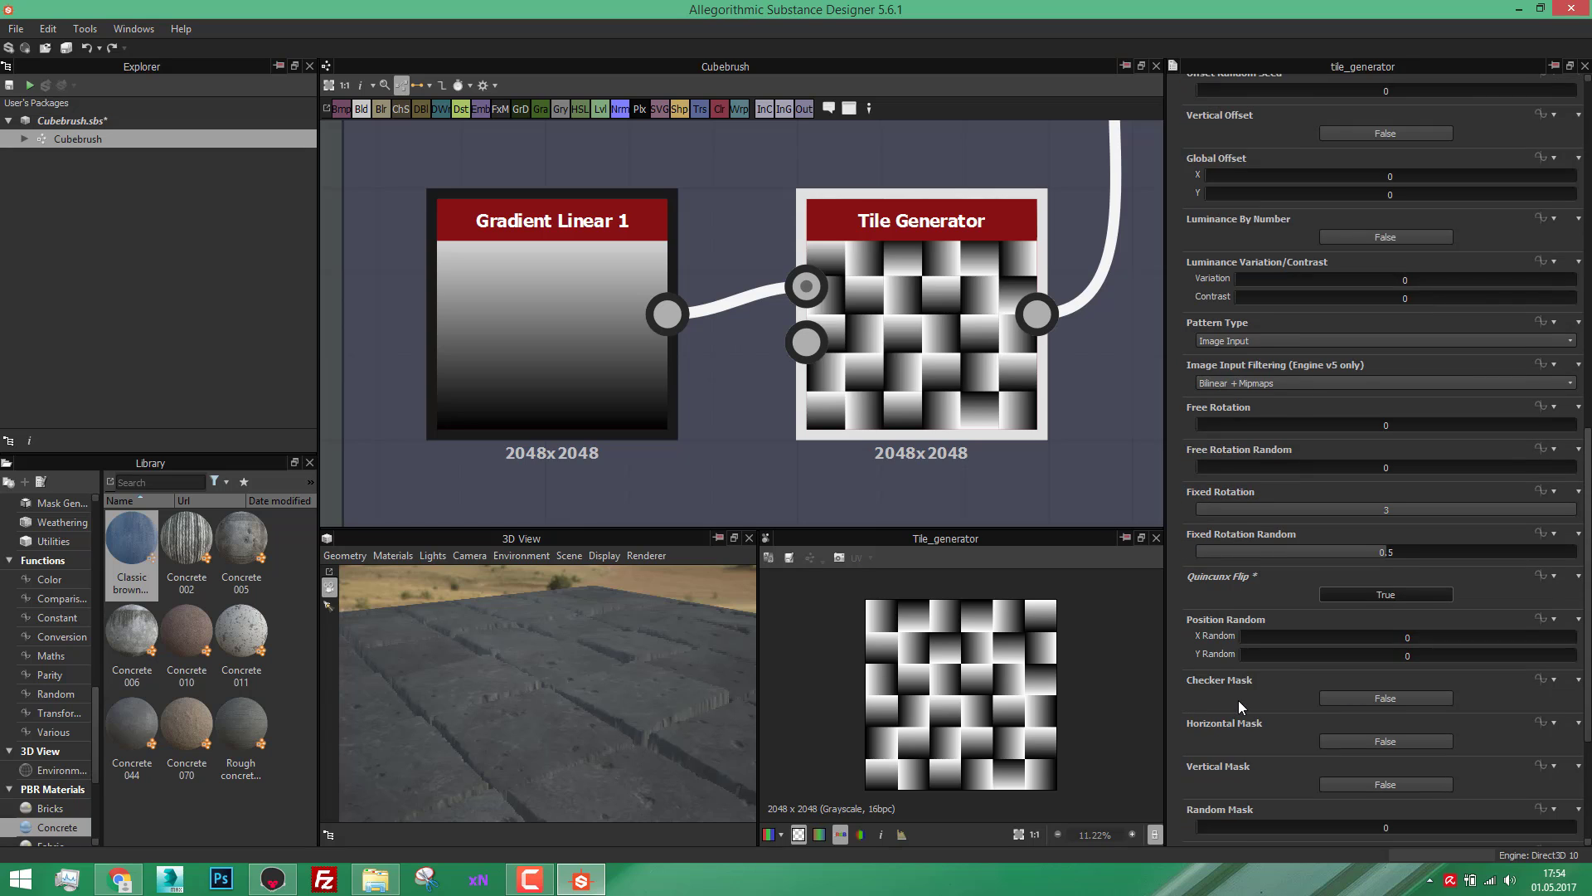
{"action": "scroll", "coordinate": [1182, 696], "scroll_direction": "down", "scroll_amount": 5}
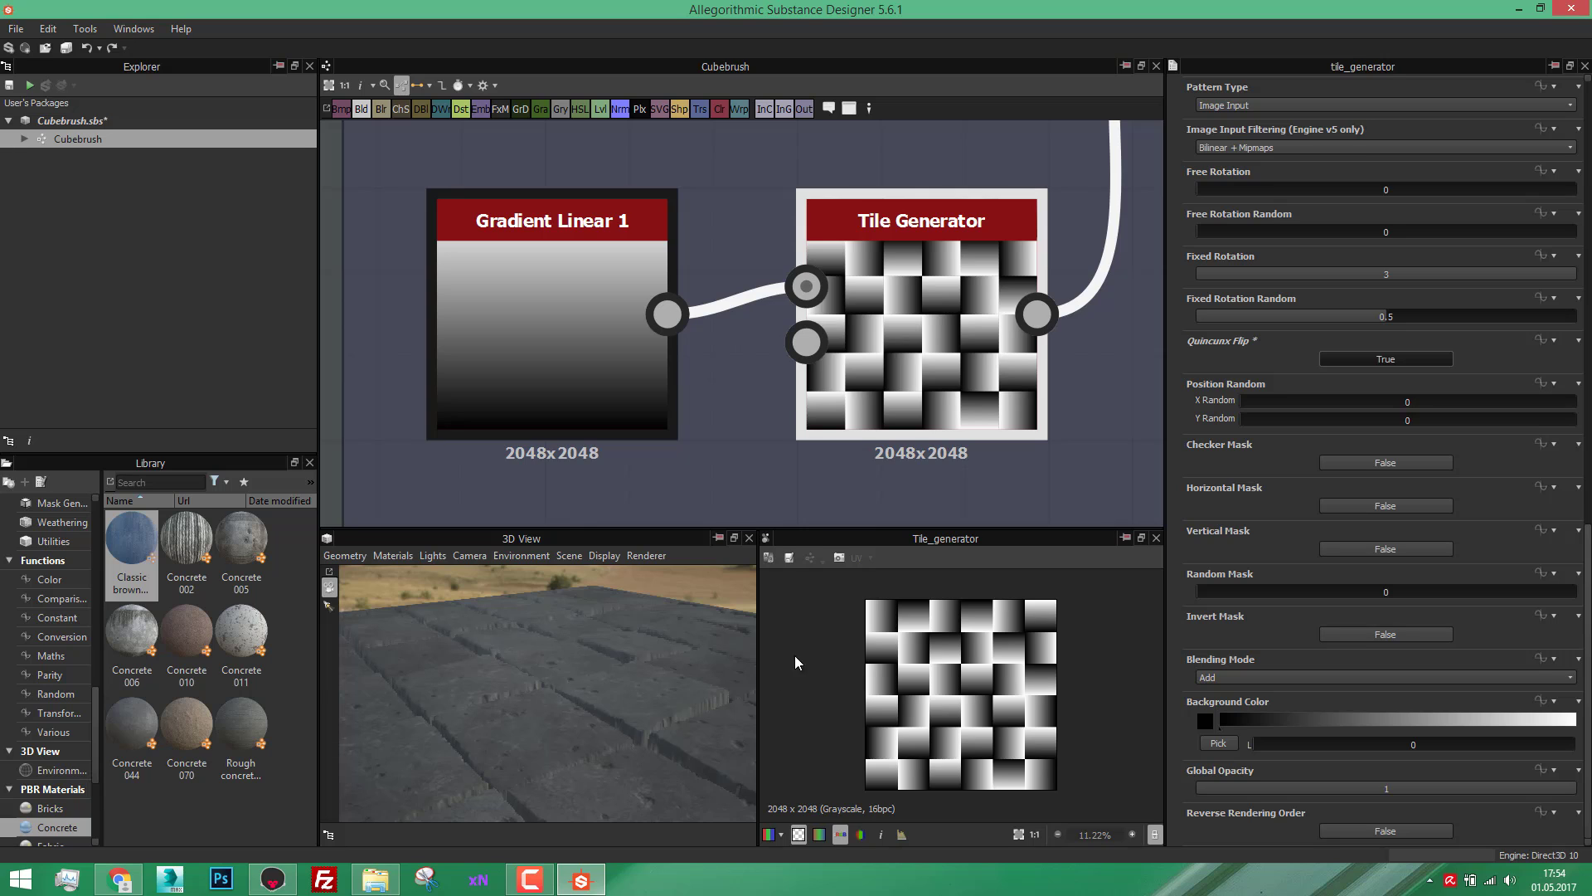
{"action": "scroll", "coordinate": [837, 431], "scroll_direction": "down", "scroll_amount": 5}
Step: Try the Height Variation Blend node's opacity at 0 and 0.61, check the tile heights in the 3D view, and restore 0.5
{"action": "left_click", "coordinate": [1008, 259]}
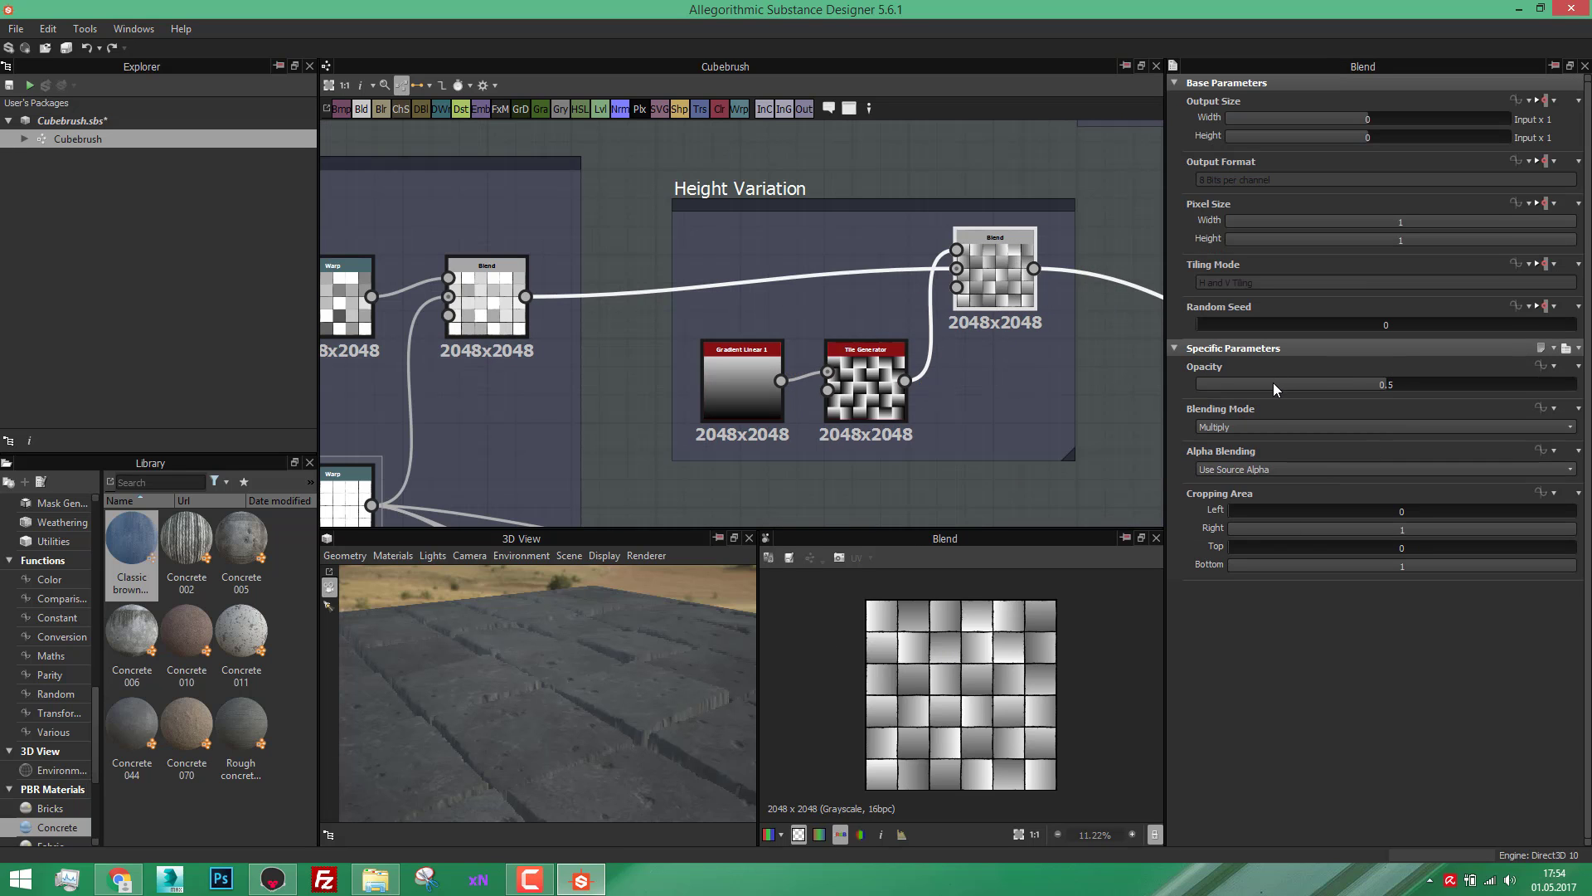
{"action": "left_click_drag", "start_coordinate": [1272, 383], "coordinate": [1098, 380]}
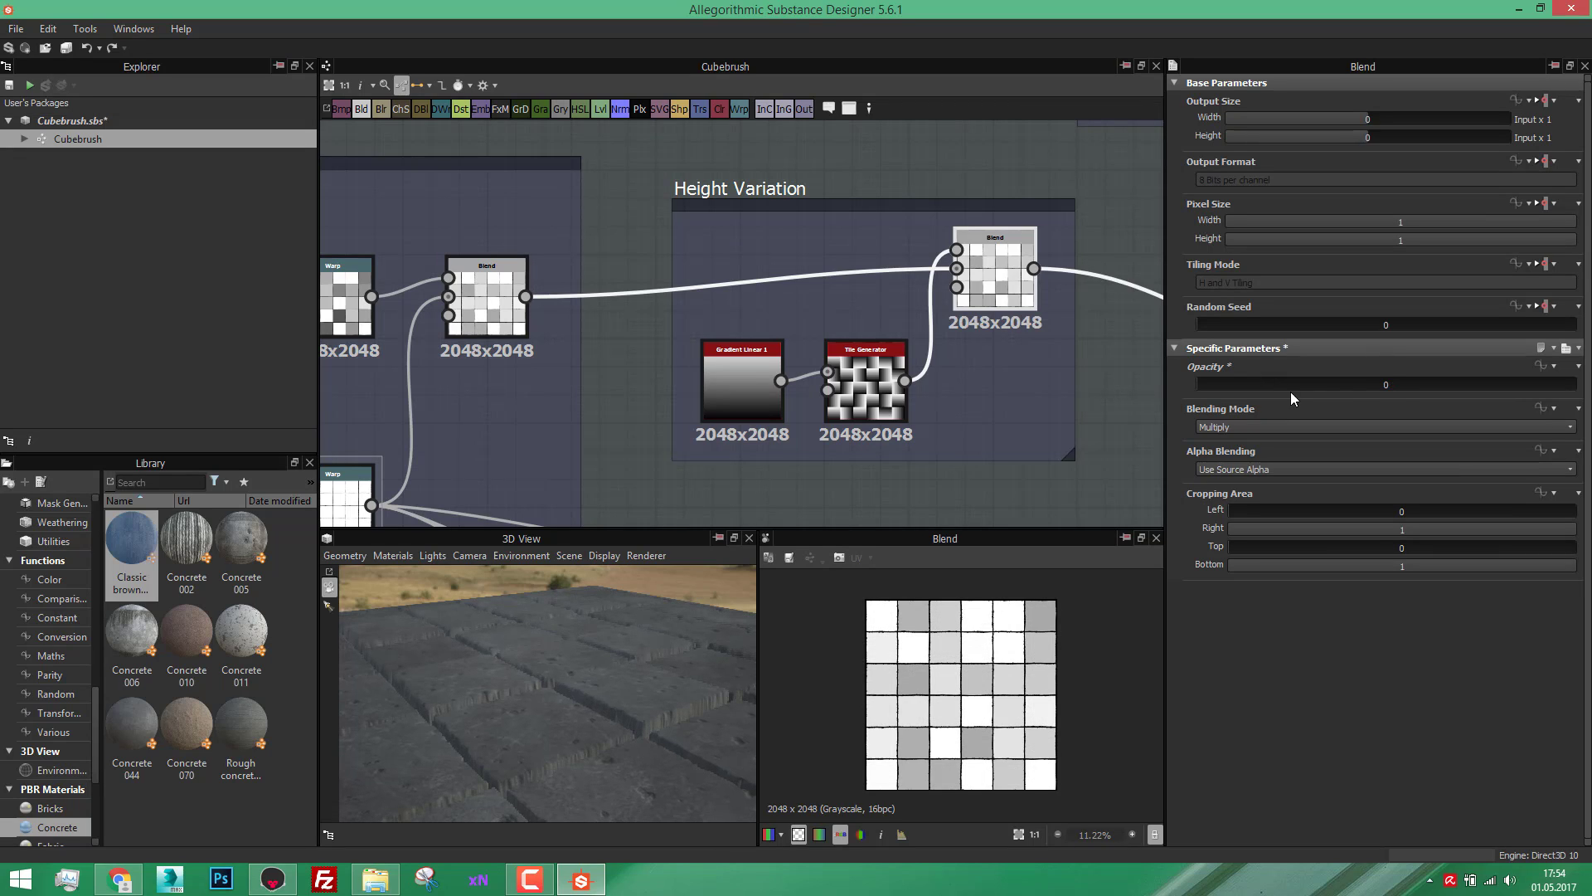
{"action": "left_click_drag", "start_coordinate": [1292, 390], "coordinate": [1428, 385]}
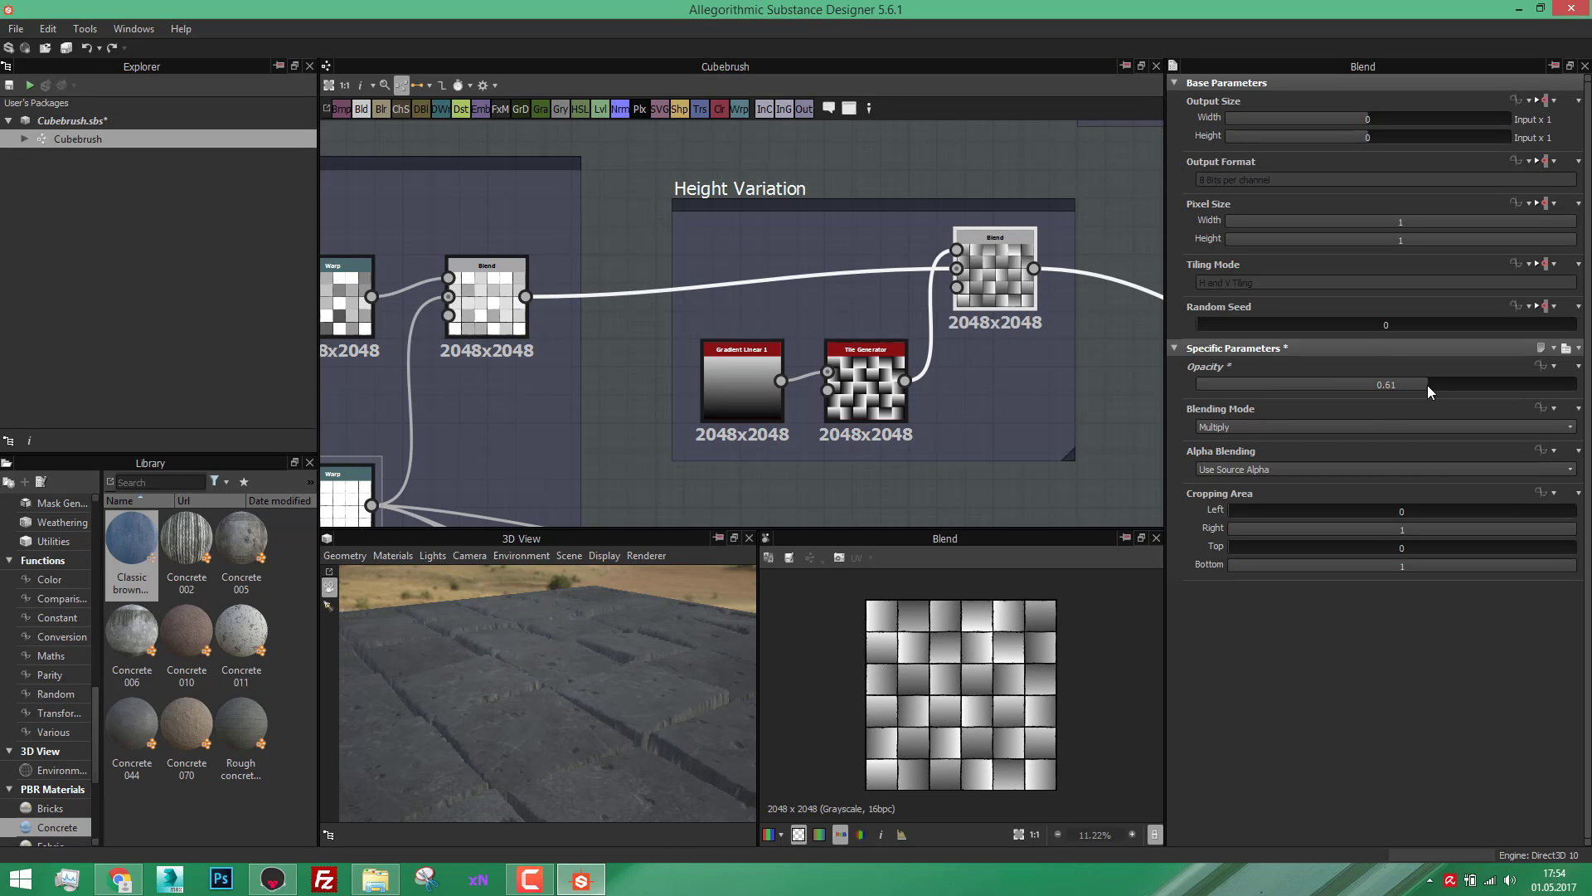
{"action": "scroll", "coordinate": [695, 703], "scroll_direction": "up", "scroll_amount": 4}
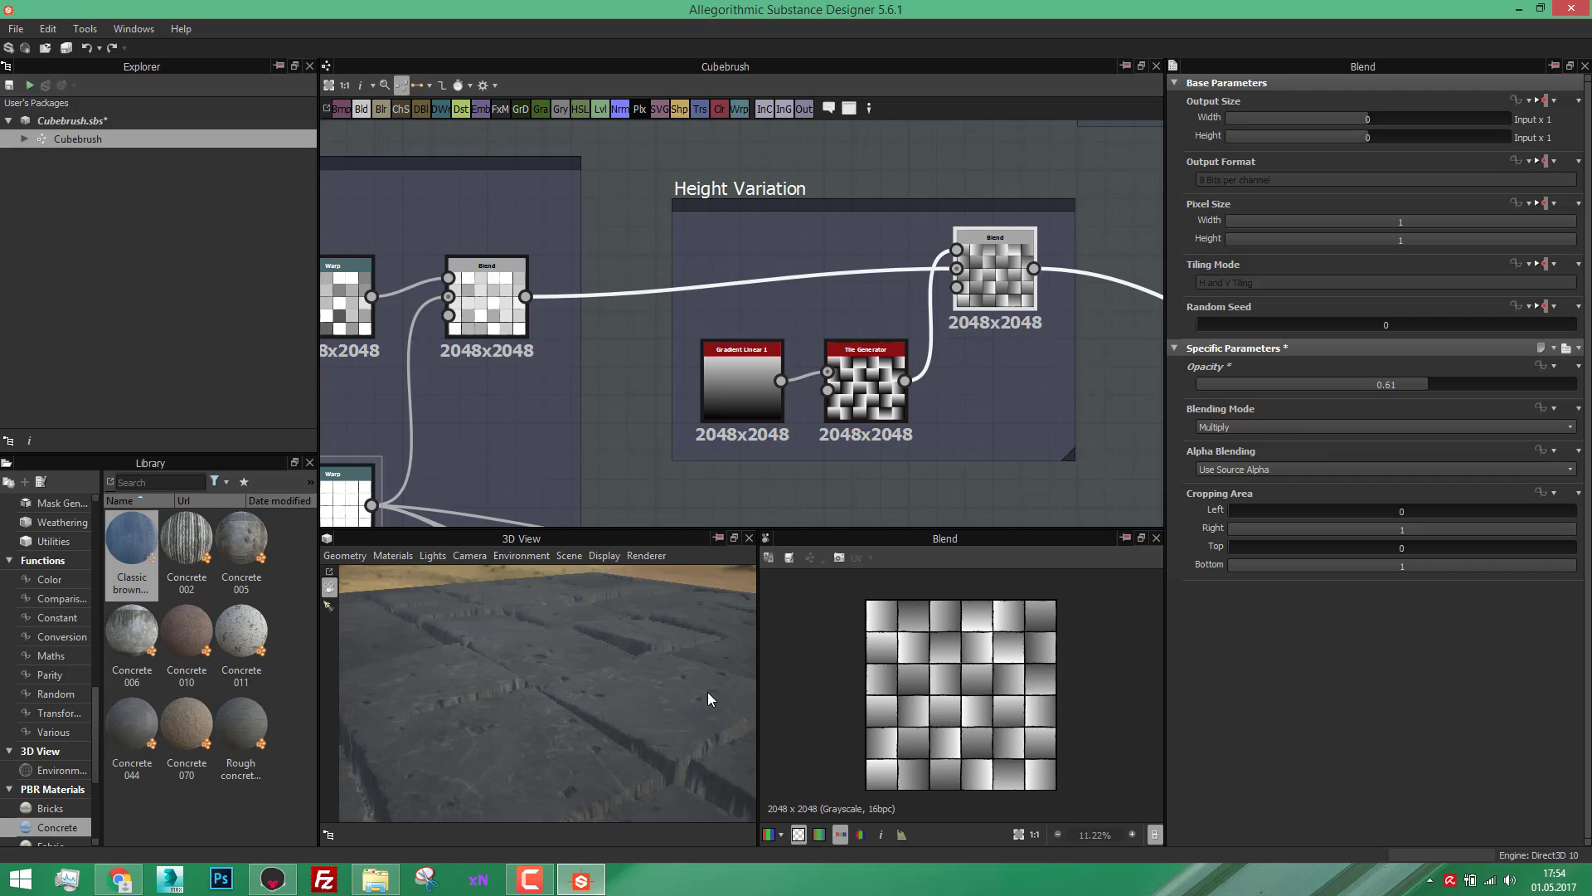
{"action": "middle_click_drag", "start_coordinate": [709, 692], "coordinate": [496, 707]}
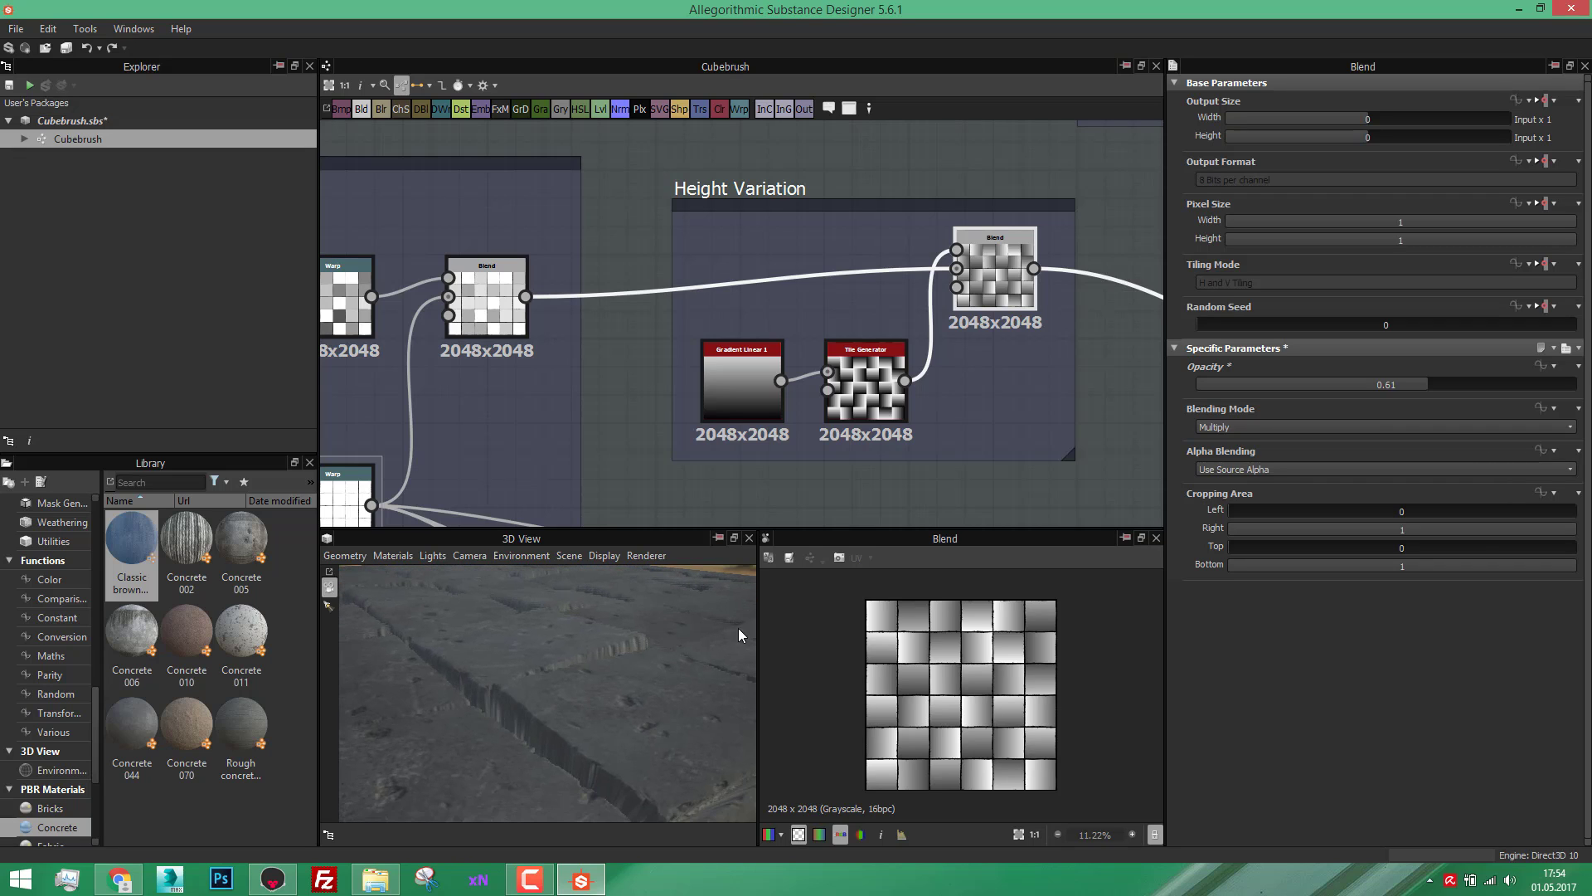
{"action": "left_click", "coordinate": [1389, 386]}
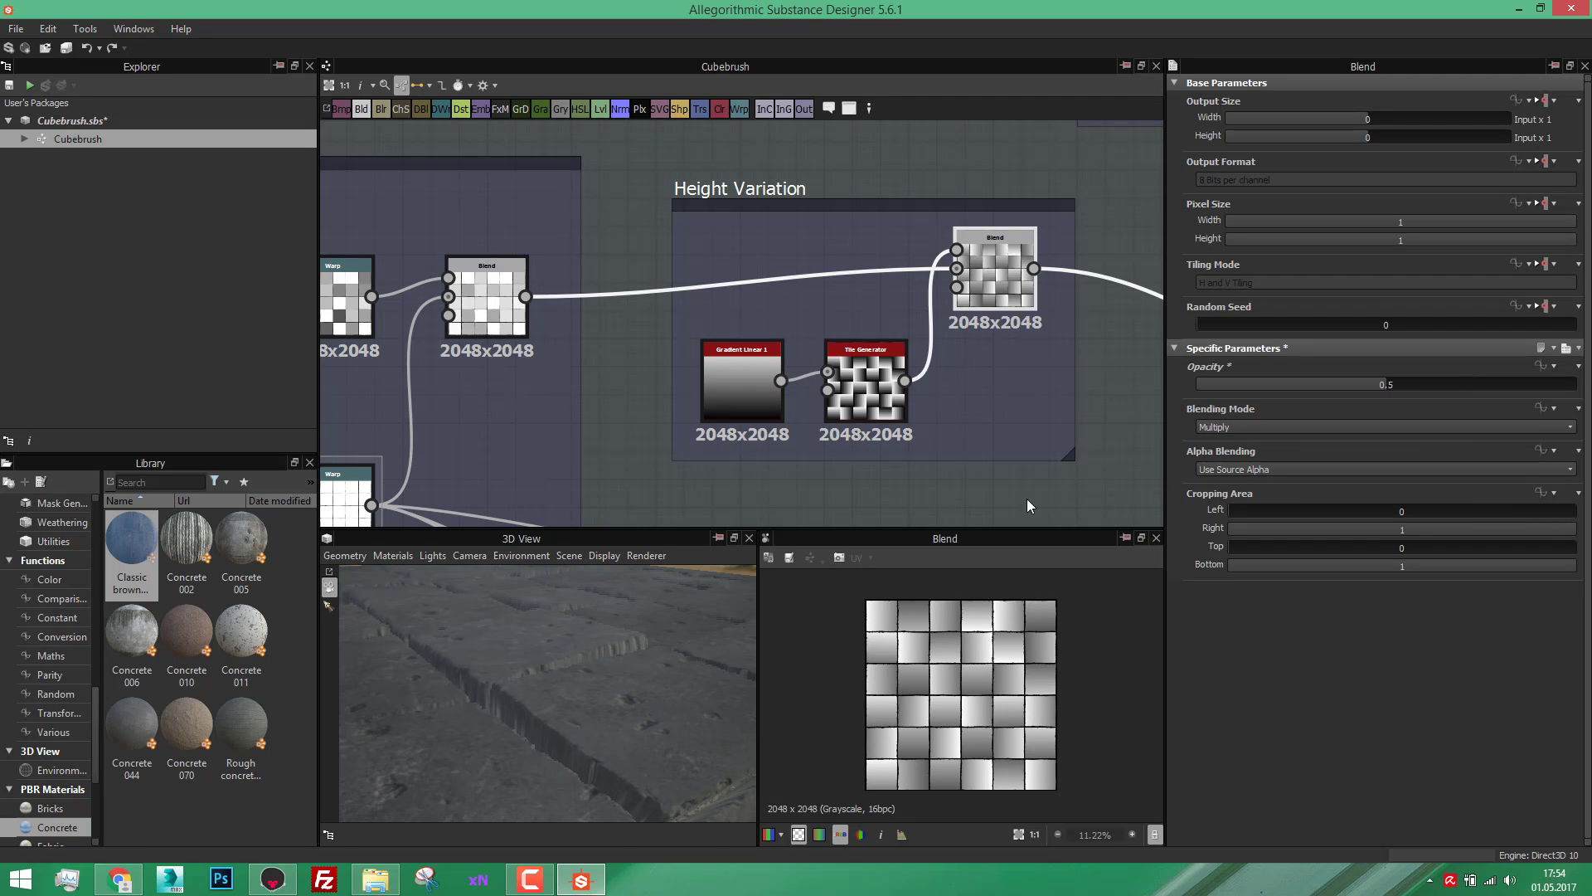
Step: Follow the Blend output to the Height Map section's Levels node, try shifting its midtone toward white, and move it back
{"action": "scroll", "coordinate": [865, 430], "scroll_direction": "down", "scroll_amount": 4}
{"action": "middle_click_drag", "start_coordinate": [914, 413], "coordinate": [771, 392]}
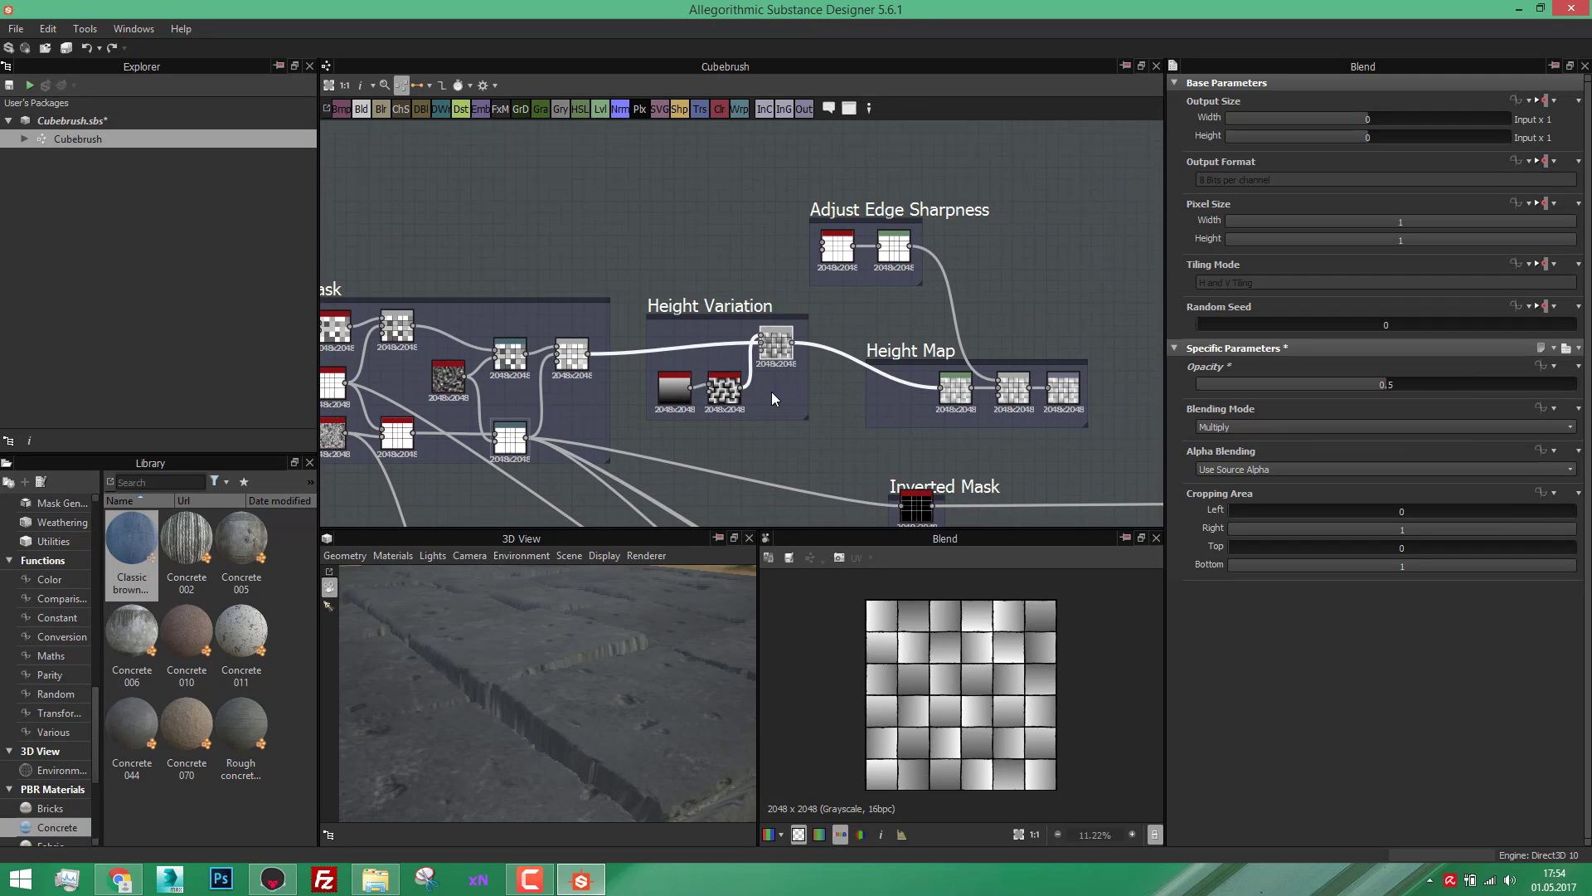
{"action": "scroll", "coordinate": [942, 380], "scroll_direction": "up", "scroll_amount": 4}
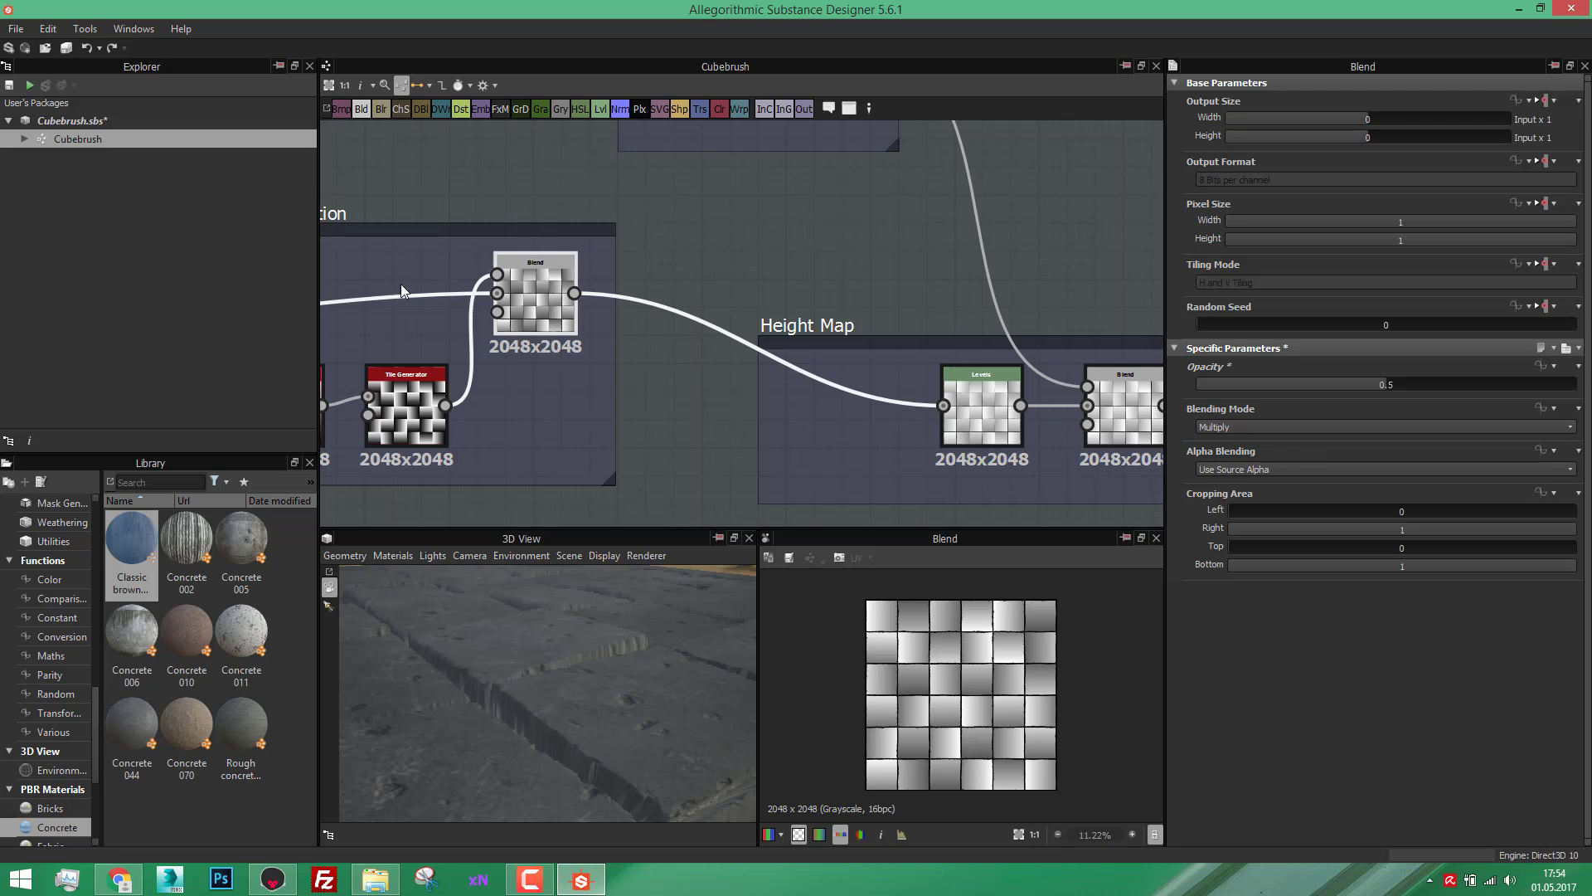
{"action": "middle_click_drag", "start_coordinate": [518, 294], "coordinate": [537, 291]}
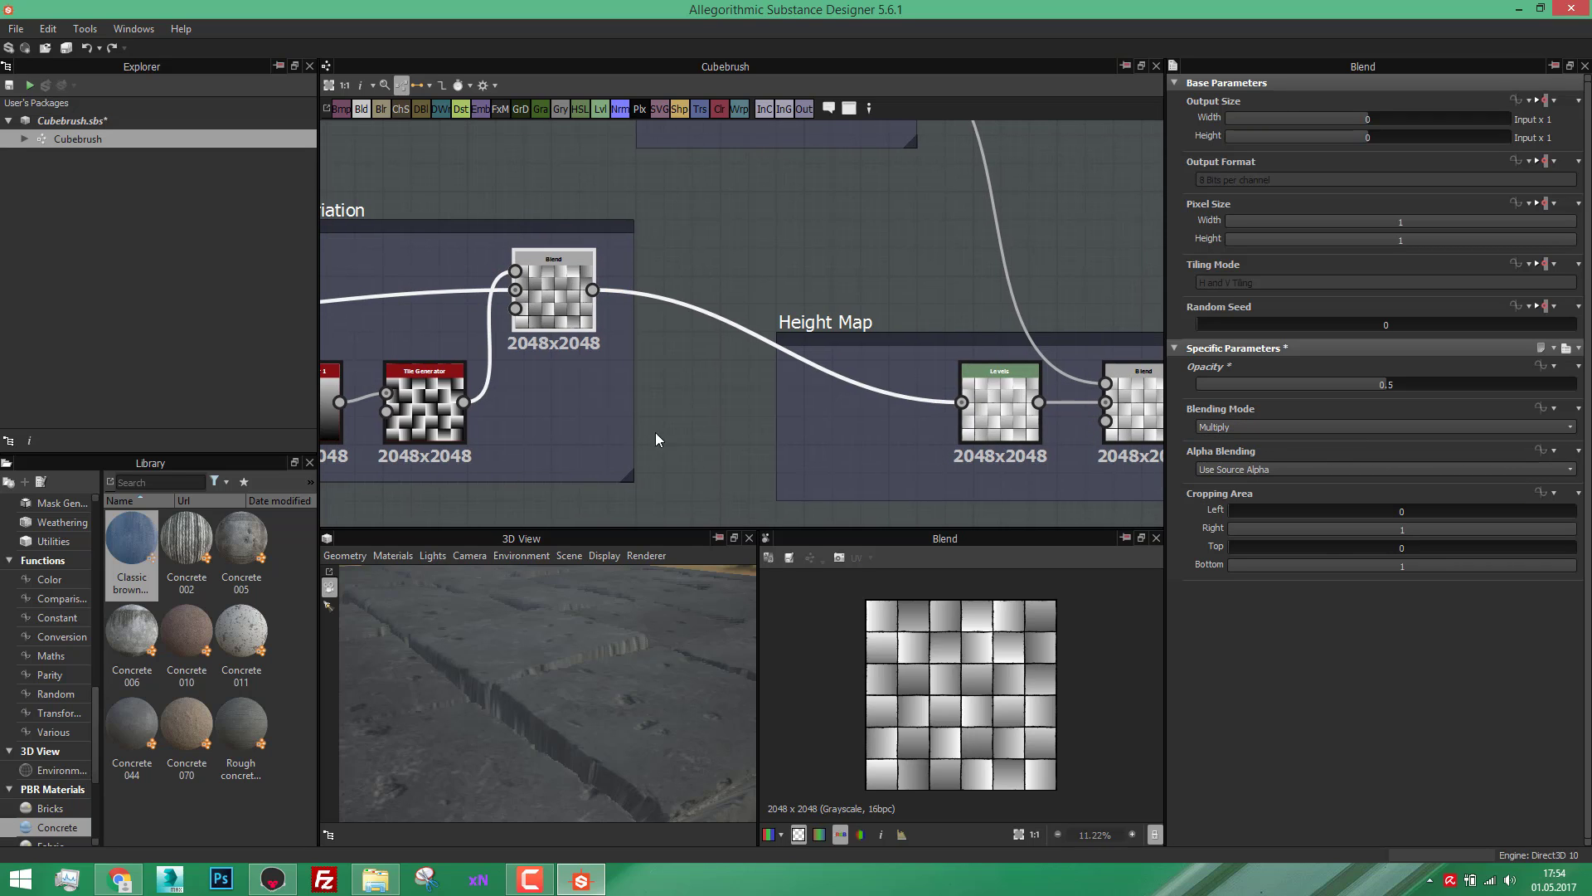
{"action": "left_click", "coordinate": [994, 405]}
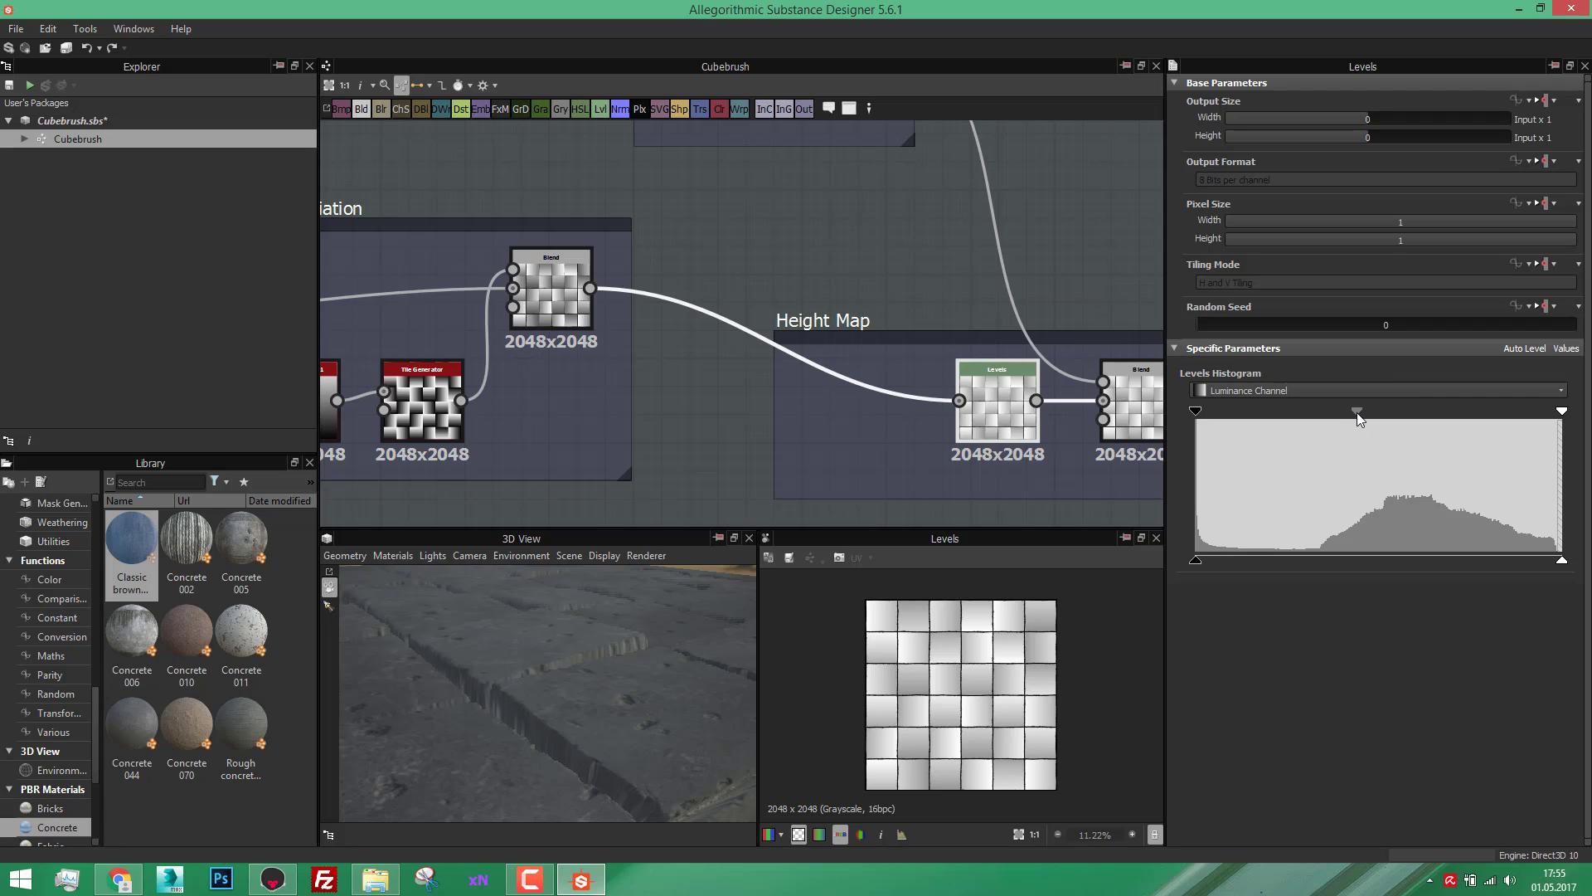
{"action": "left_click_drag", "start_coordinate": [1357, 411], "coordinate": [1390, 410]}
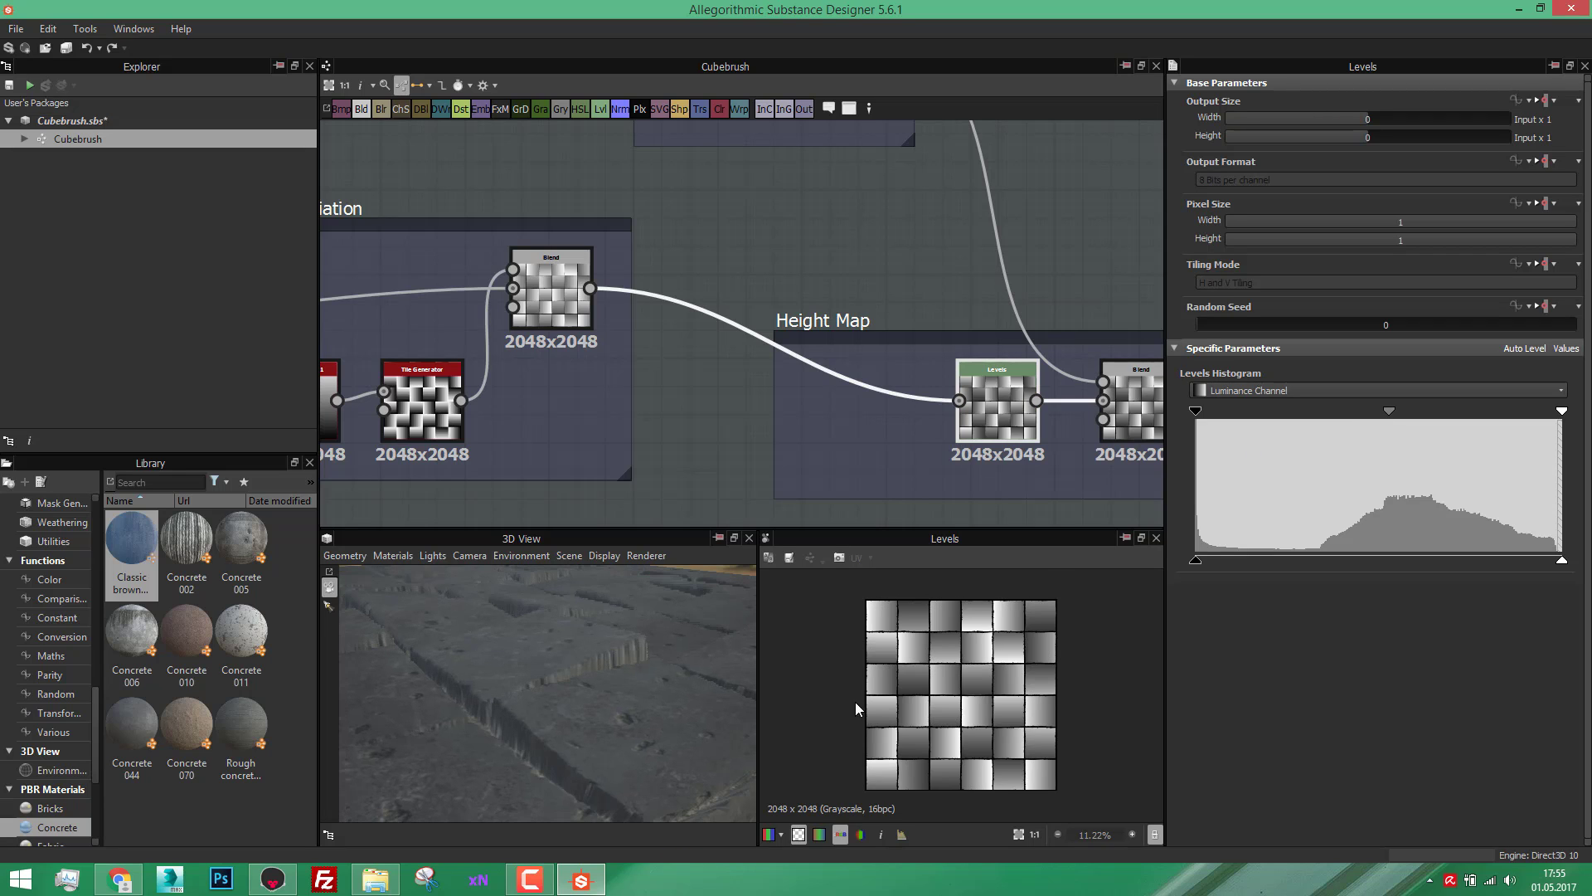
{"action": "mouse_move", "coordinate": [572, 705]}
{"action": "left_mouse_down"}
{"action": "mouse_move", "coordinate": [536, 704]}
{"action": "mouse_move", "coordinate": [556, 695]}
{"action": "mouse_move", "coordinate": [555, 727]}
{"action": "mouse_move", "coordinate": [571, 728]}
{"action": "mouse_move", "coordinate": [585, 693]}
{"action": "left_mouse_up"}
{"action": "left_click_drag", "start_coordinate": [1391, 411], "coordinate": [1357, 411]}
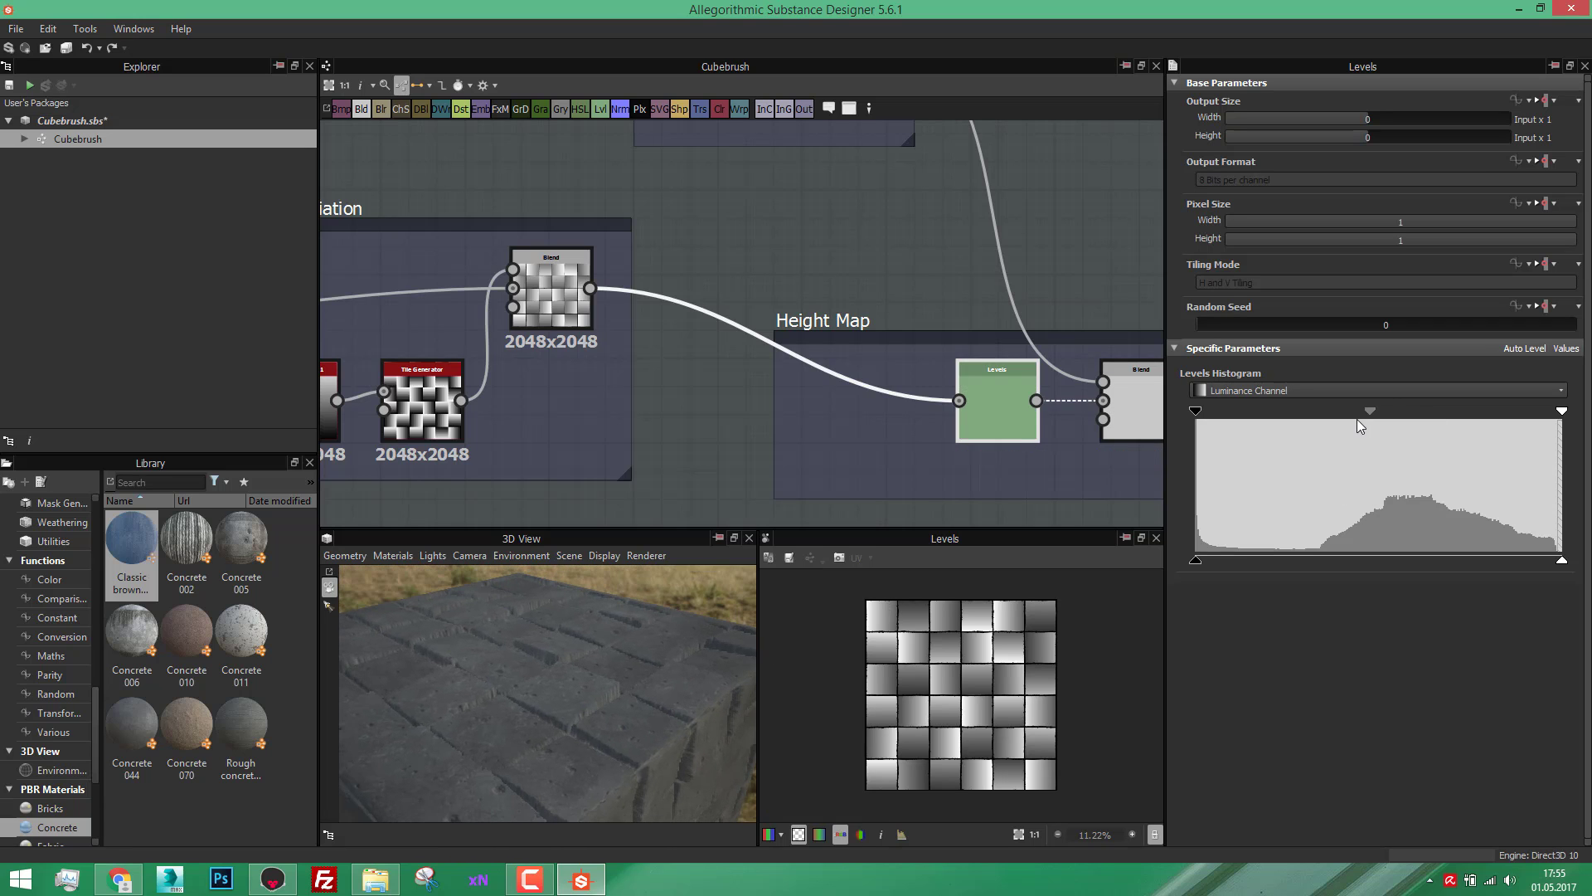
Step: Open the properties of the Tile Generator in the Adjust Edge Sharpness section
{"action": "scroll", "coordinate": [924, 471], "scroll_direction": "down", "scroll_amount": 1}
{"action": "scroll", "coordinate": [927, 460], "scroll_direction": "down", "scroll_amount": 1}
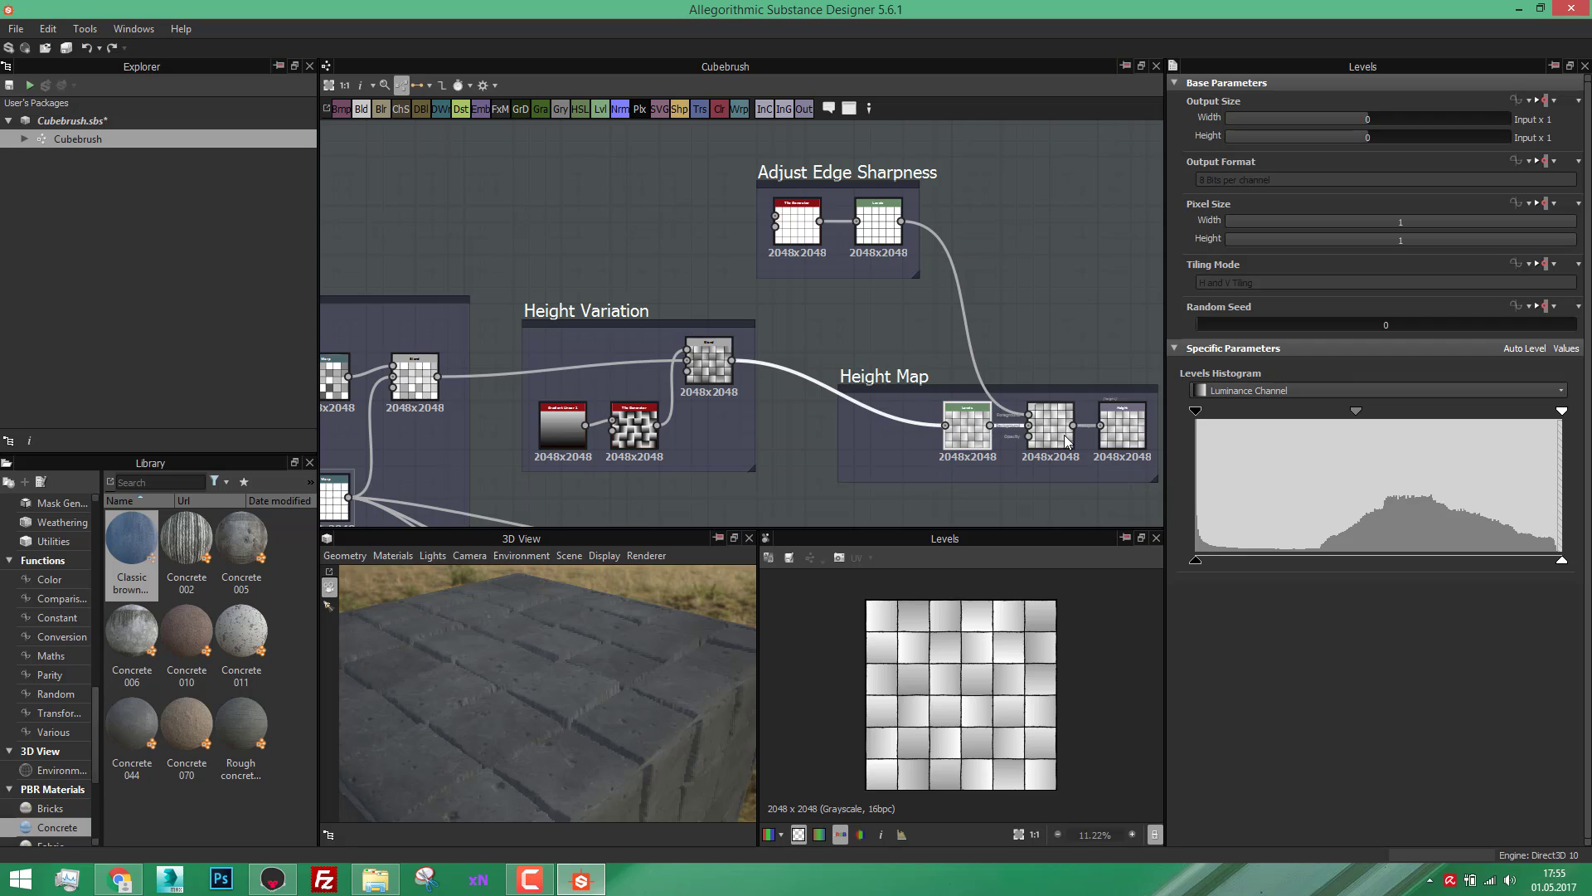
{"action": "scroll", "coordinate": [878, 218], "scroll_direction": "up", "scroll_amount": 3}
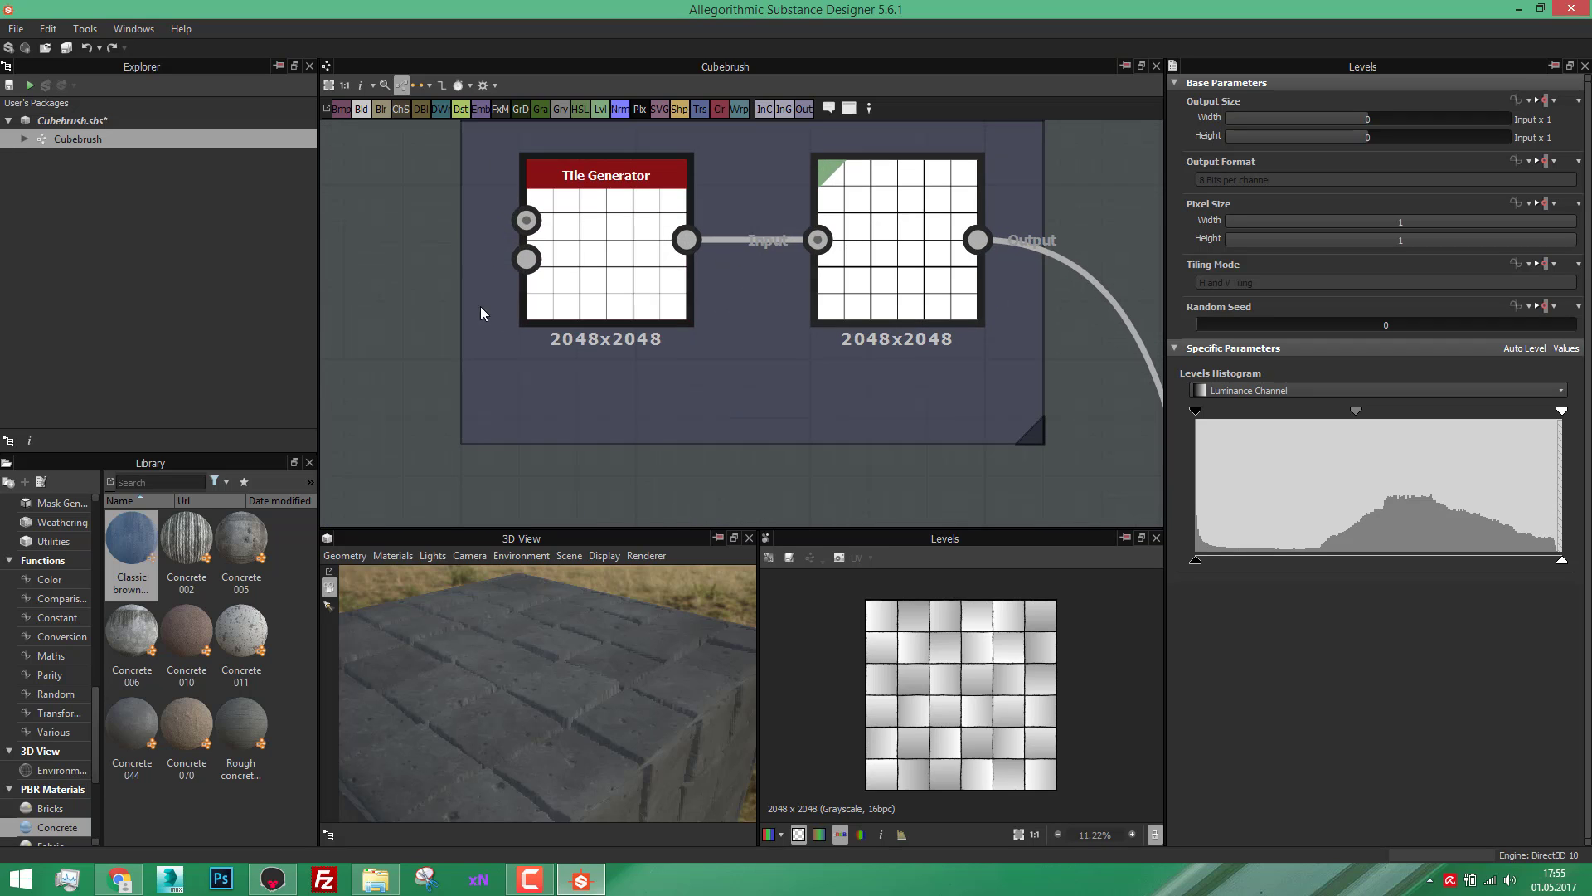
{"action": "left_click", "coordinate": [634, 303]}
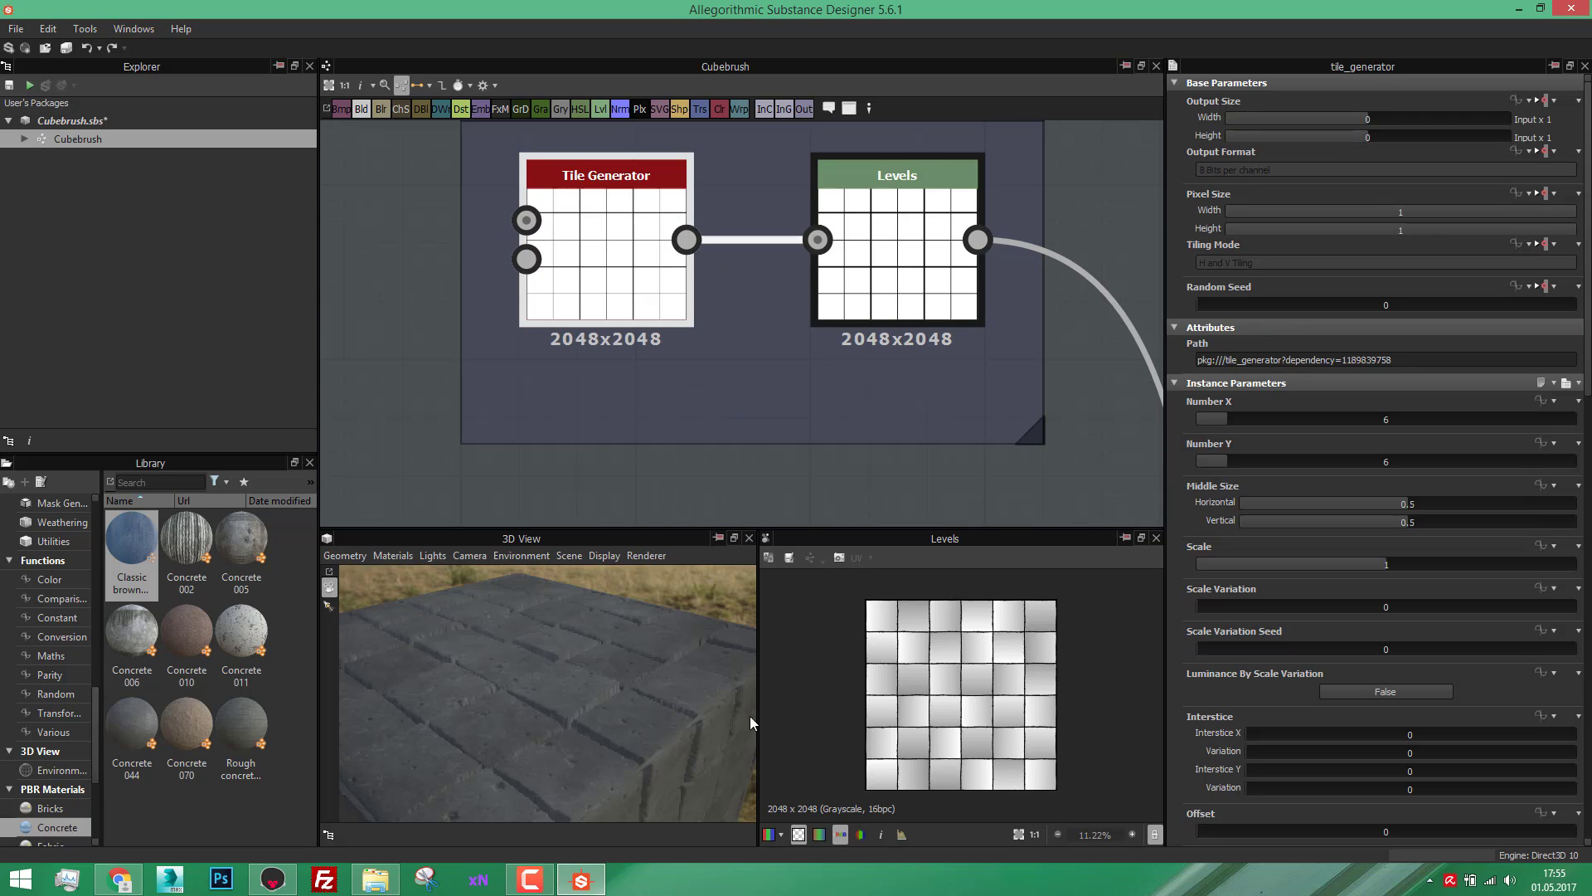
Step: Inspect the tiles up close in the 3D view and preview the enlarged output of the Adjust Edge Sharpness section's Levels node
{"action": "left_click_drag", "start_coordinate": [544, 744], "coordinate": [584, 769]}
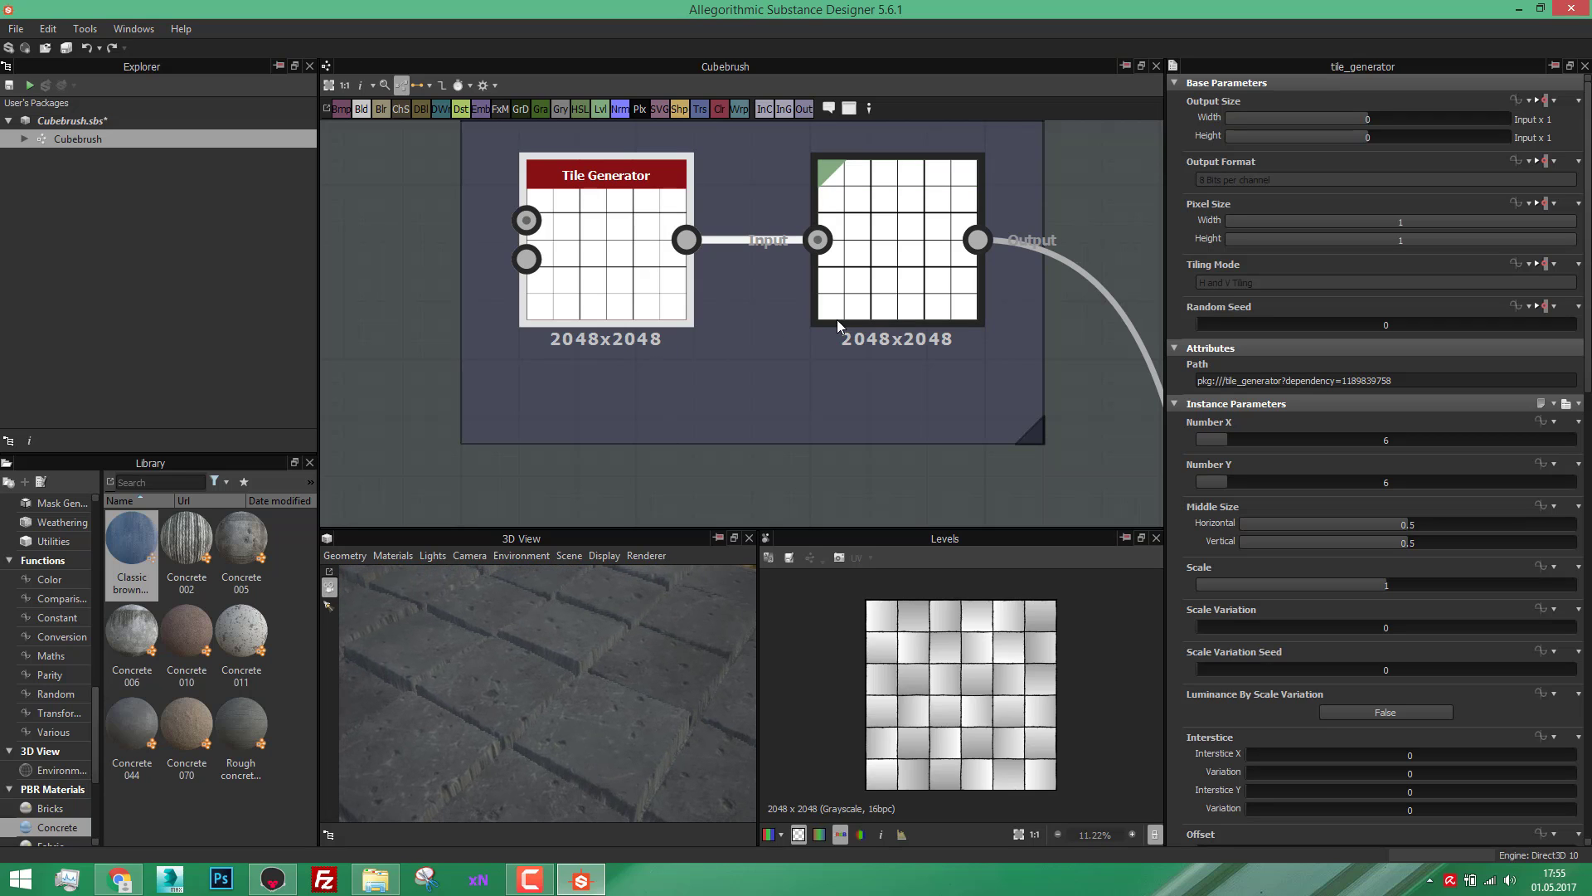
{"action": "left_click", "coordinate": [862, 301]}
{"action": "scroll", "coordinate": [952, 646], "scroll_direction": "up", "scroll_amount": 6}
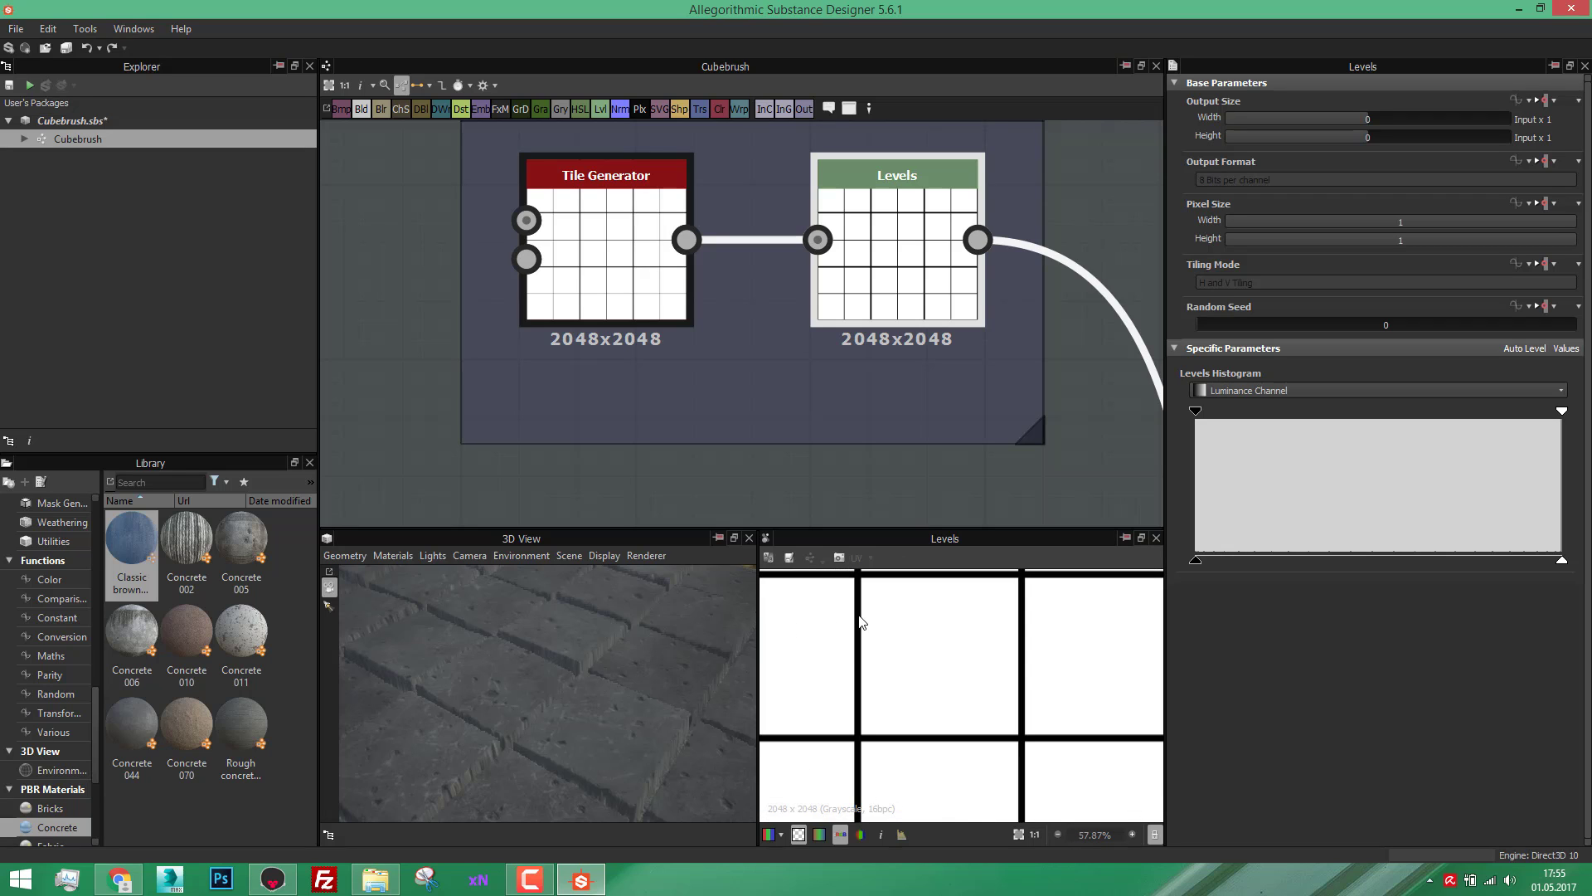
{"action": "scroll", "coordinate": [862, 624], "scroll_direction": "up", "scroll_amount": 1}
Step: Review the Adjust Edge Sharpness Tile Generator's output and pattern settings, and compare its tile gaps with those of the Levels output
{"action": "left_click", "coordinate": [595, 314]}
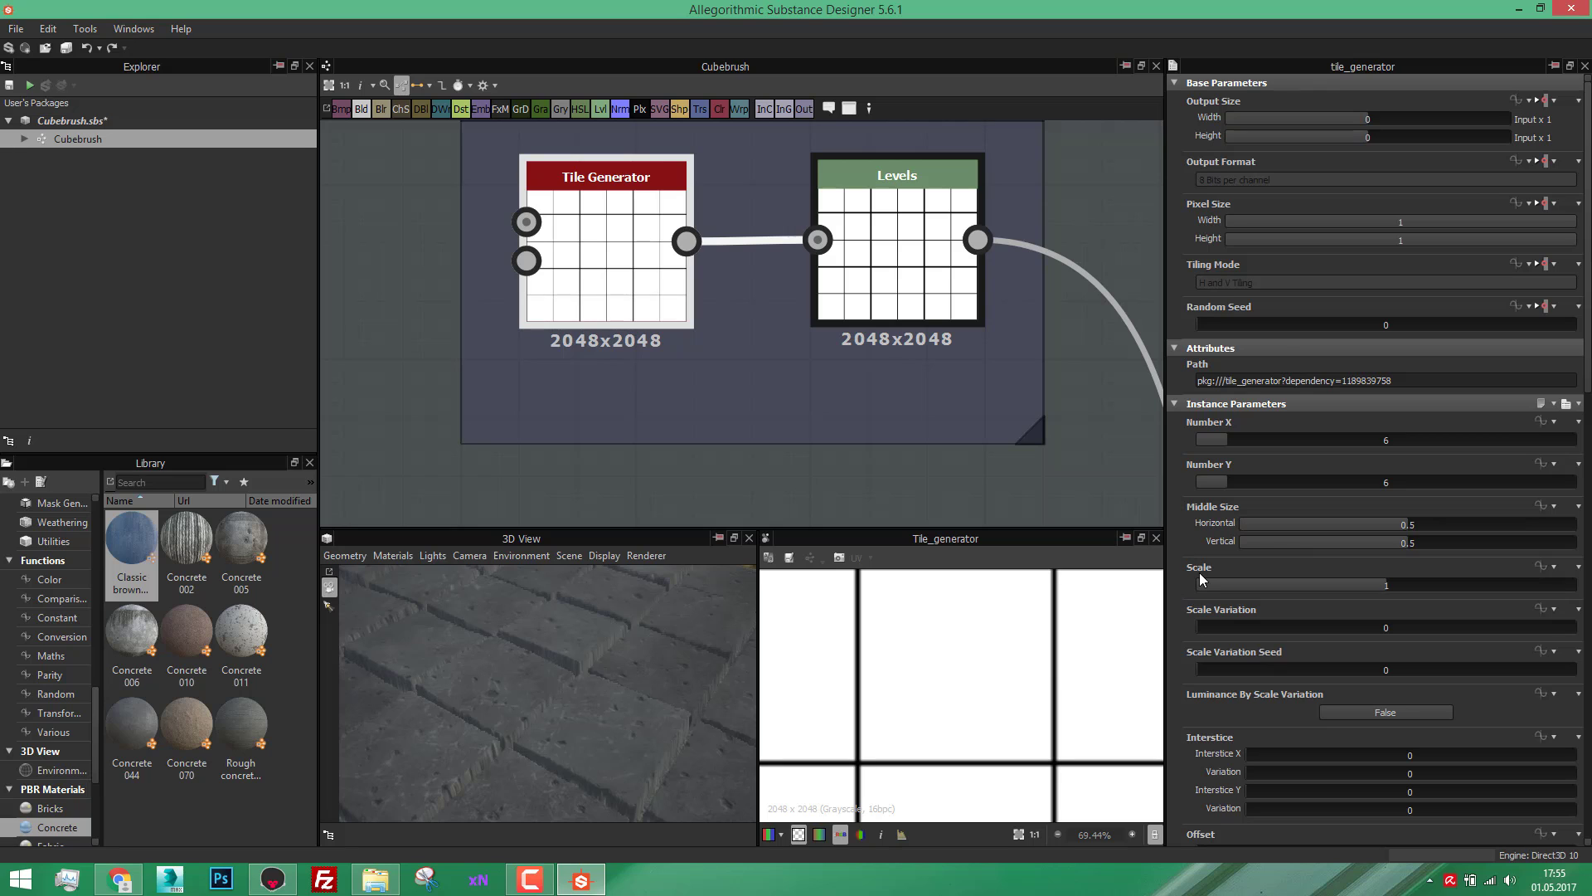
{"action": "scroll", "coordinate": [1181, 576], "scroll_direction": "down", "scroll_amount": 9}
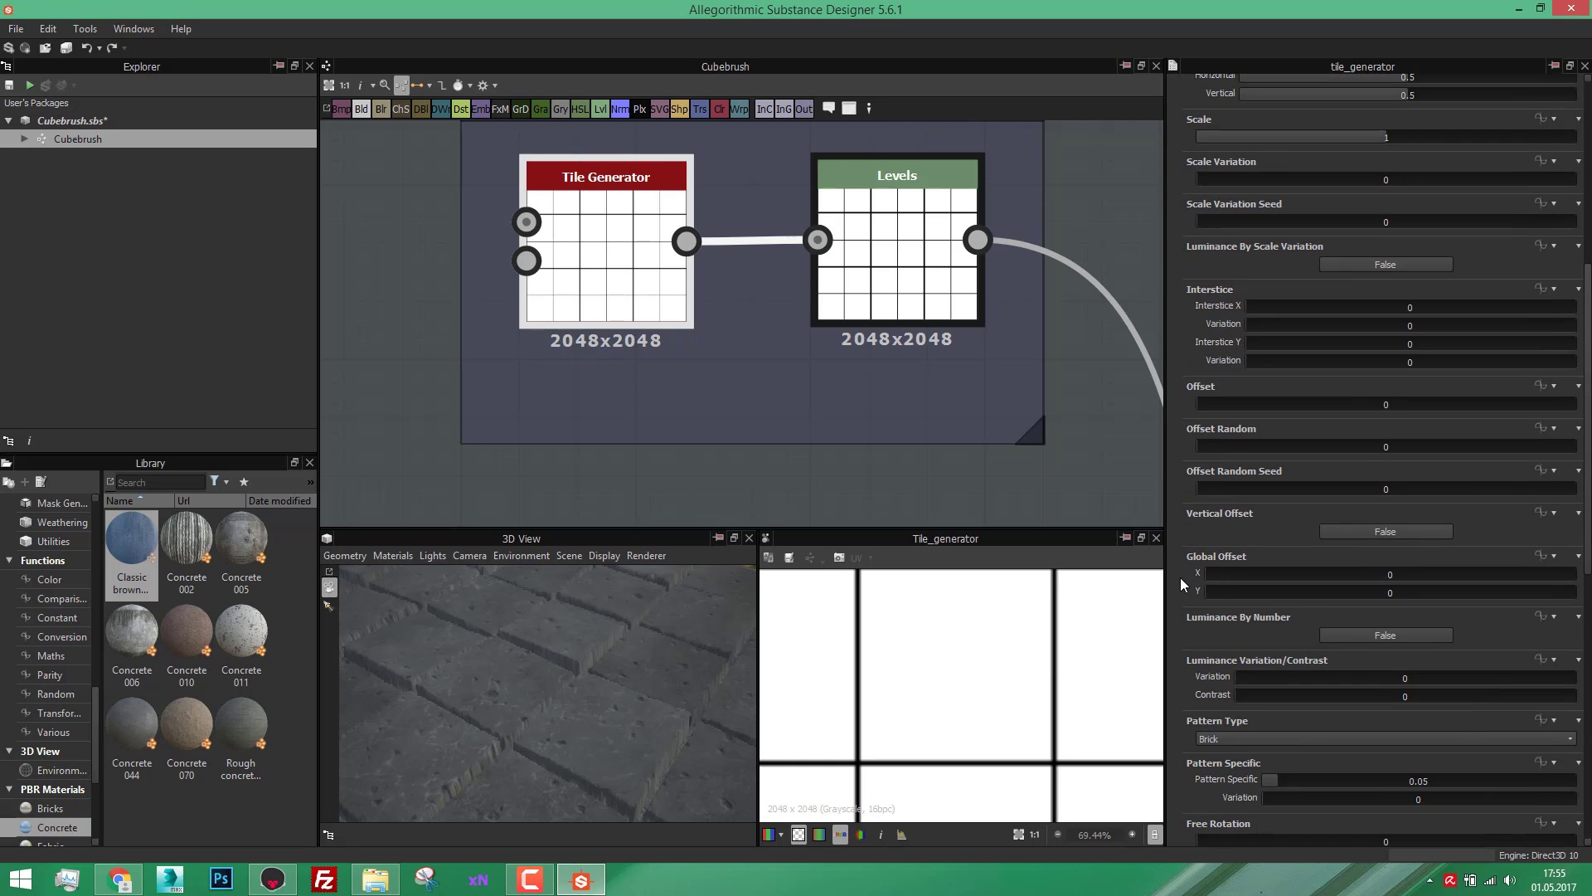
{"action": "scroll", "coordinate": [1181, 578], "scroll_direction": "down", "scroll_amount": 2}
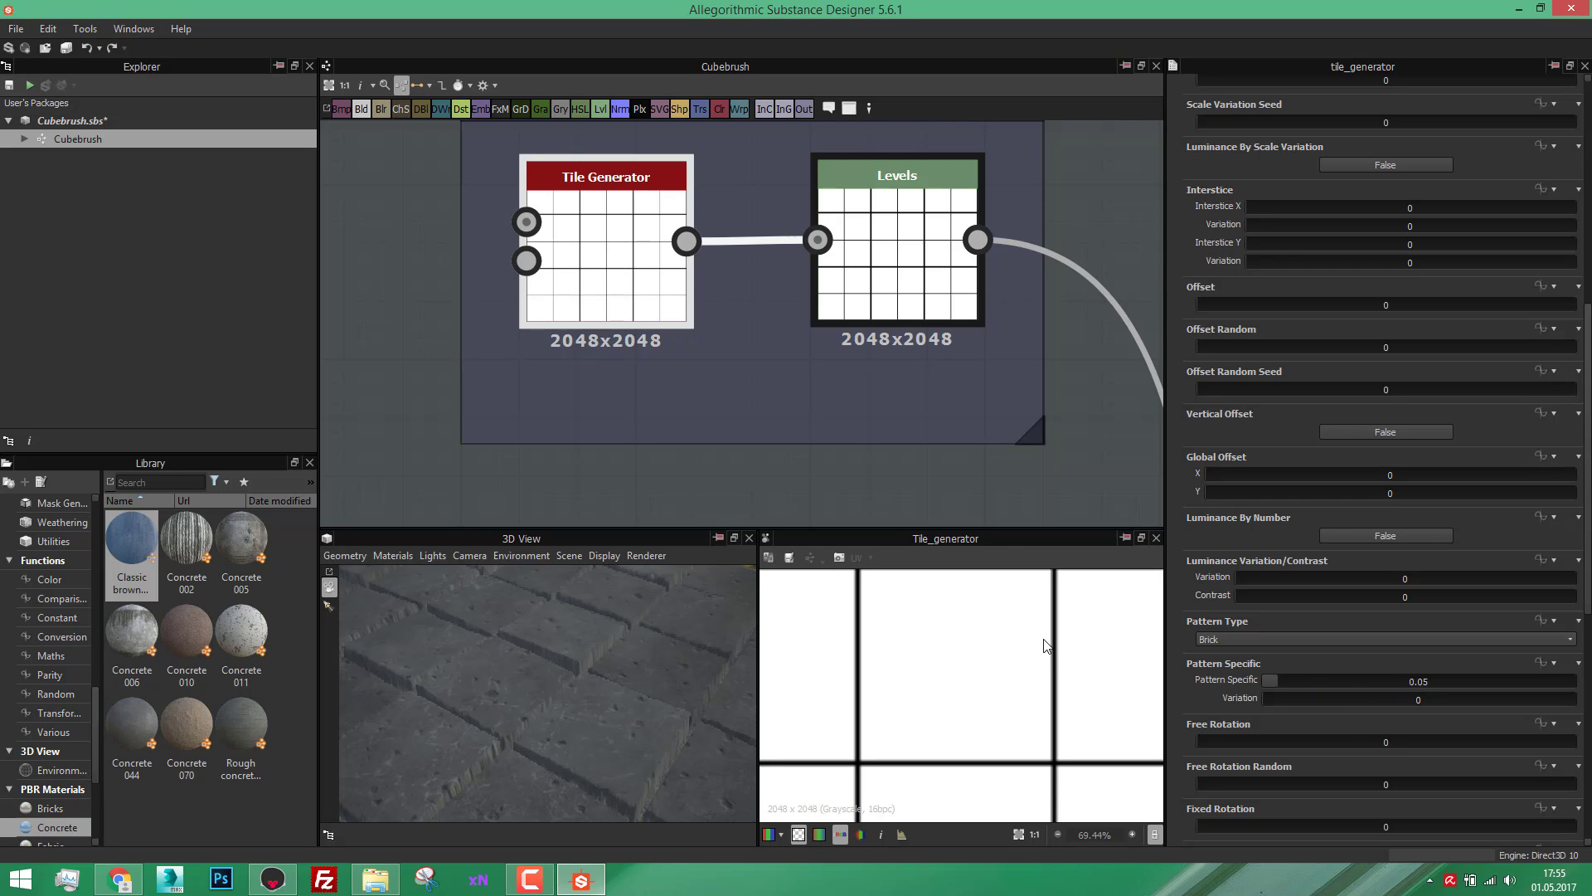
{"action": "double_click", "coordinate": [853, 302]}
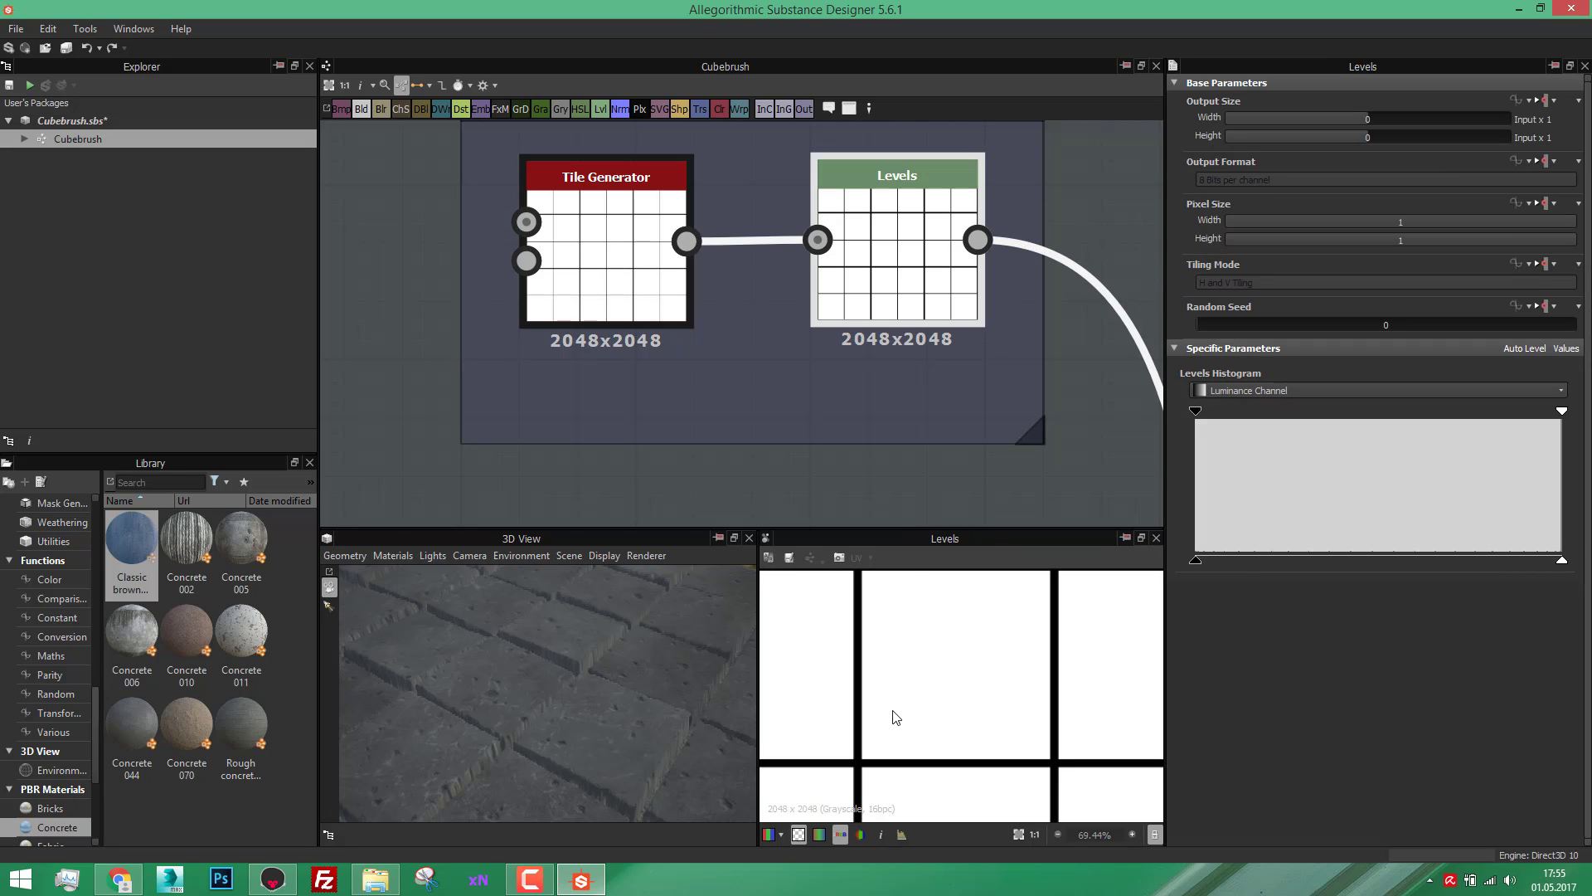
{"action": "scroll", "coordinate": [854, 768], "scroll_direction": "up", "scroll_amount": 3}
{"action": "scroll", "coordinate": [866, 756], "scroll_direction": "down", "scroll_amount": 3}
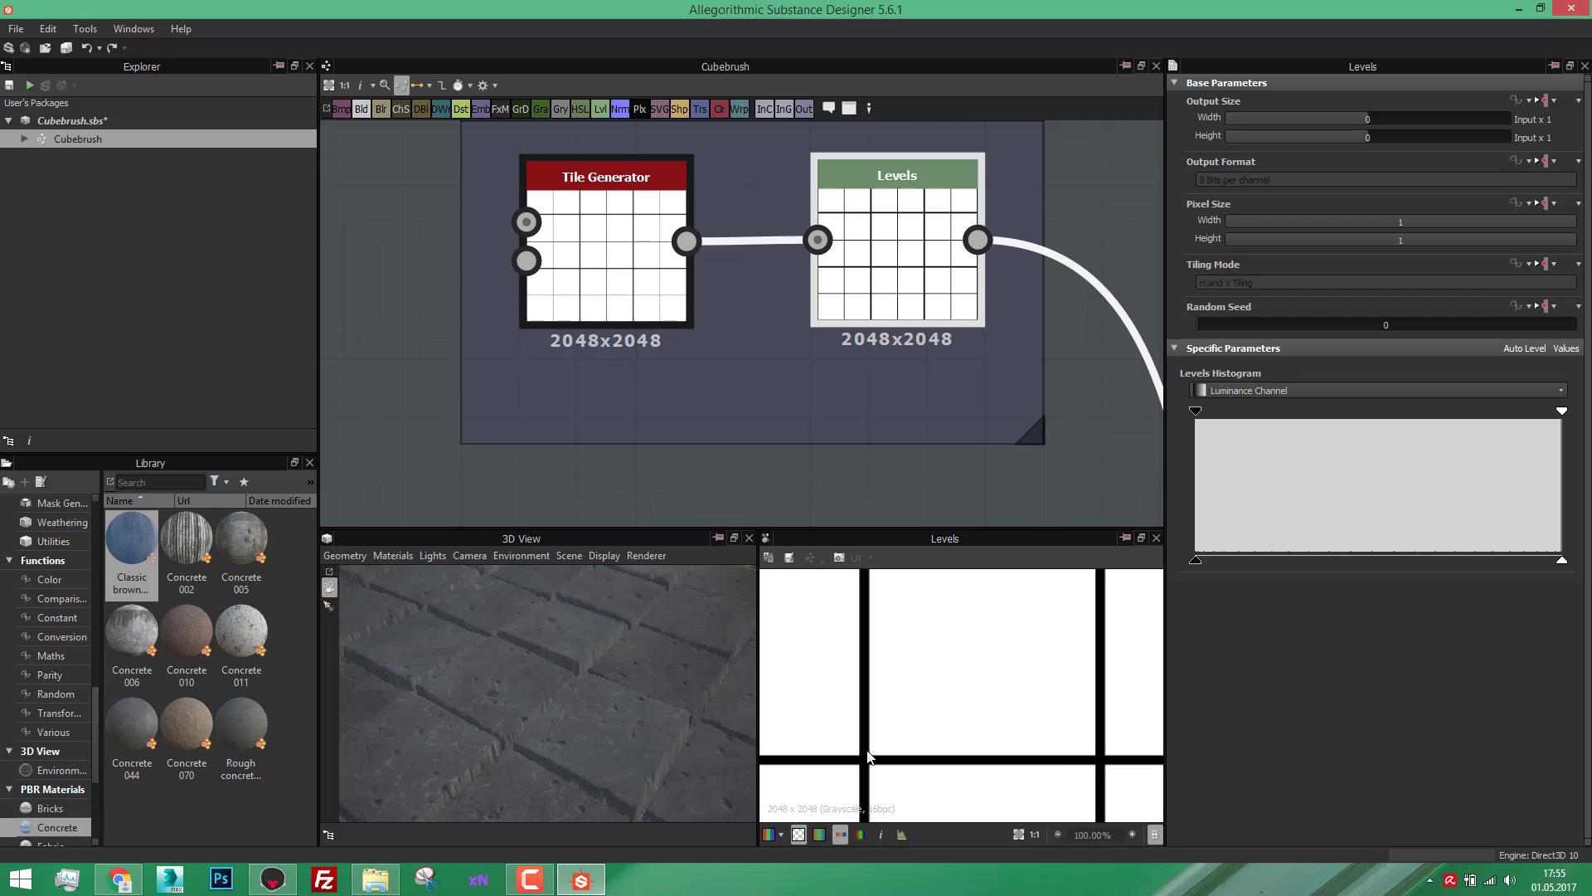
{"action": "scroll", "coordinate": [868, 753], "scroll_direction": "up", "scroll_amount": 4}
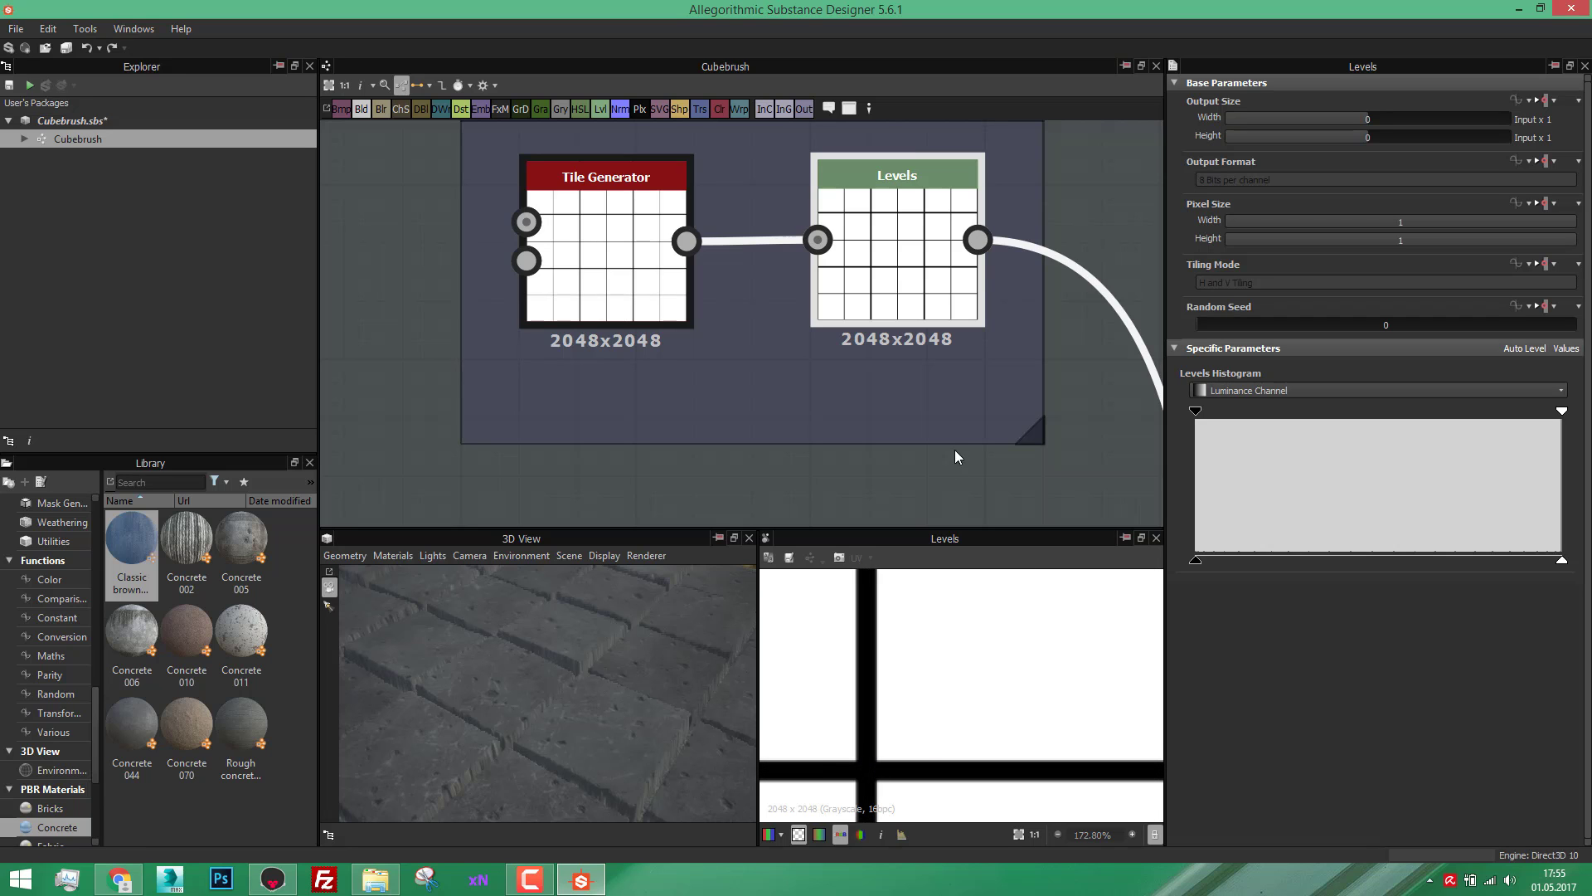
Step: Preview the Height Map section's Blend node and examine a tile gap's edges up close
{"action": "scroll", "coordinate": [988, 431], "scroll_direction": "down", "scroll_amount": 4}
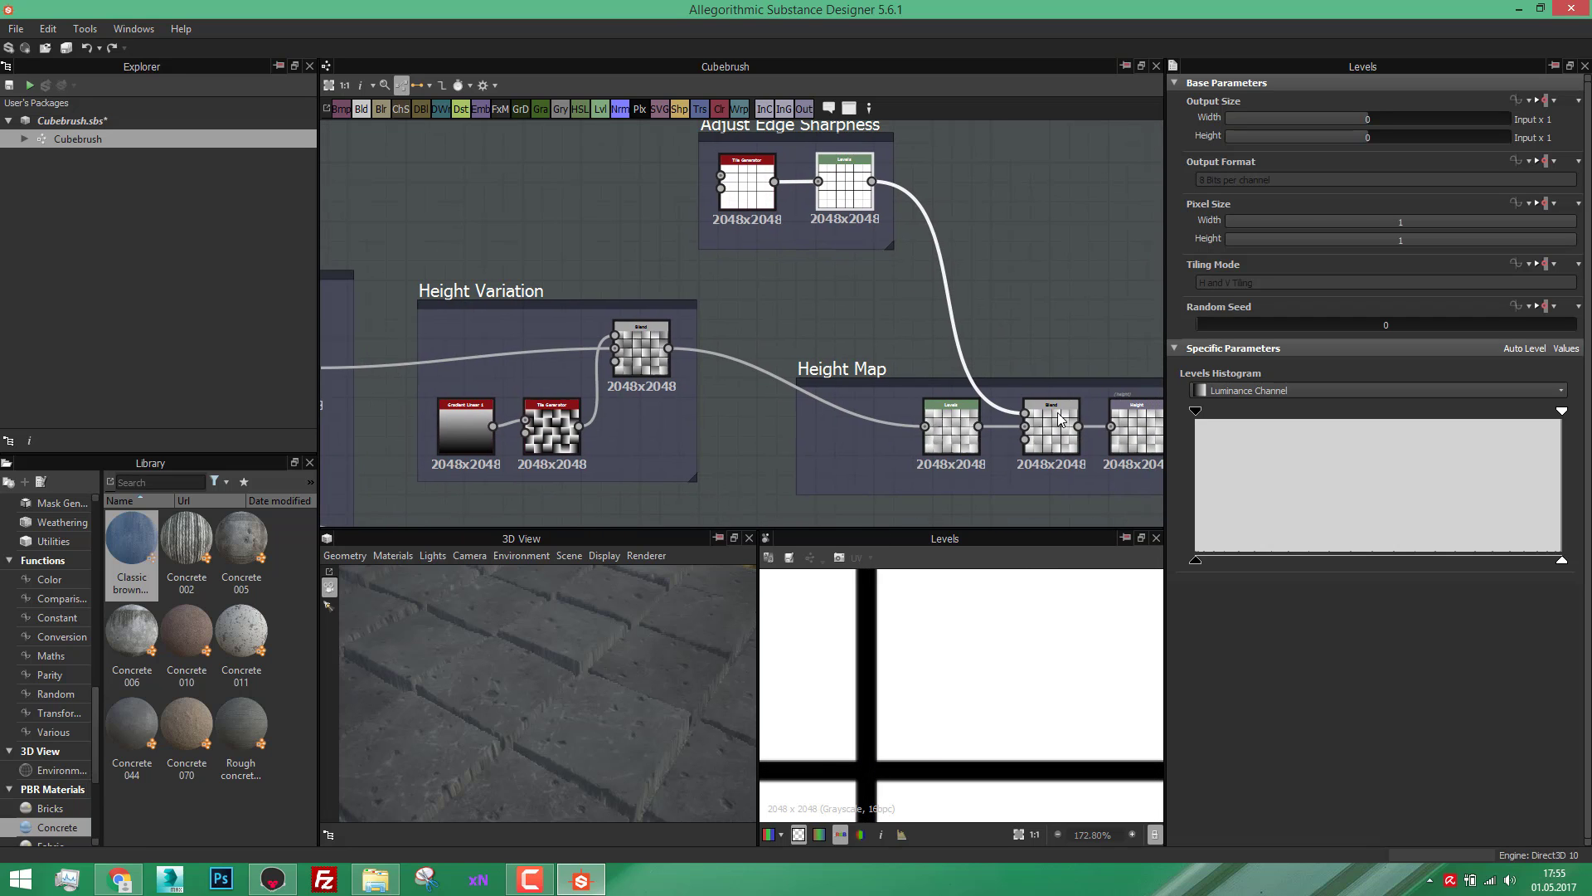
{"action": "double_click", "coordinate": [1059, 419]}
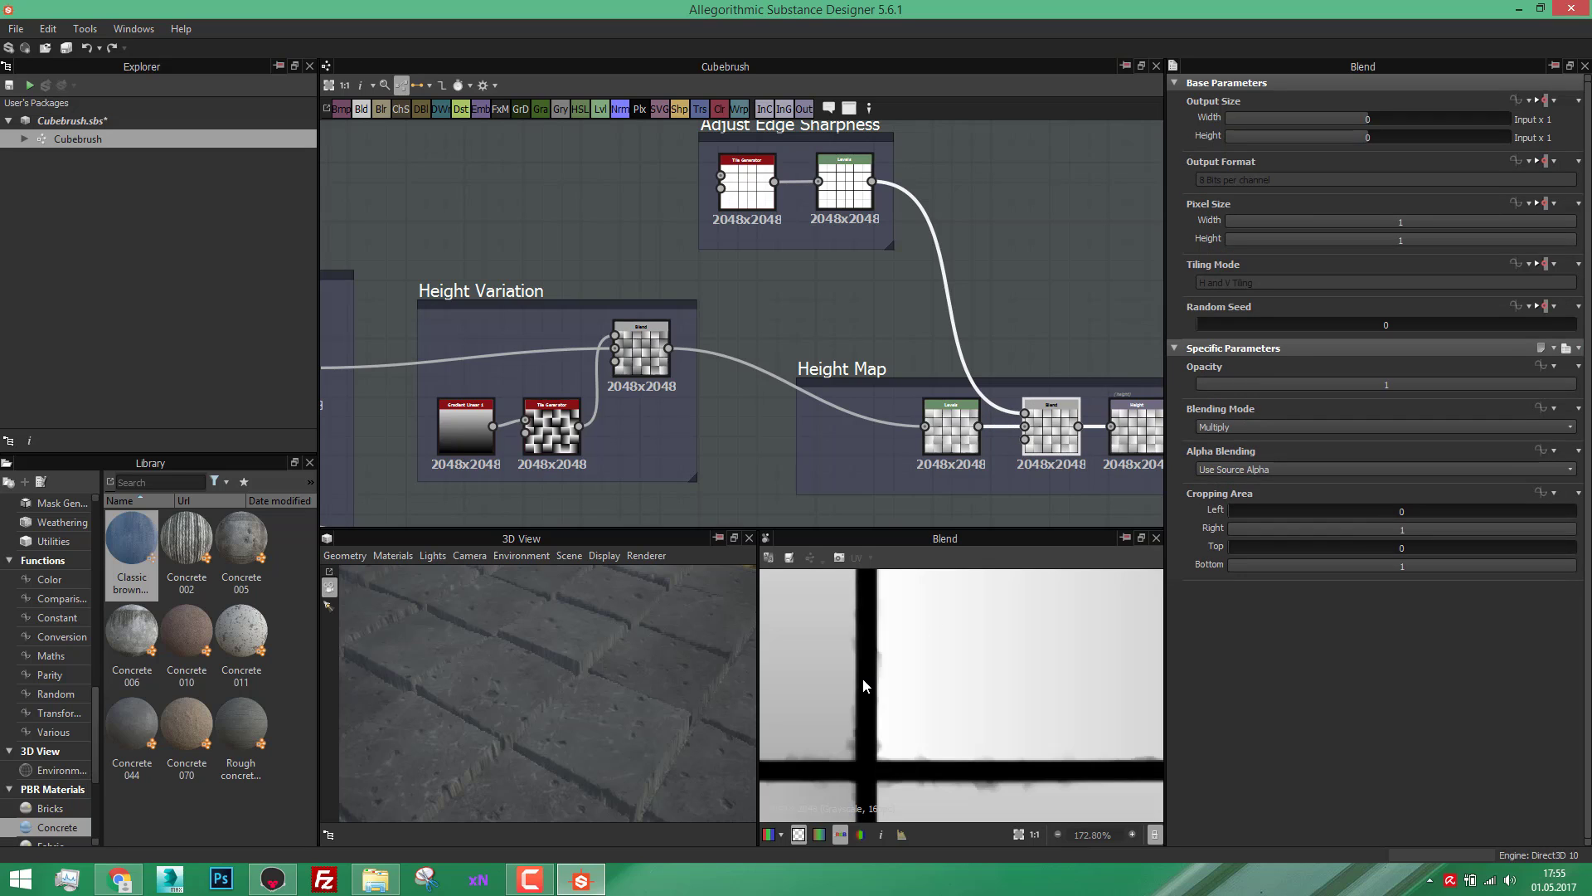
{"action": "scroll", "coordinate": [863, 682], "scroll_direction": "up", "scroll_amount": 3}
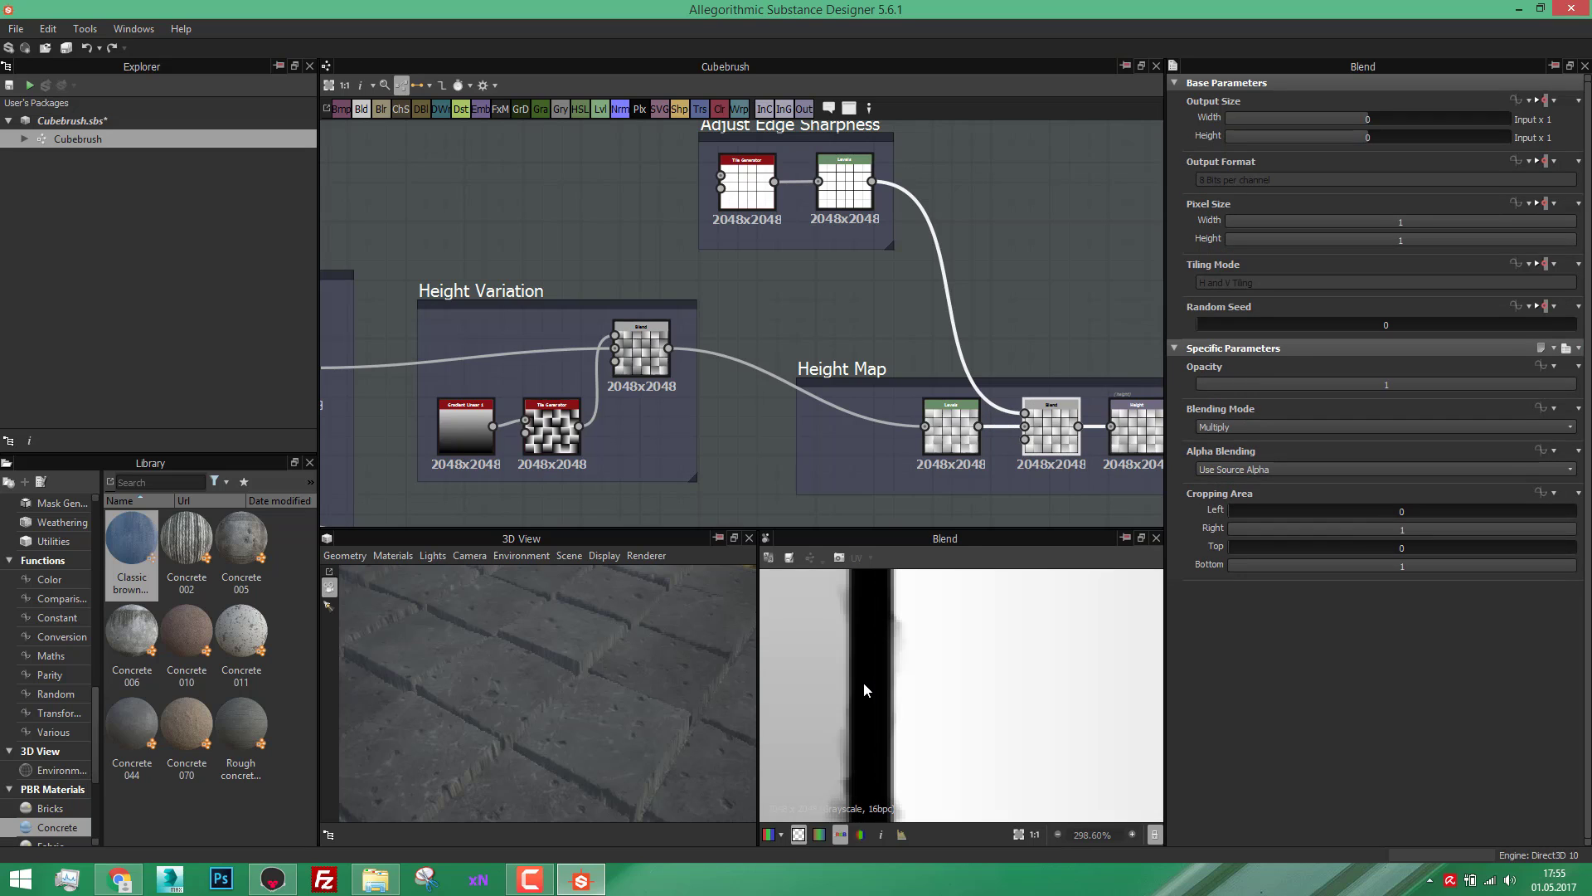
Step: Try a Pattern Specific value of 0.04 on the Tile Generator in the Adjust Edge Sharpness section
{"action": "left_click", "coordinate": [846, 218]}
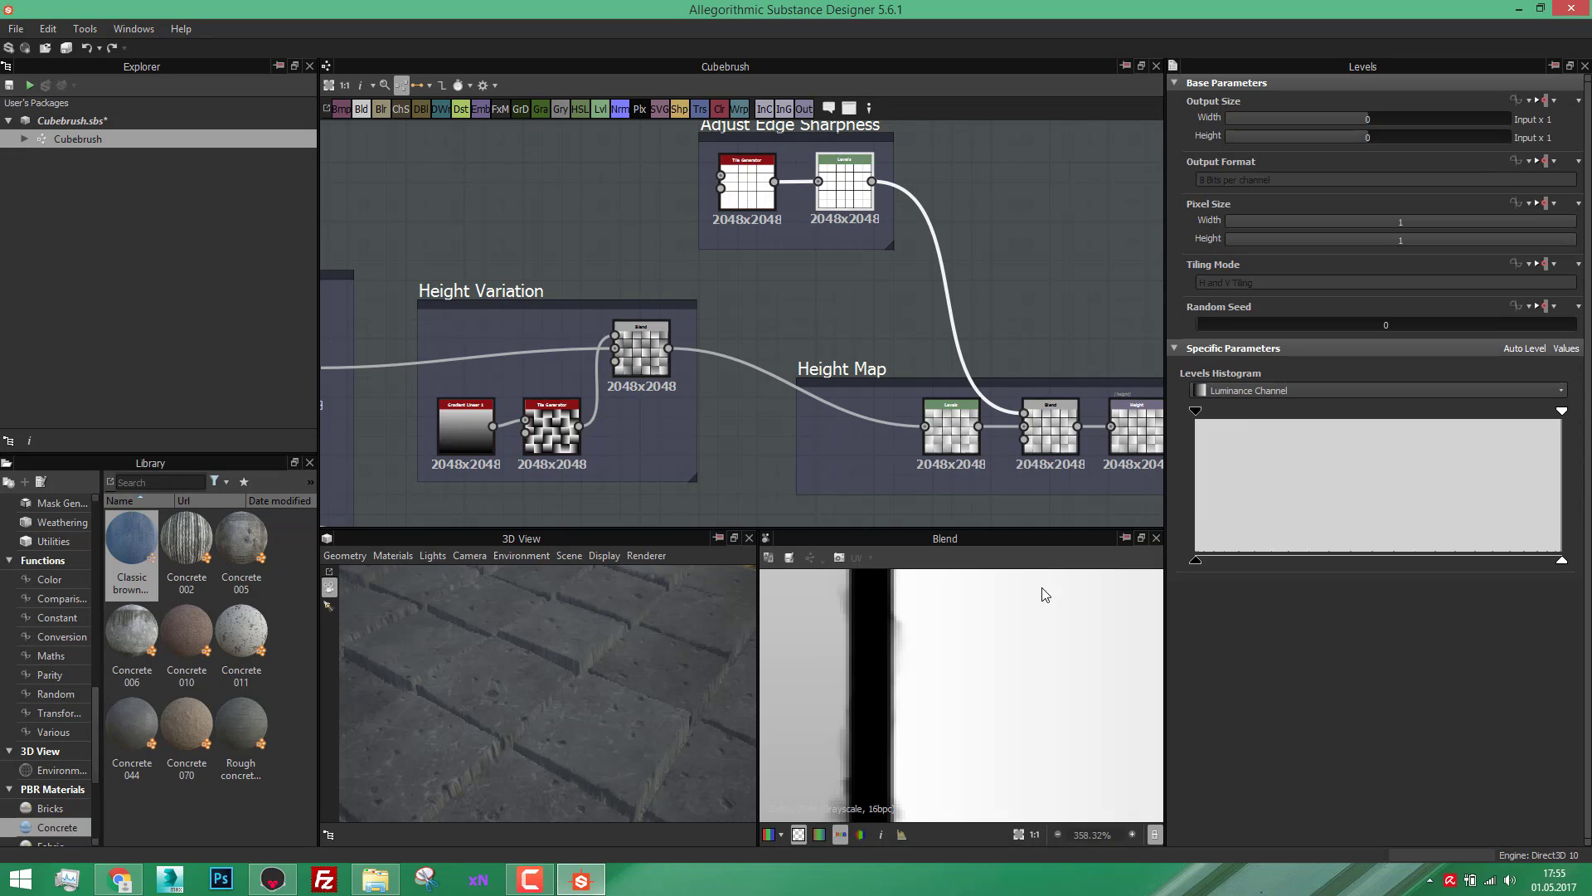
{"action": "left_click", "coordinate": [740, 193]}
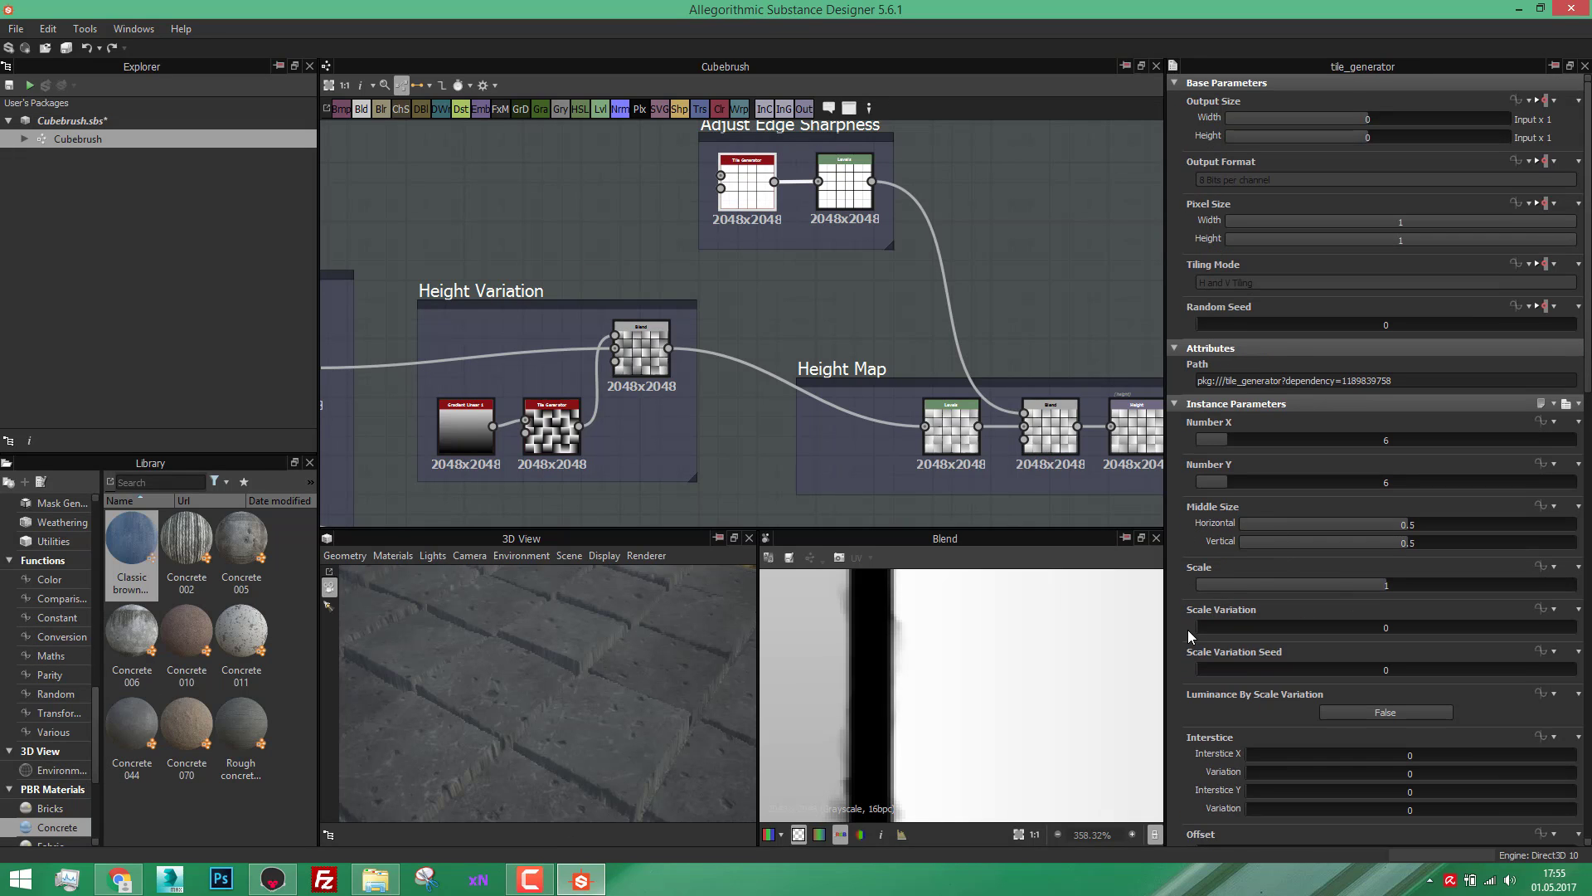
{"action": "scroll", "coordinate": [1187, 630], "scroll_direction": "down", "scroll_amount": 11}
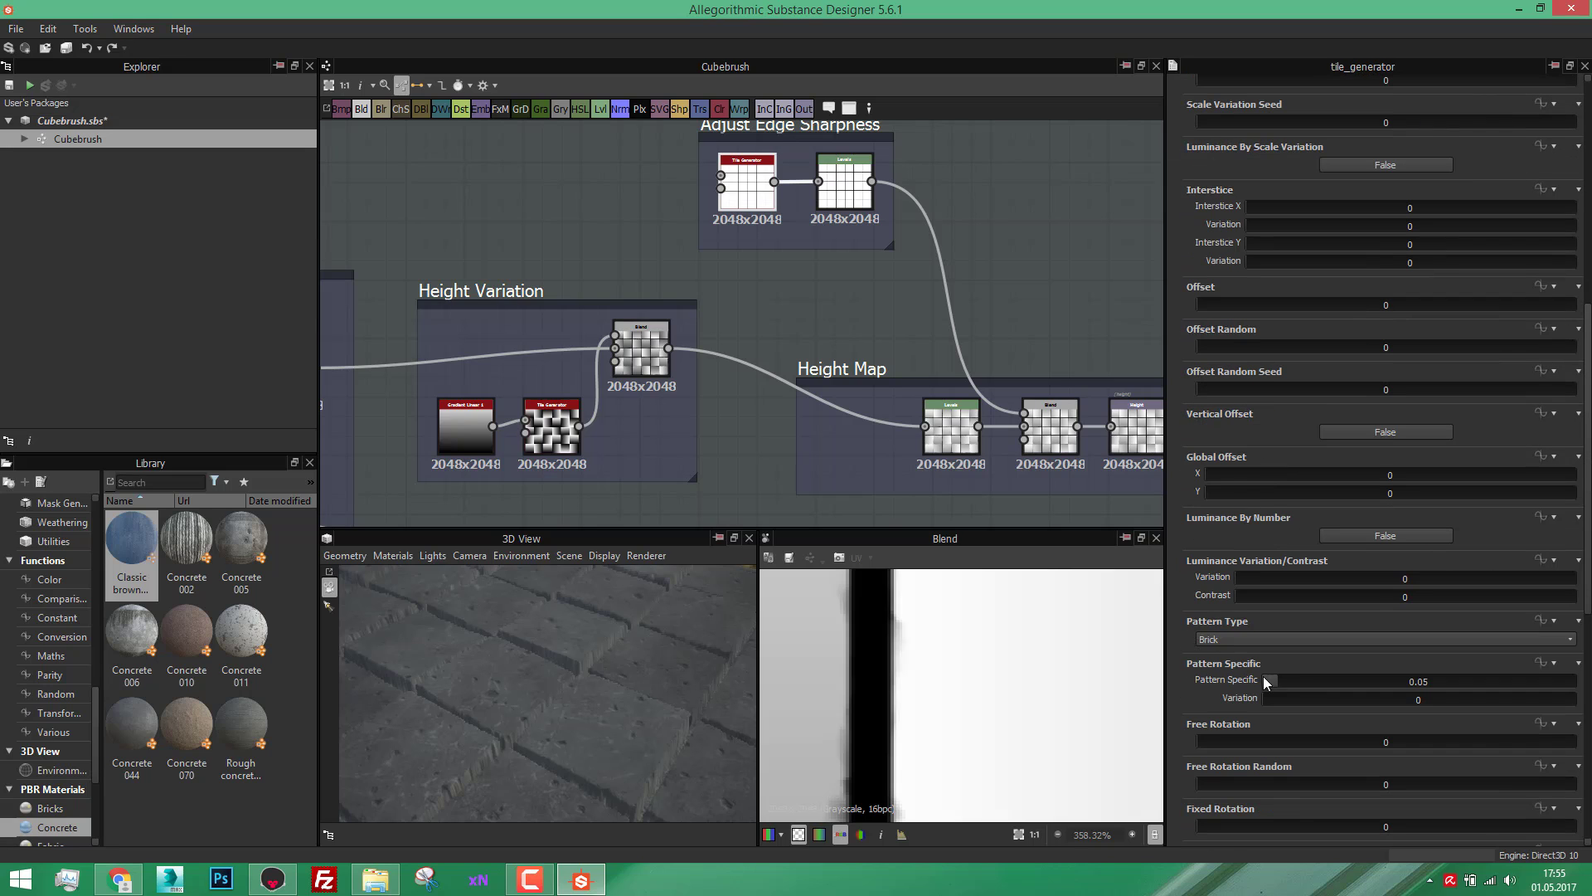
{"action": "left_click_drag", "start_coordinate": [1275, 680], "coordinate": [1277, 675]}
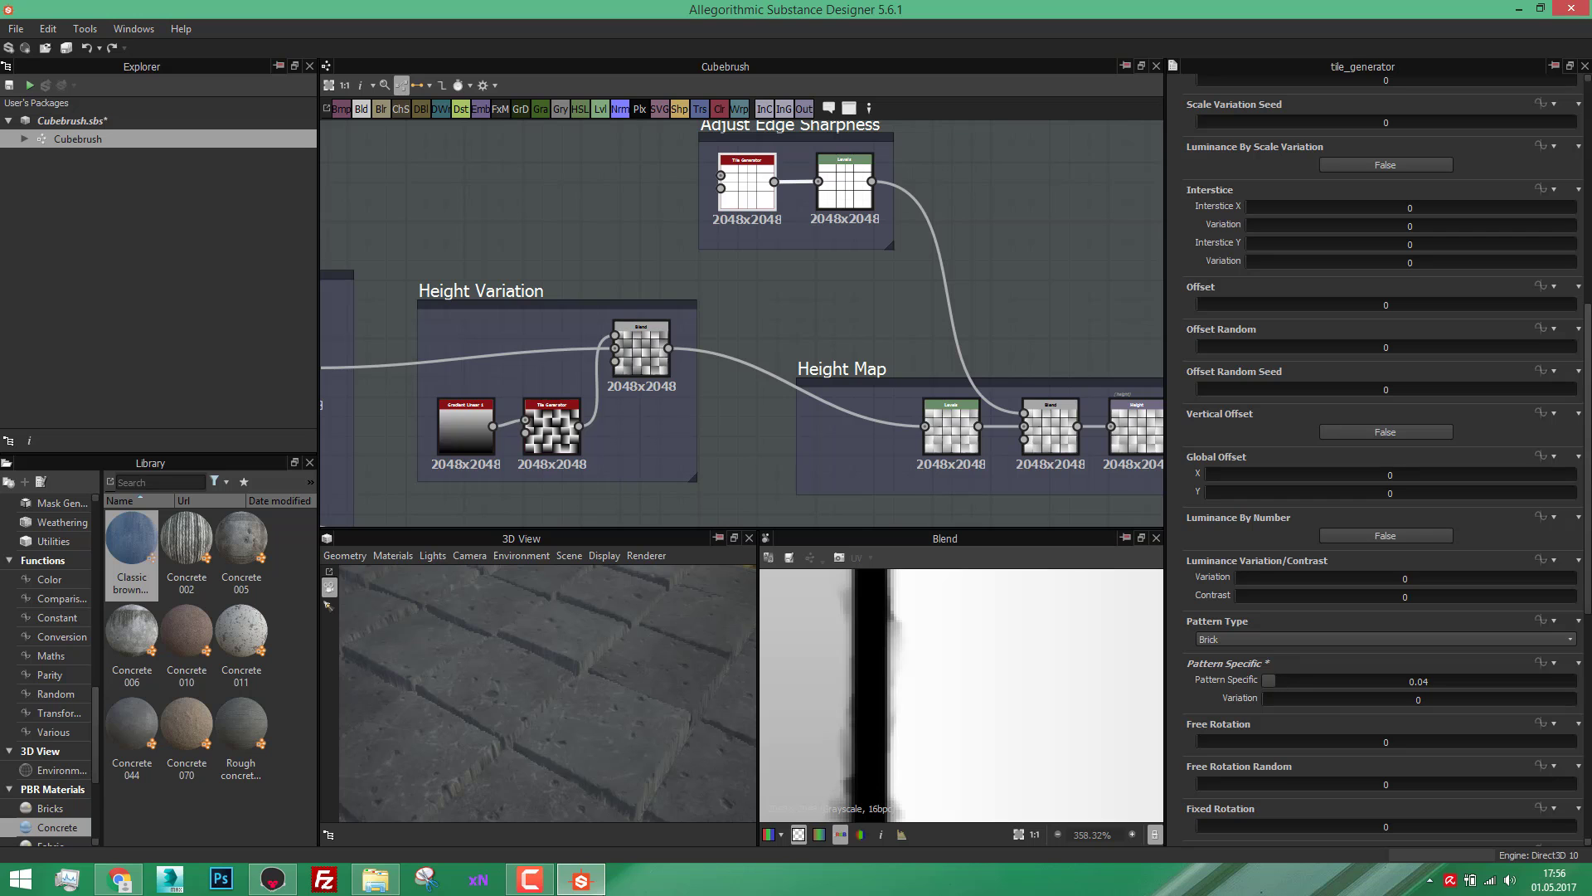
Step: Check the rendered ground tiles in Marmoset Toolbag, and inspect the tile gaps in the Blend preview back in Substance Designer
{"action": "left_click", "coordinate": [273, 879]}
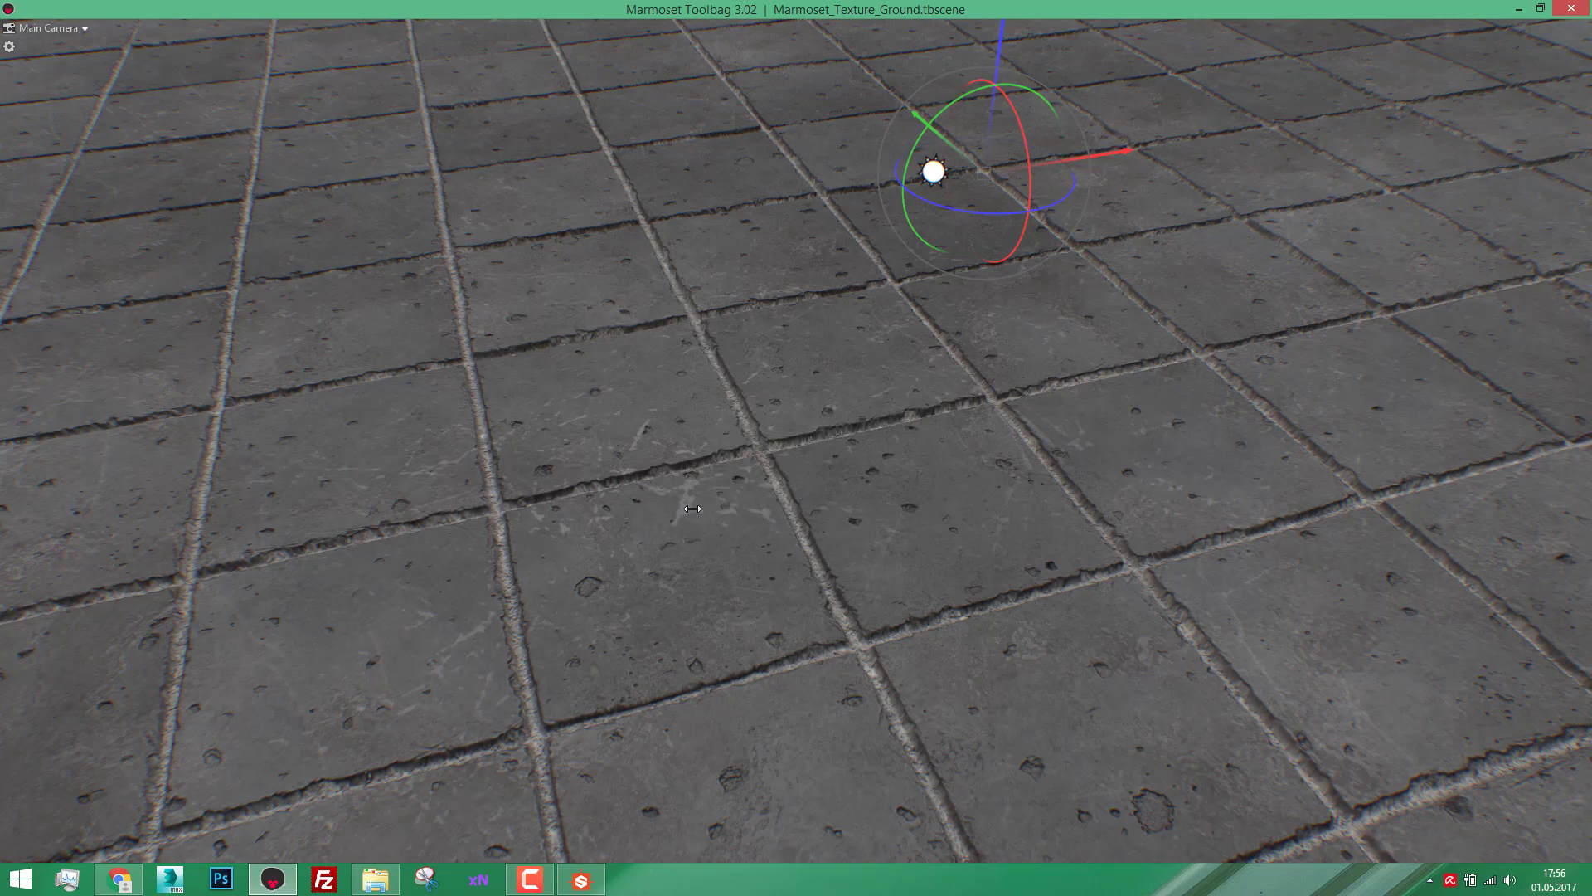
{"action": "left_click", "coordinate": [581, 880]}
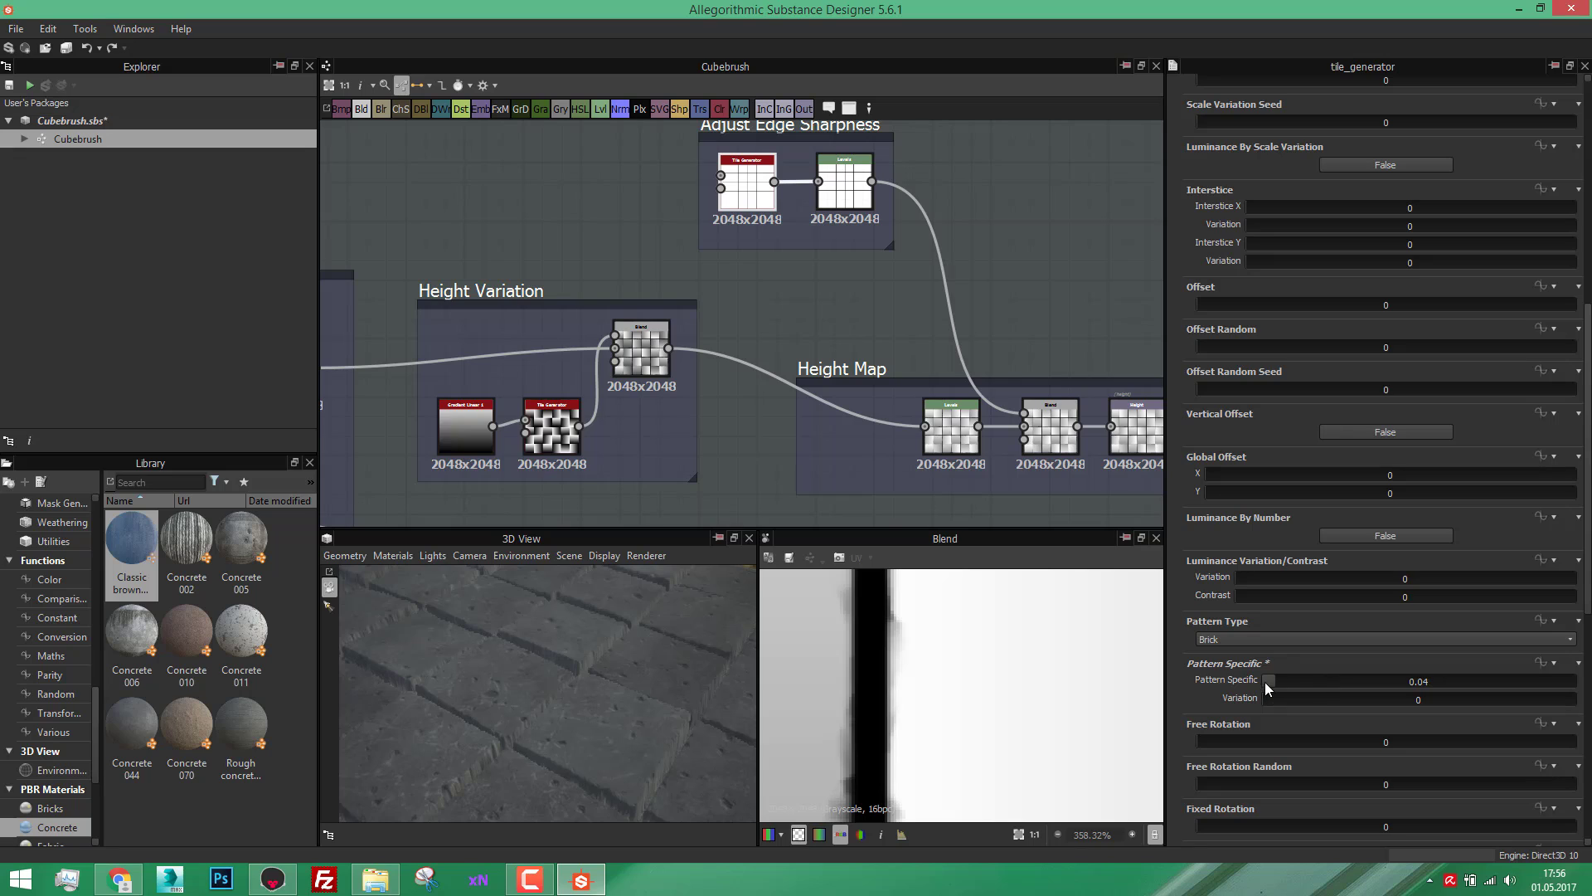
{"action": "scroll", "coordinate": [889, 676], "scroll_direction": "down", "scroll_amount": 5}
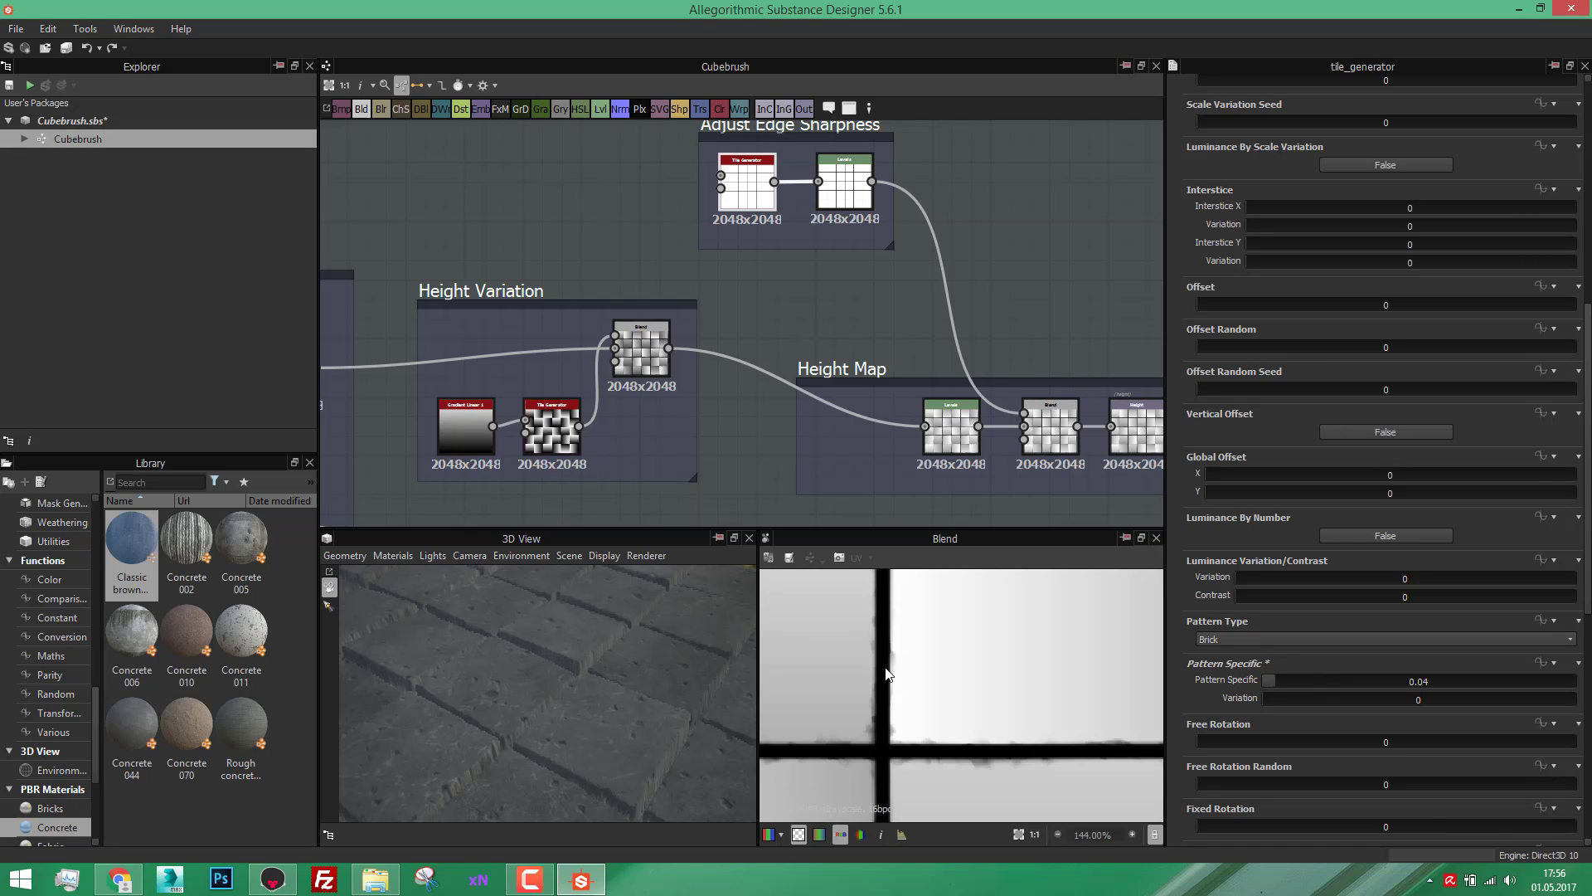
{"action": "scroll", "coordinate": [888, 664], "scroll_direction": "down", "scroll_amount": 3}
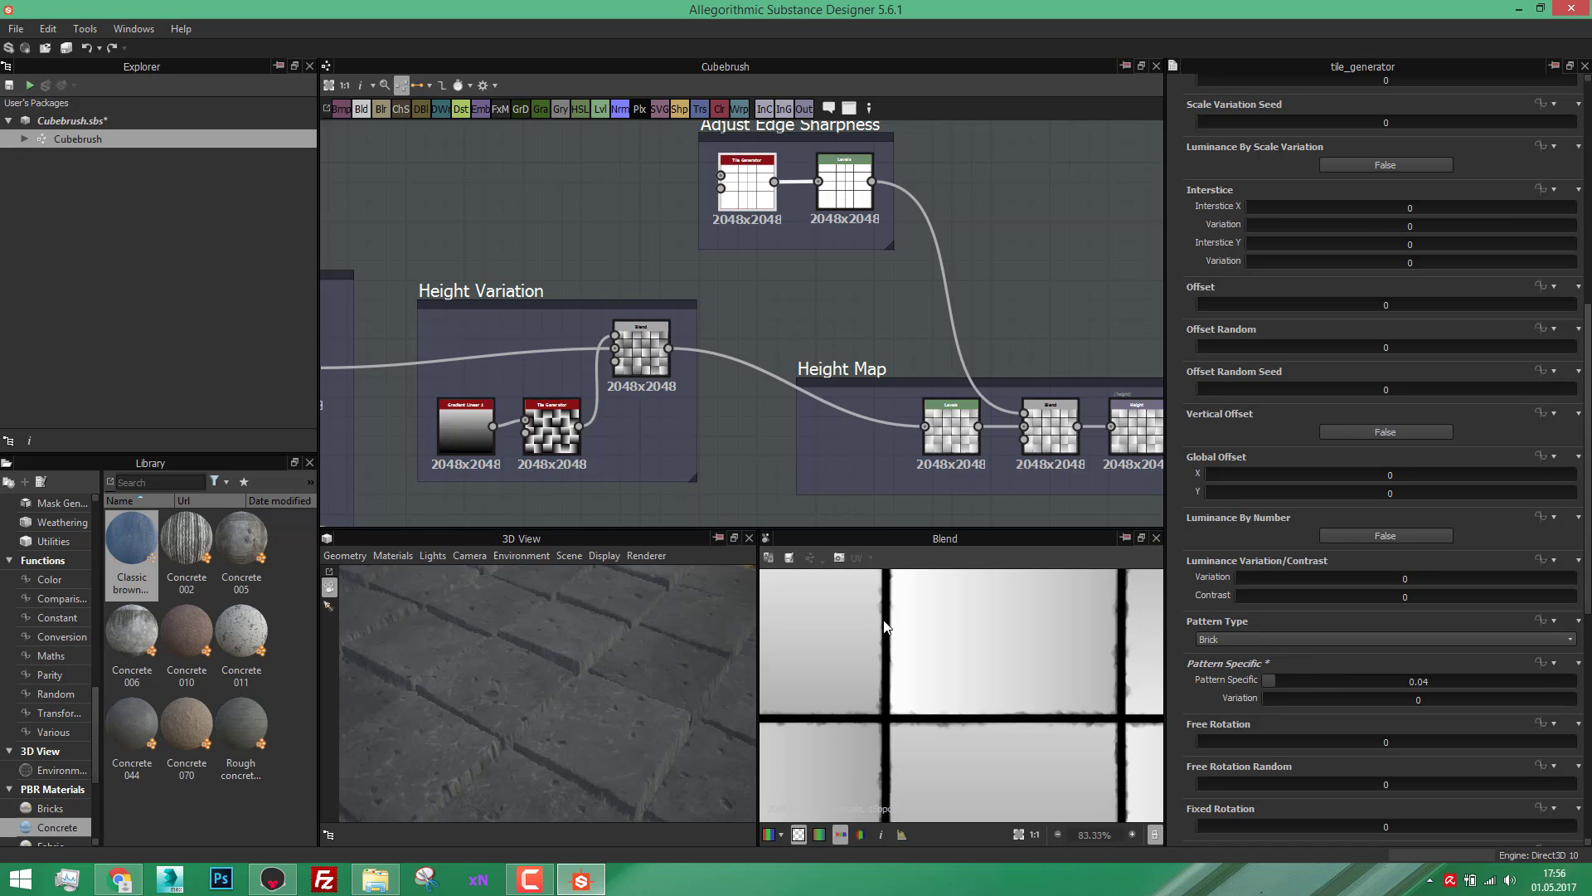
{"action": "scroll", "coordinate": [886, 625], "scroll_direction": "up", "scroll_amount": 2}
{"action": "scroll", "coordinate": [885, 622], "scroll_direction": "up", "scroll_amount": 1}
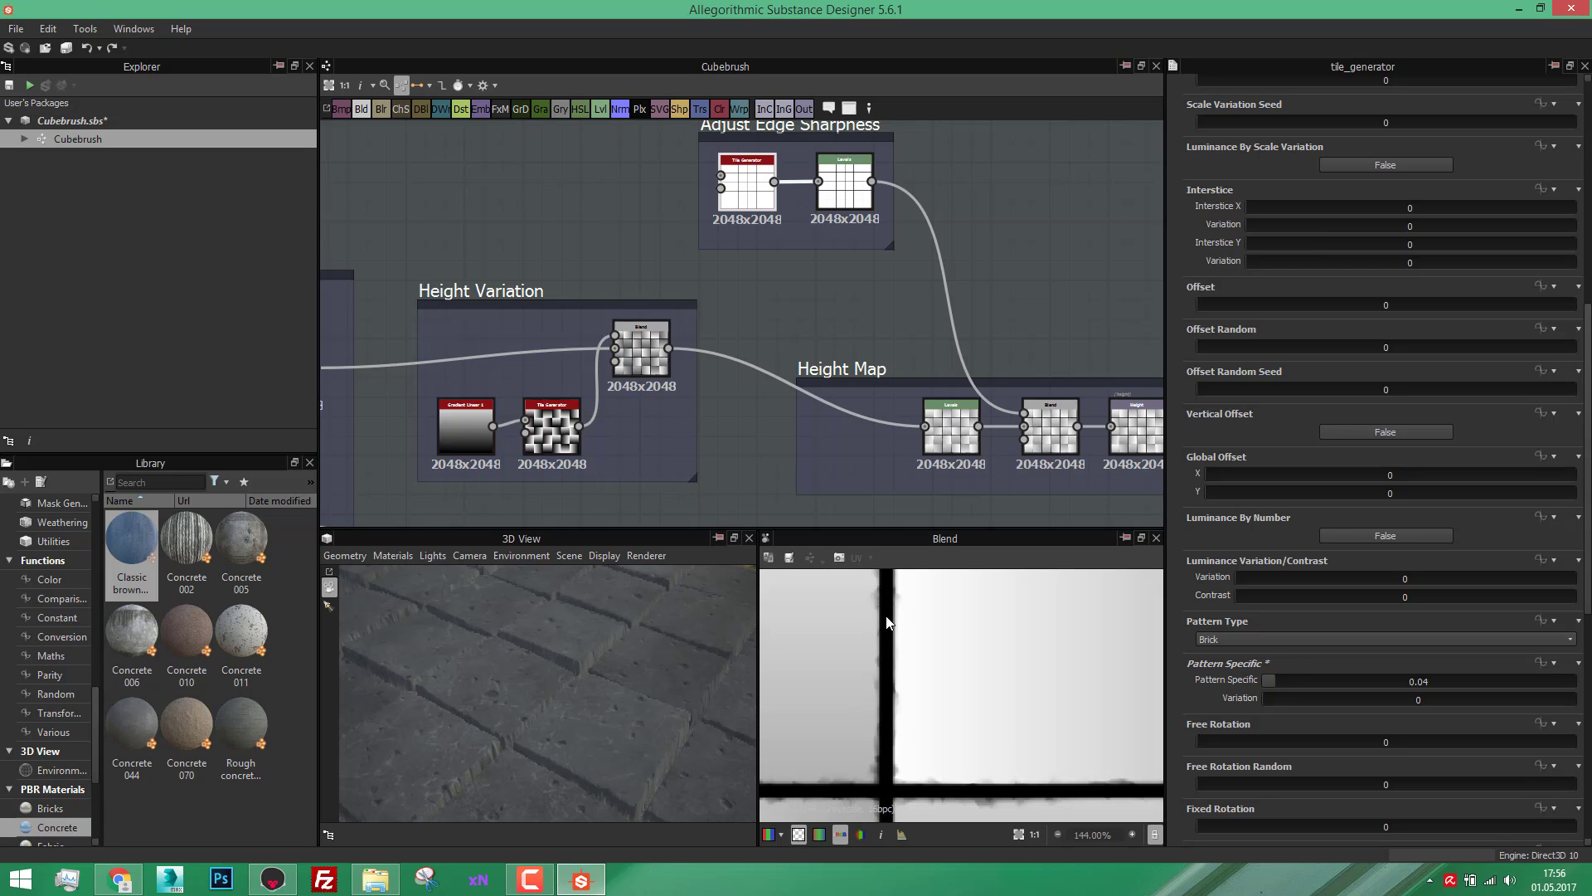
{"action": "scroll", "coordinate": [981, 337], "scroll_direction": "down", "scroll_amount": 2}
Step: Follow the edge mask connection into the Height Map's Blend node, and open the properties of Blend and of the Height output
{"action": "middle_click_drag", "start_coordinate": [980, 336], "coordinate": [975, 319]}
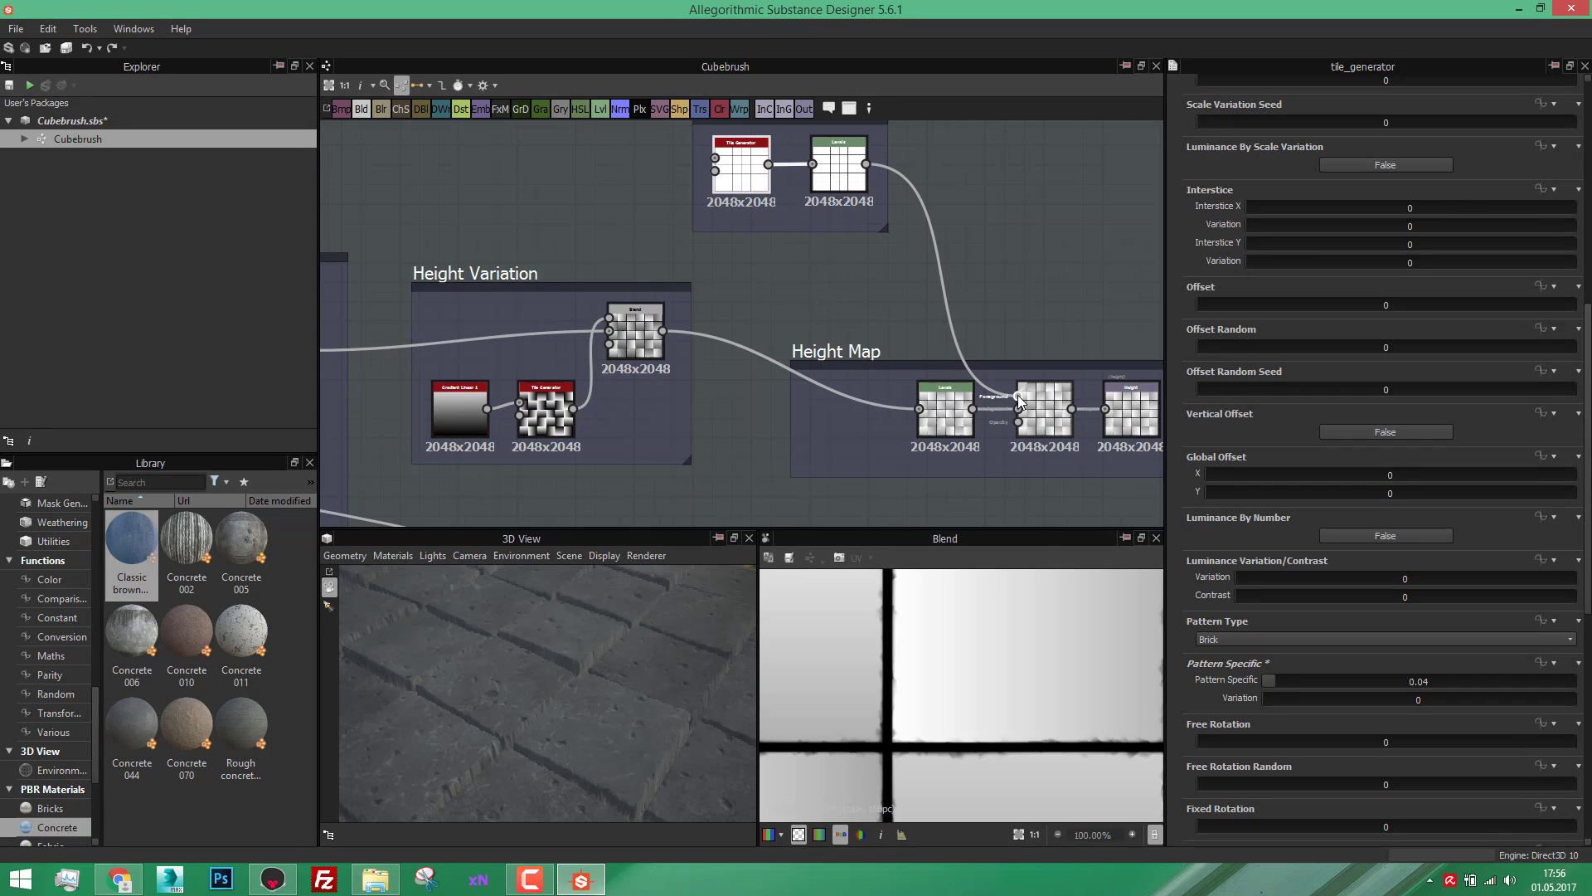
{"action": "left_click_drag", "start_coordinate": [1018, 400], "coordinate": [1018, 397]}
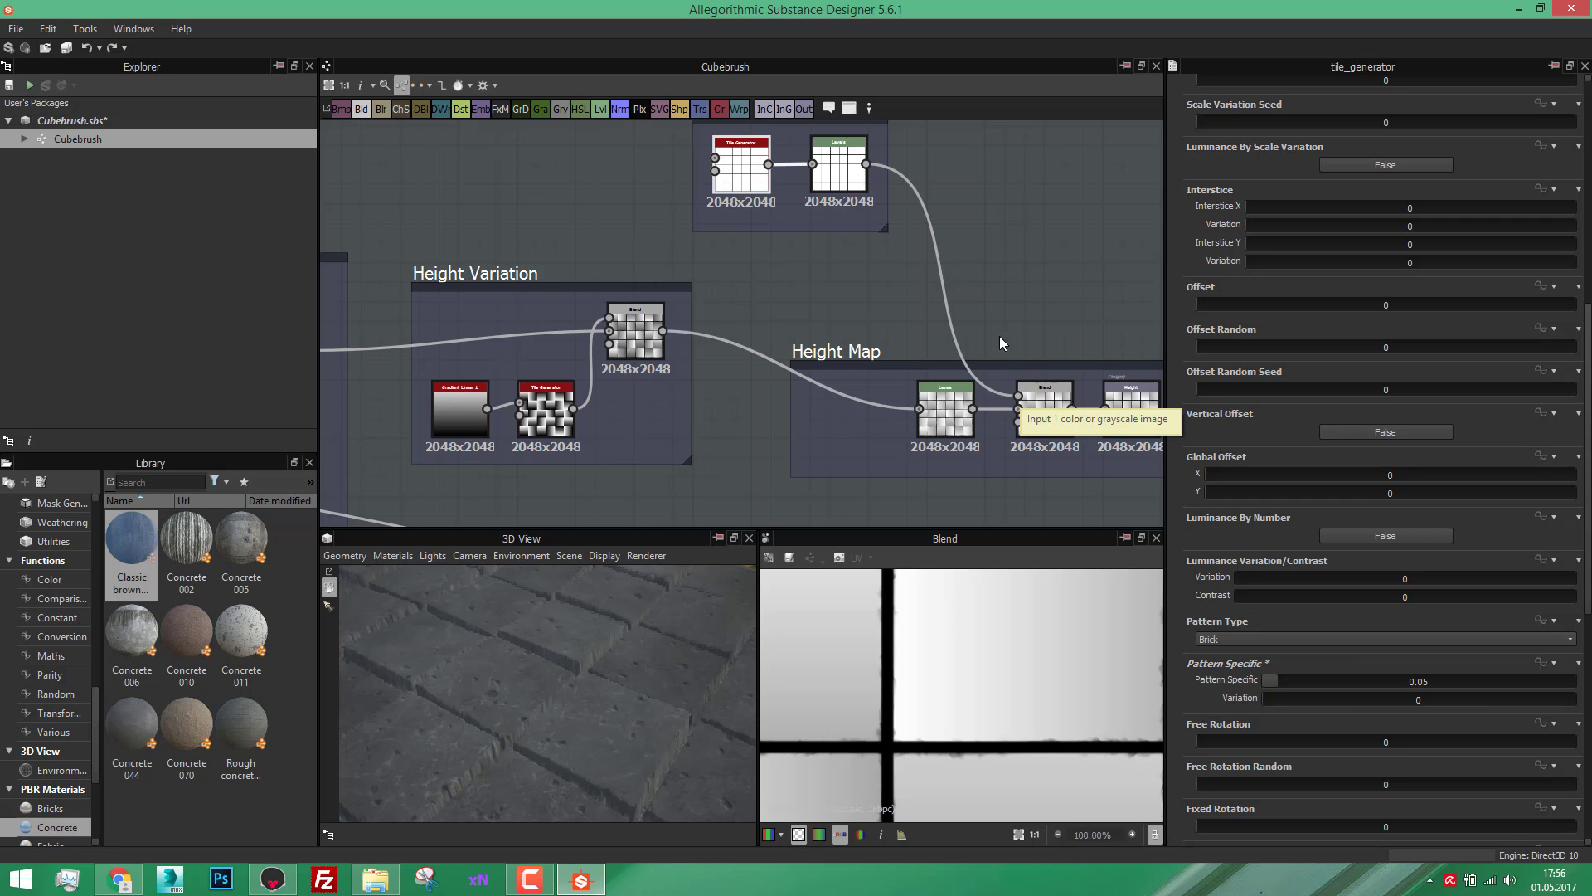
{"action": "scroll", "coordinate": [928, 417], "scroll_direction": "up", "scroll_amount": 4}
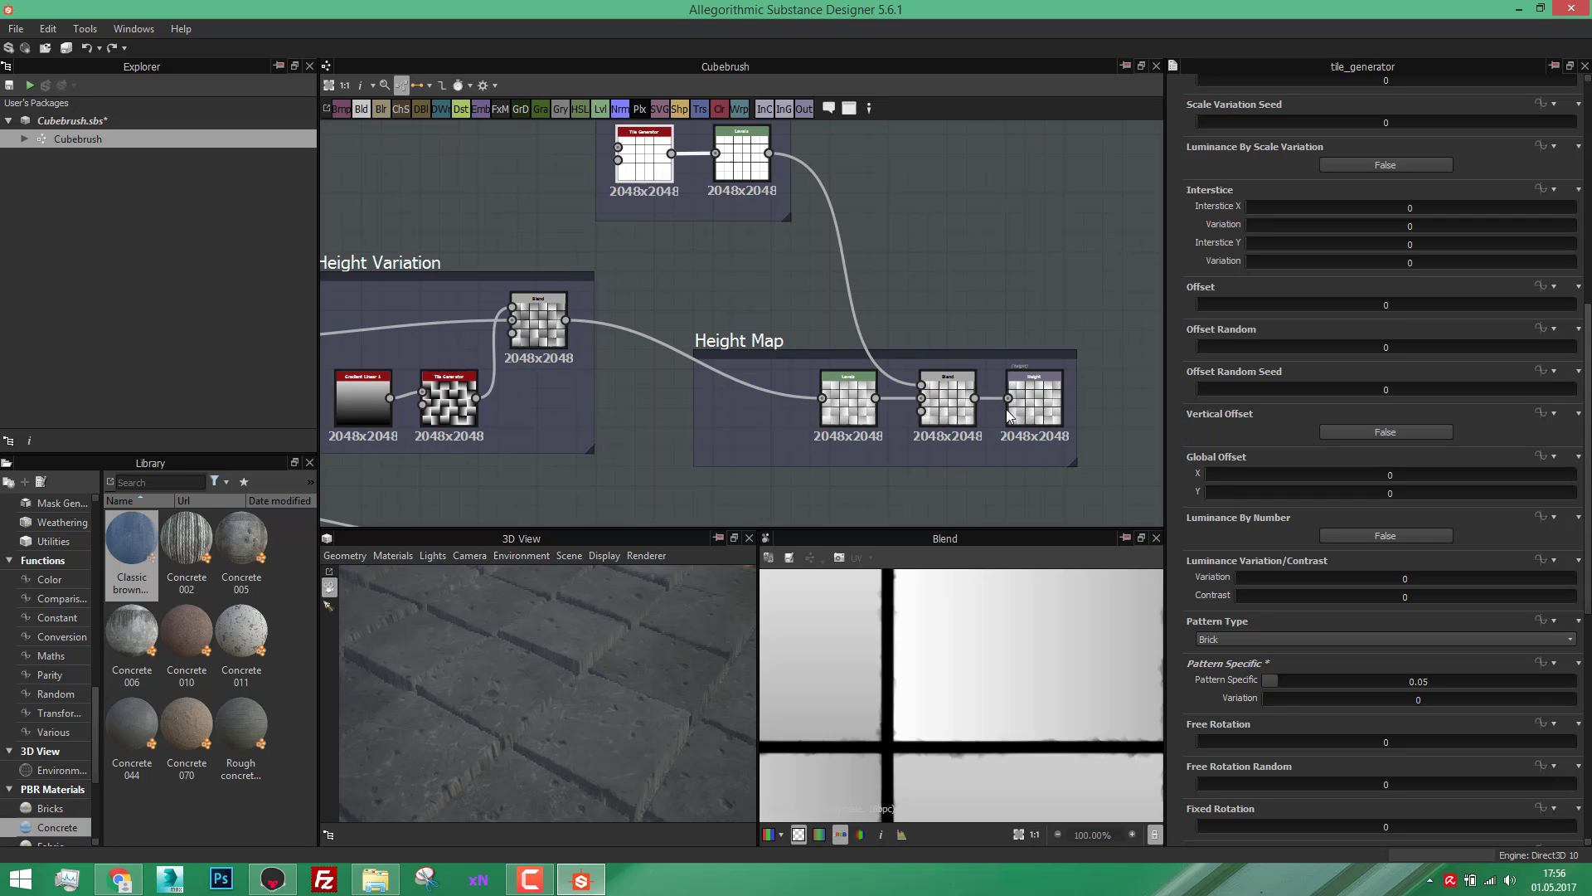
{"action": "scroll", "coordinate": [928, 417], "scroll_direction": "up", "scroll_amount": 2}
{"action": "left_click", "coordinate": [948, 418]}
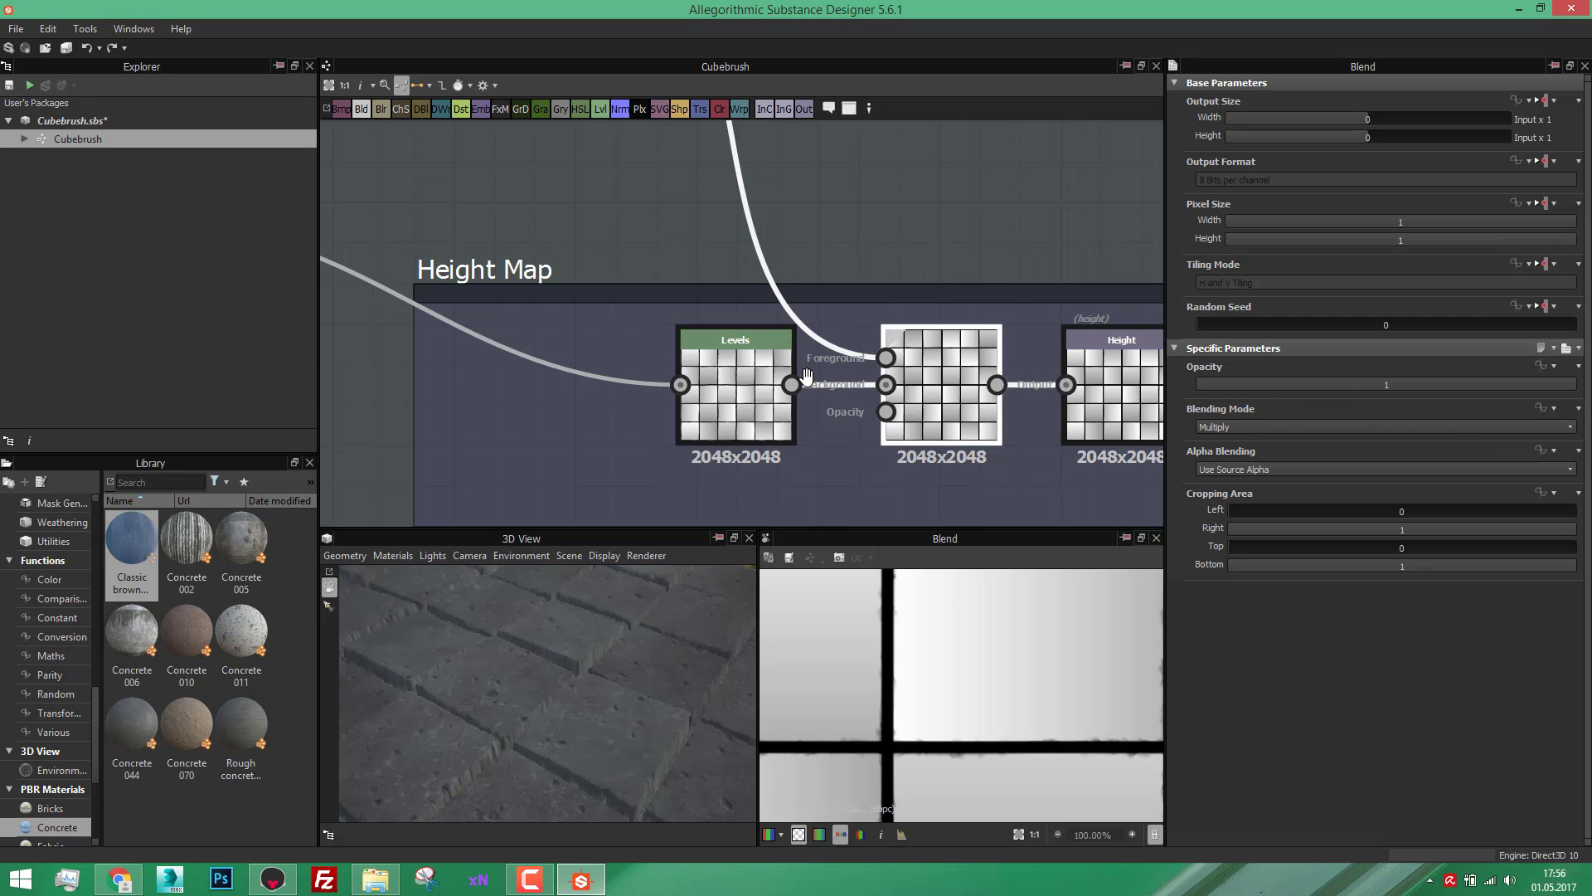
{"action": "middle_click_drag", "start_coordinate": [1130, 400], "coordinate": [987, 367]}
{"action": "left_click", "coordinate": [984, 360]}
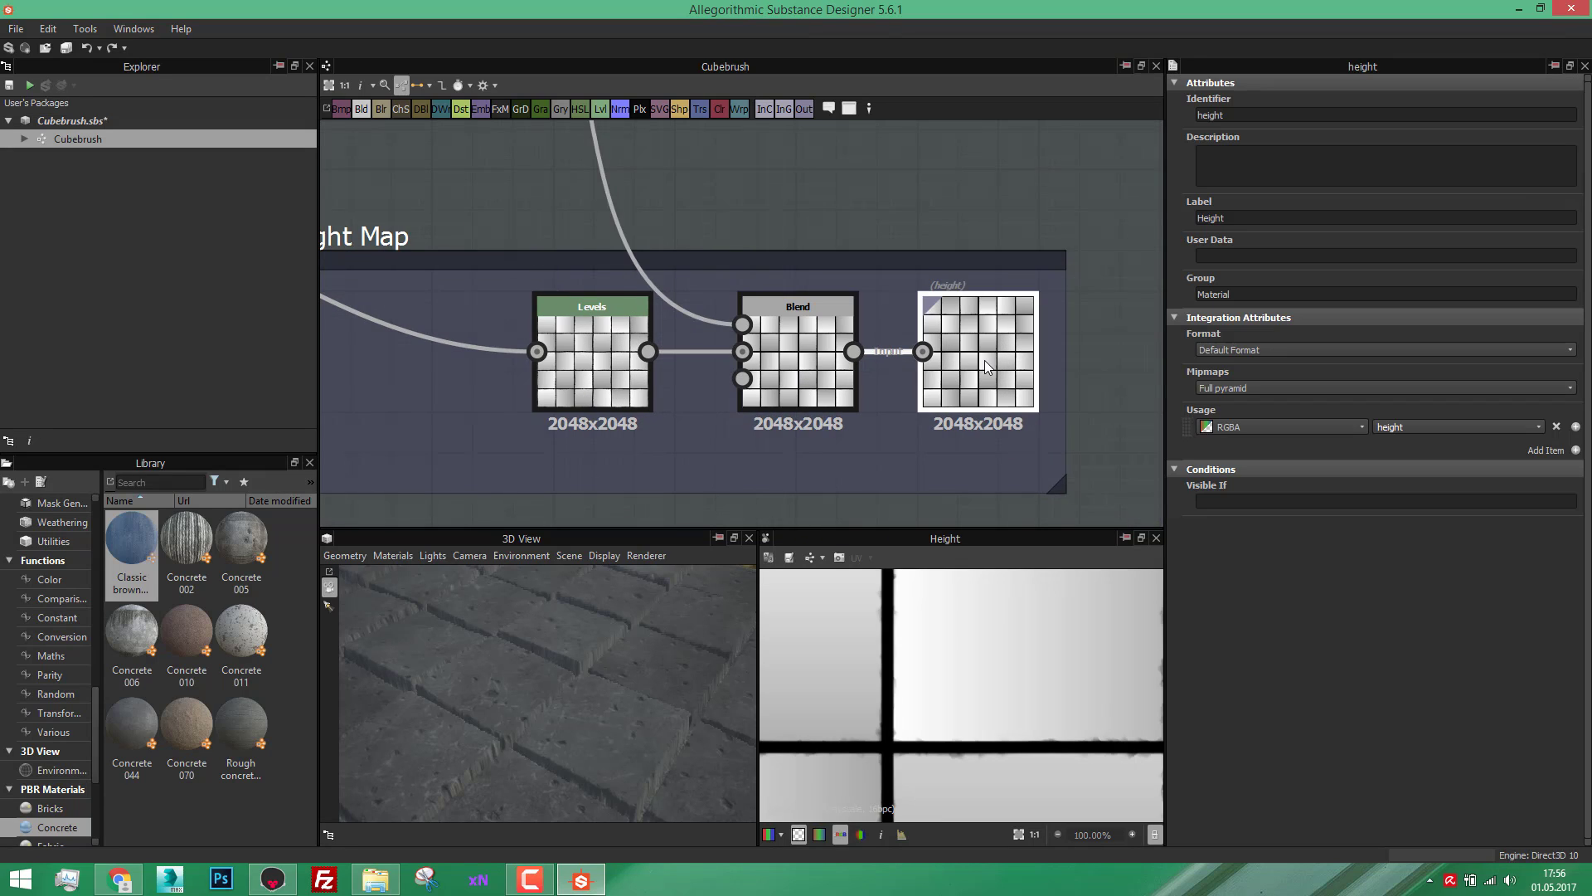
Step: Open the Tile Random node at the start of the Crack Spots section, showing its preview and properties
{"action": "scroll", "coordinate": [983, 359], "scroll_direction": "down", "scroll_amount": 1}
{"action": "scroll", "coordinate": [984, 360], "scroll_direction": "down", "scroll_amount": 5}
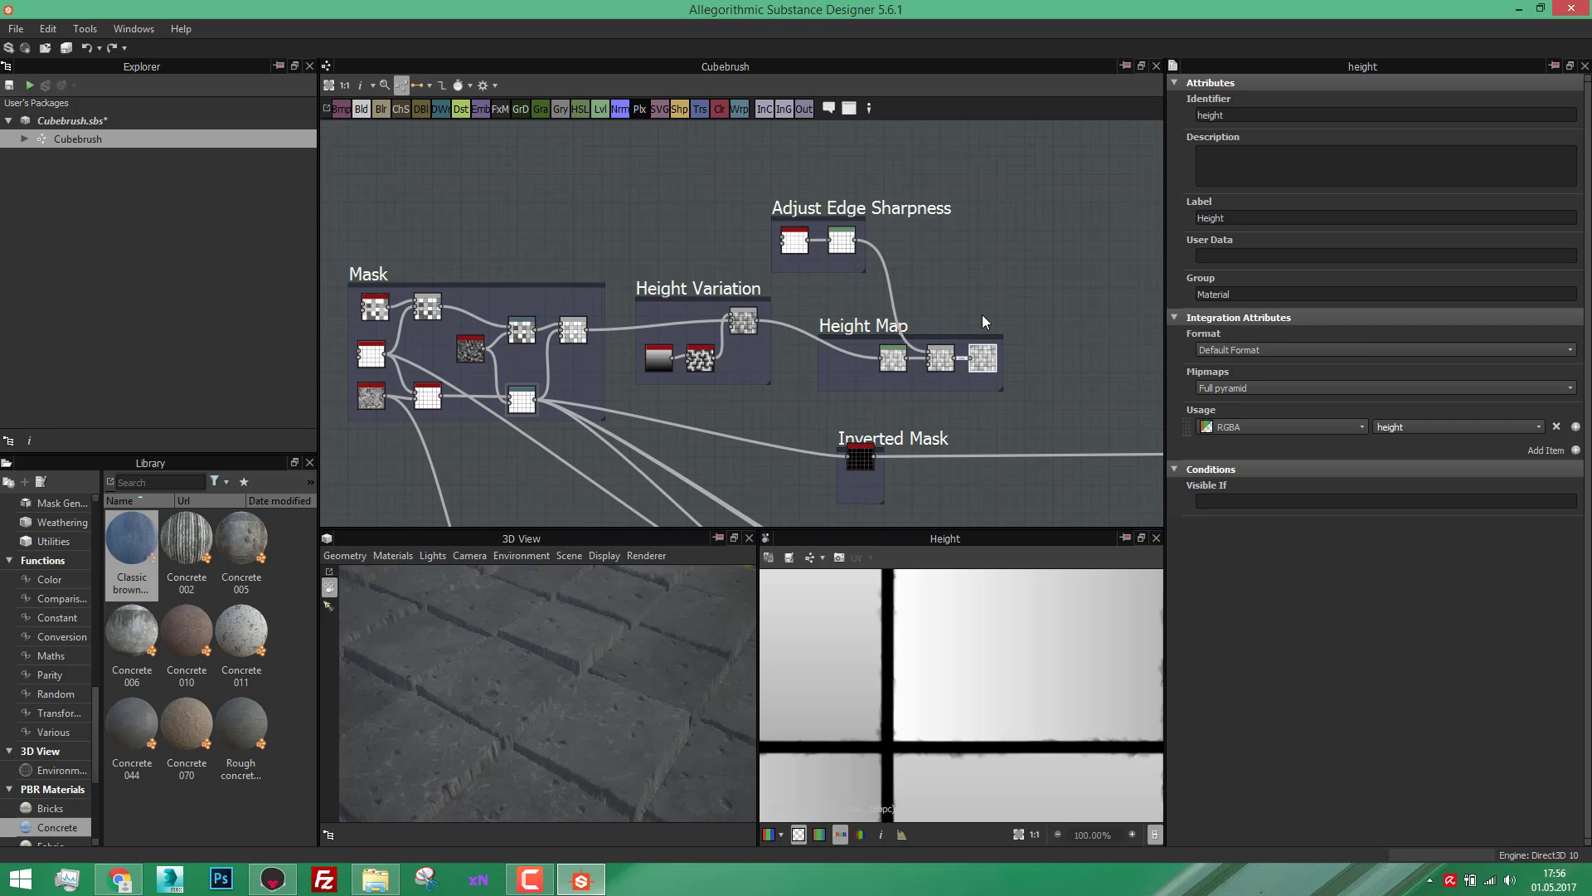
{"action": "scroll", "coordinate": [984, 313], "scroll_direction": "down", "scroll_amount": 1}
{"action": "middle_click_drag", "start_coordinate": [678, 400], "coordinate": [753, 271]}
{"action": "middle_click_drag", "start_coordinate": [674, 475], "coordinate": [711, 423]}
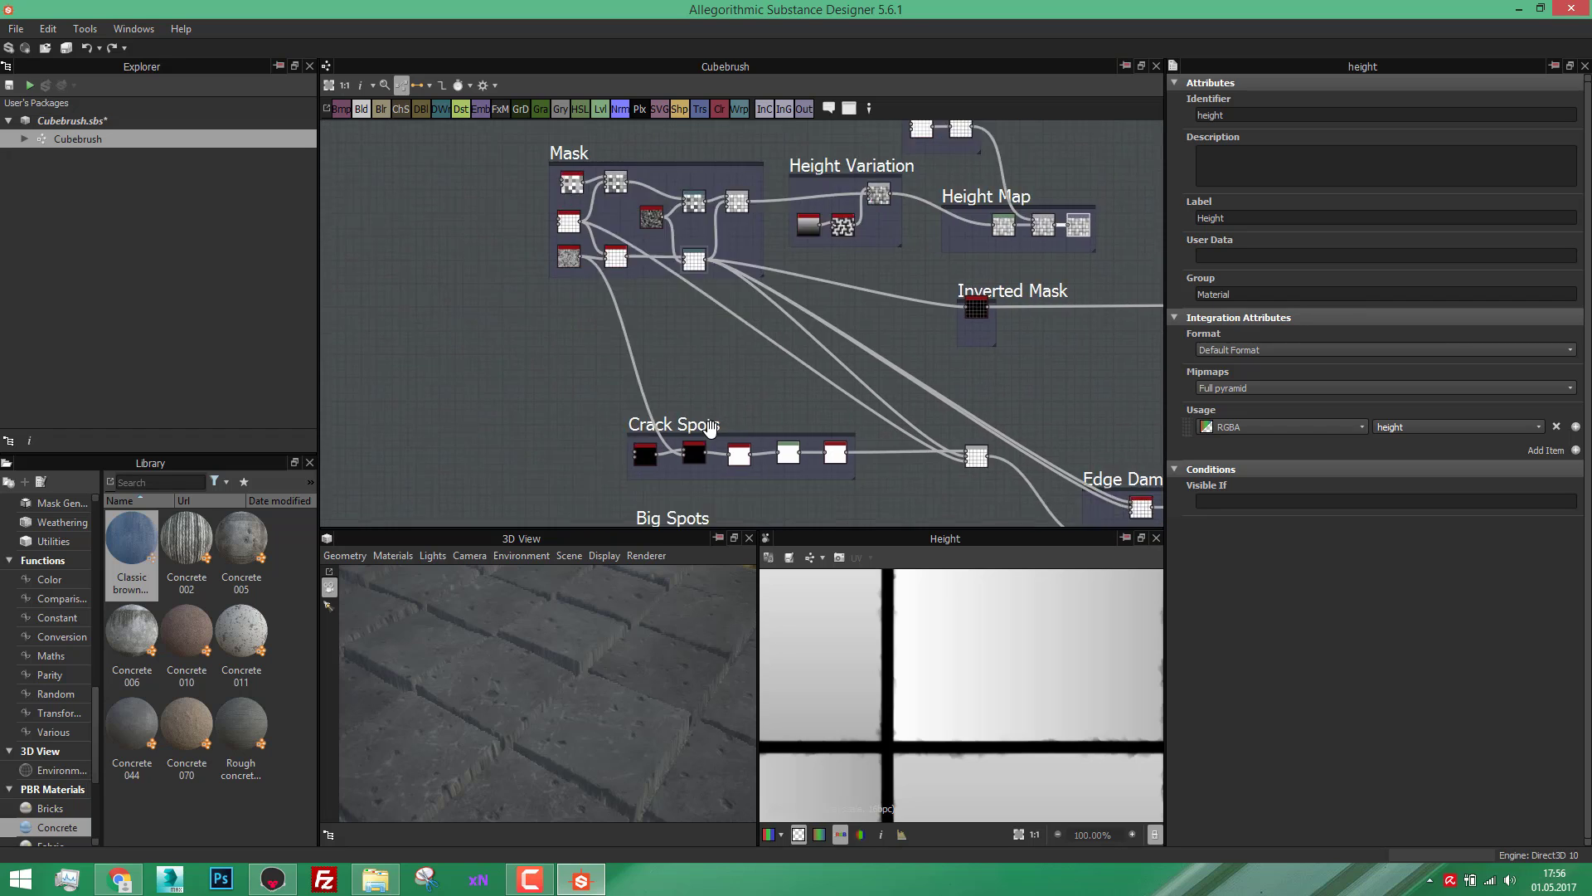
{"action": "scroll", "coordinate": [711, 426], "scroll_direction": "up", "scroll_amount": 2}
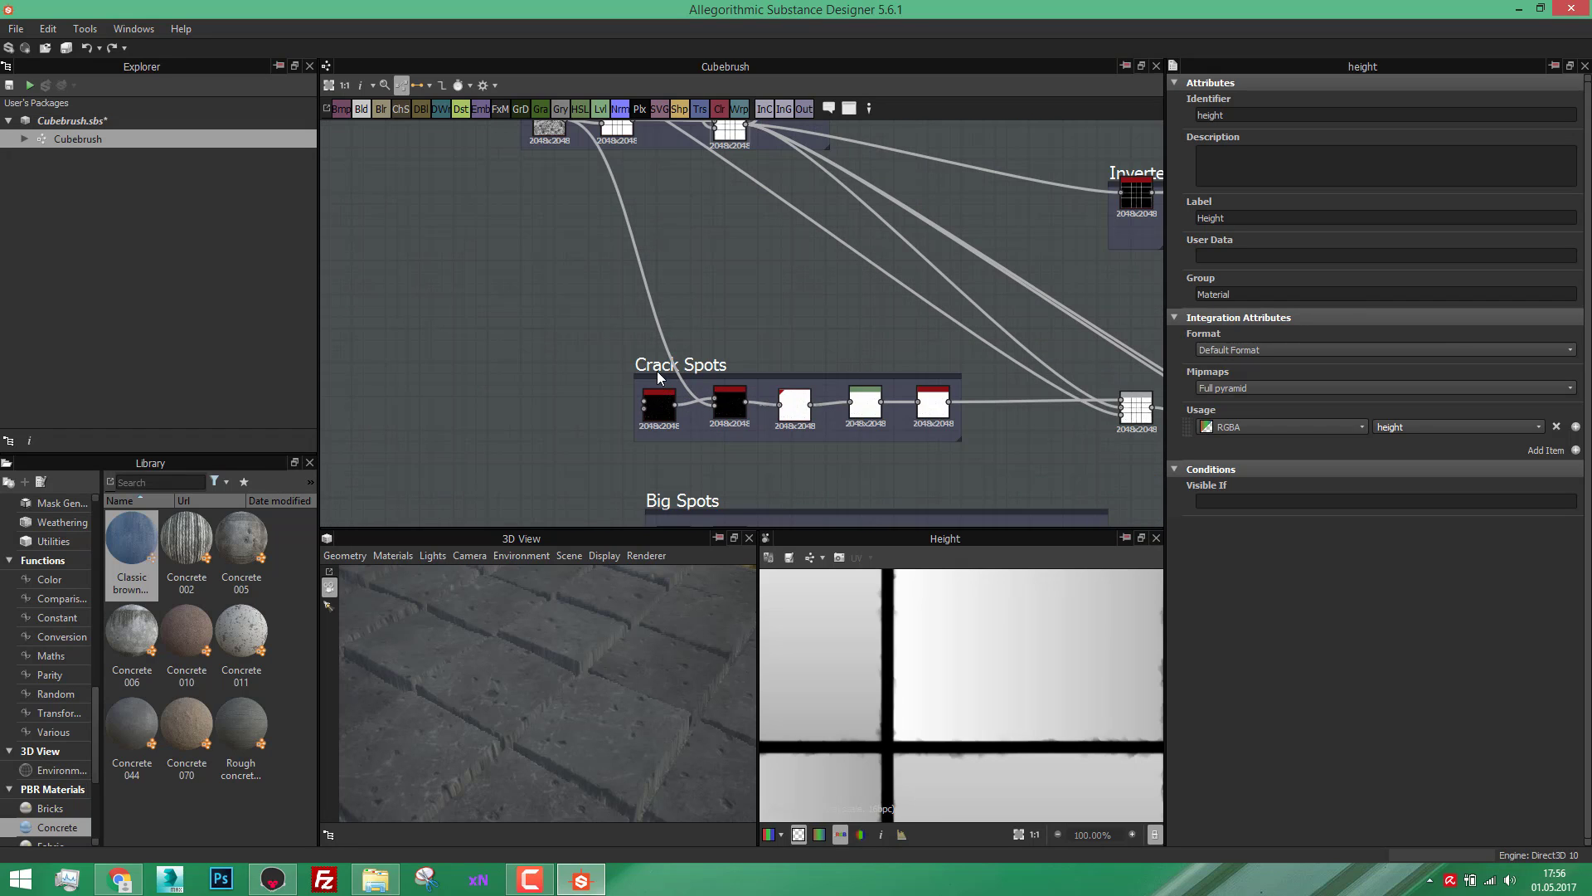
{"action": "middle_click_drag", "start_coordinate": [657, 372], "coordinate": [519, 325]}
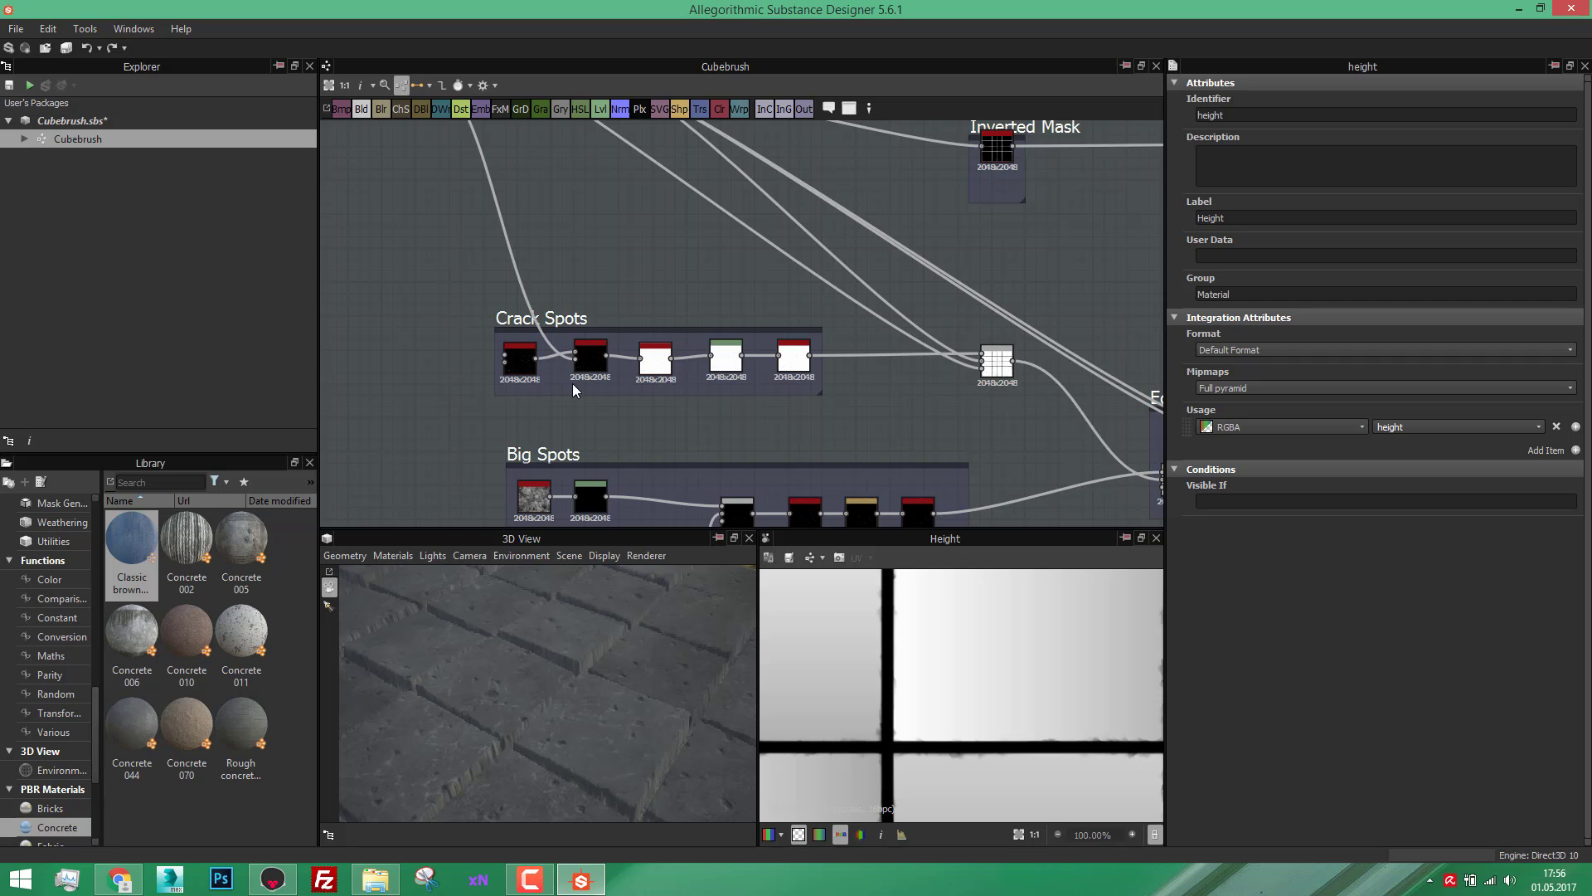
{"action": "scroll", "coordinate": [522, 359], "scroll_direction": "up", "scroll_amount": 3}
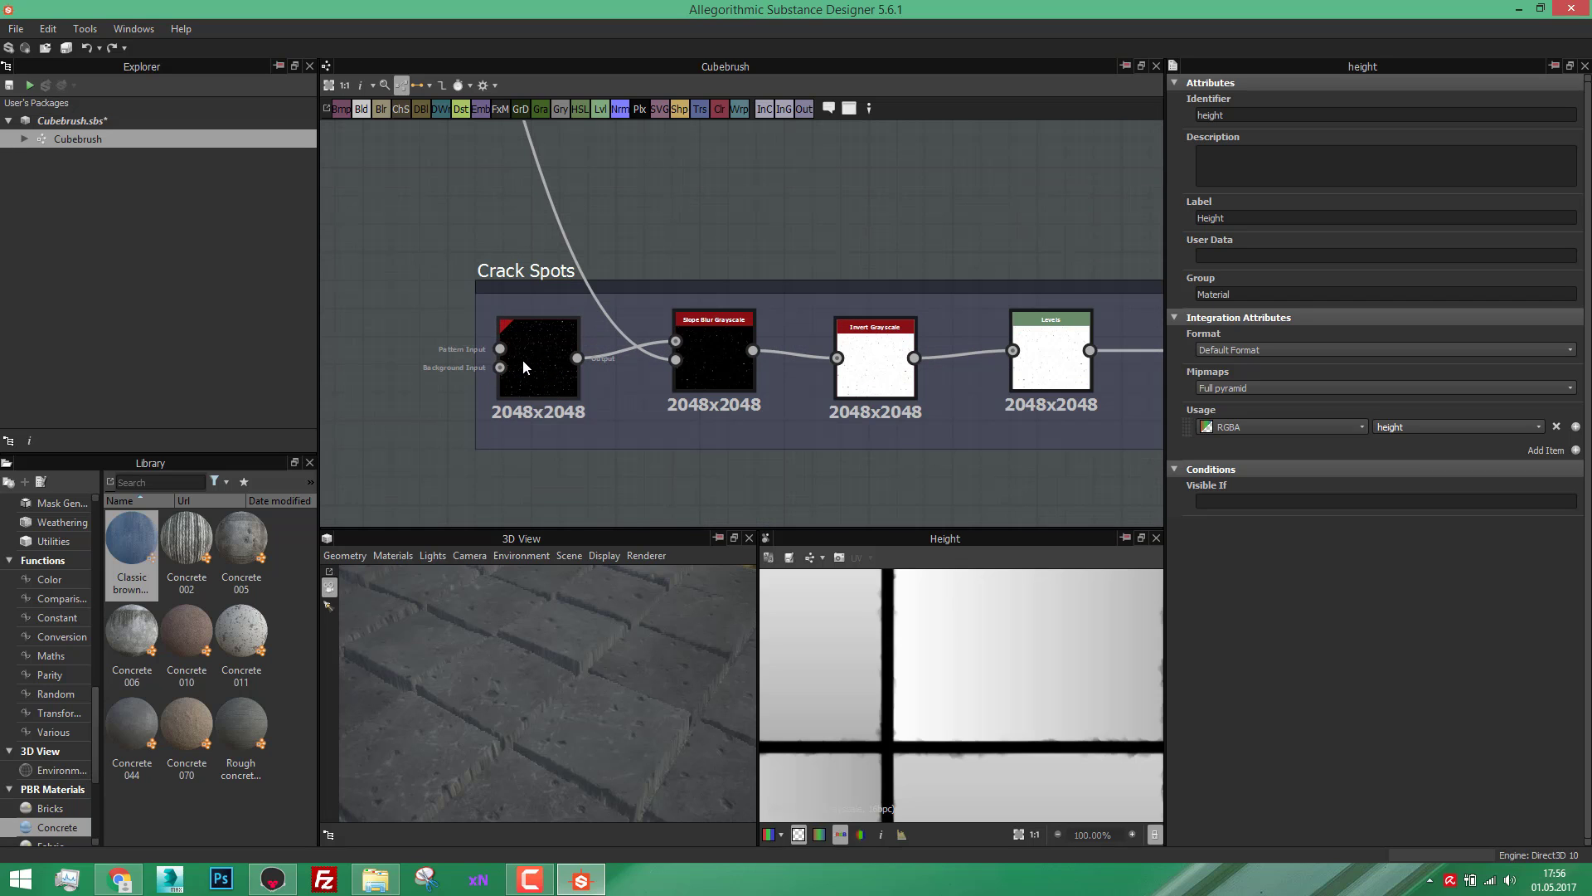
{"action": "double_click", "coordinate": [522, 367]}
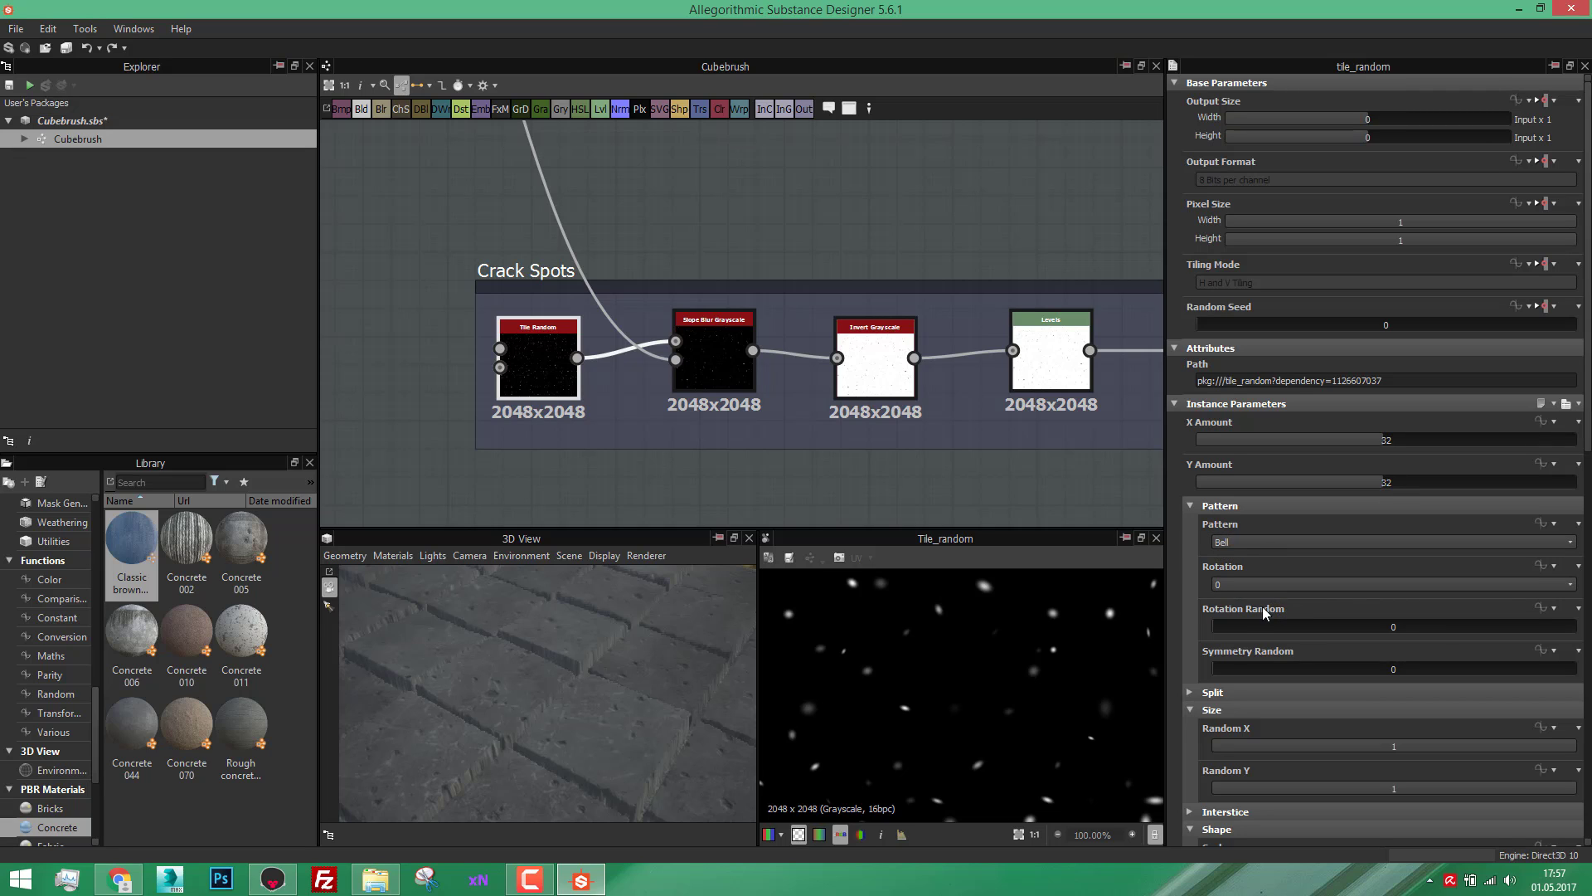
Step: Review the Tile Random parameters, try Random Constraints at False to compare the spot distribution, and restore it to True
{"action": "scroll", "coordinate": [1182, 651], "scroll_direction": "down", "scroll_amount": 2}
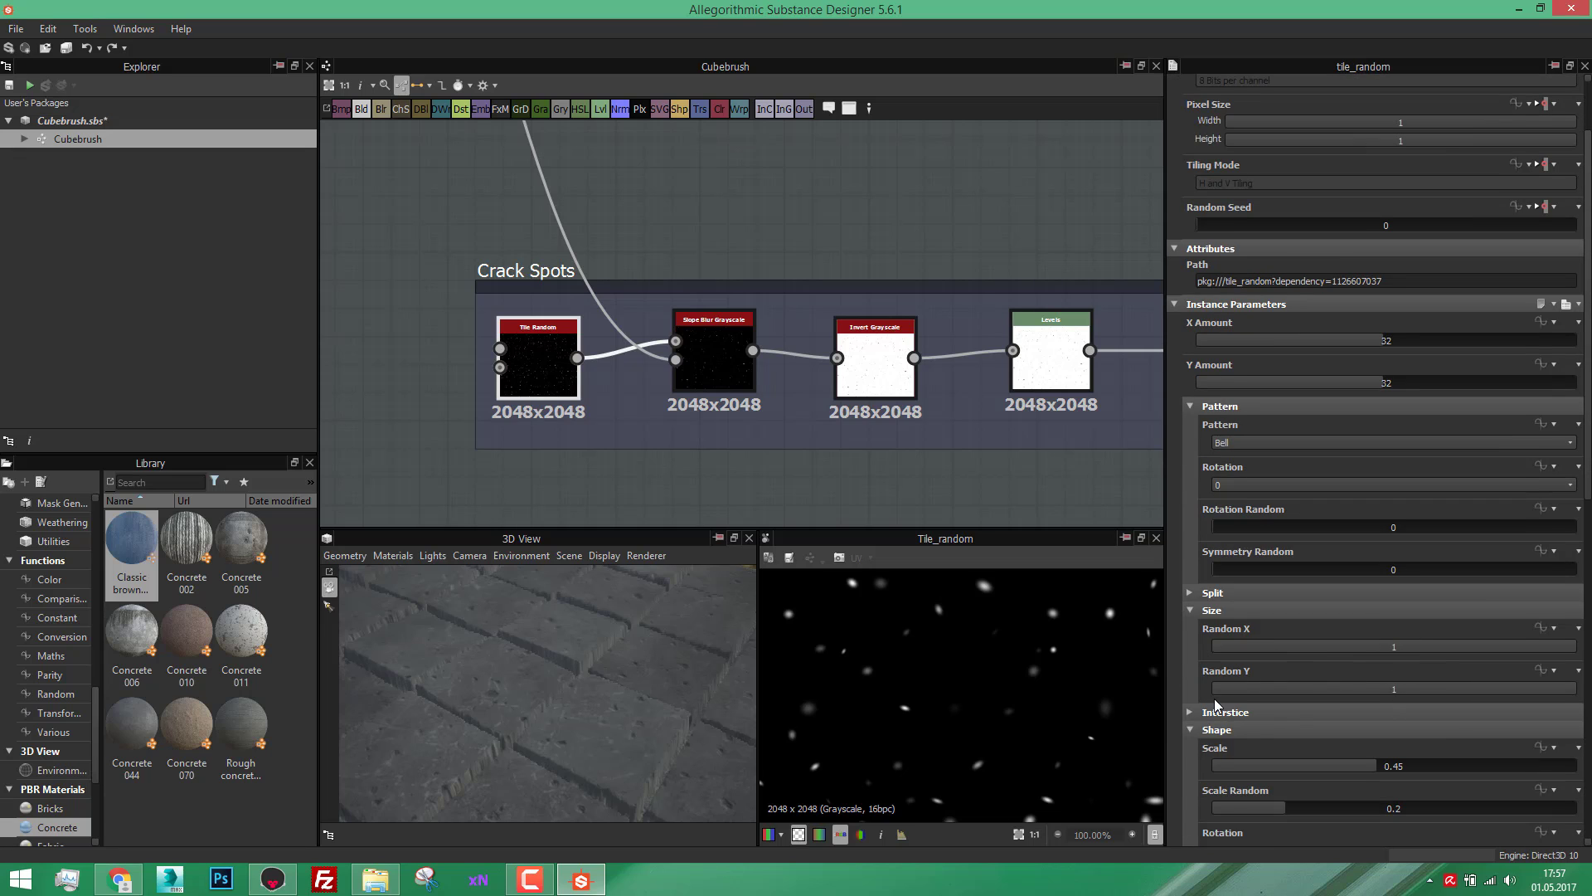
{"action": "scroll", "coordinate": [1188, 763], "scroll_direction": "down", "scroll_amount": 2}
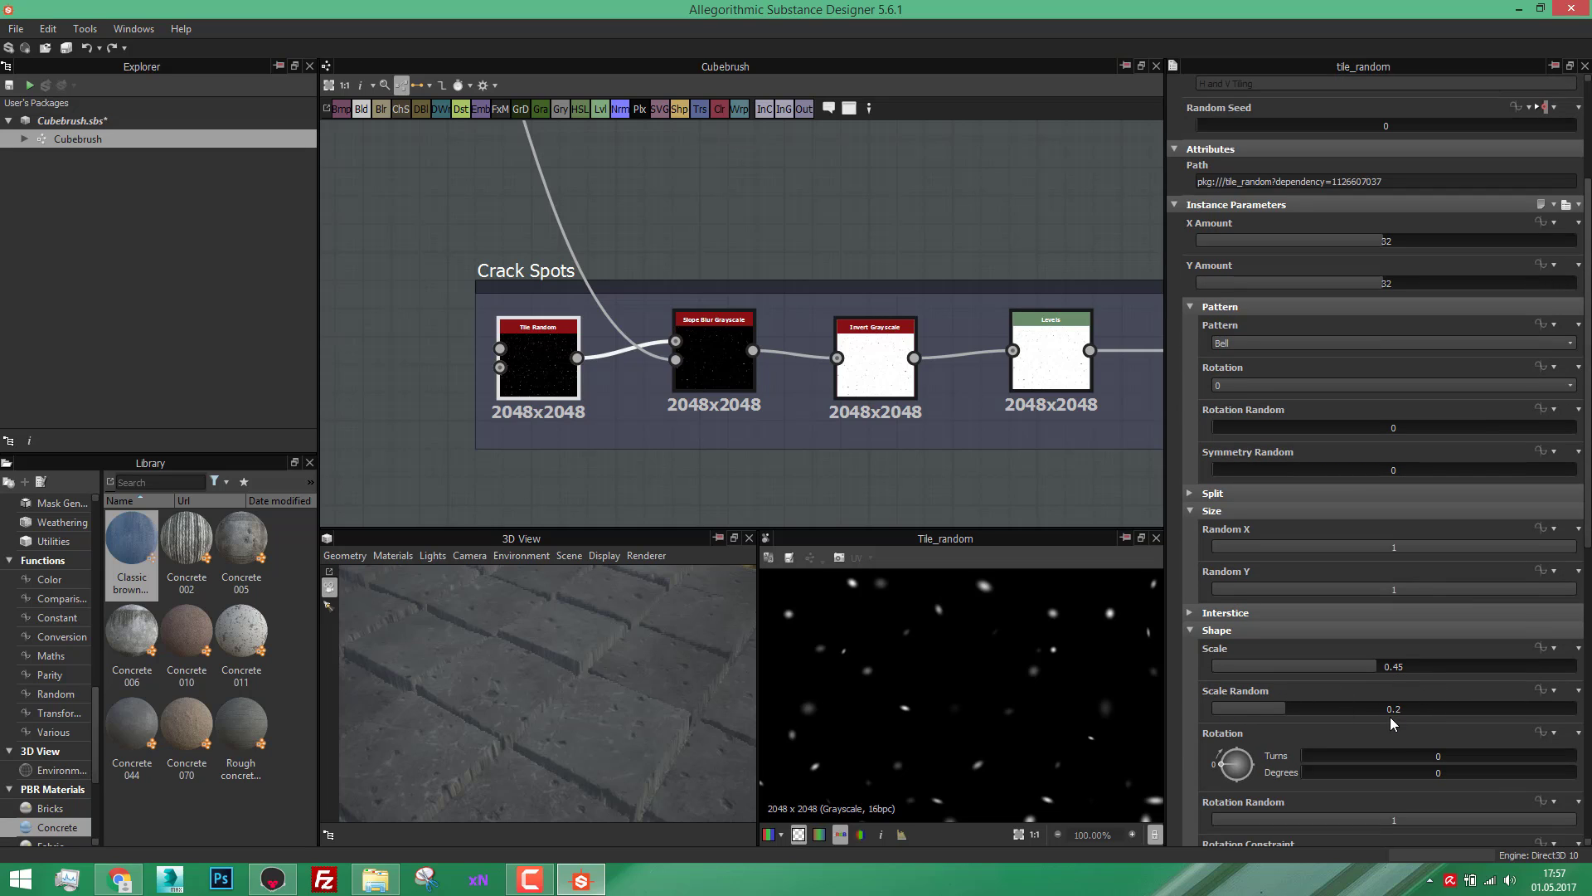
{"action": "scroll", "coordinate": [1199, 733], "scroll_direction": "down", "scroll_amount": 3}
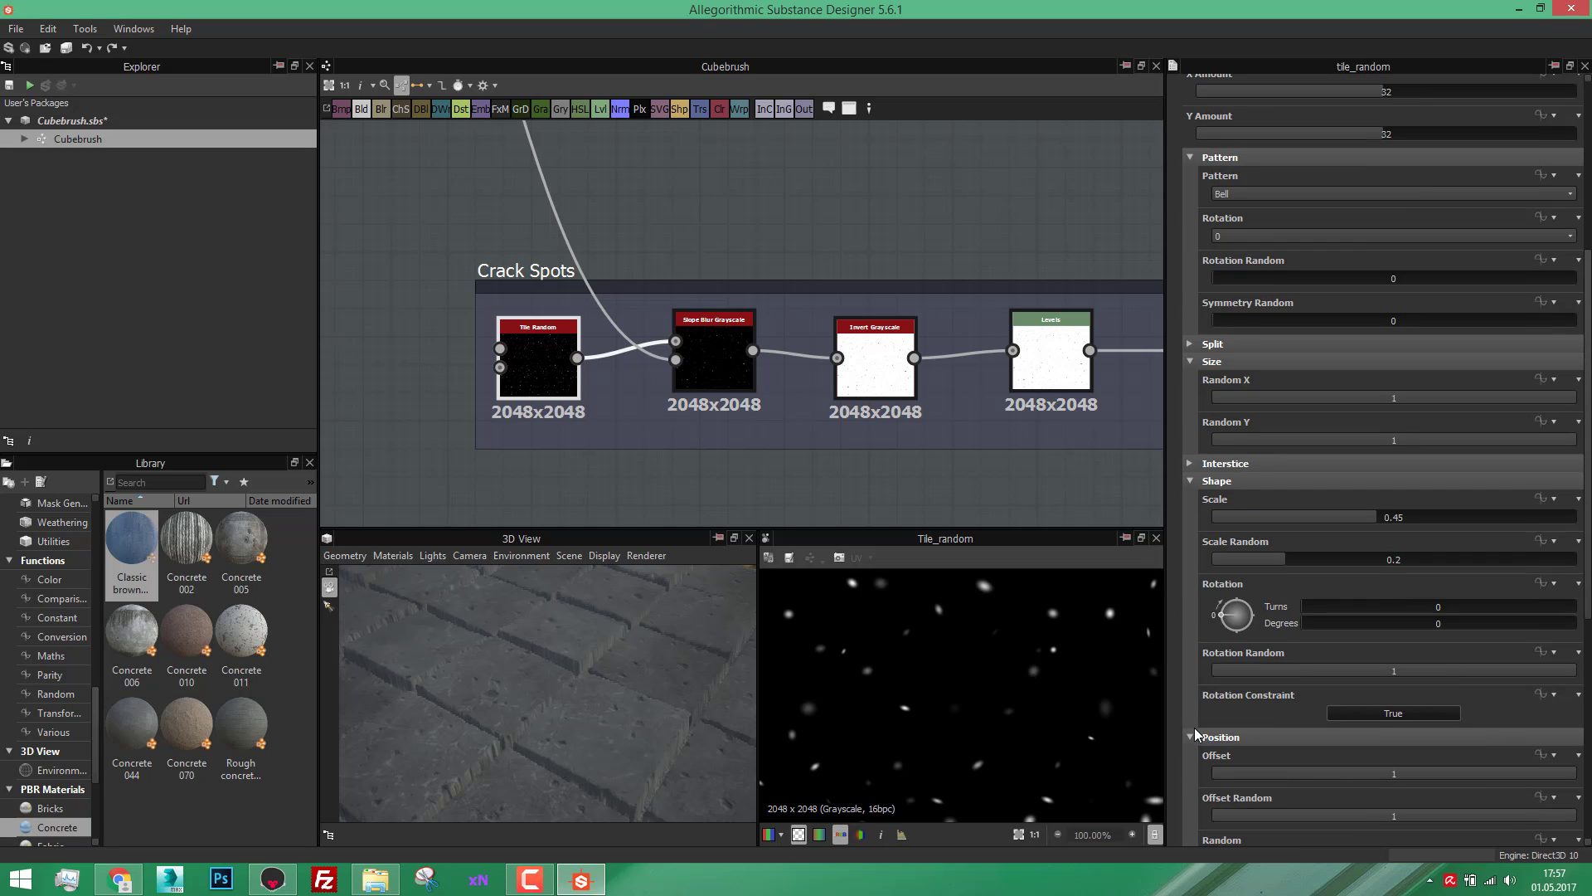
{"action": "scroll", "coordinate": [1197, 735], "scroll_direction": "down", "scroll_amount": 2}
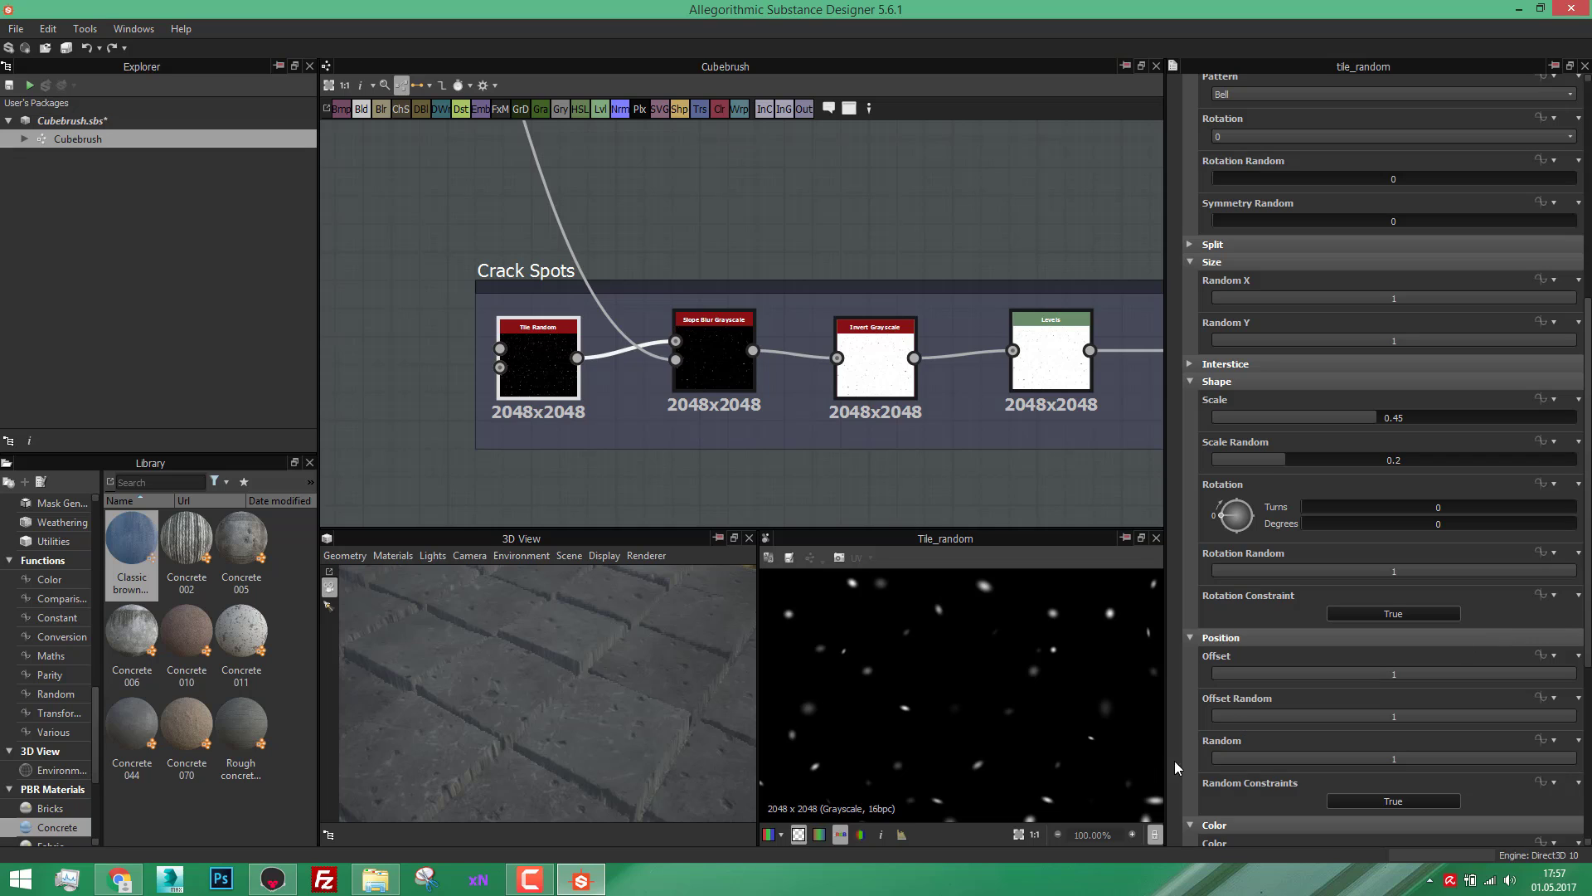
{"action": "scroll", "coordinate": [1194, 767], "scroll_direction": "down", "scroll_amount": 1}
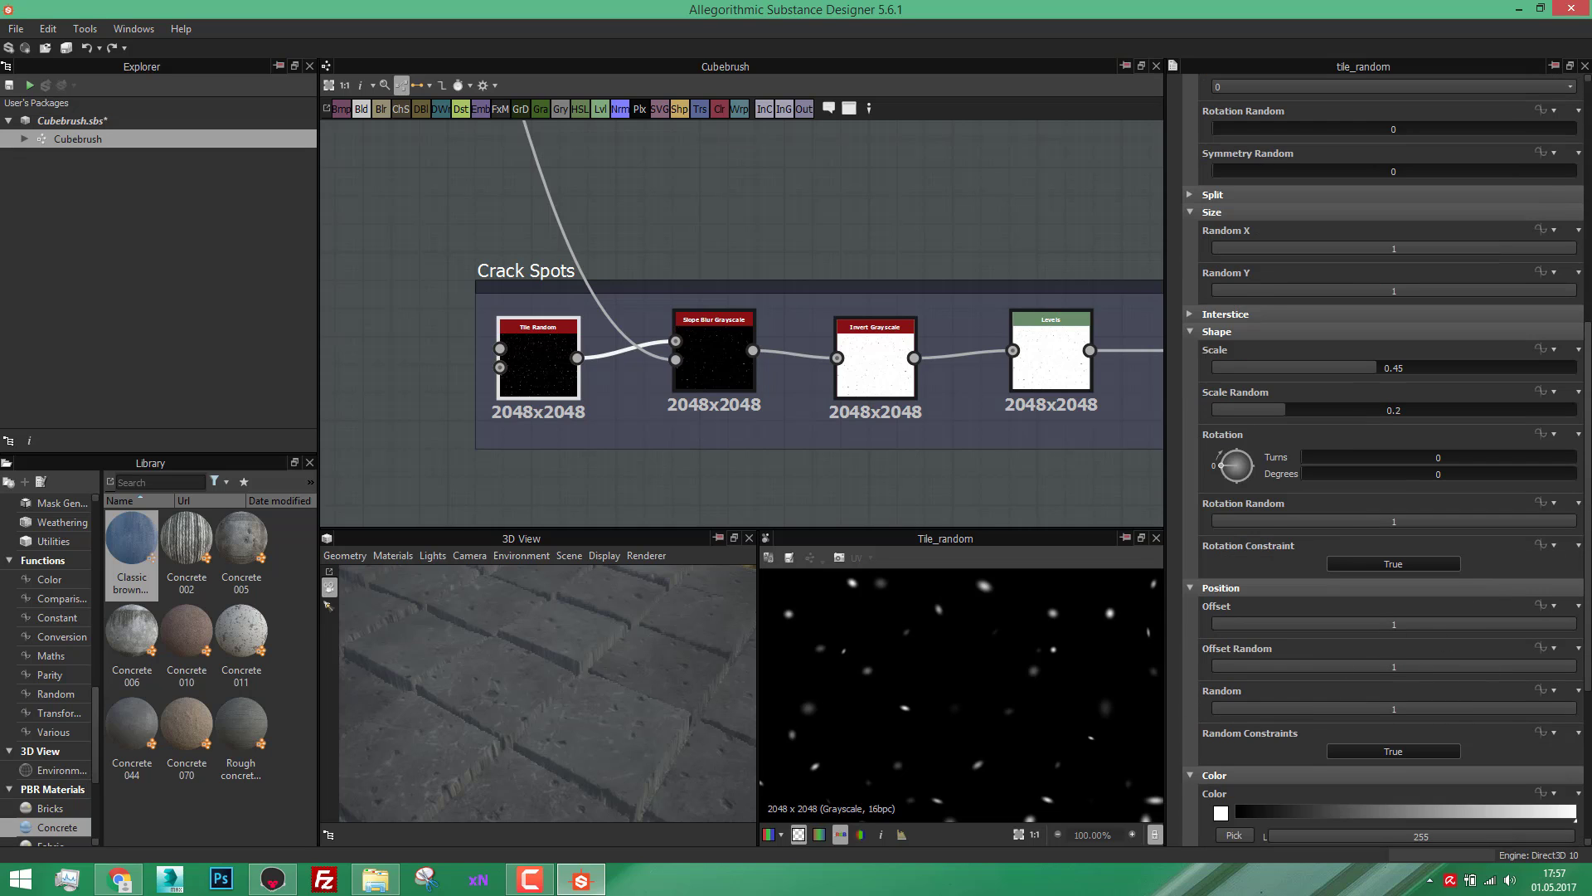
{"action": "left_click", "coordinate": [1420, 757]}
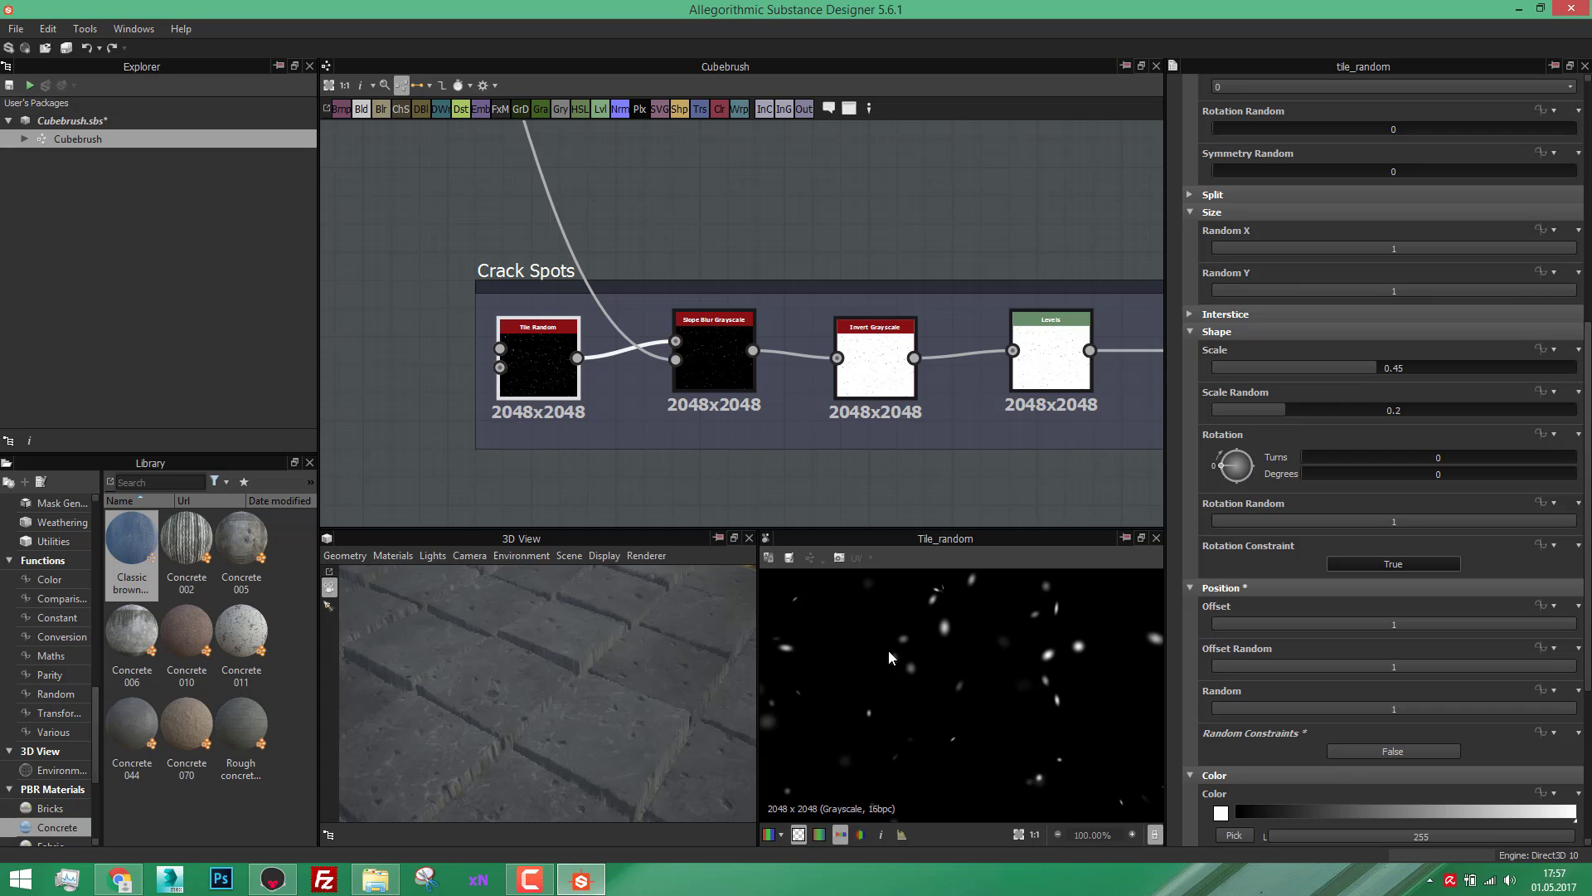
{"action": "scroll", "coordinate": [939, 652], "scroll_direction": "down", "scroll_amount": 8}
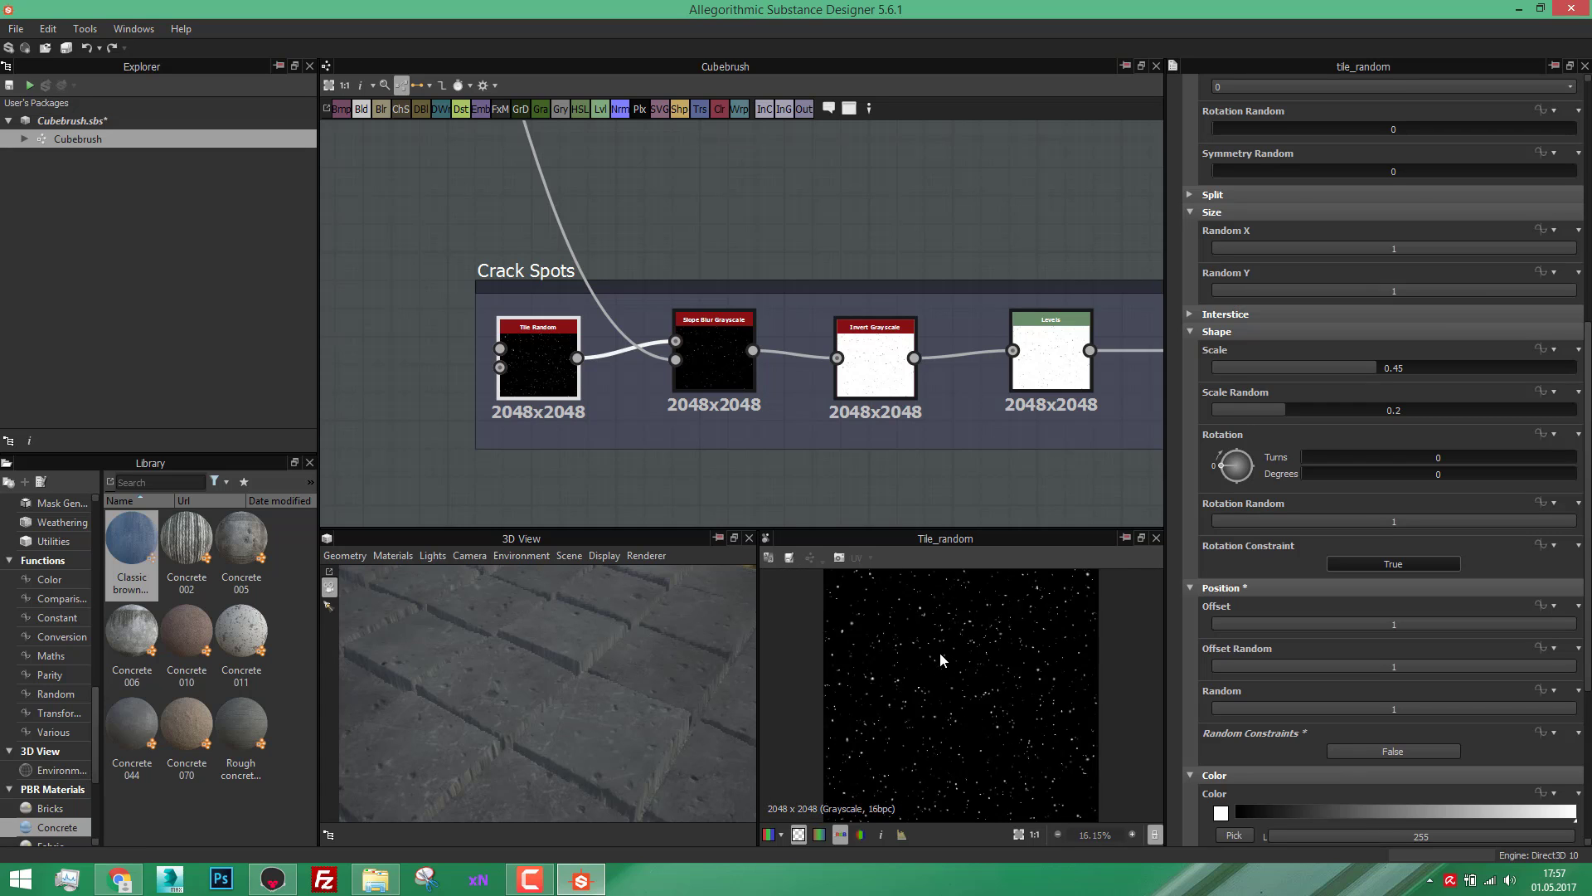
{"action": "scroll", "coordinate": [938, 652], "scroll_direction": "up", "scroll_amount": 1}
{"action": "left_click", "coordinate": [1413, 750]}
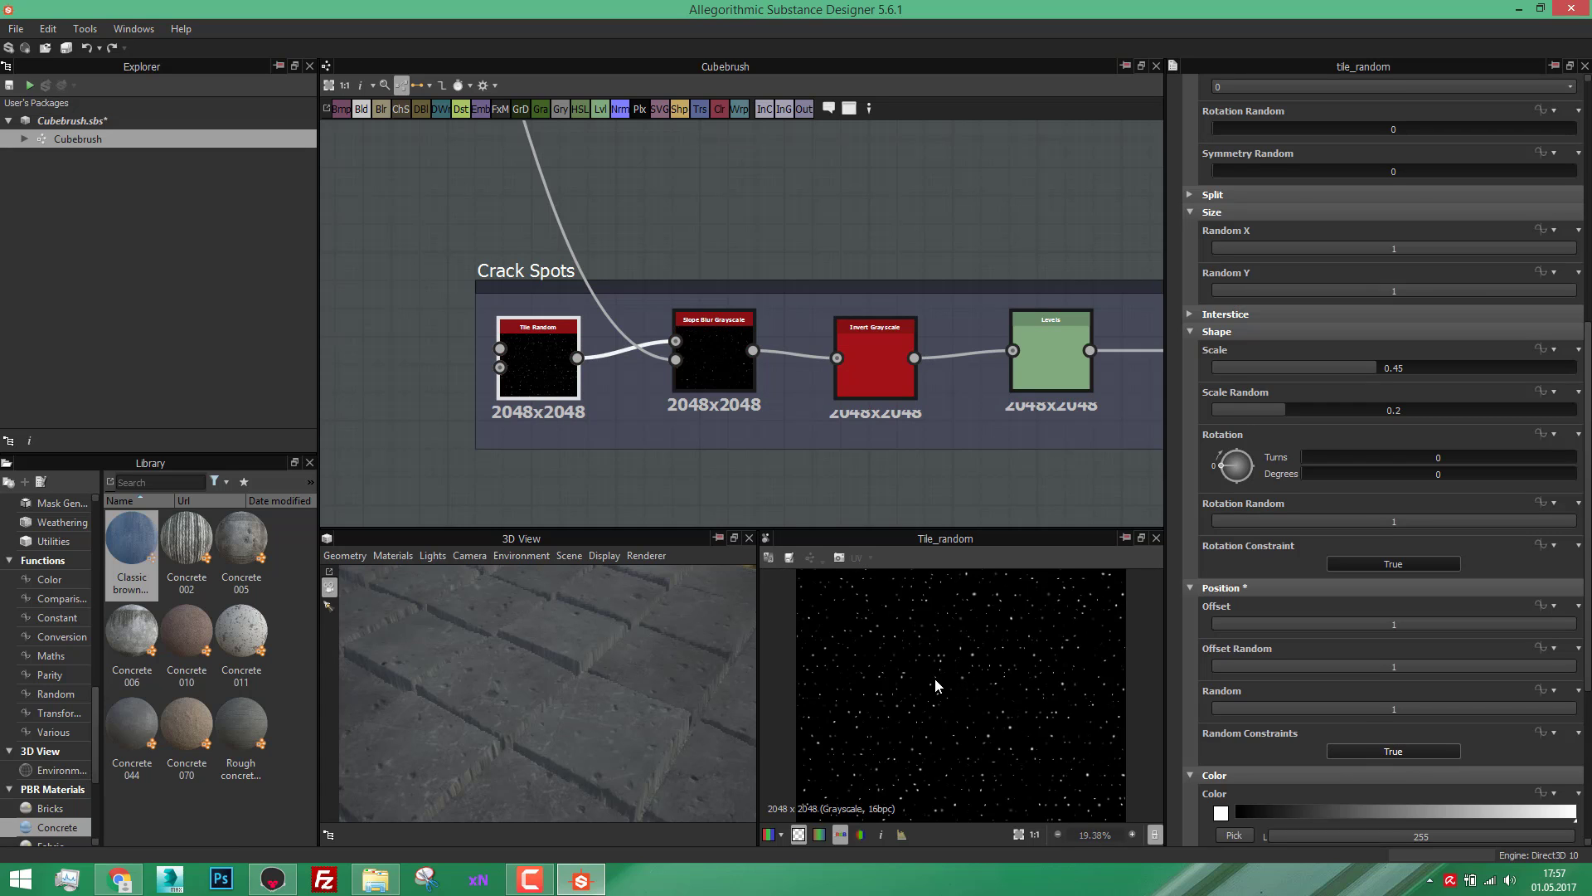
{"action": "scroll", "coordinate": [937, 673], "scroll_direction": "up", "scroll_amount": 8}
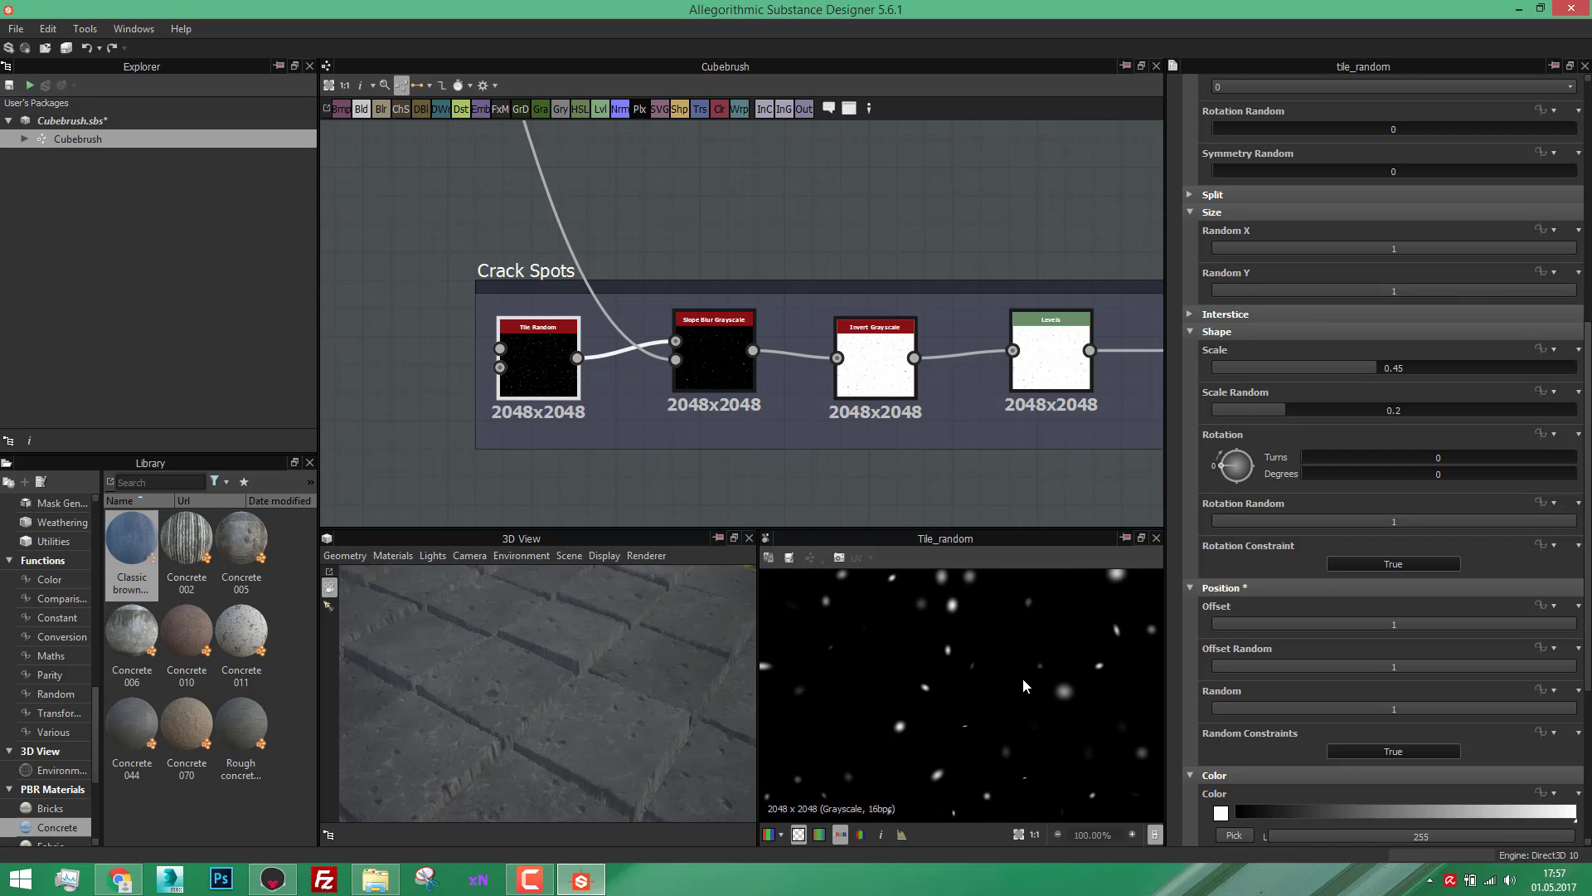
{"action": "middle_click_drag", "start_coordinate": [1025, 685], "coordinate": [896, 680]}
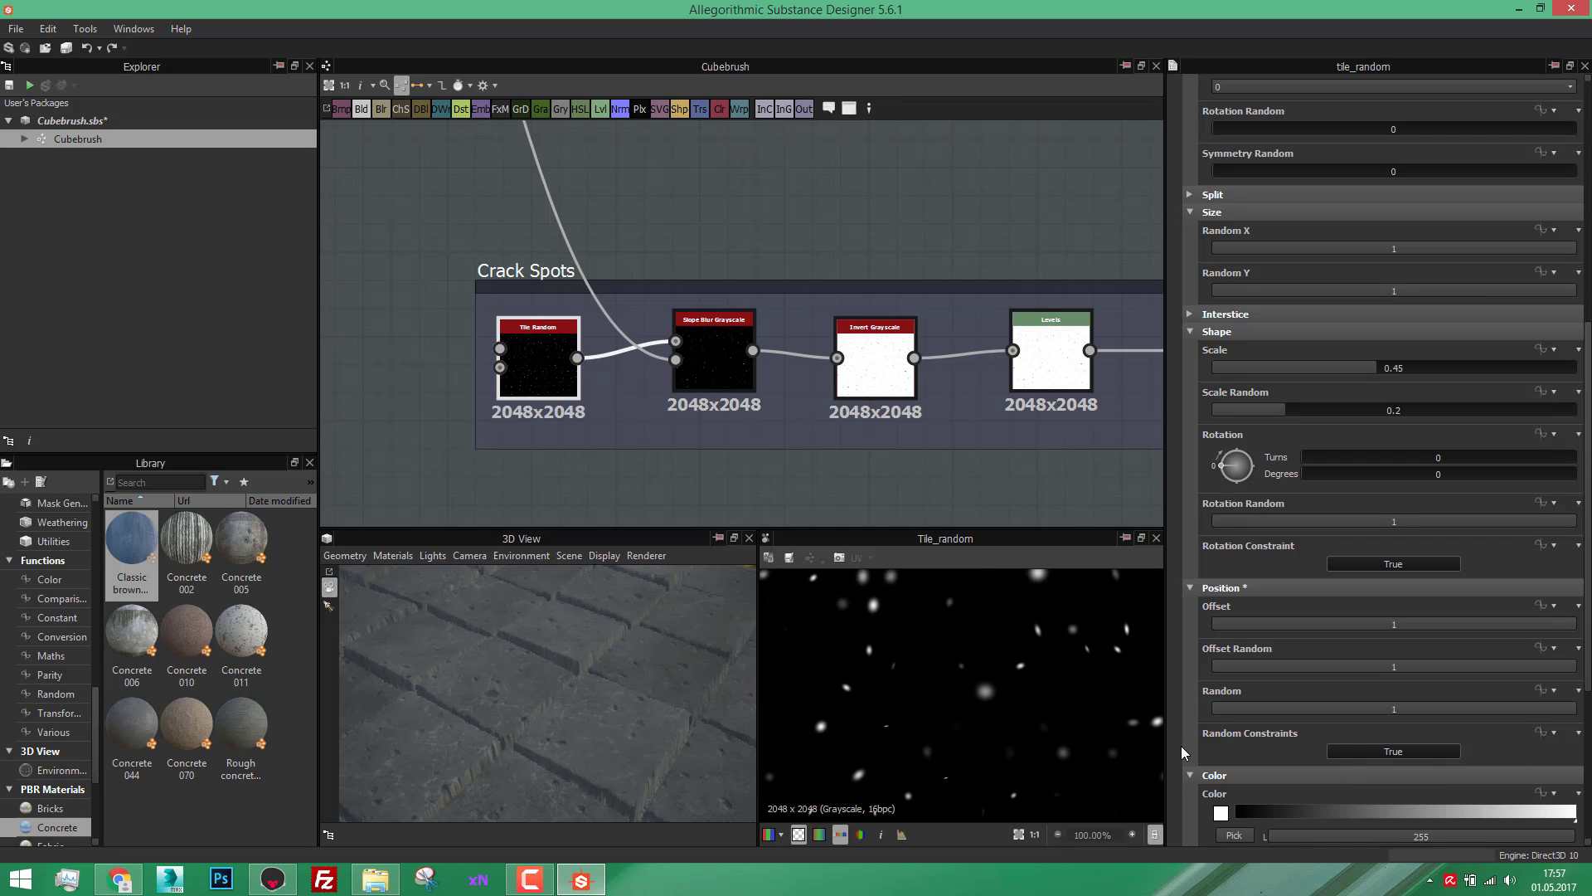
Step: Try the Max blending mode on the Tile Random node and switch it back to Add/Sub
{"action": "scroll", "coordinate": [1182, 753], "scroll_direction": "down", "scroll_amount": 5}
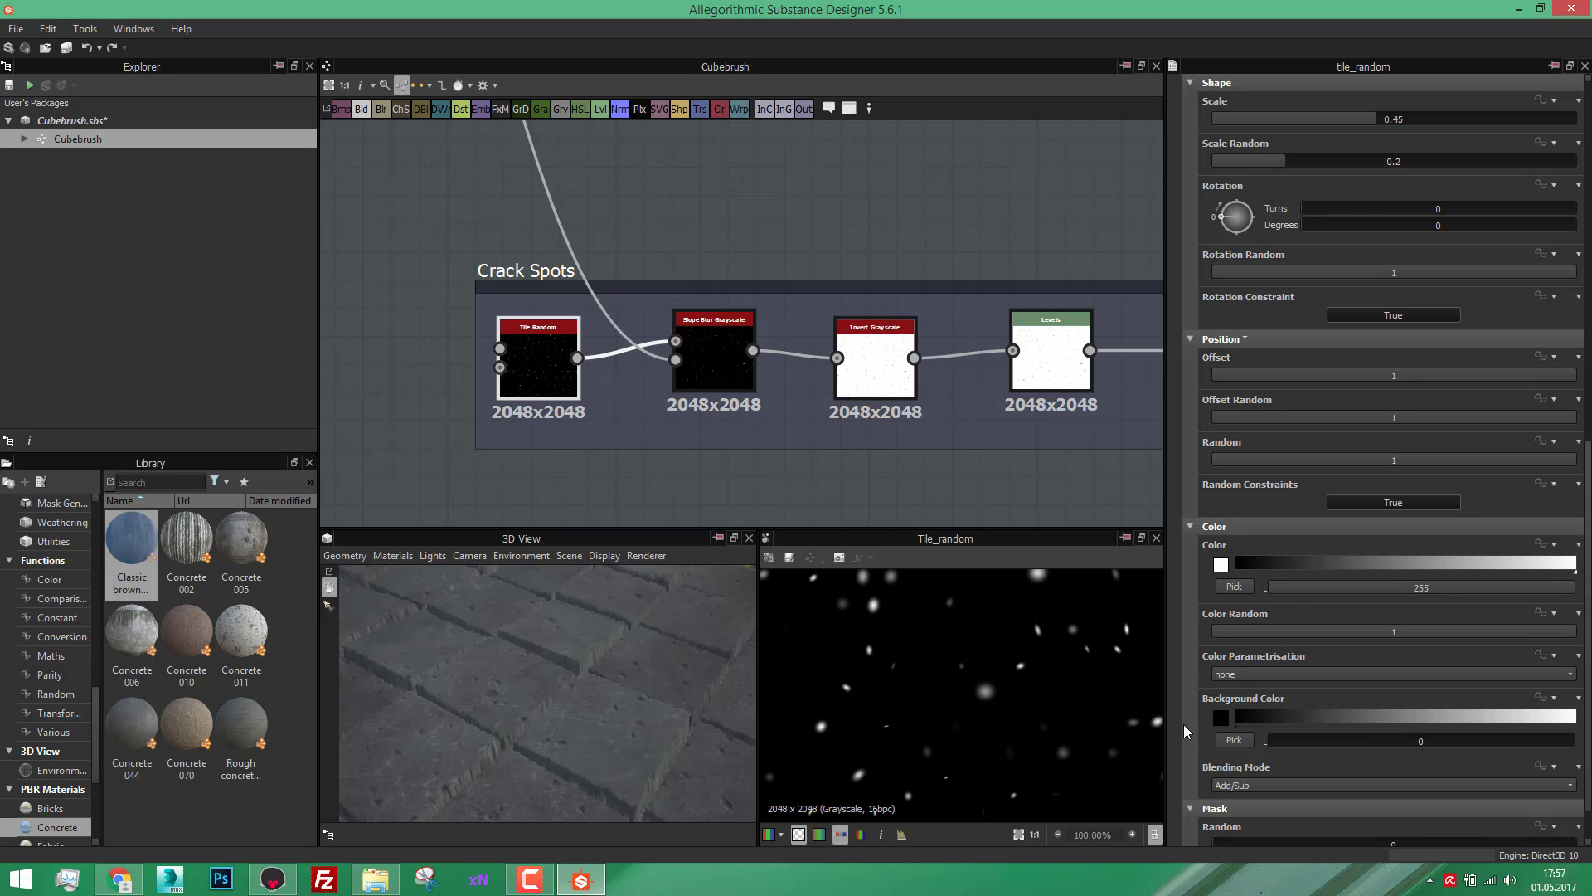
{"action": "scroll", "coordinate": [1185, 731], "scroll_direction": "down", "scroll_amount": 1}
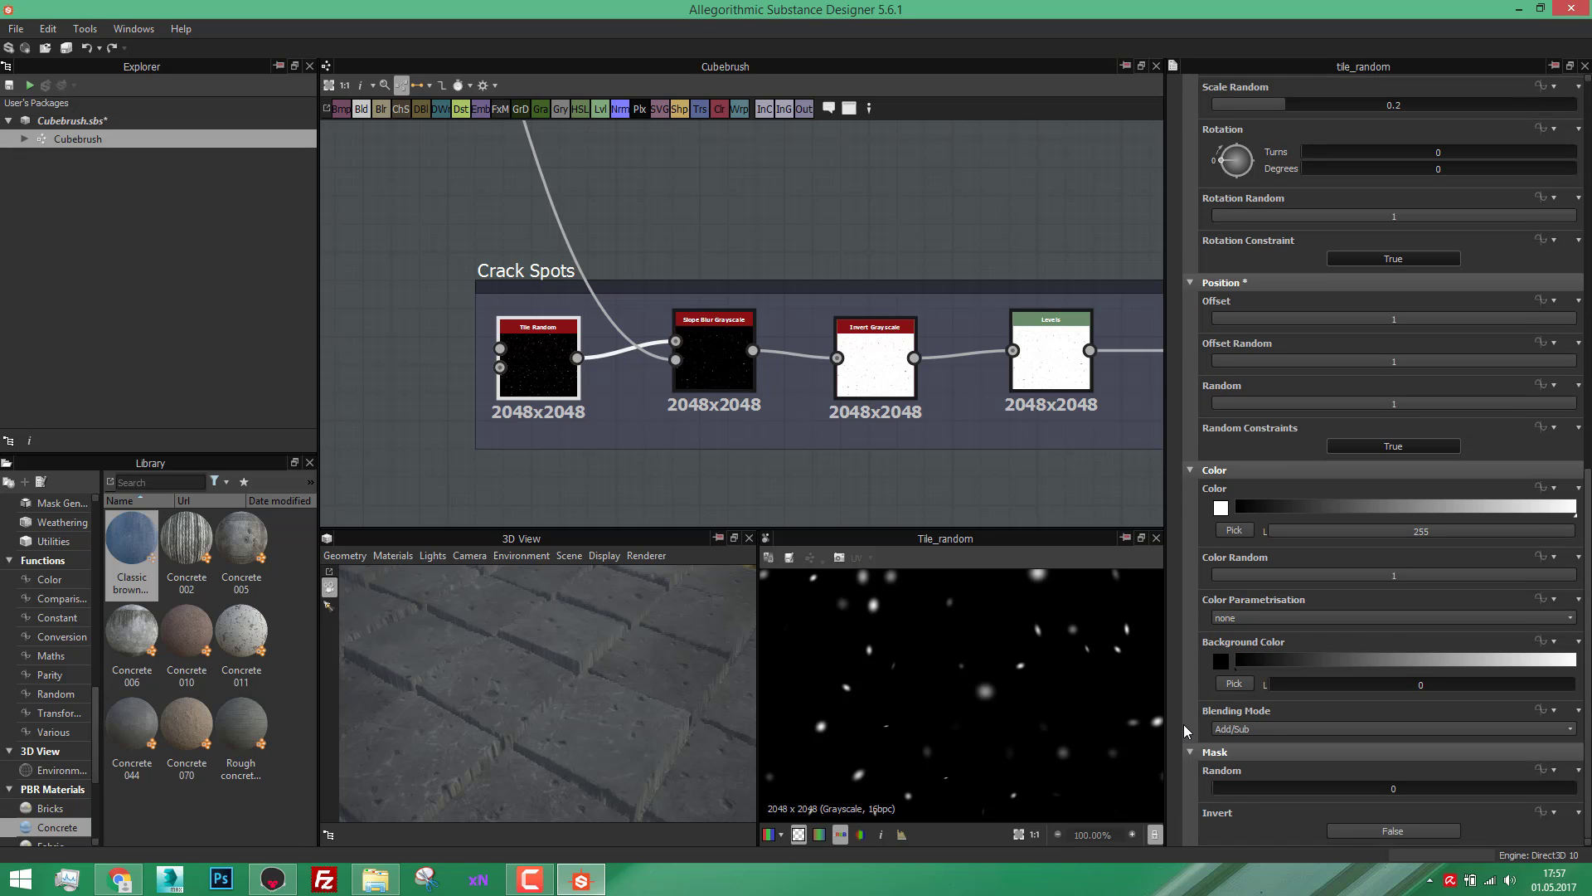
{"action": "left_click", "coordinate": [1269, 729]}
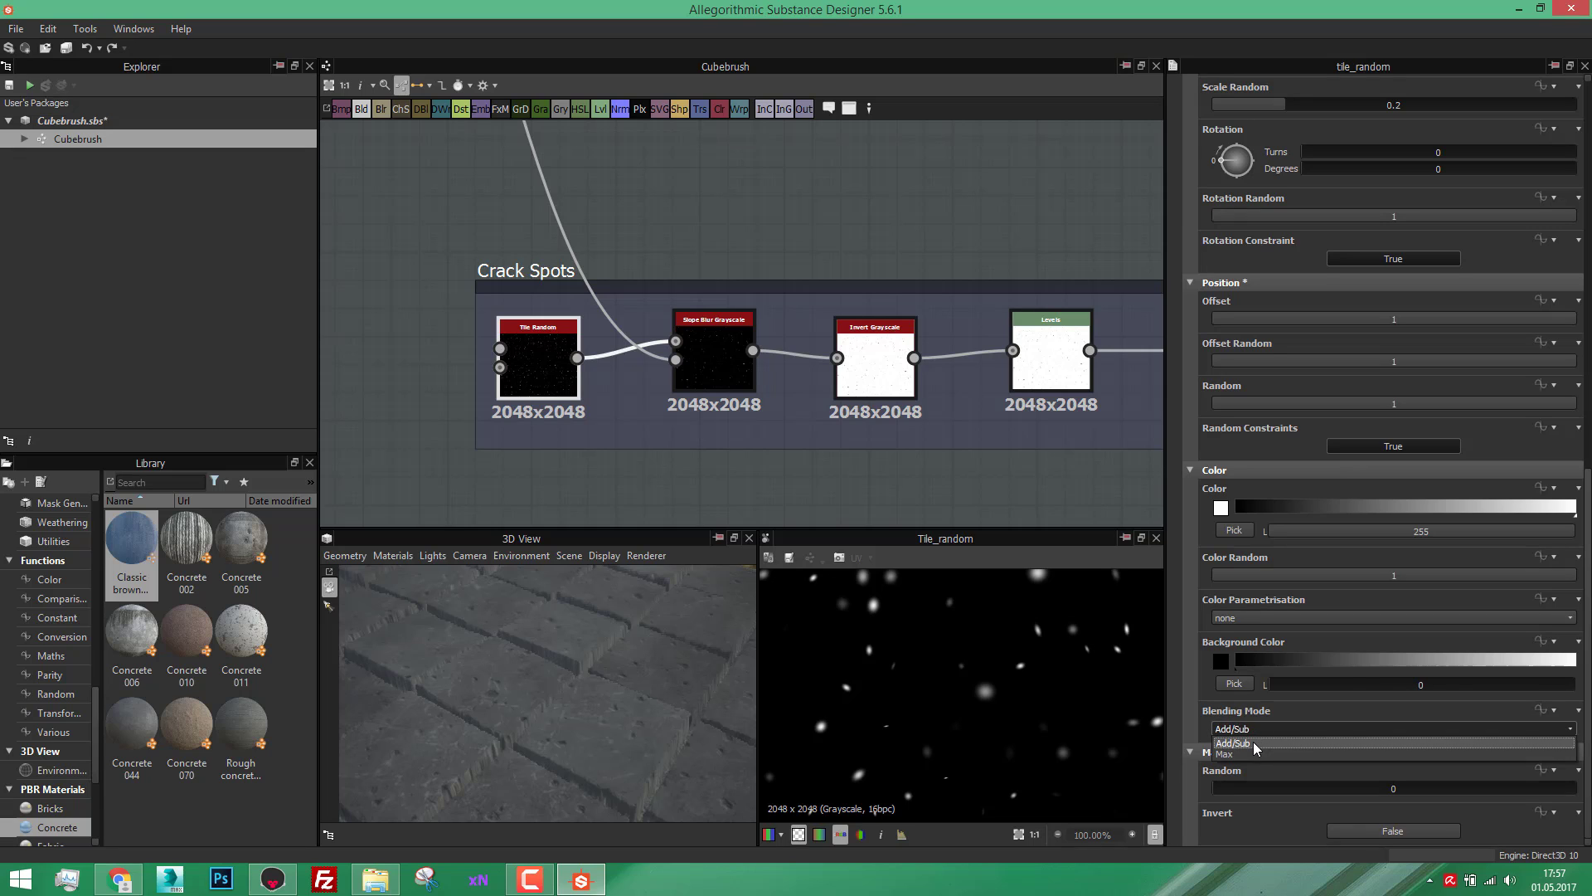
{"action": "left_click", "coordinate": [1254, 753]}
{"action": "left_click", "coordinate": [1248, 733]}
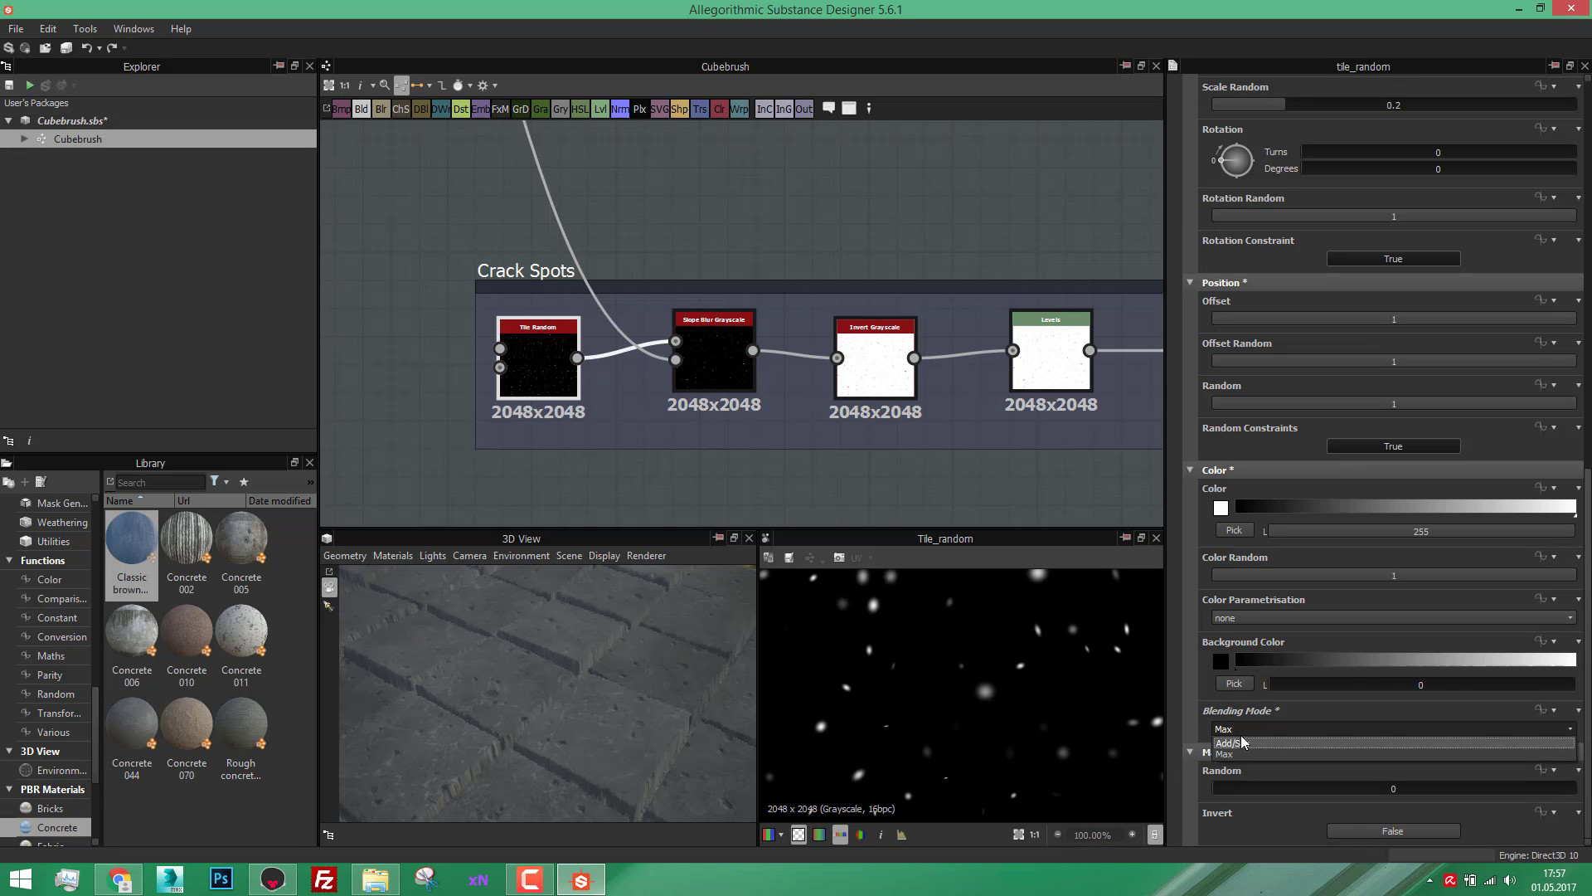
{"action": "left_click", "coordinate": [1243, 742]}
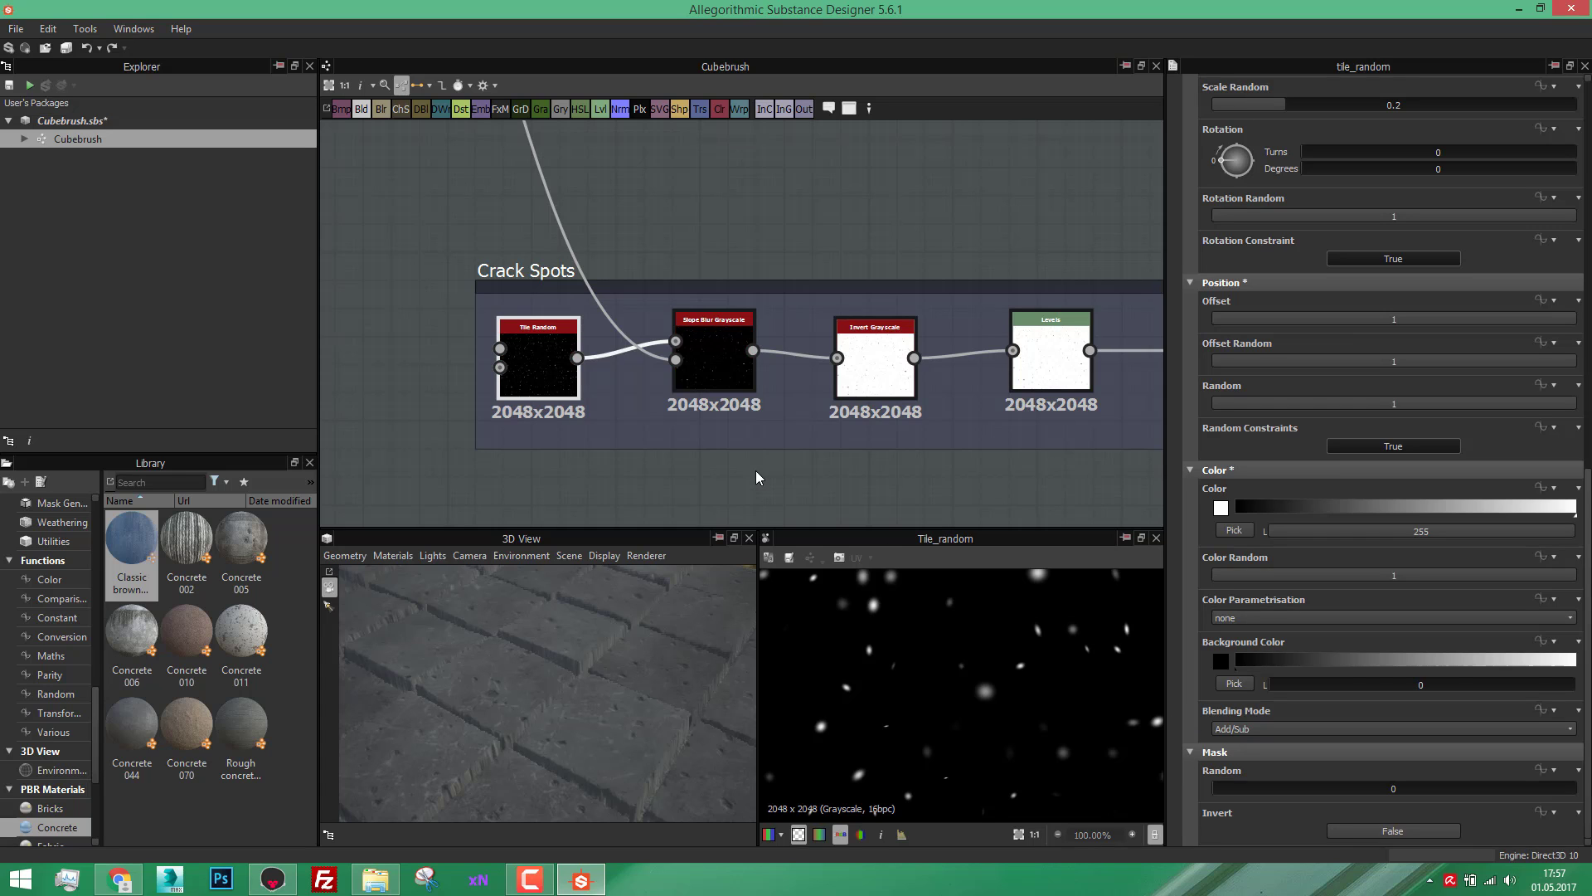
Step: Open the Slope Blur Grayscale node in Crack Spots and trace its Slope input back to the Clouds 1 node
{"action": "left_click", "coordinate": [718, 361]}
{"action": "scroll", "coordinate": [718, 362], "scroll_direction": "up", "scroll_amount": 2}
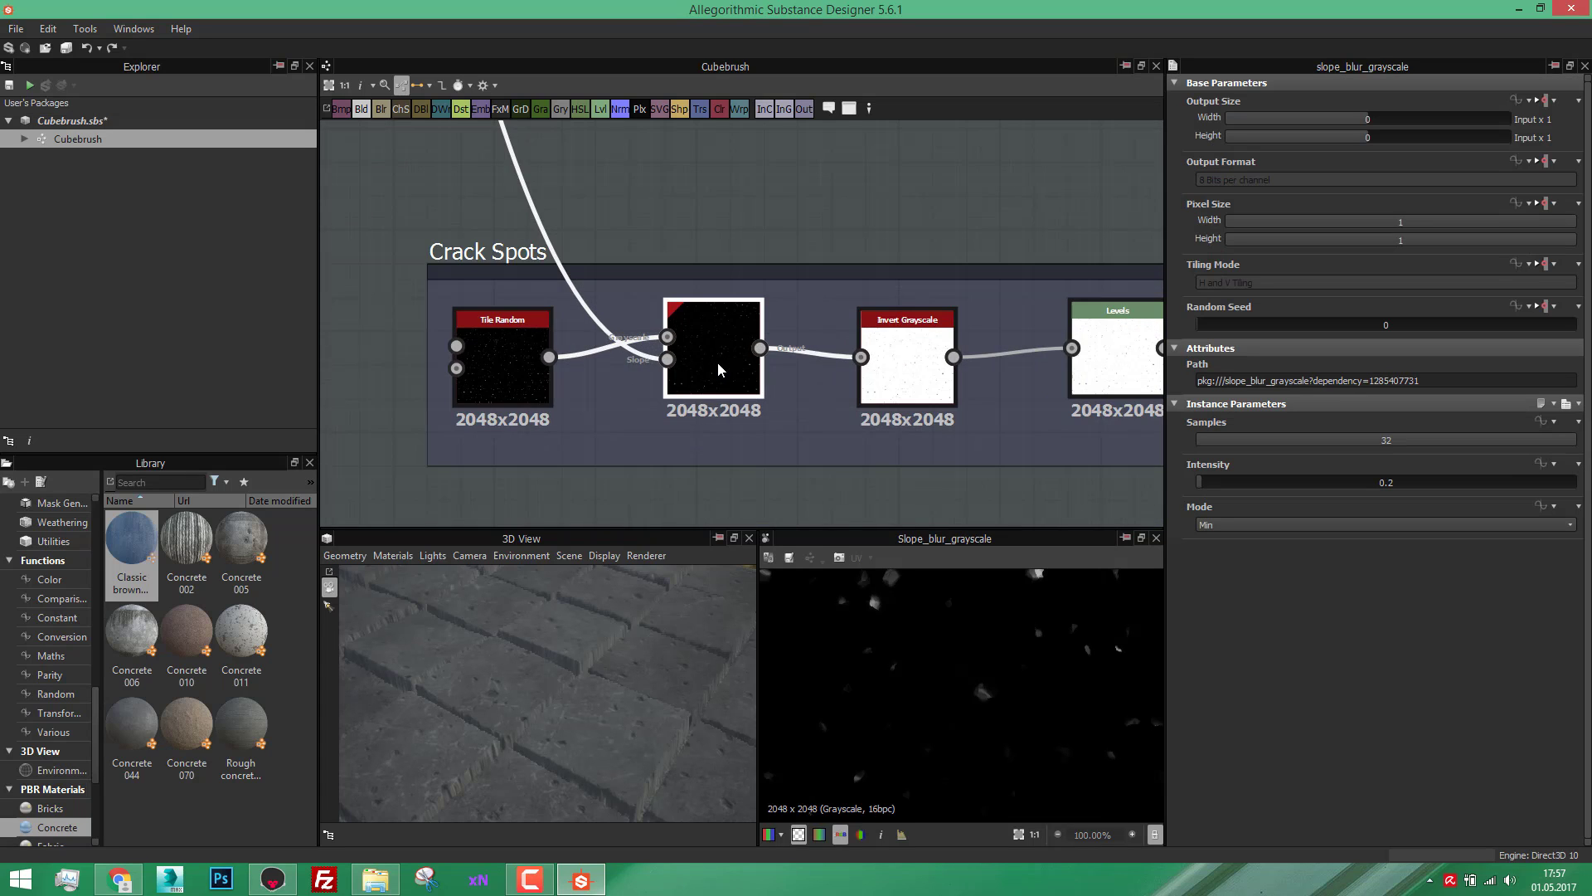
{"action": "scroll", "coordinate": [695, 386], "scroll_direction": "down", "scroll_amount": 4}
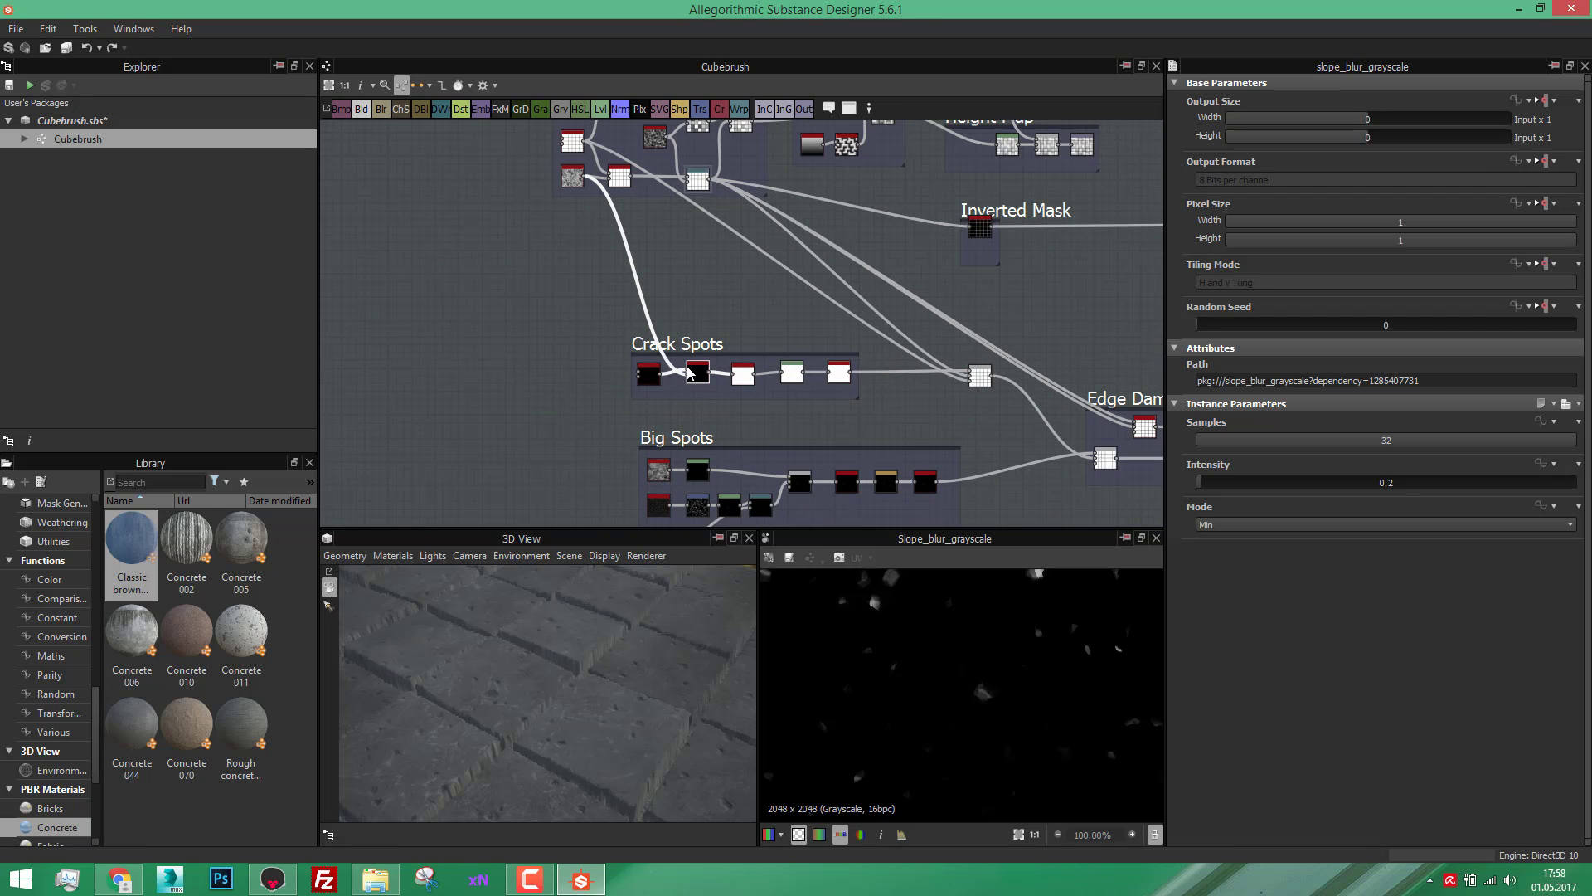
{"action": "scroll", "coordinate": [578, 218], "scroll_direction": "up", "scroll_amount": 4}
{"action": "scroll", "coordinate": [578, 217], "scroll_direction": "up", "scroll_amount": 4}
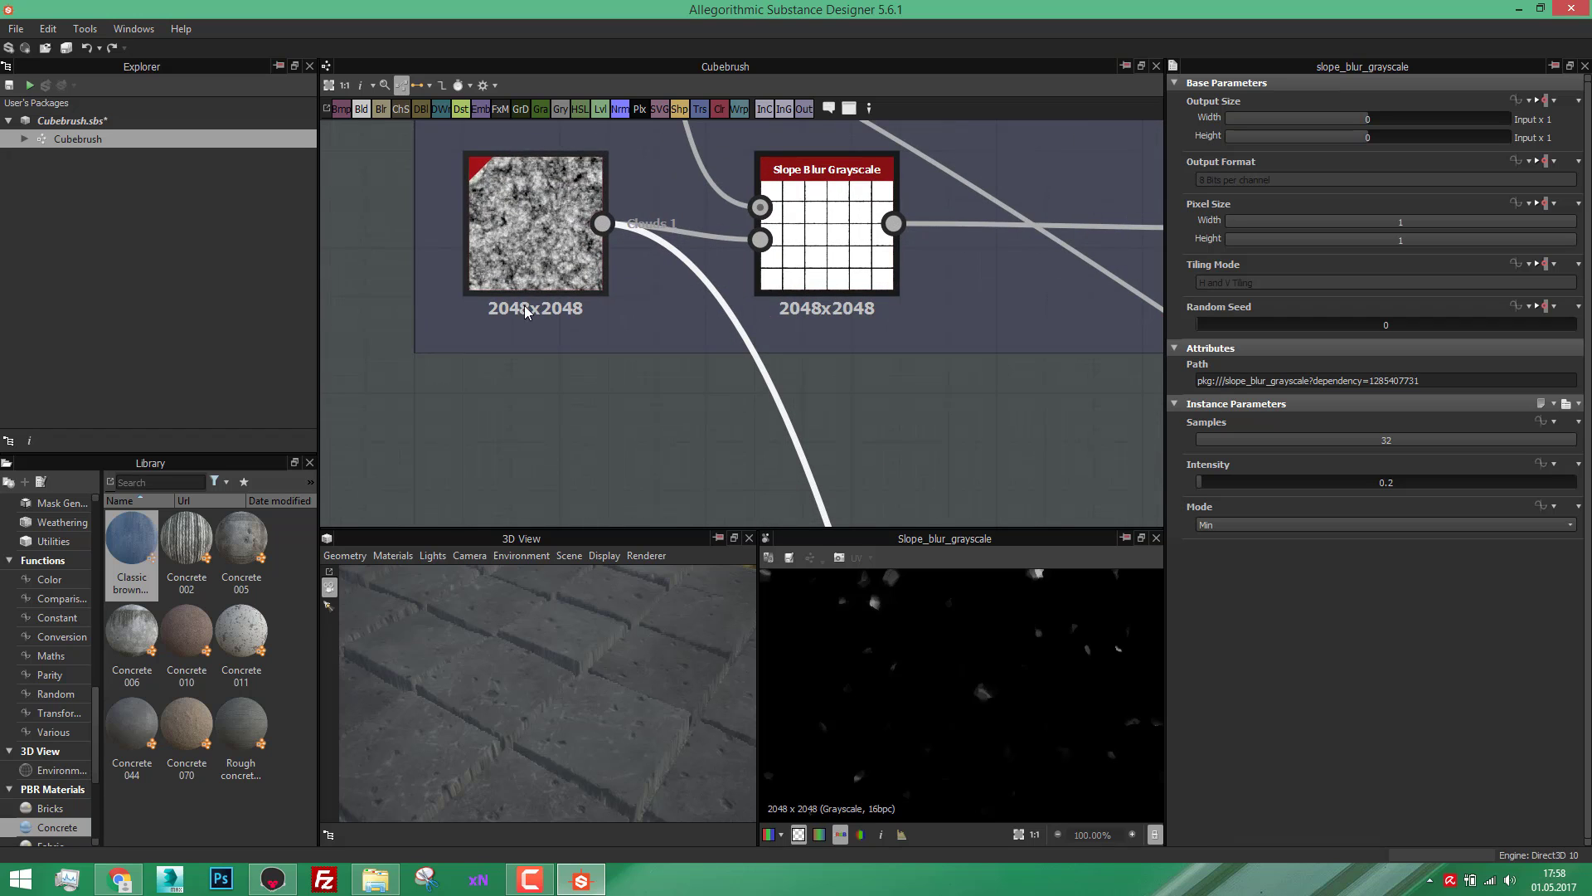
{"action": "scroll", "coordinate": [544, 233], "scroll_direction": "down", "scroll_amount": 3}
{"action": "scroll", "coordinate": [544, 233], "scroll_direction": "down", "scroll_amount": 3}
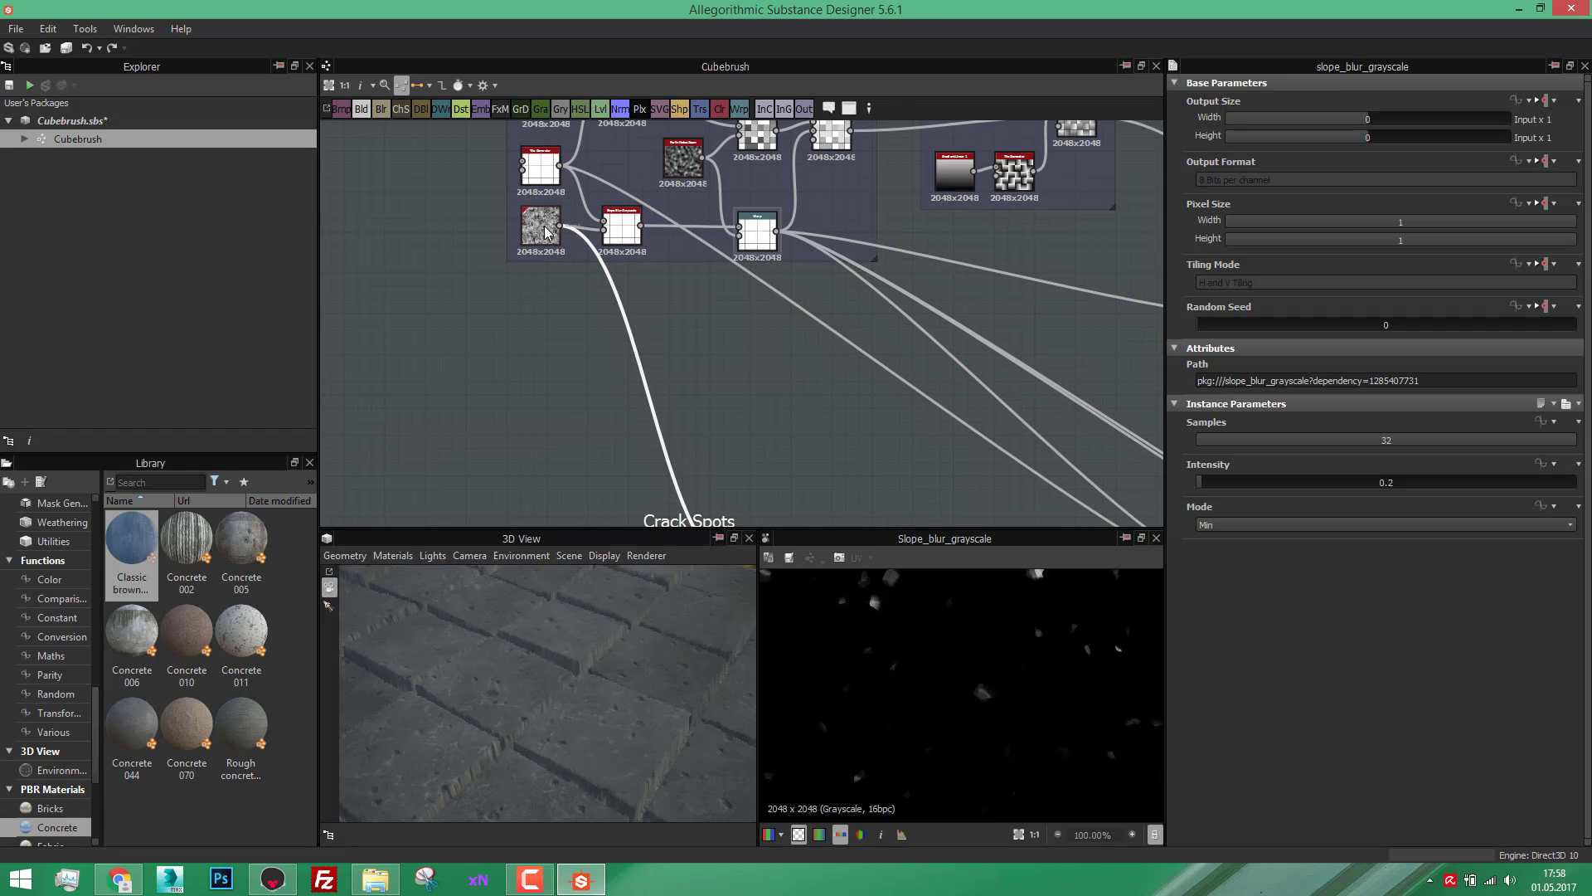
{"action": "scroll", "coordinate": [684, 471], "scroll_direction": "up", "scroll_amount": 5}
{"action": "scroll", "coordinate": [684, 471], "scroll_direction": "up", "scroll_amount": 2}
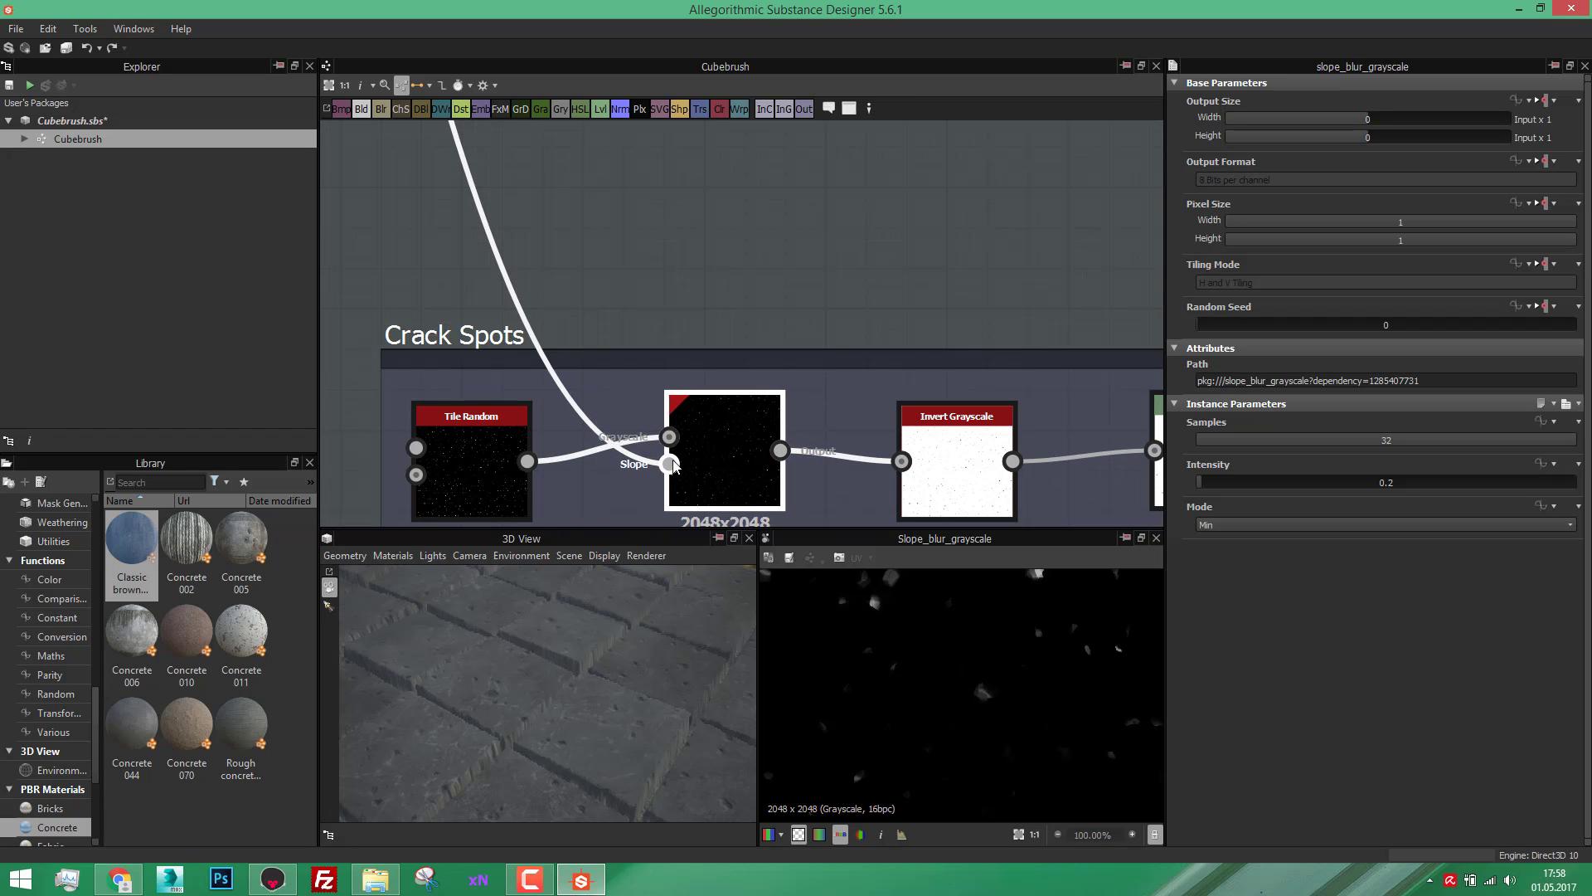
{"action": "scroll", "coordinate": [700, 455], "scroll_direction": "down", "scroll_amount": 2}
{"action": "scroll", "coordinate": [688, 452], "scroll_direction": "up", "scroll_amount": 3}
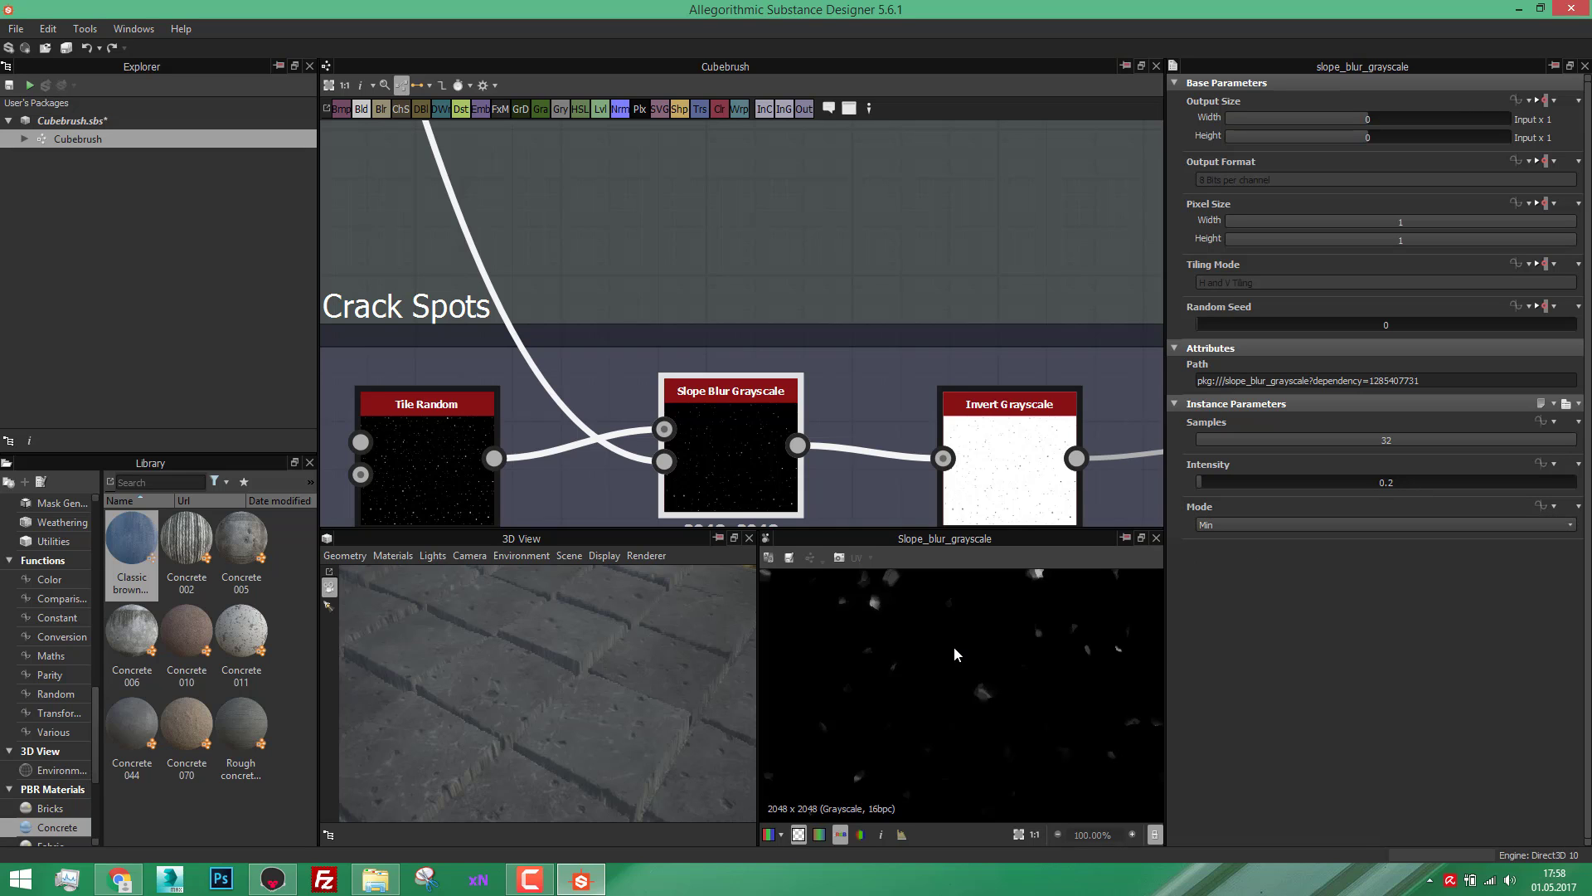
Step: Compare a single spot up close in the Slope Blur Grayscale and Tile Random previews
{"action": "scroll", "coordinate": [966, 696], "scroll_direction": "up", "scroll_amount": 3}
{"action": "scroll", "coordinate": [1013, 647], "scroll_direction": "up", "scroll_amount": 8}
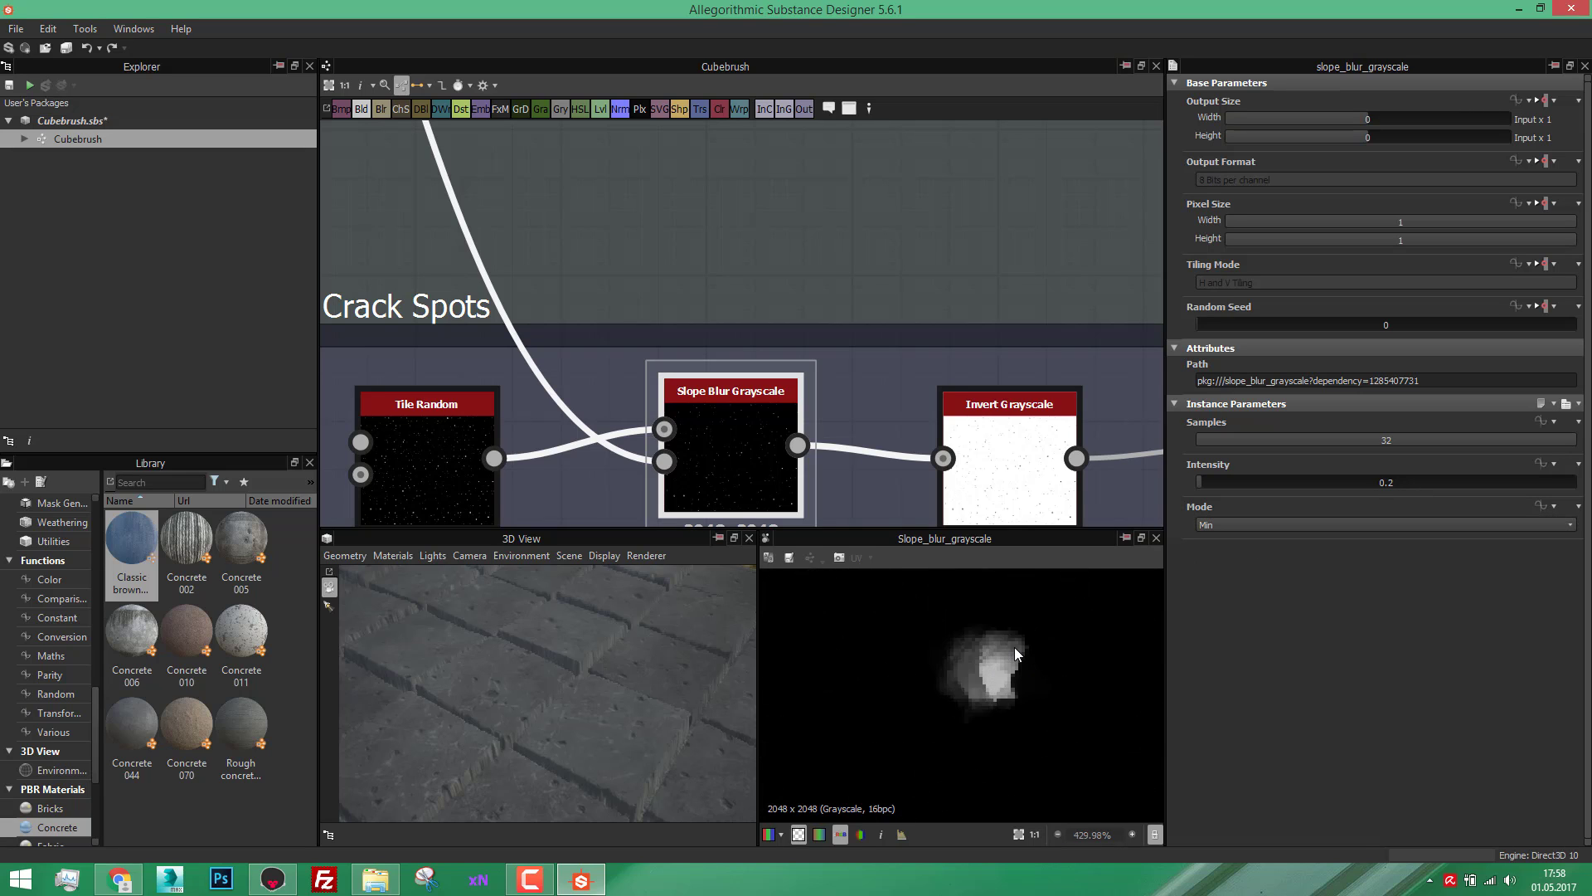
{"action": "left_click", "coordinate": [419, 470]}
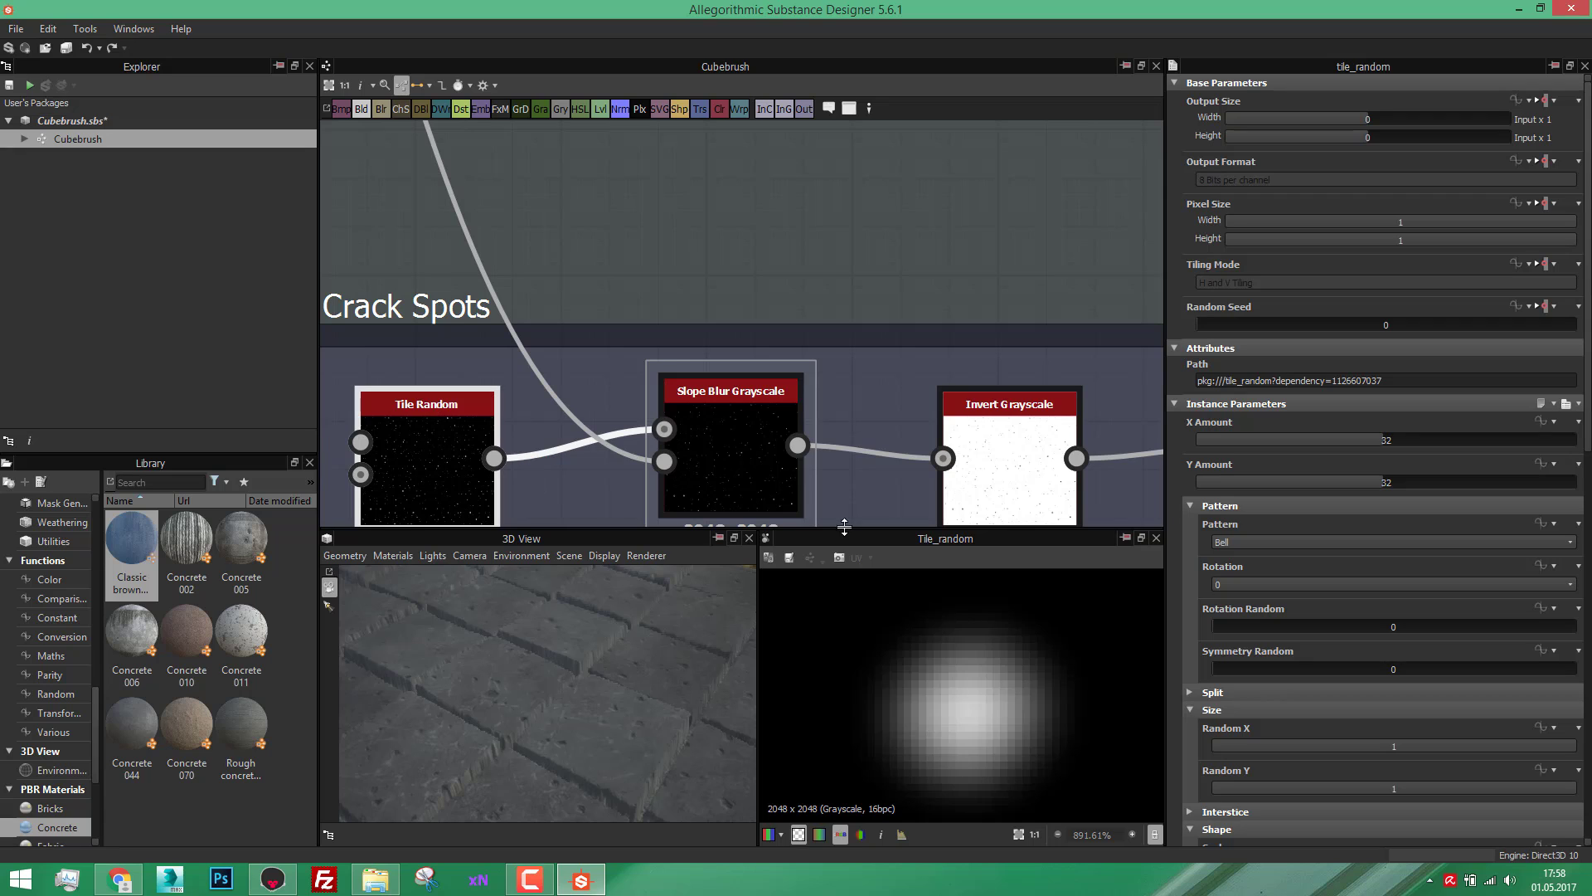
{"action": "double_click", "coordinate": [728, 449]}
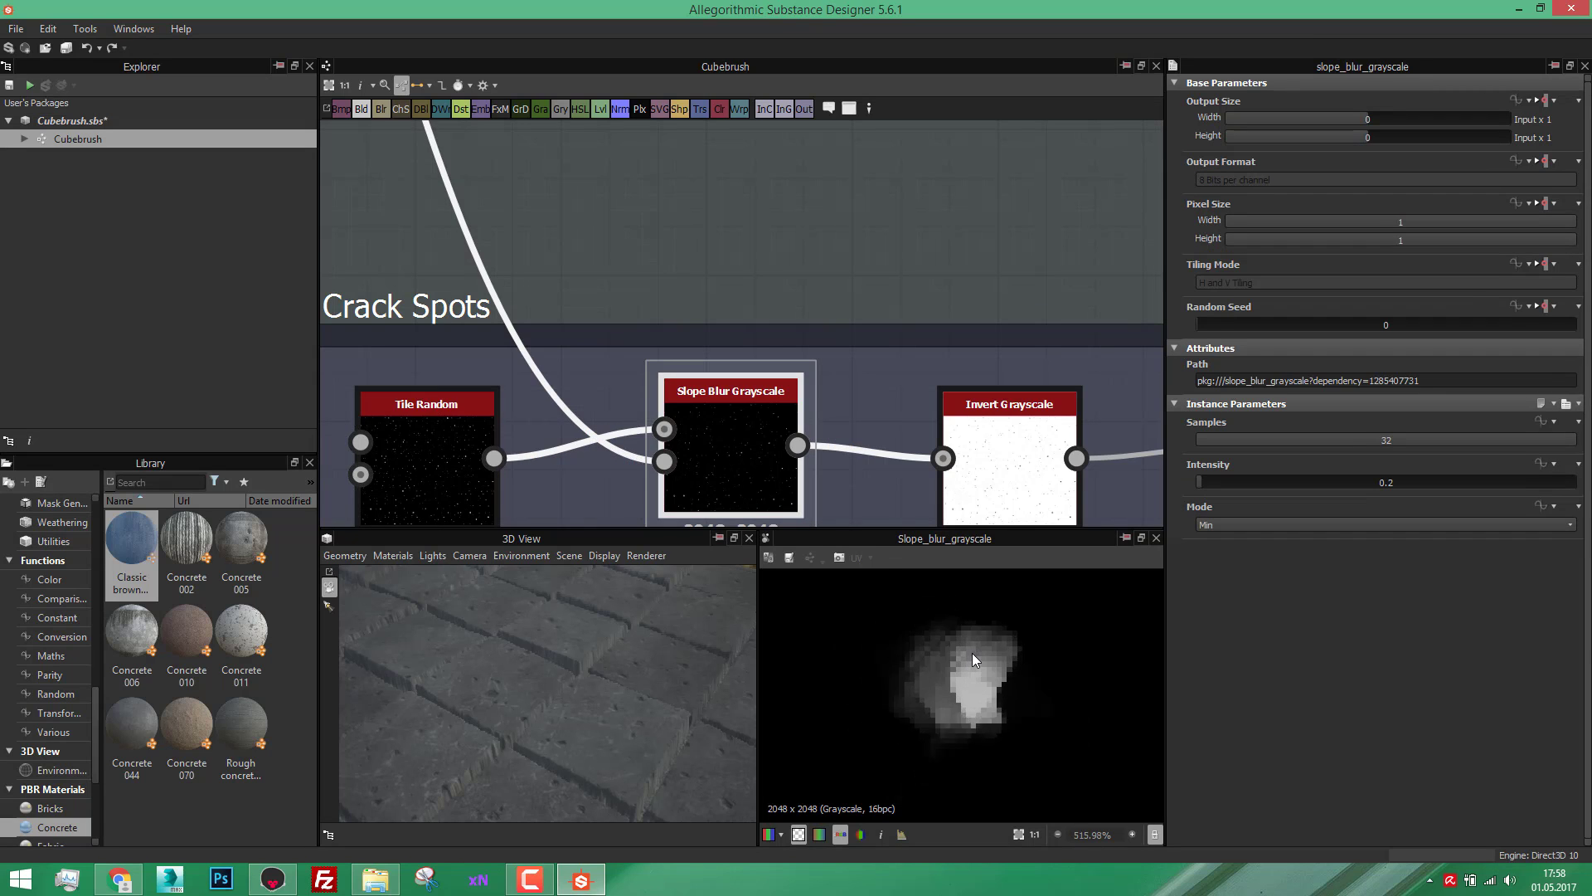
{"action": "scroll", "coordinate": [978, 644], "scroll_direction": "up", "scroll_amount": 2}
{"action": "scroll", "coordinate": [982, 649], "scroll_direction": "down", "scroll_amount": 5}
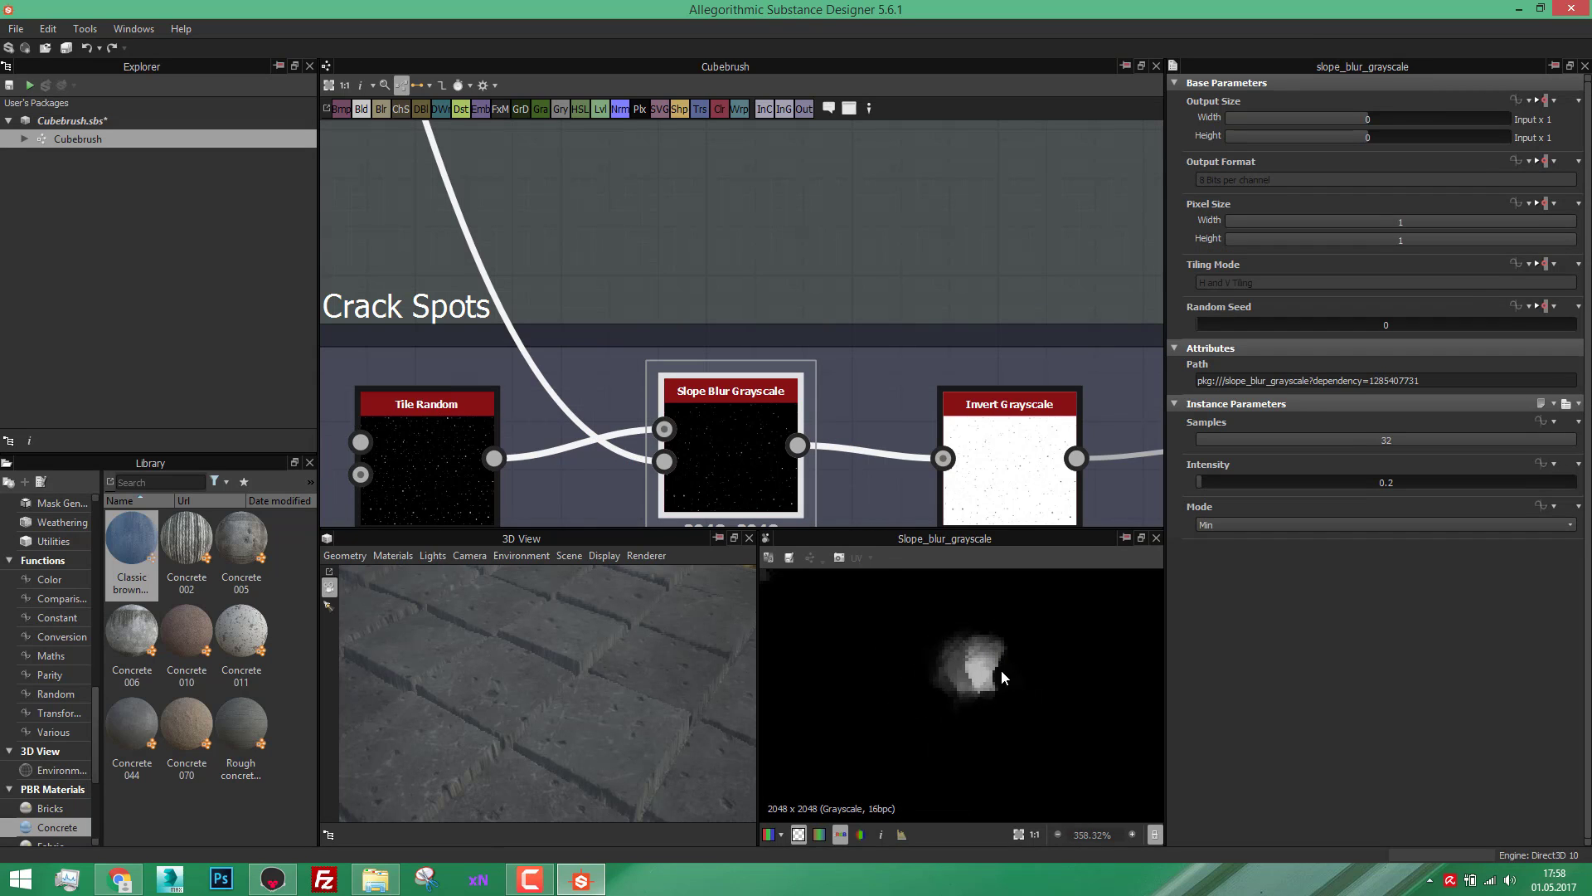
{"action": "scroll", "coordinate": [1000, 669], "scroll_direction": "up", "scroll_amount": 2}
{"action": "scroll", "coordinate": [1000, 668], "scroll_direction": "down", "scroll_amount": 3}
Step: Open the Invert Grayscale node of Crack Spots to show its preview and properties
{"action": "double_click", "coordinate": [995, 501]}
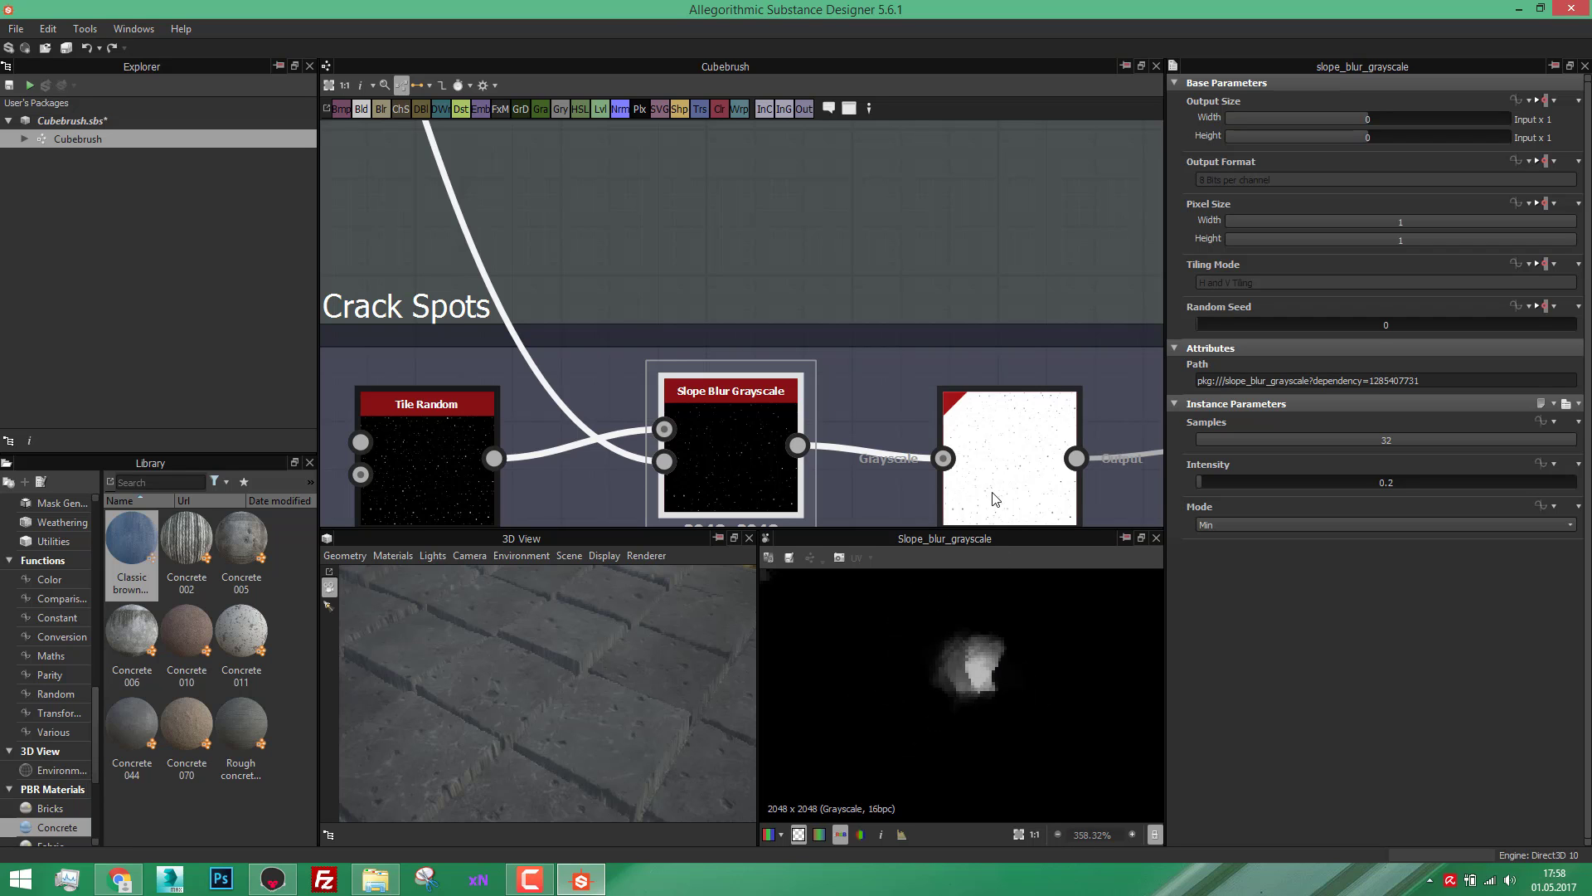
{"action": "scroll", "coordinate": [1016, 695], "scroll_direction": "down", "scroll_amount": 2}
{"action": "scroll", "coordinate": [1056, 406], "scroll_direction": "down", "scroll_amount": 2}
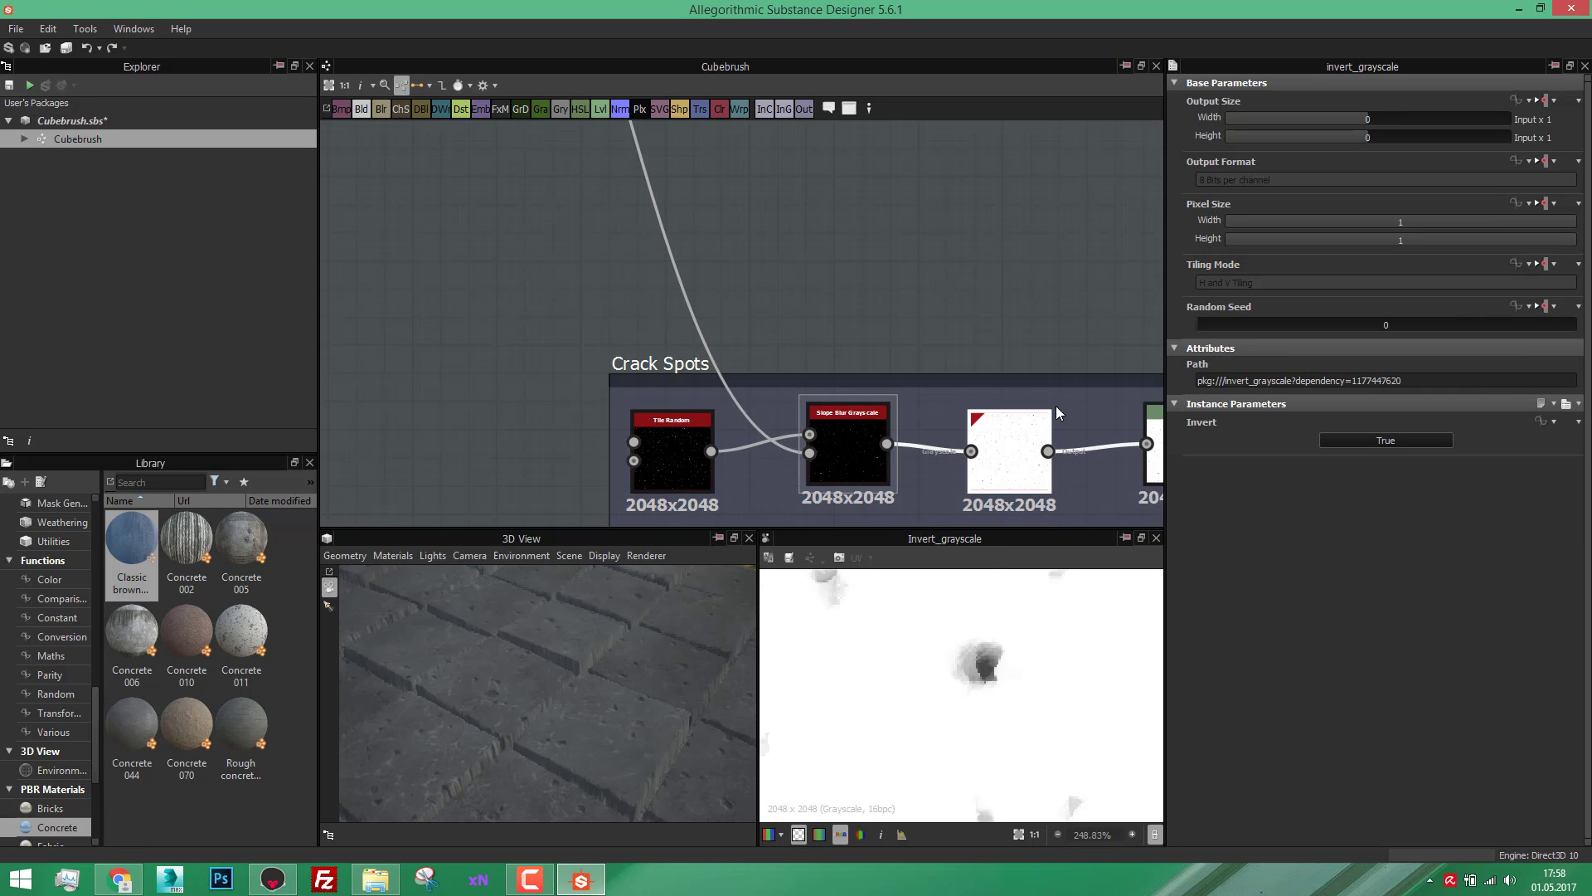
Step: Open the Crack Spots Levels node, try moving its midtone fully to the black end, and undo that change
{"action": "middle_click_drag", "start_coordinate": [1057, 406], "coordinate": [816, 379]}
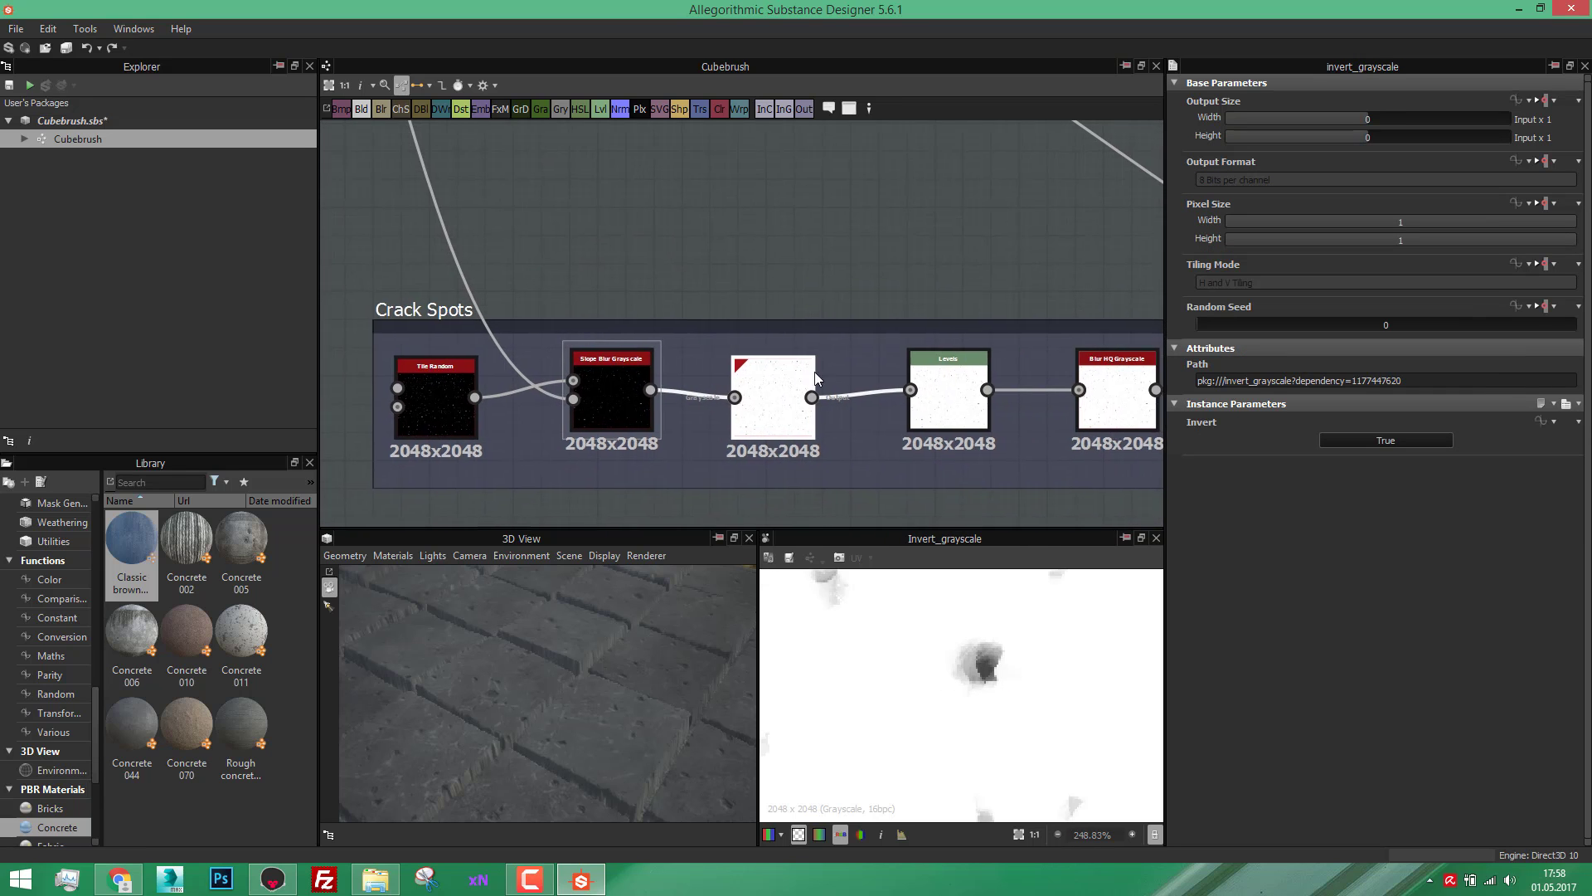
{"action": "double_click", "coordinate": [945, 406]}
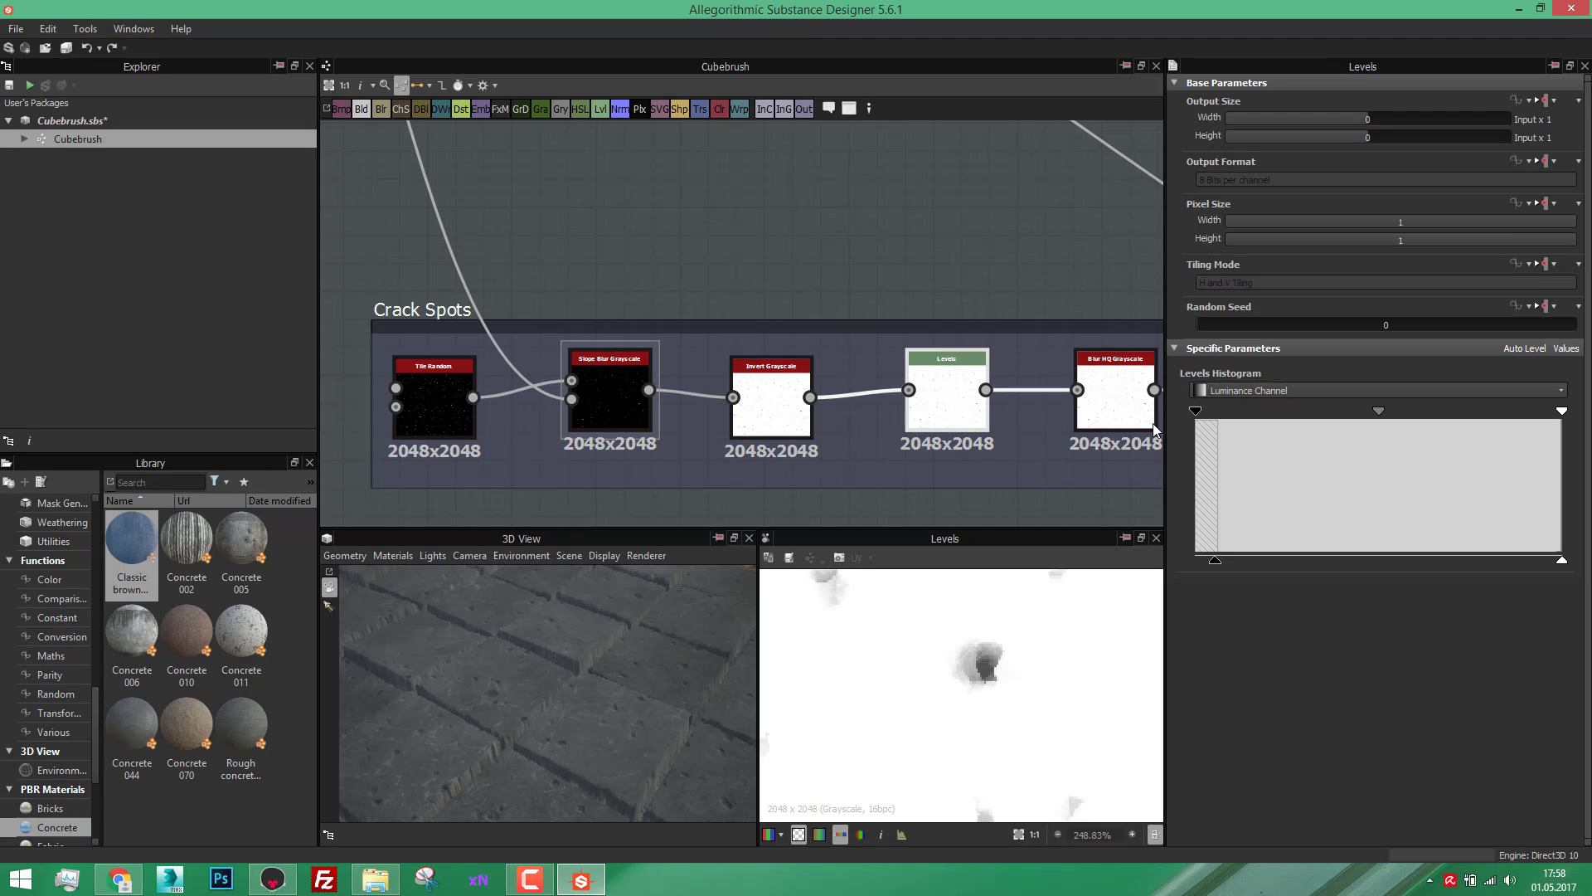
{"action": "middle_click_drag", "start_coordinate": [1078, 479], "coordinate": [910, 443]}
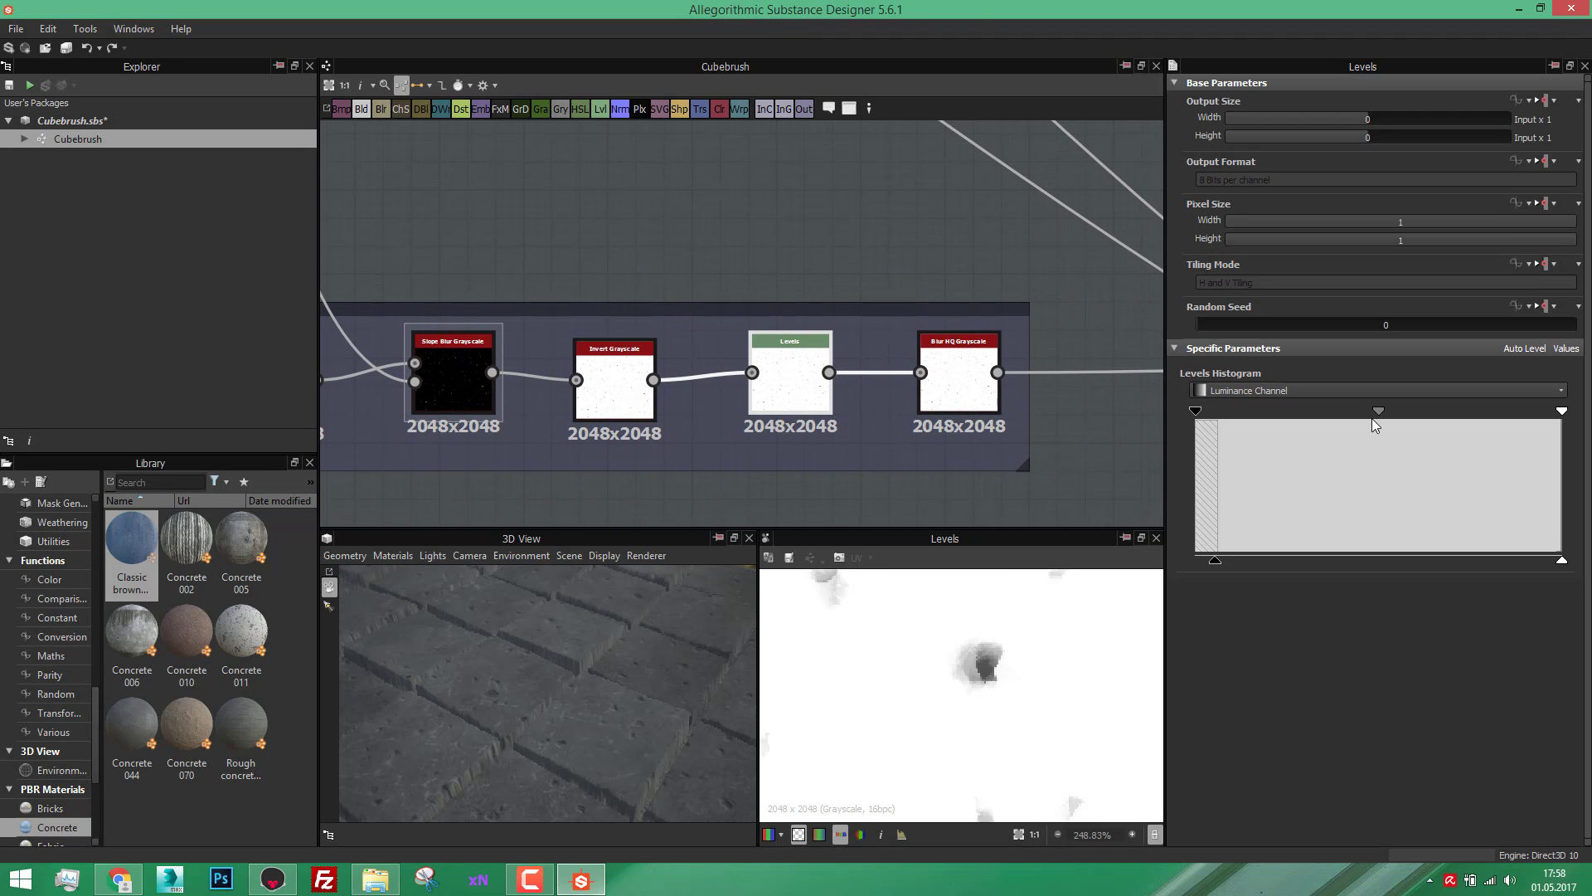
{"action": "scroll", "coordinate": [545, 620], "scroll_direction": "up", "scroll_amount": 6}
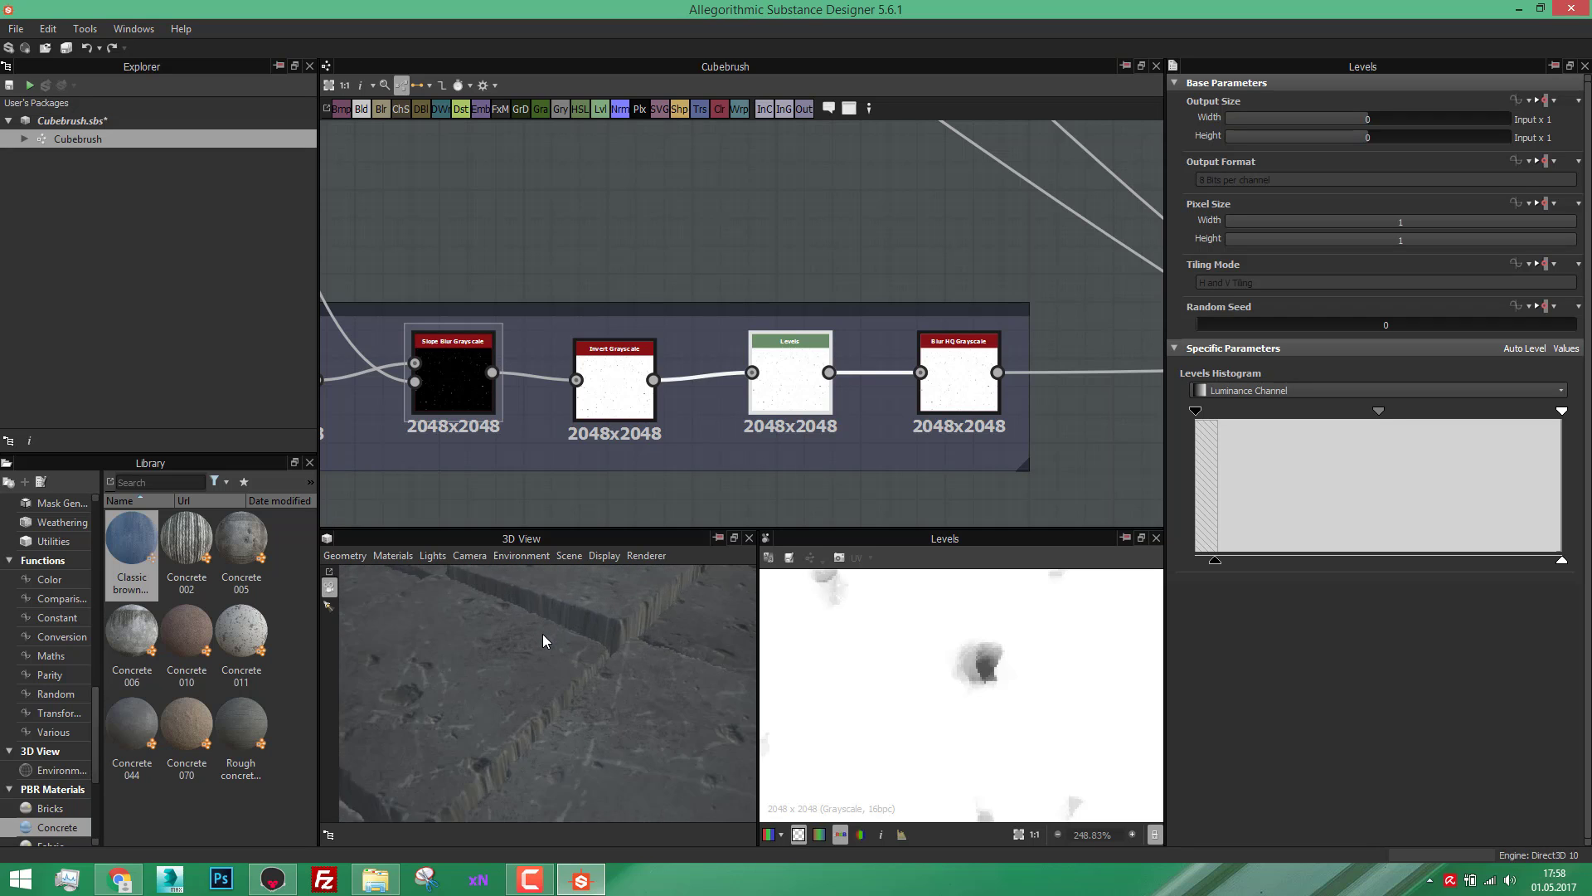
{"action": "left_click_drag", "start_coordinate": [1381, 412], "coordinate": [1192, 425]}
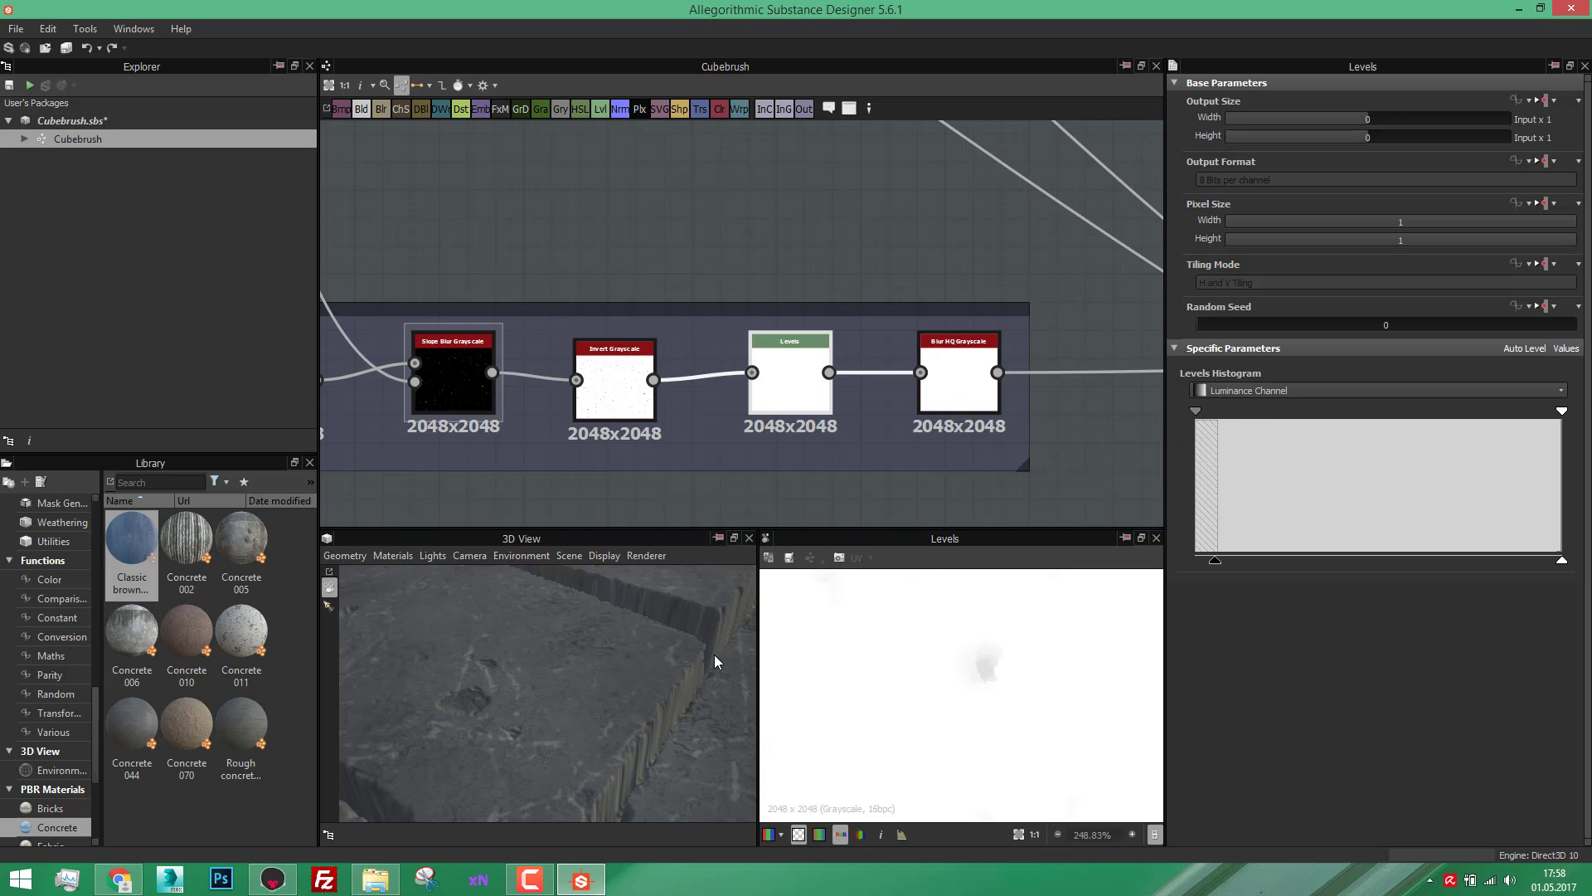
{"action": "key", "text": "ctrl+z"}
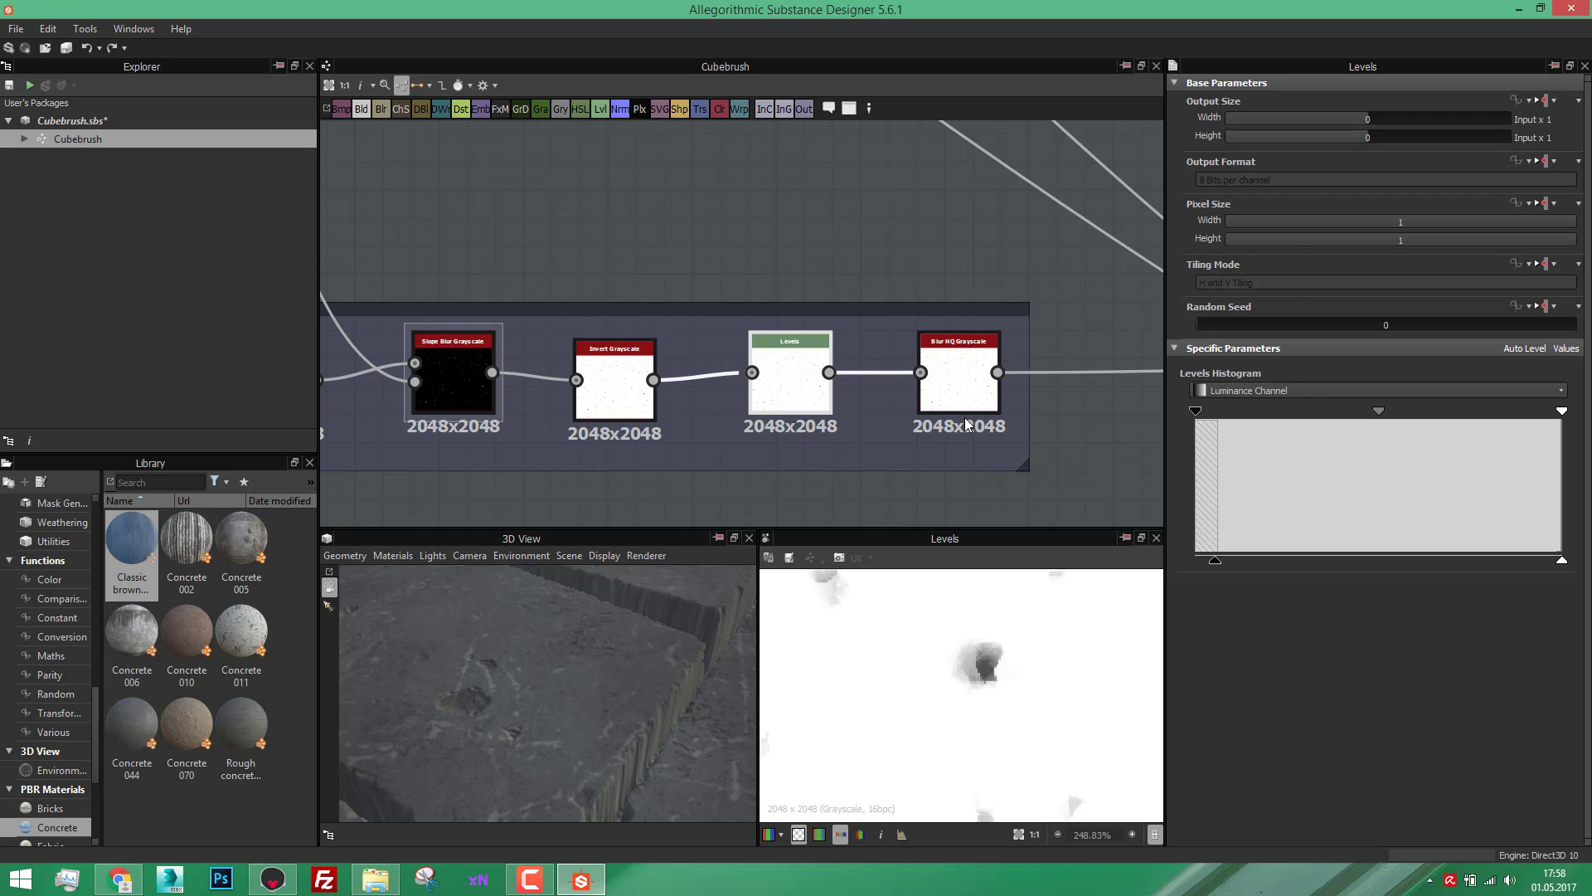
Step: Open the Blur HQ Grayscale node at the end of Crack Spots and inspect the spot up close in its preview
{"action": "double_click", "coordinate": [958, 381]}
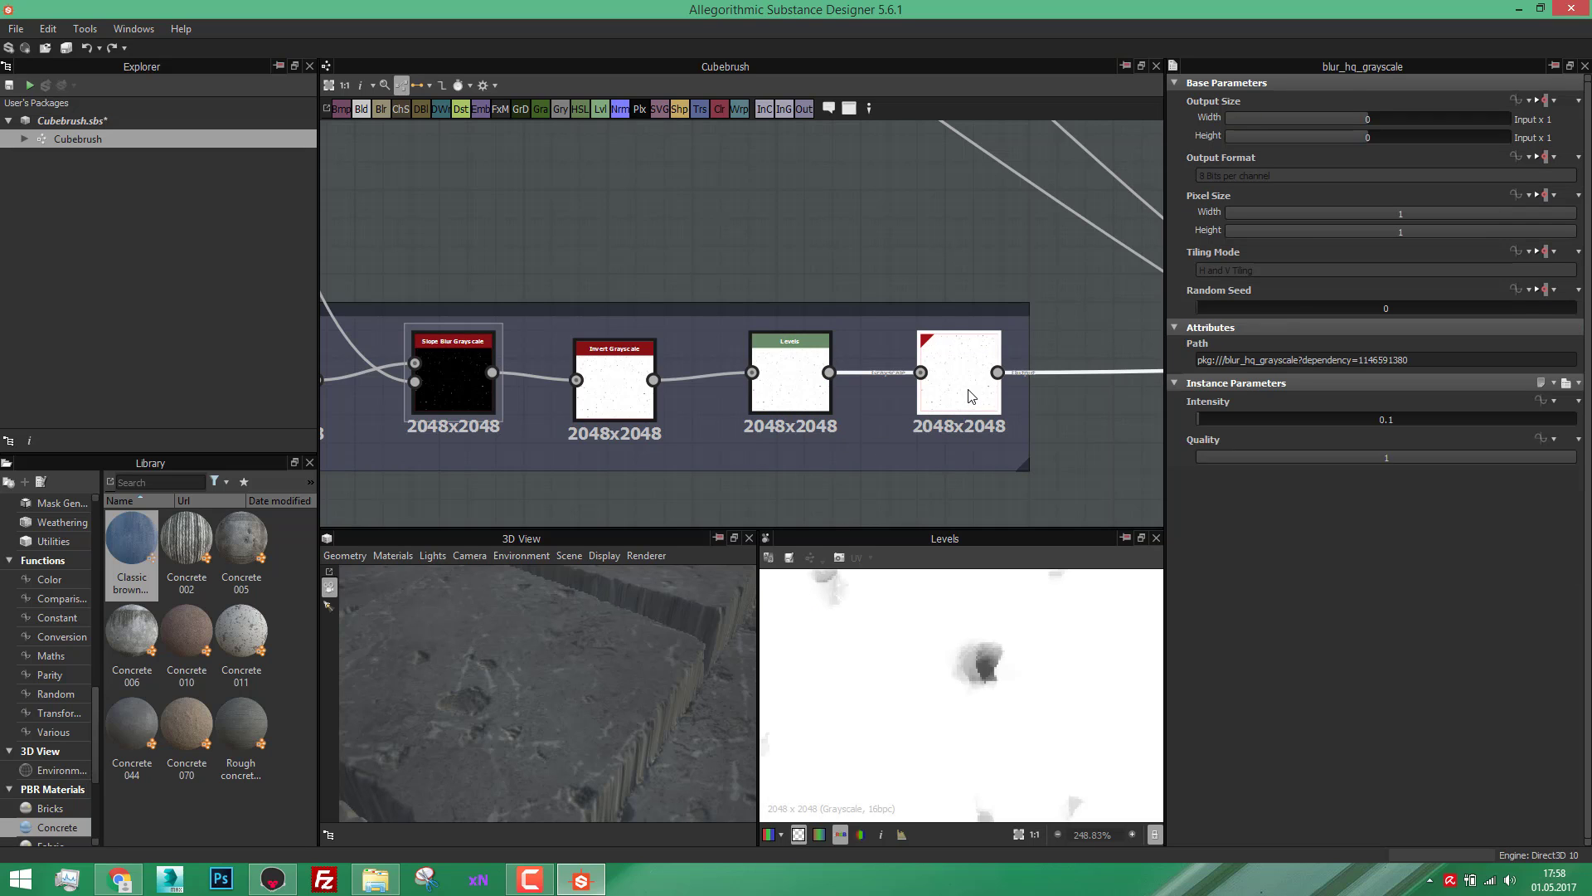
{"action": "scroll", "coordinate": [1016, 705], "scroll_direction": "up", "scroll_amount": 3}
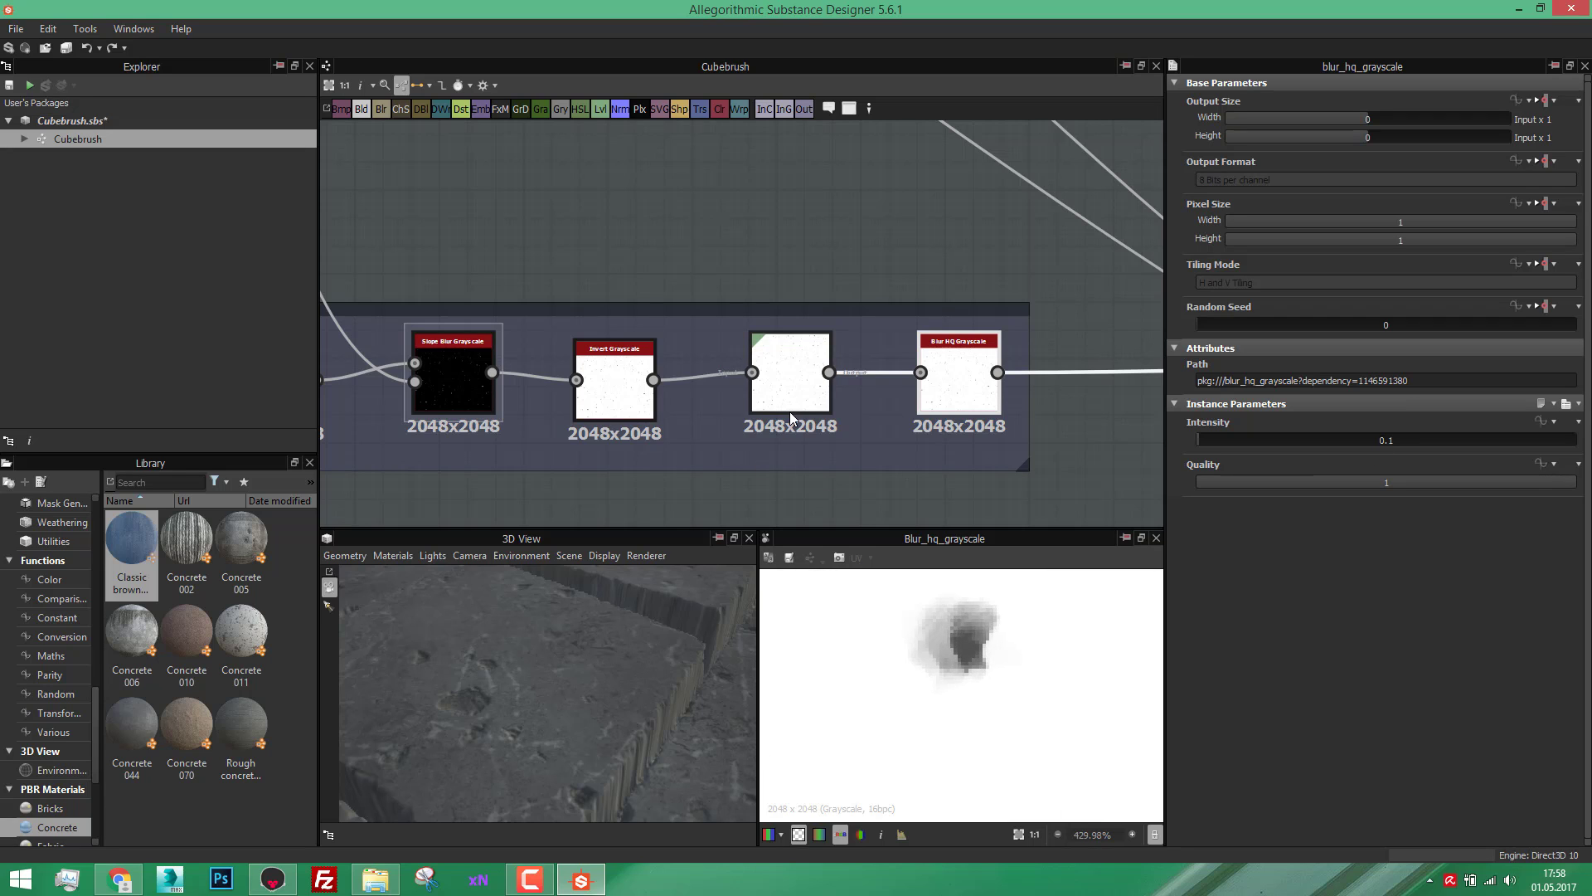
Step: Open the Blend node that follows Crack Spots and inspect its properties, preview and three input connections
{"action": "scroll", "coordinate": [968, 379], "scroll_direction": "down", "scroll_amount": 5}
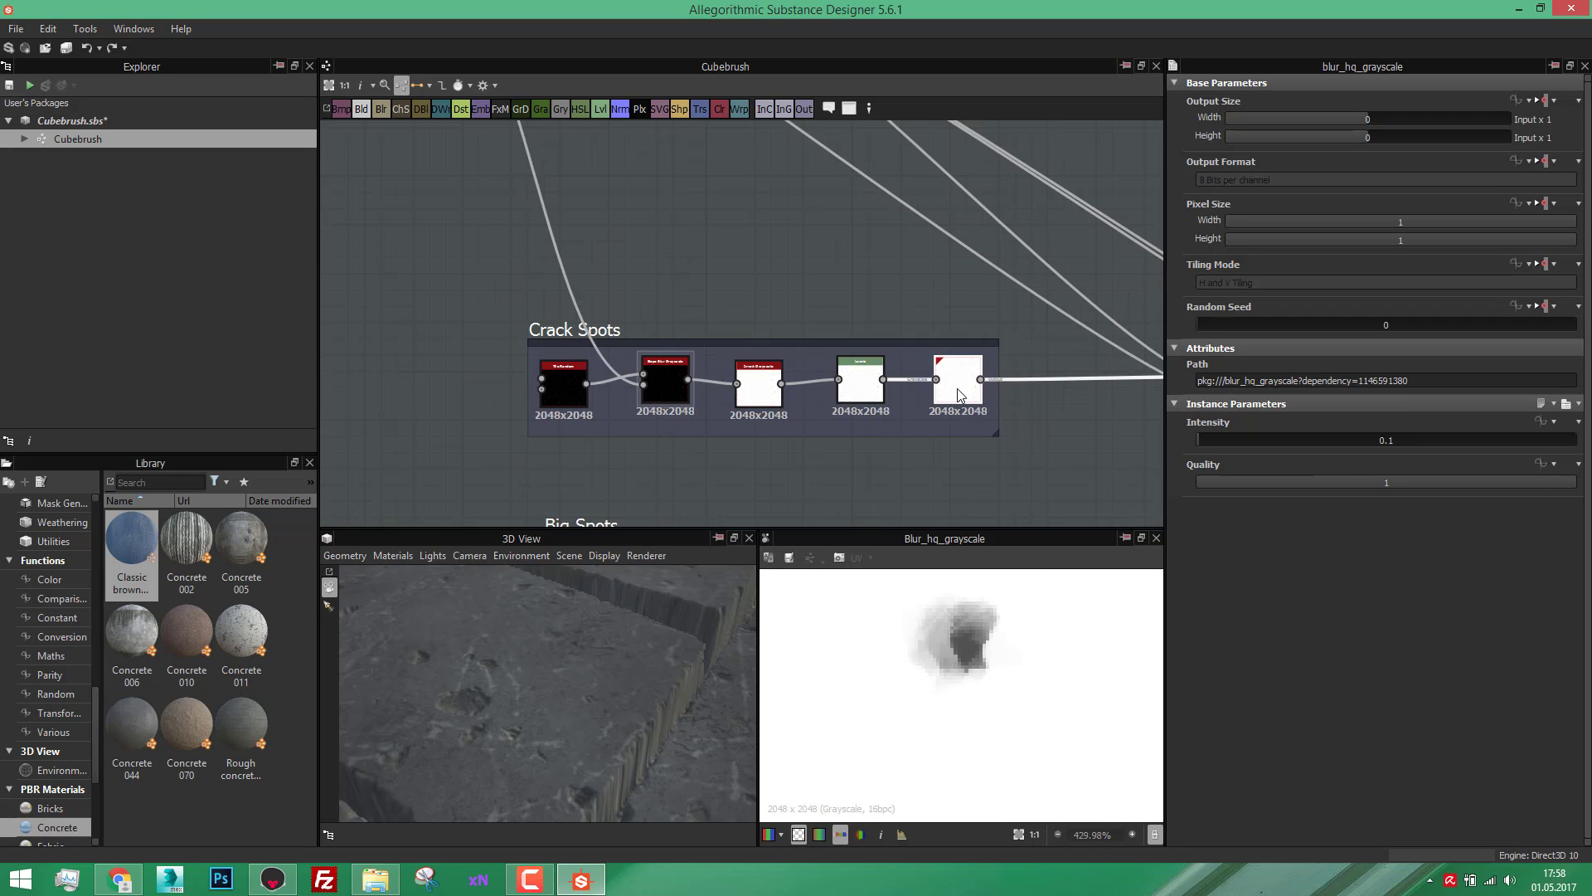
{"action": "scroll", "coordinate": [987, 364], "scroll_direction": "up", "scroll_amount": 5}
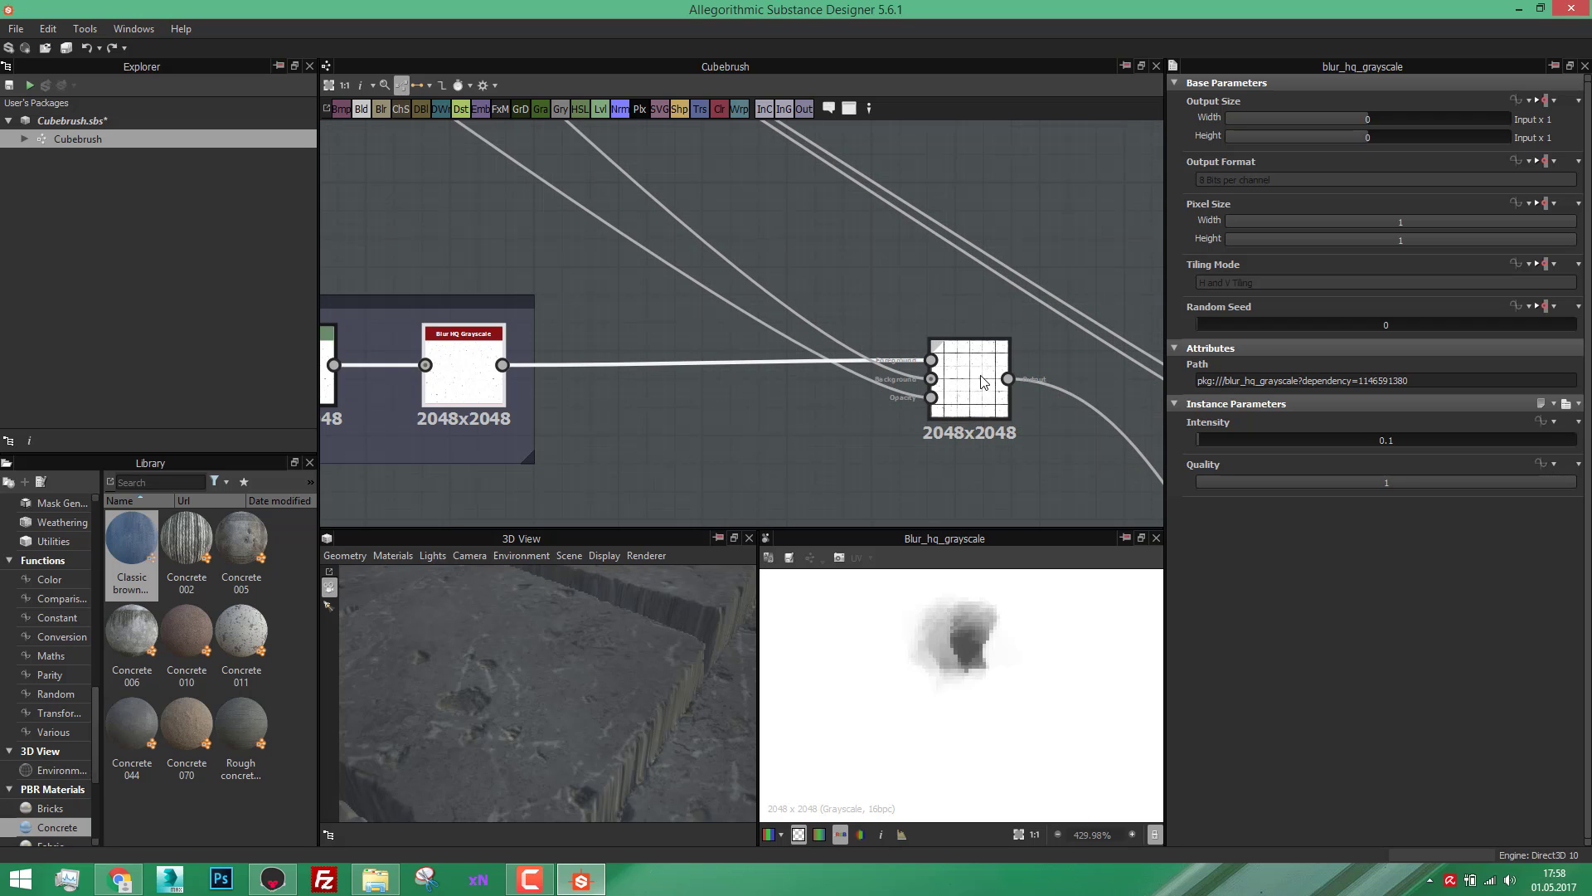
{"action": "left_click", "coordinate": [979, 372]}
{"action": "scroll", "coordinate": [984, 380], "scroll_direction": "down", "scroll_amount": 5}
{"action": "scroll", "coordinate": [978, 384], "scroll_direction": "down", "scroll_amount": 1}
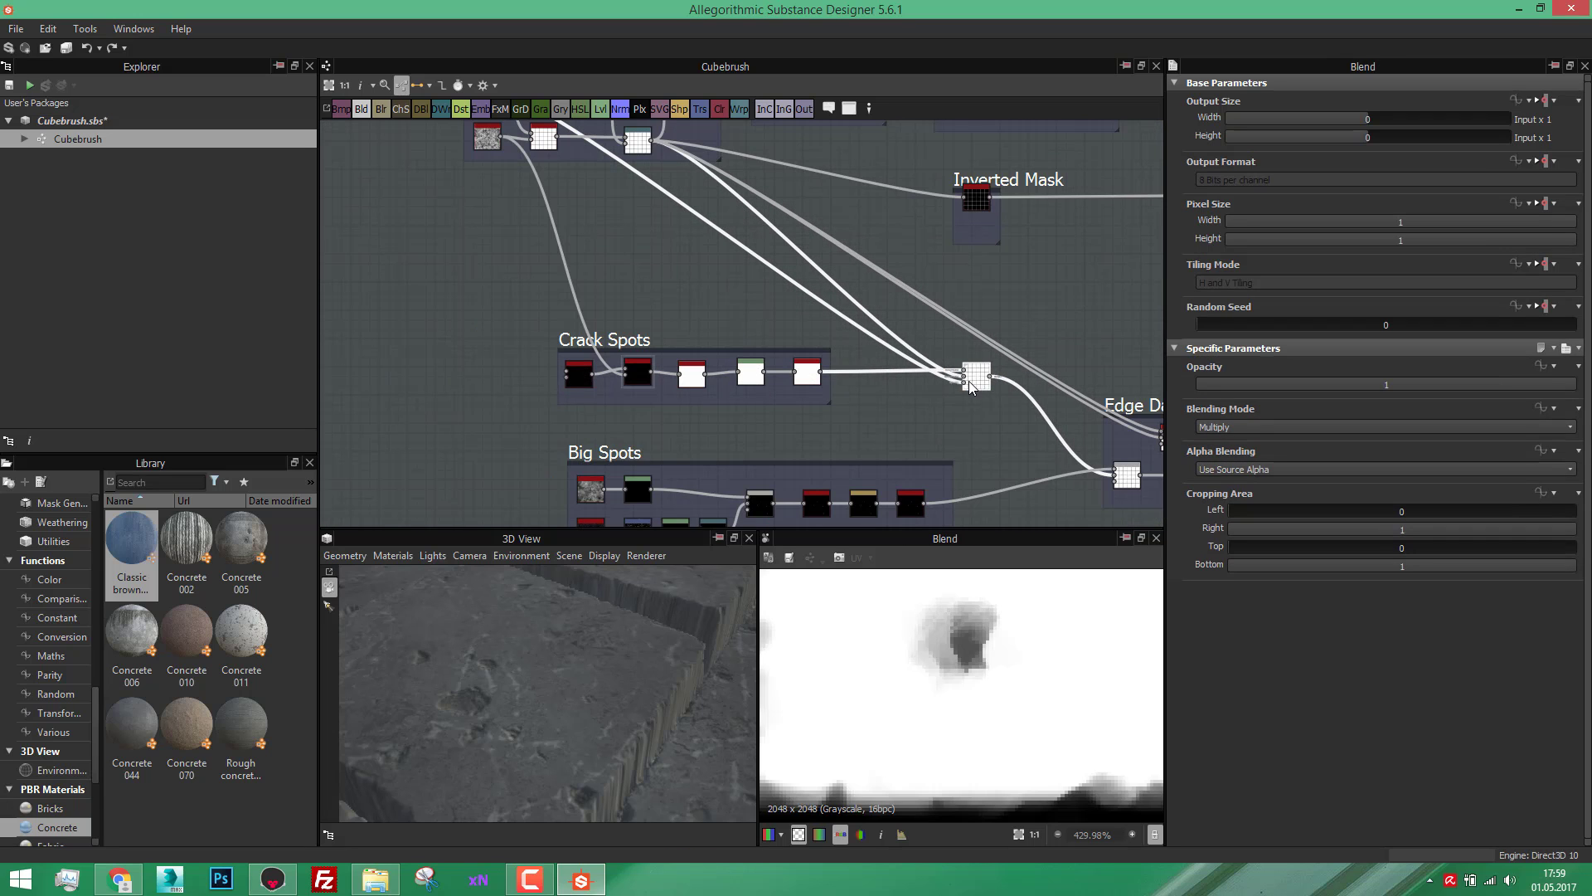
{"action": "scroll", "coordinate": [967, 381], "scroll_direction": "up", "scroll_amount": 4}
{"action": "scroll", "coordinate": [984, 397], "scroll_direction": "up", "scroll_amount": 2}
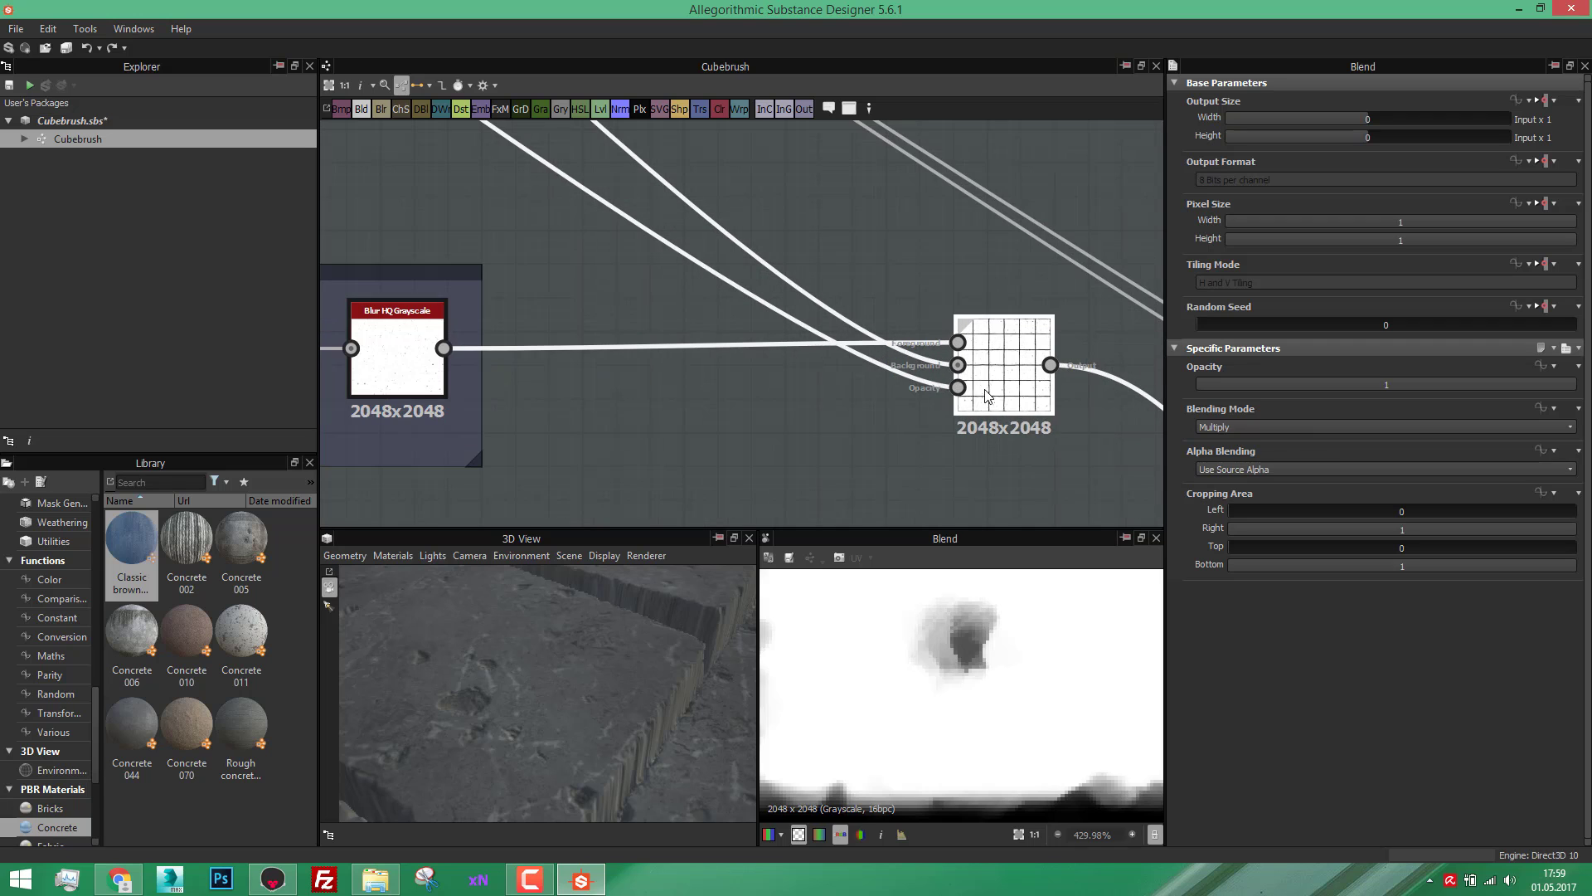
{"action": "left_click_drag", "start_coordinate": [985, 388], "coordinate": [1004, 407]}
Step: Open the Warp node of the Mask section in the preview and trace its connection to the Blend node after Crack Spots
{"action": "scroll", "coordinate": [954, 378], "scroll_direction": "down", "scroll_amount": 4}
{"action": "middle_click_drag", "start_coordinate": [688, 330], "coordinate": [780, 518]}
{"action": "left_click", "coordinate": [500, 172]}
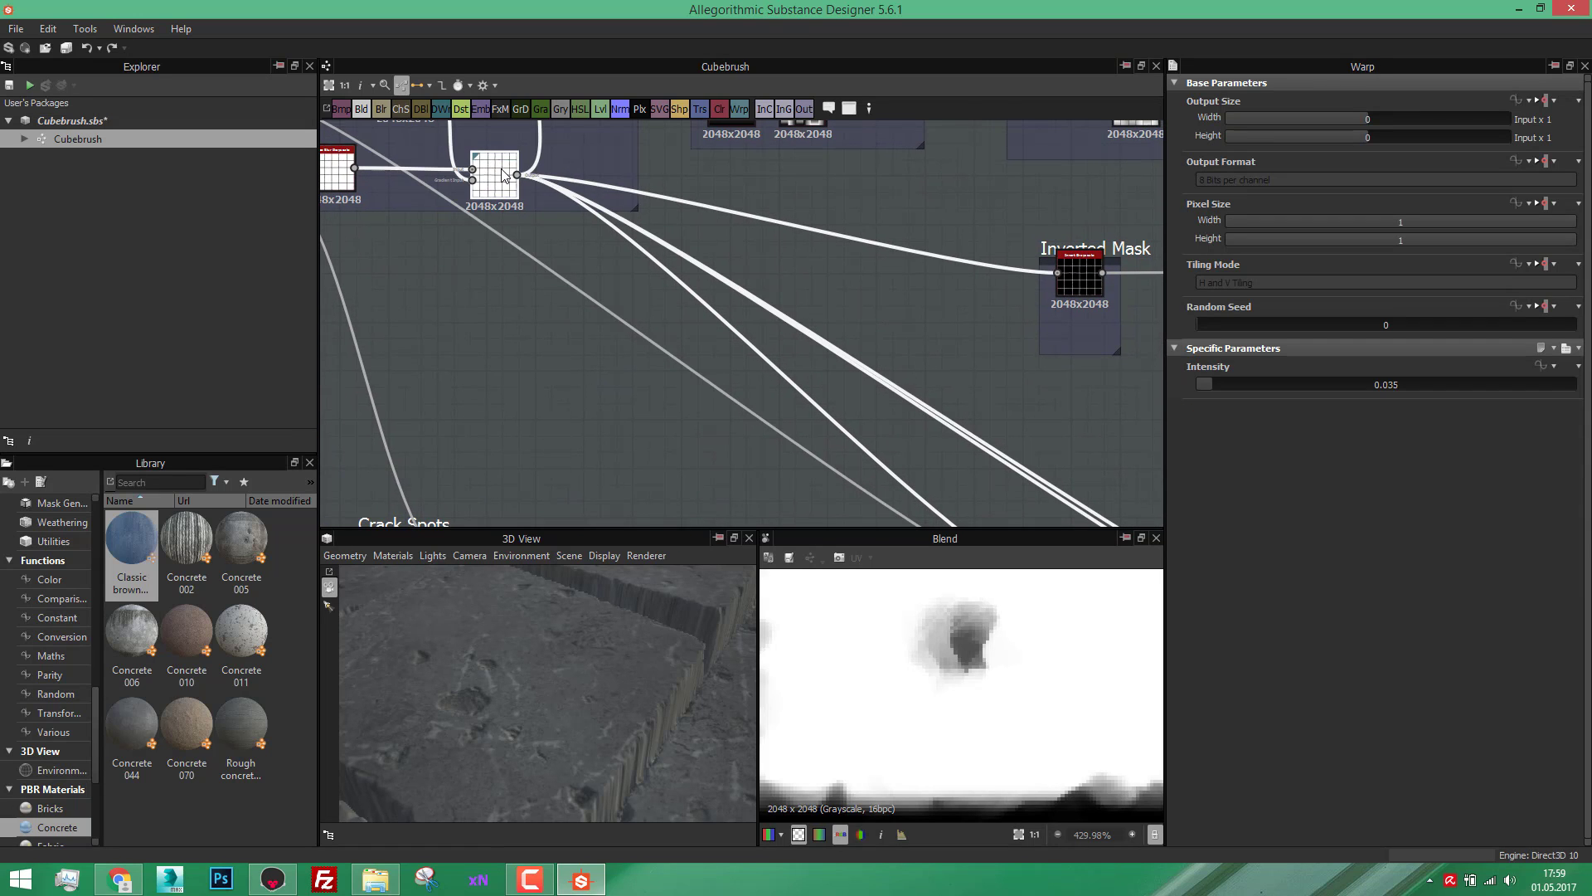
{"action": "scroll", "coordinate": [503, 174], "scroll_direction": "down", "scroll_amount": 5}
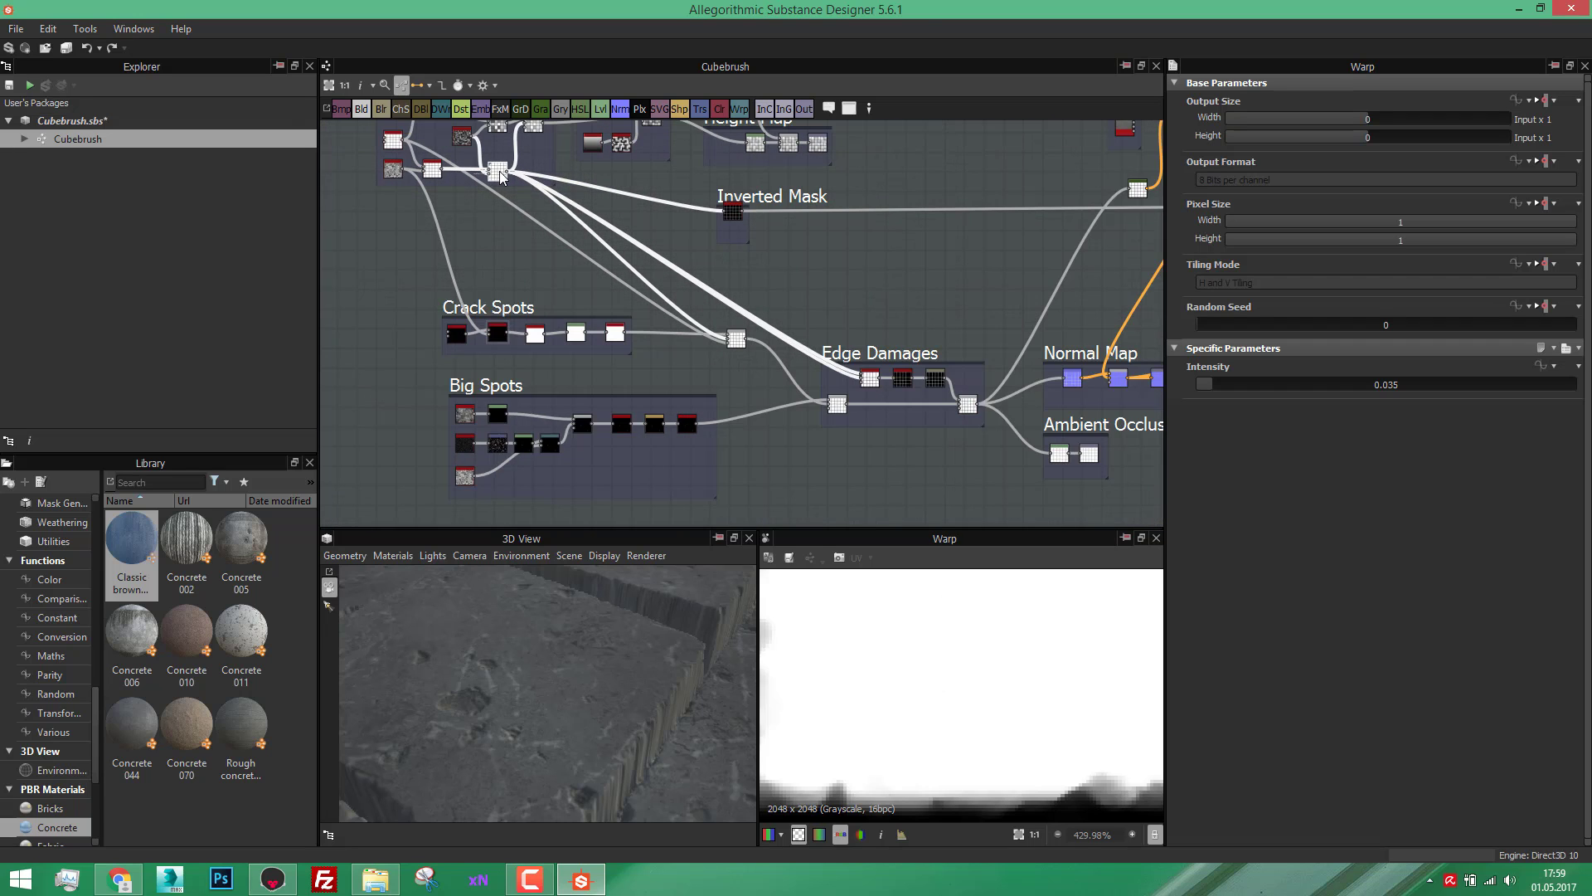
{"action": "middle_click_drag", "start_coordinate": [503, 172], "coordinate": [500, 197]}
{"action": "scroll", "coordinate": [500, 196], "scroll_direction": "up", "scroll_amount": 2}
{"action": "scroll", "coordinate": [786, 413], "scroll_direction": "up", "scroll_amount": 4}
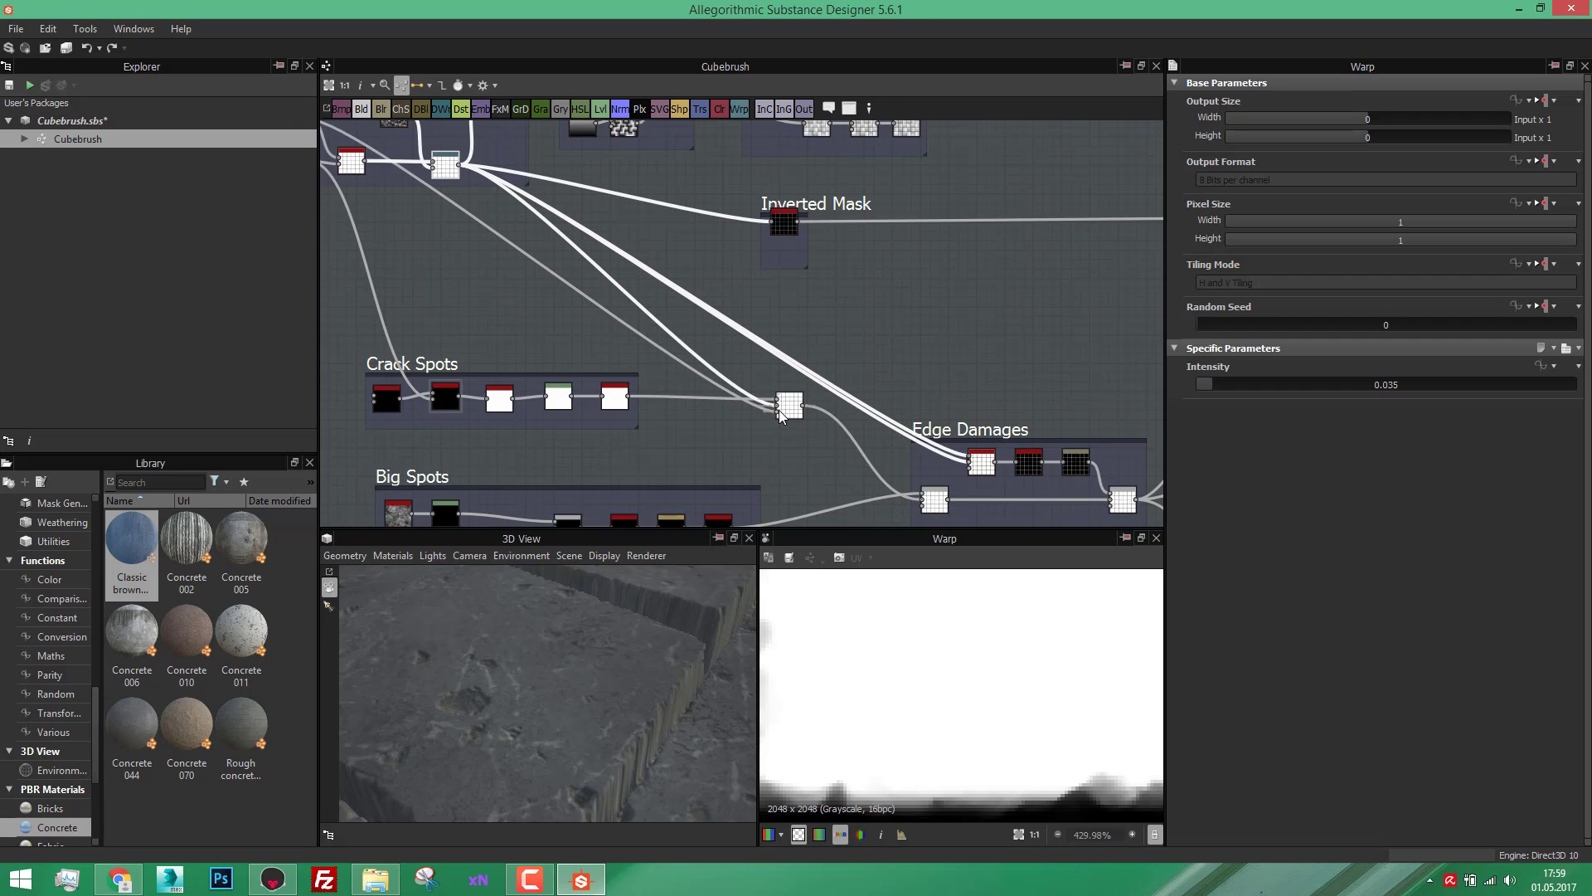
Step: Preview the Blend node after Crack Spots, and trace its other mask input to the Tile Generator node in Mask and open that
{"action": "double_click", "coordinate": [788, 410]}
{"action": "middle_click_drag", "start_coordinate": [501, 293], "coordinate": [779, 448]}
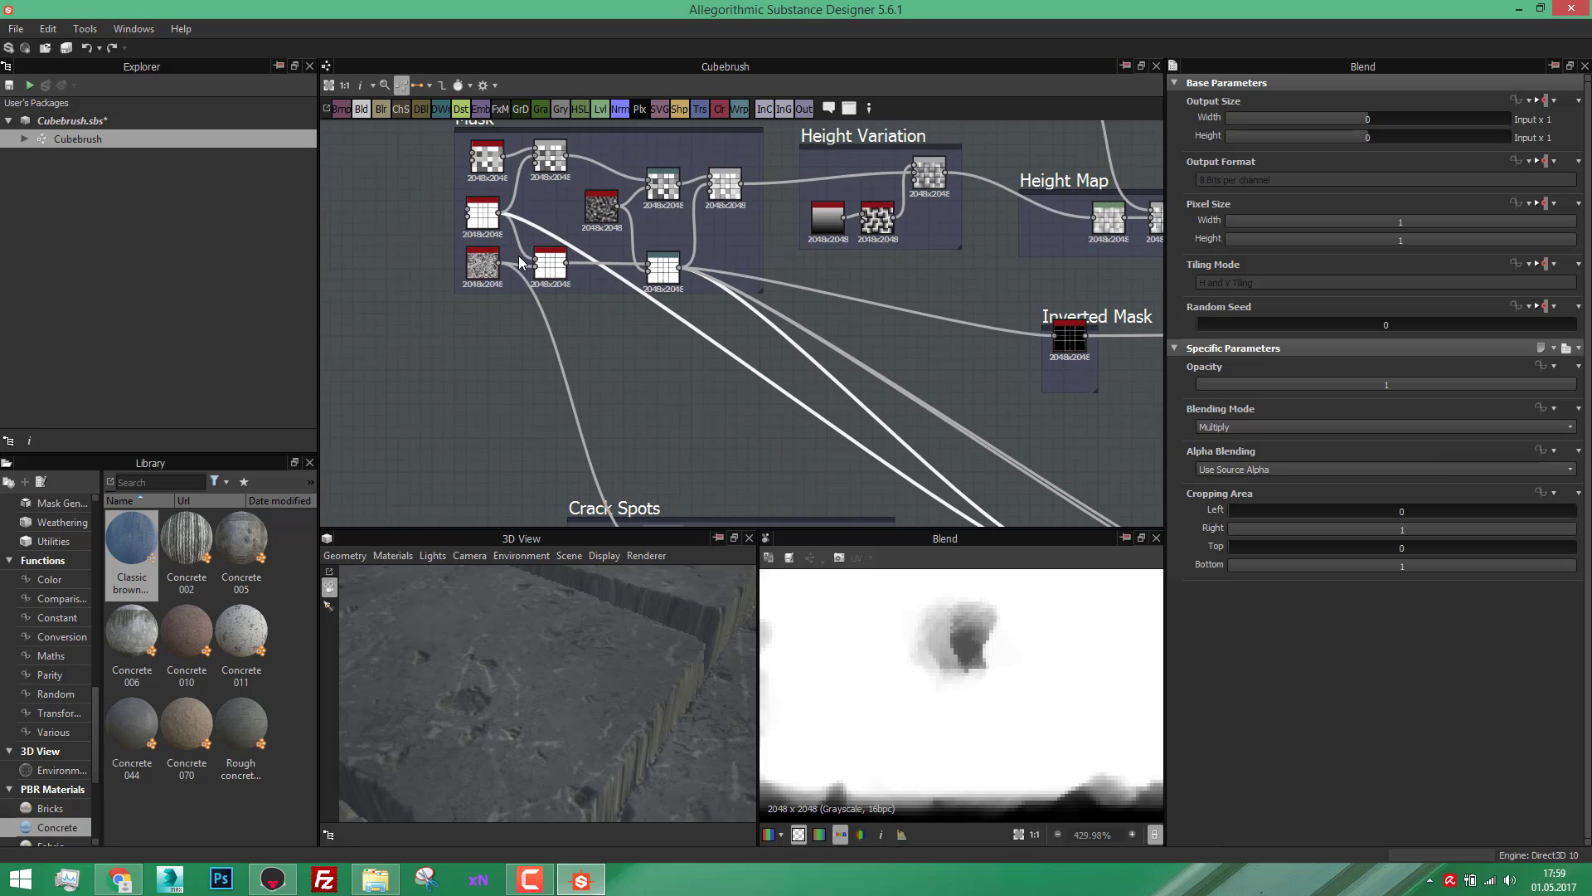
{"action": "scroll", "coordinate": [486, 220], "scroll_direction": "up", "scroll_amount": 2}
{"action": "scroll", "coordinate": [498, 228], "scroll_direction": "up", "scroll_amount": 2}
{"action": "double_click", "coordinate": [510, 228]}
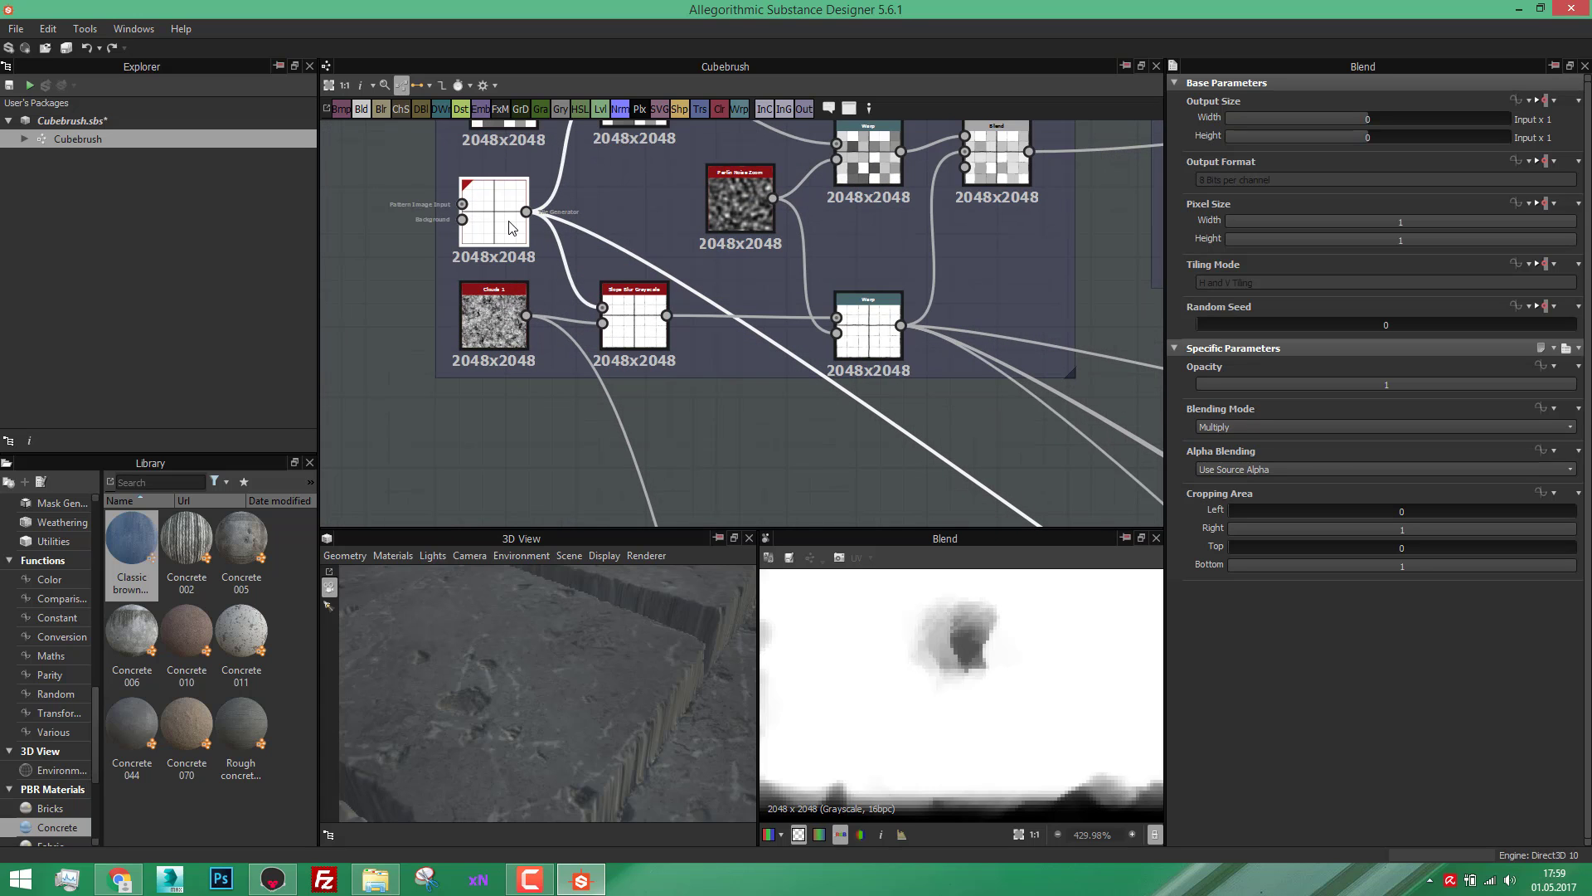
Step: Return to the Blend node after Crack Spots and show its result in the preview
{"action": "scroll", "coordinate": [510, 228], "scroll_direction": "down", "scroll_amount": 5}
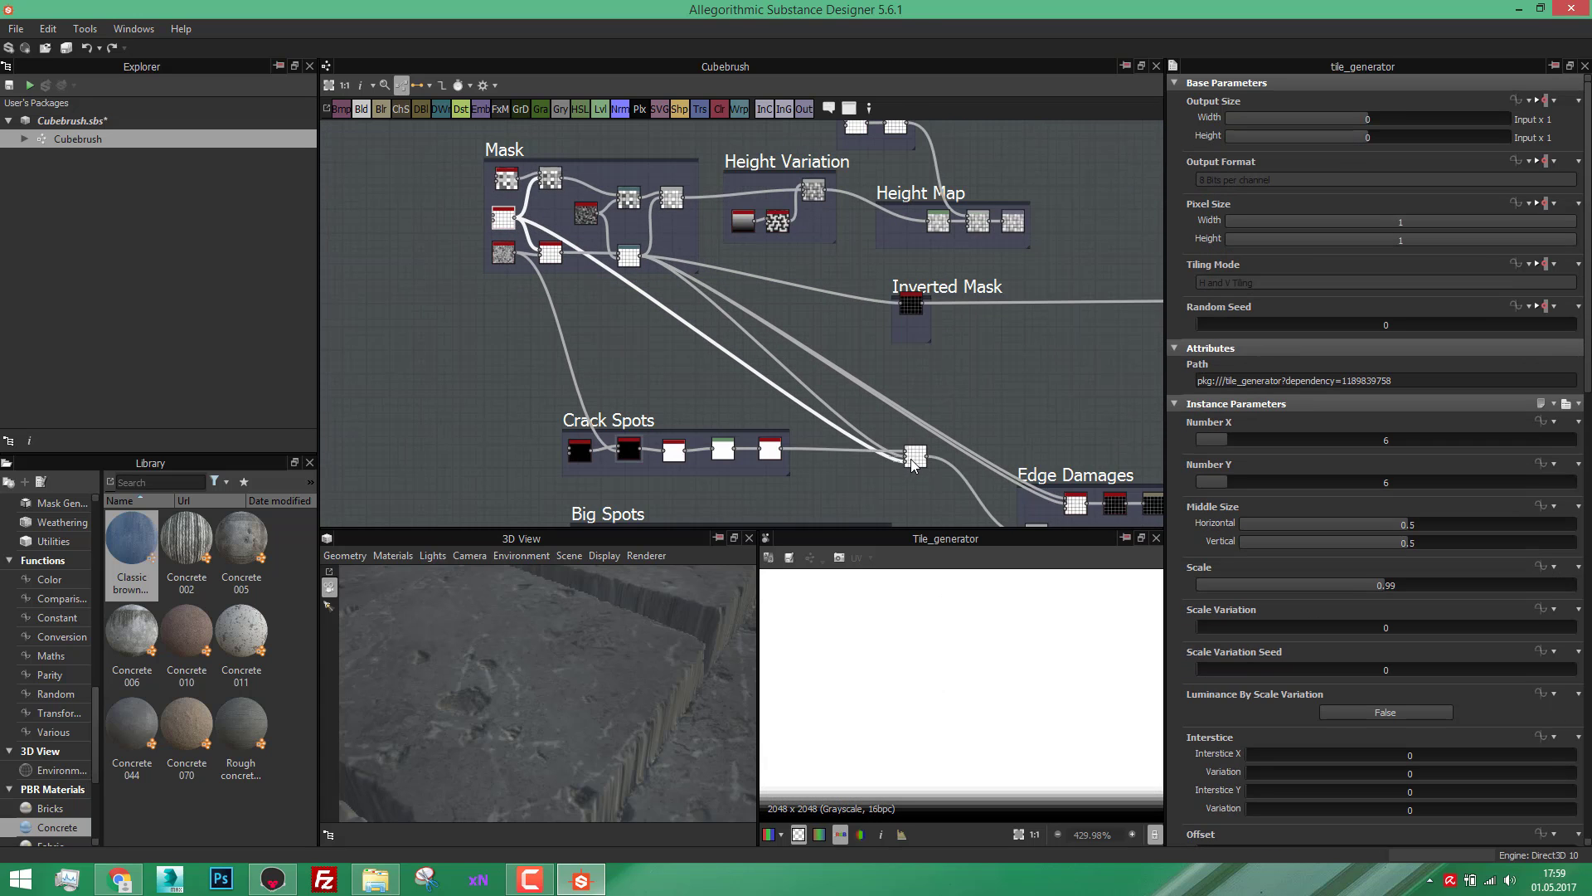
{"action": "scroll", "coordinate": [911, 460], "scroll_direction": "up", "scroll_amount": 3}
{"action": "left_click", "coordinate": [915, 458]}
{"action": "scroll", "coordinate": [914, 458], "scroll_direction": "up", "scroll_amount": 3}
{"action": "scroll", "coordinate": [920, 474], "scroll_direction": "up", "scroll_amount": 2}
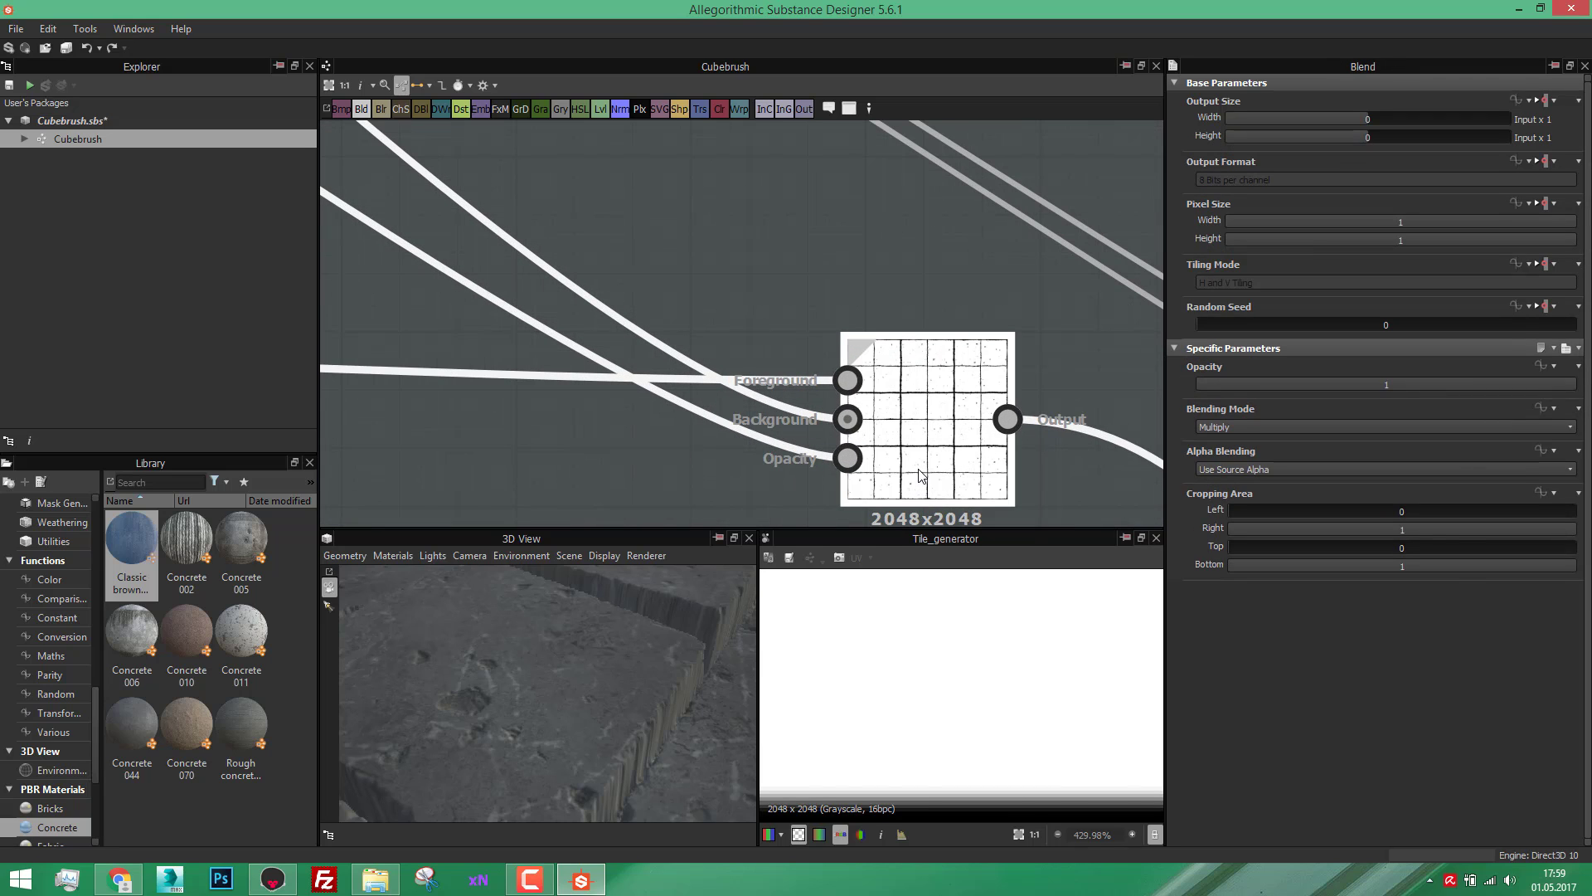
{"action": "double_click", "coordinate": [919, 475]}
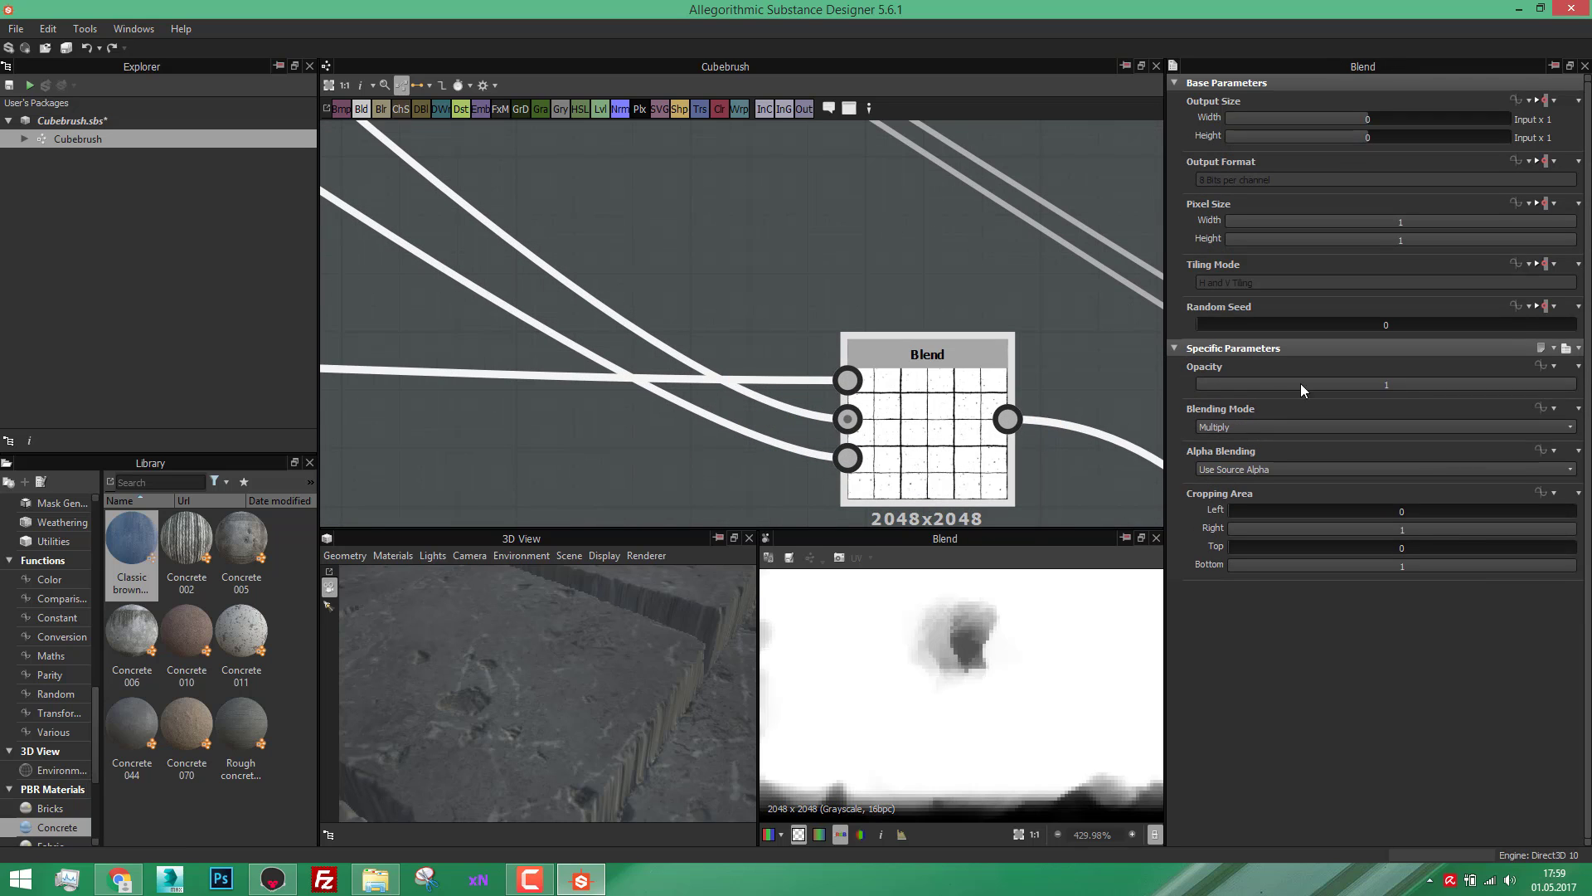
Step: Try the Copy blending mode on the Blend node after Crack Spots and switch it back to Multiply
{"action": "left_click", "coordinate": [1286, 426]}
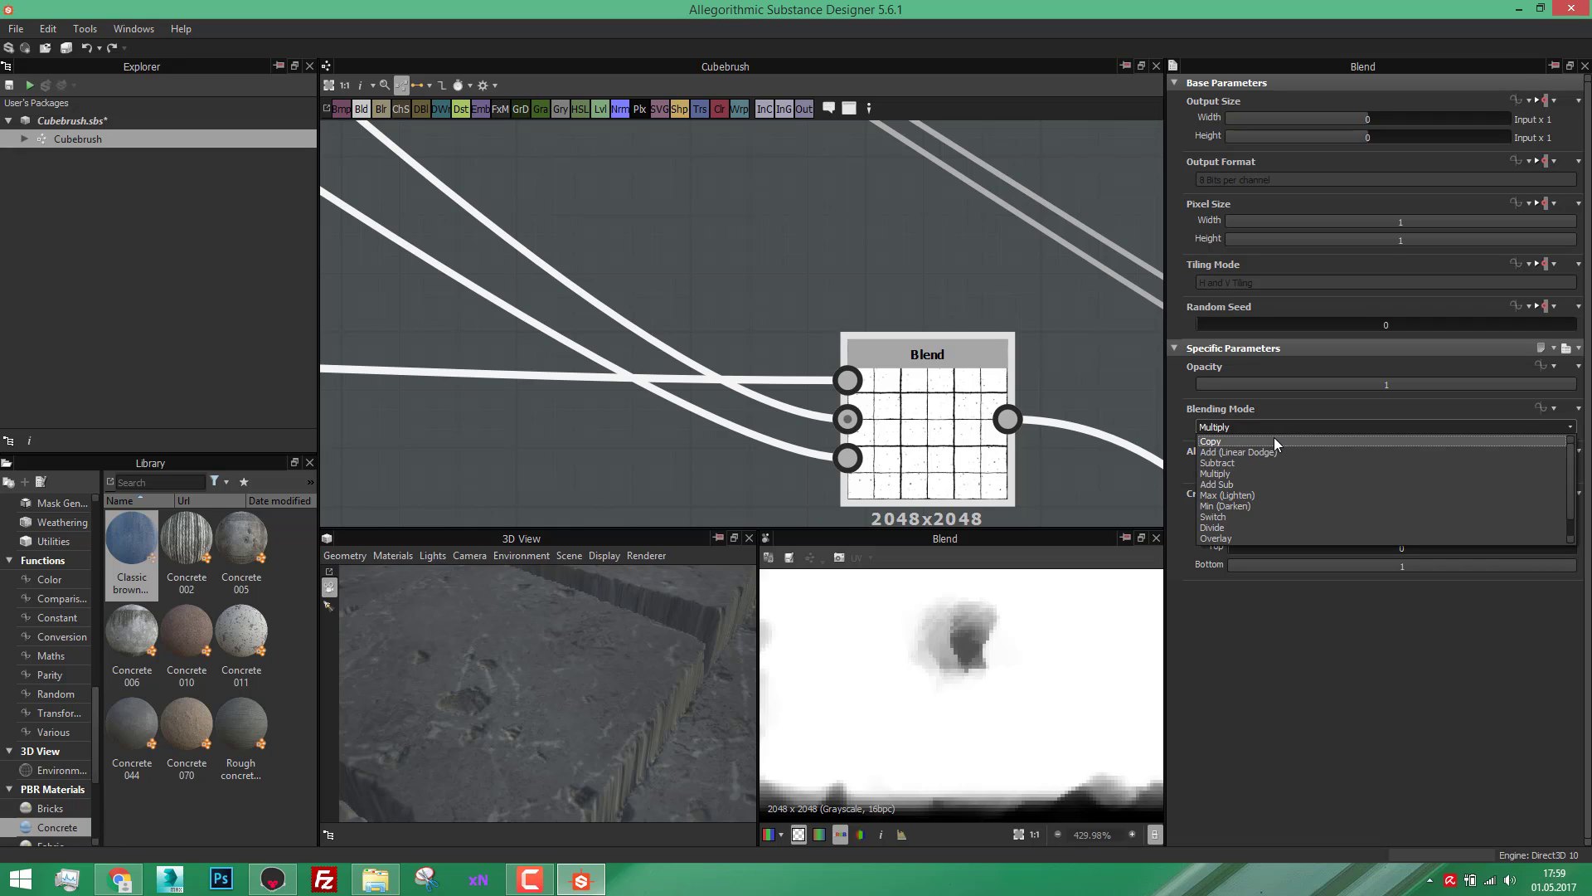
{"action": "left_click", "coordinate": [1267, 442]}
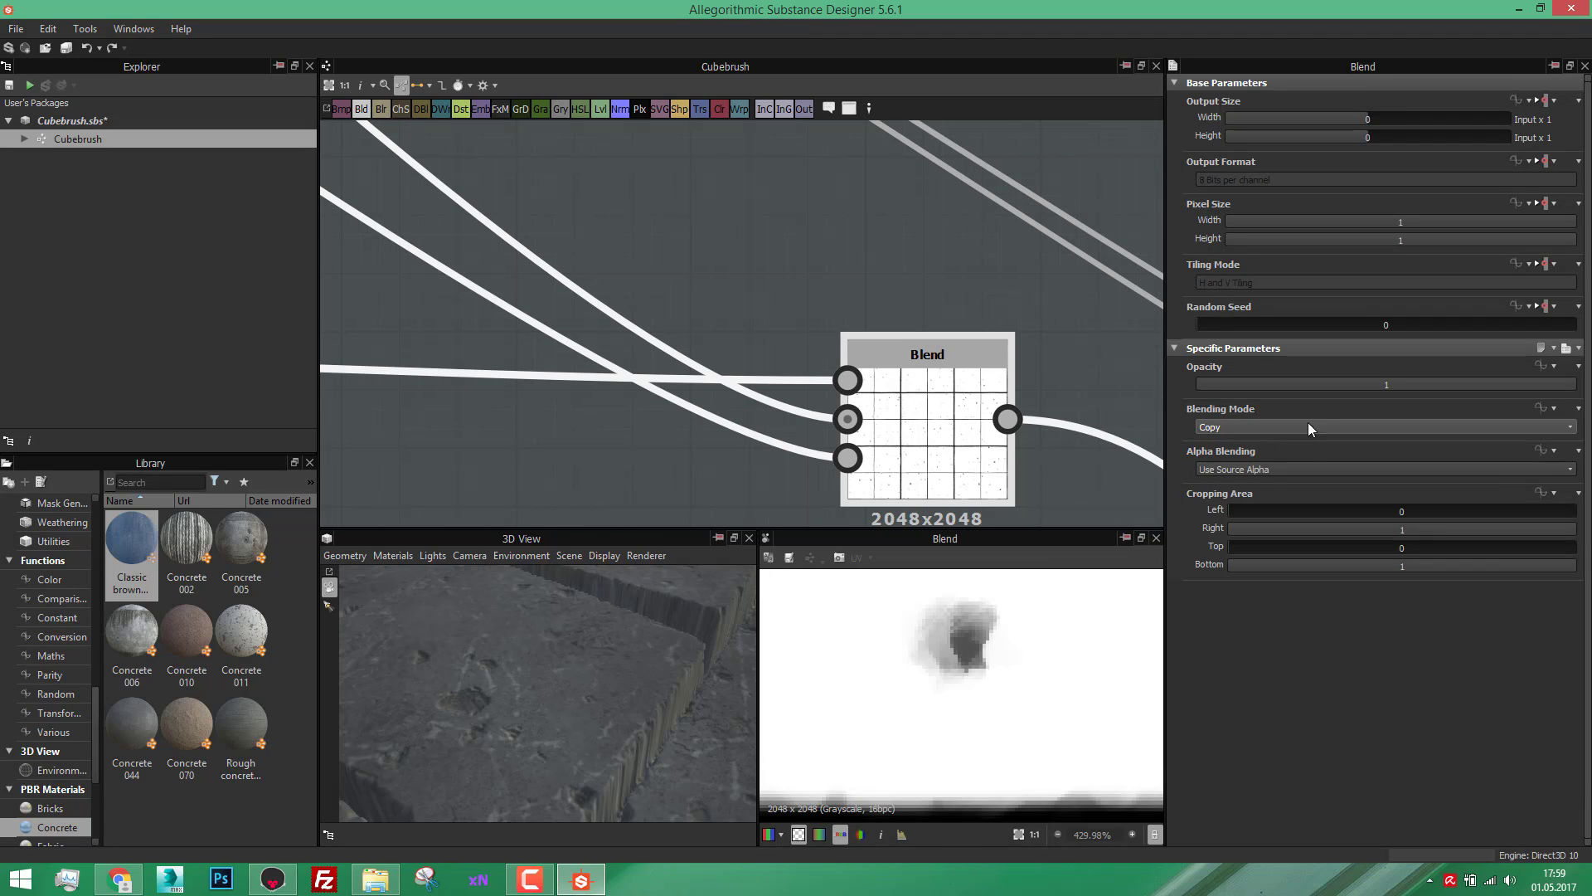
{"action": "left_click", "coordinate": [1256, 427]}
{"action": "left_click", "coordinate": [1247, 473]}
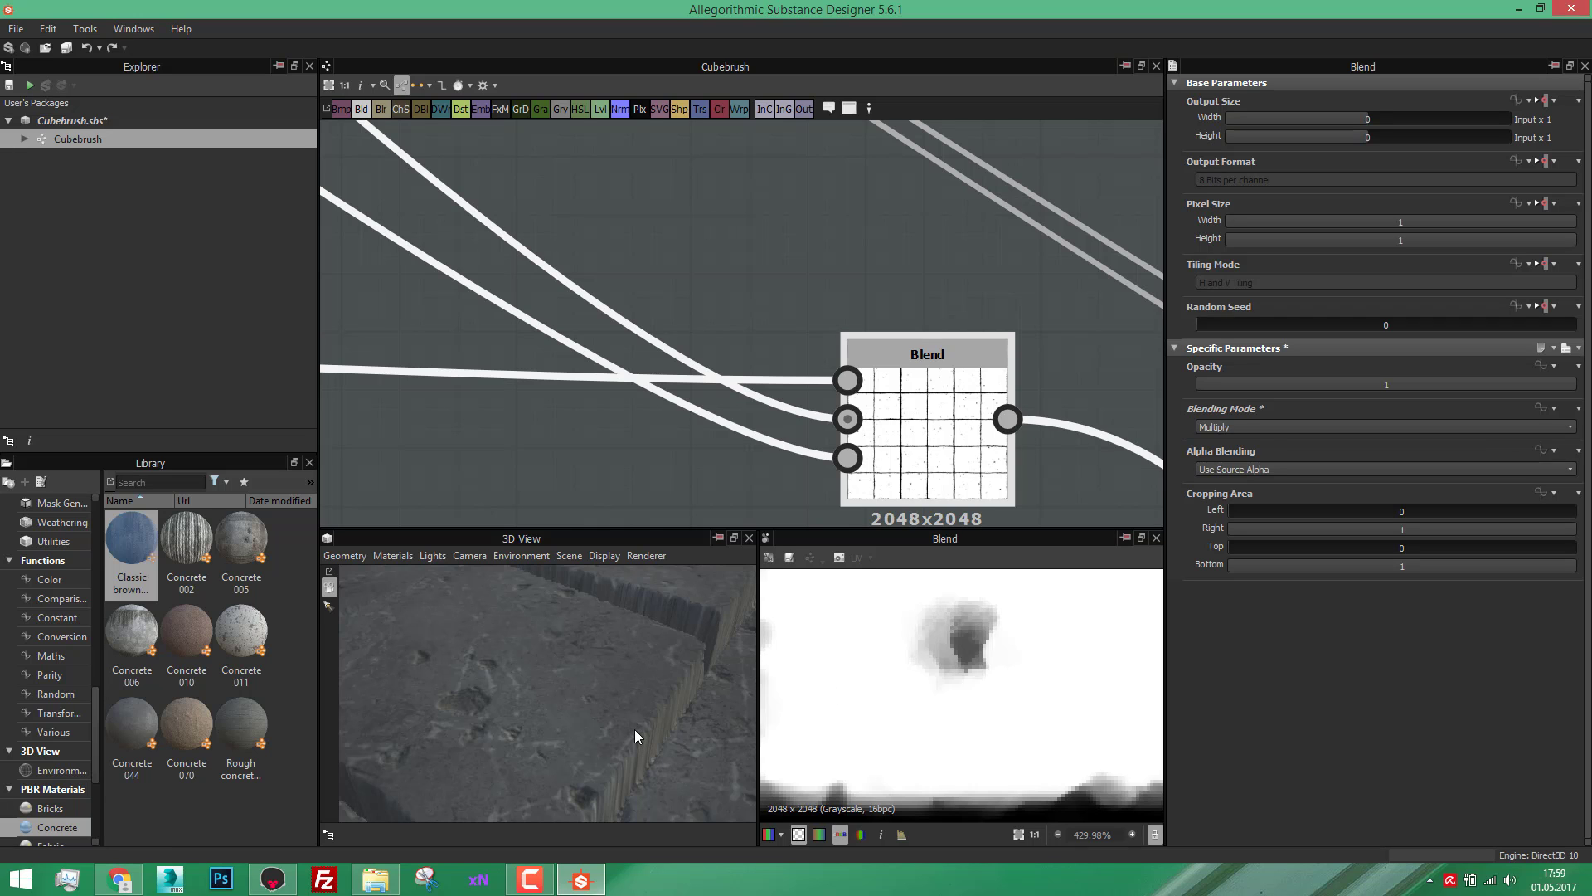
Step: Go to the Big Spots section and open its BnW Spots 2 node to show its preview and properties
{"action": "scroll", "coordinate": [915, 420], "scroll_direction": "down", "scroll_amount": 5}
{"action": "middle_click_drag", "start_coordinate": [913, 414], "coordinate": [769, 325]}
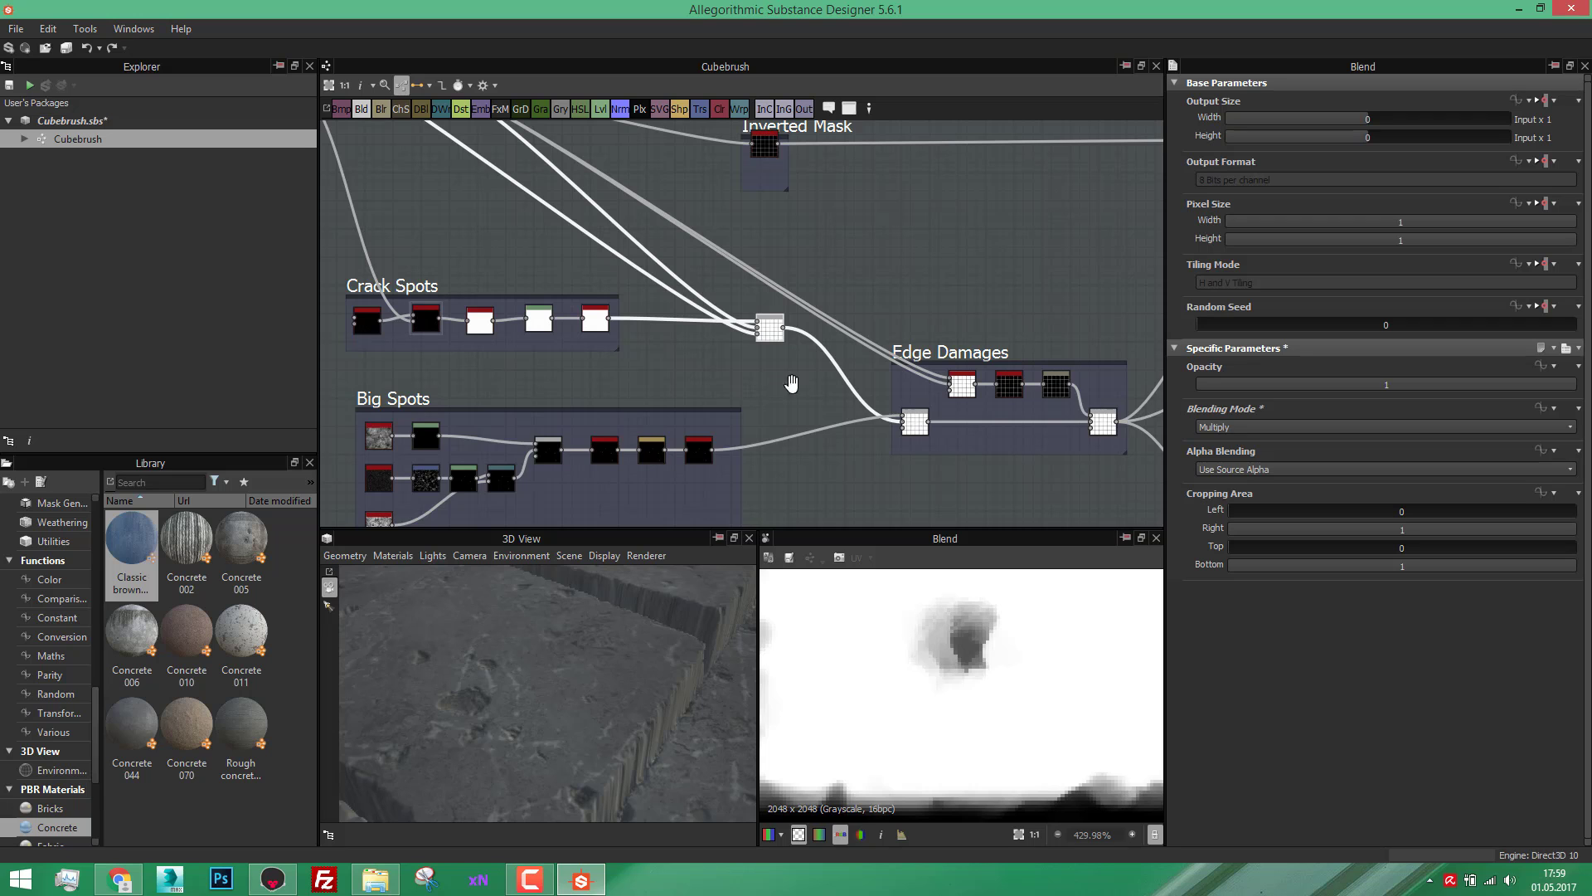
{"action": "middle_click_drag", "start_coordinate": [792, 384], "coordinate": [915, 346]}
{"action": "scroll", "coordinate": [916, 346], "scroll_direction": "up", "scroll_amount": 3}
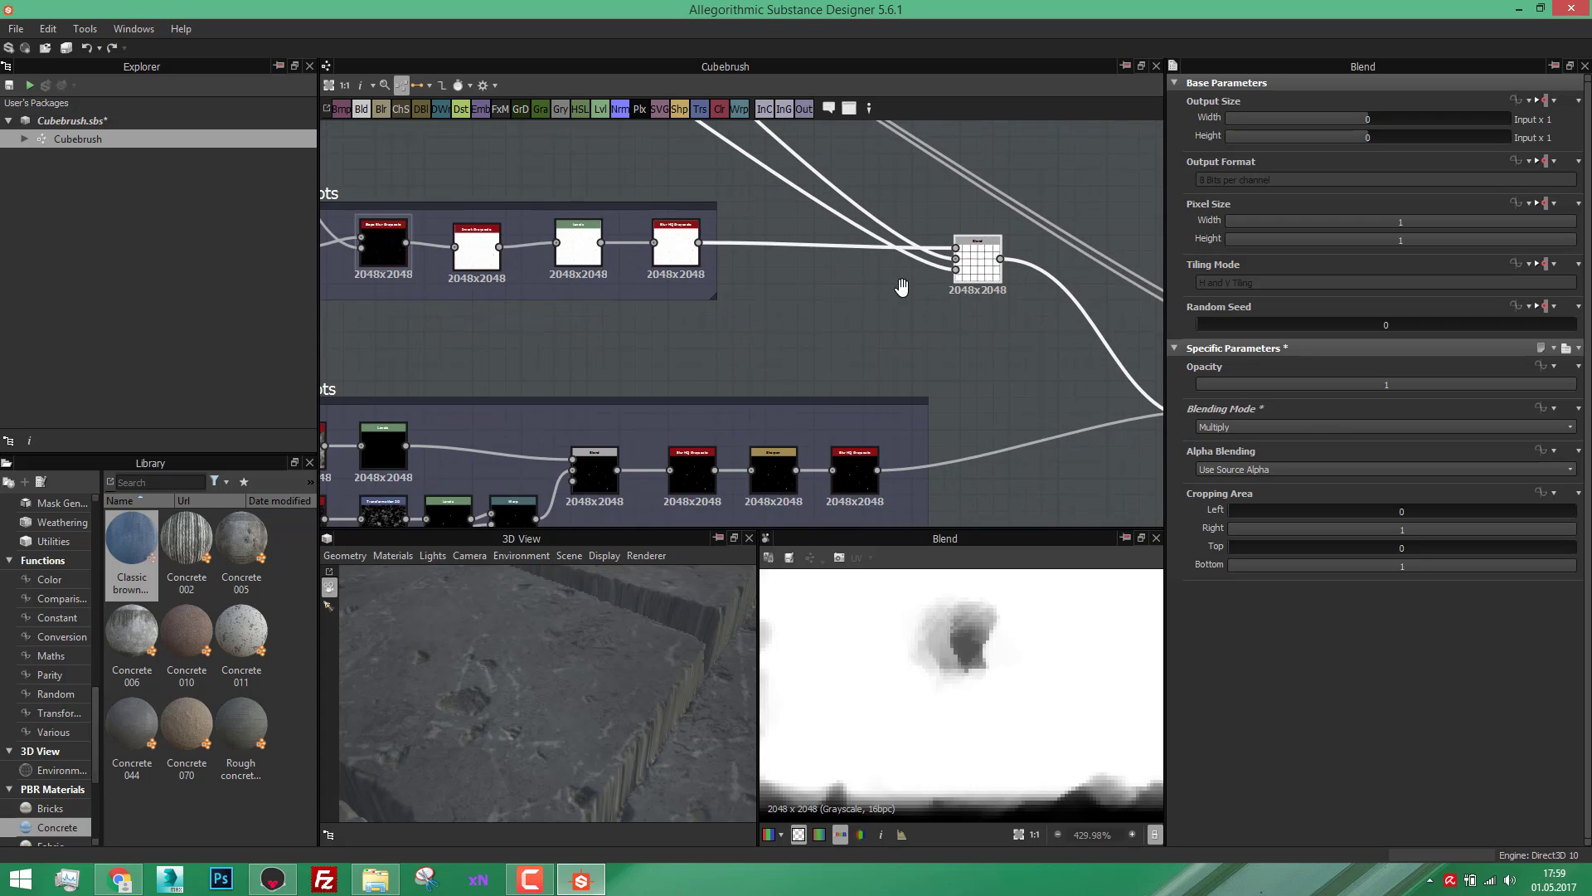
{"action": "middle_click_drag", "start_coordinate": [902, 287], "coordinate": [996, 115]}
{"action": "scroll", "coordinate": [373, 307], "scroll_direction": "up", "scroll_amount": 4}
{"action": "double_click", "coordinate": [438, 271]}
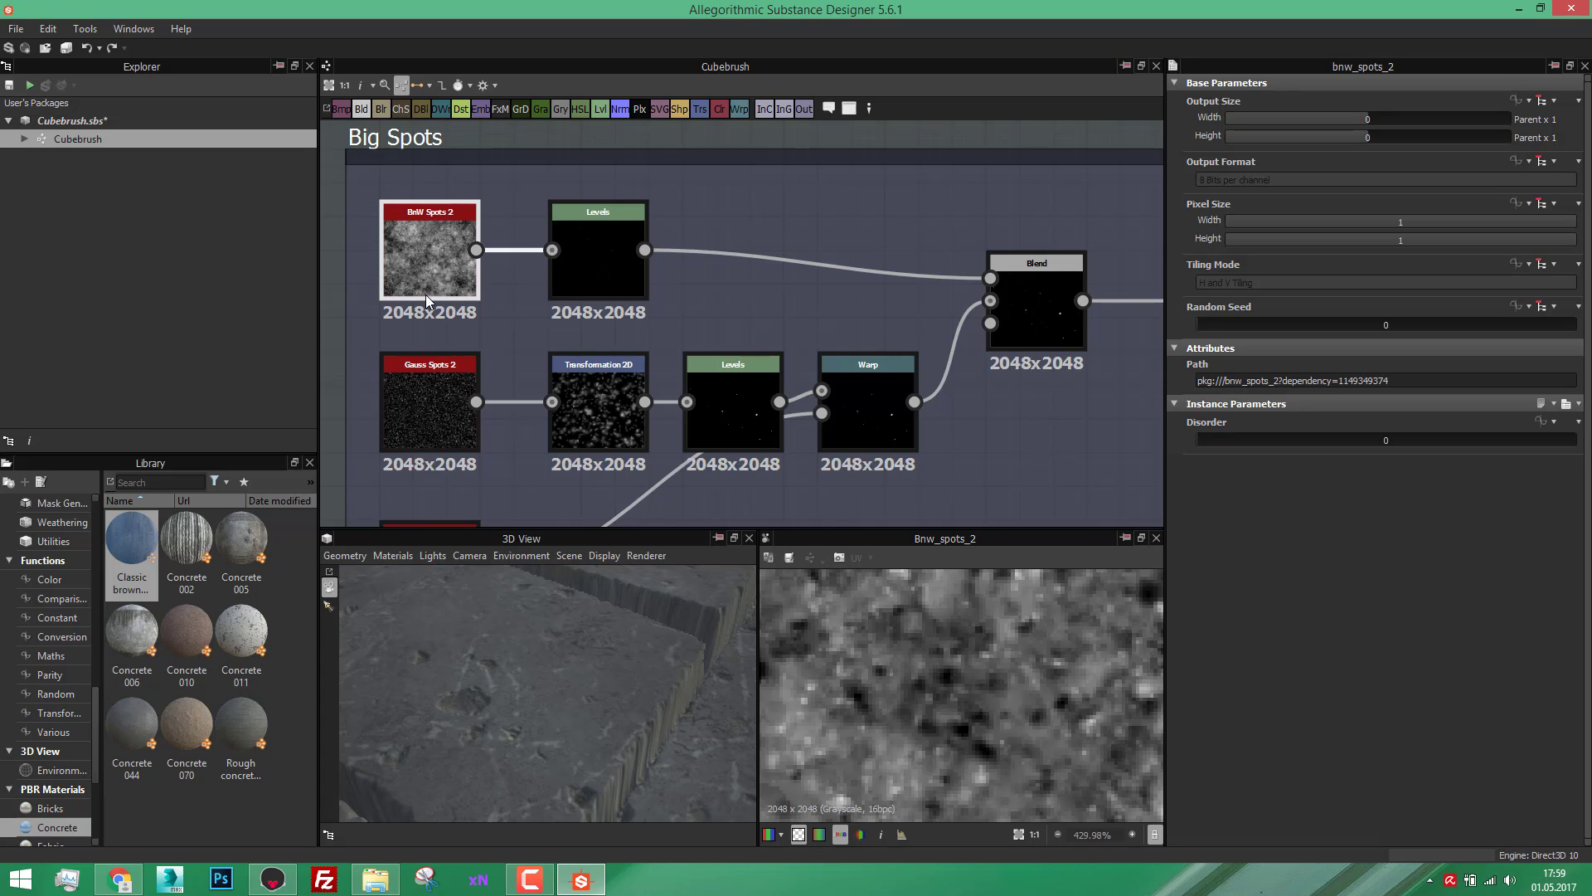
Step: Open the Levels node fed by BnW Spots 2 and inspect its histogram, its preview and the spots on the 3D model
{"action": "double_click", "coordinate": [627, 261]}
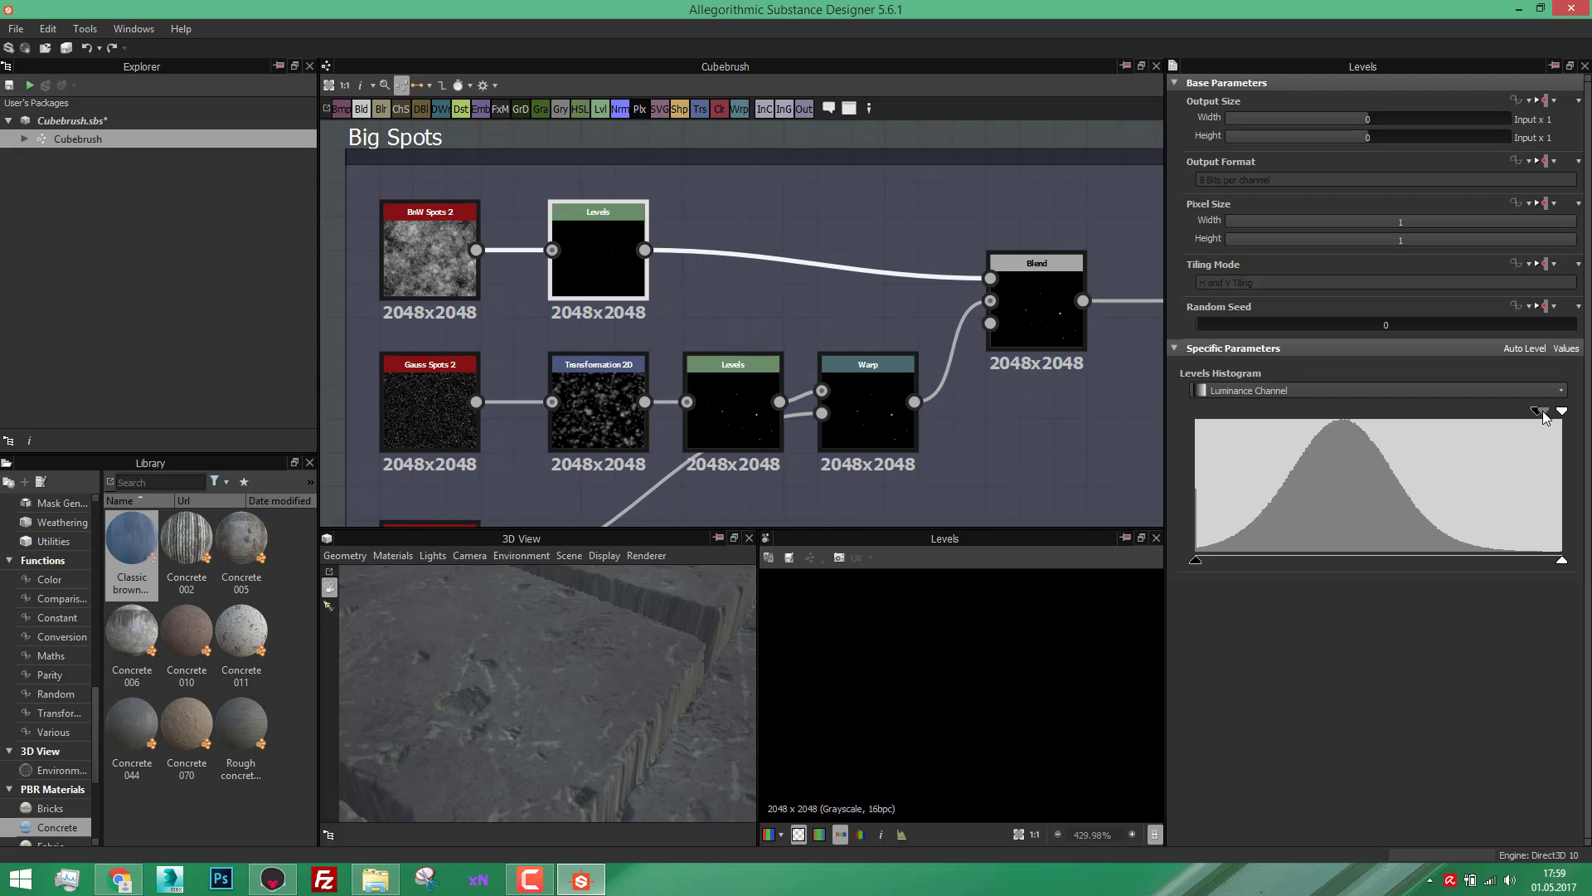
{"action": "left_click_drag", "start_coordinate": [680, 768], "coordinate": [727, 773]}
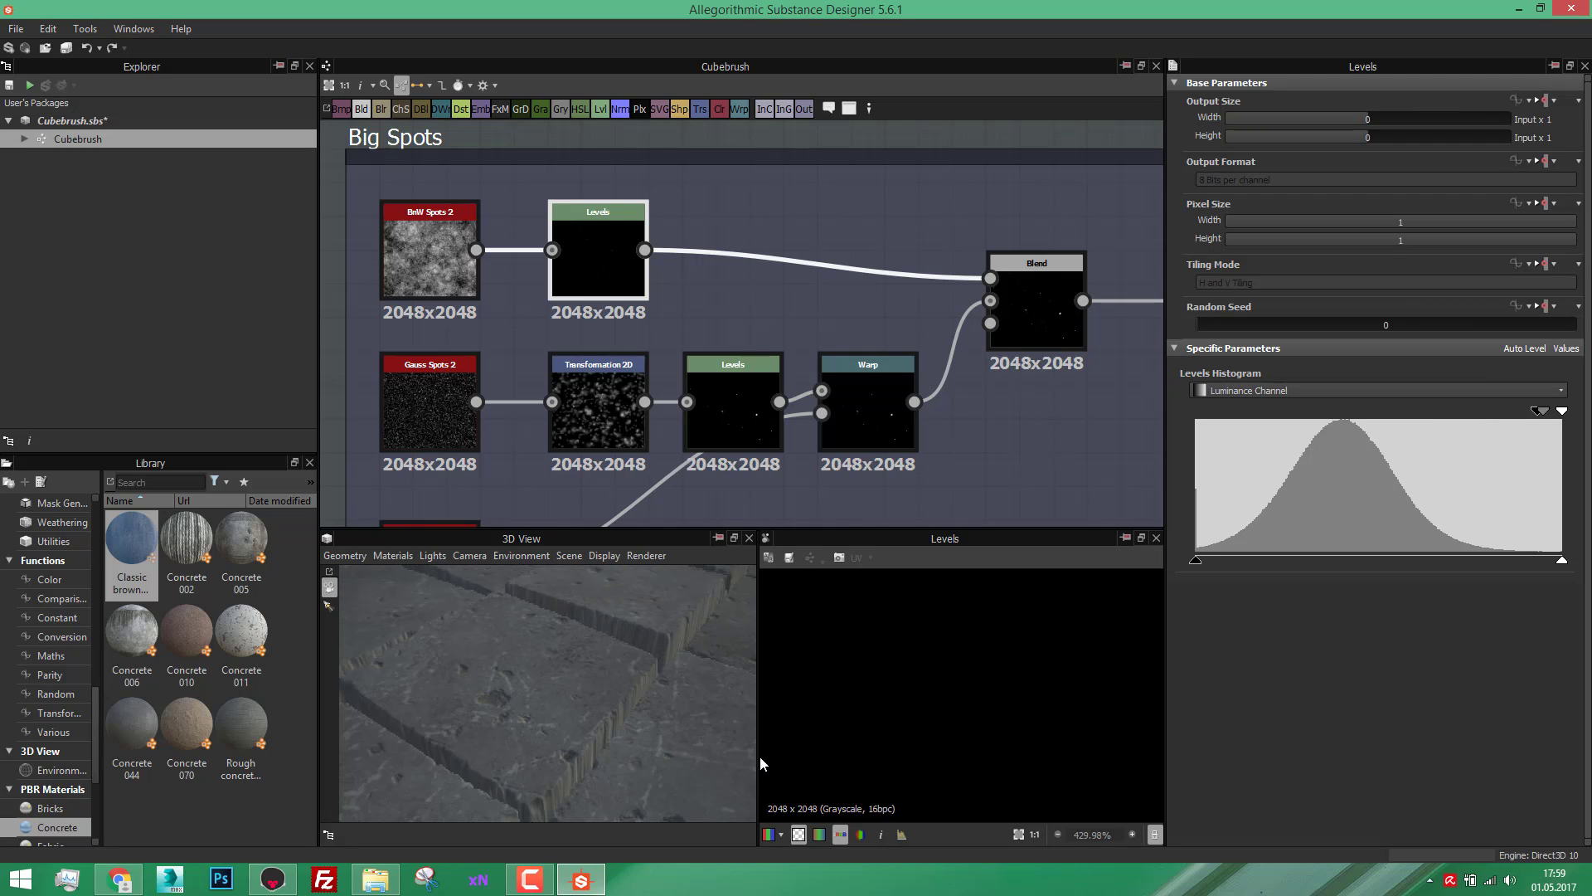
{"action": "scroll", "coordinate": [992, 718], "scroll_direction": "down", "scroll_amount": 2}
{"action": "scroll", "coordinate": [923, 695], "scroll_direction": "down", "scroll_amount": 10}
{"action": "scroll", "coordinate": [815, 703], "scroll_direction": "up", "scroll_amount": 3}
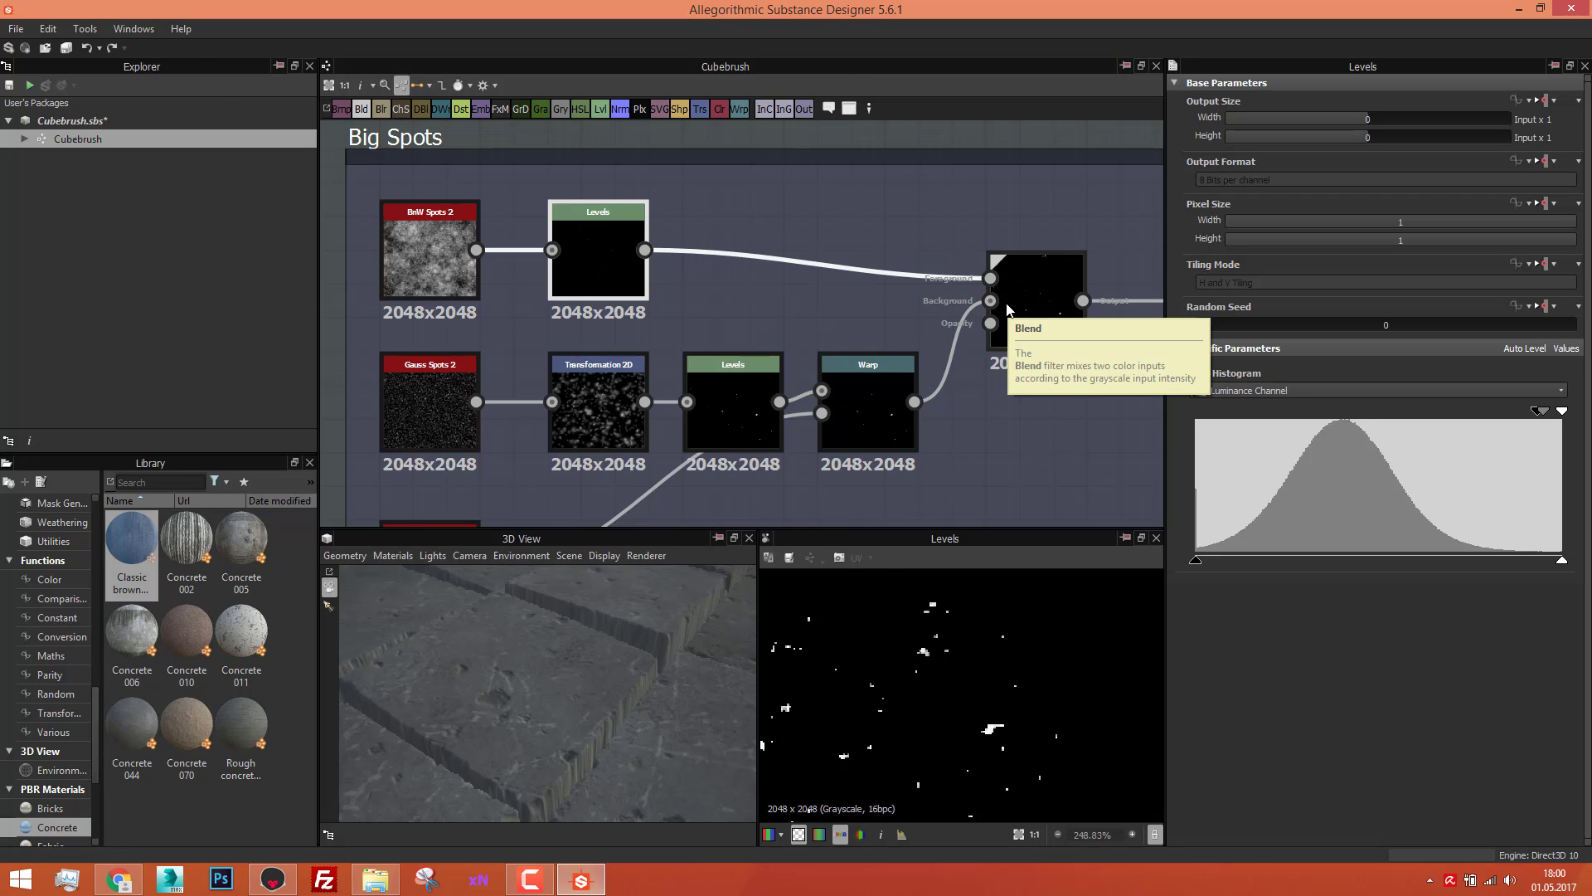
Step: Open the Gauss Spots 2 node of Big Spots and examine its spot pattern in the preview
{"action": "double_click", "coordinate": [440, 421]}
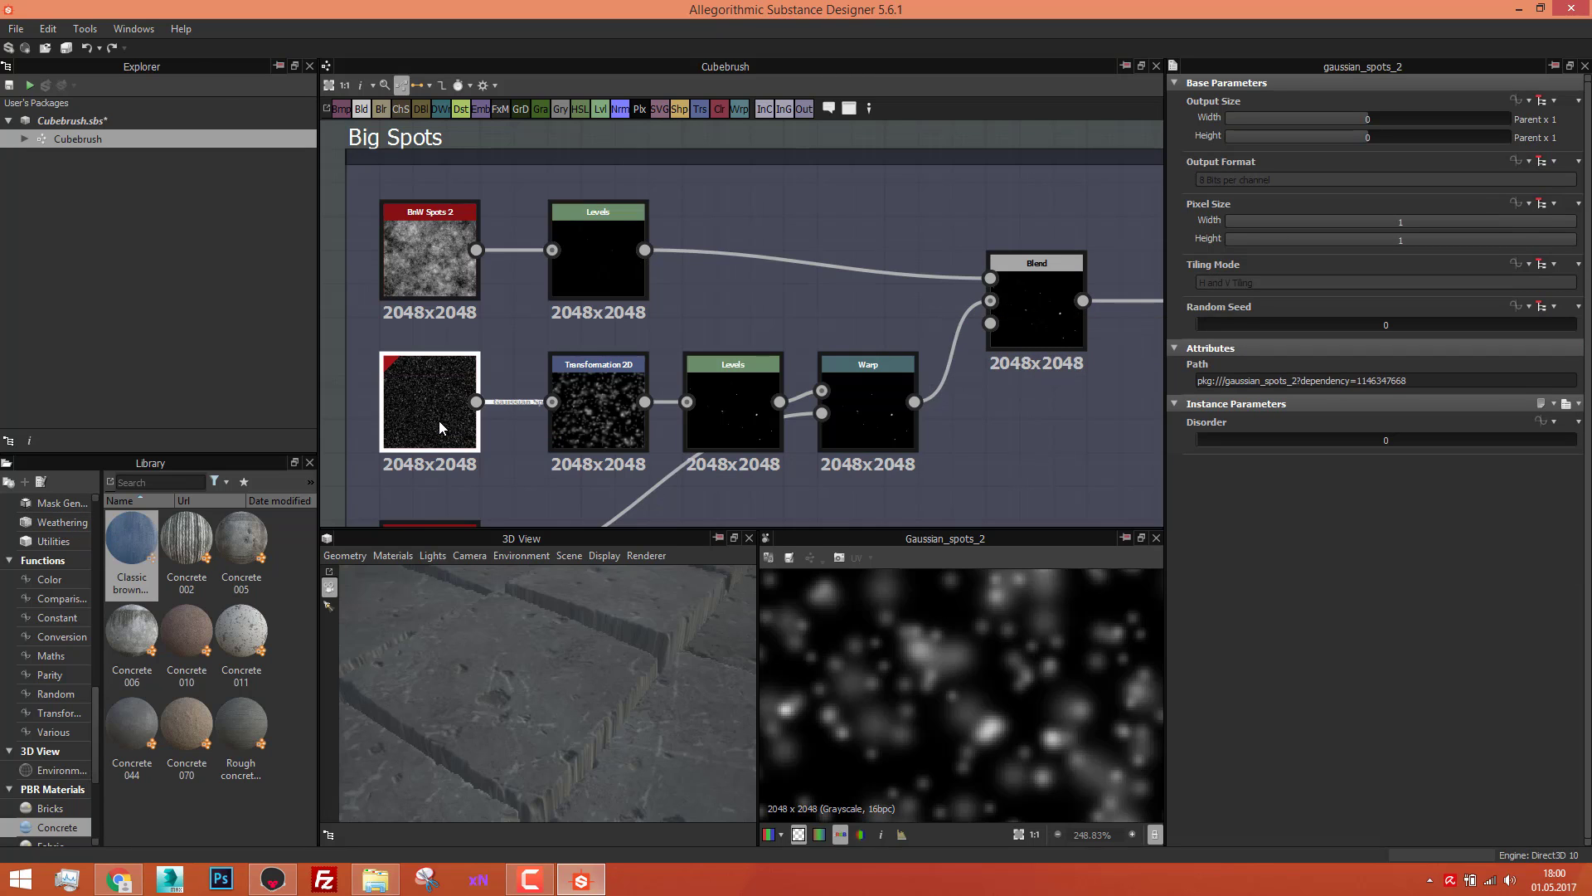
{"action": "scroll", "coordinate": [933, 688], "scroll_direction": "down", "scroll_amount": 4}
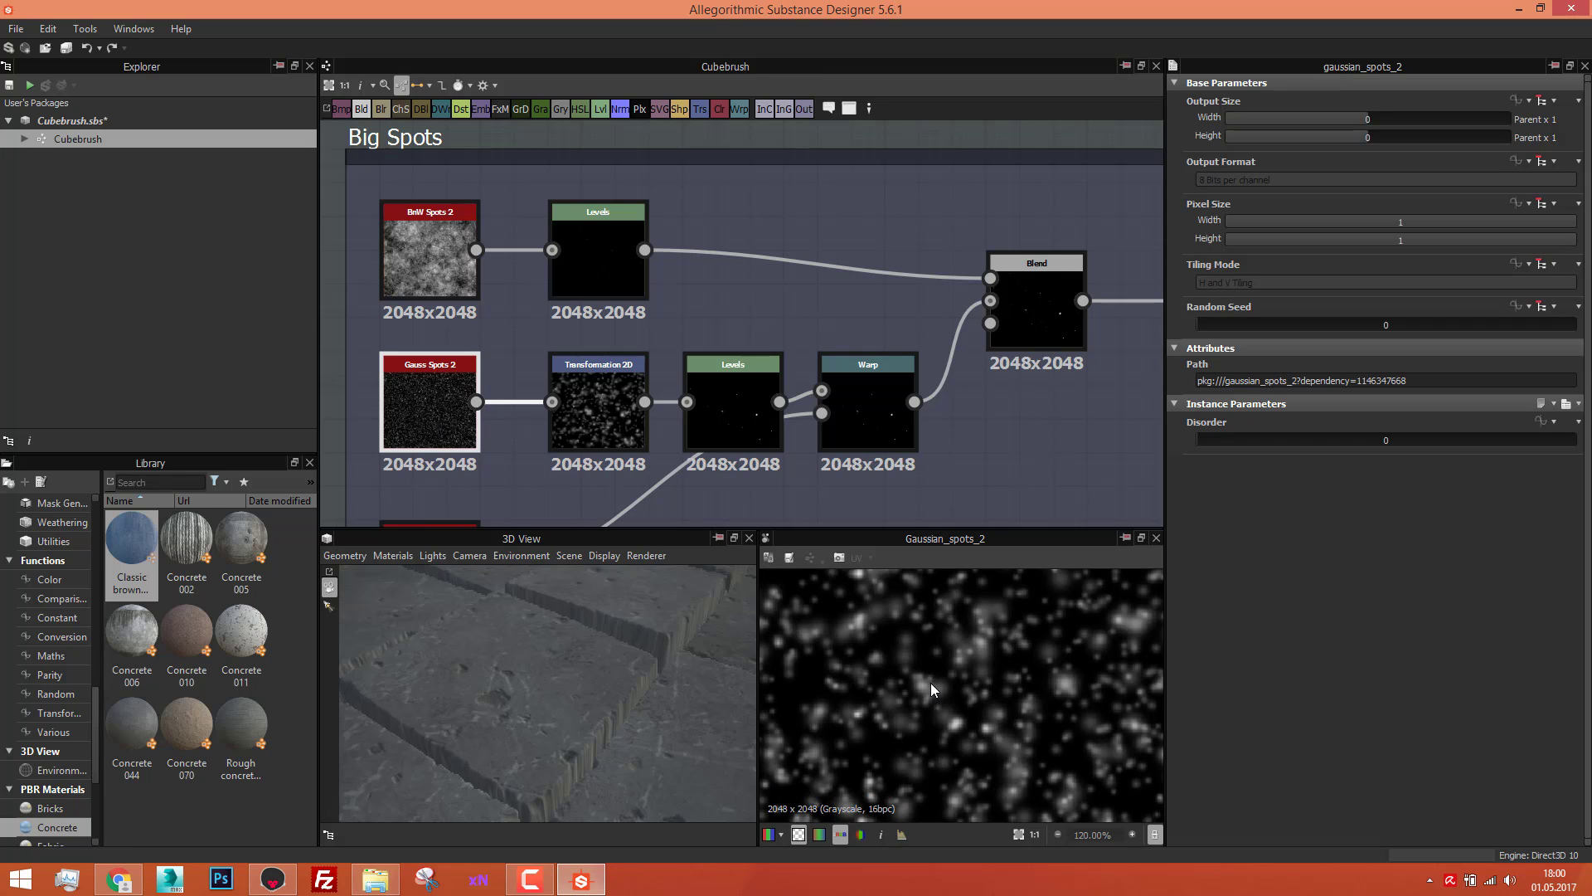
{"action": "scroll", "coordinate": [923, 695], "scroll_direction": "down", "scroll_amount": 2}
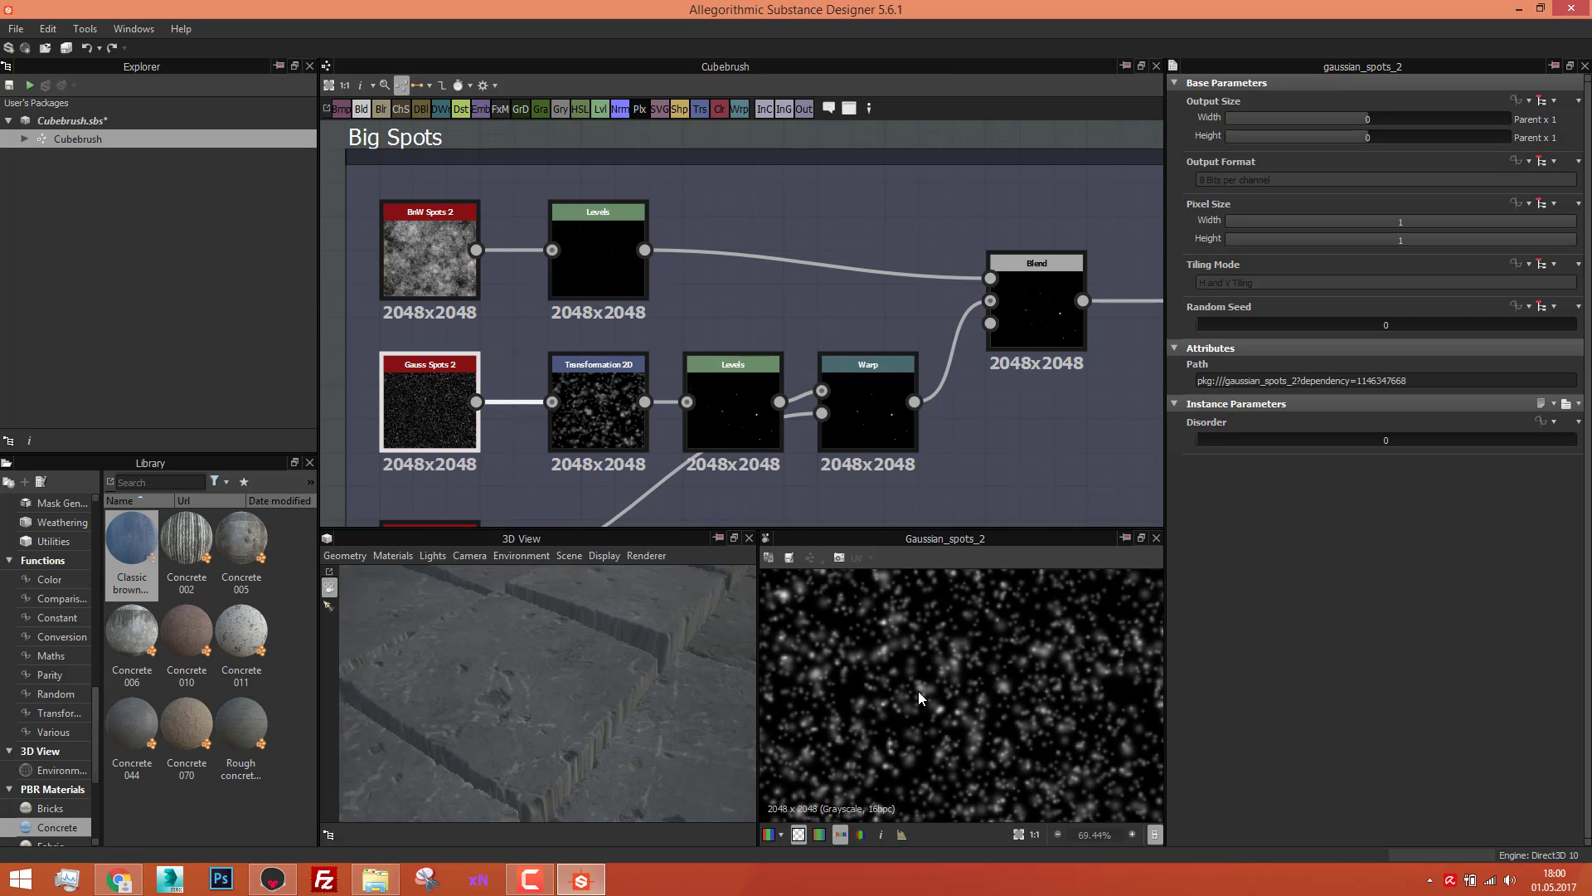
Step: Open the Transformation 2D node of Big Spots and examine its enlarged transform frame around the preview image
{"action": "double_click", "coordinate": [599, 401]}
{"action": "scroll", "coordinate": [987, 723], "scroll_direction": "down", "scroll_amount": 5}
{"action": "scroll", "coordinate": [985, 718], "scroll_direction": "down", "scroll_amount": 8}
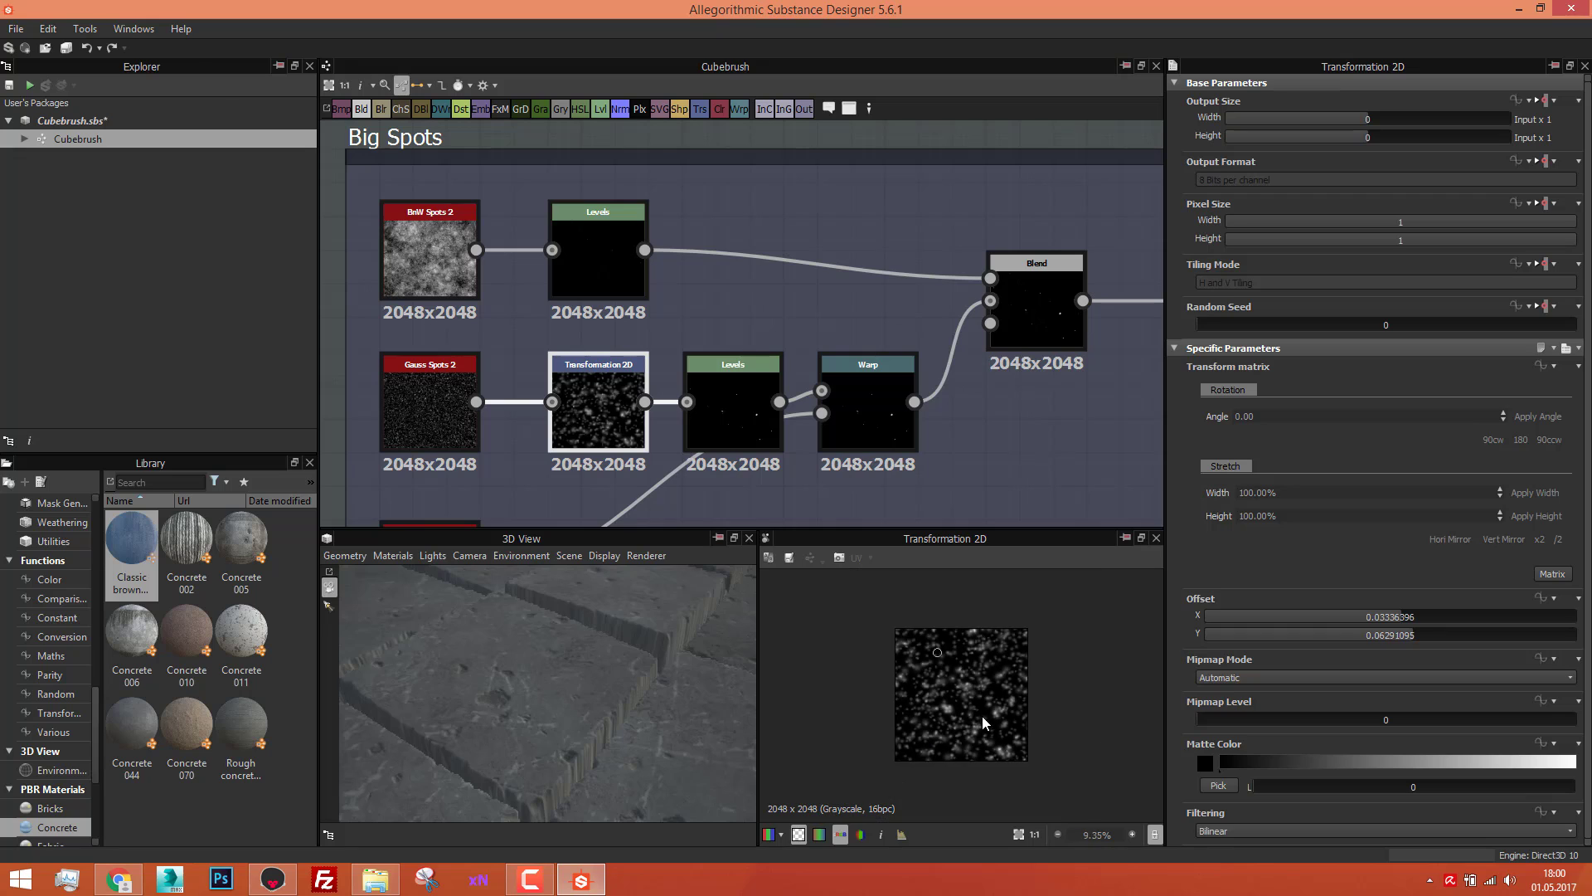
{"action": "scroll", "coordinate": [961, 684], "scroll_direction": "down", "scroll_amount": 2}
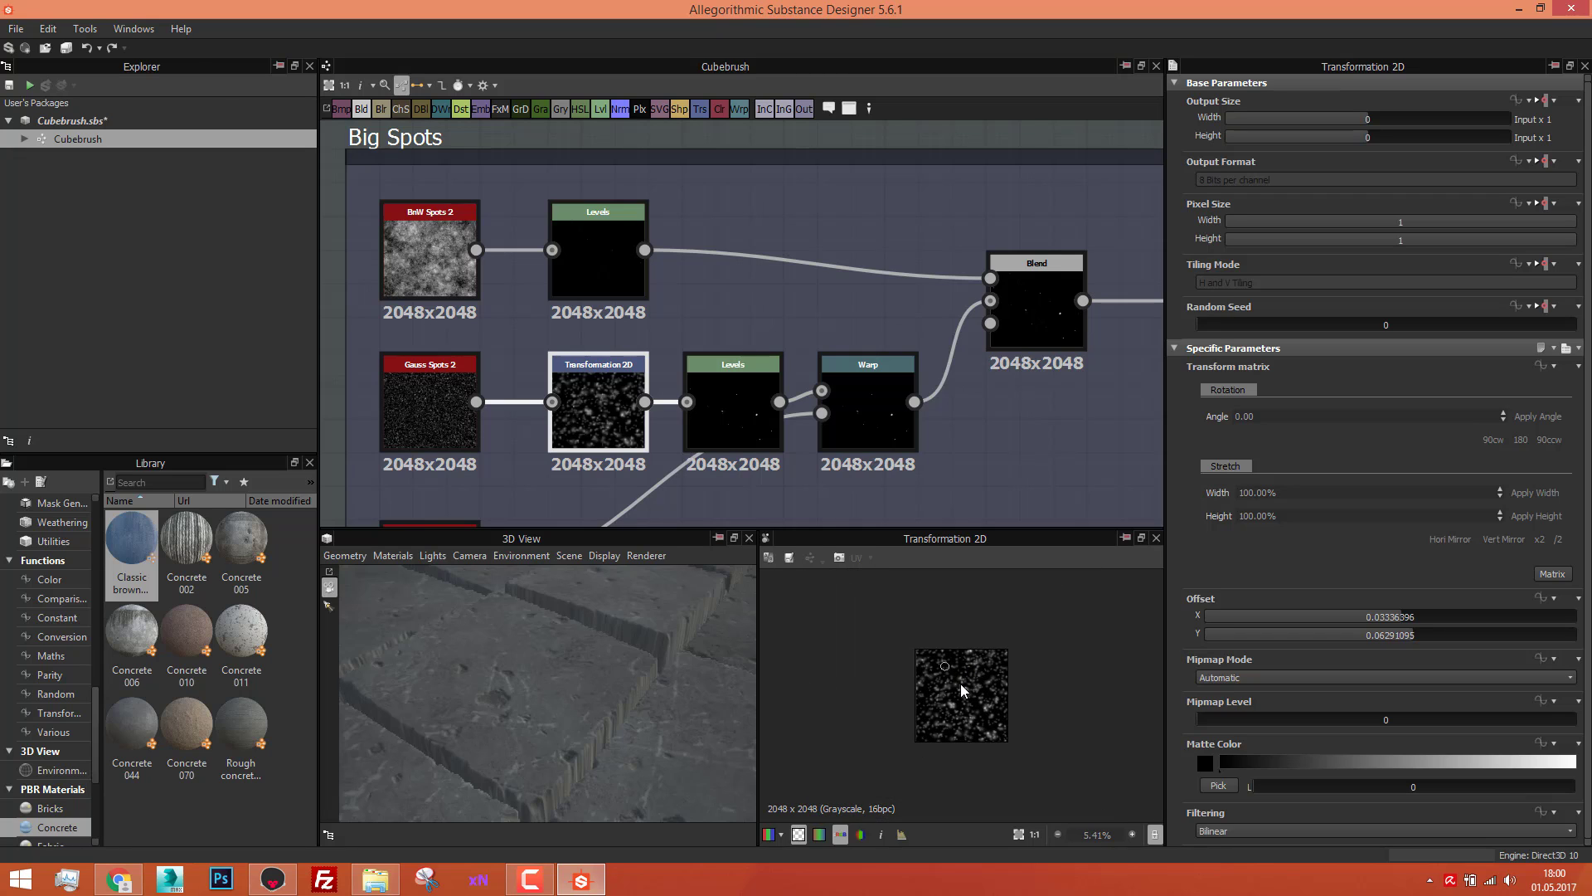
{"action": "scroll", "coordinate": [960, 683], "scroll_direction": "up", "scroll_amount": 1}
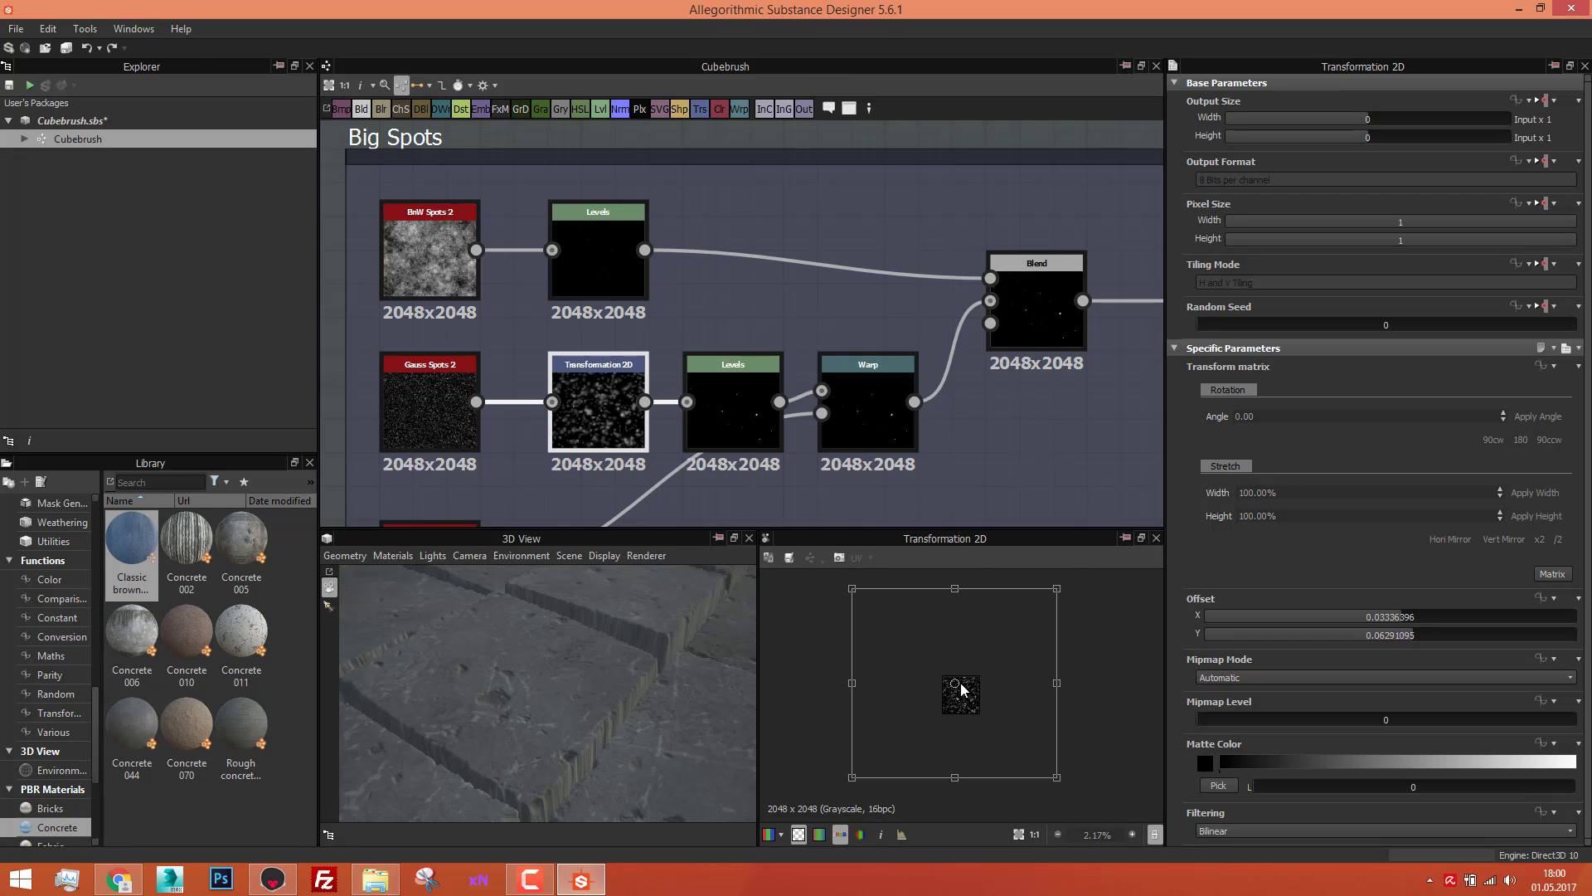
Step: Open the Levels node after Transformation 2D and inspect a single spot up close and the whole image in its preview
{"action": "left_click", "coordinate": [746, 393]}
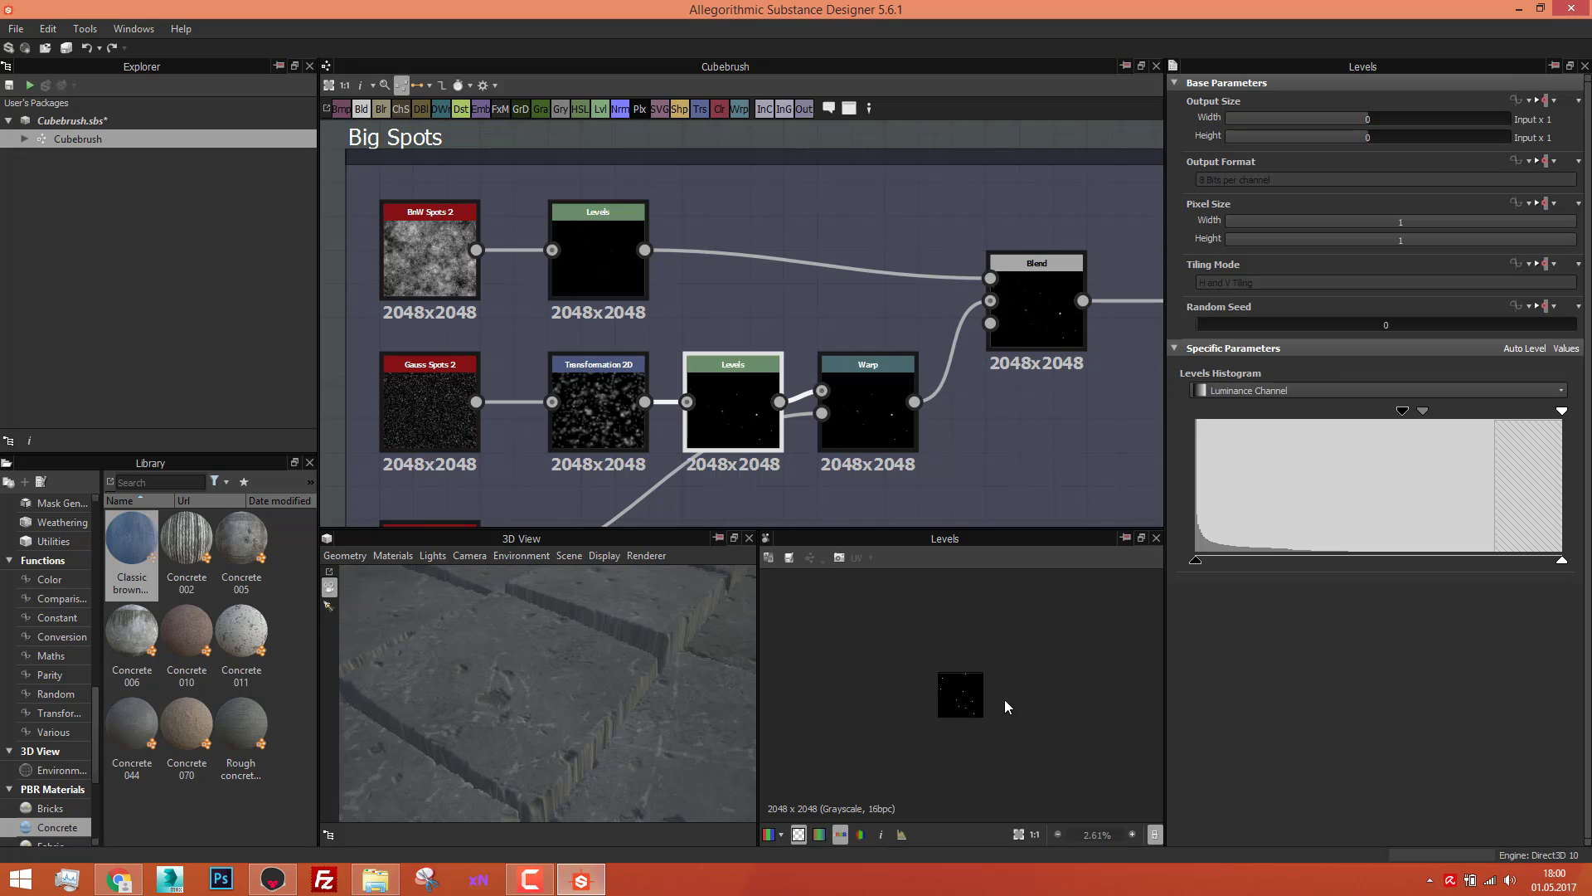
{"action": "scroll", "coordinate": [952, 715], "scroll_direction": "up", "scroll_amount": 8}
{"action": "scroll", "coordinate": [1044, 654], "scroll_direction": "up", "scroll_amount": 1}
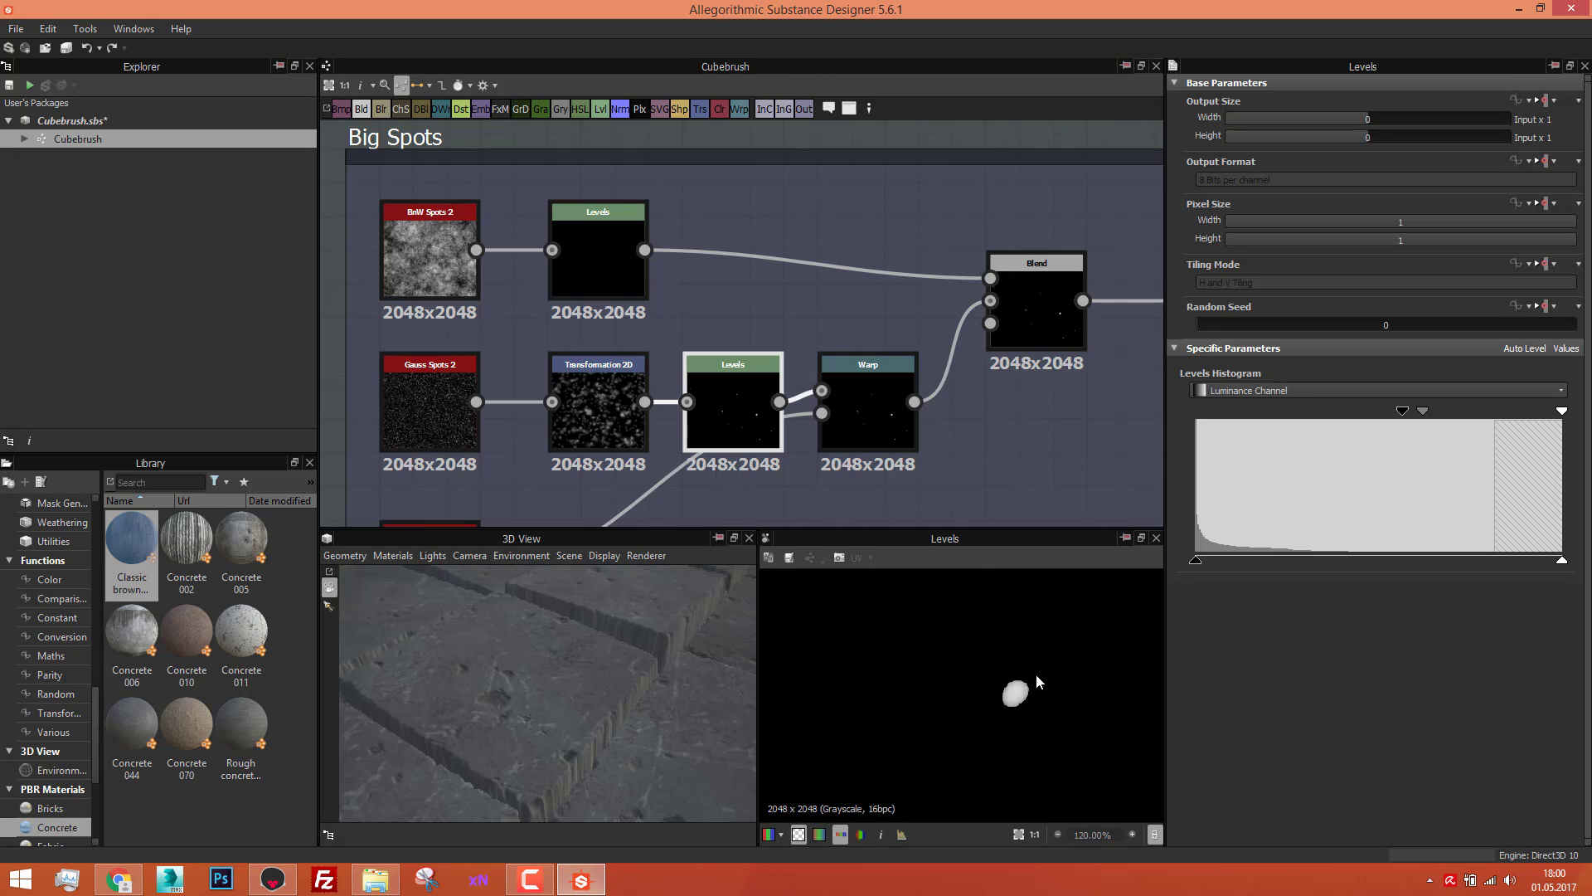
{"action": "scroll", "coordinate": [1035, 673], "scroll_direction": "down", "scroll_amount": 6}
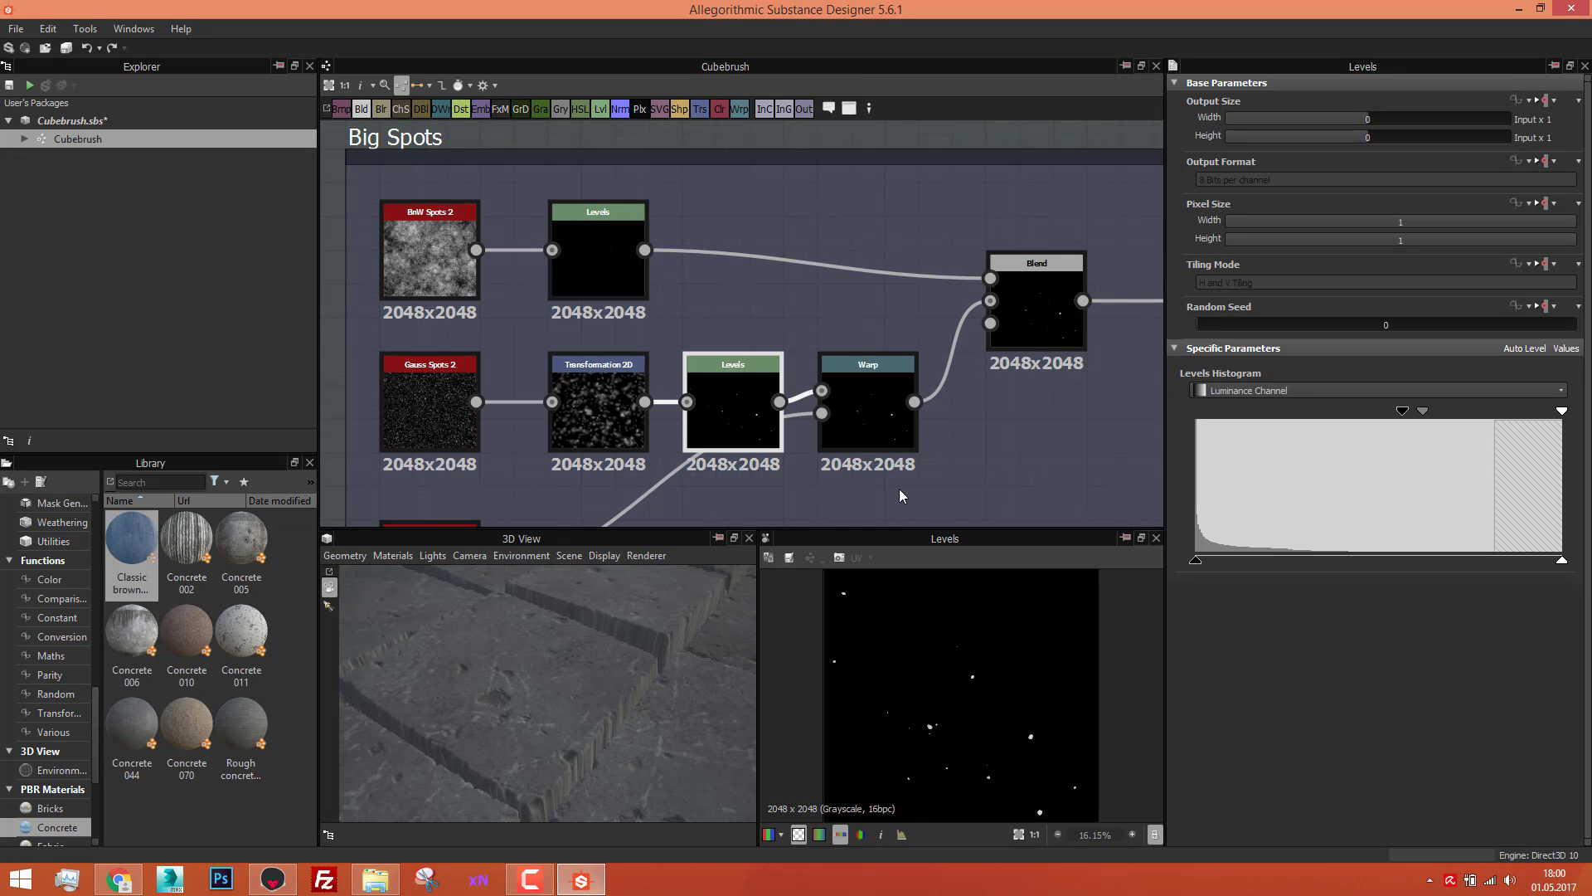
Step: Check the Clouds 1 input of the Big Spots Warp node and inspect the warped spot shapes and Intensity setting
{"action": "middle_click_drag", "start_coordinate": [902, 495], "coordinate": [956, 360]}
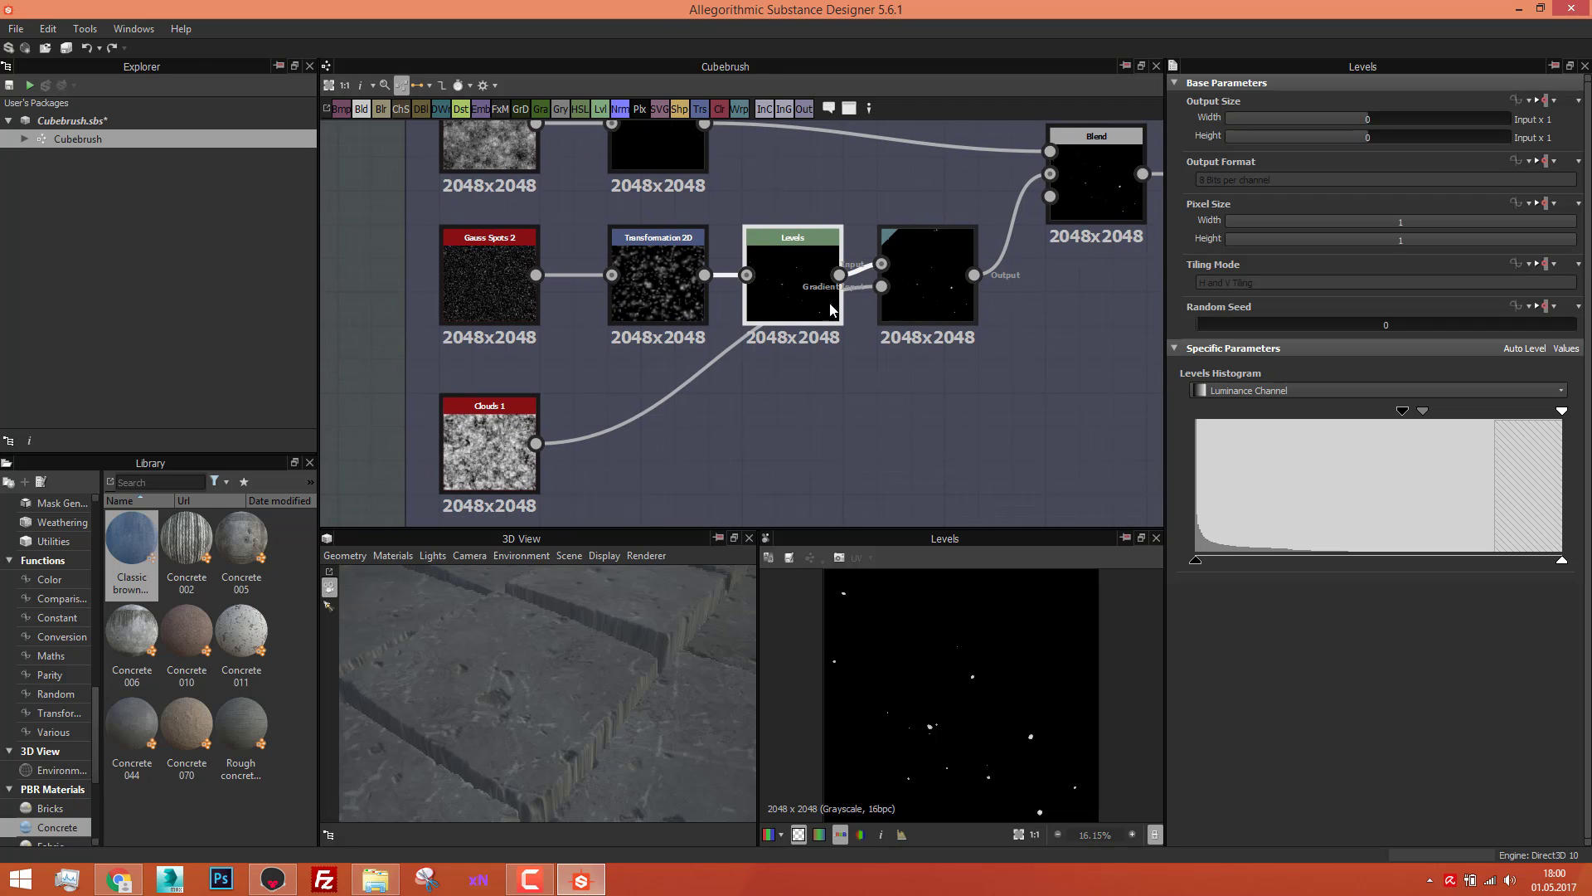
{"action": "left_click", "coordinate": [914, 299]}
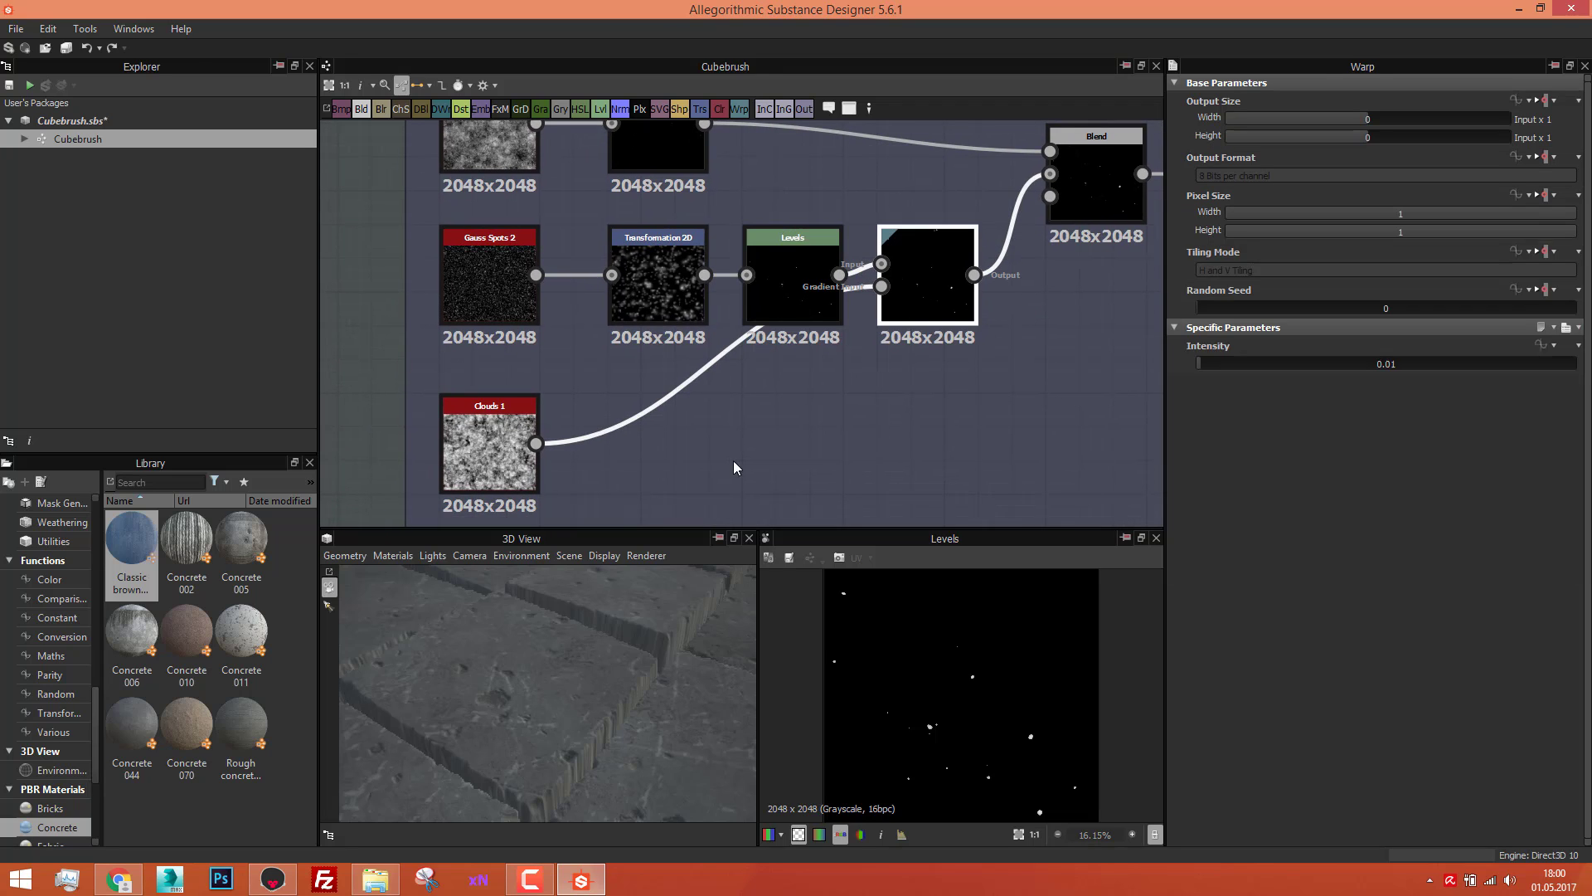
{"action": "left_click", "coordinate": [491, 466]}
{"action": "left_click", "coordinate": [949, 307]}
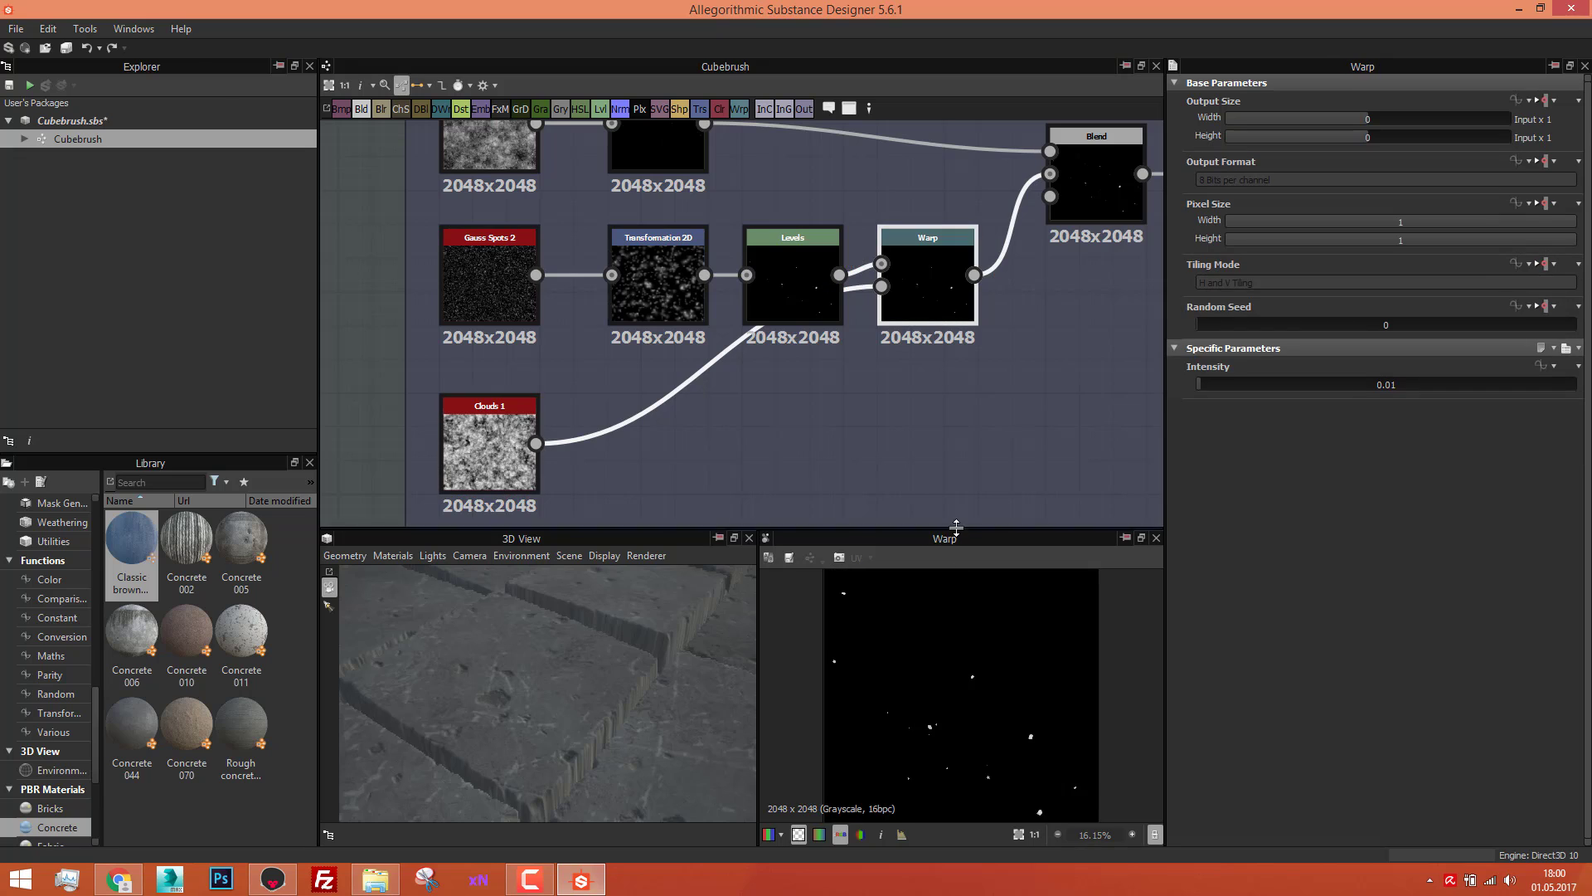
{"action": "scroll", "coordinate": [975, 695], "scroll_direction": "up", "scroll_amount": 10}
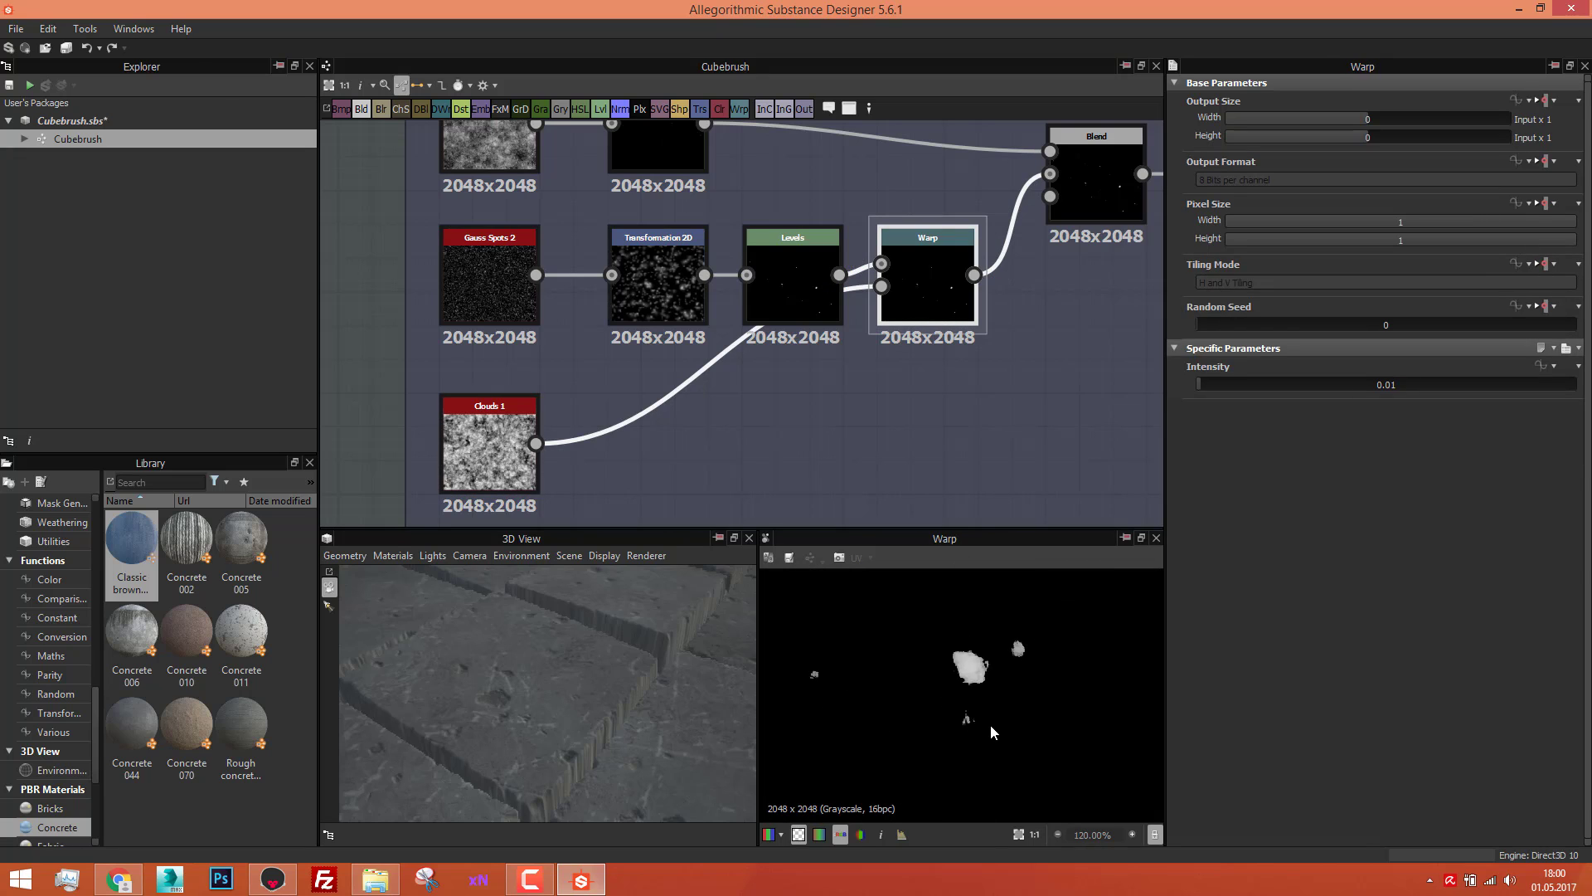
{"action": "scroll", "coordinate": [962, 627], "scroll_direction": "up", "scroll_amount": 7}
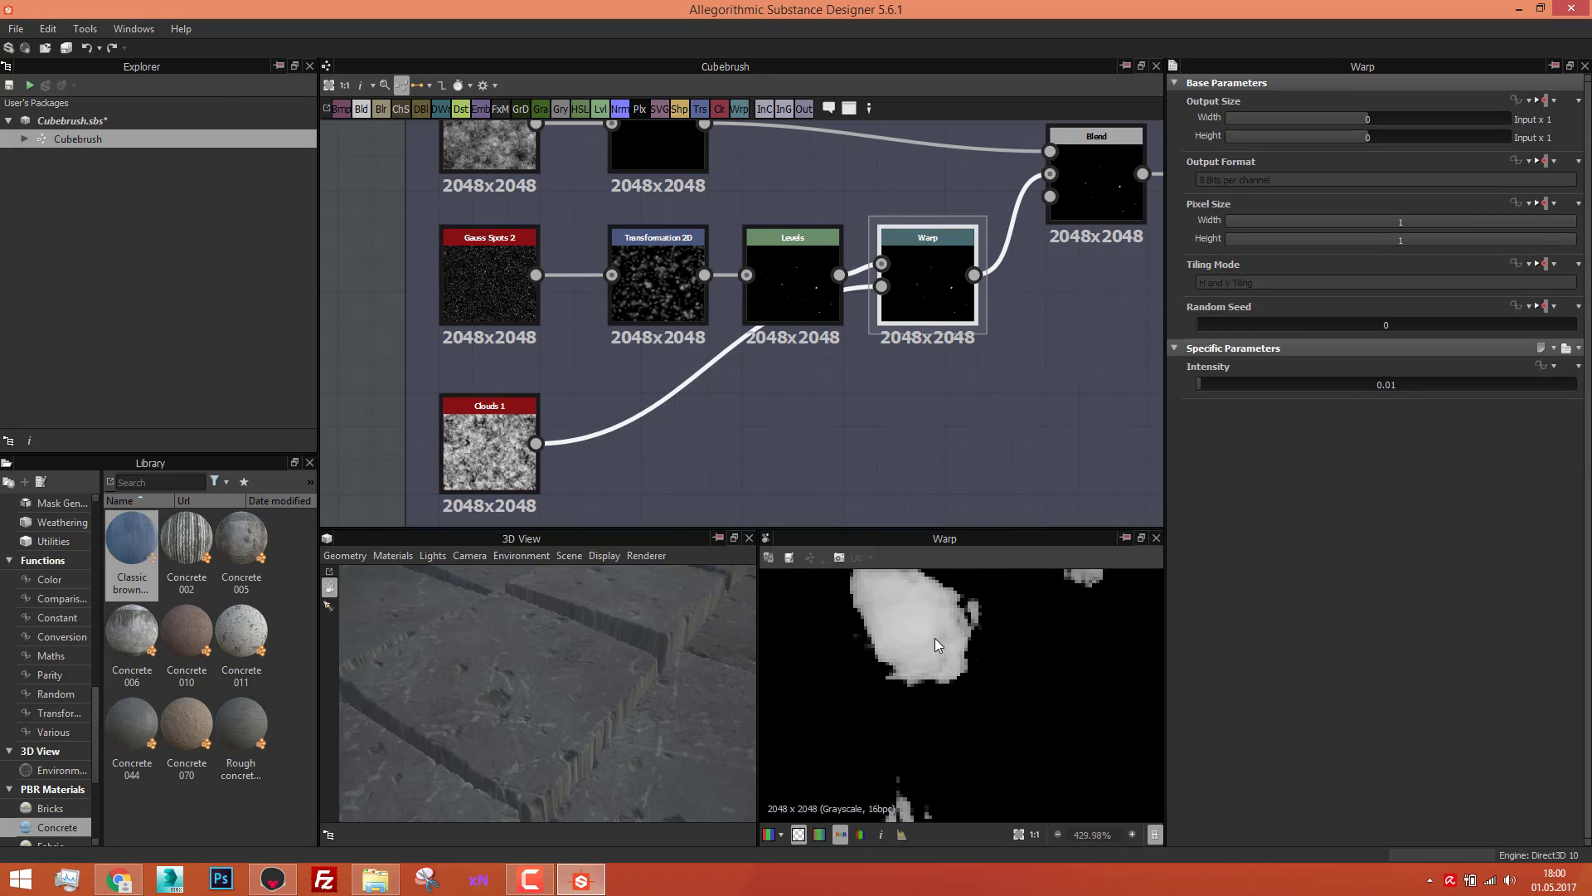
{"action": "scroll", "coordinate": [934, 644], "scroll_direction": "down", "scroll_amount": 2}
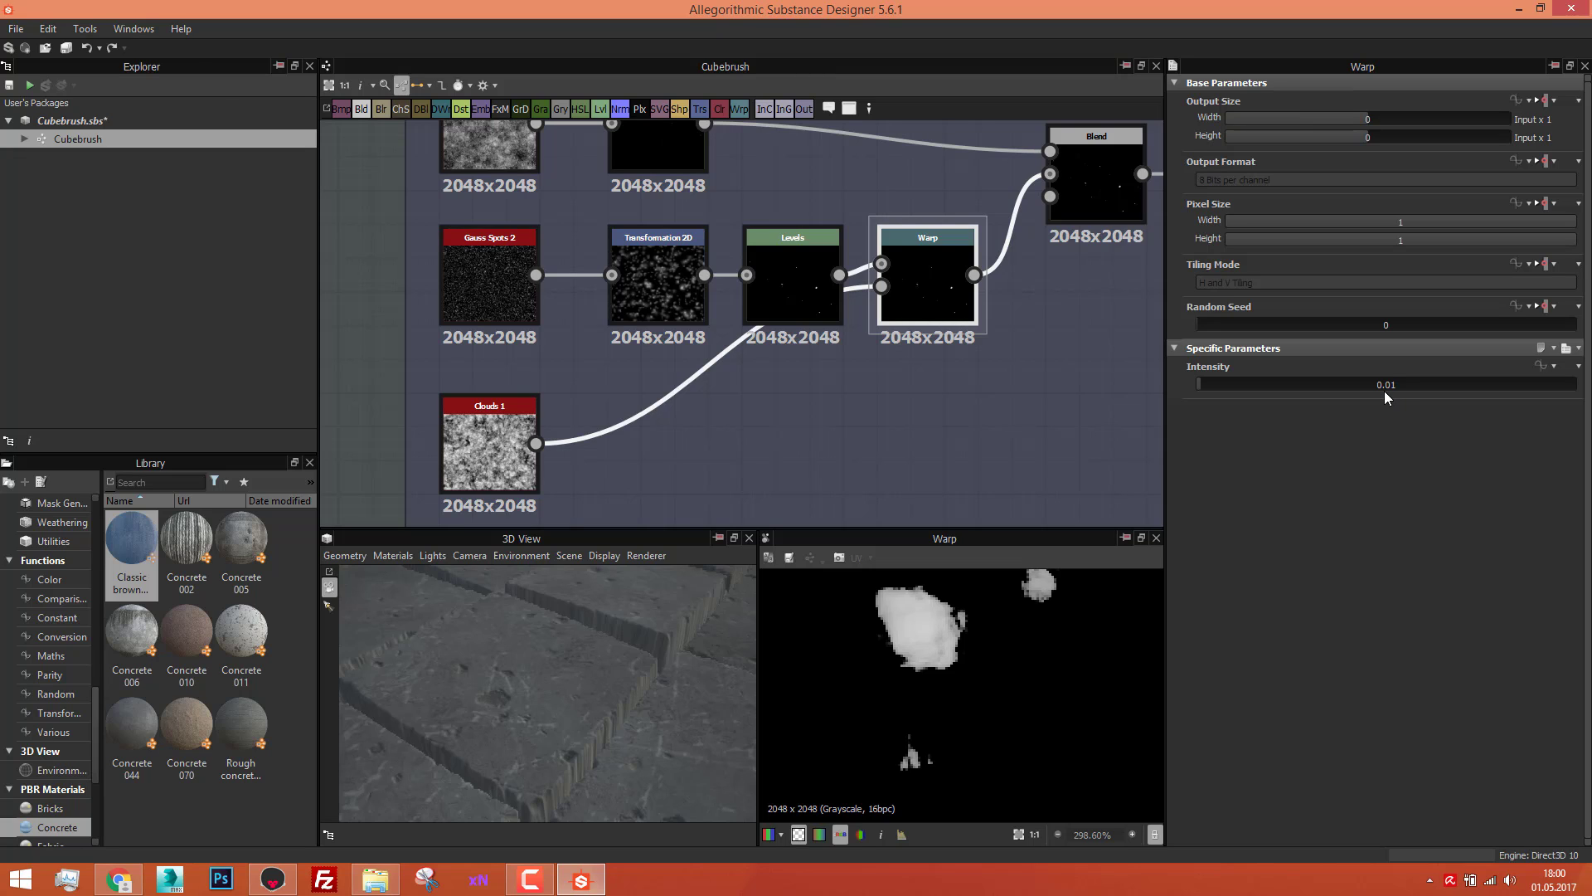
{"action": "scroll", "coordinate": [968, 651], "scroll_direction": "down", "scroll_amount": 4}
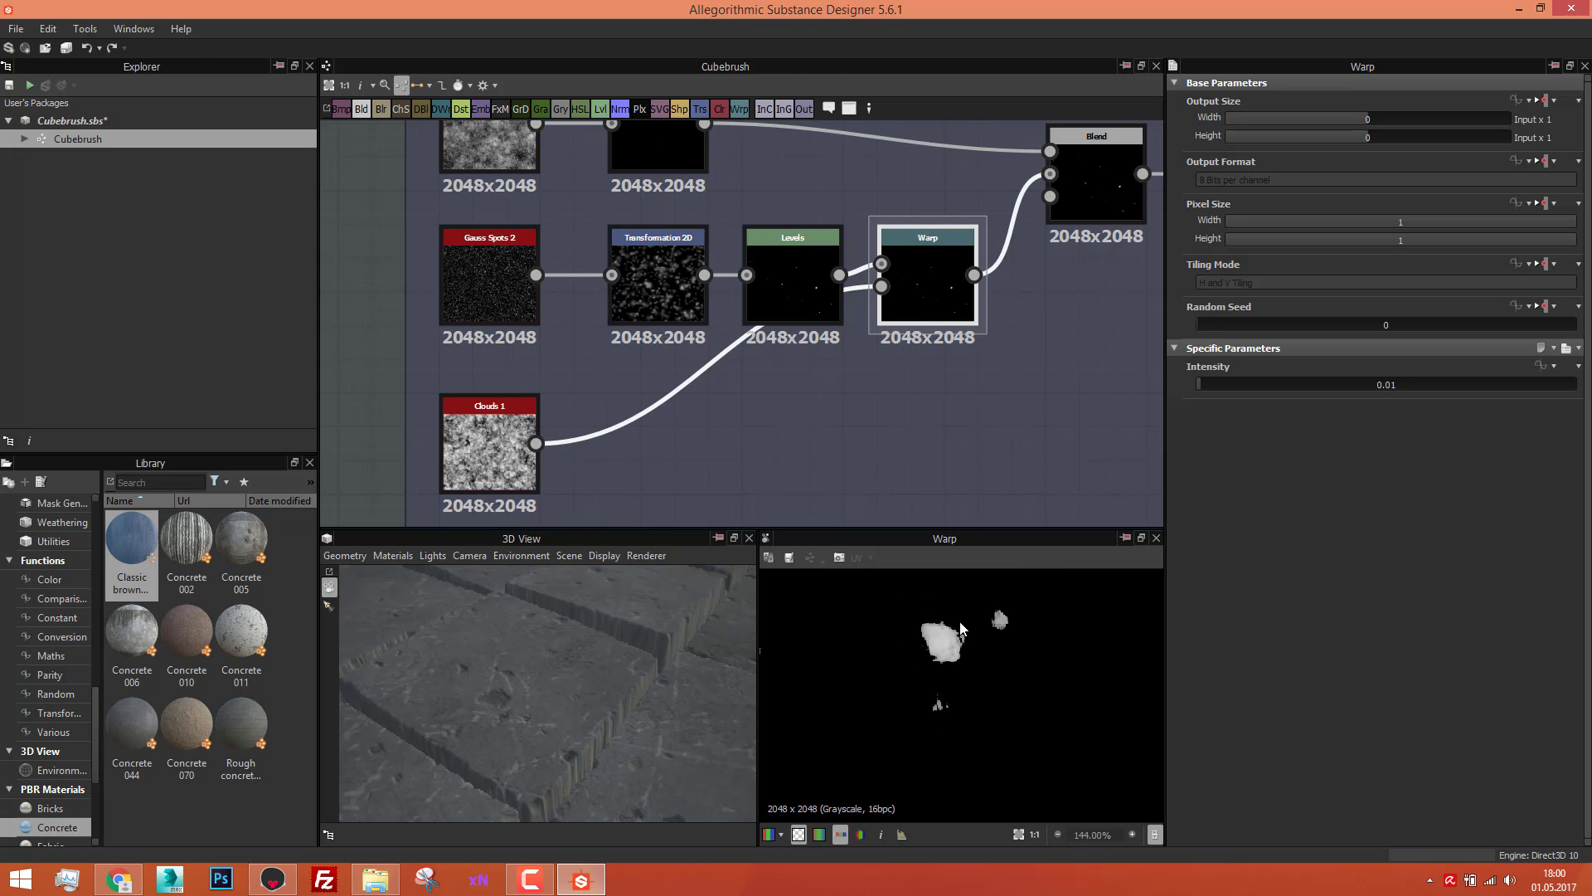
Step: Open the Big Spots Blend node that combines the Levels and Warp results to show its preview and blending settings
{"action": "middle_click_drag", "start_coordinate": [1036, 398], "coordinate": [961, 503]}
{"action": "left_click", "coordinate": [1014, 311]}
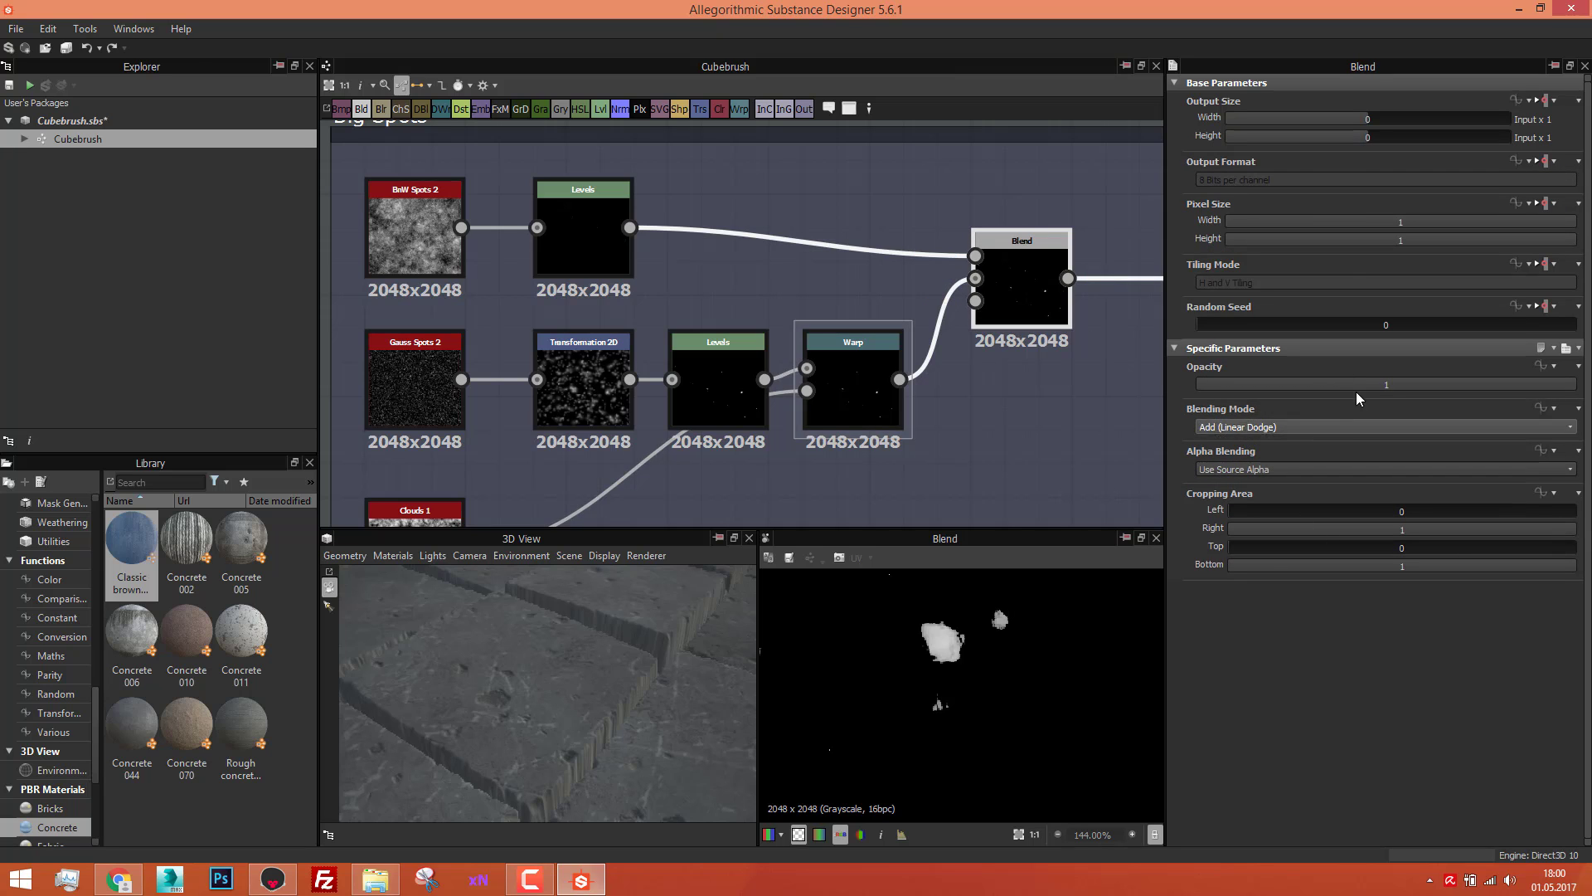
Step: Preview the Blur HQ Grayscale node that follows the Big Spots Blend and examine its softened spot edges close up
{"action": "scroll", "coordinate": [894, 394], "scroll_direction": "down", "scroll_amount": 1}
{"action": "scroll", "coordinate": [897, 398], "scroll_direction": "down", "scroll_amount": 3}
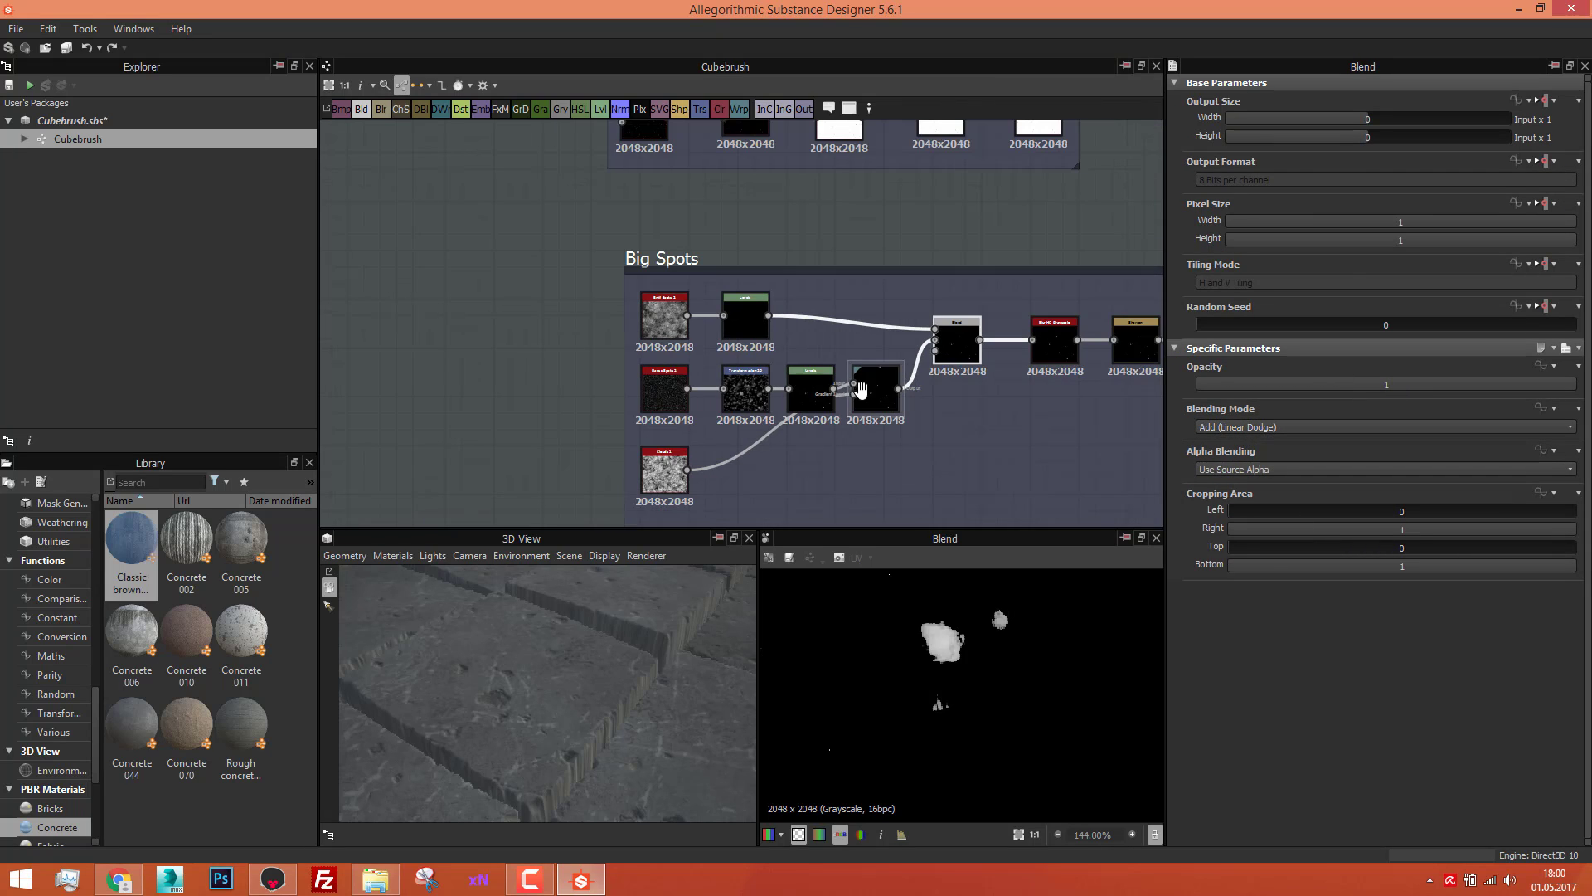
{"action": "middle_click_drag", "start_coordinate": [861, 390], "coordinate": [769, 370]}
{"action": "scroll", "coordinate": [939, 317], "scroll_direction": "up", "scroll_amount": 3}
{"action": "double_click", "coordinate": [983, 337]}
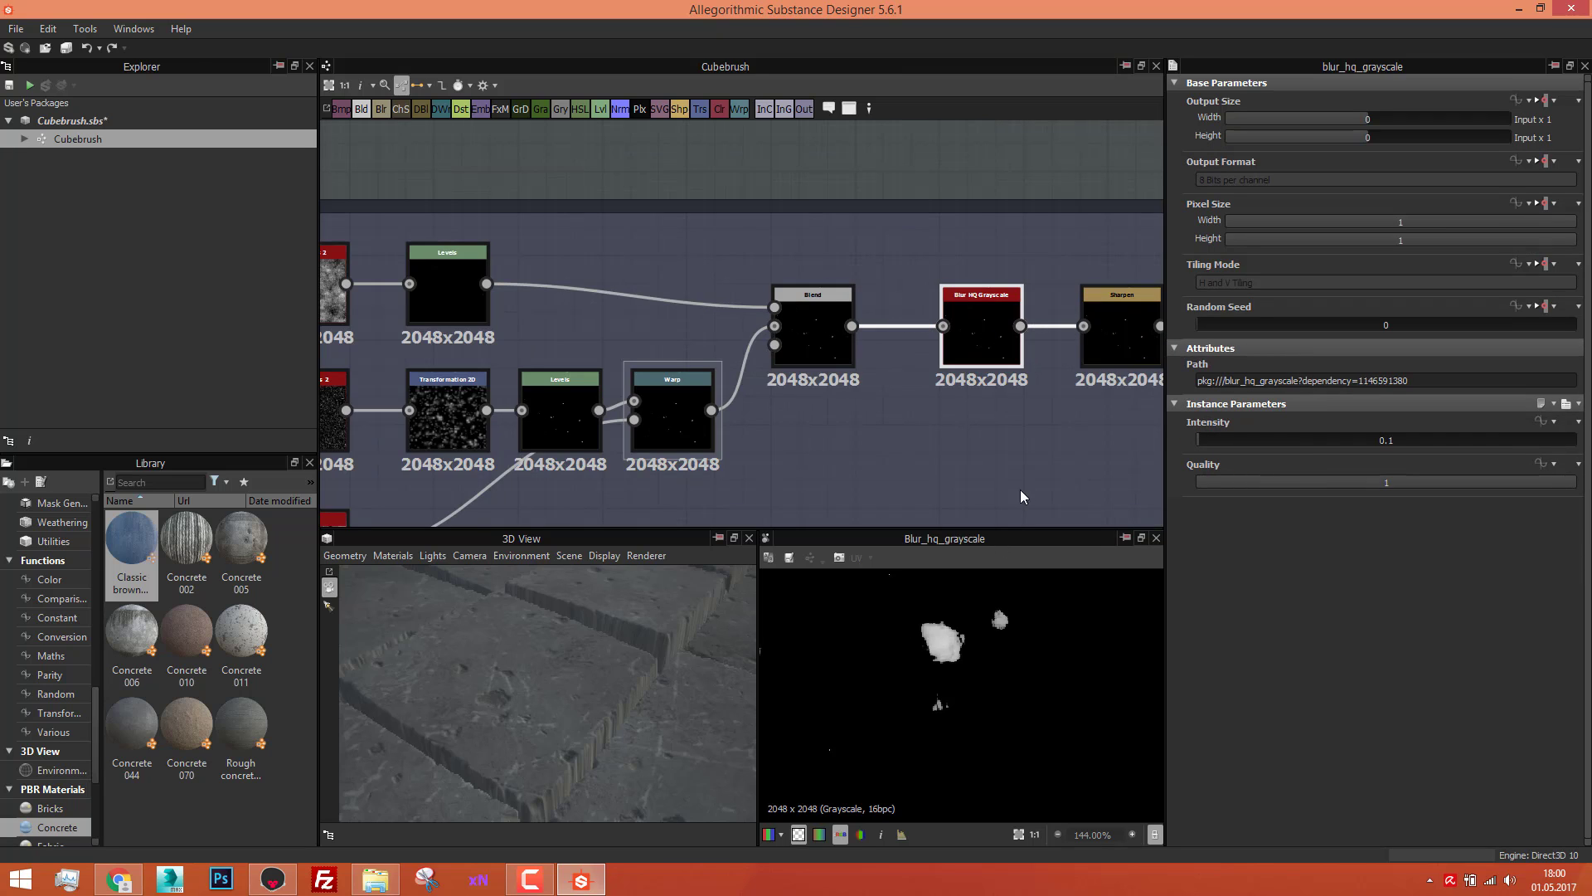
{"action": "scroll", "coordinate": [1013, 481], "scroll_direction": "up", "scroll_amount": 3}
{"action": "scroll", "coordinate": [926, 625], "scroll_direction": "up", "scroll_amount": 4}
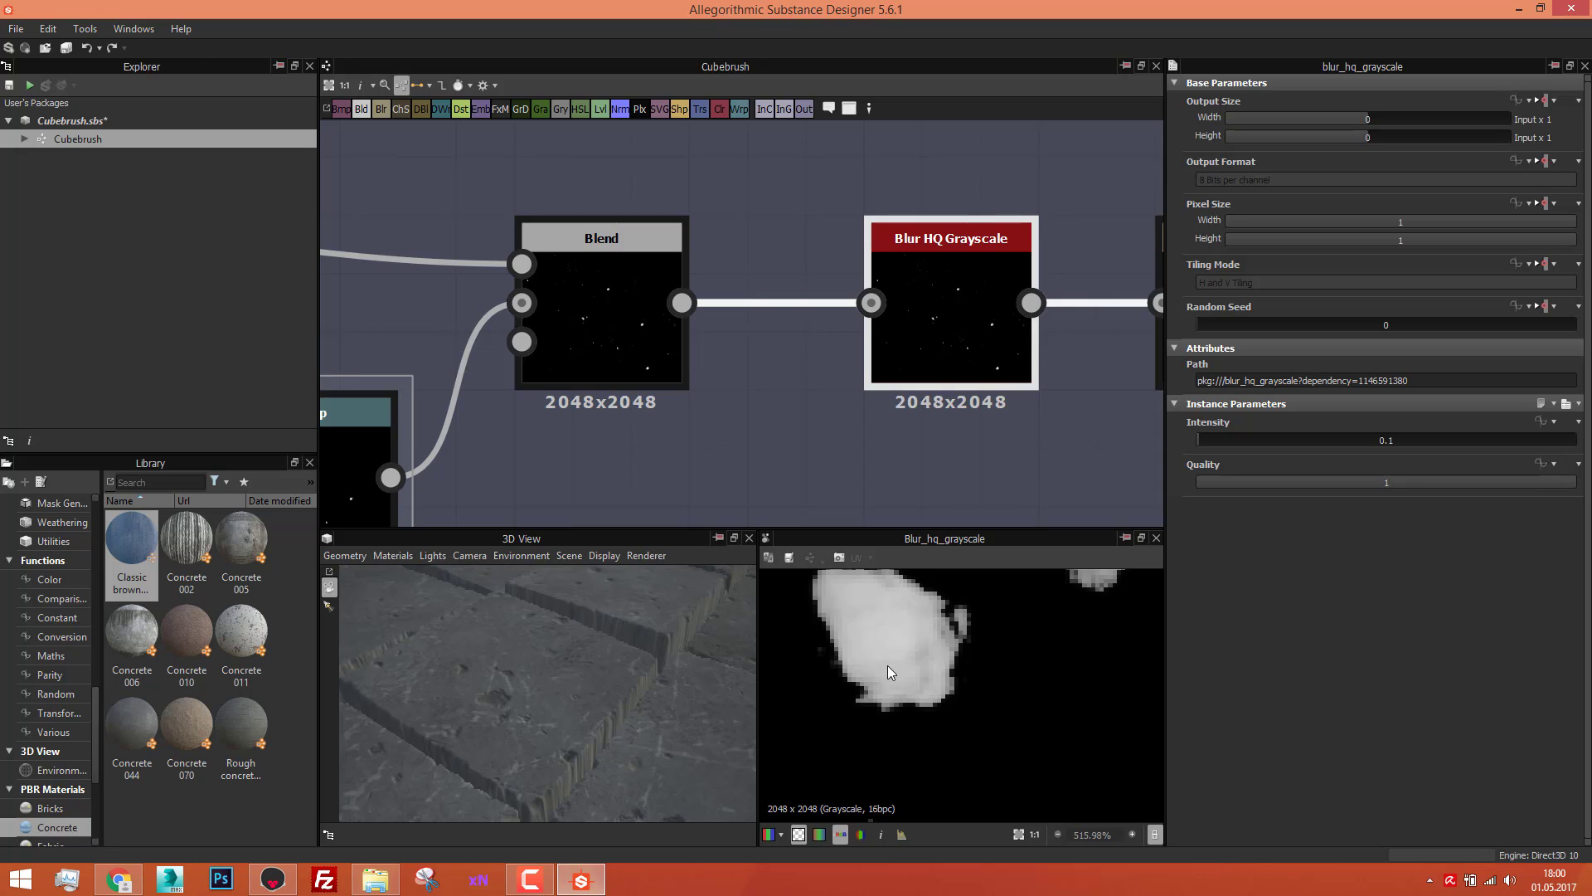
{"action": "scroll", "coordinate": [900, 627], "scroll_direction": "up", "scroll_amount": 1}
{"action": "scroll", "coordinate": [900, 627], "scroll_direction": "down", "scroll_amount": 4}
{"action": "scroll", "coordinate": [942, 600], "scroll_direction": "up", "scroll_amount": 3}
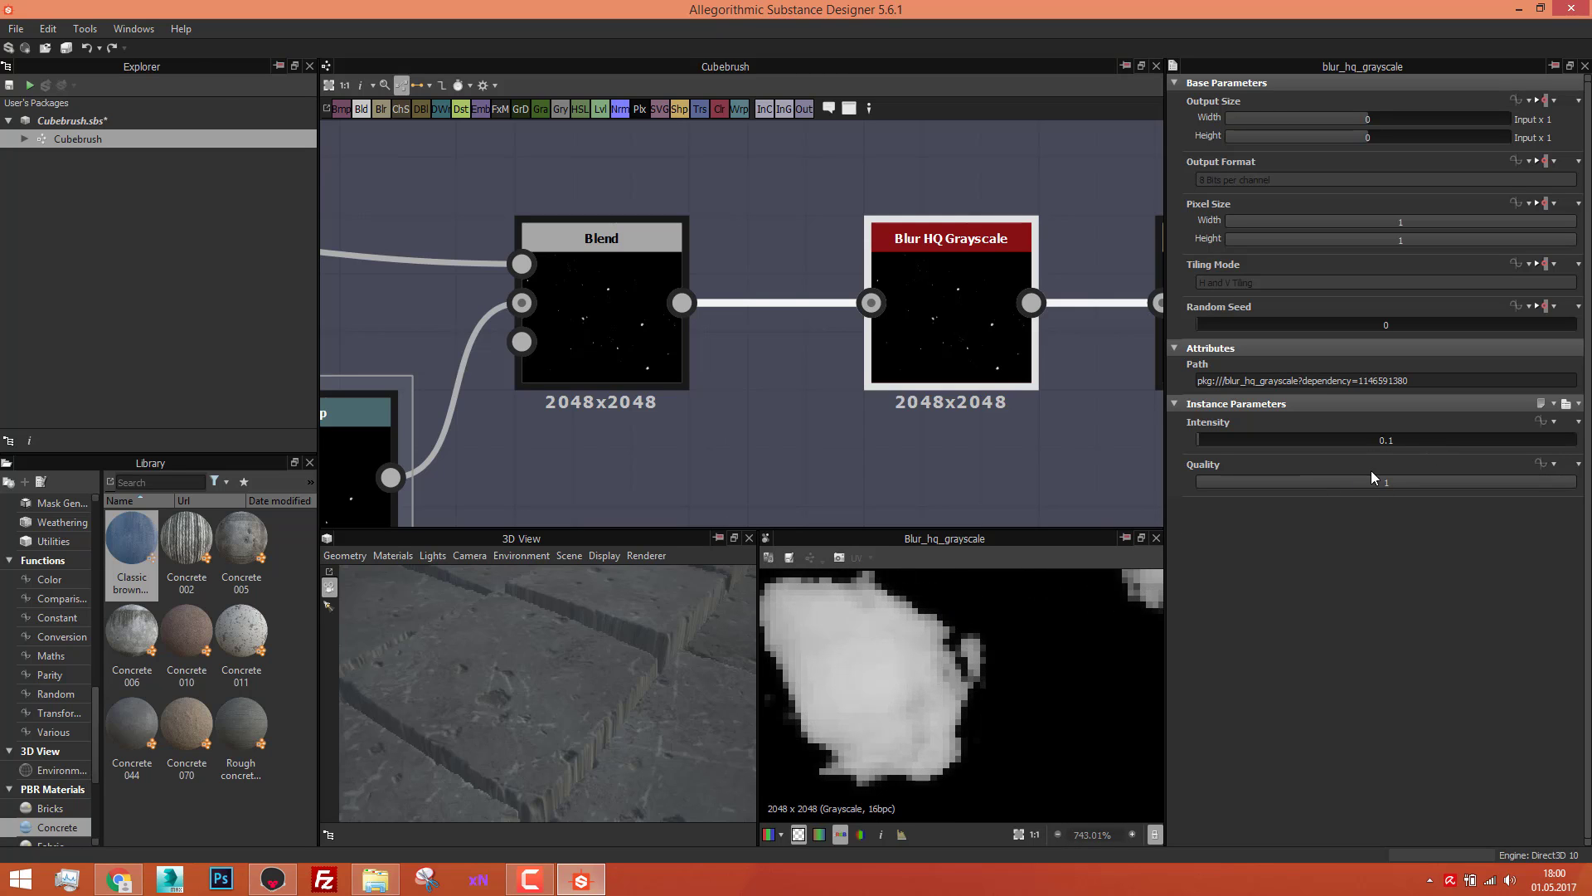
Step: Preview the Sharpen node in Big Spots and examine its effect and intensity after the first blur
{"action": "middle_click_drag", "start_coordinate": [1030, 420], "coordinate": [698, 371]}
{"action": "scroll", "coordinate": [699, 370], "scroll_direction": "down", "scroll_amount": 2}
{"action": "left_click", "coordinate": [859, 262]}
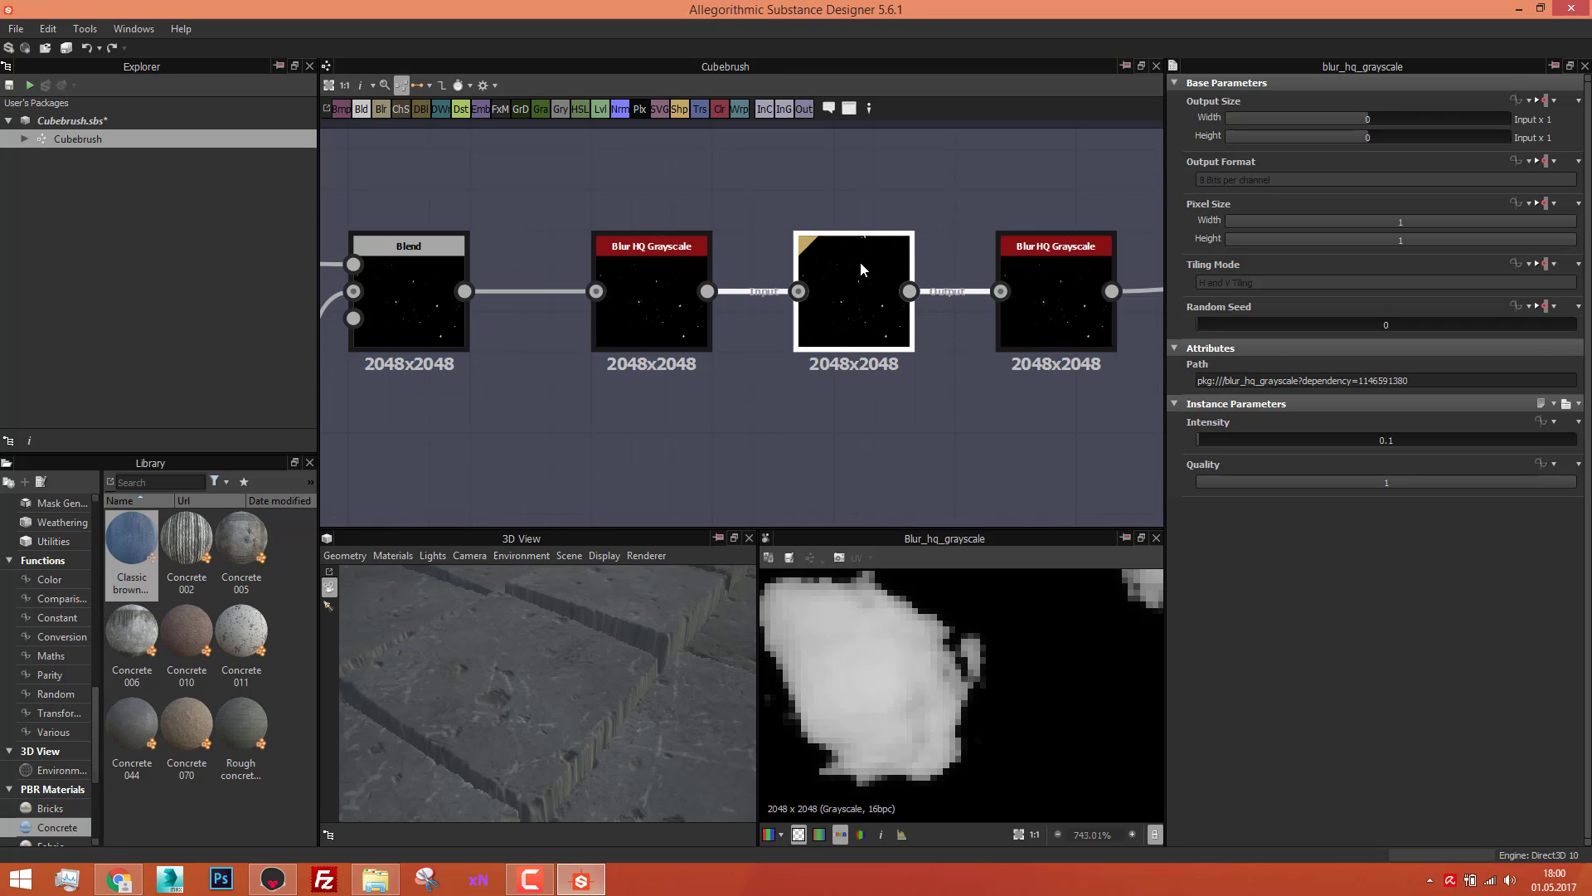
{"action": "scroll", "coordinate": [938, 652], "scroll_direction": "down", "scroll_amount": 1}
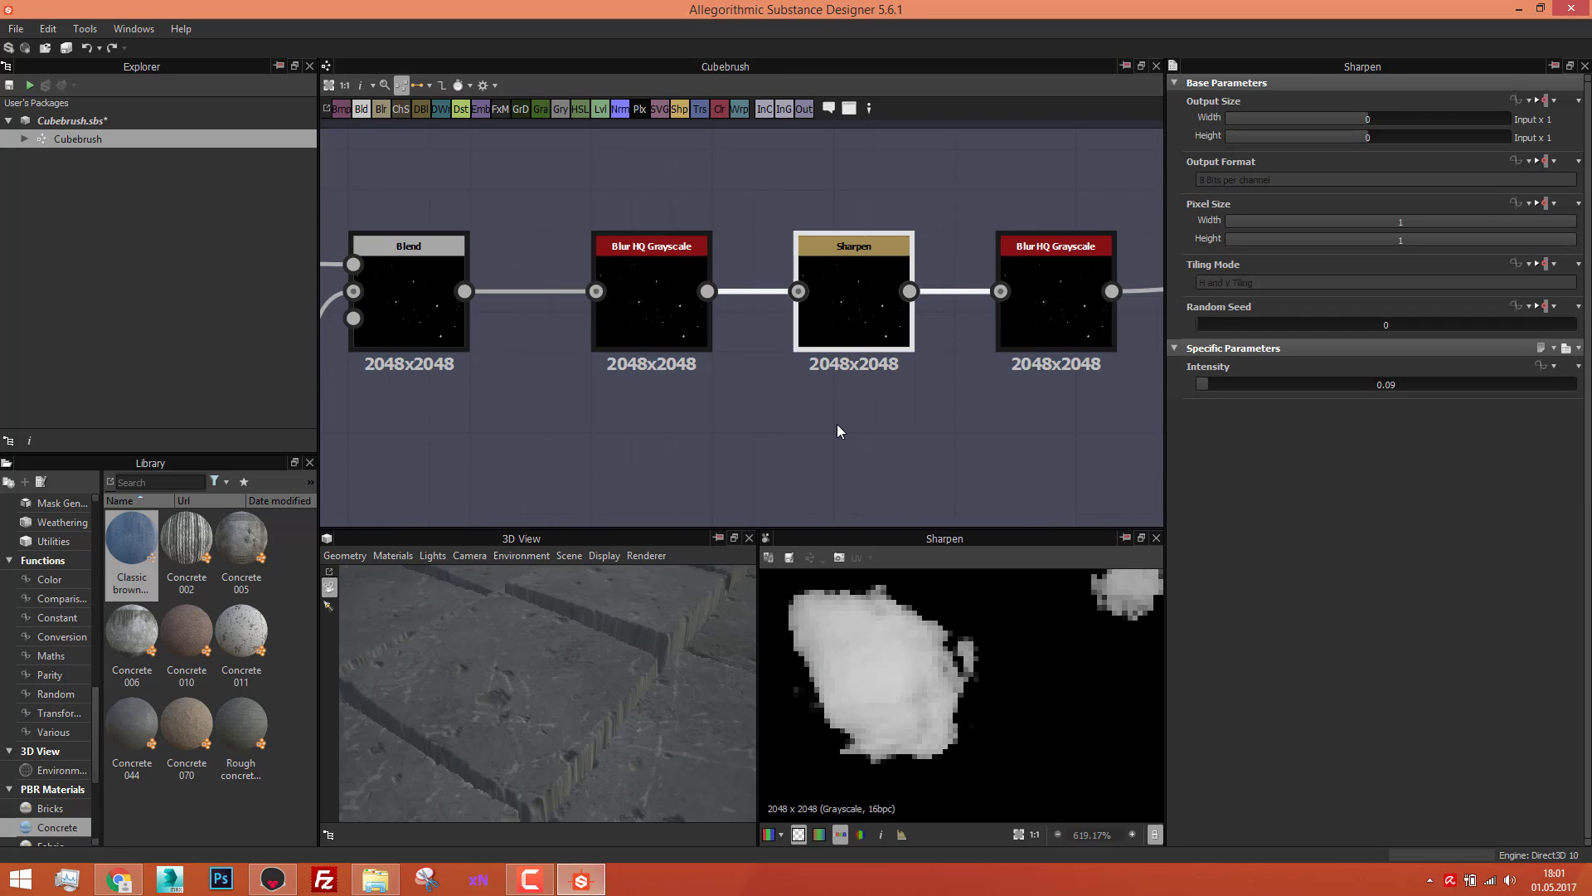
{"action": "scroll", "coordinate": [837, 398], "scroll_direction": "down", "scroll_amount": 2}
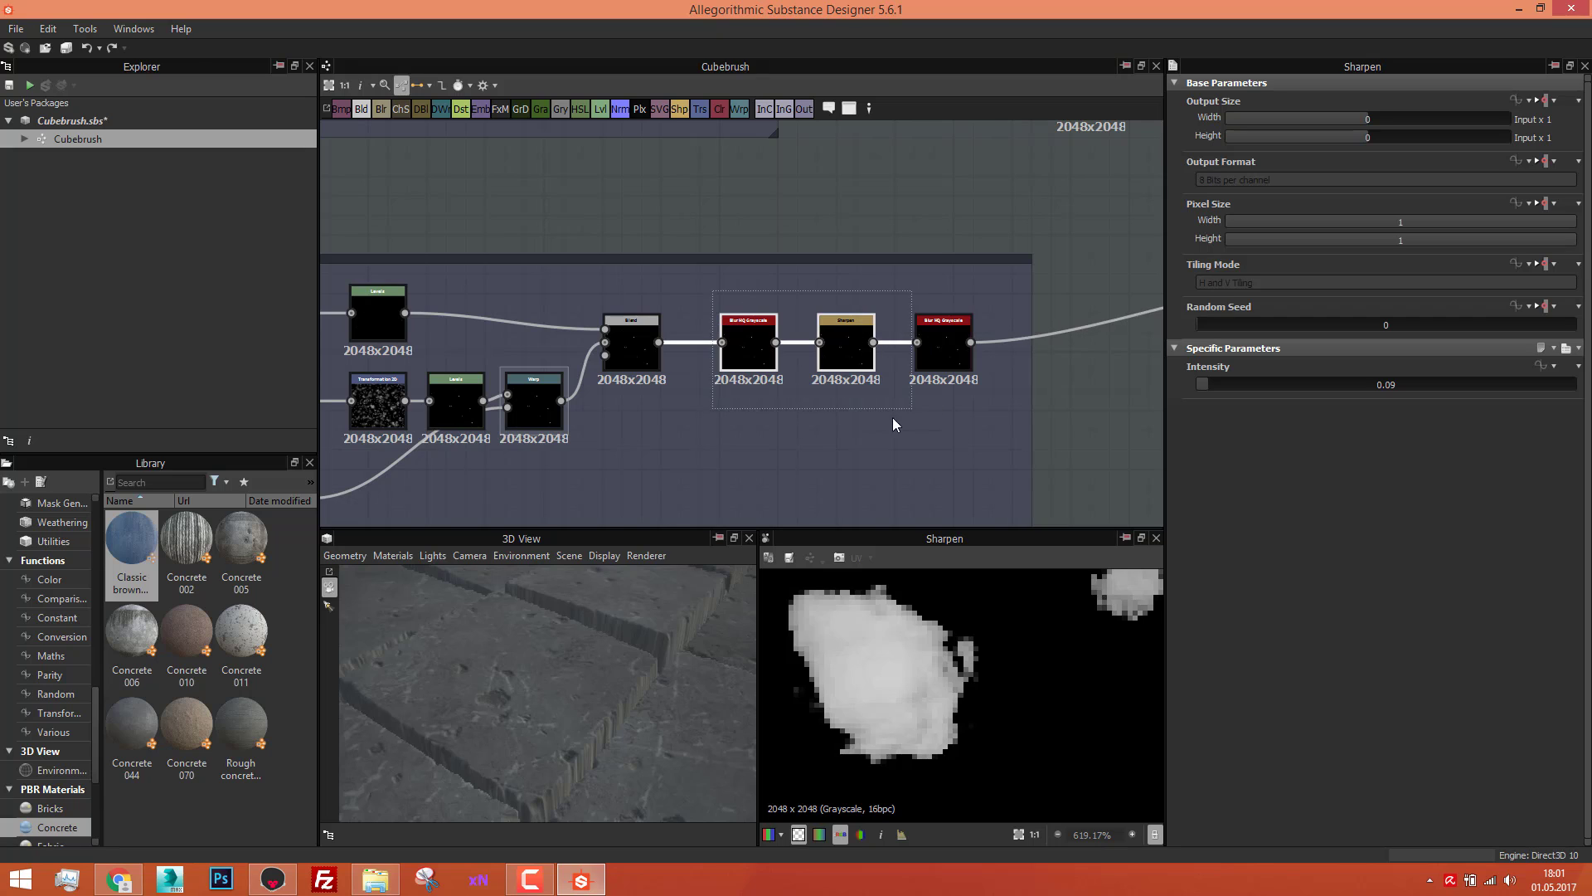
{"action": "scroll", "coordinate": [882, 431], "scroll_direction": "up", "scroll_amount": 2}
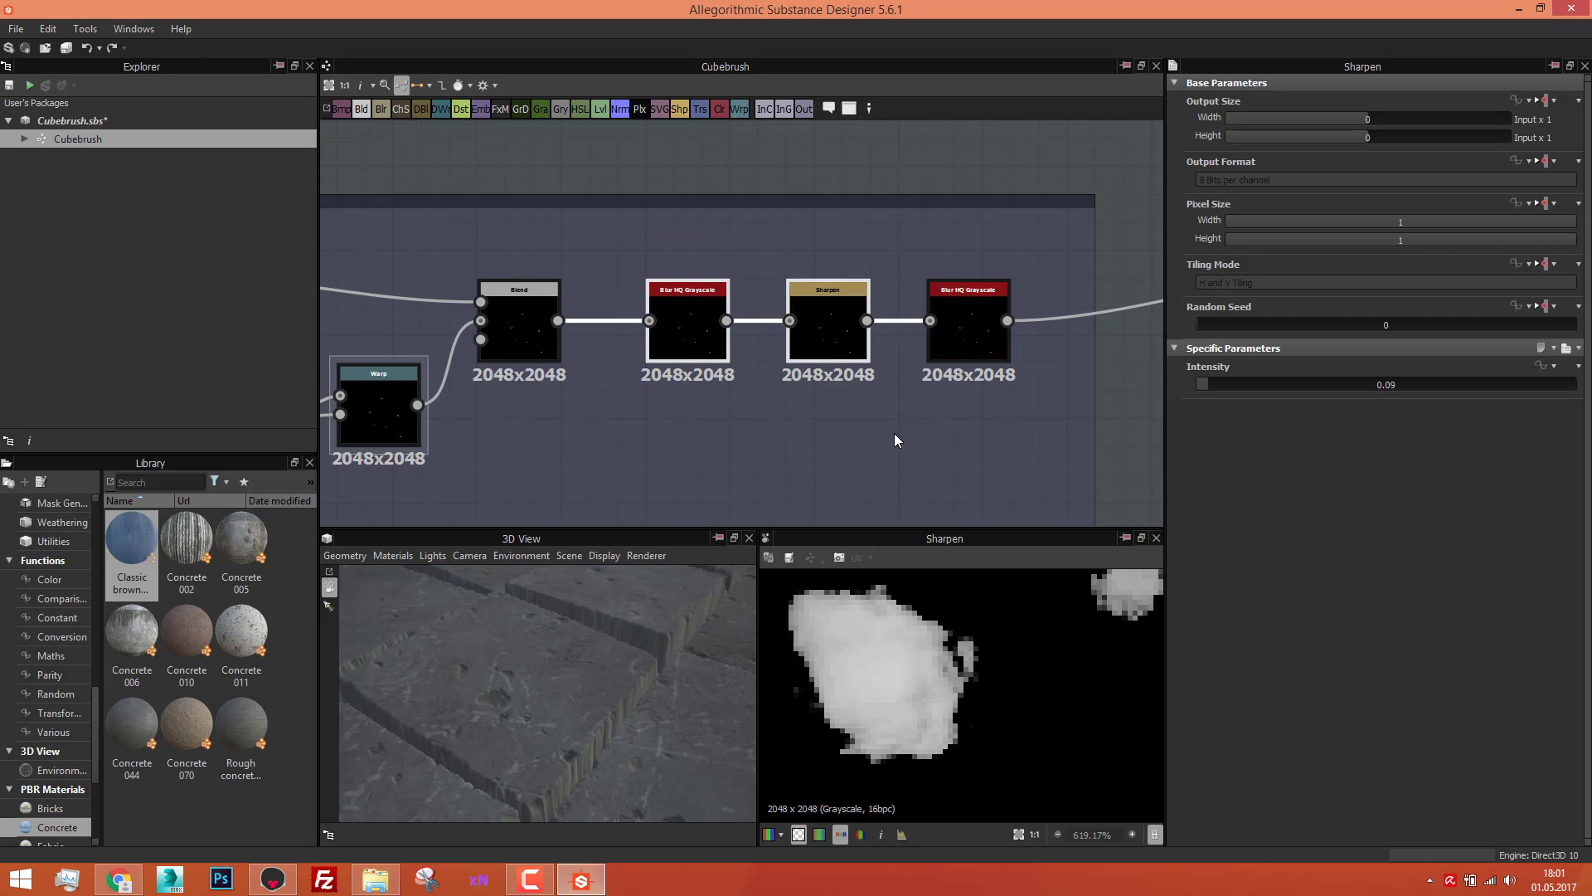
Step: Review the final Blur HQ Grayscale node of Big Spots, and preview the Subtract Blend node it feeds
{"action": "left_click", "coordinate": [967, 332]}
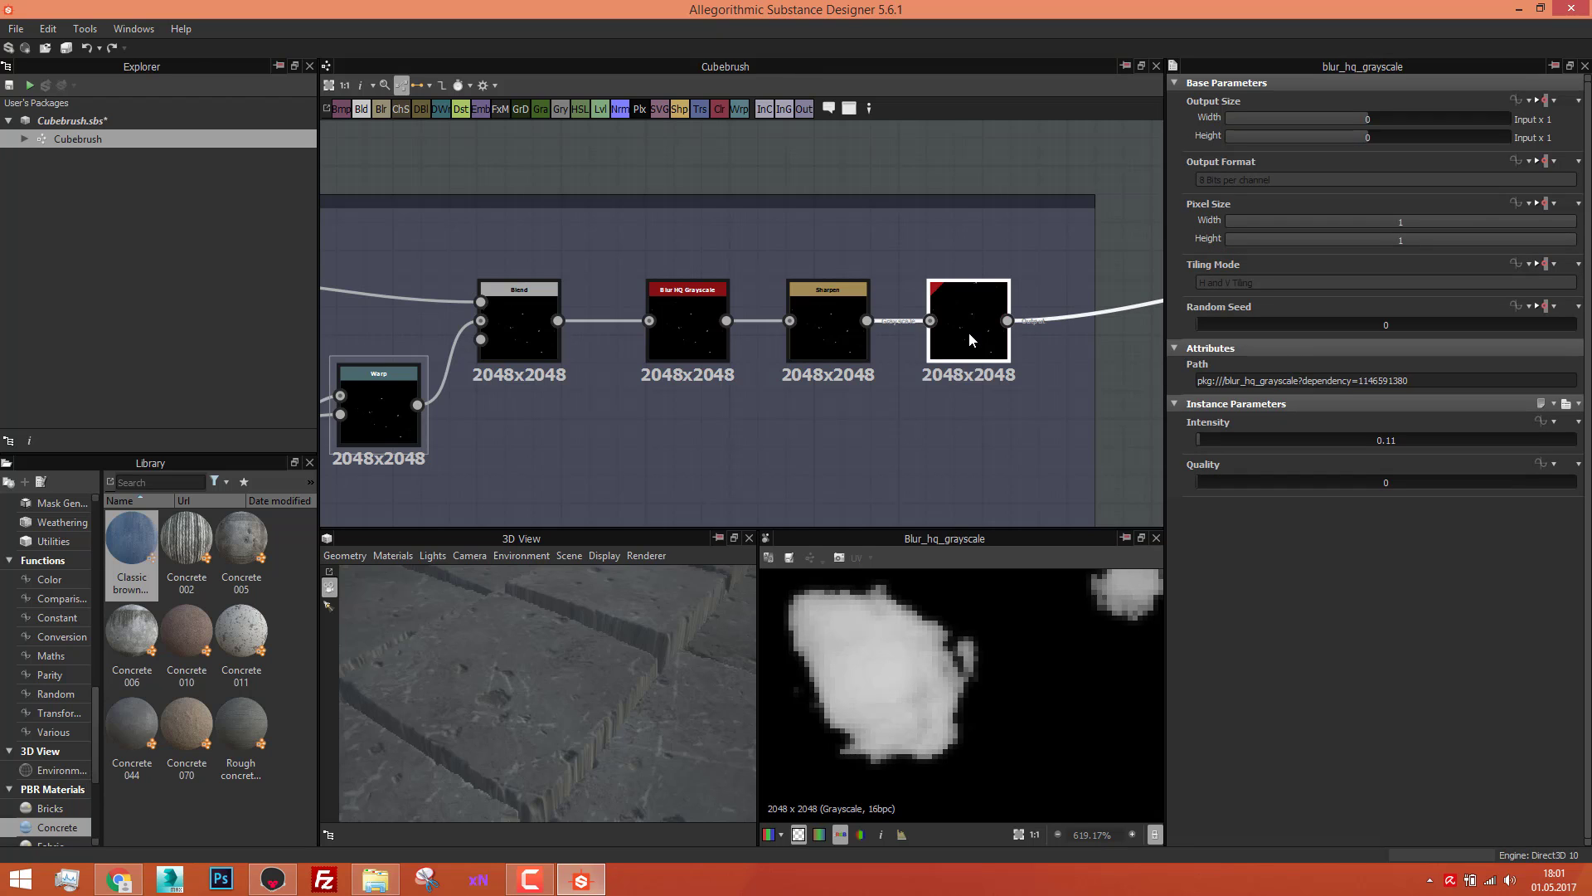
{"action": "scroll", "coordinate": [966, 355], "scroll_direction": "down", "scroll_amount": 1}
{"action": "scroll", "coordinate": [965, 355], "scroll_direction": "down", "scroll_amount": 2}
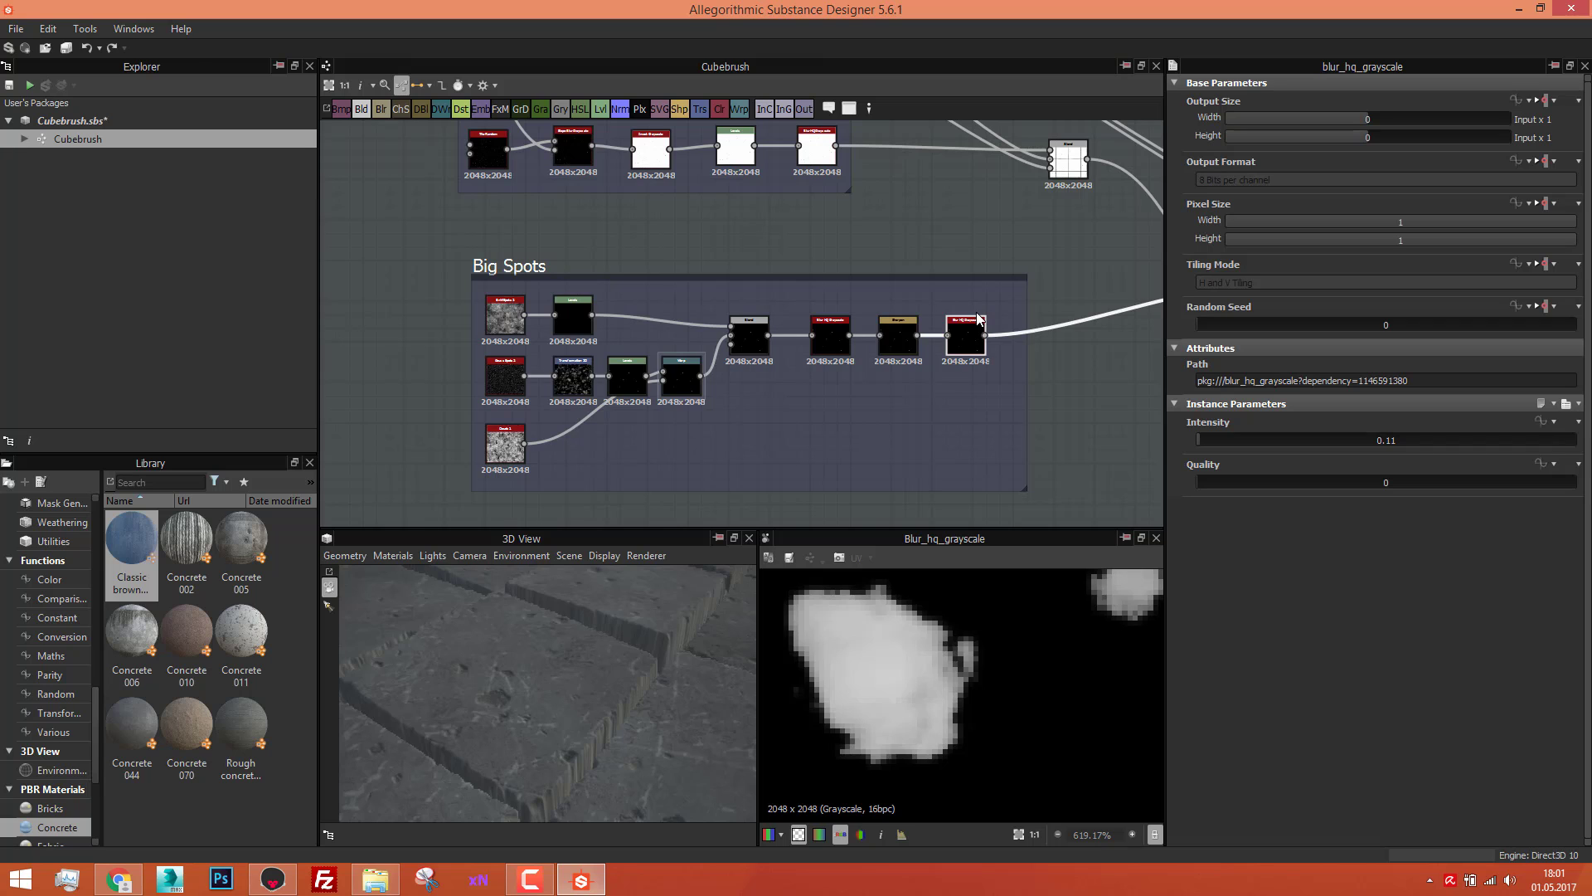
{"action": "scroll", "coordinate": [979, 319], "scroll_direction": "down", "scroll_amount": 2}
{"action": "middle_click_drag", "start_coordinate": [978, 319], "coordinate": [829, 304]}
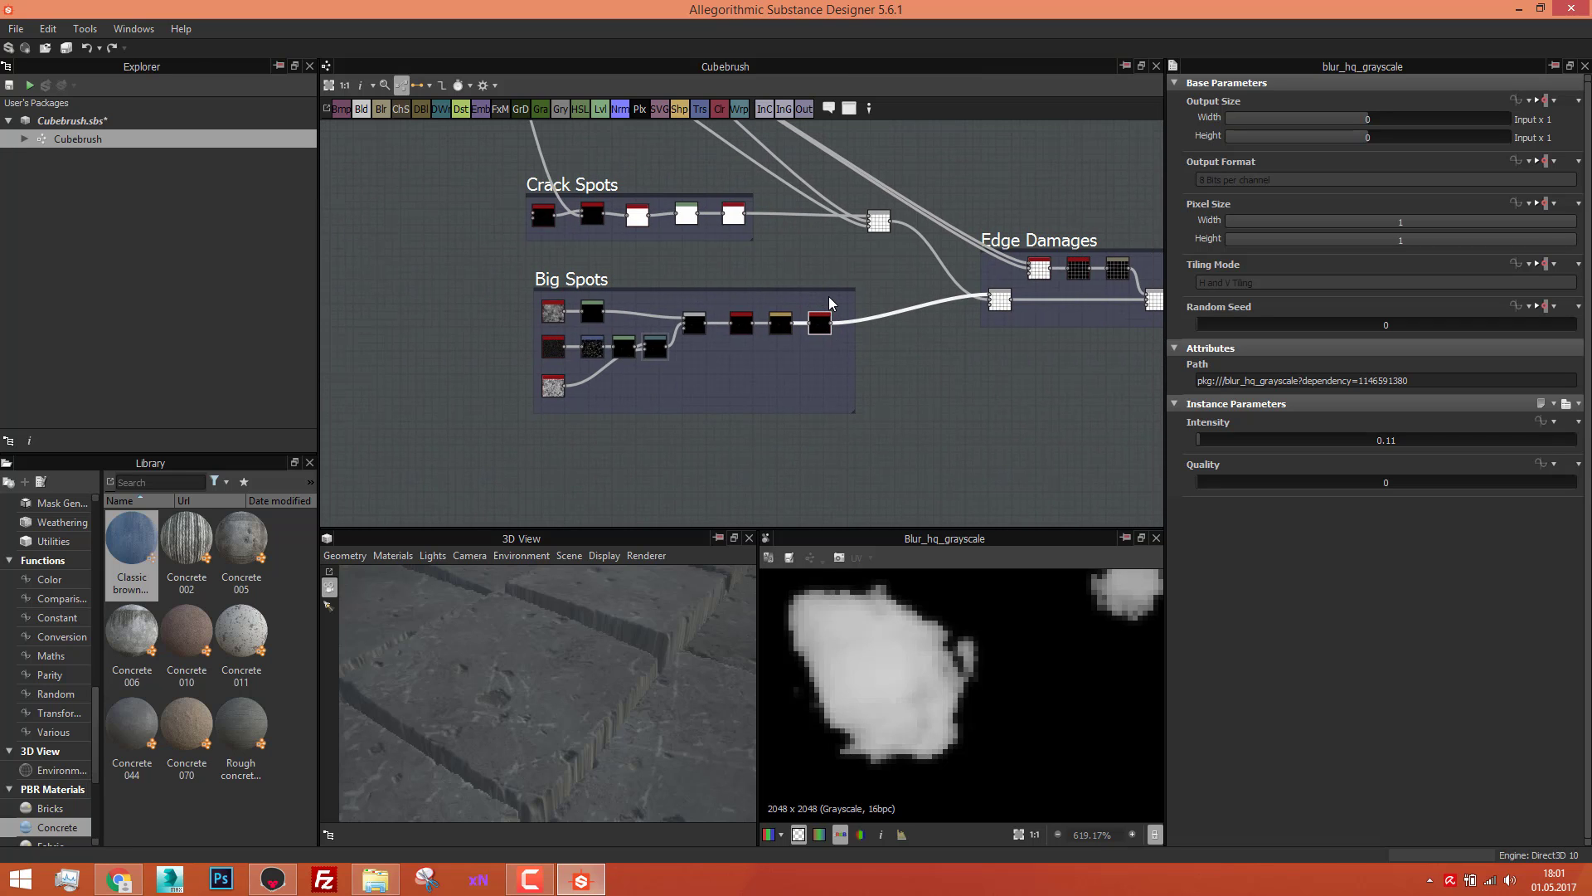
{"action": "scroll", "coordinate": [1035, 311], "scroll_direction": "up", "scroll_amount": 2}
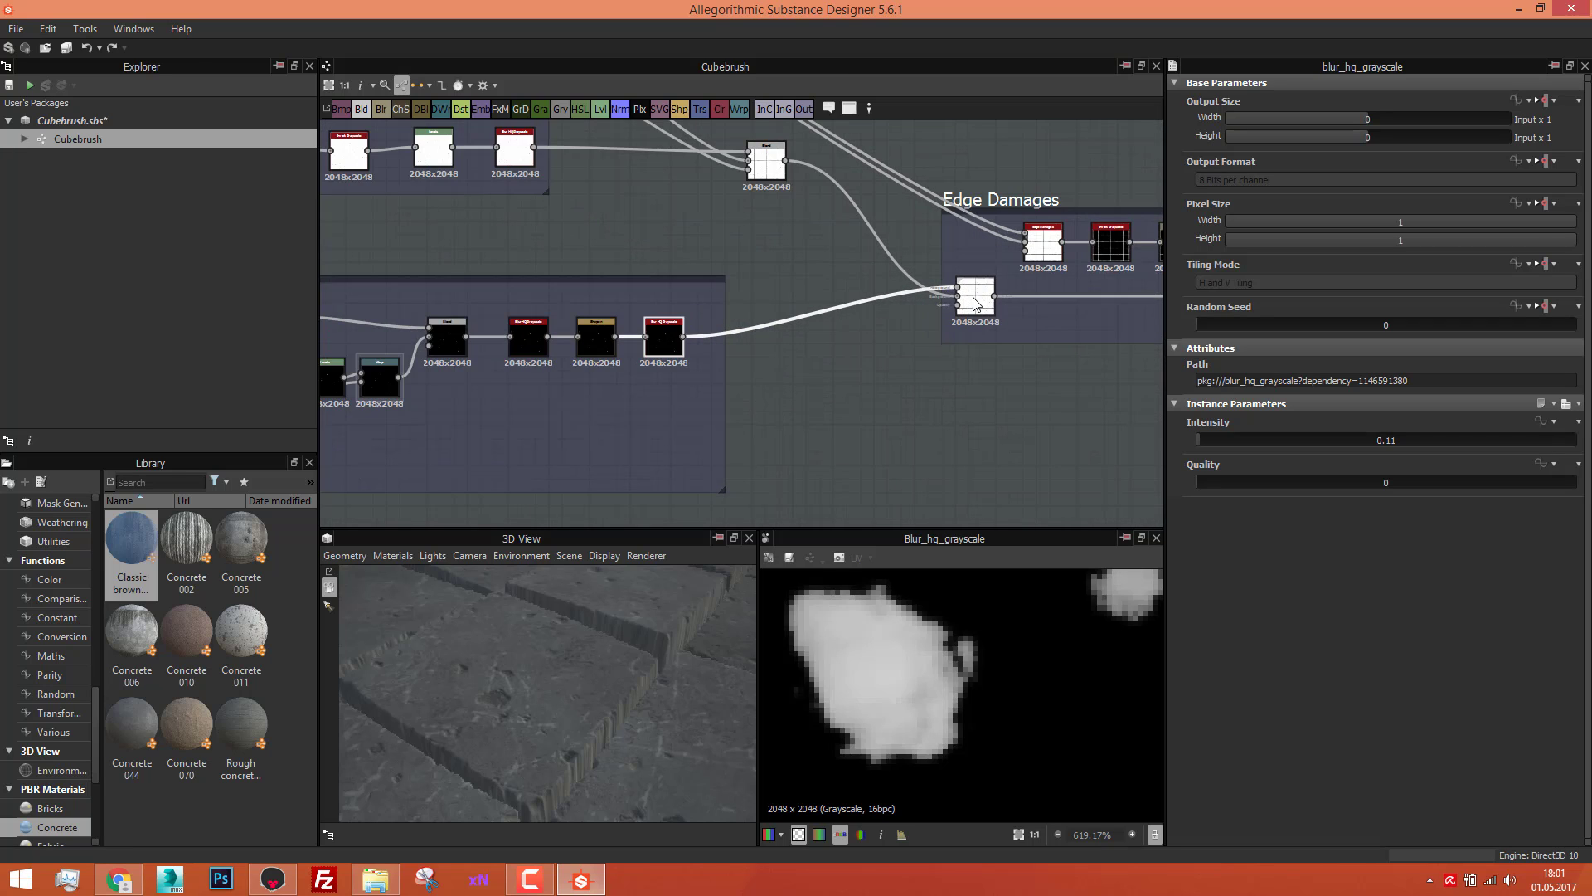
{"action": "double_click", "coordinate": [976, 298]}
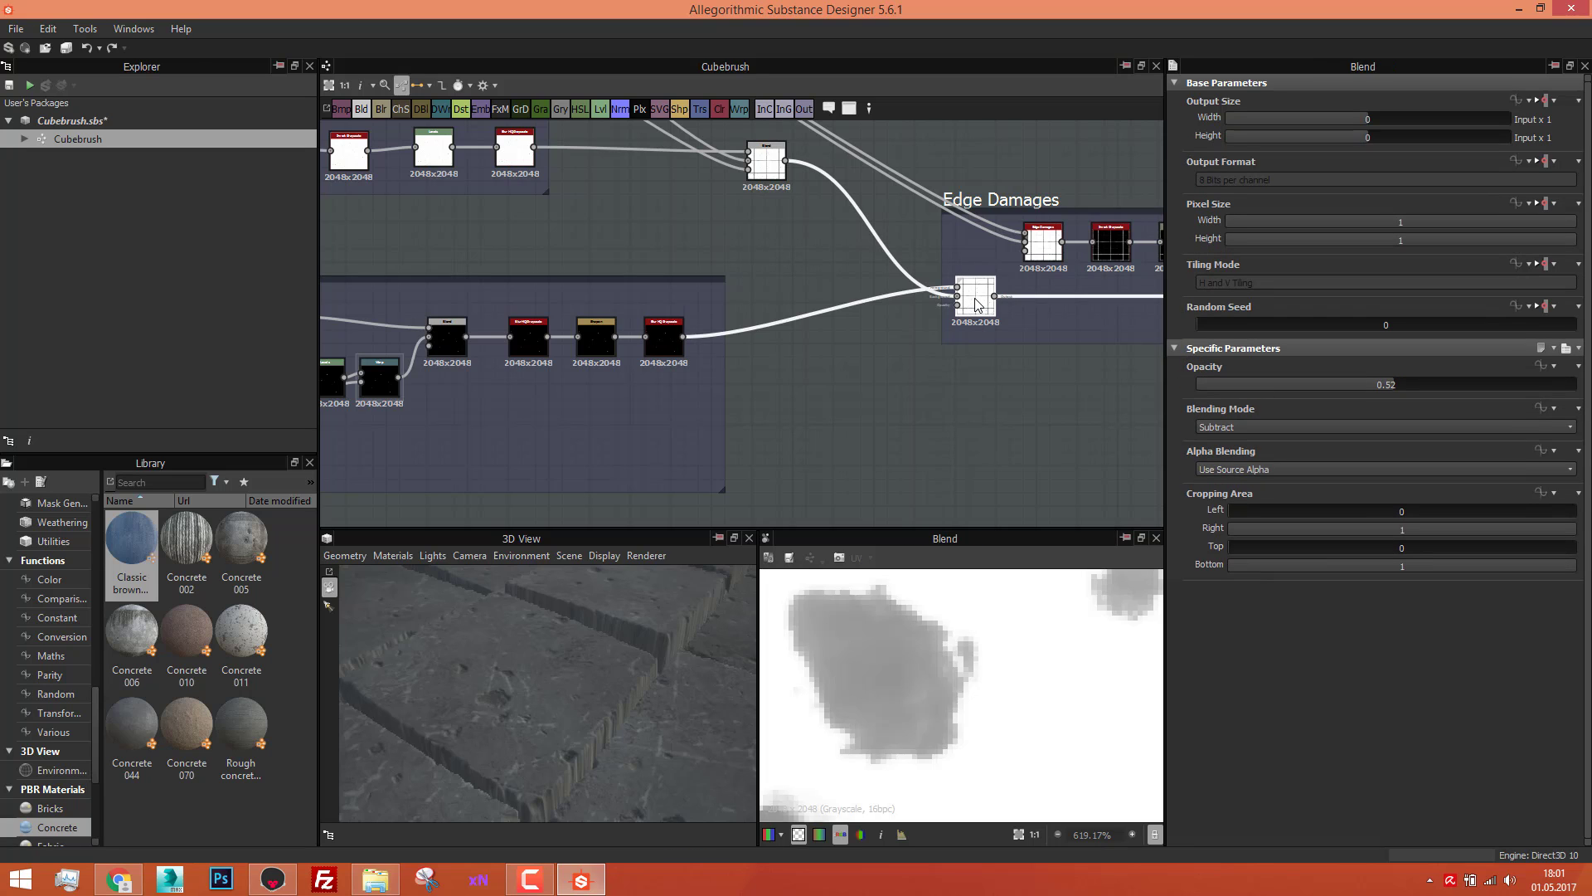
Step: Move the Subtract Blend node that joins Crack Spots and Big Spots slightly left, clear of the Edge Damages frame
{"action": "scroll", "coordinate": [959, 300], "scroll_direction": "down", "scroll_amount": 2}
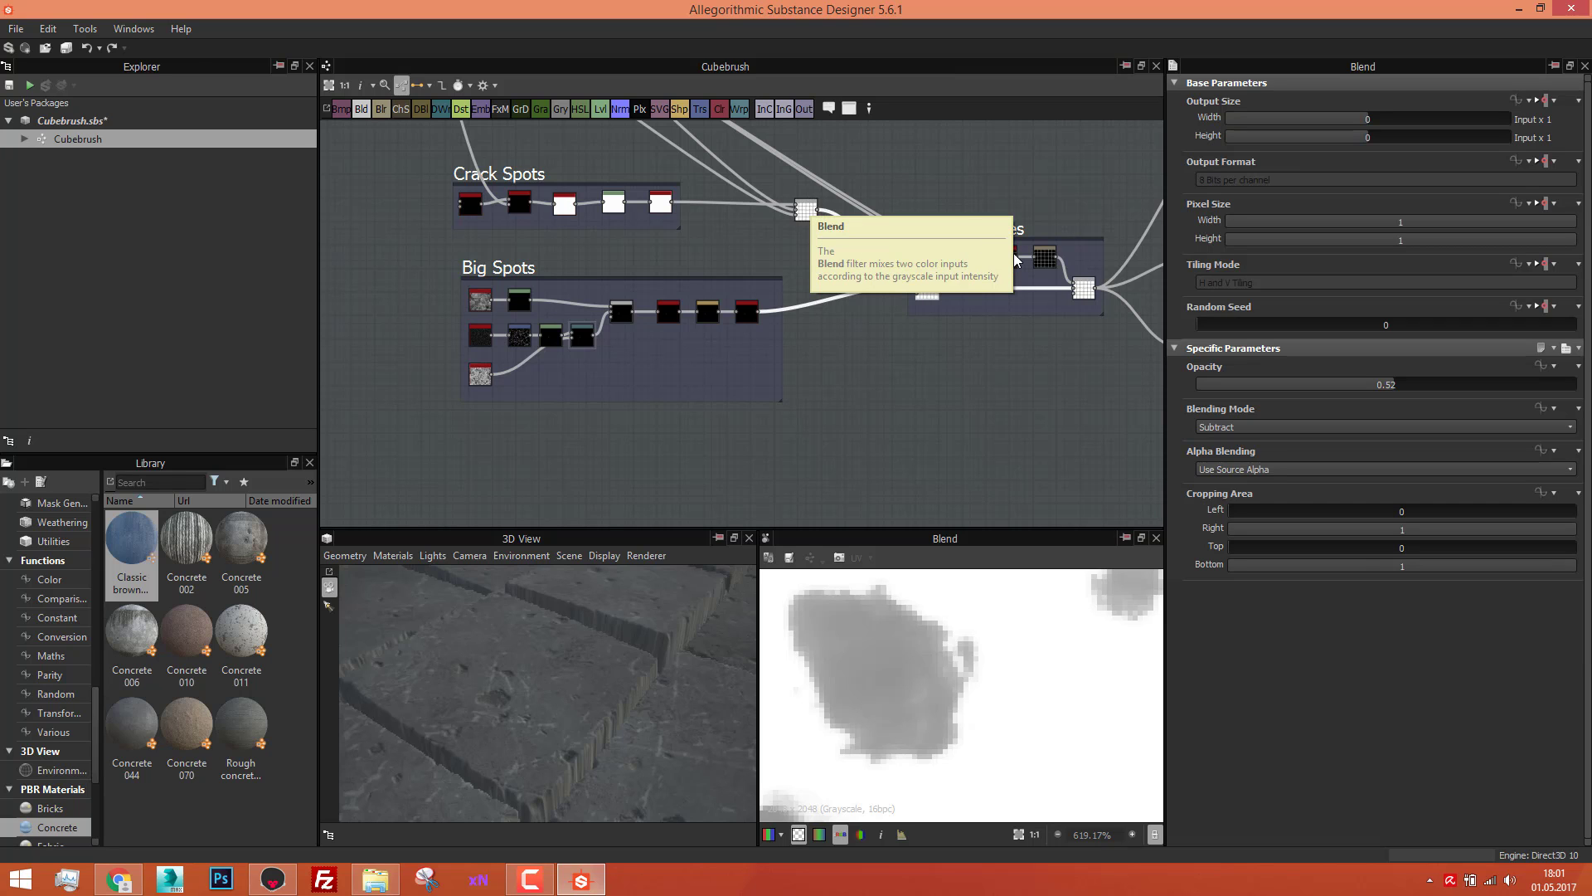
{"action": "scroll", "coordinate": [912, 348], "scroll_direction": "down", "scroll_amount": 3}
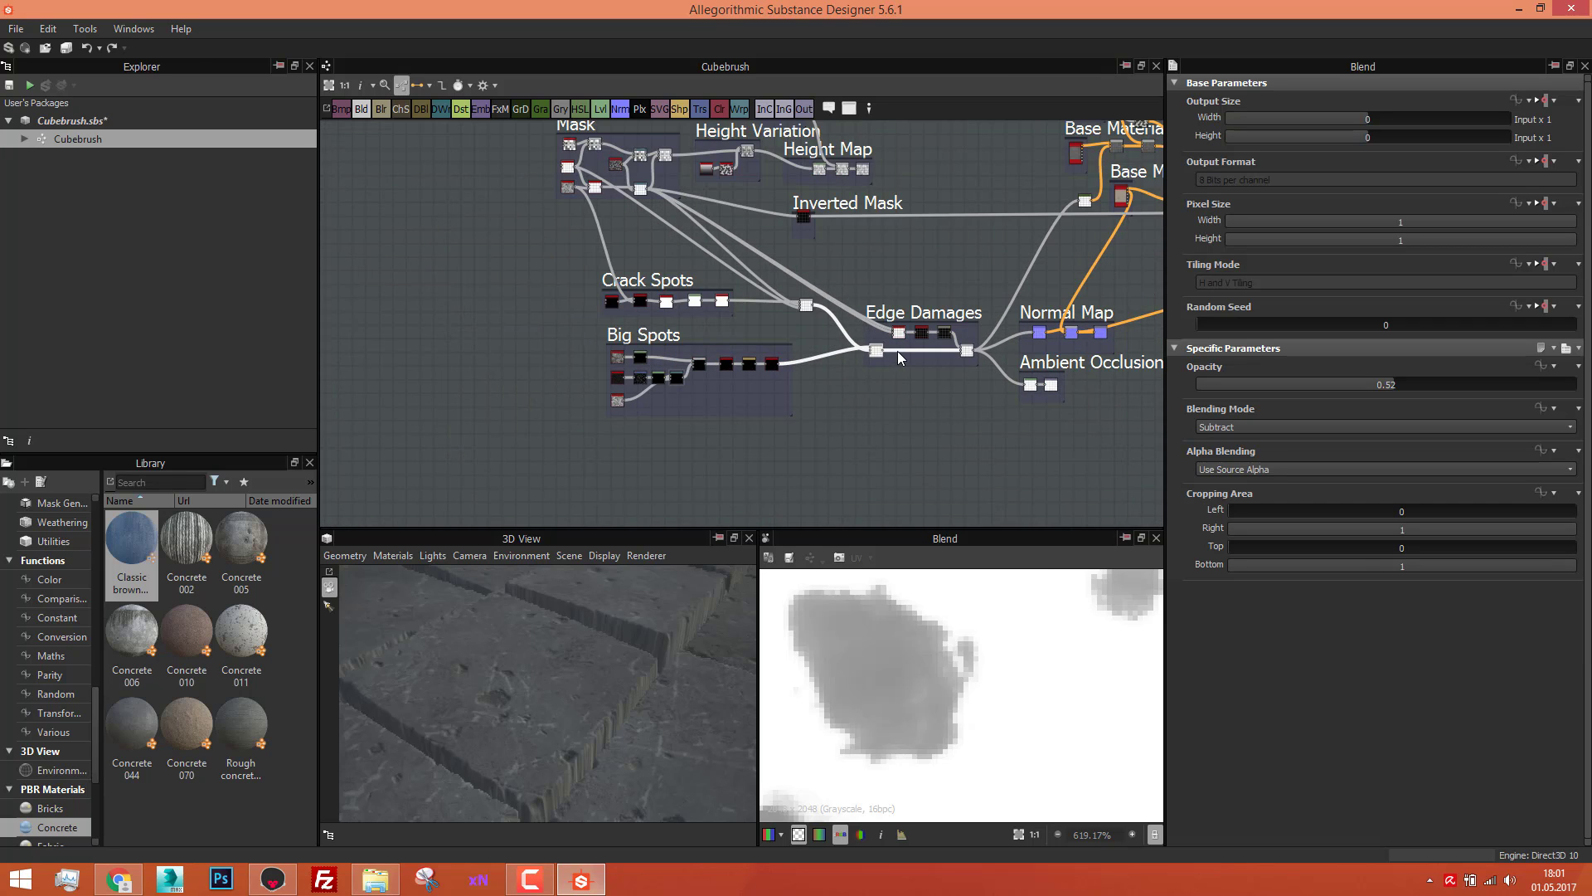
{"action": "scroll", "coordinate": [902, 350], "scroll_direction": "up", "scroll_amount": 4}
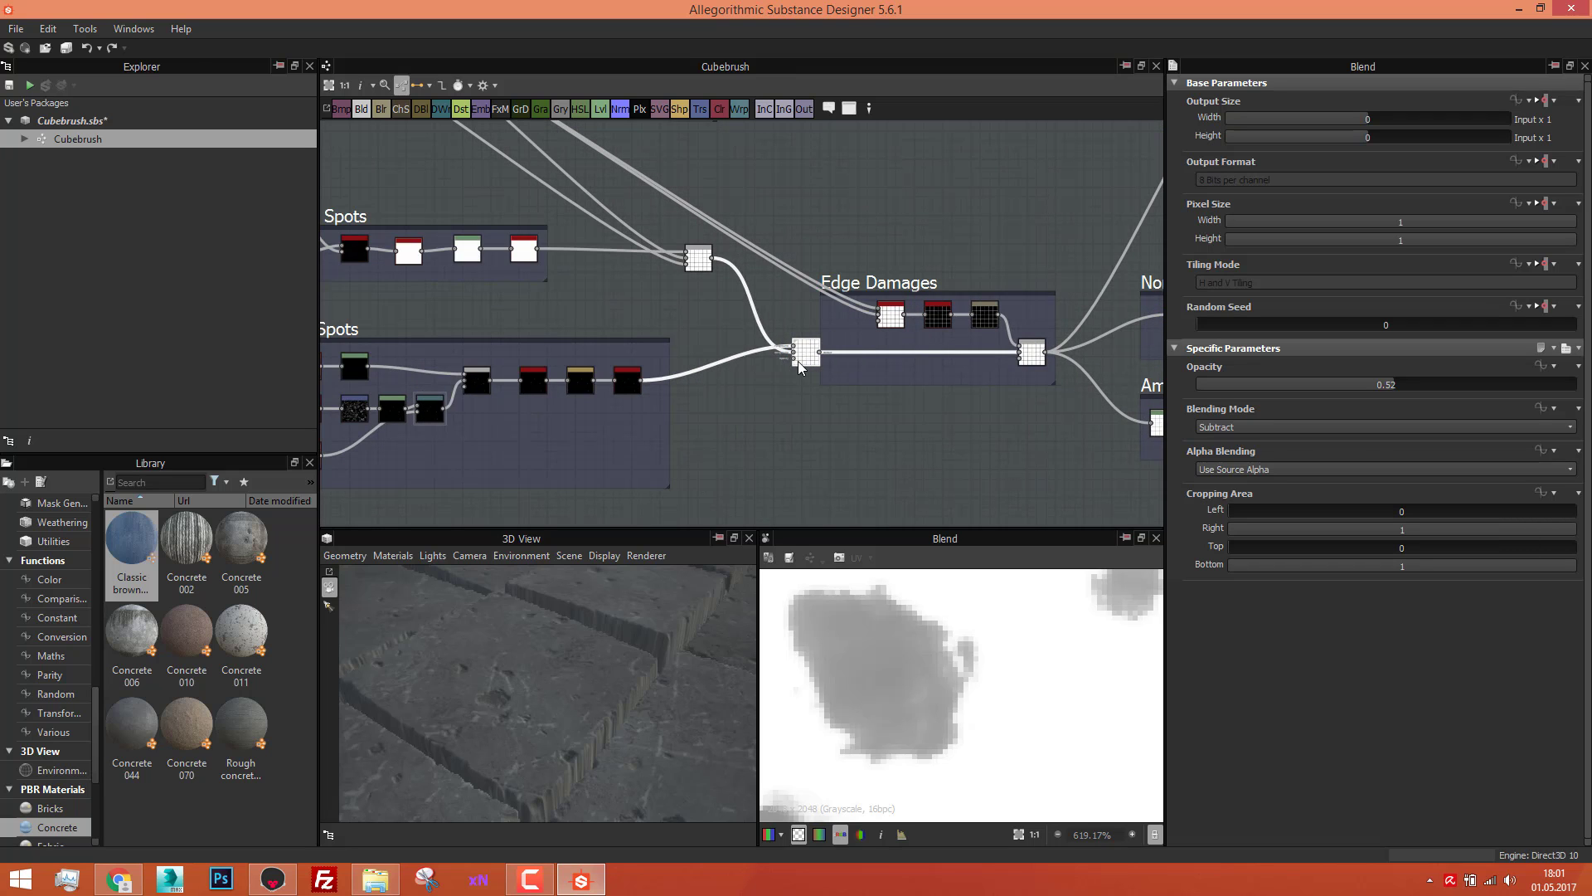
{"action": "left_click_drag", "start_coordinate": [799, 362], "coordinate": [783, 357]}
{"action": "scroll", "coordinate": [786, 344], "scroll_direction": "up", "scroll_amount": 3}
{"action": "scroll", "coordinate": [785, 345], "scroll_direction": "down", "scroll_amount": 5}
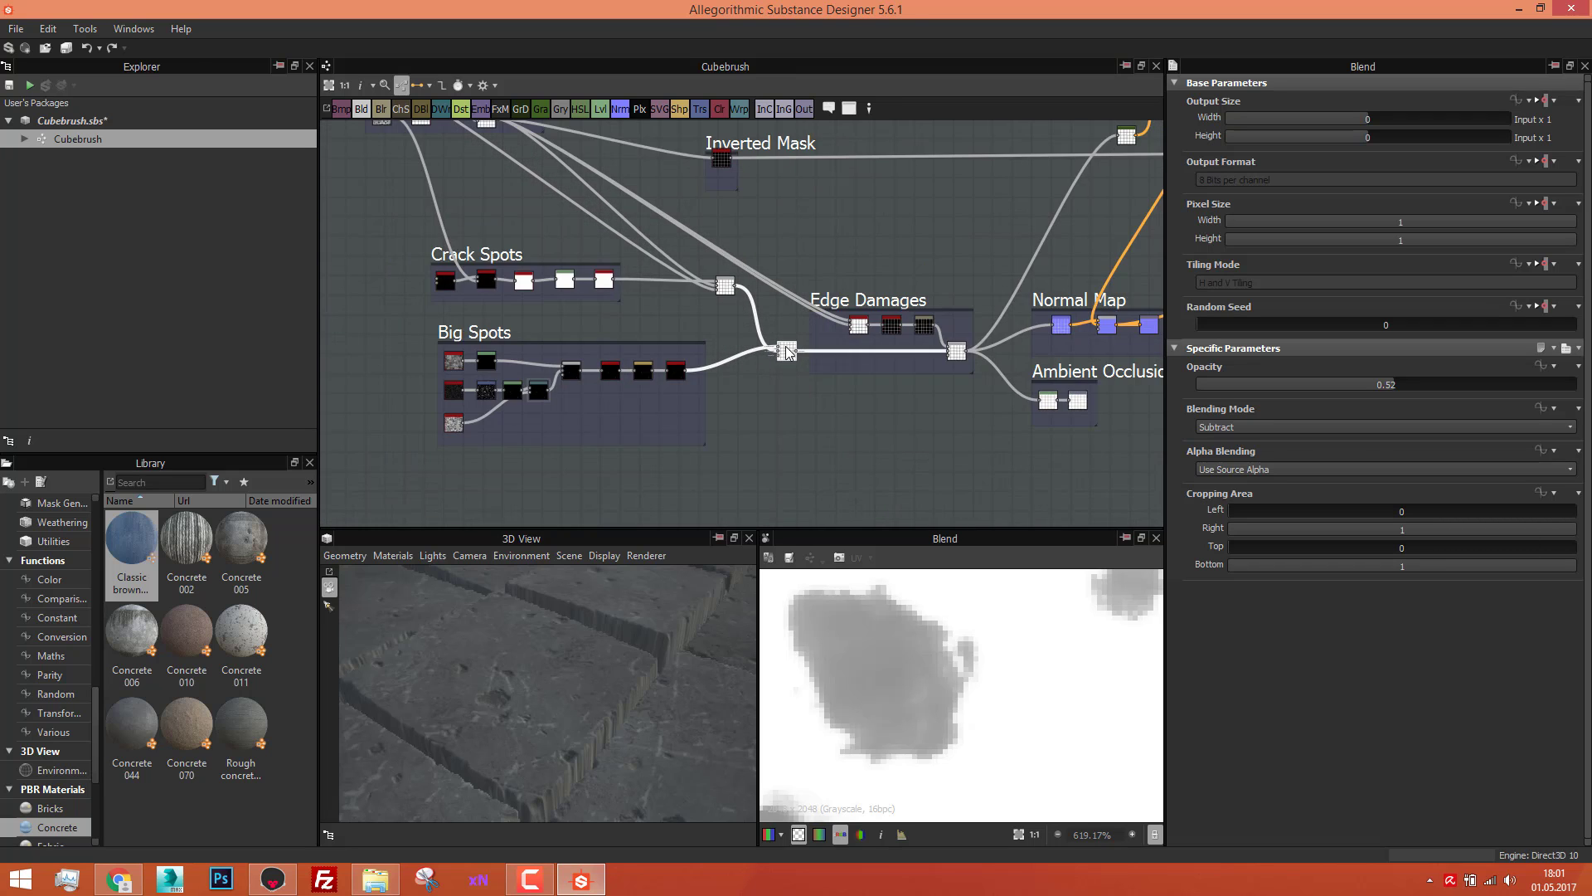
{"action": "scroll", "coordinate": [786, 344], "scroll_direction": "up", "scroll_amount": 4}
{"action": "scroll", "coordinate": [786, 345], "scroll_direction": "down", "scroll_amount": 5}
{"action": "scroll", "coordinate": [792, 348], "scroll_direction": "down", "scroll_amount": 2}
{"action": "scroll", "coordinate": [730, 411], "scroll_direction": "down", "scroll_amount": 2}
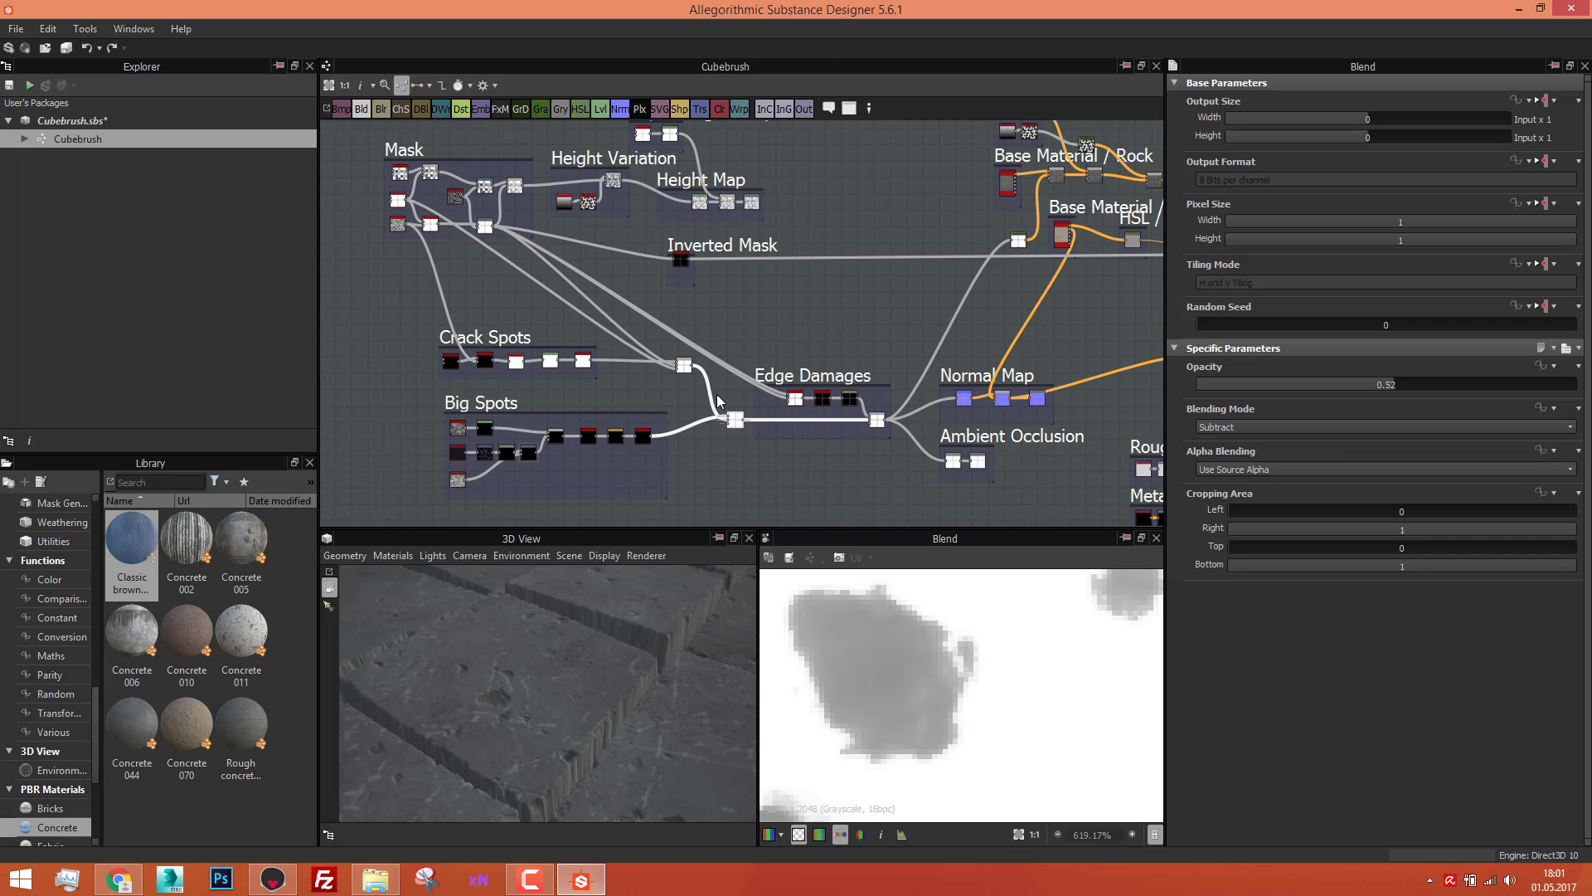
Step: Preview the Mask group's lower Warp node and the Invert Grayscale node in Inverted Mask that it feeds
{"action": "scroll", "coordinate": [677, 265], "scroll_direction": "up", "scroll_amount": 4}
{"action": "scroll", "coordinate": [678, 292], "scroll_direction": "down", "scroll_amount": 1}
{"action": "left_click", "coordinate": [679, 276]}
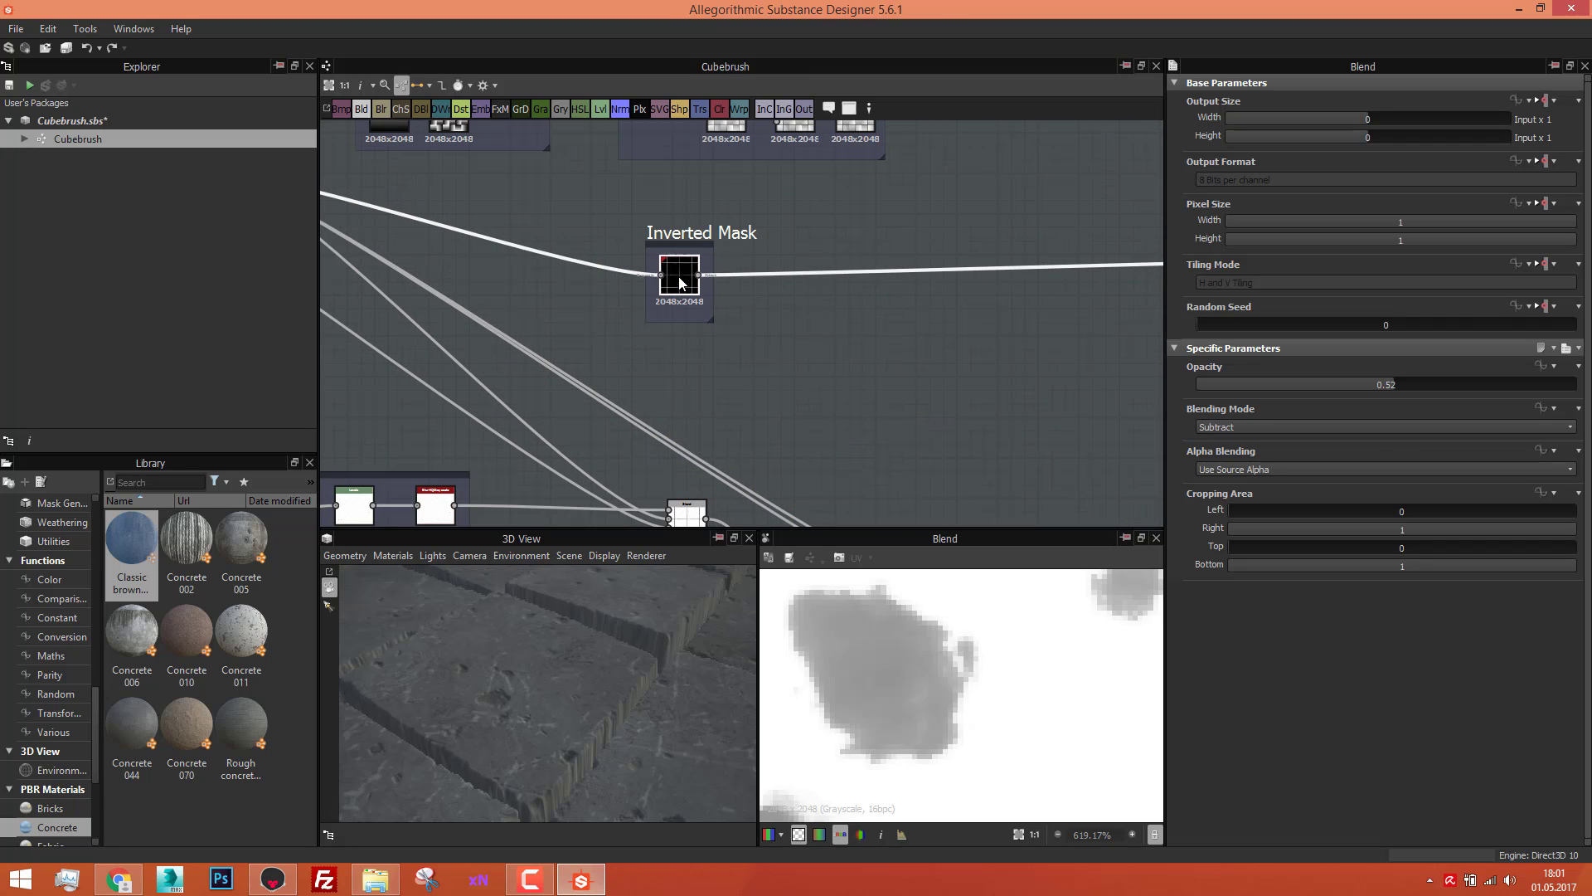
{"action": "scroll", "coordinate": [680, 279], "scroll_direction": "down", "scroll_amount": 3}
{"action": "scroll", "coordinate": [531, 259], "scroll_direction": "up", "scroll_amount": 5}
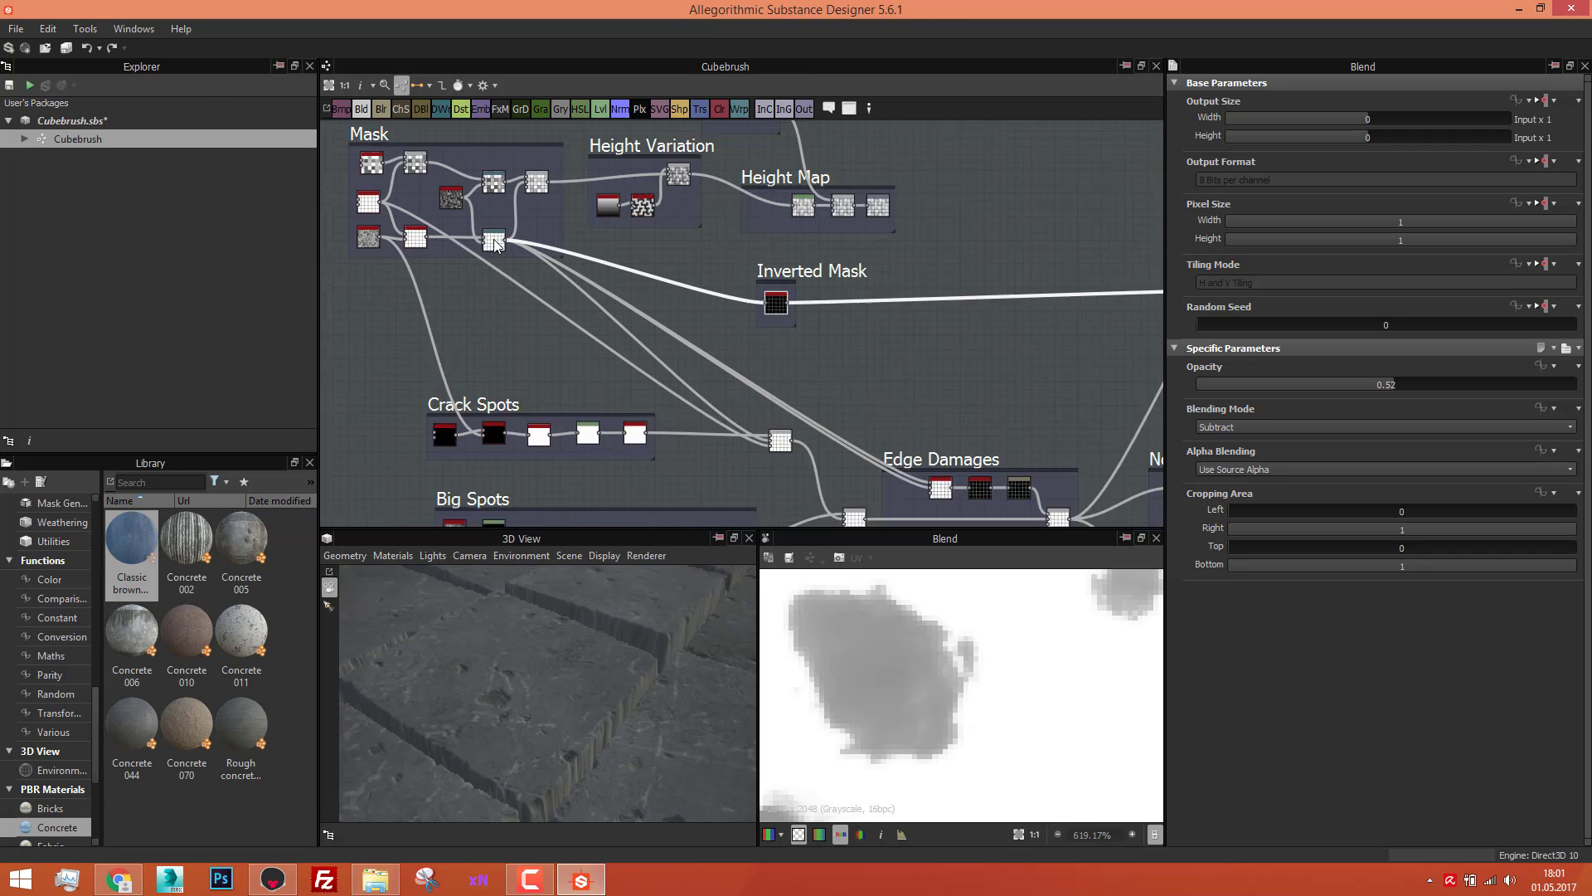
{"action": "left_click", "coordinate": [533, 263]}
{"action": "scroll", "coordinate": [531, 249], "scroll_direction": "down", "scroll_amount": 4}
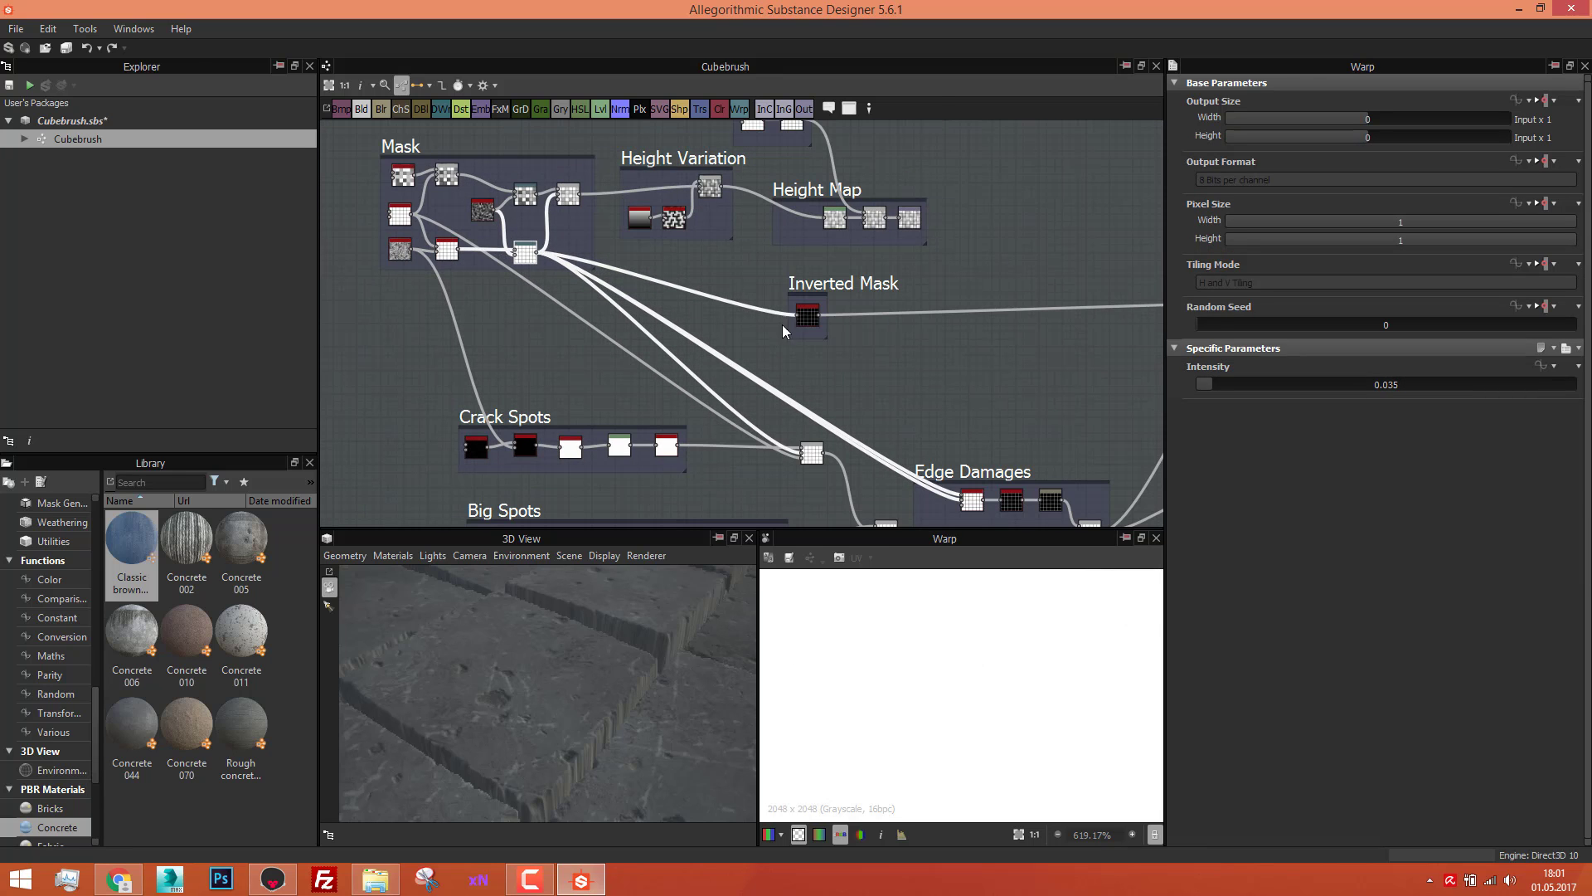
{"action": "left_click", "coordinate": [807, 318]}
Step: Preview the Edge Damages node inside the Edge Damages frame and examine its level, contrast and damages intensity
{"action": "scroll", "coordinate": [916, 396], "scroll_direction": "down", "scroll_amount": 2}
{"action": "middle_click_drag", "start_coordinate": [870, 406], "coordinate": [732, 362]}
{"action": "scroll", "coordinate": [771, 424], "scroll_direction": "up", "scroll_amount": 5}
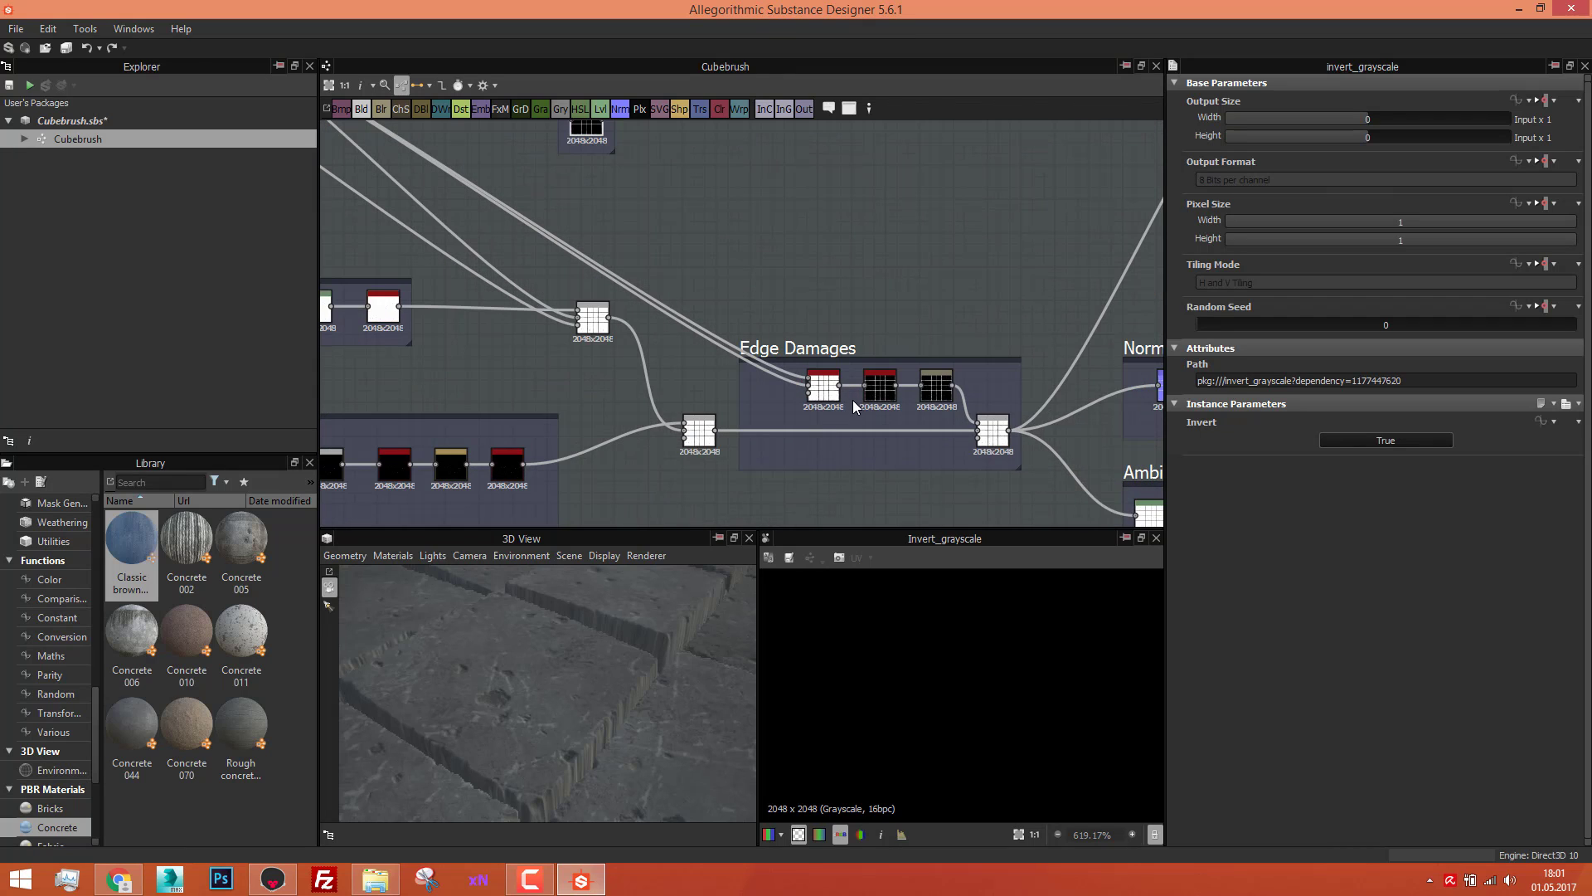
{"action": "middle_click_drag", "start_coordinate": [798, 402], "coordinate": [750, 390]}
{"action": "scroll", "coordinate": [752, 387], "scroll_direction": "up", "scroll_amount": 3}
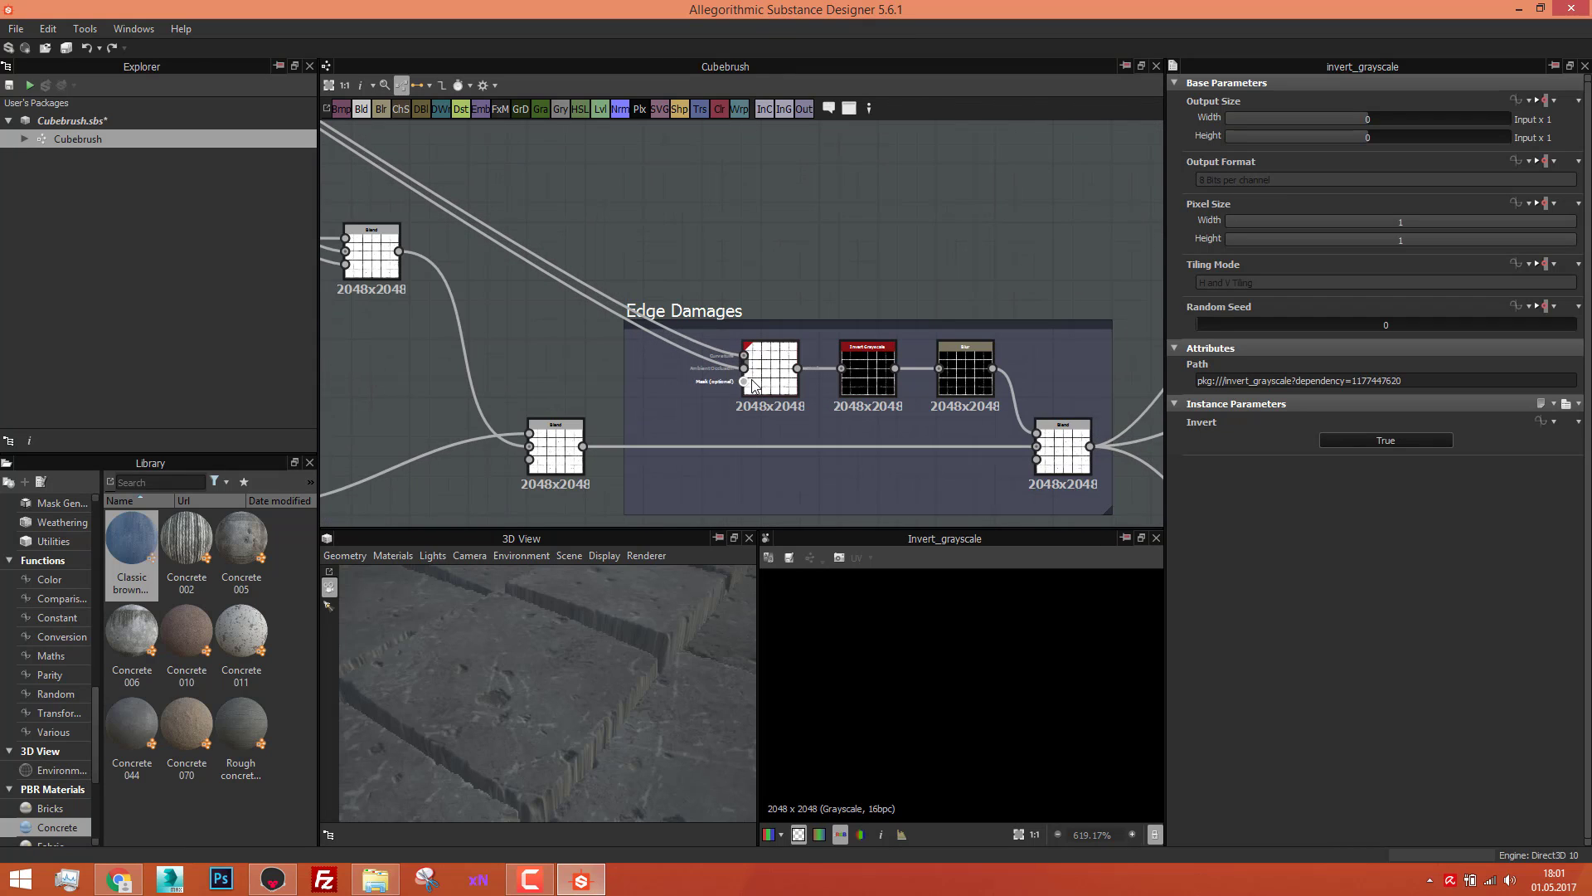
{"action": "scroll", "coordinate": [754, 385], "scroll_direction": "down", "scroll_amount": 4}
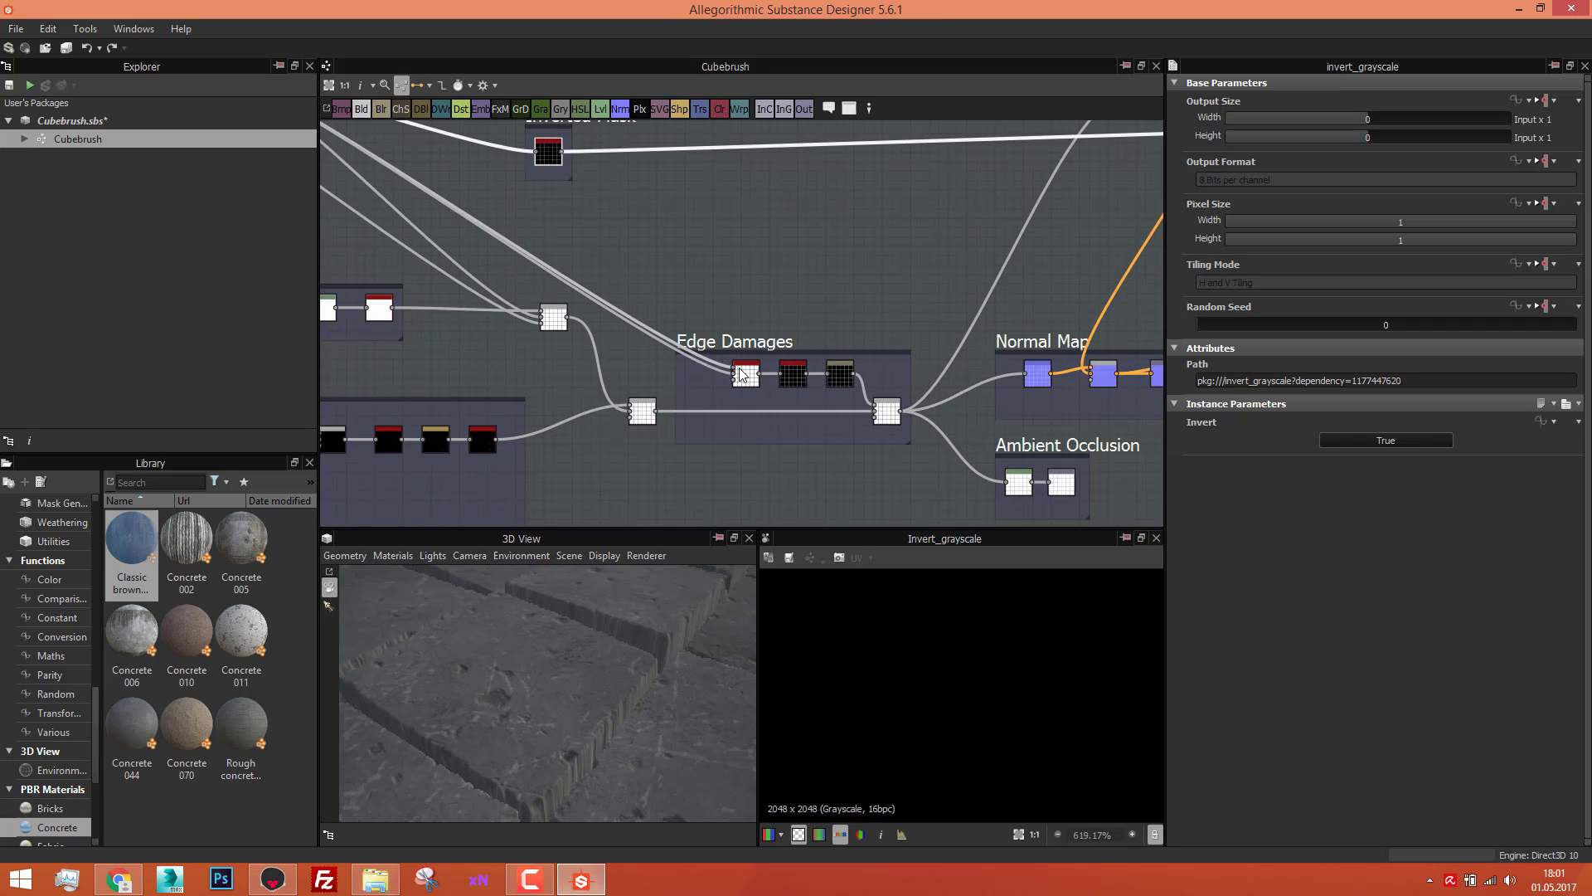
{"action": "scroll", "coordinate": [742, 374], "scroll_direction": "up", "scroll_amount": 4}
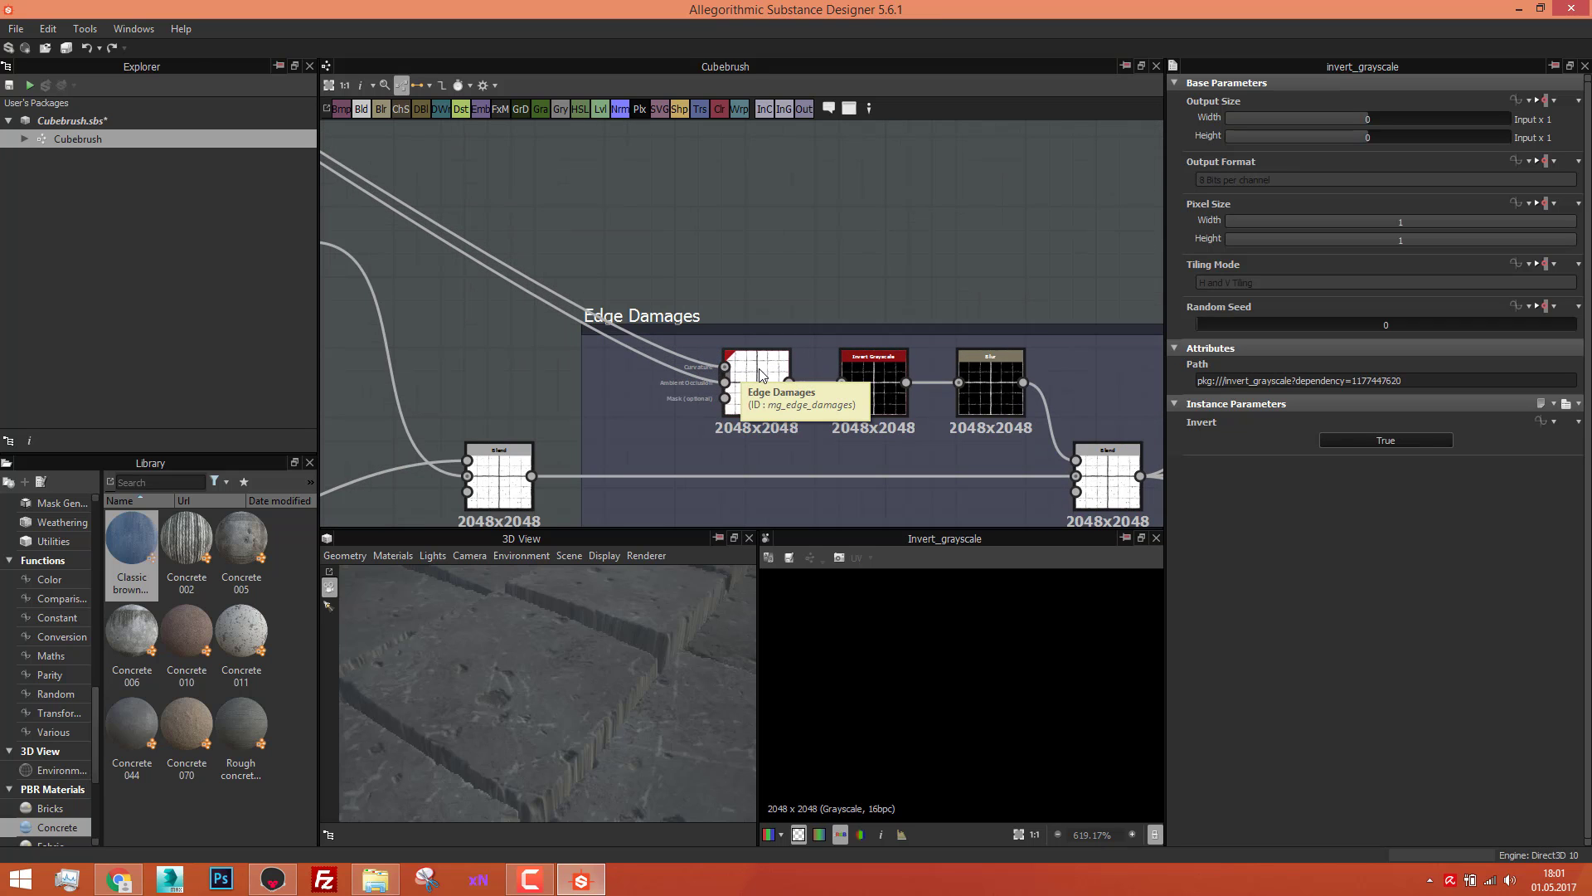
{"action": "double_click", "coordinate": [760, 375]}
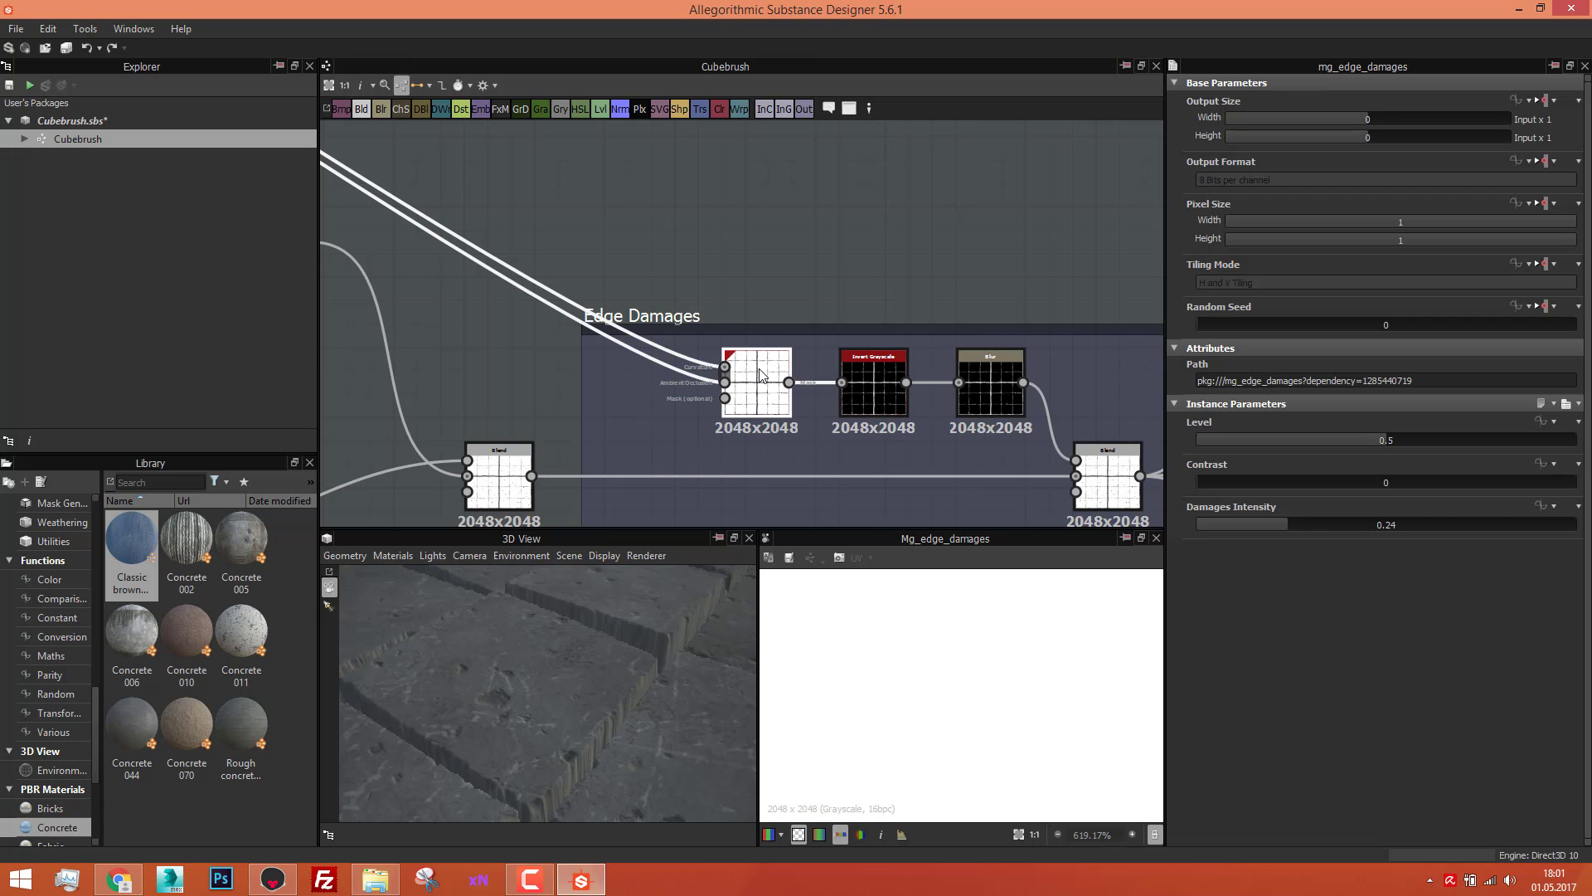
Step: Trace the Mask group's lower Warp output to the Curvature and Ambient Occlusion inputs of the Edge Damages node
{"action": "scroll", "coordinate": [758, 369], "scroll_direction": "down", "scroll_amount": 6}
{"action": "middle_click_drag", "start_coordinate": [630, 318], "coordinate": [776, 401]}
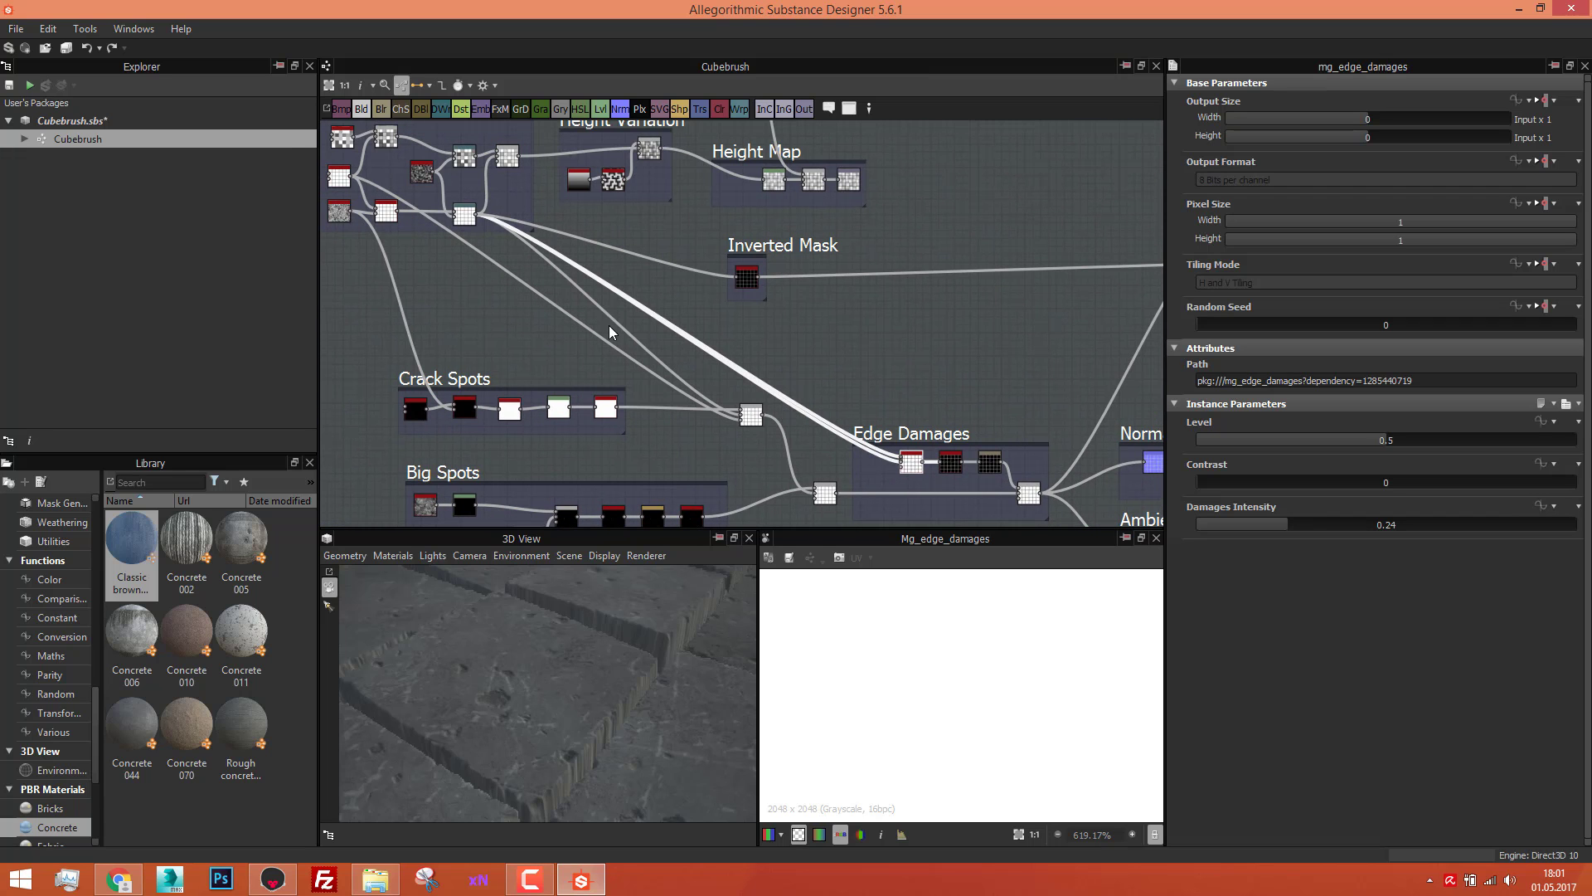
{"action": "double_click", "coordinate": [464, 215]}
{"action": "scroll", "coordinate": [464, 215], "scroll_direction": "up", "scroll_amount": 8}
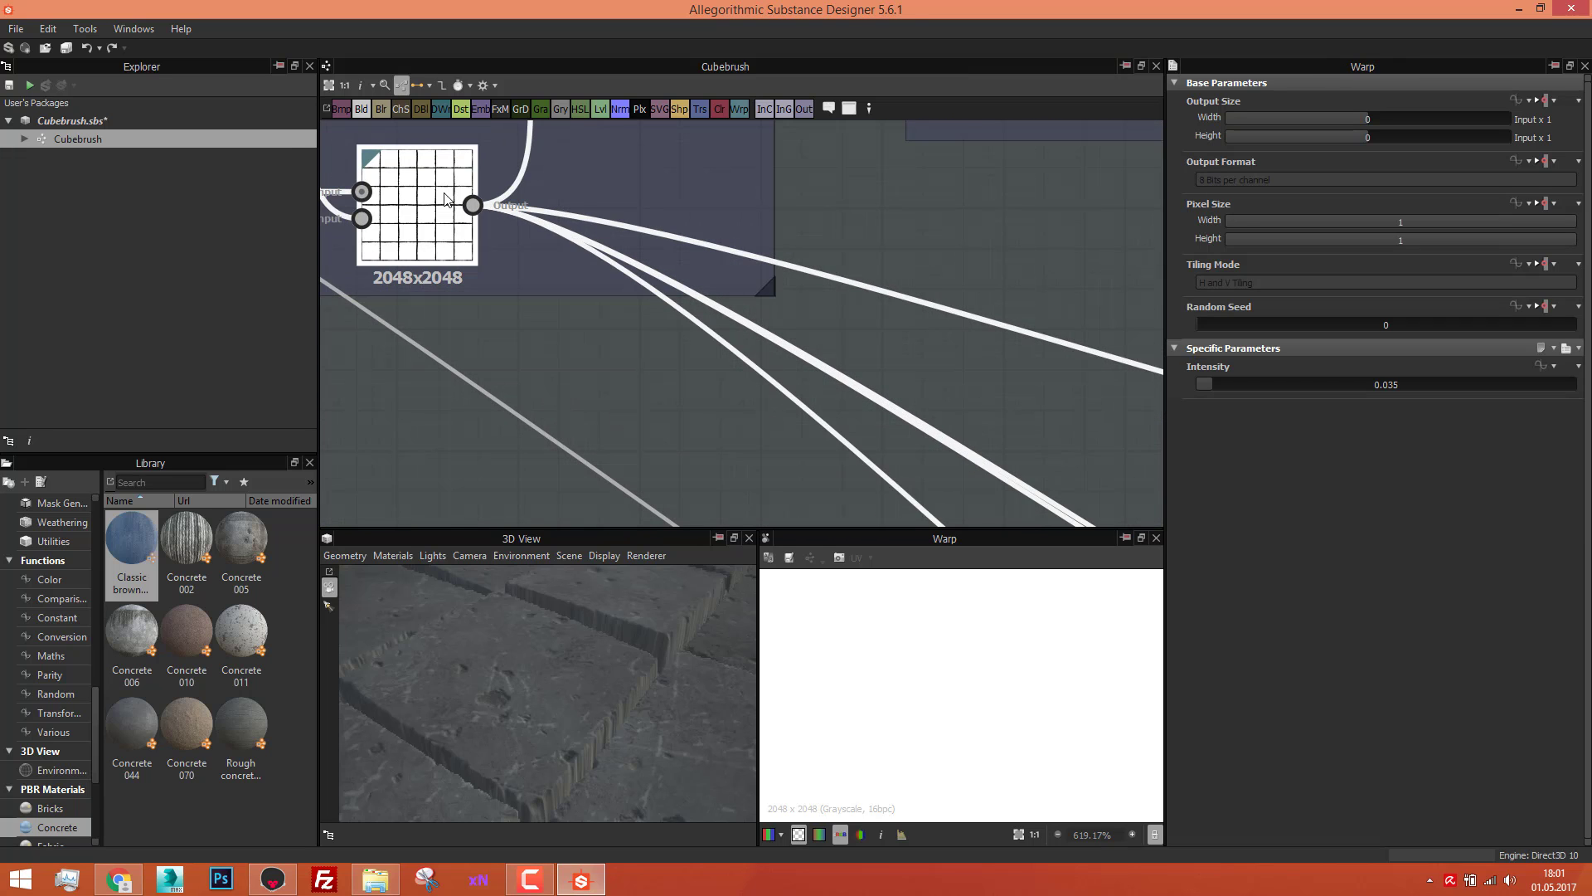
{"action": "middle_click_drag", "start_coordinate": [452, 227], "coordinate": [499, 306]}
{"action": "scroll", "coordinate": [500, 308], "scroll_direction": "down", "scroll_amount": 1}
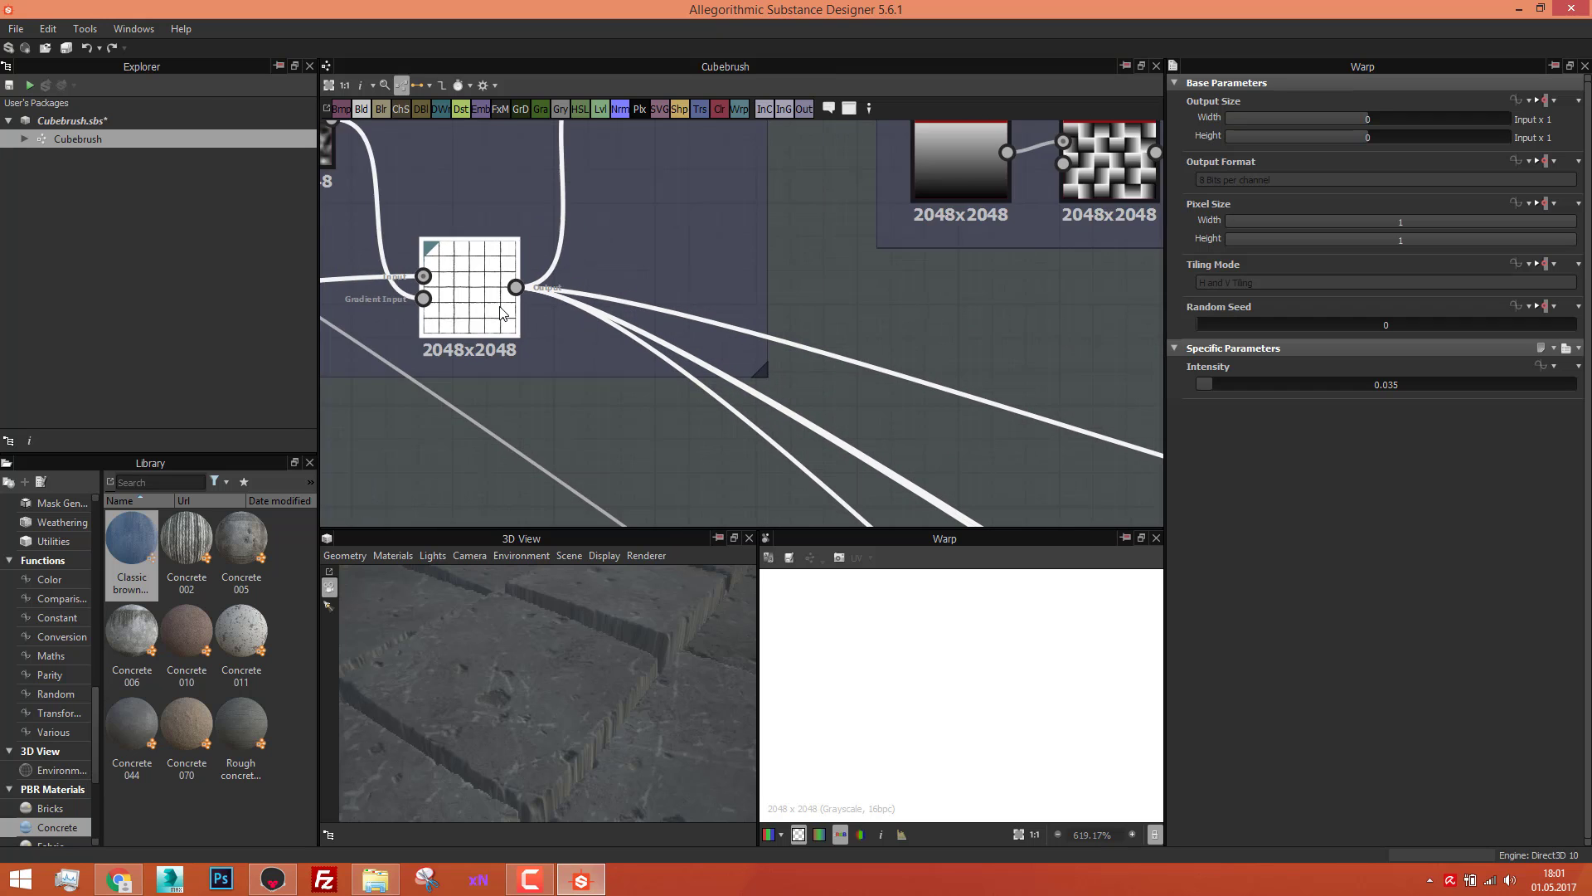
{"action": "scroll", "coordinate": [500, 308], "scroll_direction": "down", "scroll_amount": 6}
{"action": "middle_click_drag", "start_coordinate": [750, 390], "coordinate": [624, 218]}
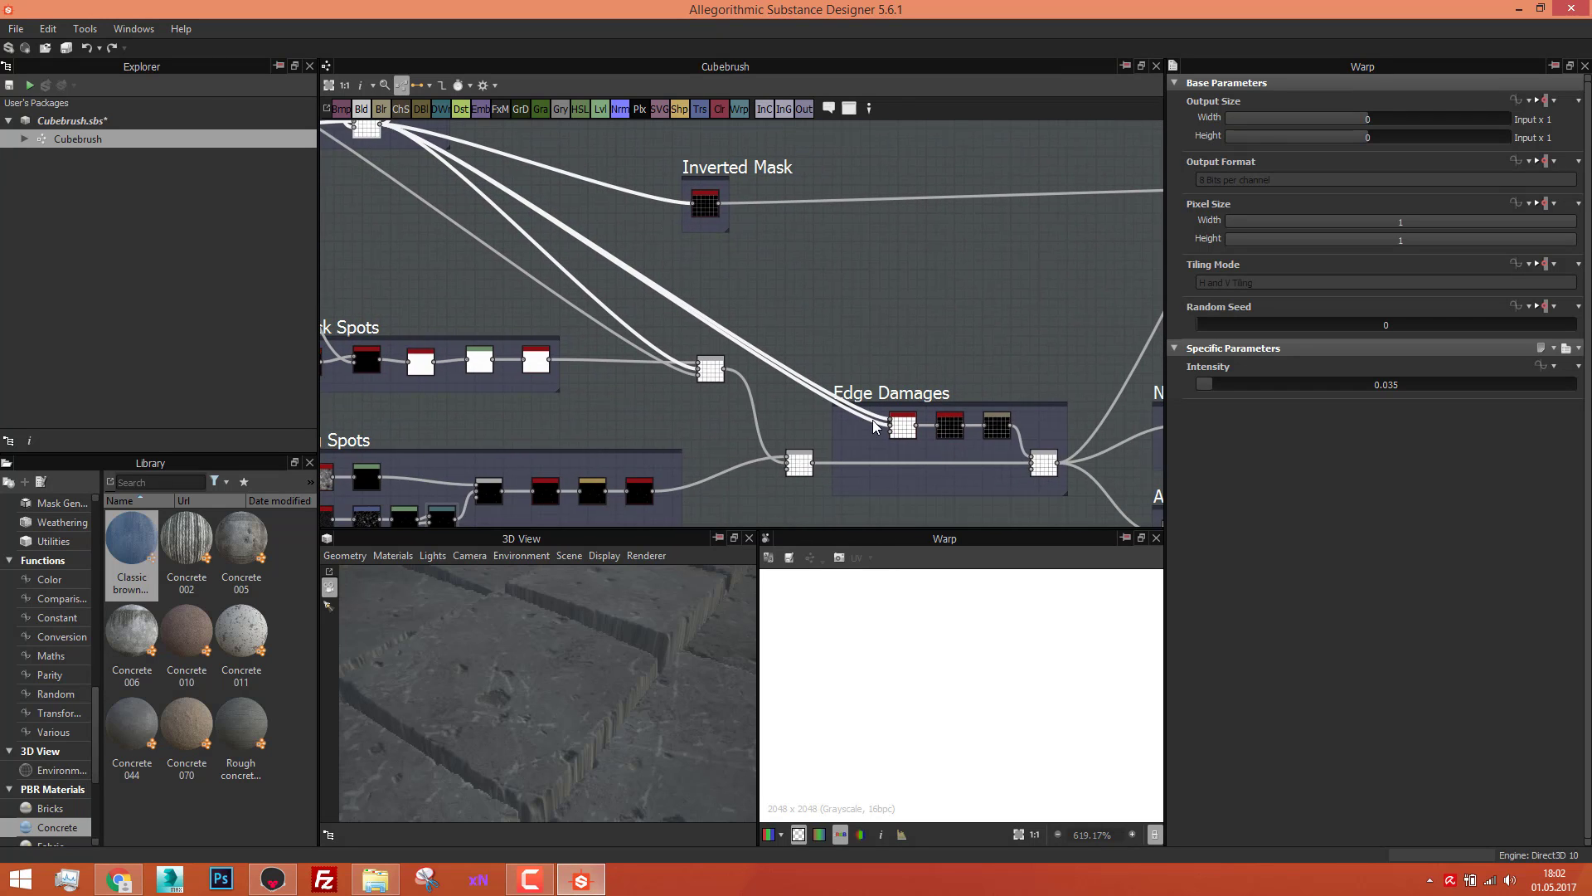
{"action": "scroll", "coordinate": [875, 427], "scroll_direction": "up", "scroll_amount": 8}
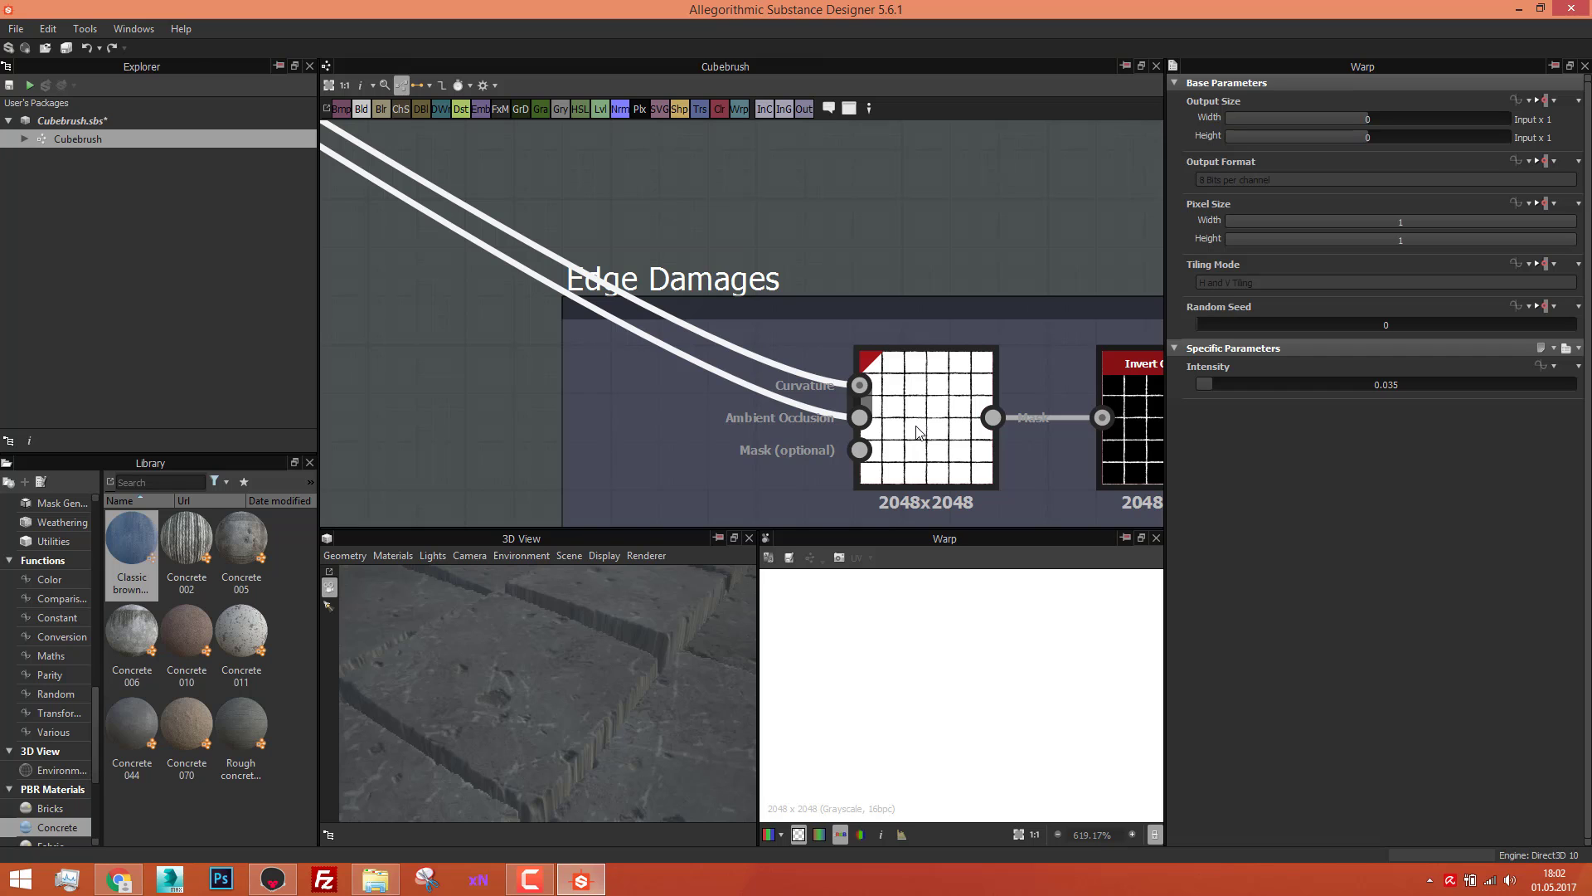
{"action": "left_click", "coordinate": [916, 431]}
{"action": "scroll", "coordinate": [916, 431], "scroll_direction": "down", "scroll_amount": 3}
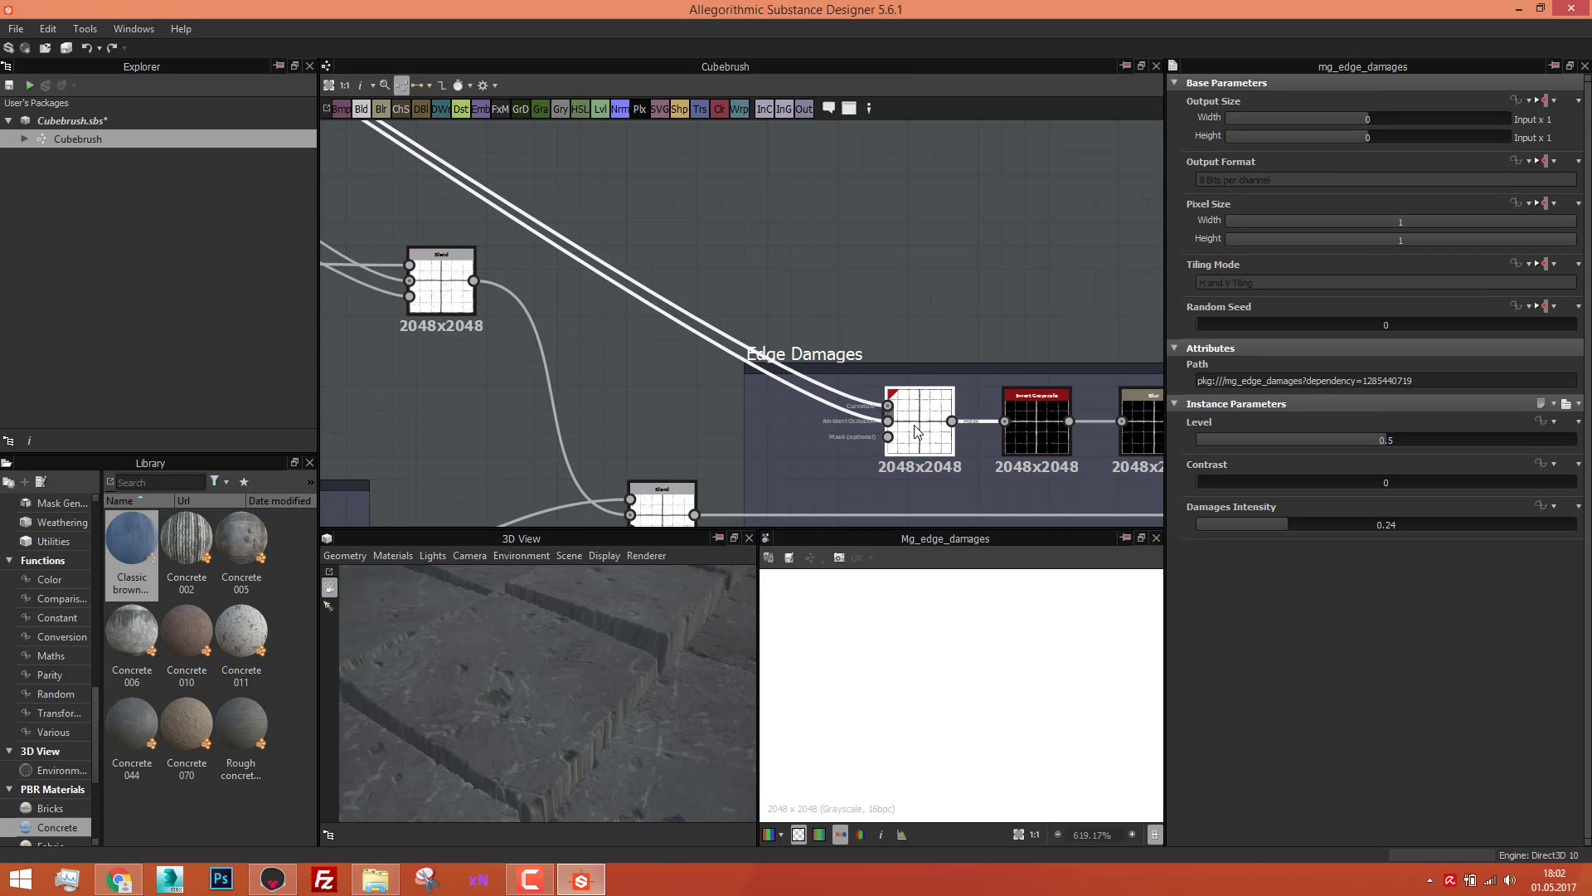
{"action": "scroll", "coordinate": [915, 431], "scroll_direction": "up", "scroll_amount": 2}
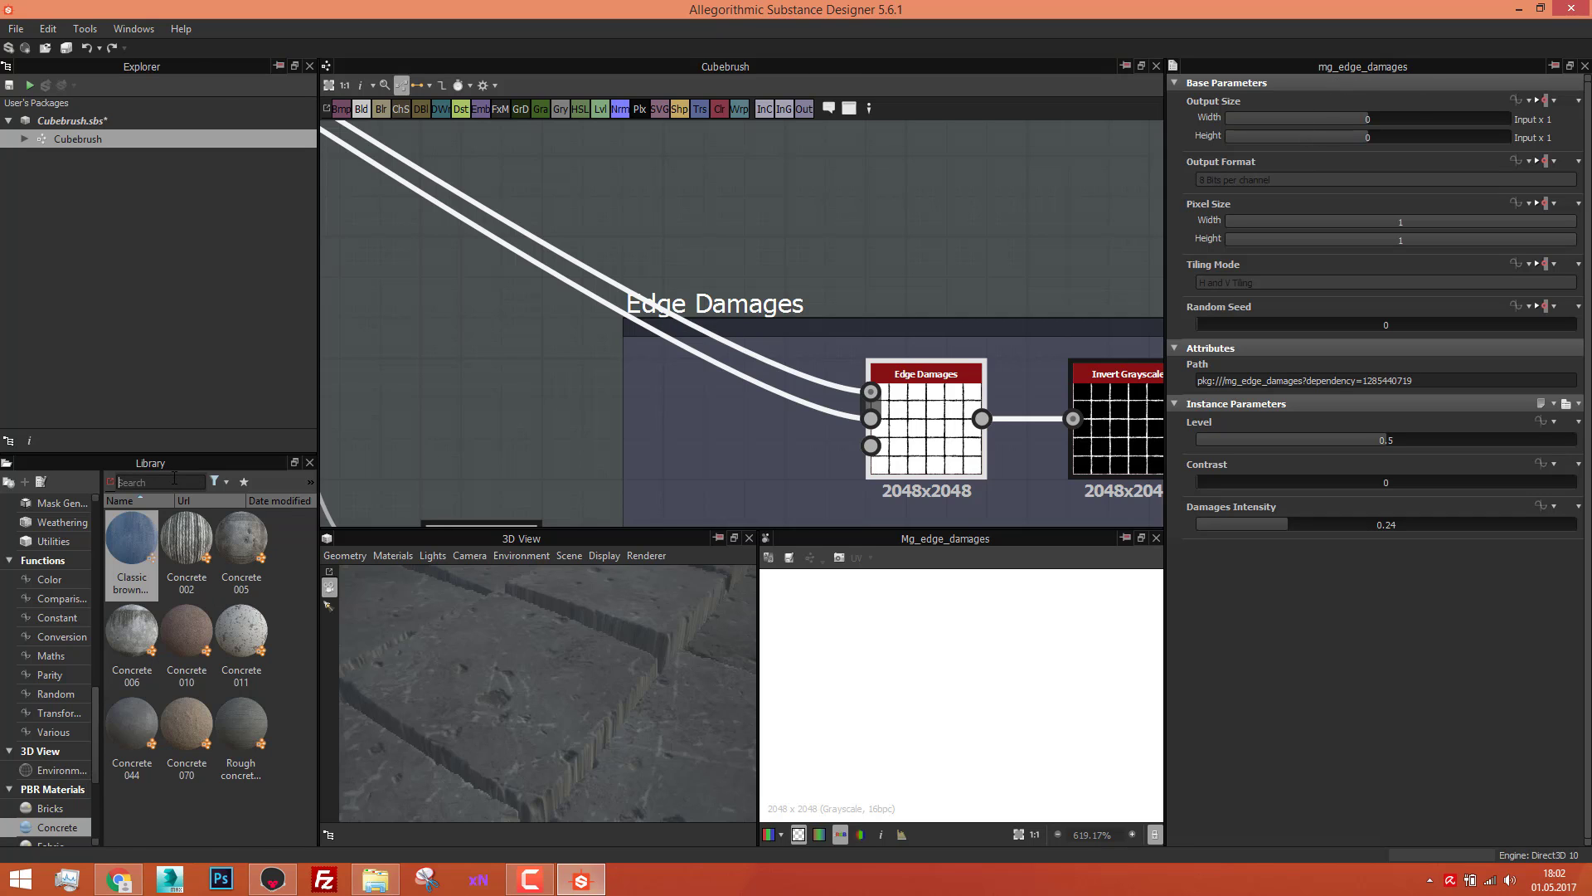
Step: Search the library for the Edge Damages node using "edge da"
{"action": "type", "text": "mg e"}
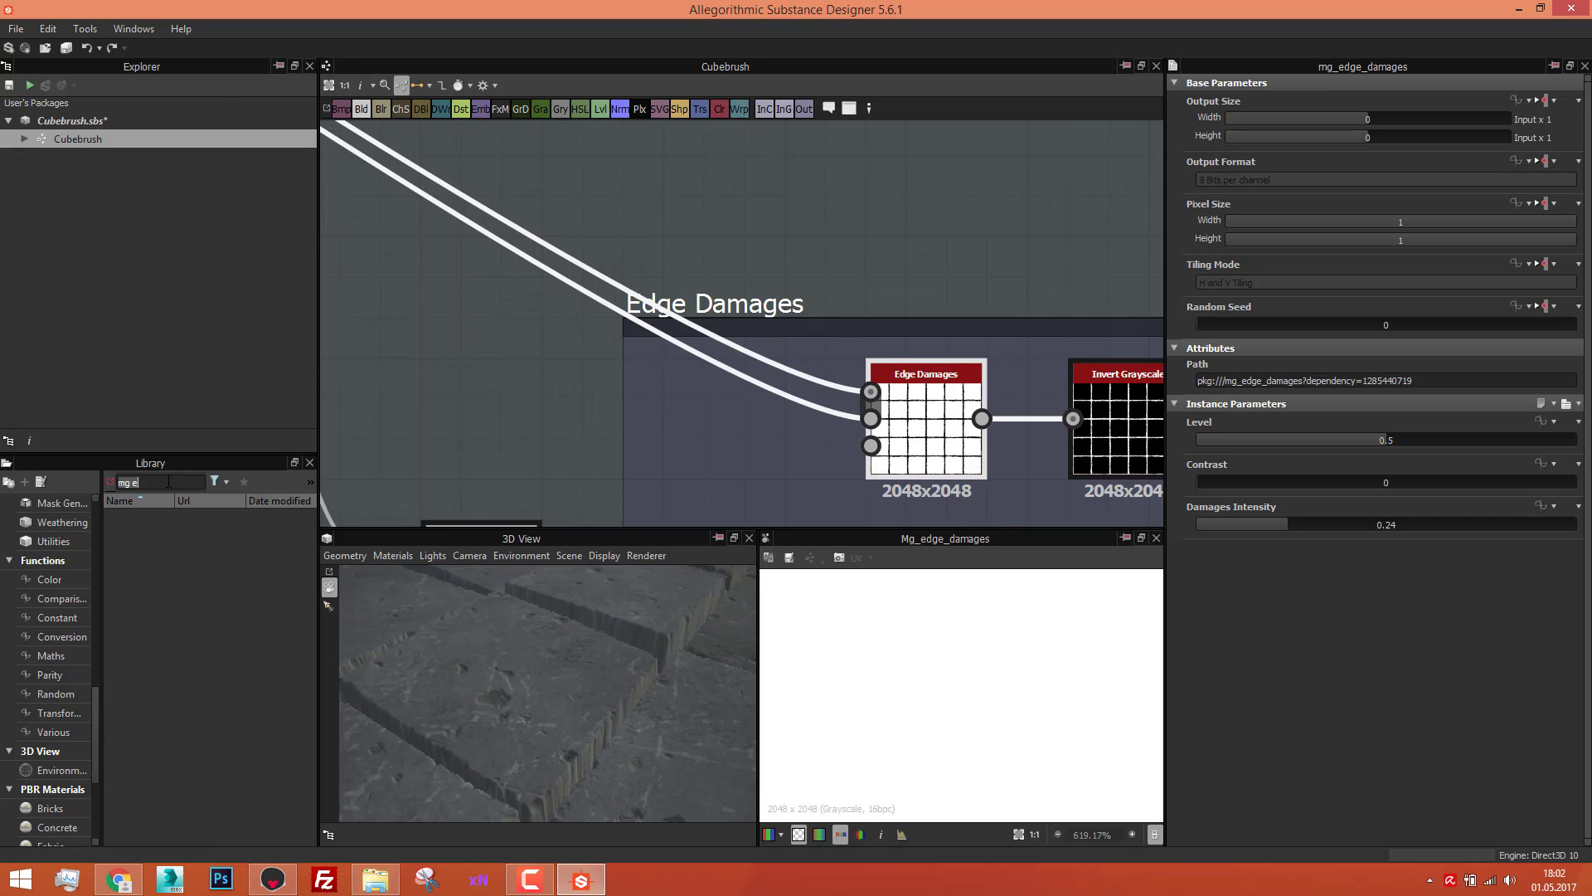
{"action": "key", "text": "BackSpace"}
{"action": "key", "text": "BackSpace"}
{"action": "key", "text": "BackSpace"}
{"action": "key", "text": "BackSpace"}
{"action": "type", "text": "edge da"}
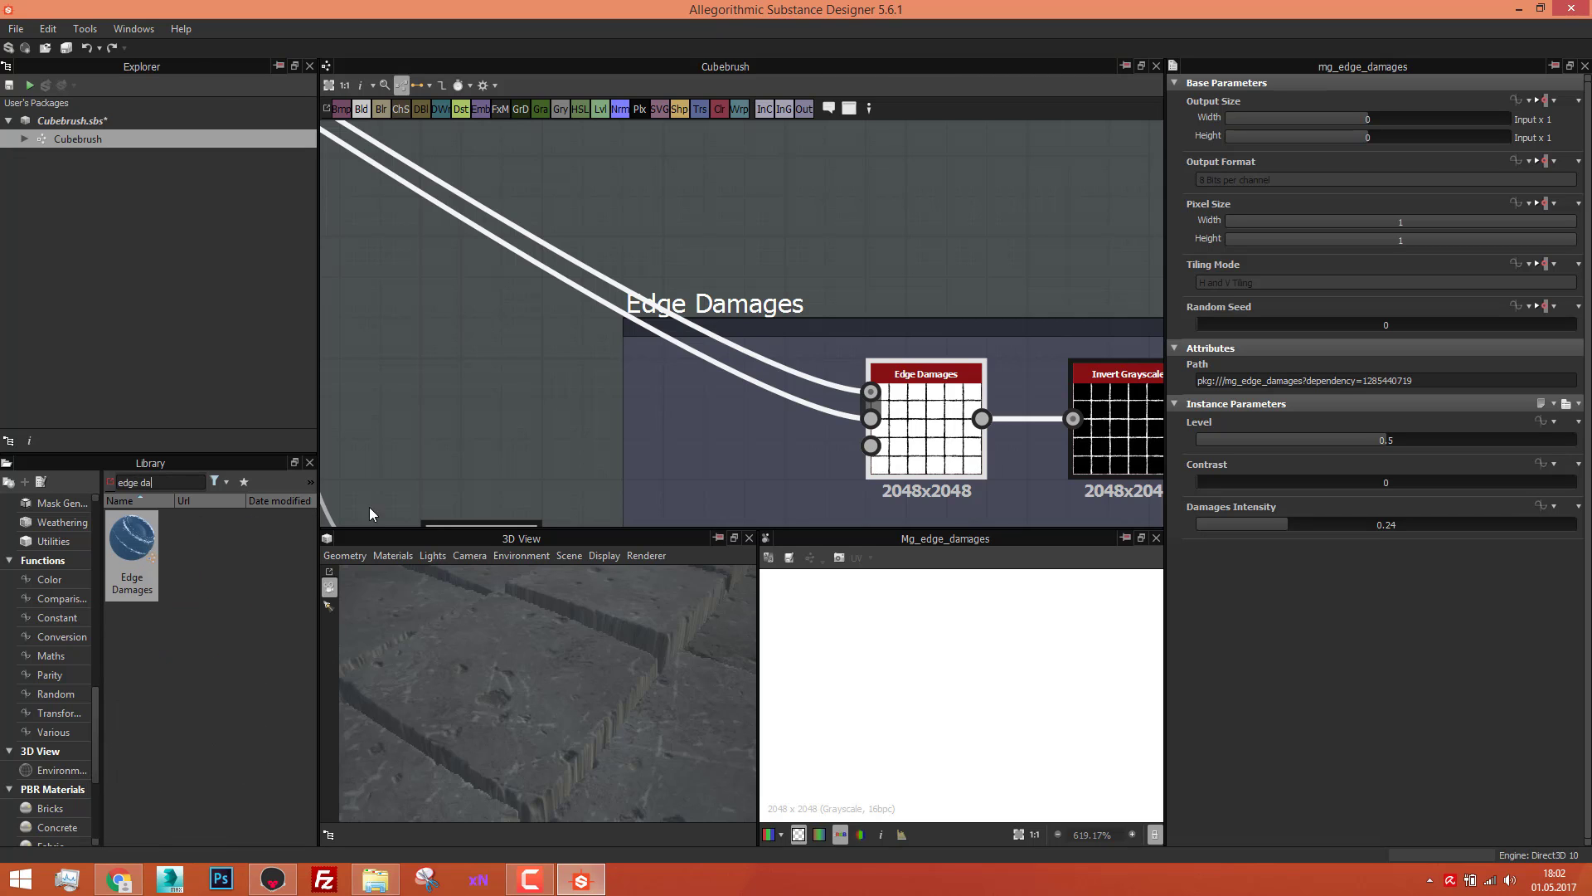
Step: Preview the Invert Grayscale node in Edge Damages and compare it with the output of the Edge Damages node
{"action": "middle_click_drag", "start_coordinate": [807, 426], "coordinate": [589, 391]}
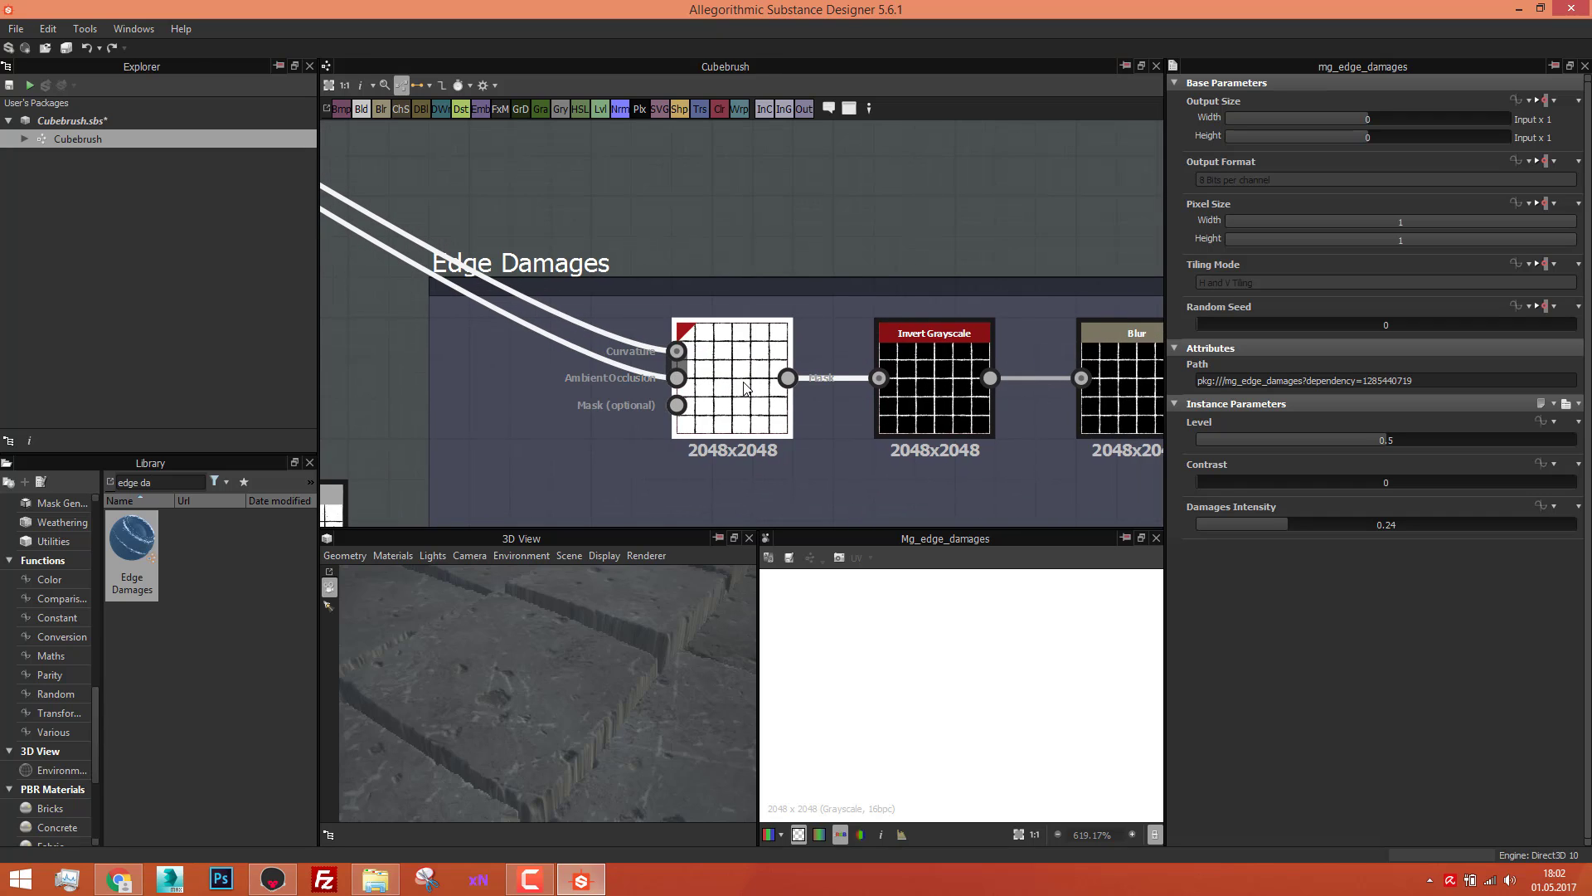
{"action": "double_click", "coordinate": [954, 387]}
{"action": "scroll", "coordinate": [934, 673], "scroll_direction": "down", "scroll_amount": 10}
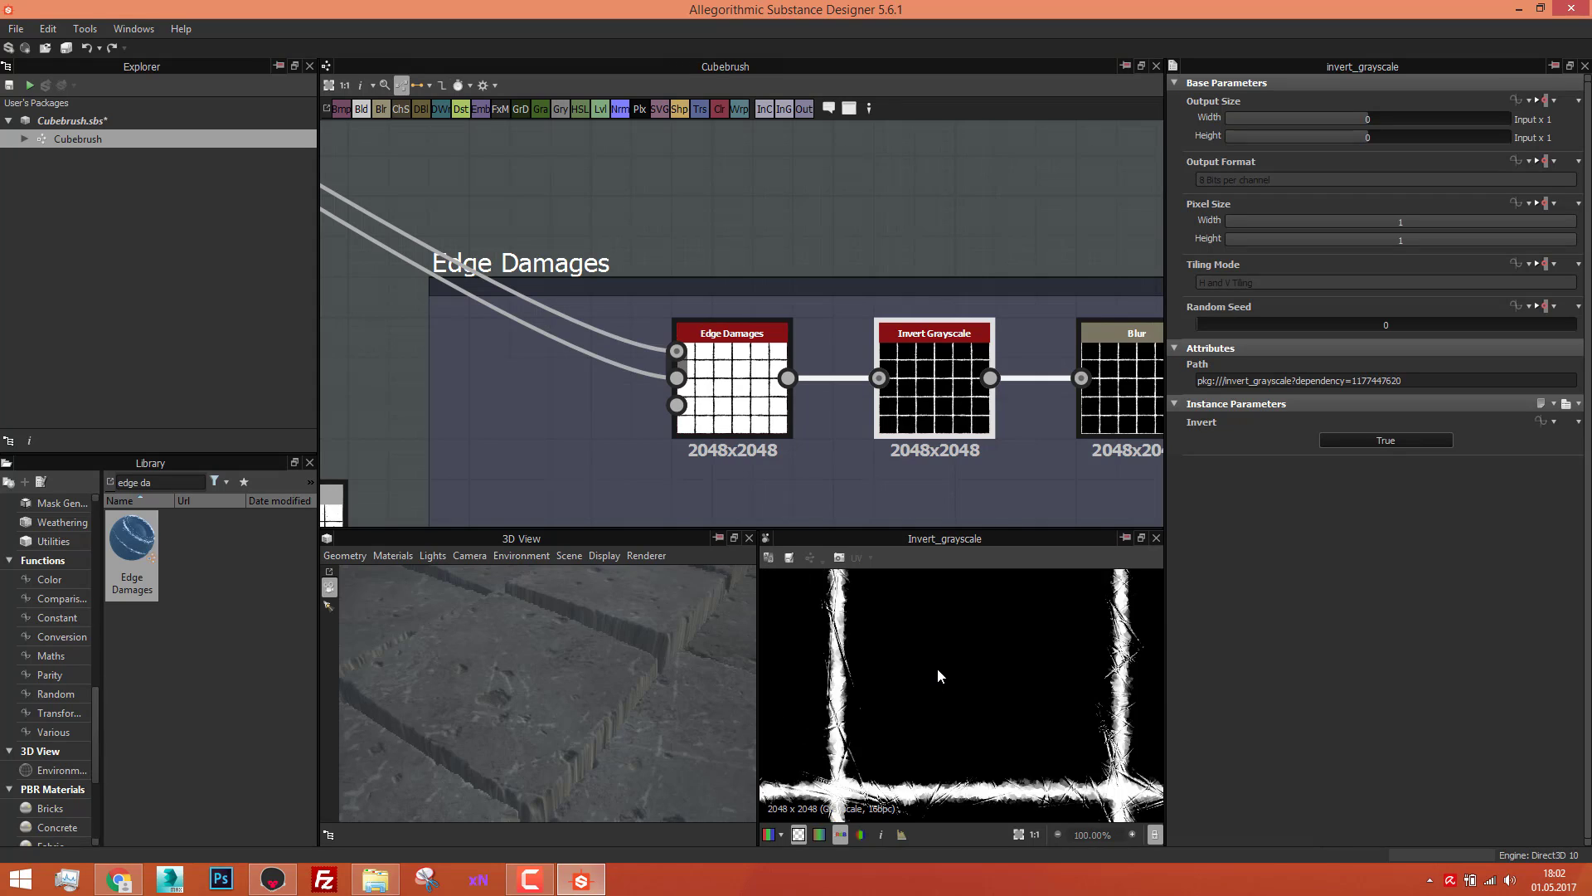
{"action": "scroll", "coordinate": [818, 723], "scroll_direction": "up", "scroll_amount": 3}
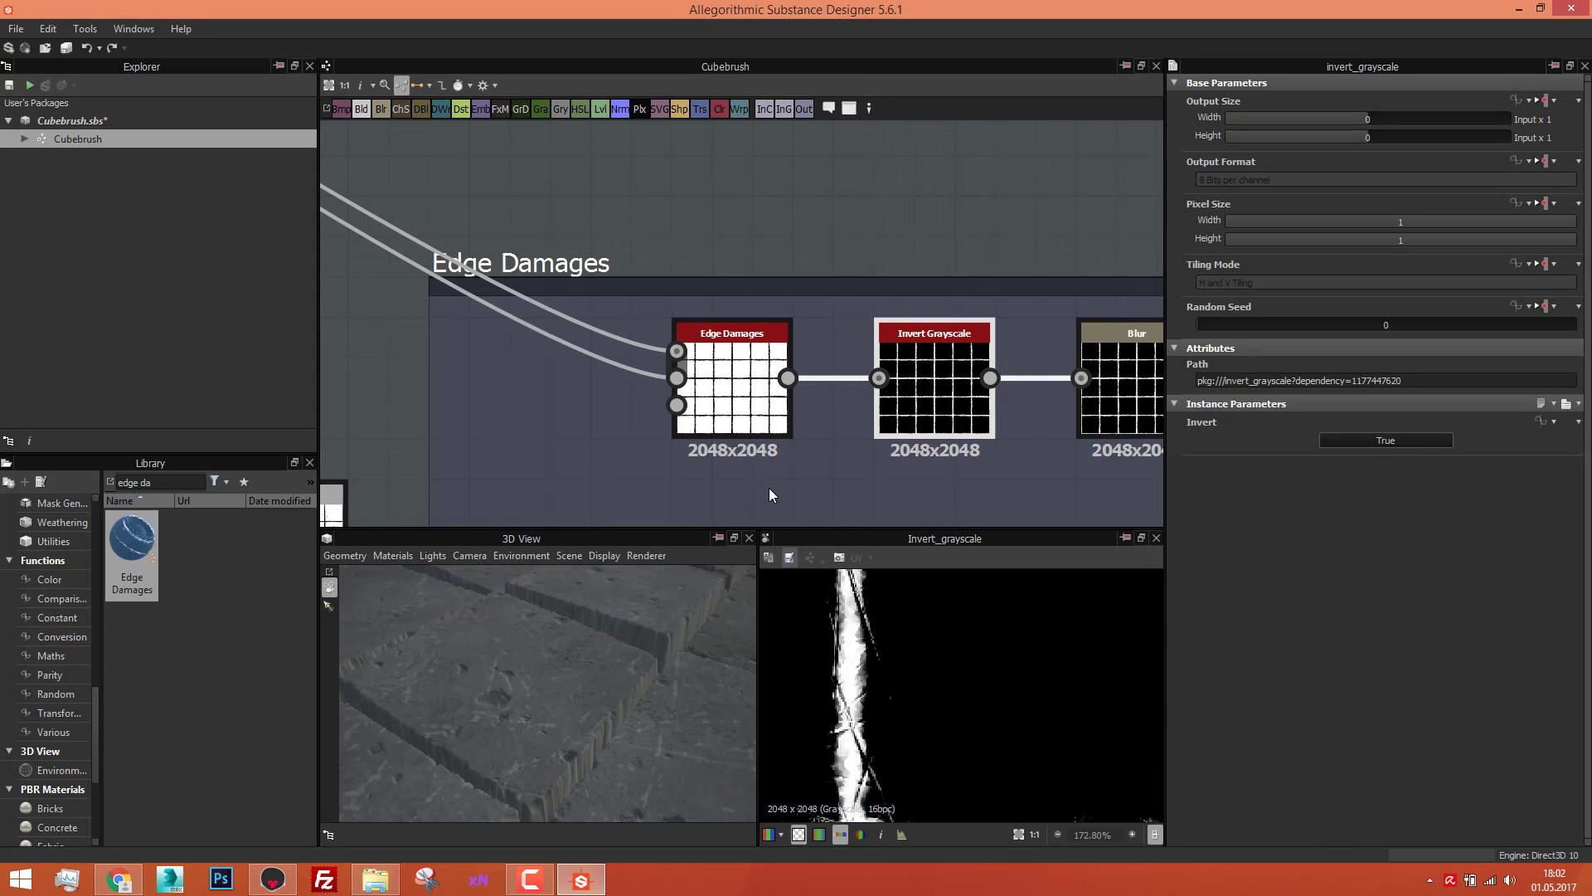
{"action": "double_click", "coordinate": [753, 433]}
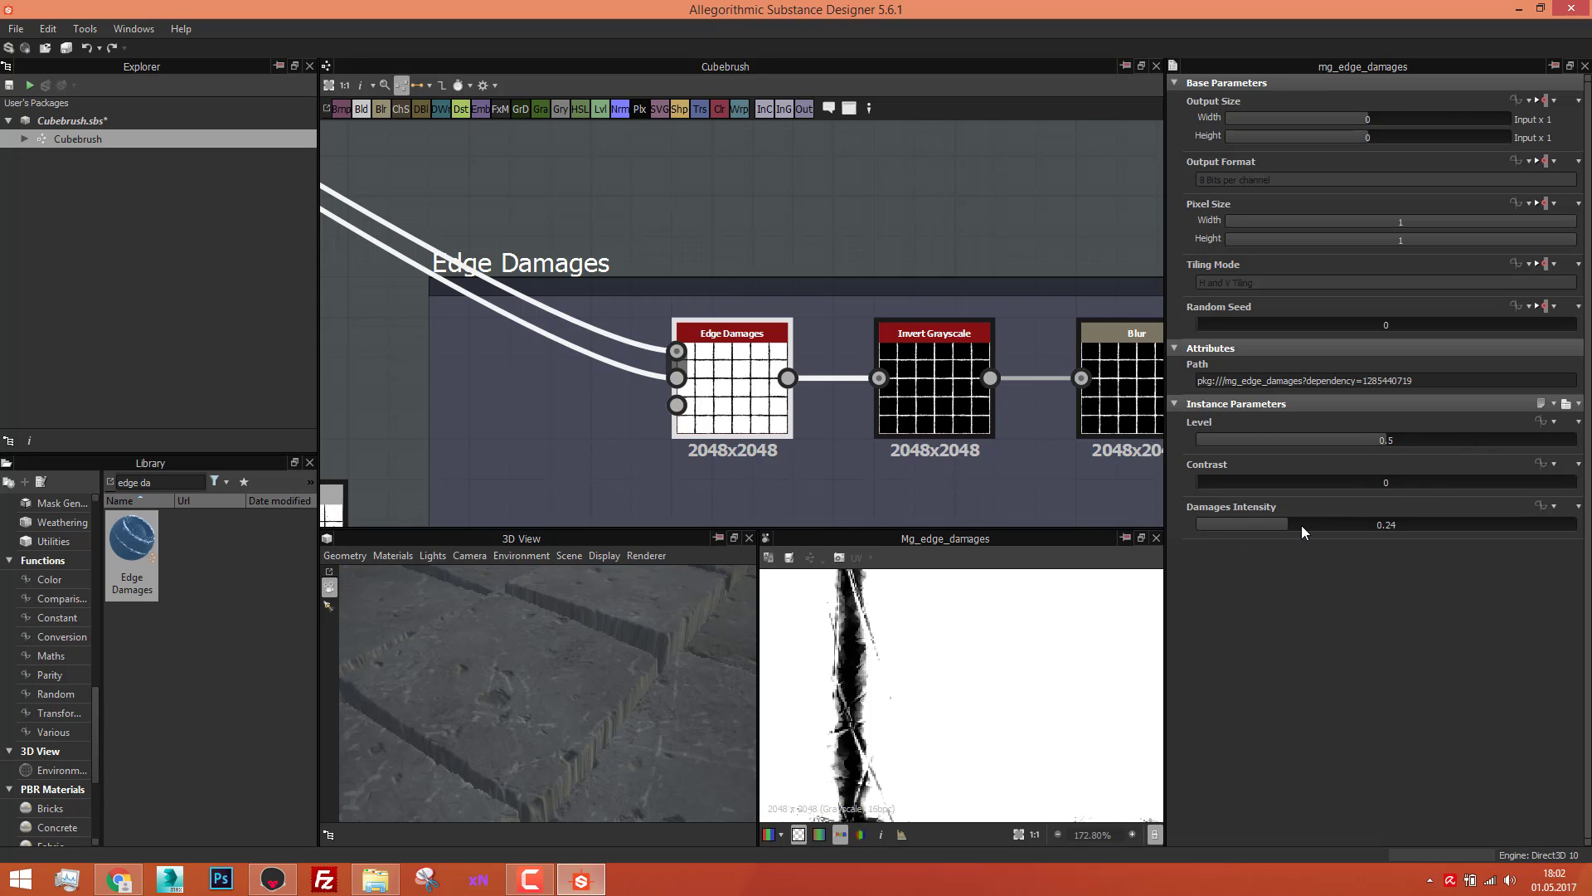
{"action": "double_click", "coordinate": [932, 396]}
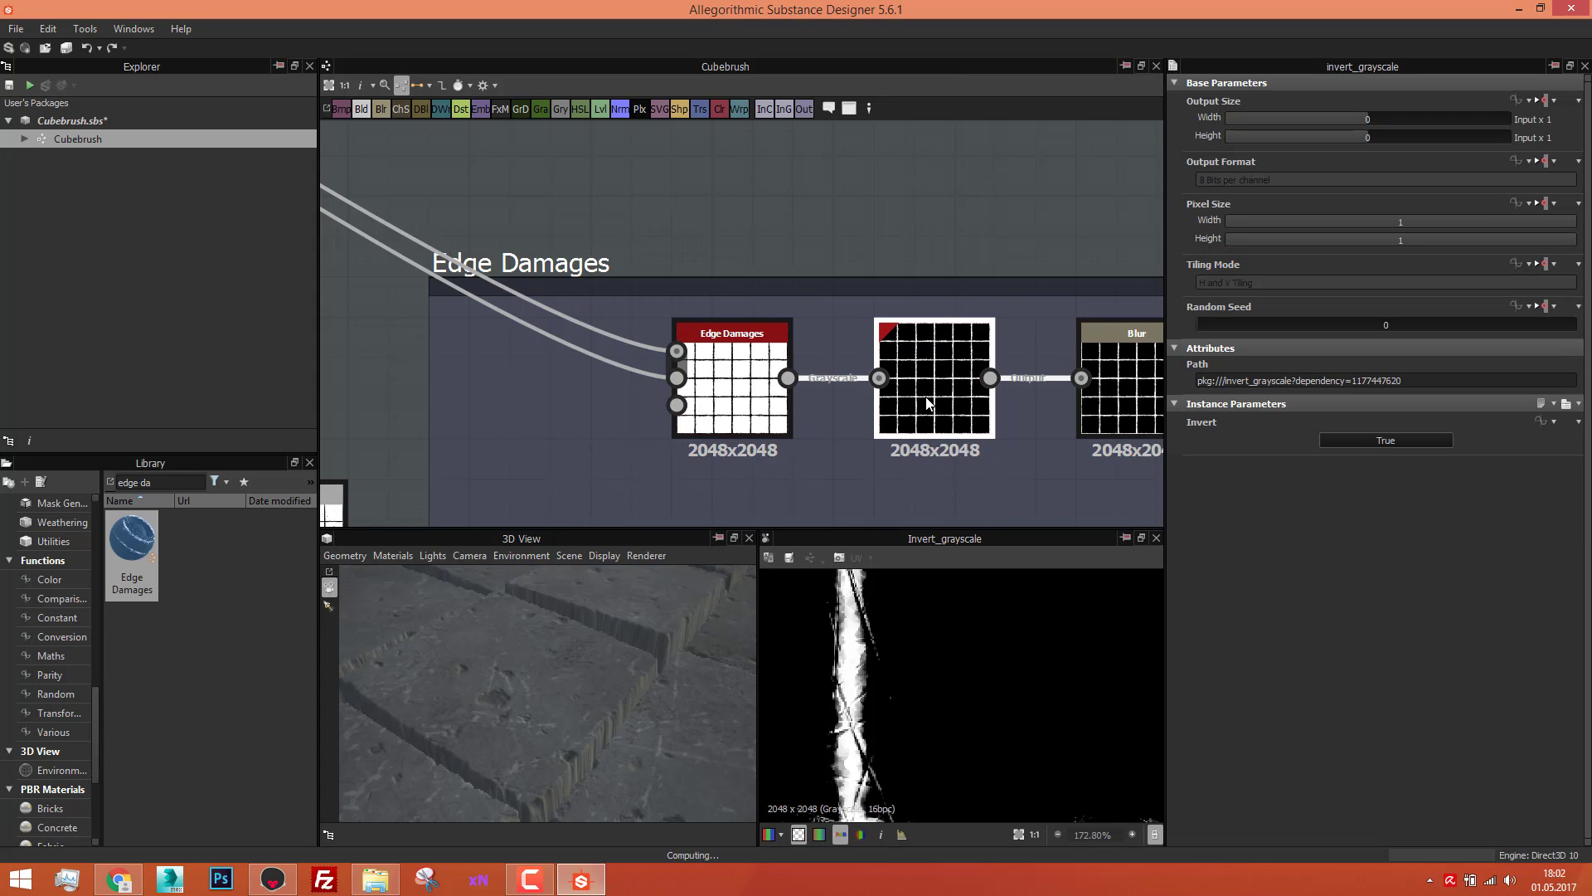
{"action": "middle_click_drag", "start_coordinate": [1072, 427], "coordinate": [910, 400]}
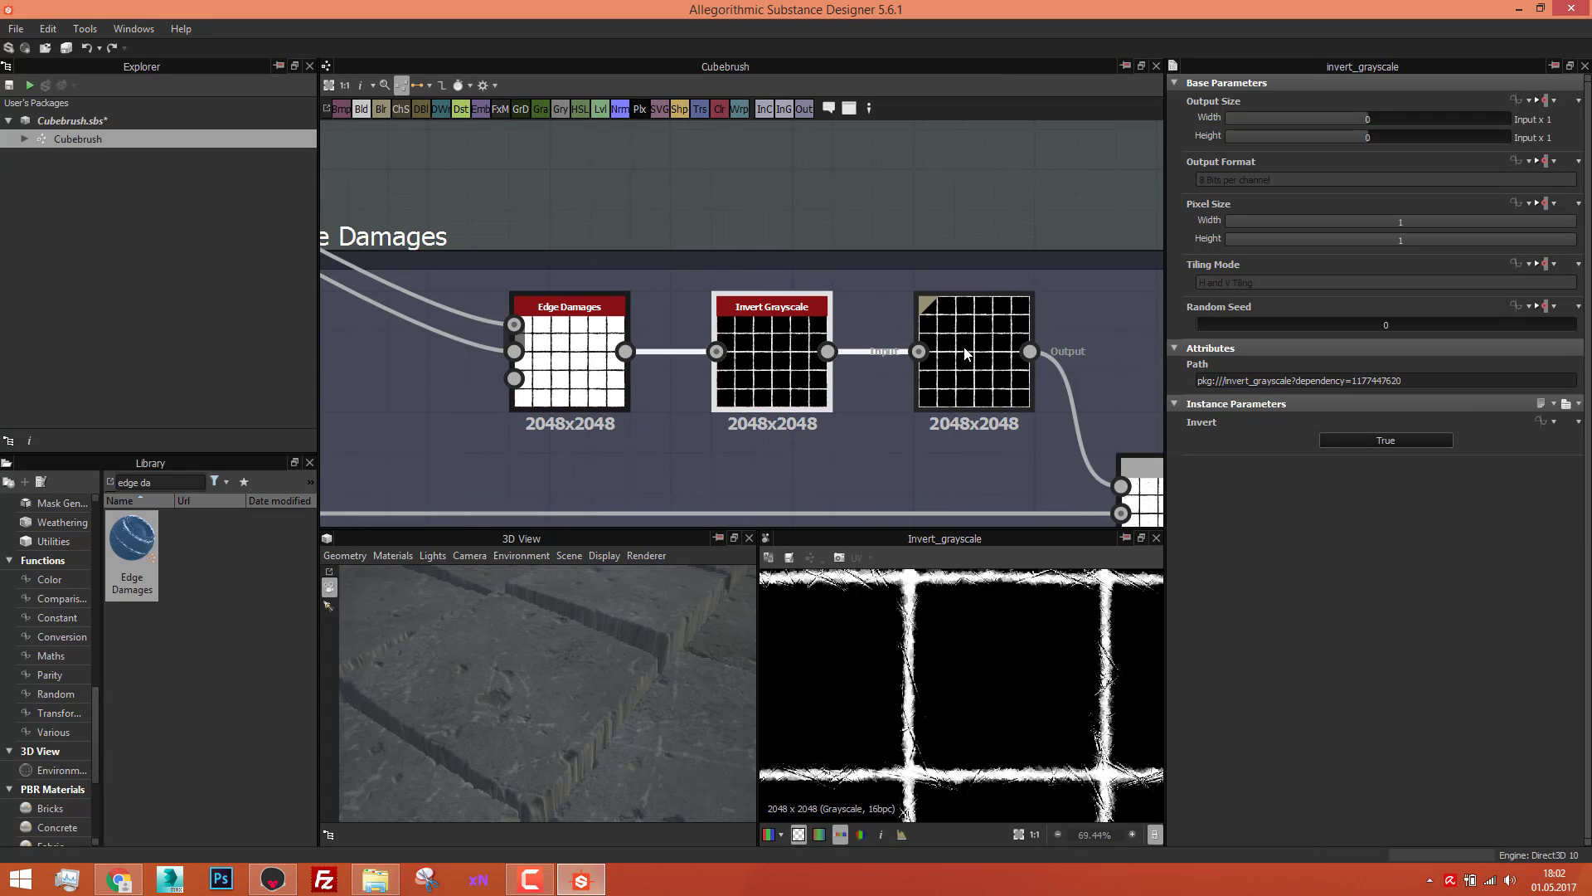
Step: Preview the Blur node in Edge Damages and the Blend node it feeds, examining the blend's opacity and mode
{"action": "left_click", "coordinate": [945, 390]}
{"action": "scroll", "coordinate": [1043, 471], "scroll_direction": "down", "scroll_amount": 4}
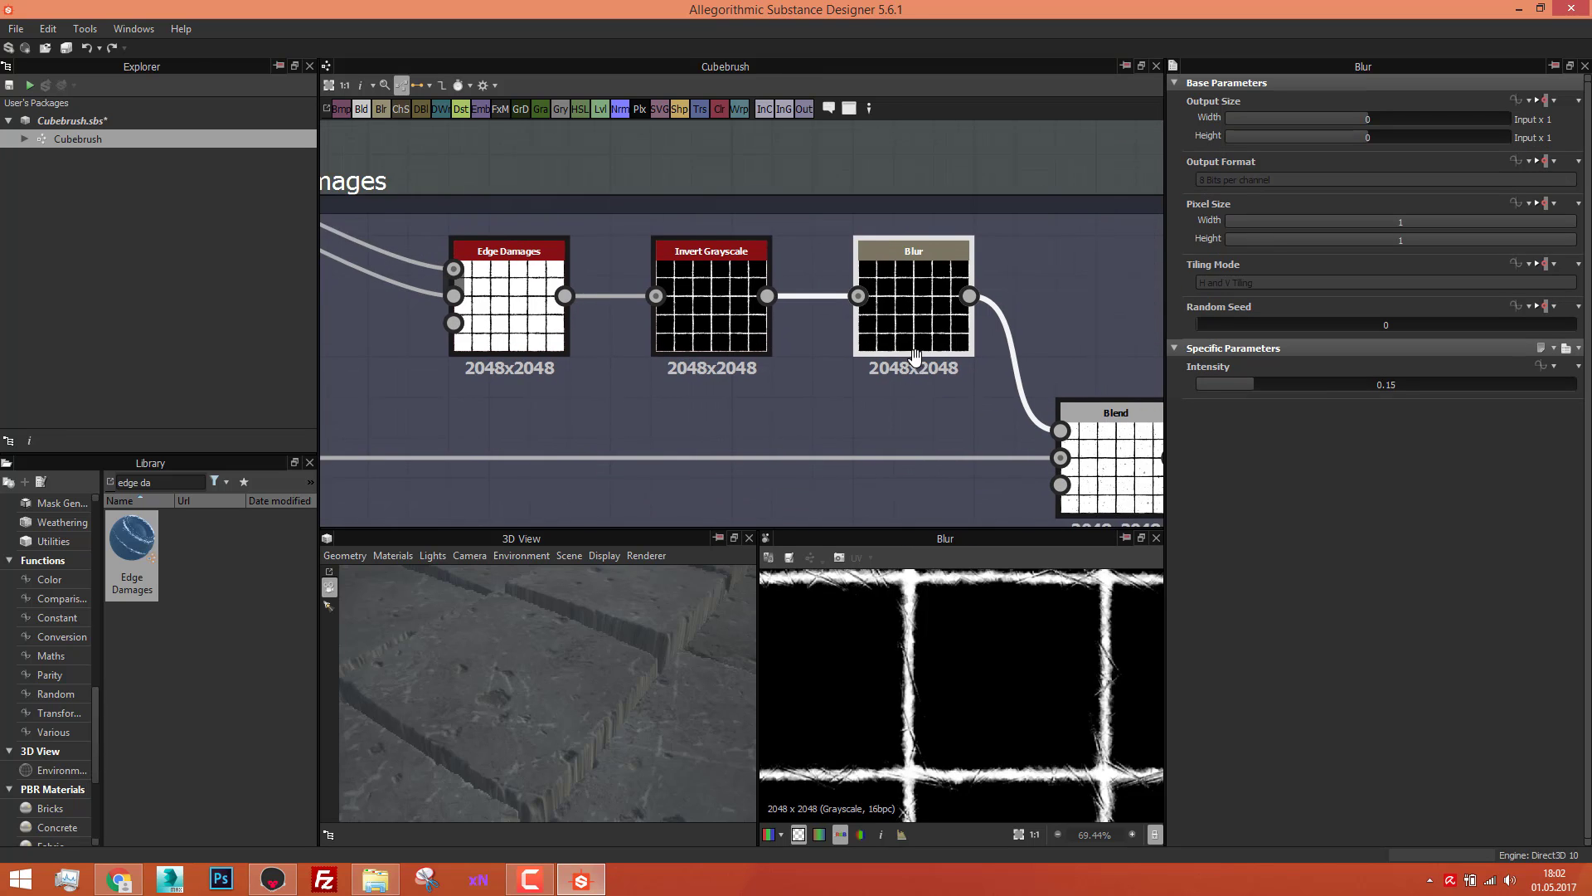
{"action": "left_click", "coordinate": [1051, 412]}
{"action": "scroll", "coordinate": [1052, 412], "scroll_direction": "down", "scroll_amount": 3}
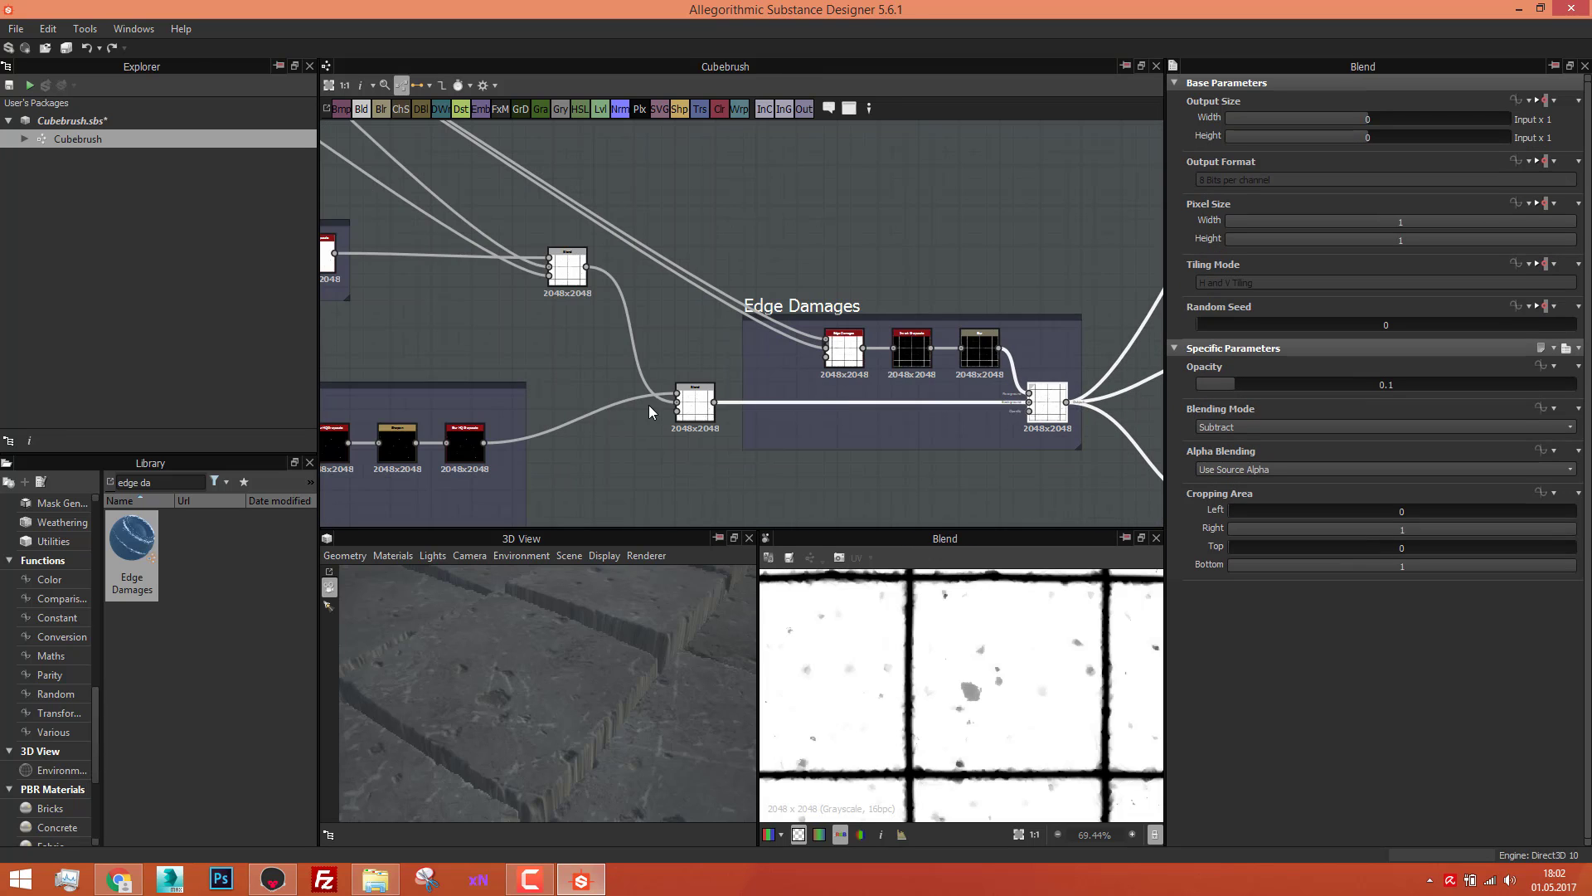
Step: Trace the Edge Damages Blend node's inputs back to the spots groups and its outputs to Normal Map and Ambient Occlusion
{"action": "middle_click_drag", "start_coordinate": [655, 409], "coordinate": [720, 395]}
{"action": "scroll", "coordinate": [768, 404], "scroll_direction": "up", "scroll_amount": 4}
{"action": "scroll", "coordinate": [769, 405], "scroll_direction": "down", "scroll_amount": 4}
{"action": "scroll", "coordinate": [767, 405], "scroll_direction": "down", "scroll_amount": 2}
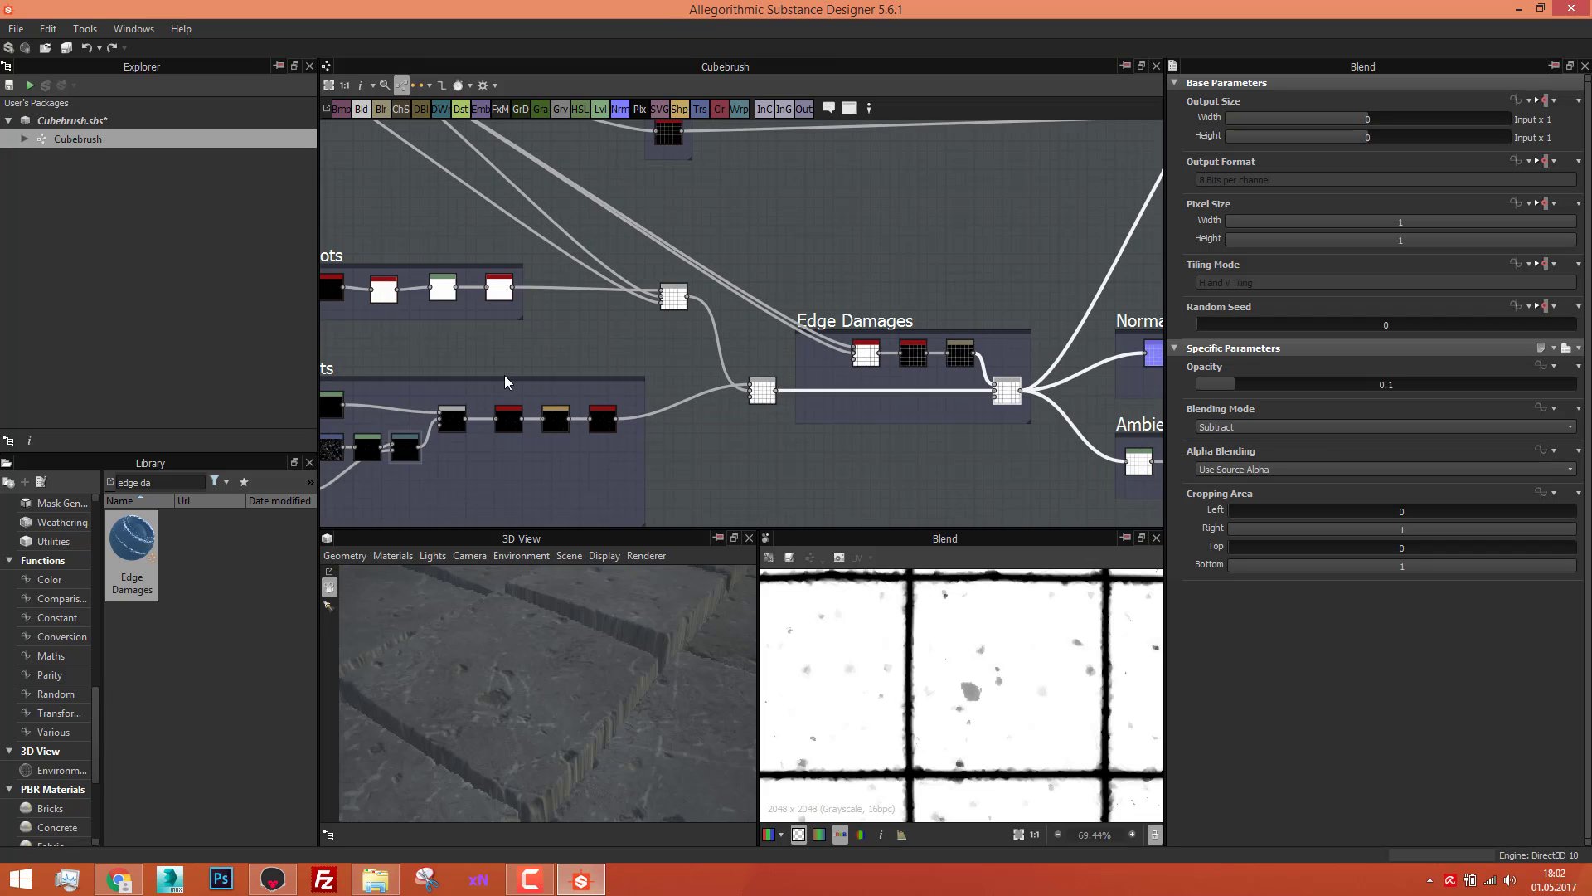
{"action": "middle_click_drag", "start_coordinate": [552, 373], "coordinate": [641, 374]}
{"action": "middle_click_drag", "start_coordinate": [1108, 415], "coordinate": [779, 365]}
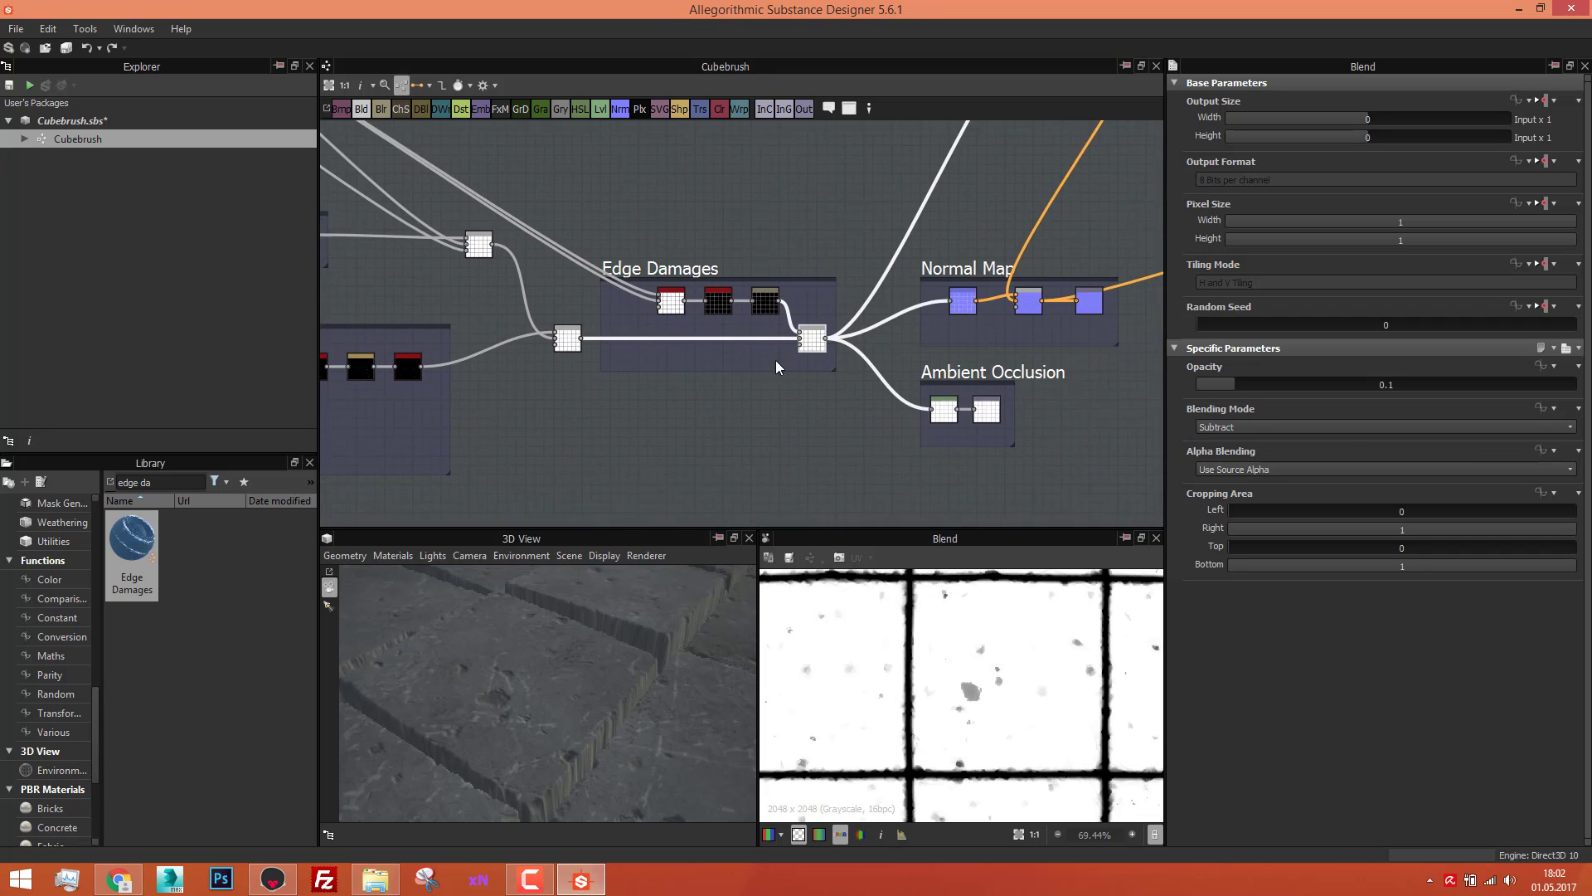
{"action": "scroll", "coordinate": [802, 354], "scroll_direction": "up", "scroll_amount": 4}
Step: Try the Edge Damages Blend node's opacity at 0, 0.39 and 0.98, comparing the stone edges in both previews
{"action": "left_click_drag", "start_coordinate": [554, 625], "coordinate": [441, 575]}
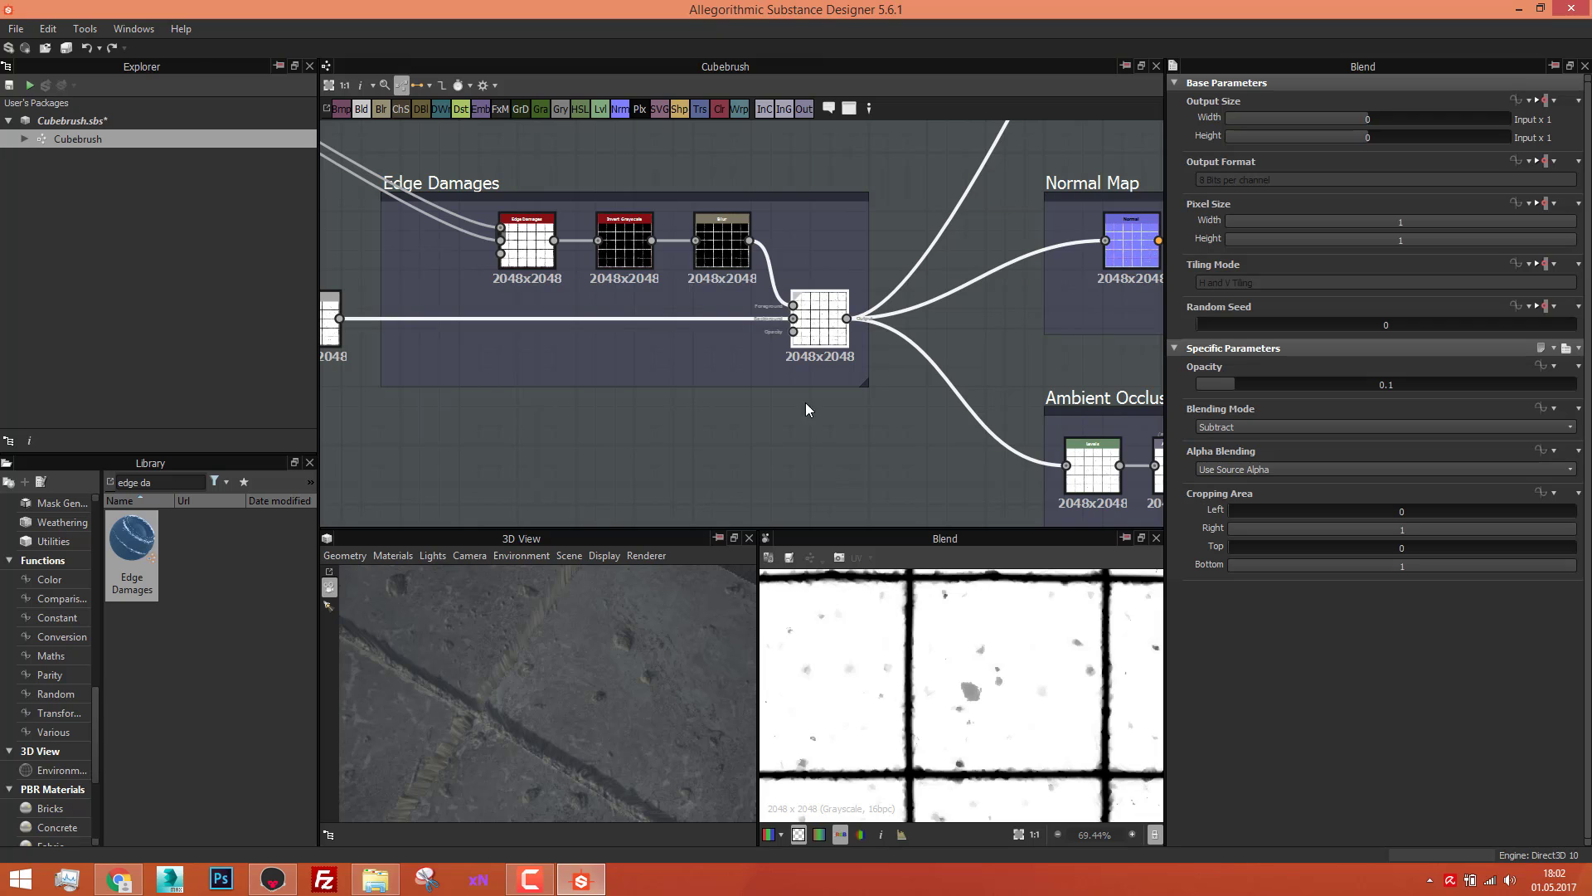
{"action": "left_click_drag", "start_coordinate": [581, 680], "coordinate": [713, 663]}
{"action": "left_click_drag", "start_coordinate": [1233, 383], "coordinate": [1195, 384]}
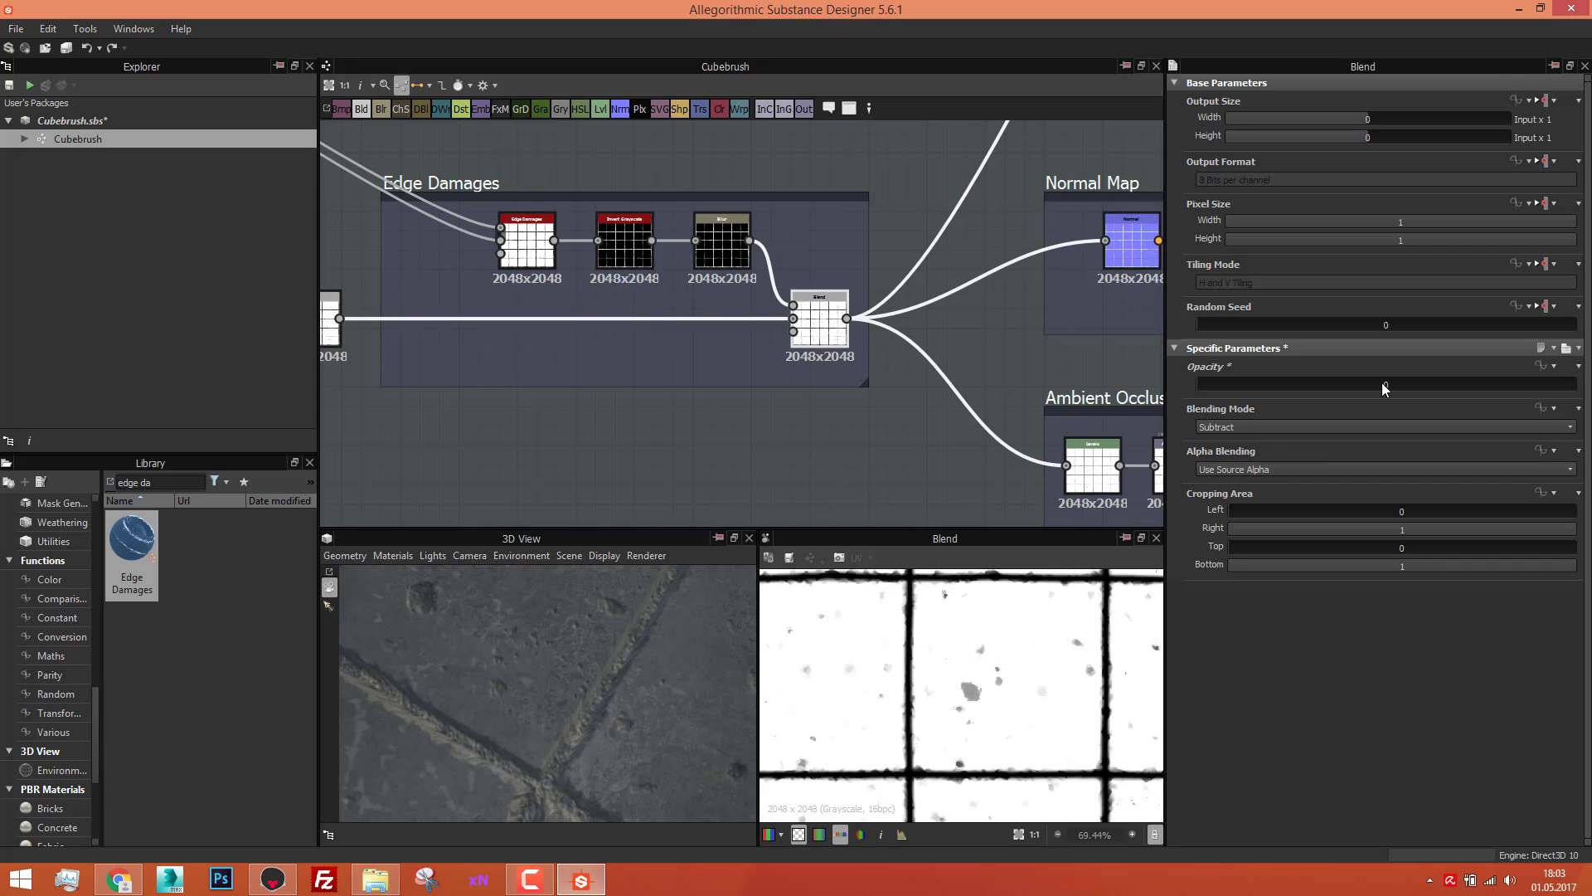
{"action": "scroll", "coordinate": [940, 668], "scroll_direction": "up", "scroll_amount": 6}
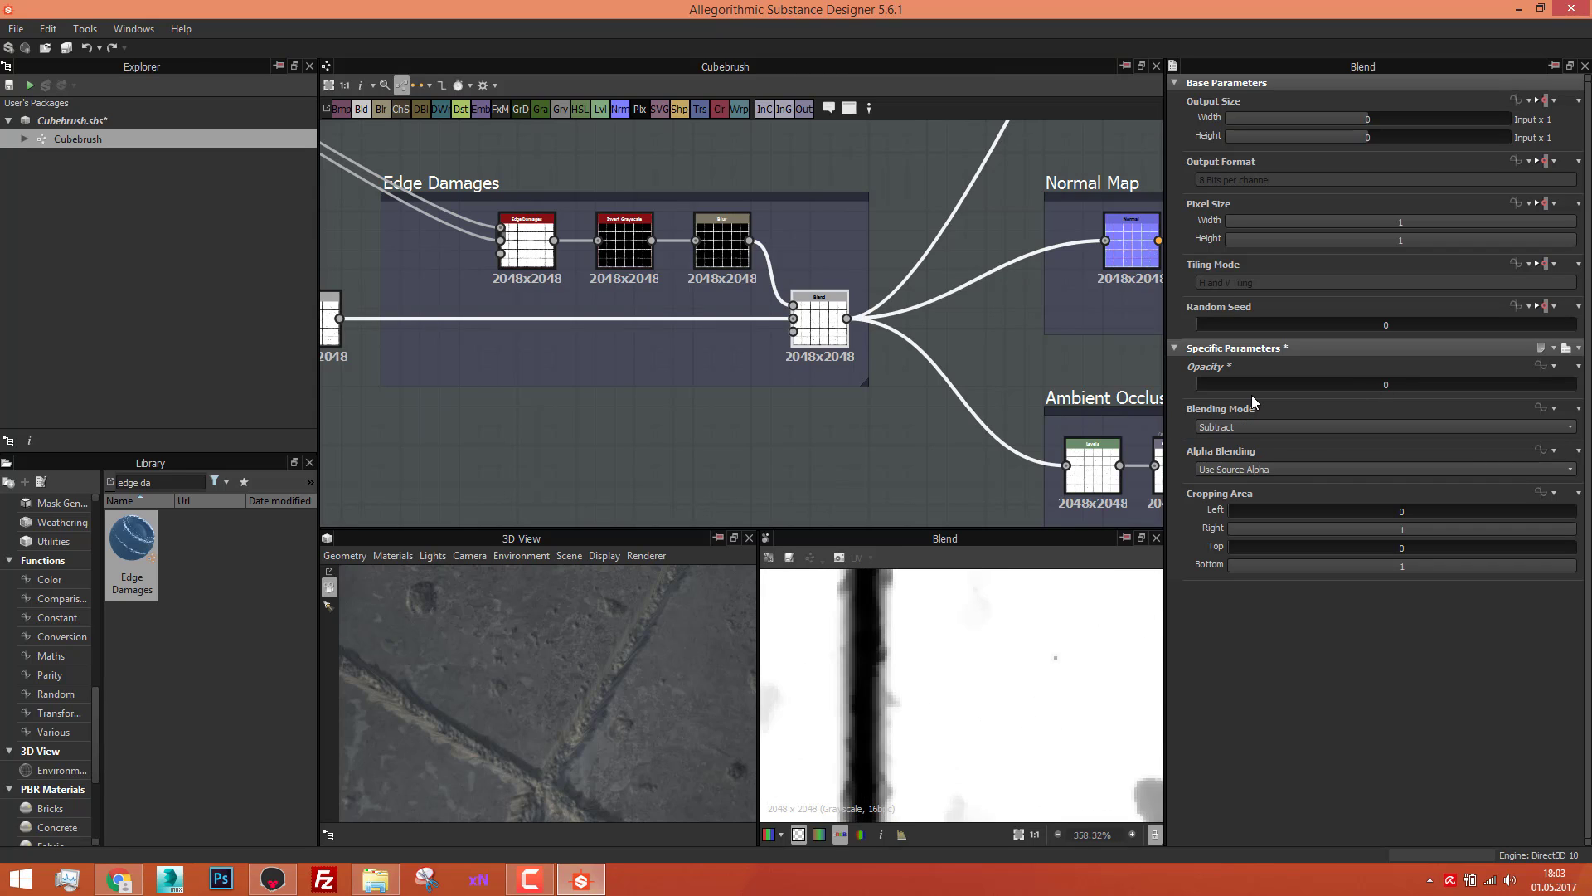
{"action": "left_click_drag", "start_coordinate": [1200, 383], "coordinate": [1339, 389]}
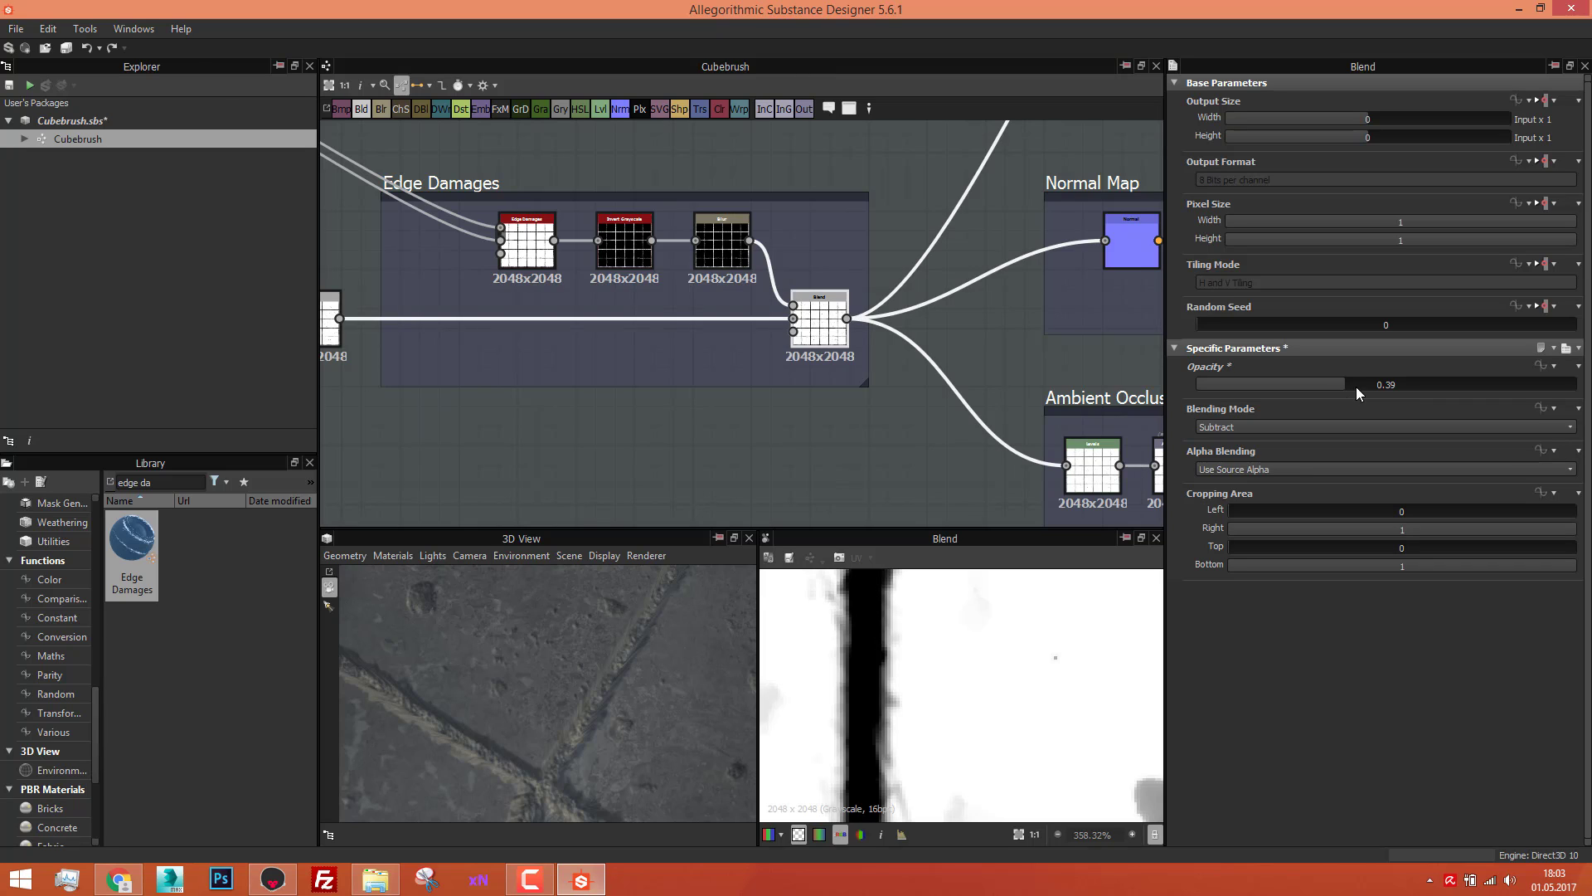
{"action": "left_click_drag", "start_coordinate": [1387, 388], "coordinate": [1570, 397]}
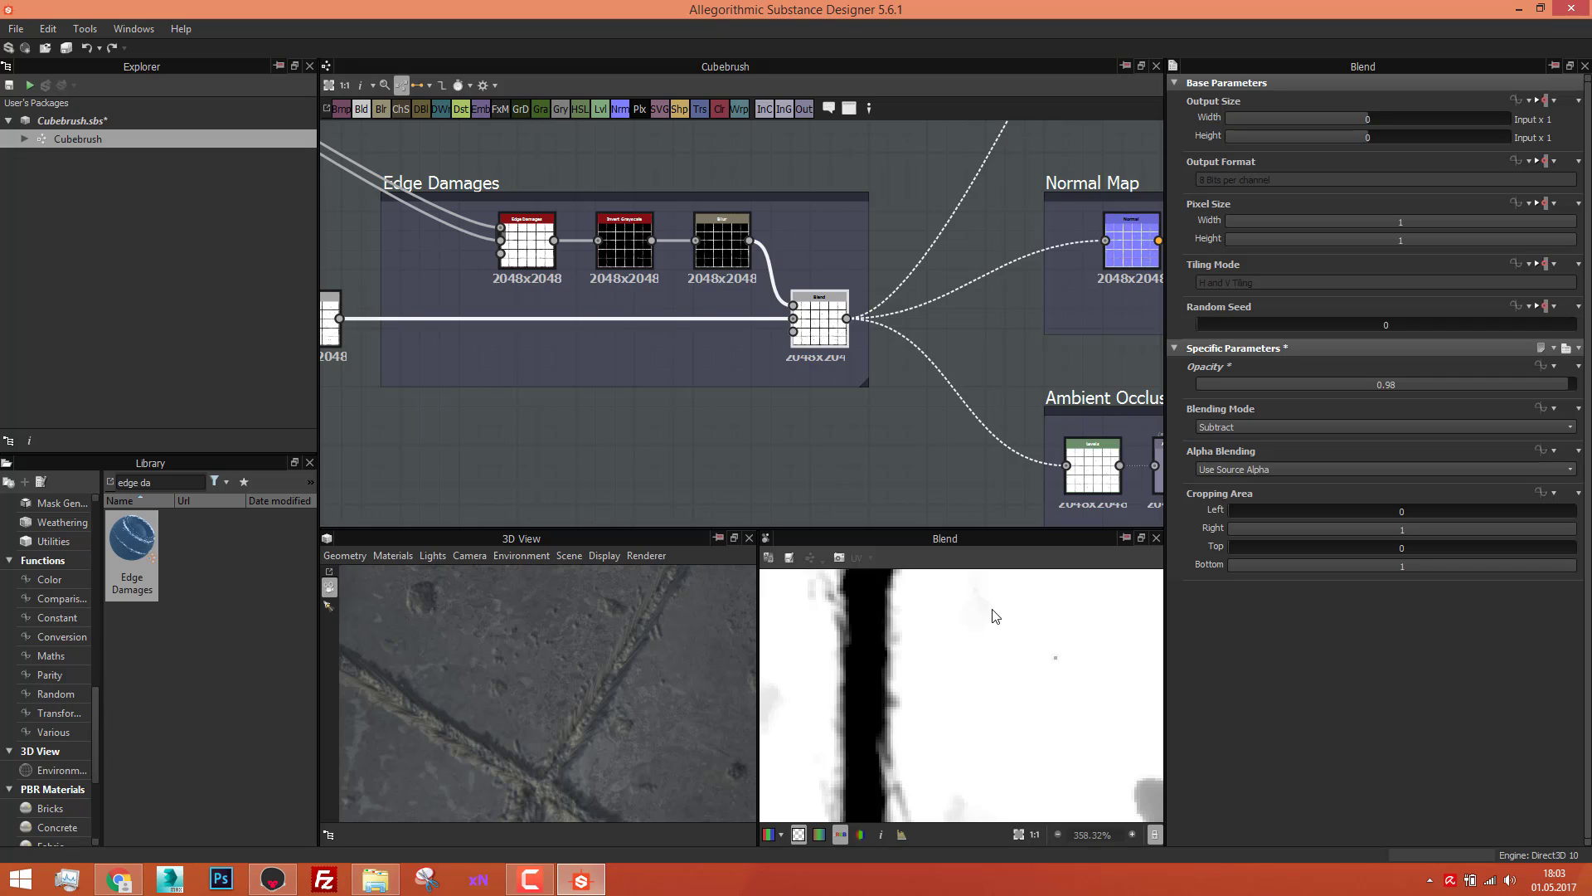
{"action": "scroll", "coordinate": [901, 661], "scroll_direction": "down", "scroll_amount": 3}
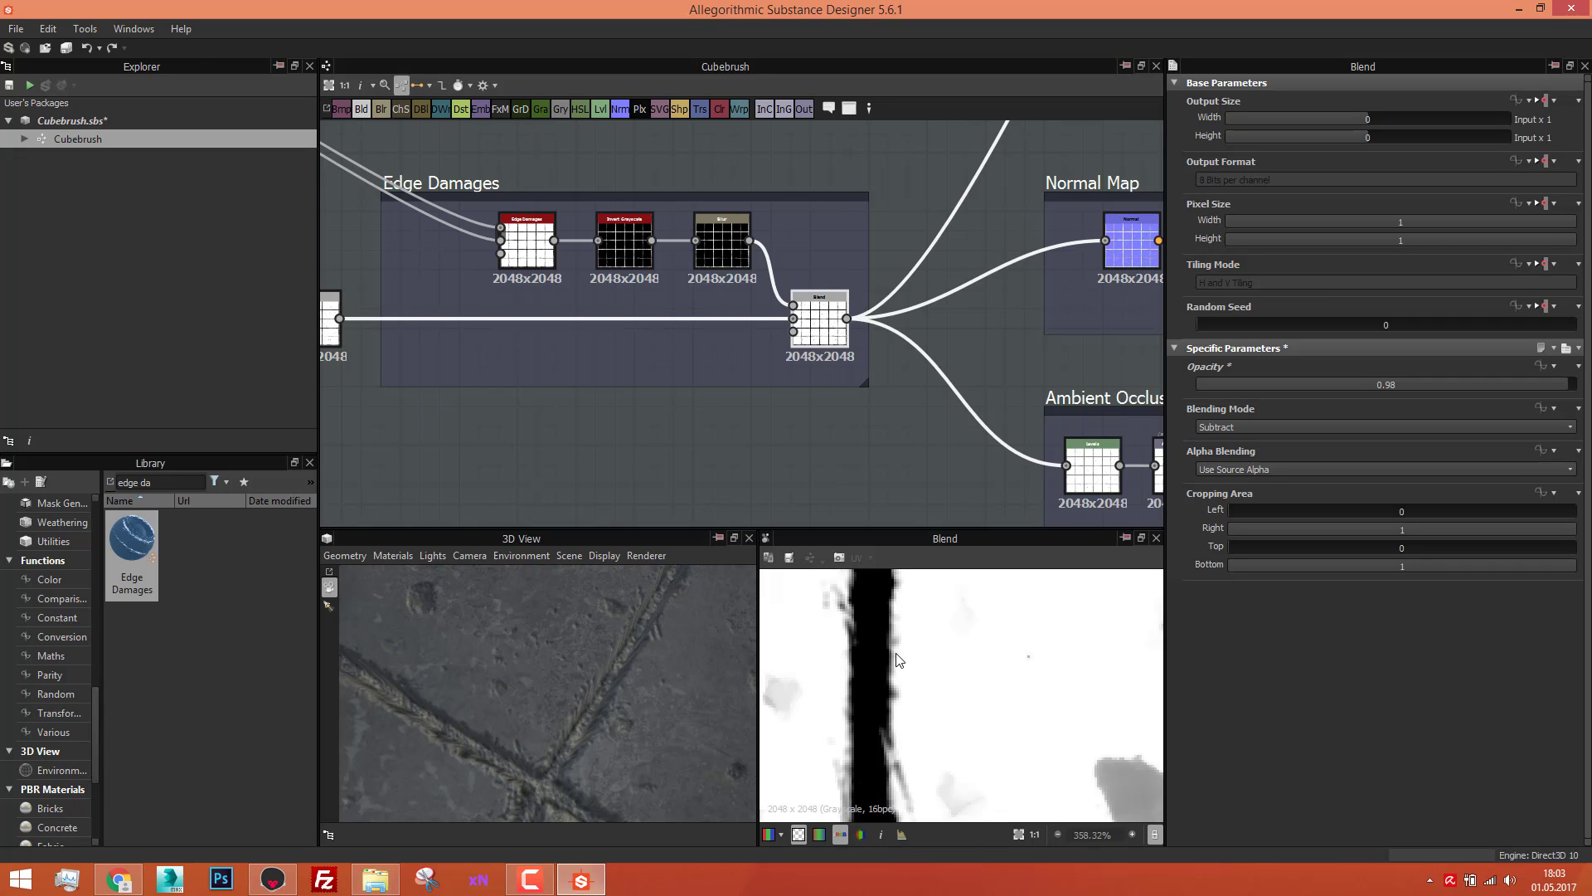
{"action": "left_click_drag", "start_coordinate": [622, 705], "coordinate": [507, 752]}
{"action": "scroll", "coordinate": [493, 727], "scroll_direction": "up", "scroll_amount": 3}
Step: Undo the opacity changes on the Edge Damages Blend node
{"action": "key", "text": "ctrl+z"}
{"action": "key", "text": "ctrl+z"}
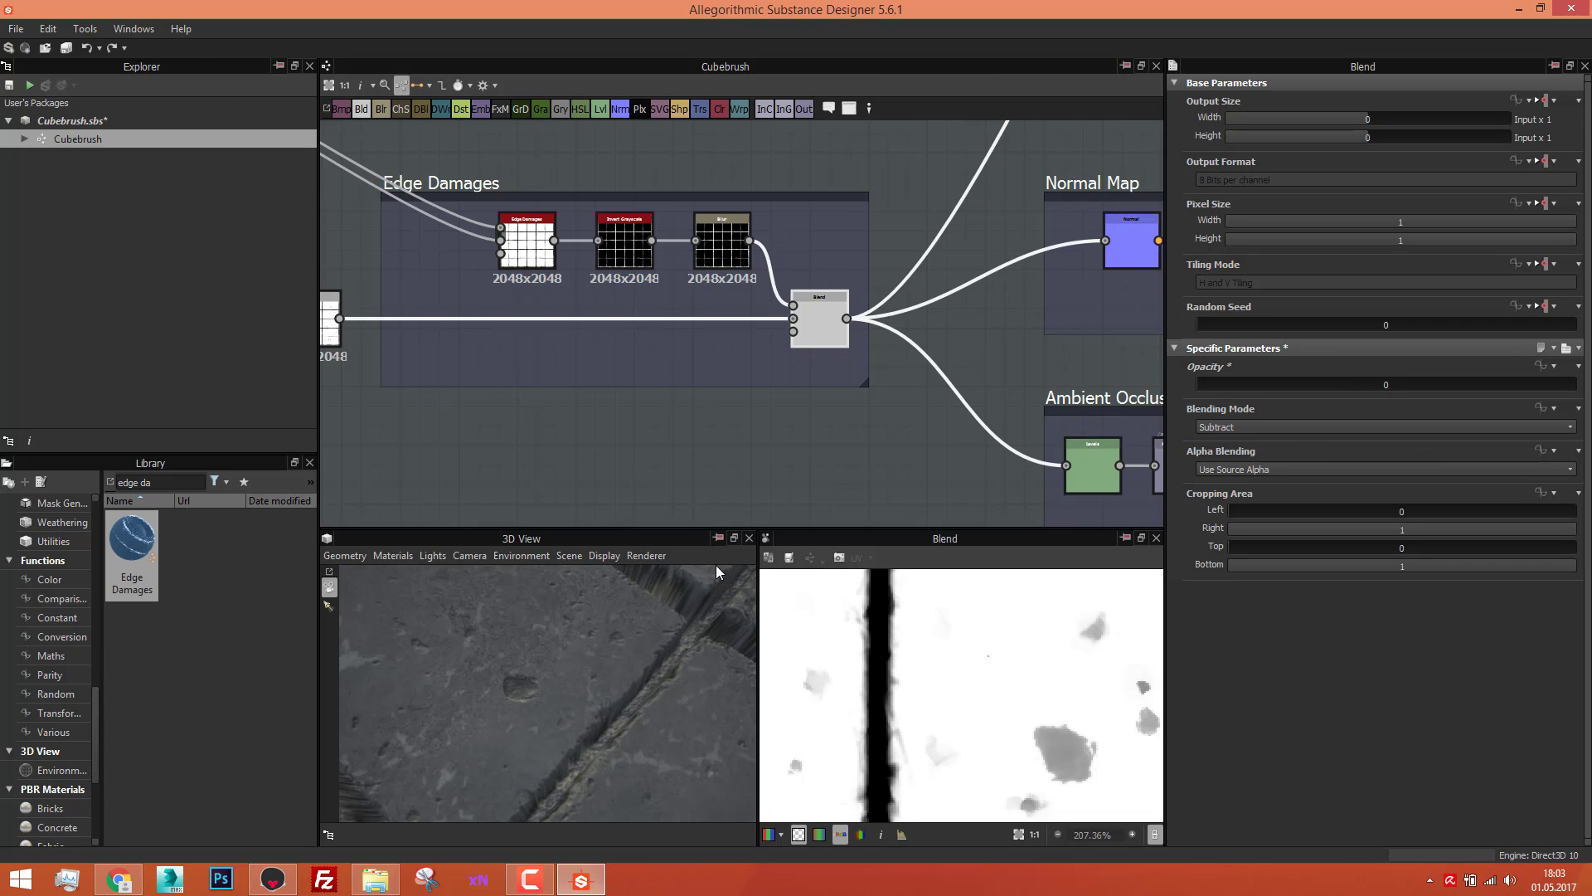
{"action": "key", "text": "ctrl+z"}
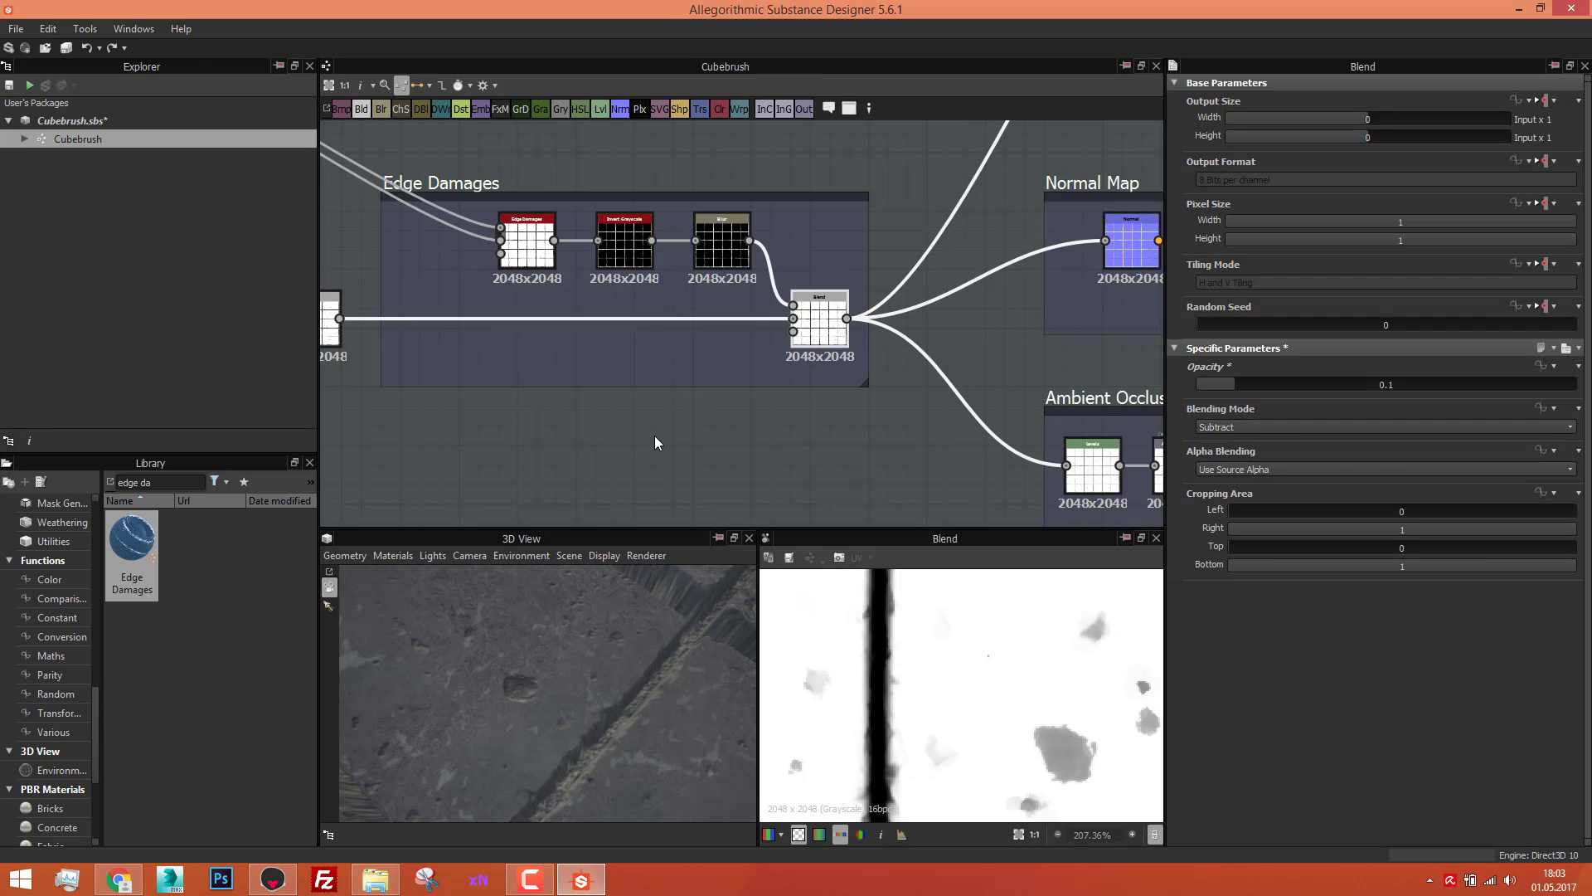
Step: Preview the Levels node in the Ambient Occlusion frame and examine its histogram
{"action": "scroll", "coordinate": [735, 369], "scroll_direction": "down", "scroll_amount": 3}
{"action": "middle_click_drag", "start_coordinate": [742, 379], "coordinate": [658, 390]}
{"action": "scroll", "coordinate": [819, 358], "scroll_direction": "up", "scroll_amount": 1}
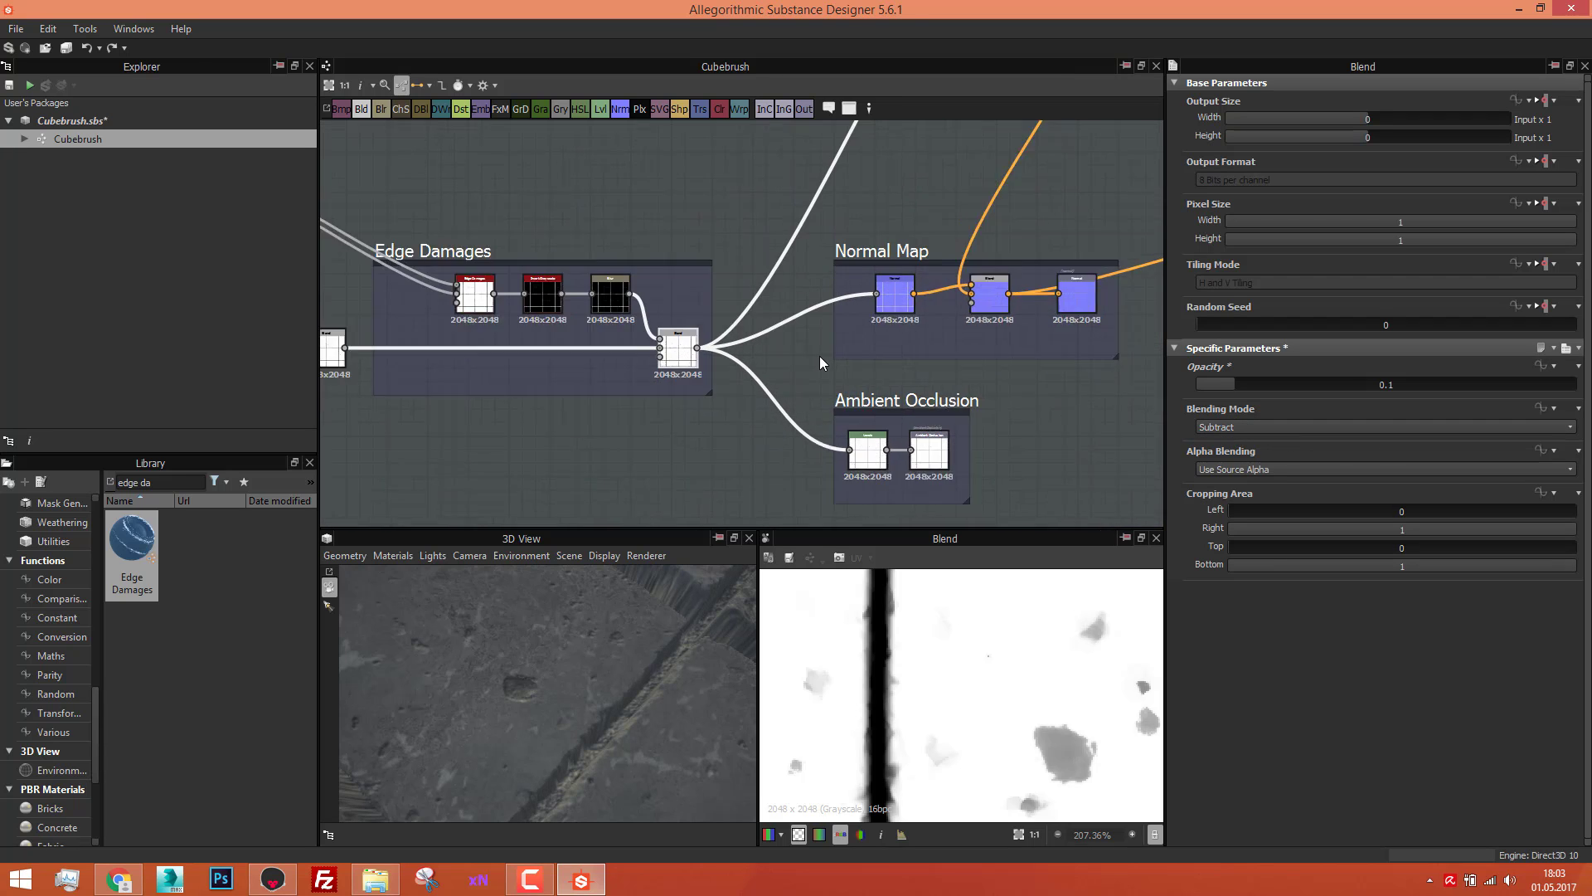
{"action": "scroll", "coordinate": [818, 359], "scroll_direction": "down", "scroll_amount": 3}
{"action": "scroll", "coordinate": [862, 398], "scroll_direction": "up", "scroll_amount": 3}
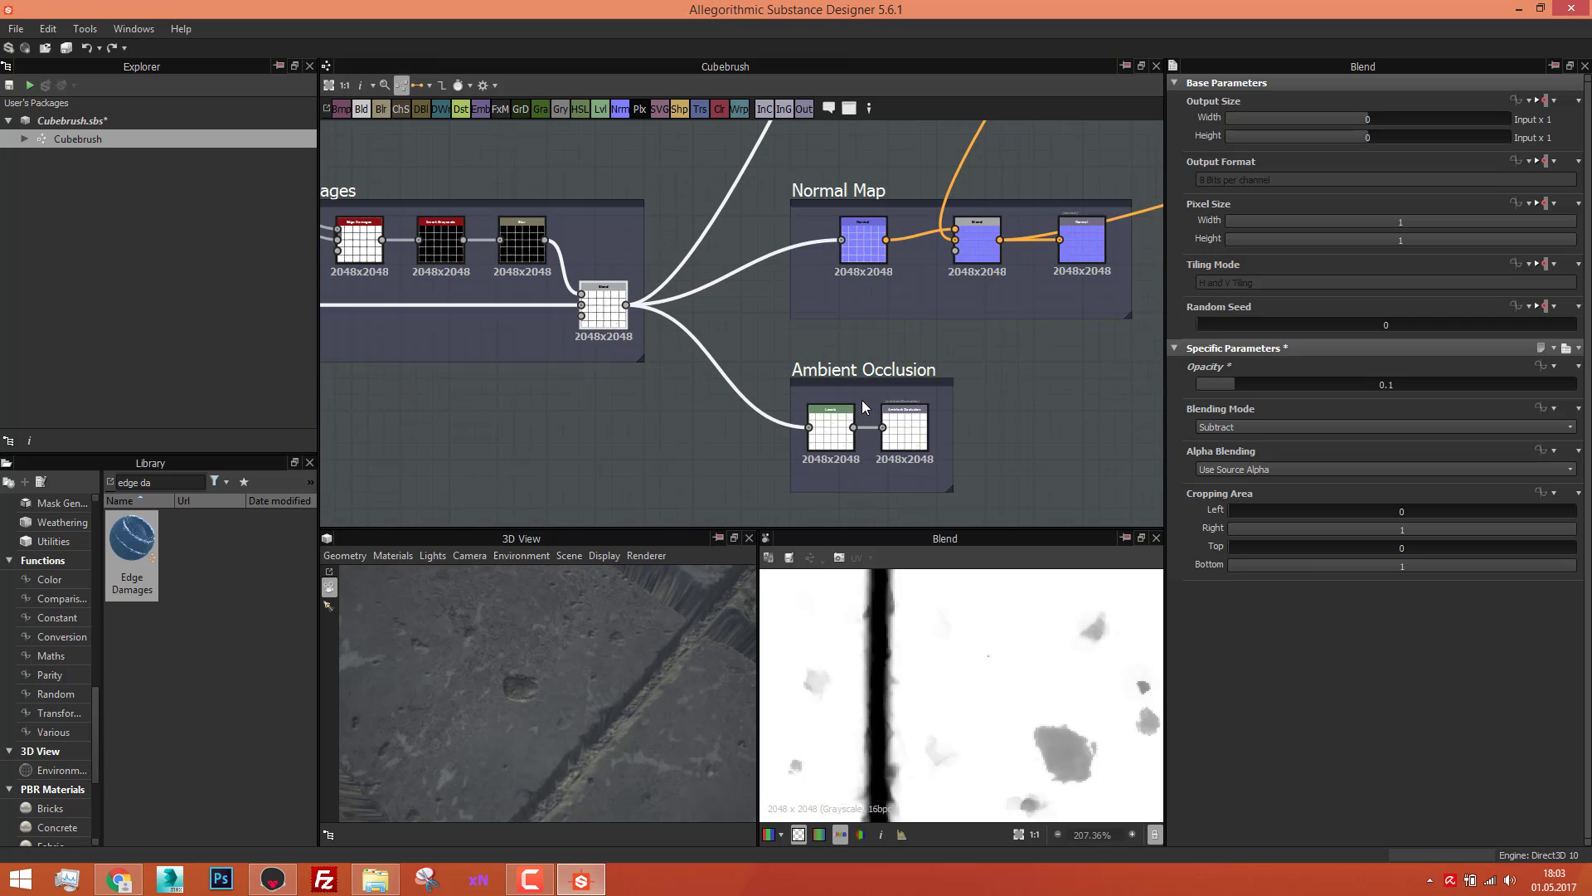
{"action": "scroll", "coordinate": [822, 437], "scroll_direction": "up", "scroll_amount": 3}
{"action": "left_click", "coordinate": [824, 445]}
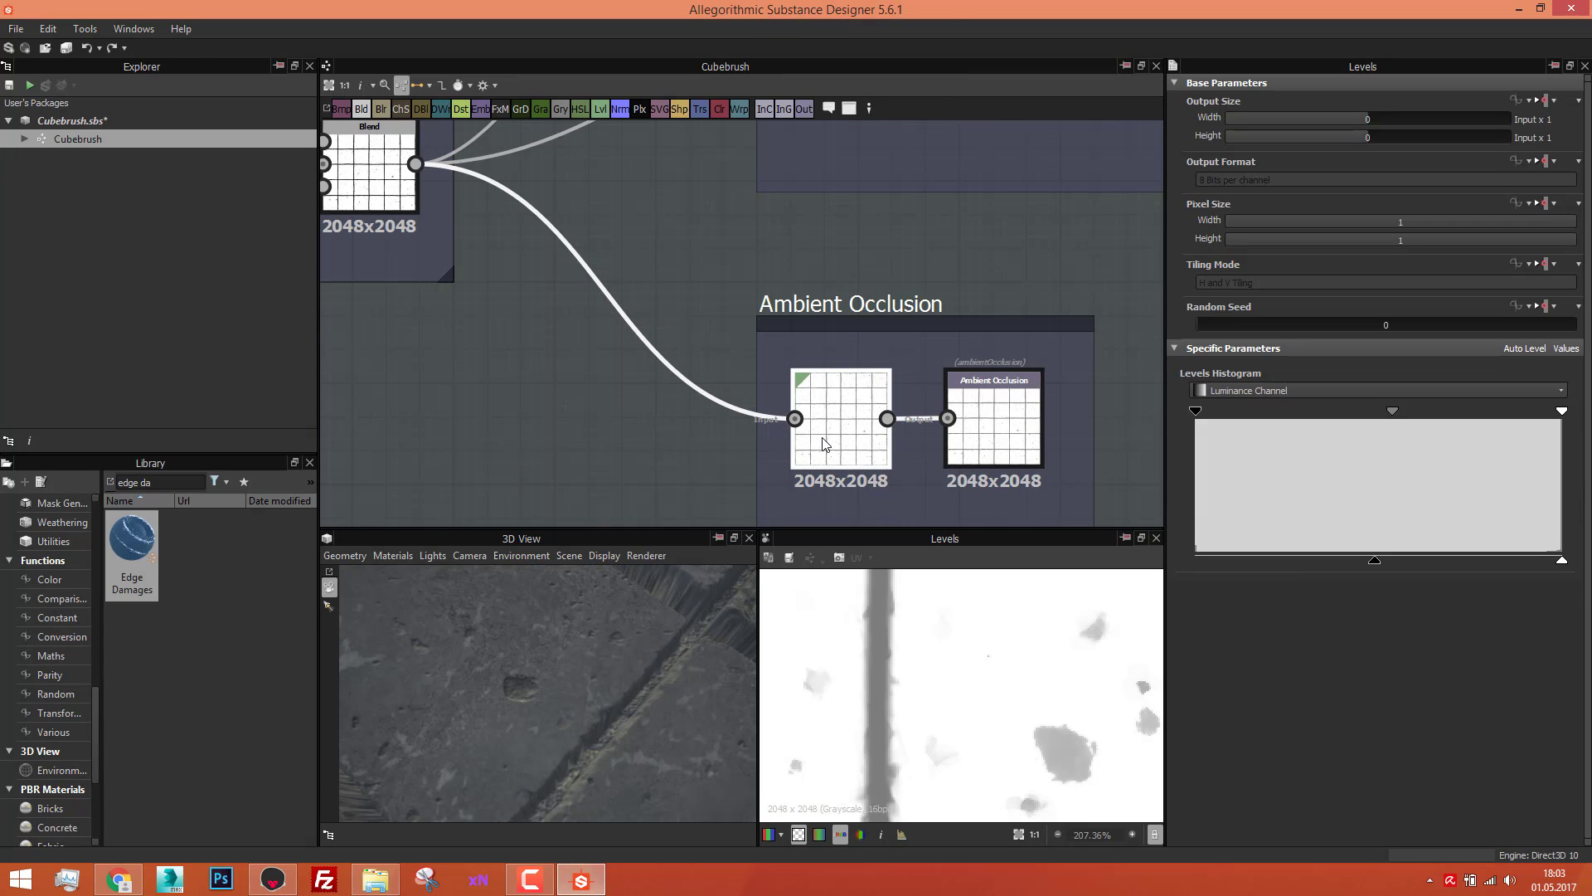
{"action": "scroll", "coordinate": [1078, 647], "scroll_direction": "down", "scroll_amount": 8}
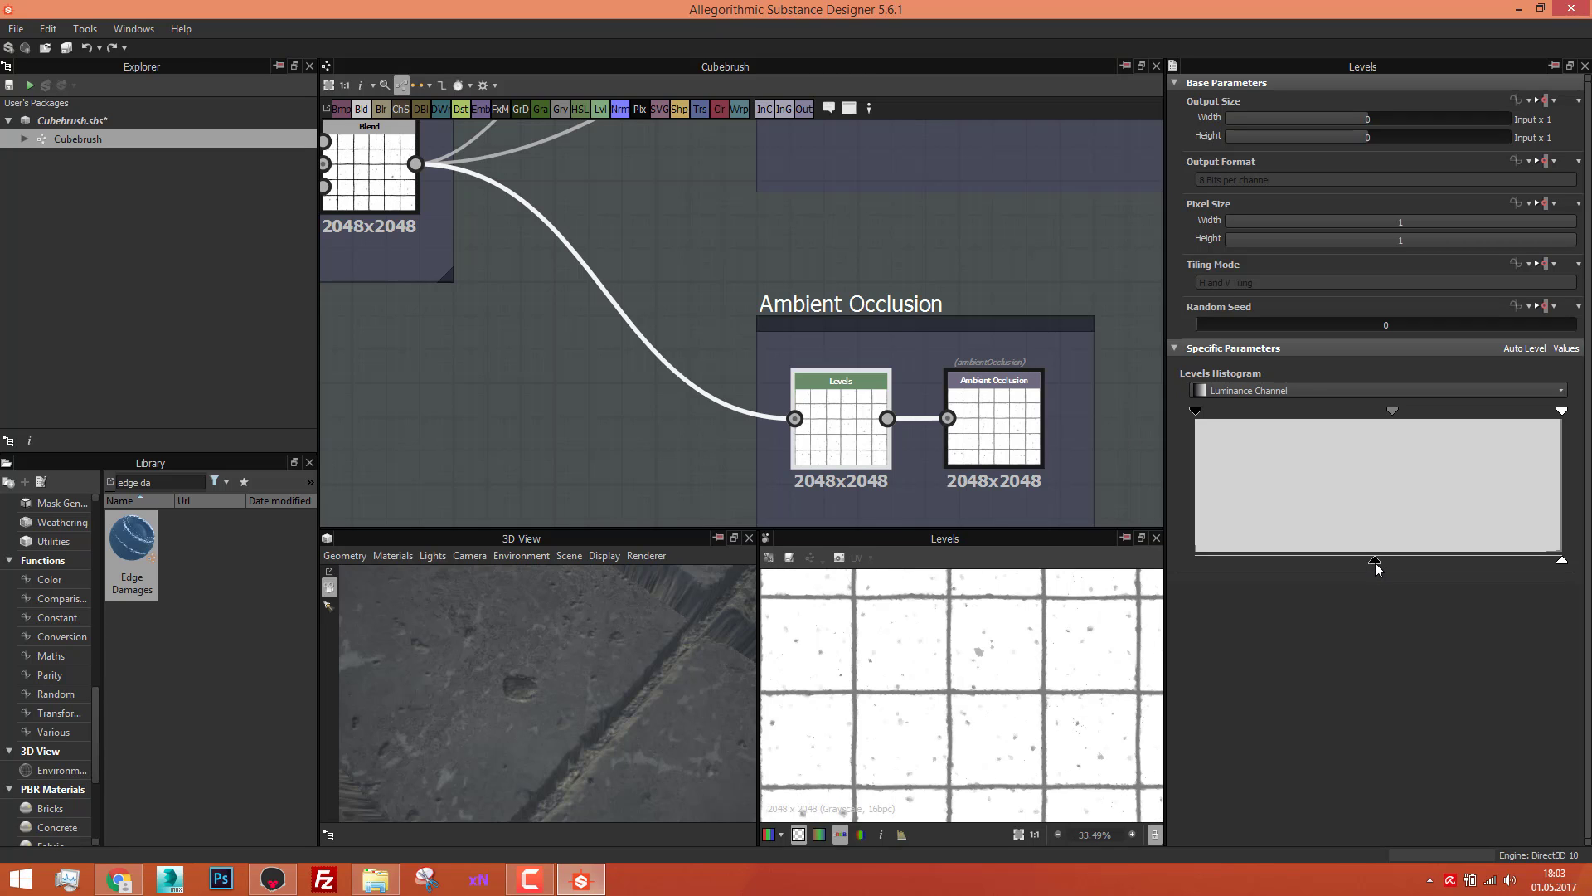
Step: Raise the output black level of the Ambient Occlusion frame's Levels node slightly and check the preview
{"action": "mouse_move", "coordinate": [1375, 561]}
{"action": "left_mouse_down"}
{"action": "mouse_move", "coordinate": [1341, 568]}
{"action": "mouse_move", "coordinate": [1436, 577]}
{"action": "mouse_move", "coordinate": [1192, 586]}
{"action": "mouse_move", "coordinate": [1385, 561]}
{"action": "left_mouse_up"}
{"action": "scroll", "coordinate": [854, 620], "scroll_direction": "down", "scroll_amount": 1}
{"action": "scroll", "coordinate": [895, 647], "scroll_direction": "up", "scroll_amount": 5}
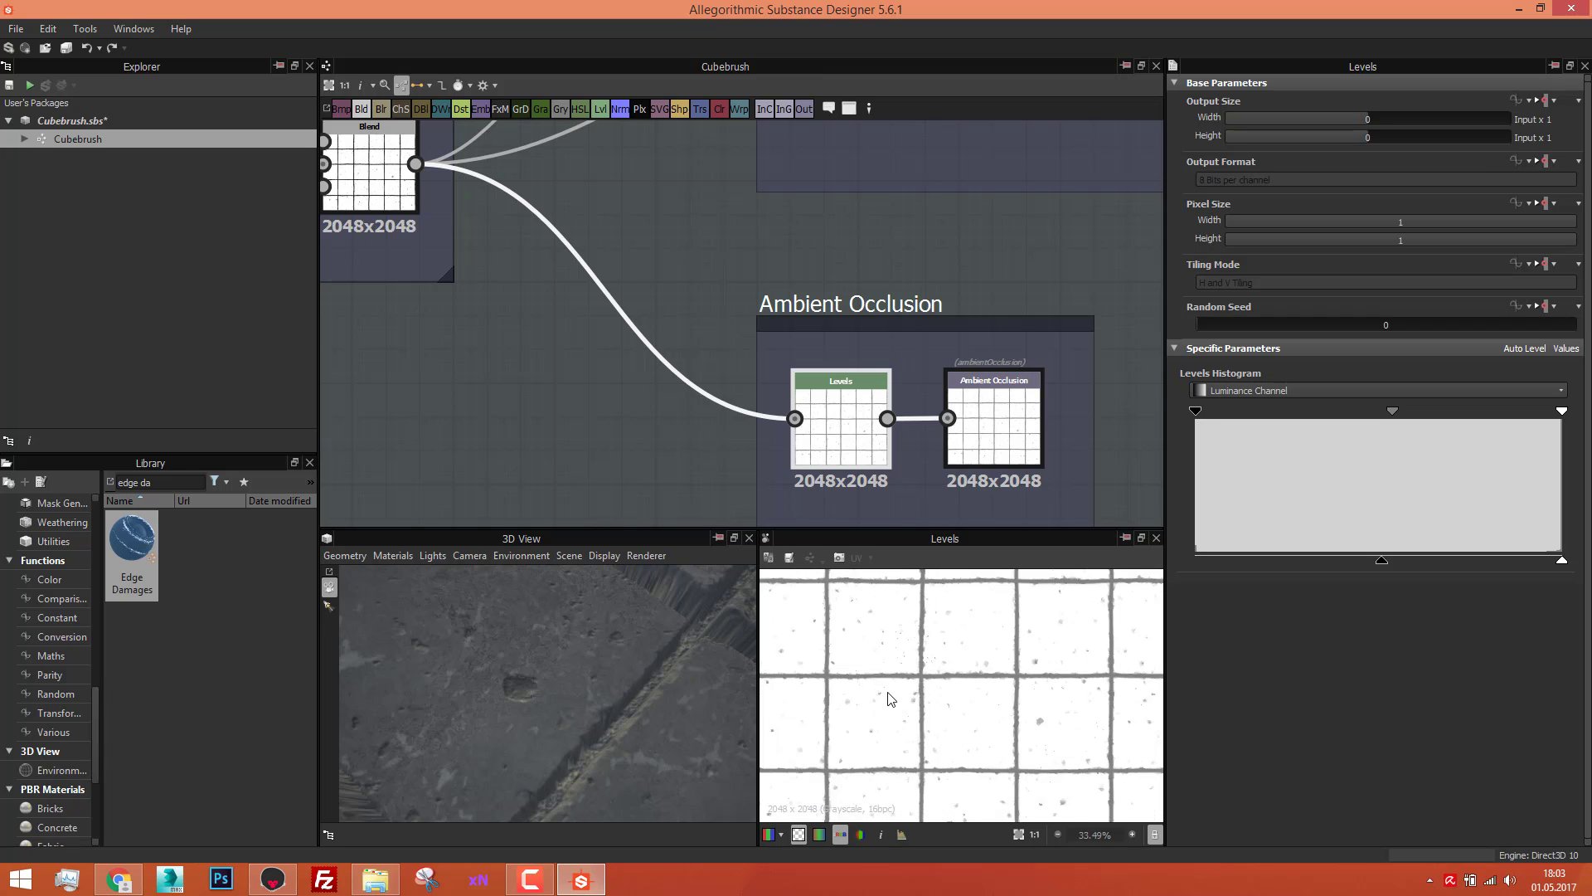
{"action": "scroll", "coordinate": [962, 680], "scroll_direction": "down", "scroll_amount": 3}
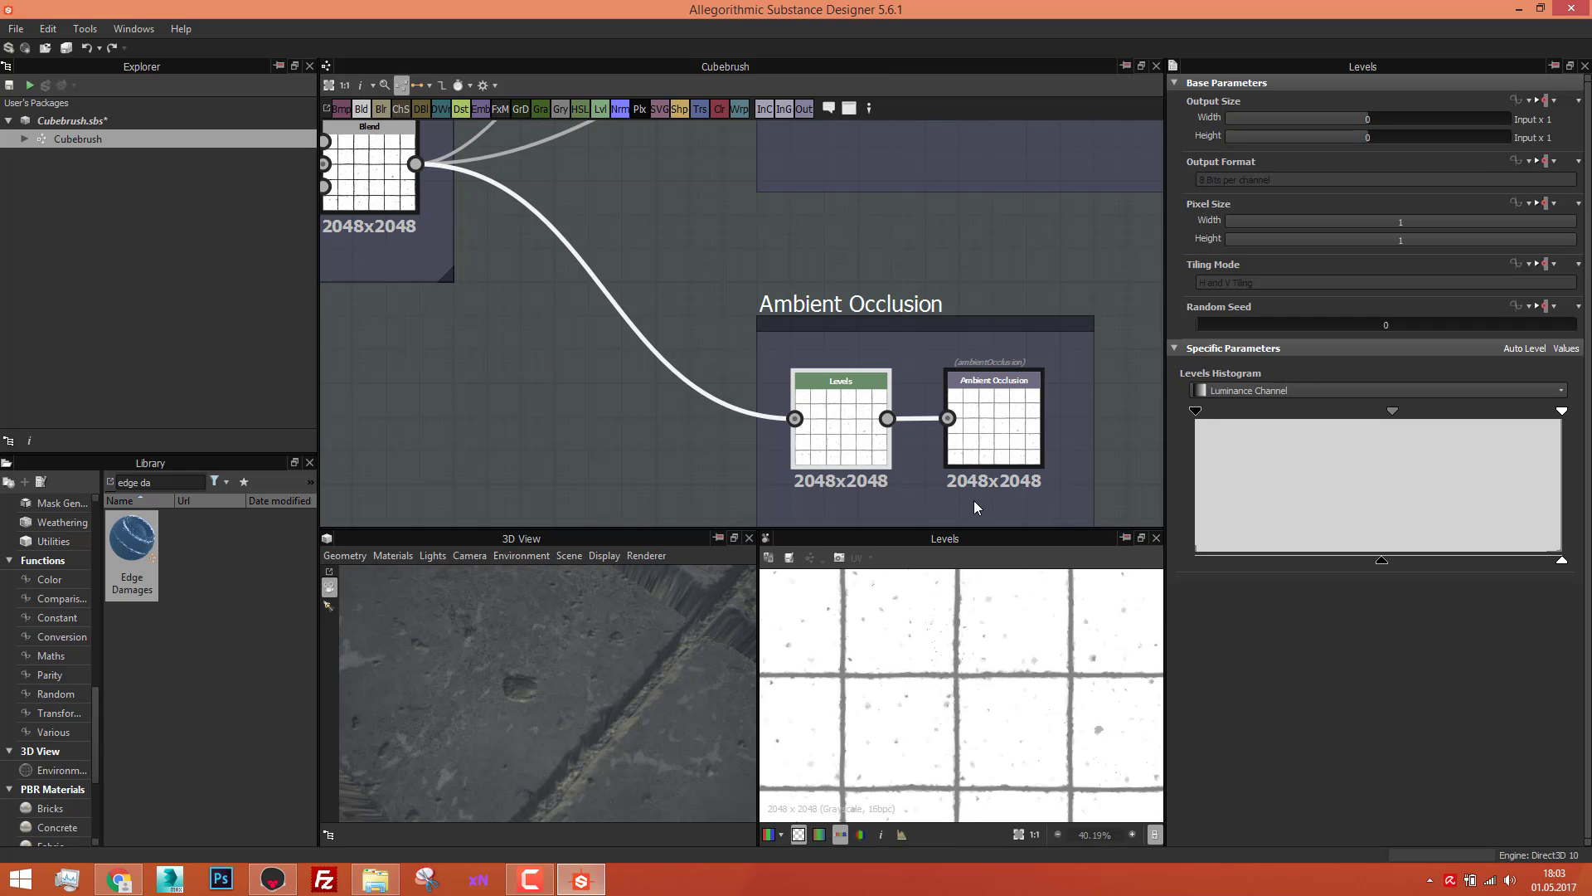
Step: Preview the Ambient Occlusion output node and examine where its frame sits among the neighbouring map groups
{"action": "double_click", "coordinate": [985, 430]}
{"action": "scroll", "coordinate": [985, 435], "scroll_direction": "down", "scroll_amount": 4}
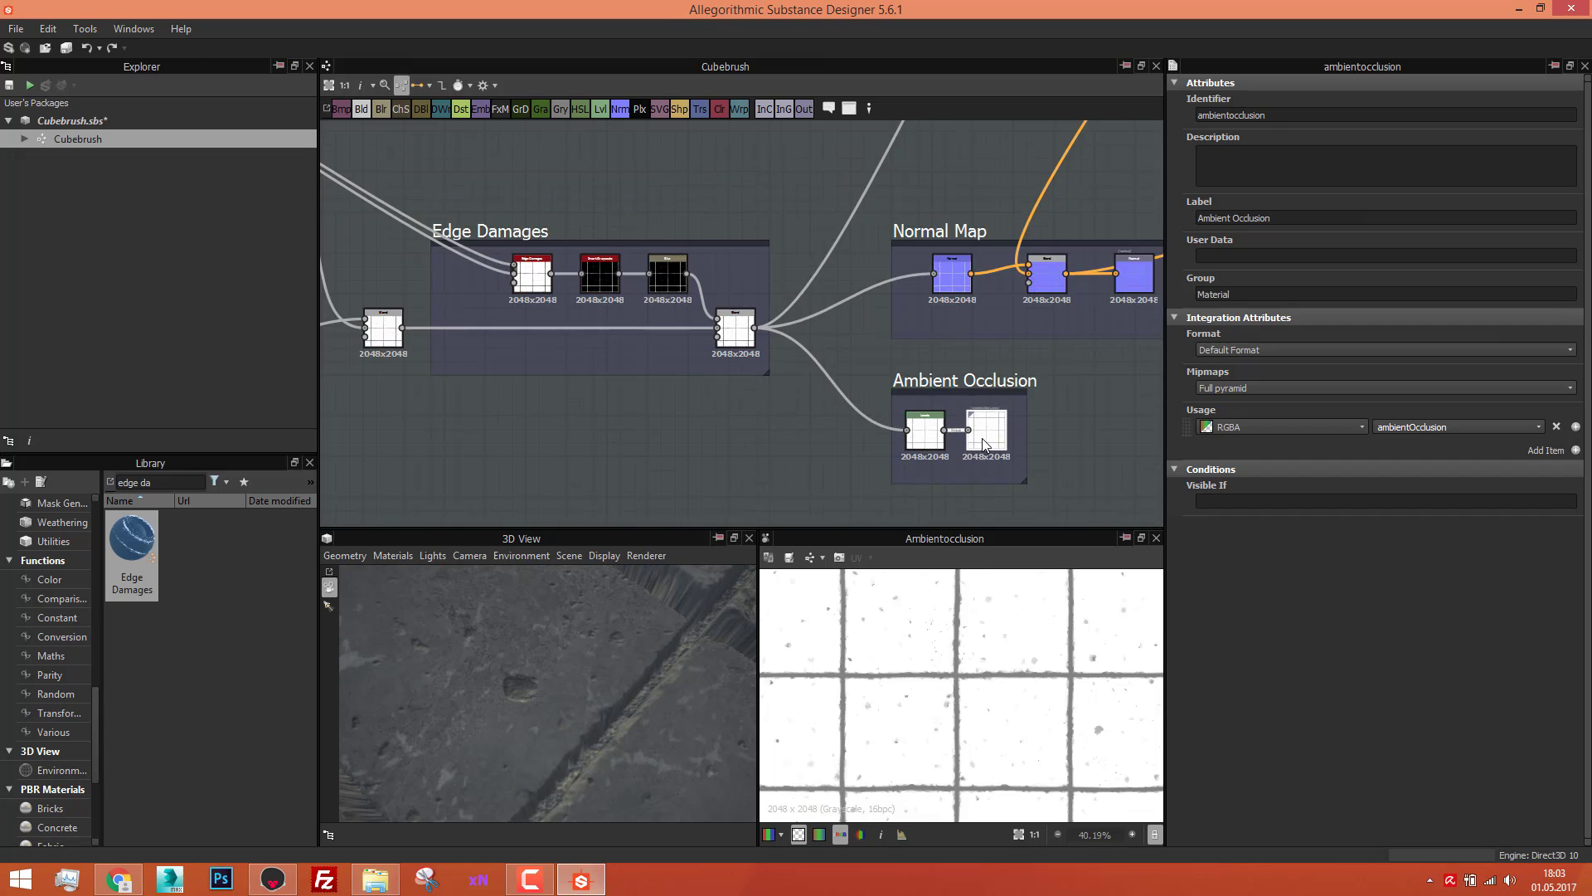
{"action": "middle_click_drag", "start_coordinate": [982, 438], "coordinate": [766, 464]}
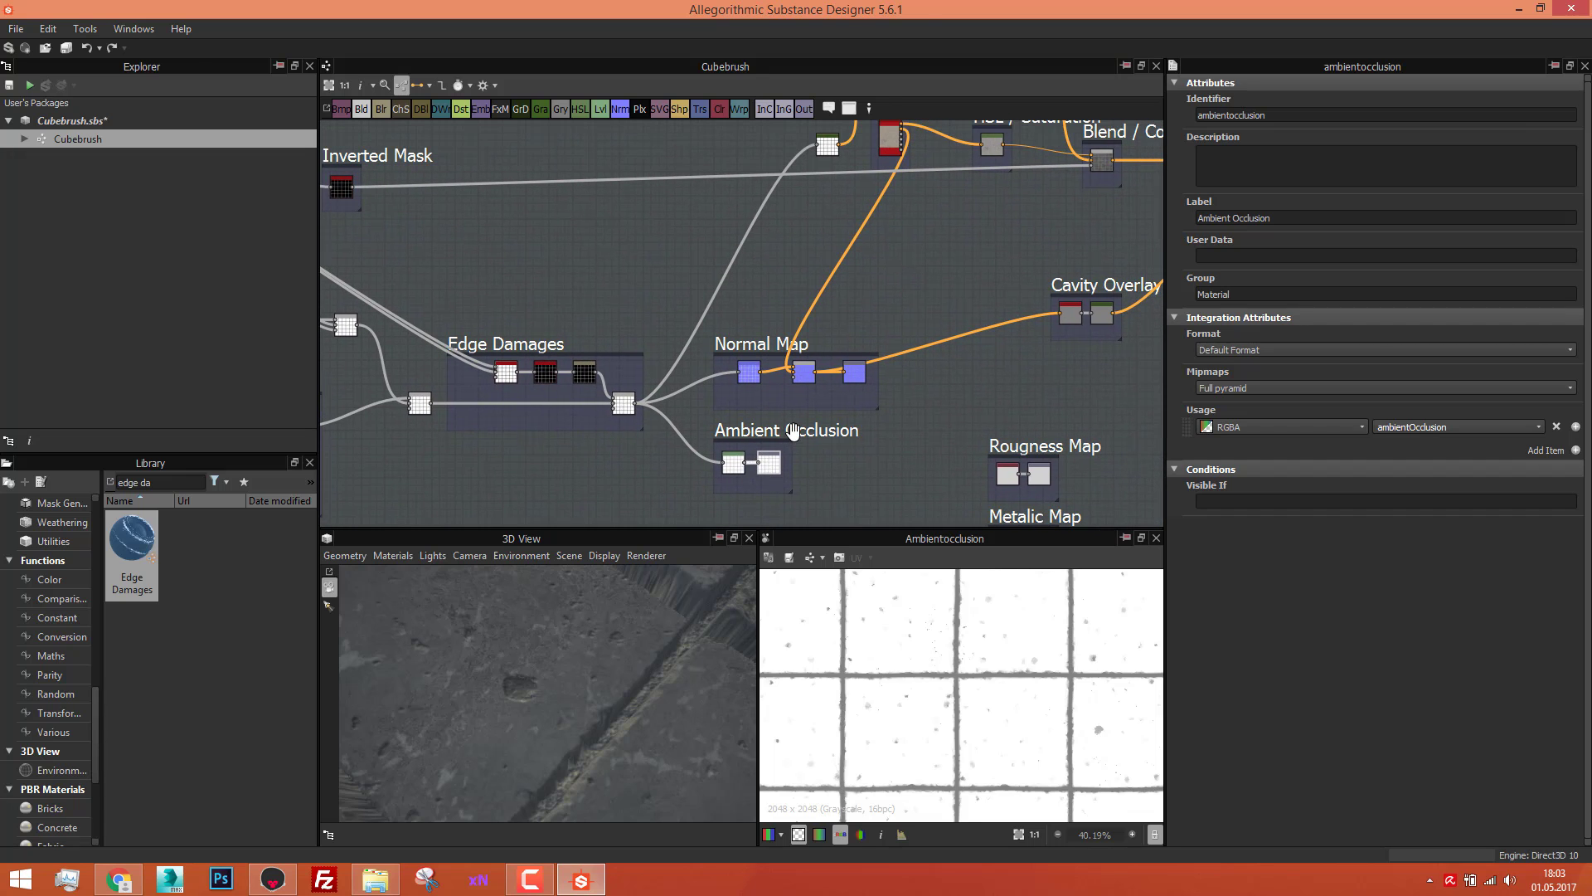
{"action": "scroll", "coordinate": [687, 418], "scroll_direction": "down", "scroll_amount": 3}
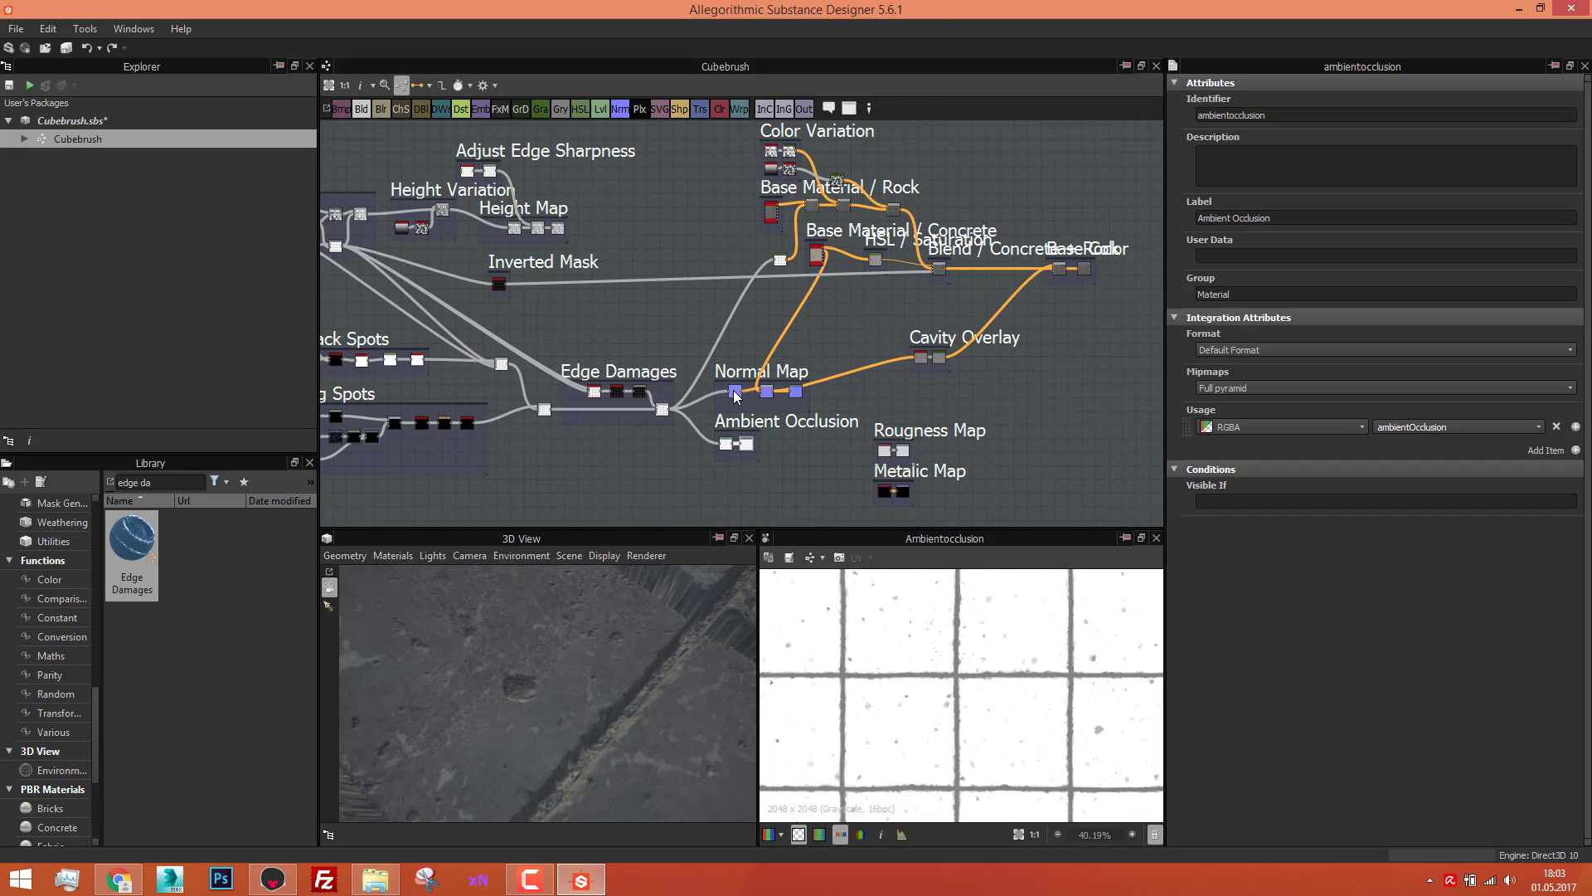
Step: Preview the Edge Damages Blend node, examine its stone edges closely and trace its output to the Normal Map frame
{"action": "scroll", "coordinate": [734, 395], "scroll_direction": "up", "scroll_amount": 4}
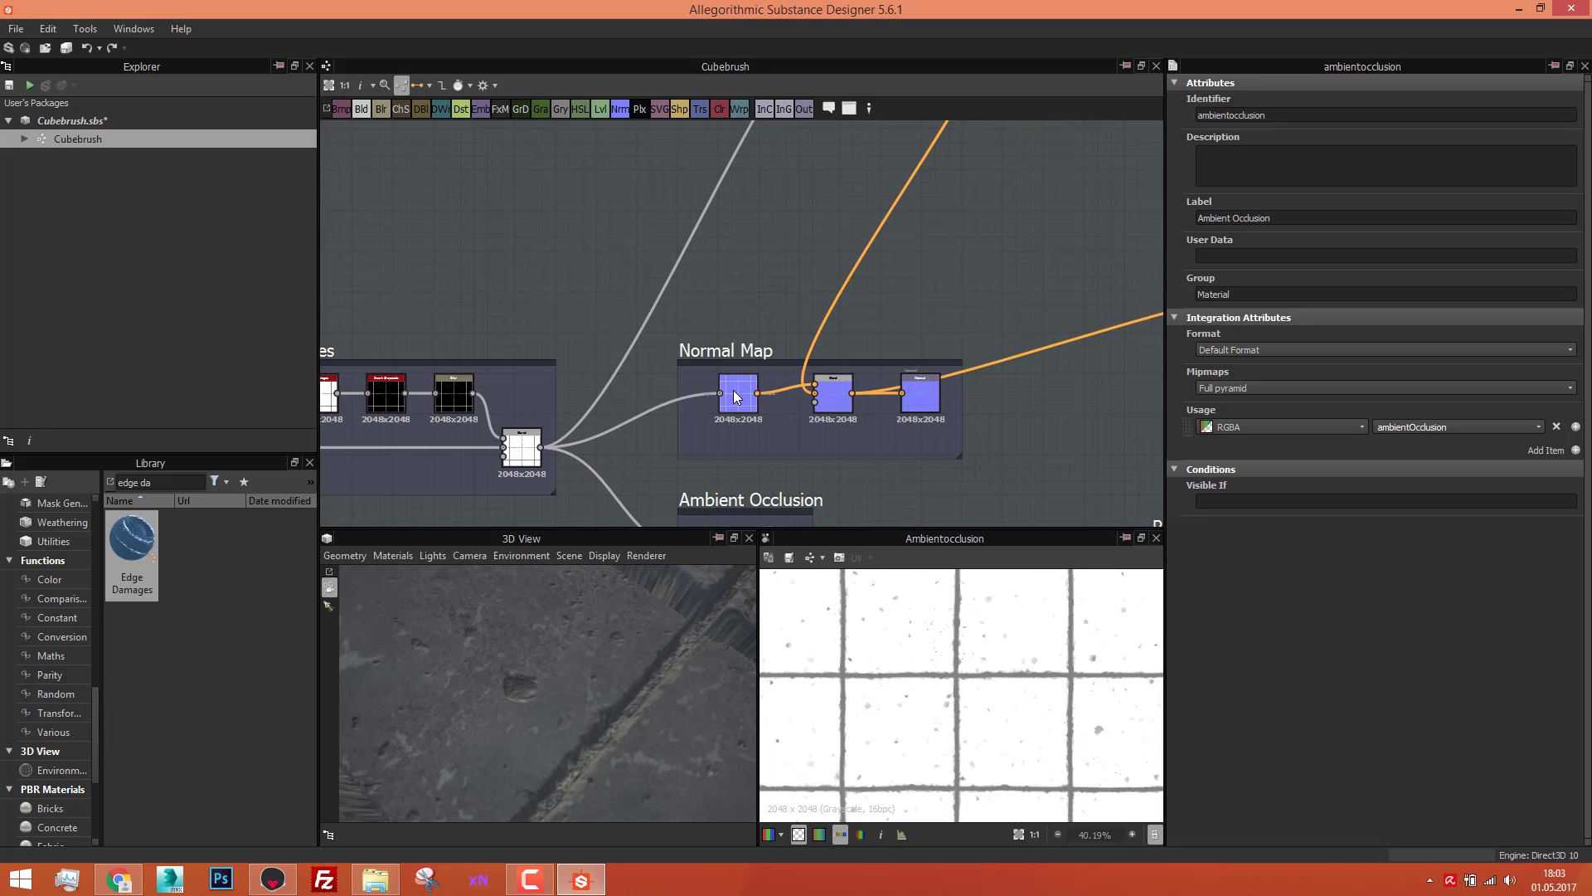
{"action": "double_click", "coordinate": [514, 452]}
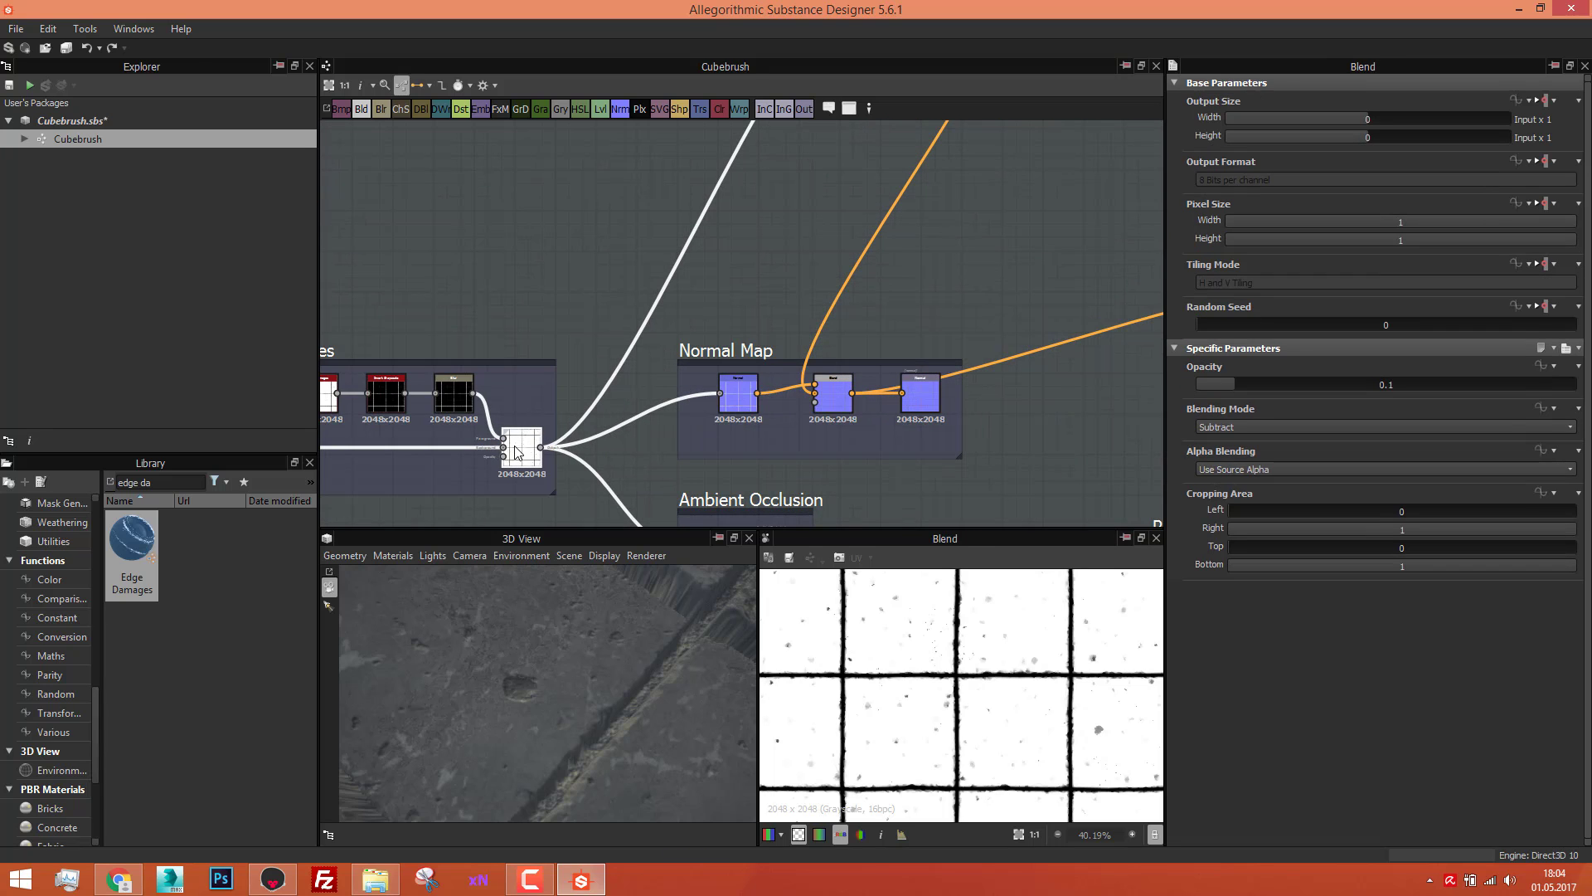
{"action": "scroll", "coordinate": [997, 674], "scroll_direction": "up", "scroll_amount": 2}
{"action": "scroll", "coordinate": [995, 667], "scroll_direction": "up", "scroll_amount": 5}
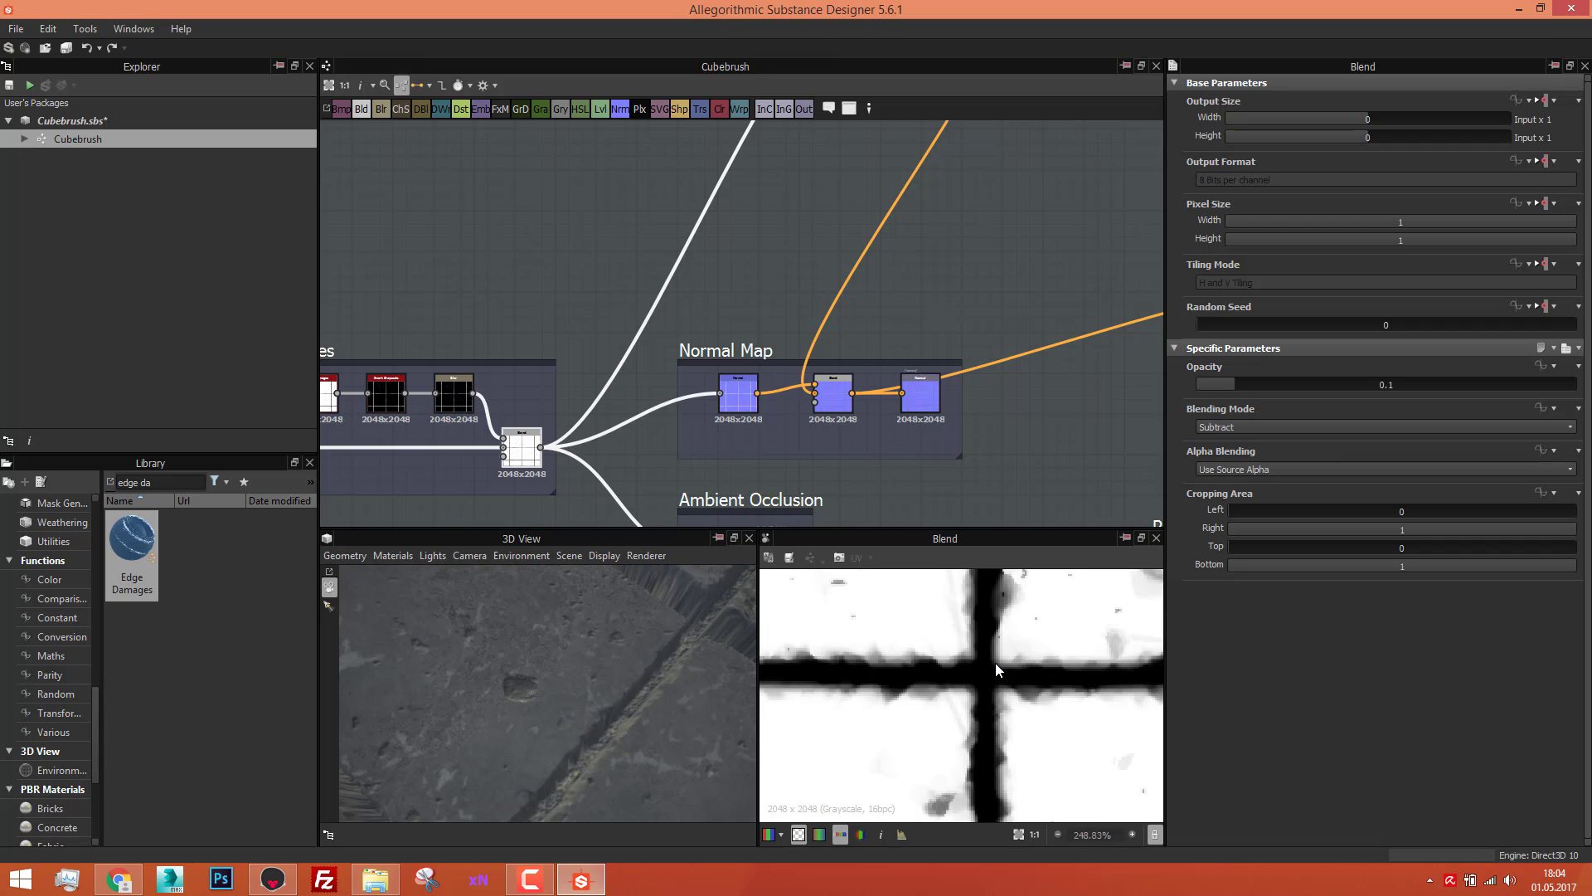
{"action": "scroll", "coordinate": [531, 447], "scroll_direction": "up", "scroll_amount": 4}
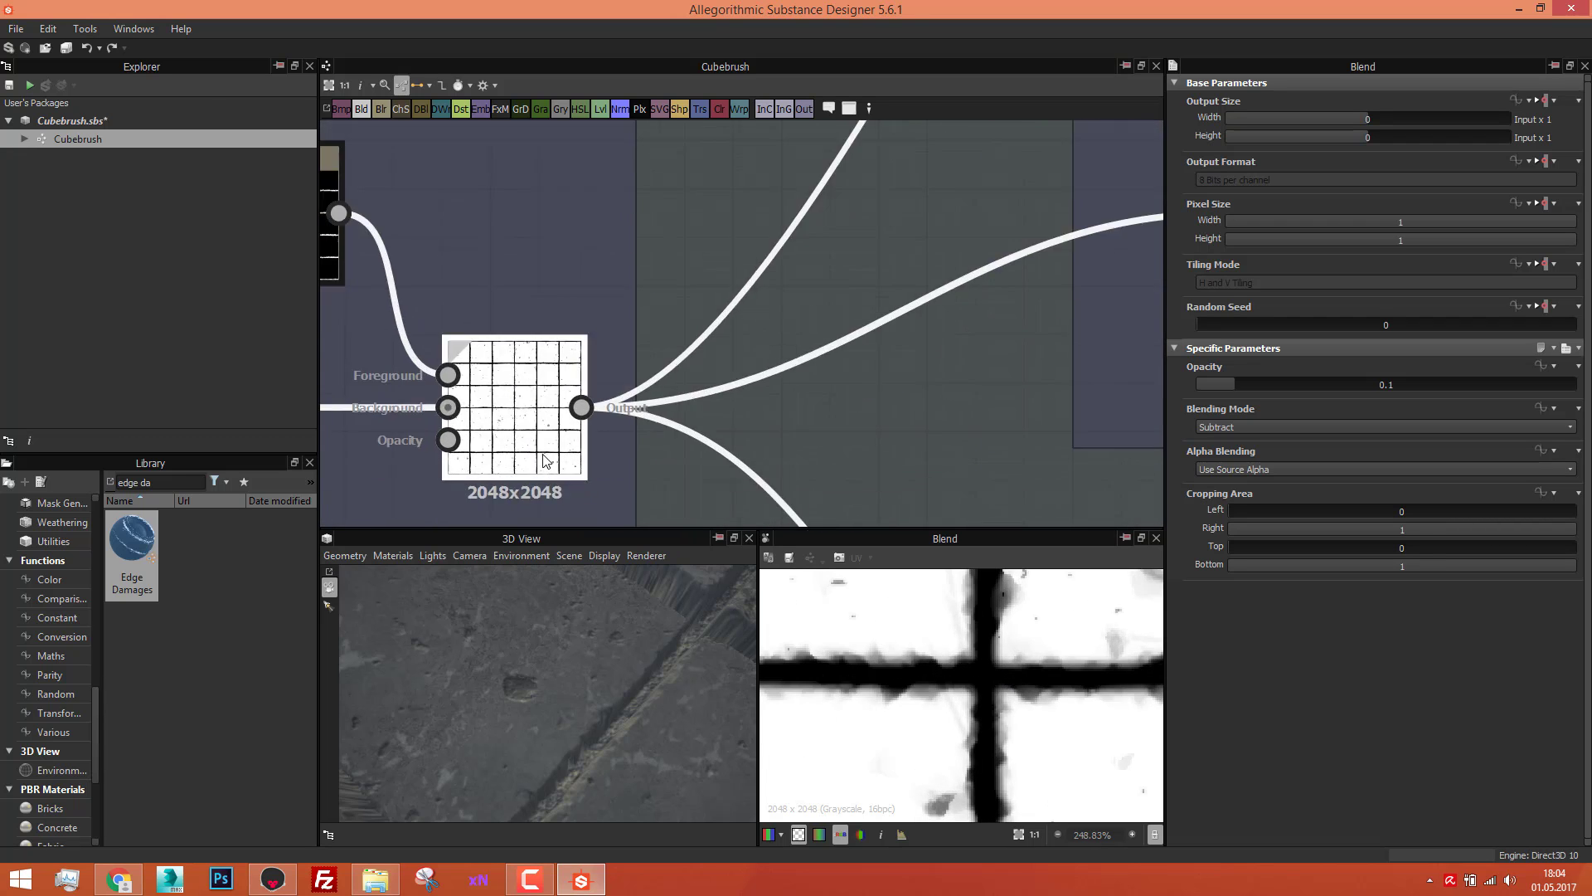
{"action": "scroll", "coordinate": [531, 448], "scroll_direction": "down", "scroll_amount": 4}
{"action": "middle_click_drag", "start_coordinate": [535, 452], "coordinate": [626, 429]}
{"action": "scroll", "coordinate": [626, 428], "scroll_direction": "up", "scroll_amount": 3}
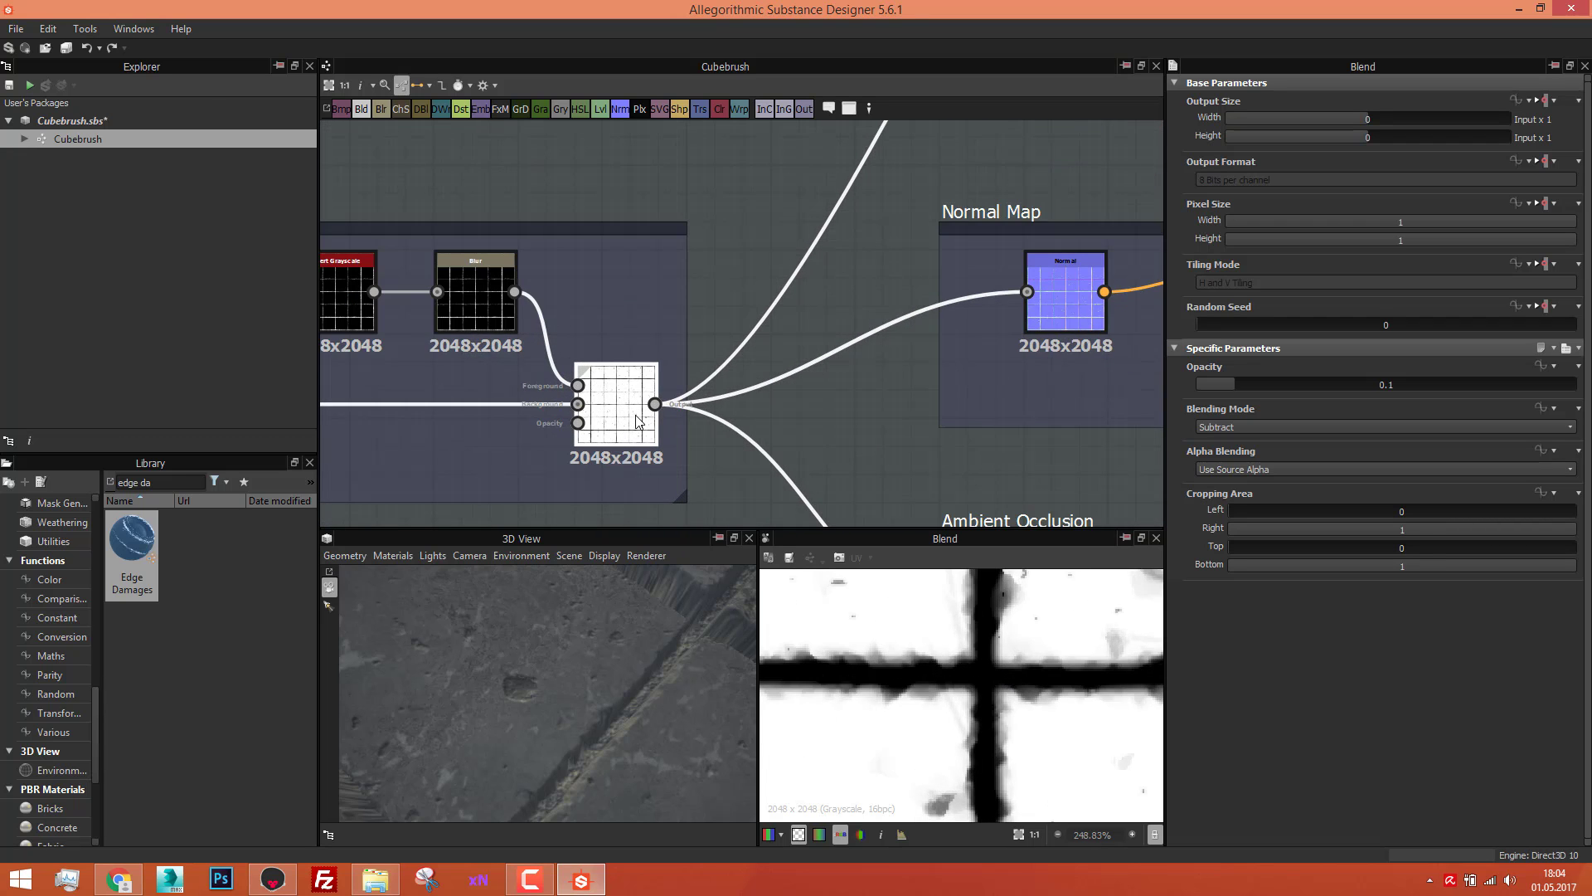
{"action": "scroll", "coordinate": [640, 421], "scroll_direction": "down", "scroll_amount": 3}
{"action": "scroll", "coordinate": [862, 340], "scroll_direction": "up", "scroll_amount": 3}
Step: Preview the Normal node in the Normal Map frame, examine its intensity and format, and select the Blend node it feeds
{"action": "left_click", "coordinate": [809, 383]}
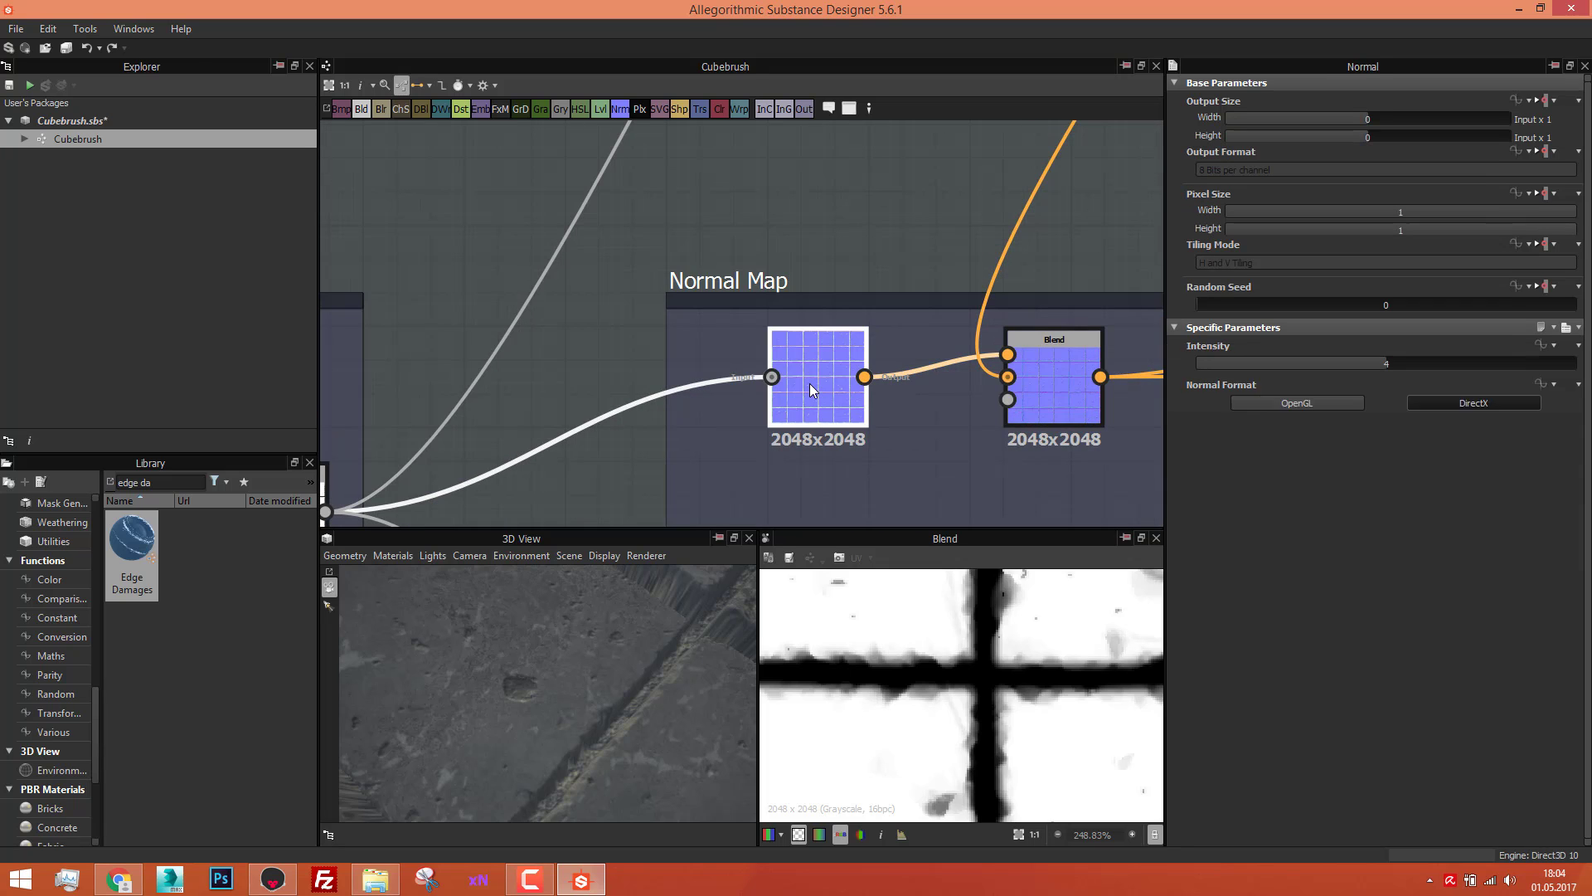
{"action": "scroll", "coordinate": [821, 385], "scroll_direction": "down", "scroll_amount": 3}
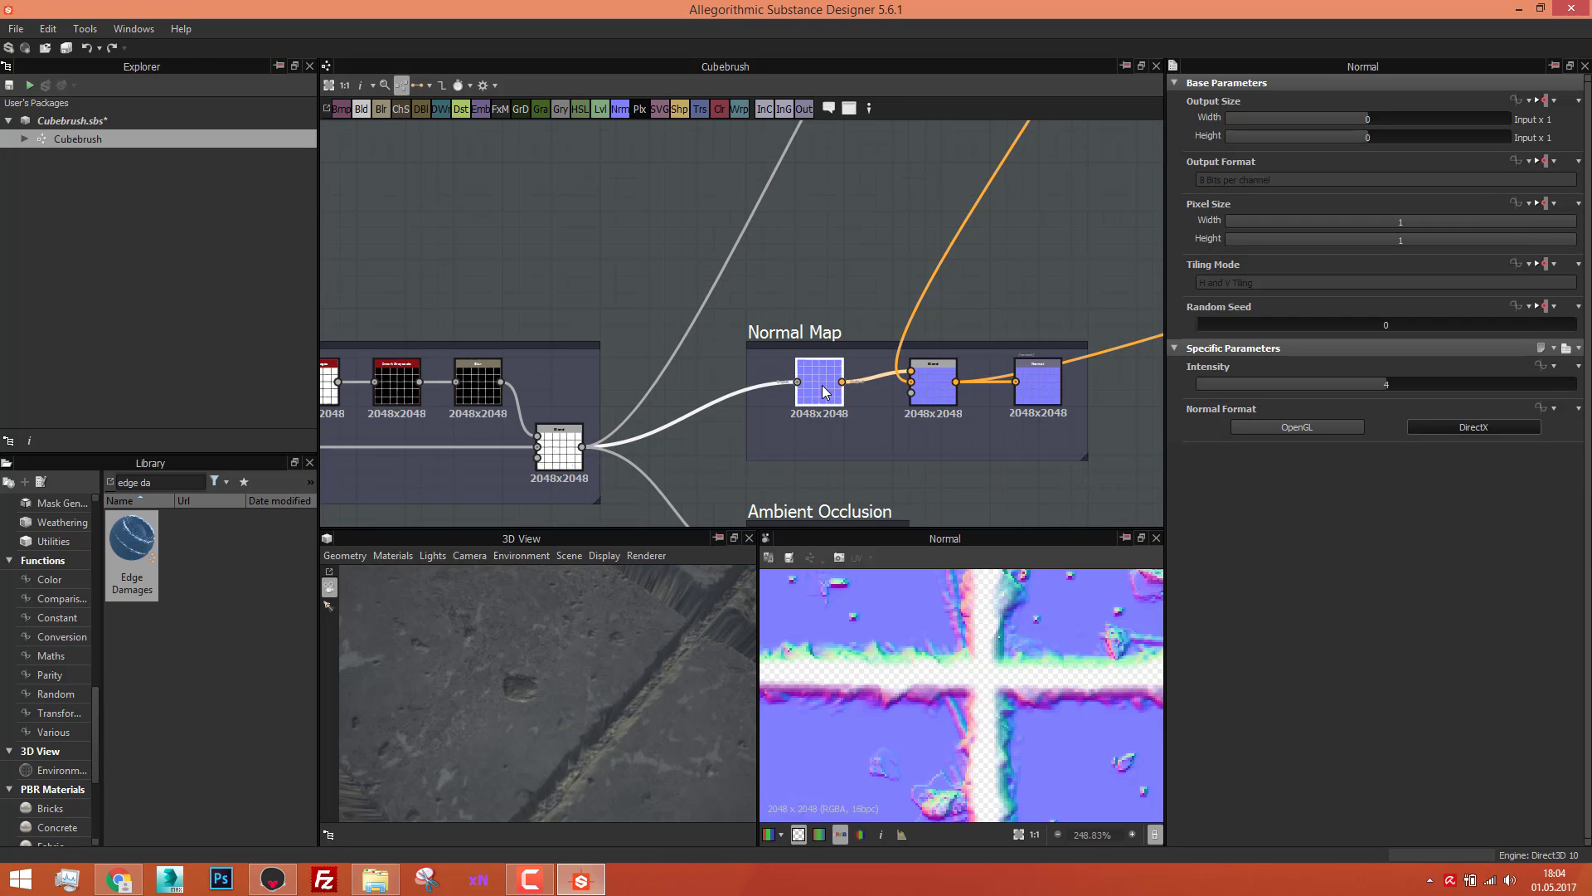
{"action": "scroll", "coordinate": [921, 383], "scroll_direction": "up", "scroll_amount": 2}
{"action": "left_click", "coordinate": [958, 397]}
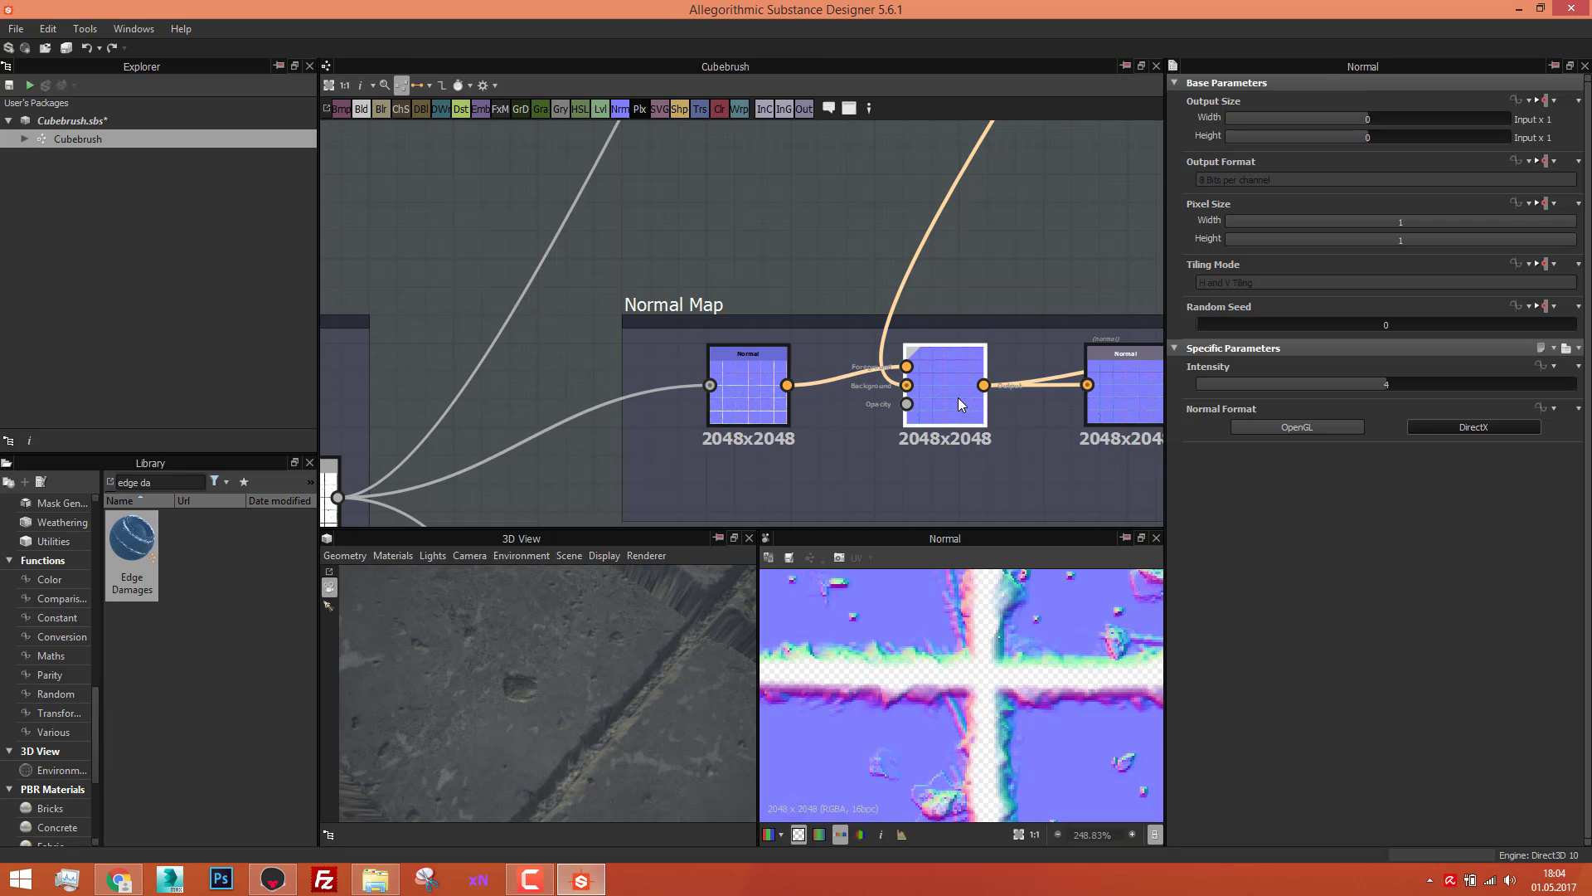
Step: Trace the Normal Map Blend node's background connection back to the Base Material / Concrete node, then return to the Normal Map frame
{"action": "scroll", "coordinate": [996, 430], "scroll_direction": "down", "scroll_amount": 5}
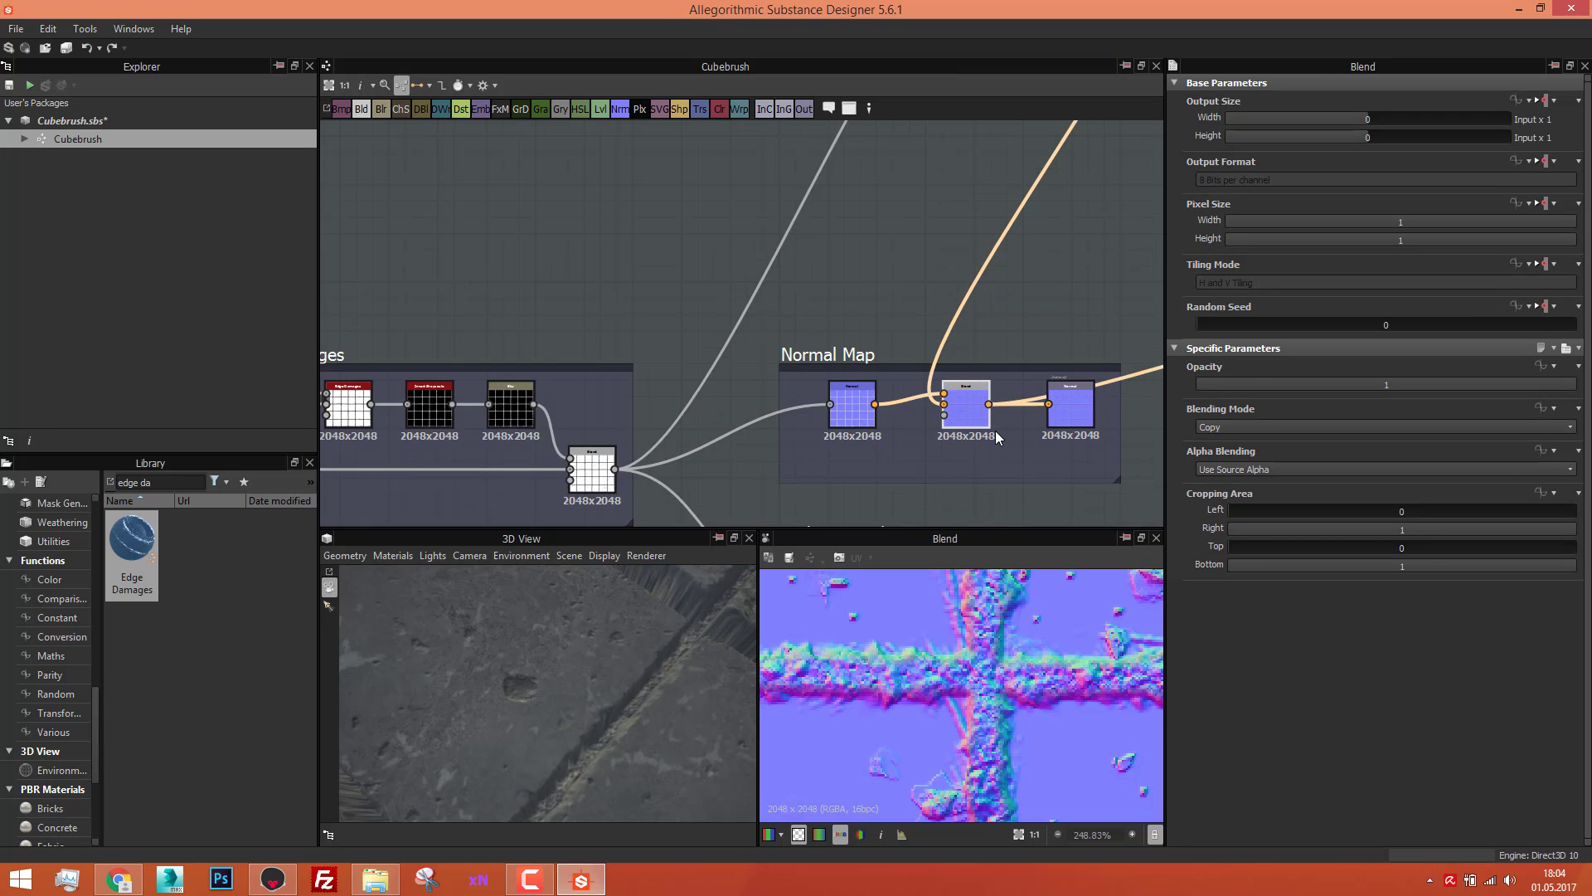
{"action": "middle_click_drag", "start_coordinate": [991, 407], "coordinate": [938, 490]}
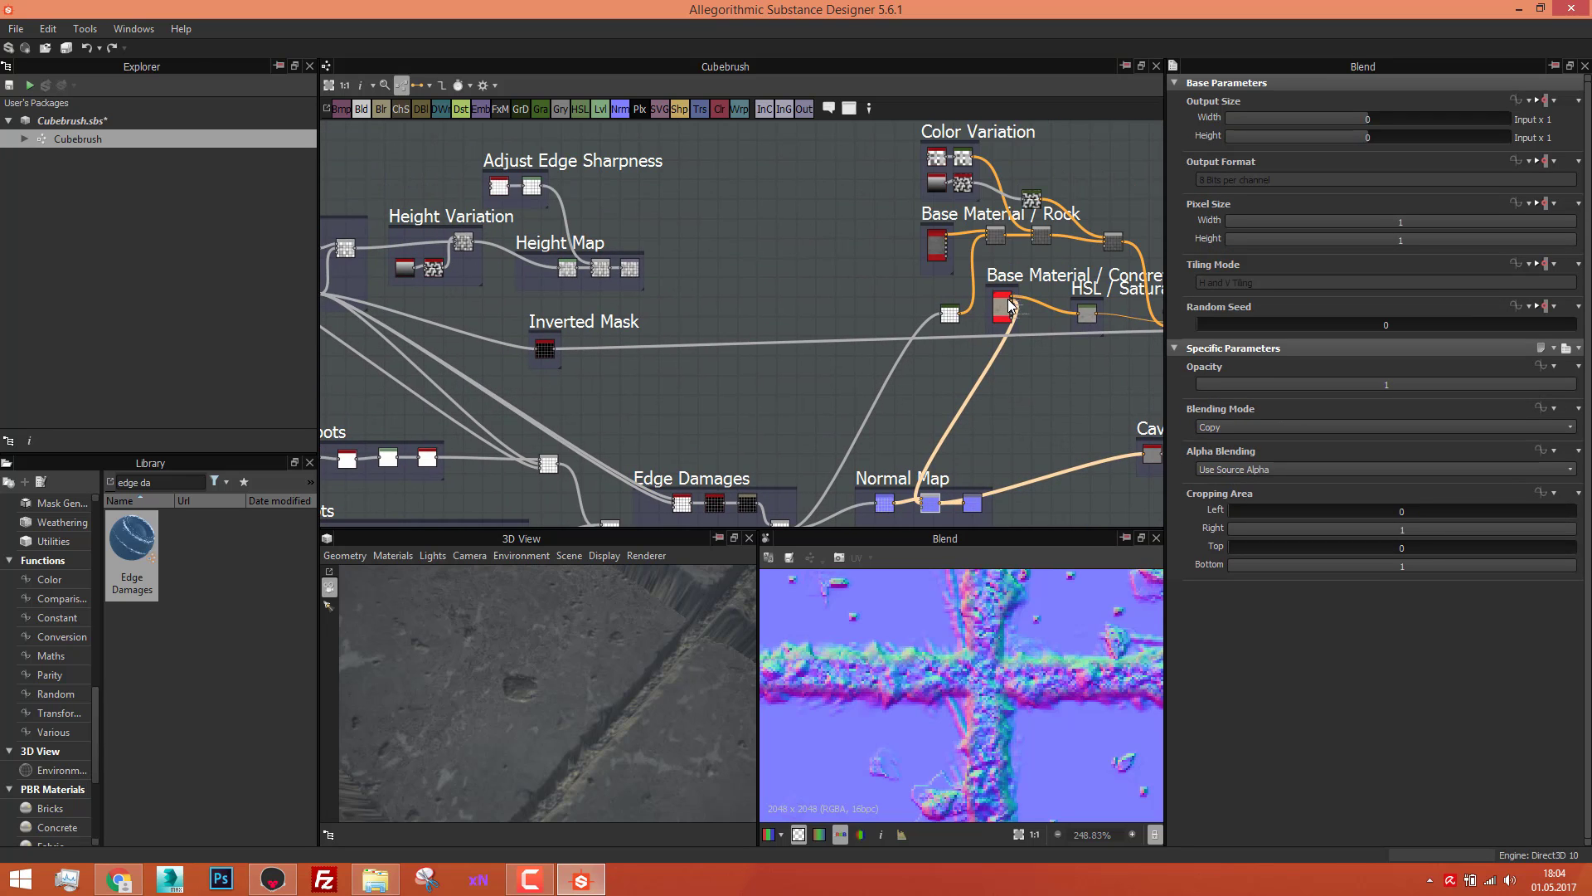
{"action": "scroll", "coordinate": [1009, 305], "scroll_direction": "up", "scroll_amount": 2}
{"action": "scroll", "coordinate": [1005, 319], "scroll_direction": "down", "scroll_amount": 2}
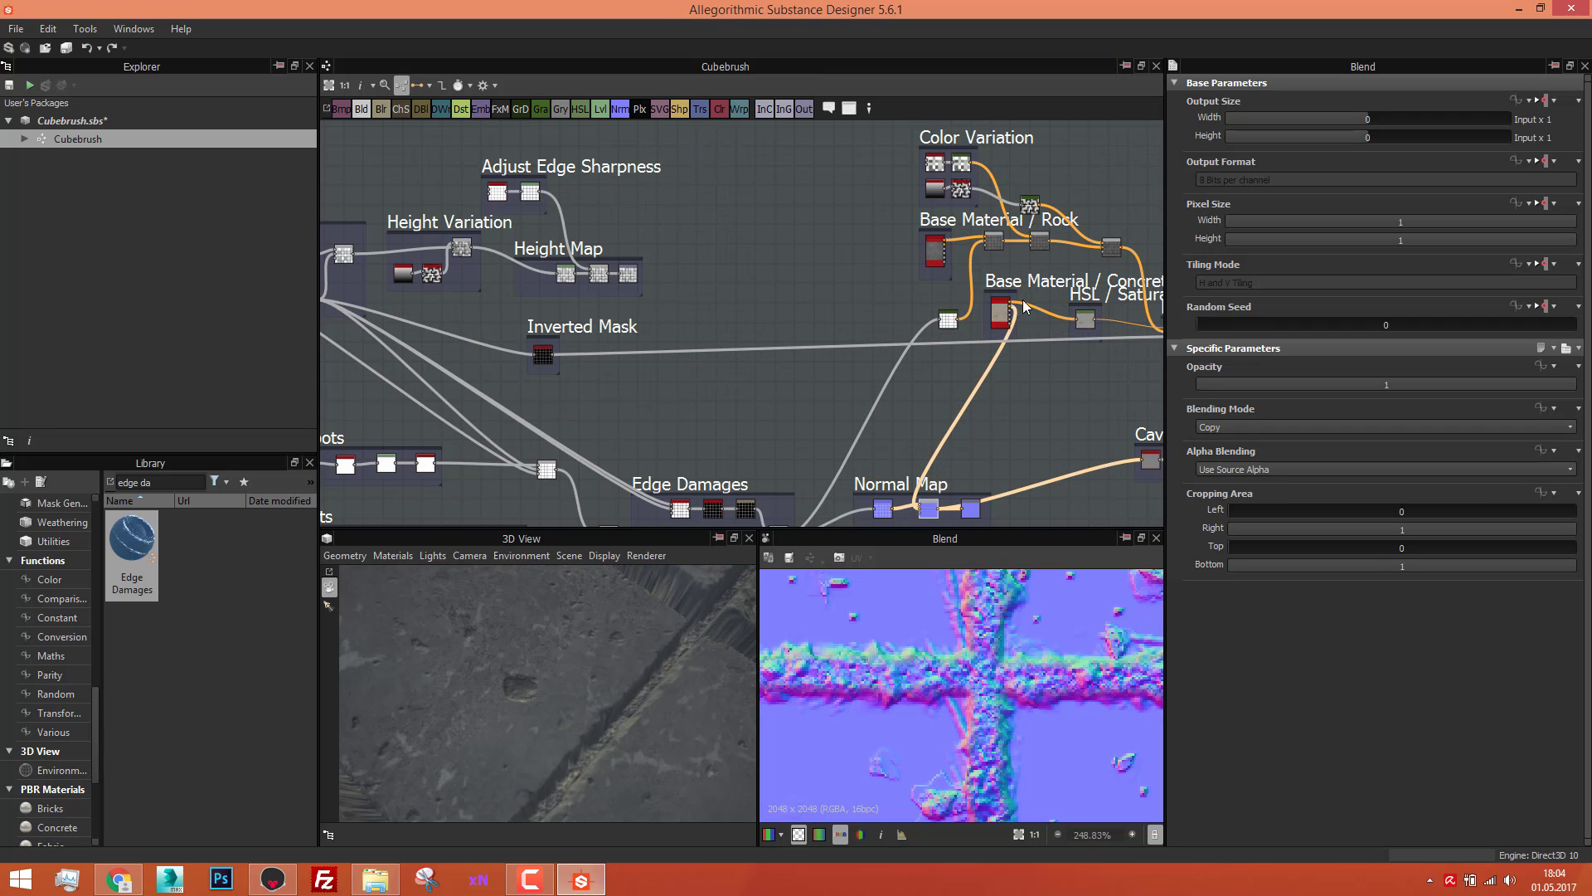
{"action": "scroll", "coordinate": [997, 318], "scroll_direction": "up", "scroll_amount": 2}
{"action": "middle_click_drag", "start_coordinate": [993, 252], "coordinate": [996, 23]}
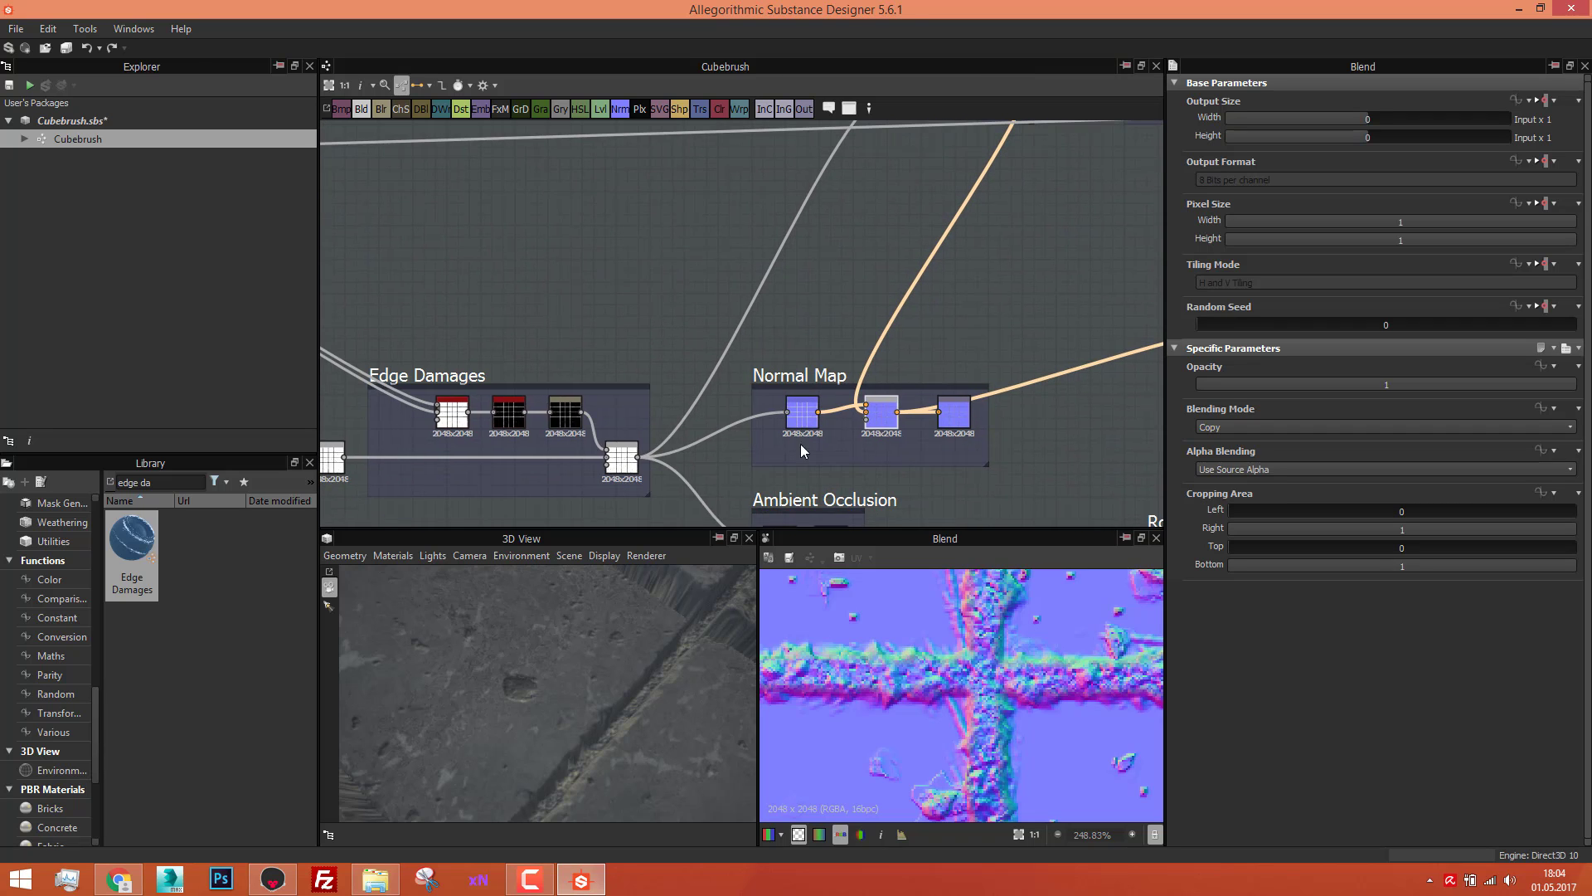
{"action": "scroll", "coordinate": [891, 416], "scroll_direction": "up", "scroll_amount": 2}
{"action": "scroll", "coordinate": [889, 418], "scroll_direction": "up", "scroll_amount": 1}
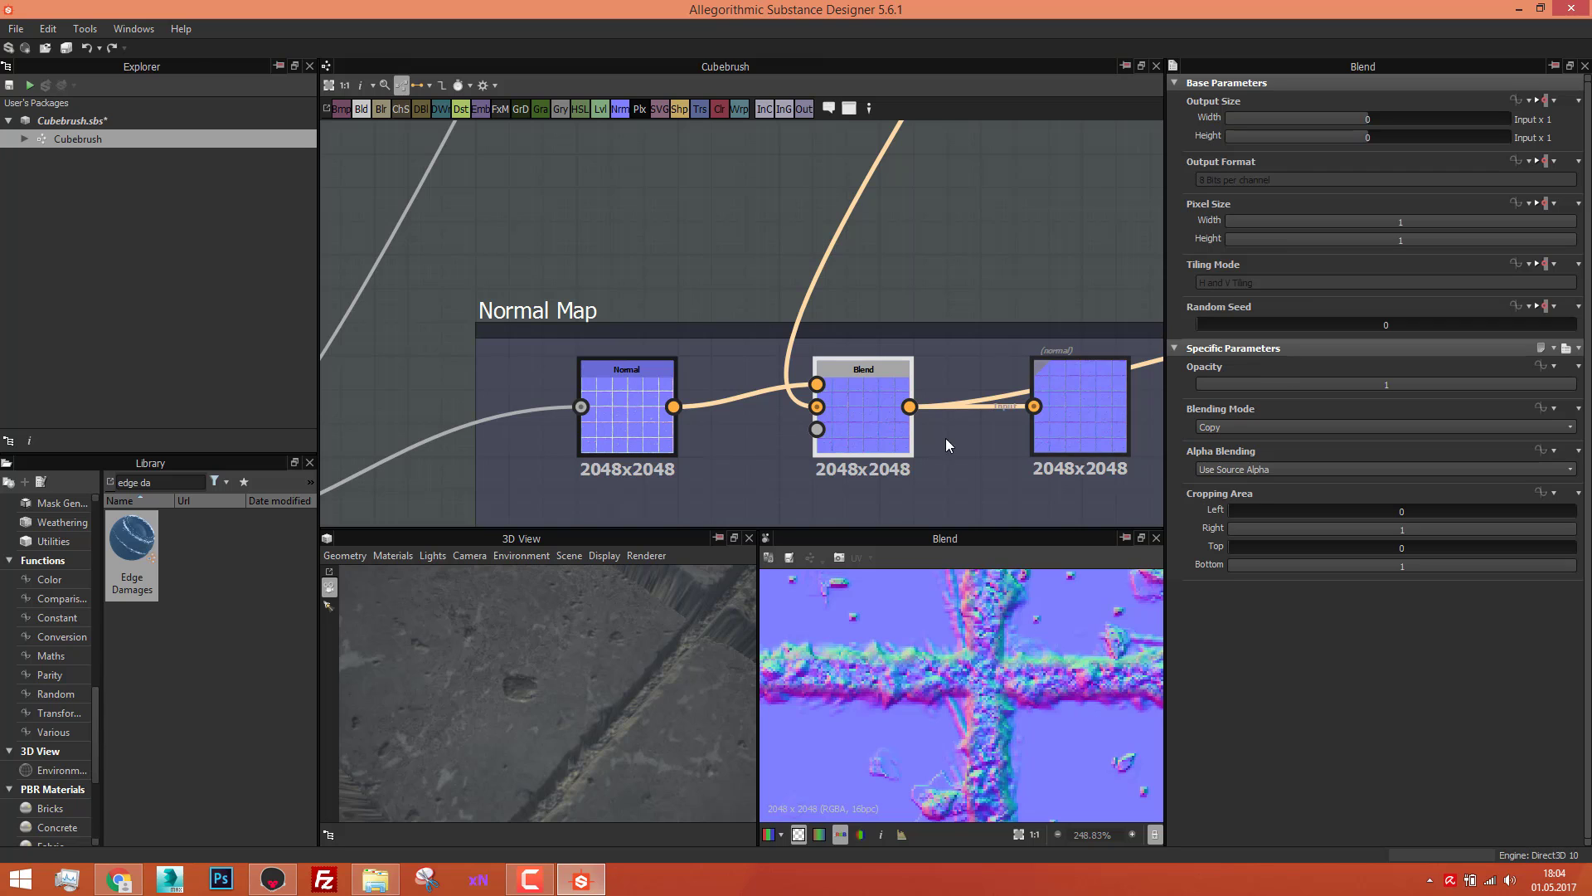
{"action": "scroll", "coordinate": [945, 438], "scroll_direction": "up", "scroll_amount": 1}
{"action": "scroll", "coordinate": [729, 418], "scroll_direction": "up", "scroll_amount": 1}
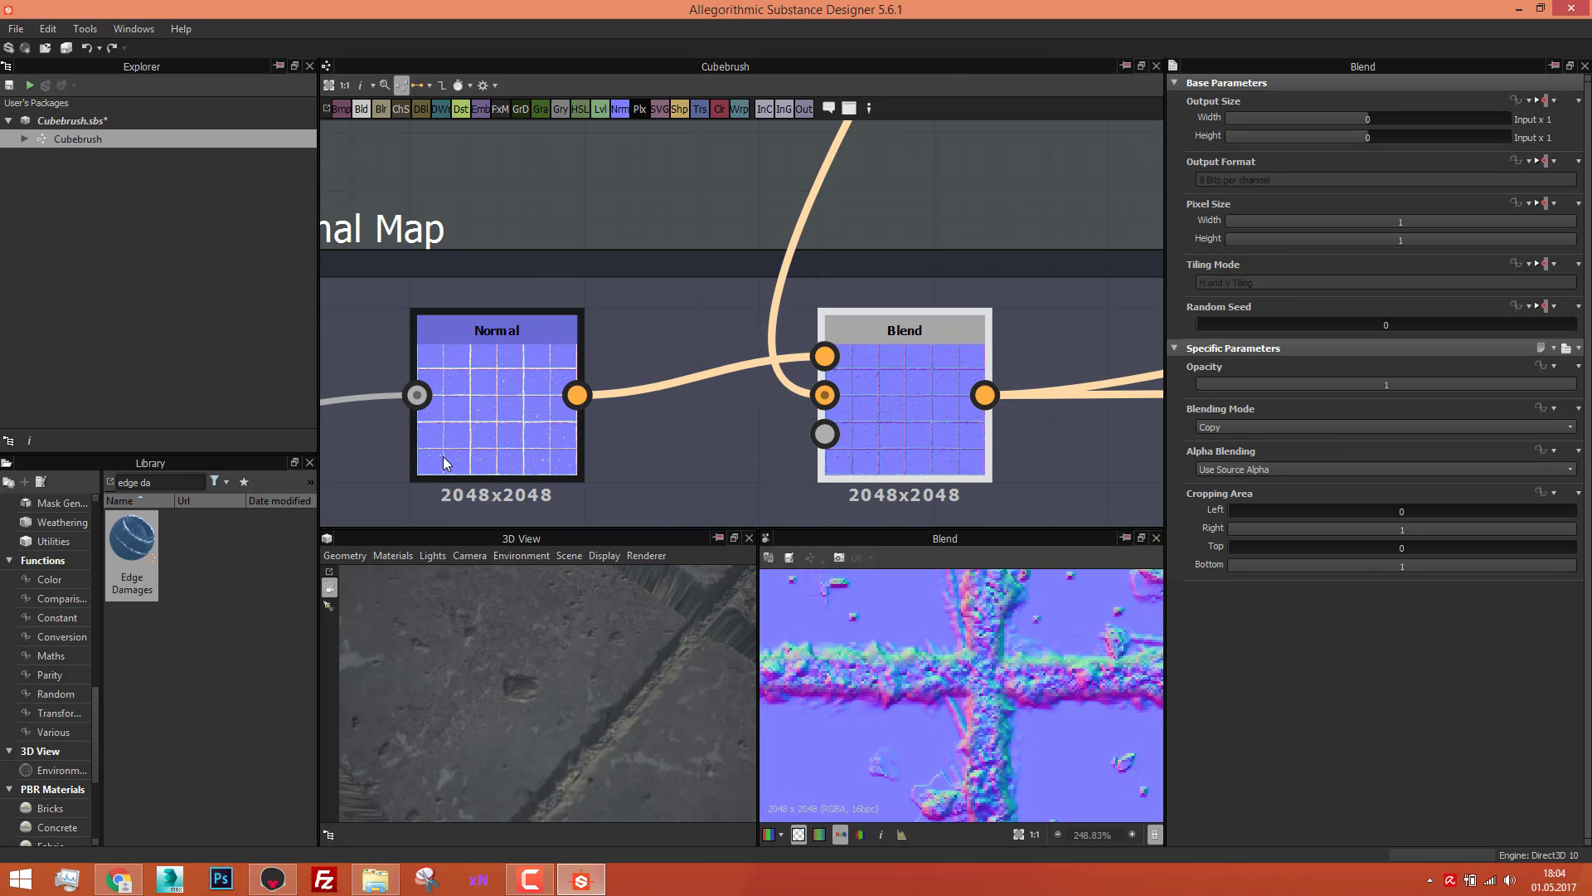
Step: Preview the Normal Map frame's Normal node and its Blend node in turn to compare the gaps between the stones
{"action": "double_click", "coordinate": [478, 402]}
{"action": "scroll", "coordinate": [966, 684], "scroll_direction": "down", "scroll_amount": 6}
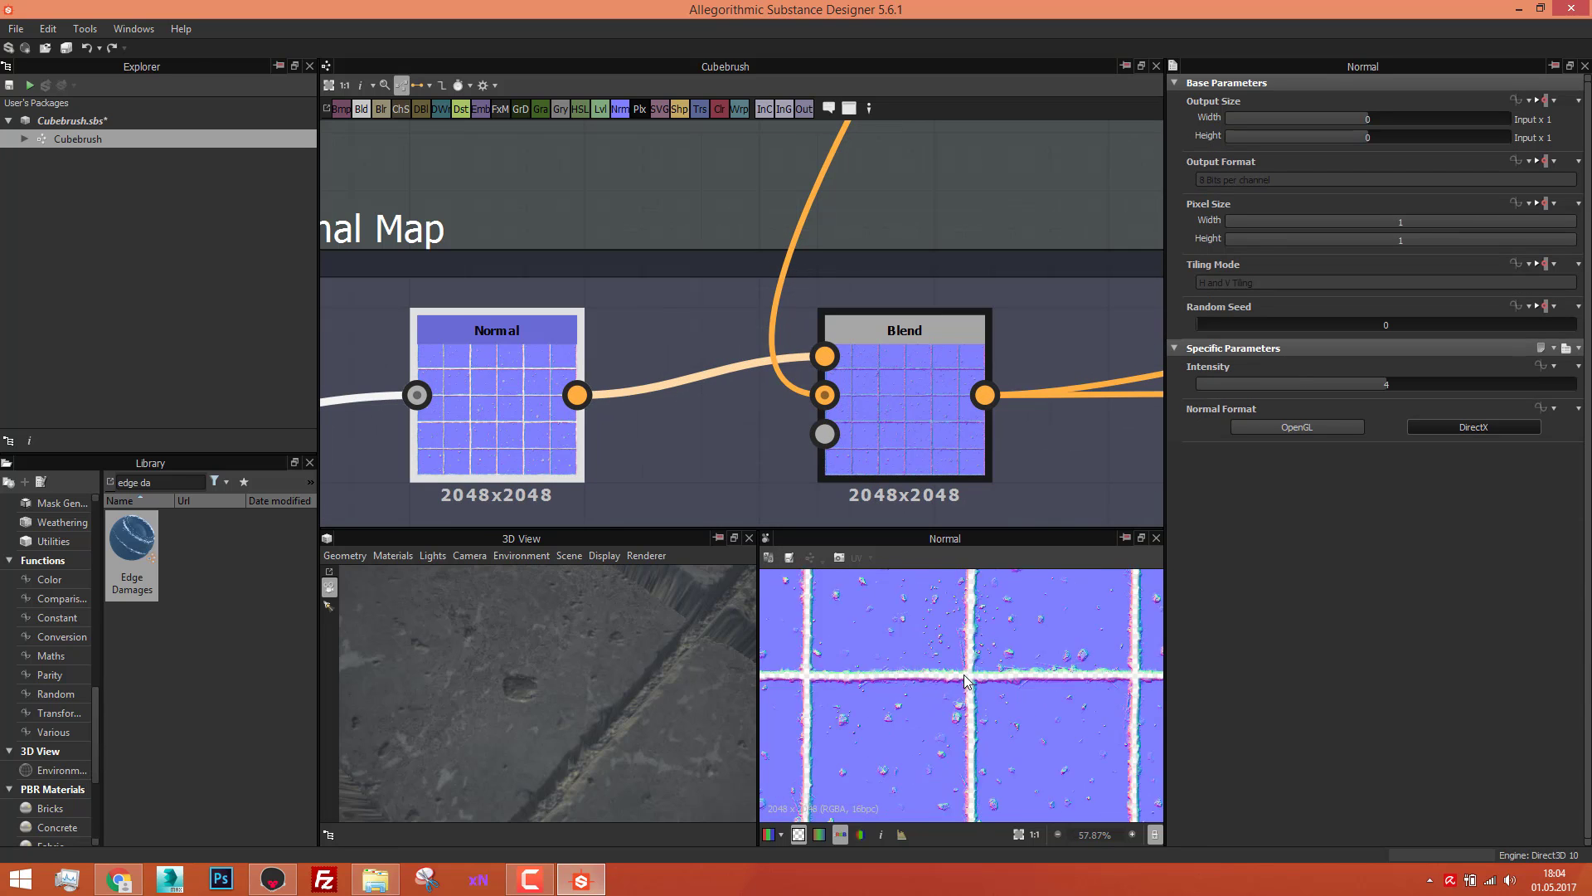
{"action": "scroll", "coordinate": [967, 631], "scroll_direction": "up", "scroll_amount": 4}
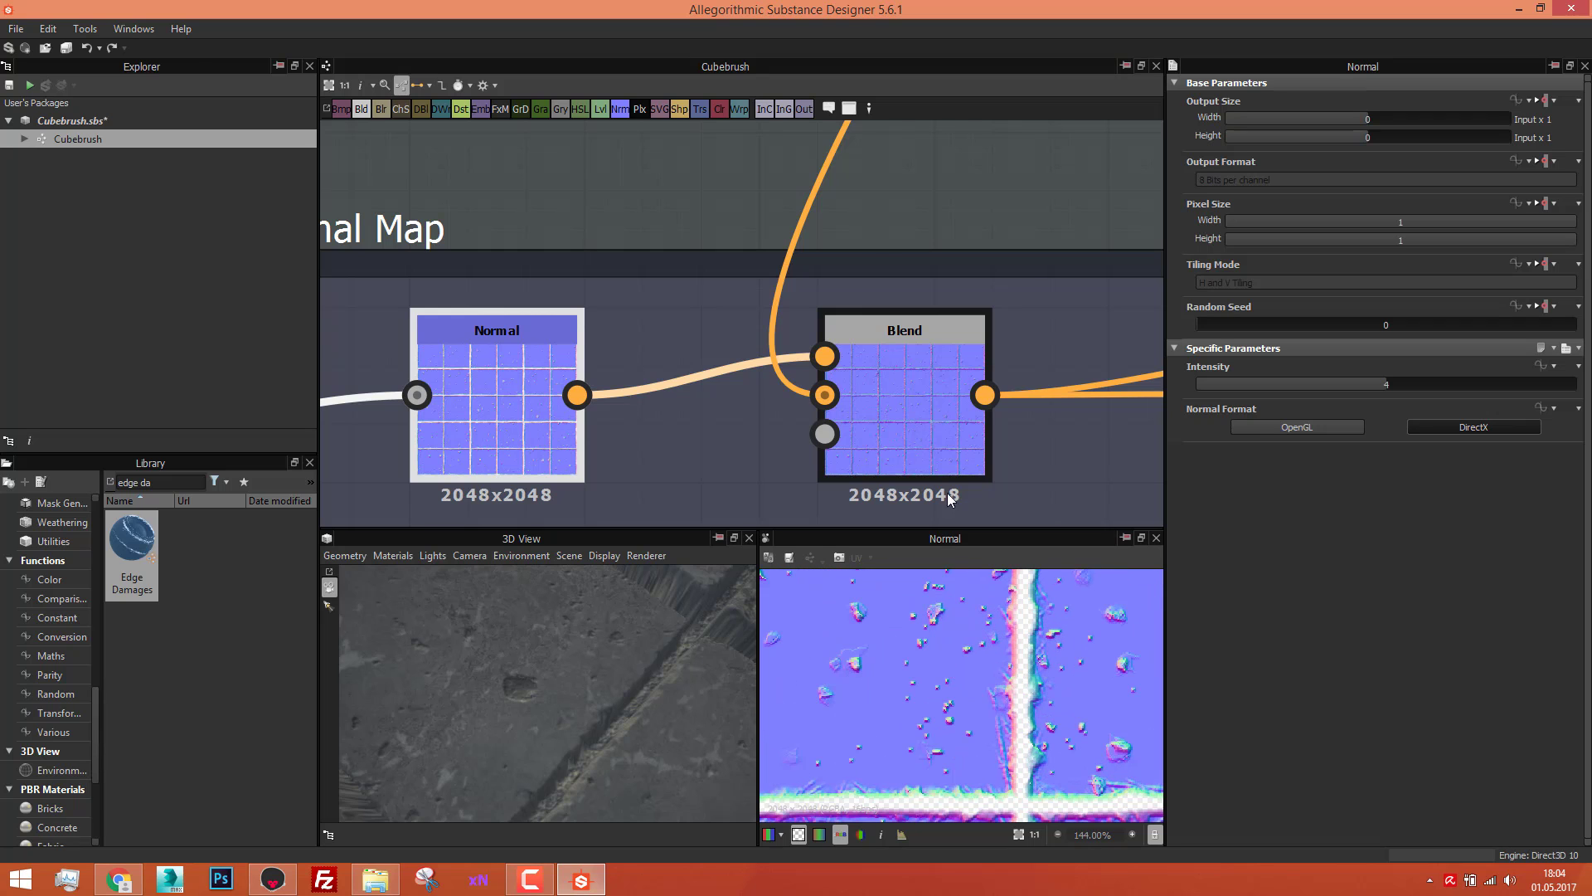
{"action": "double_click", "coordinate": [872, 408]}
{"action": "scroll", "coordinate": [887, 402], "scroll_direction": "down", "scroll_amount": 3}
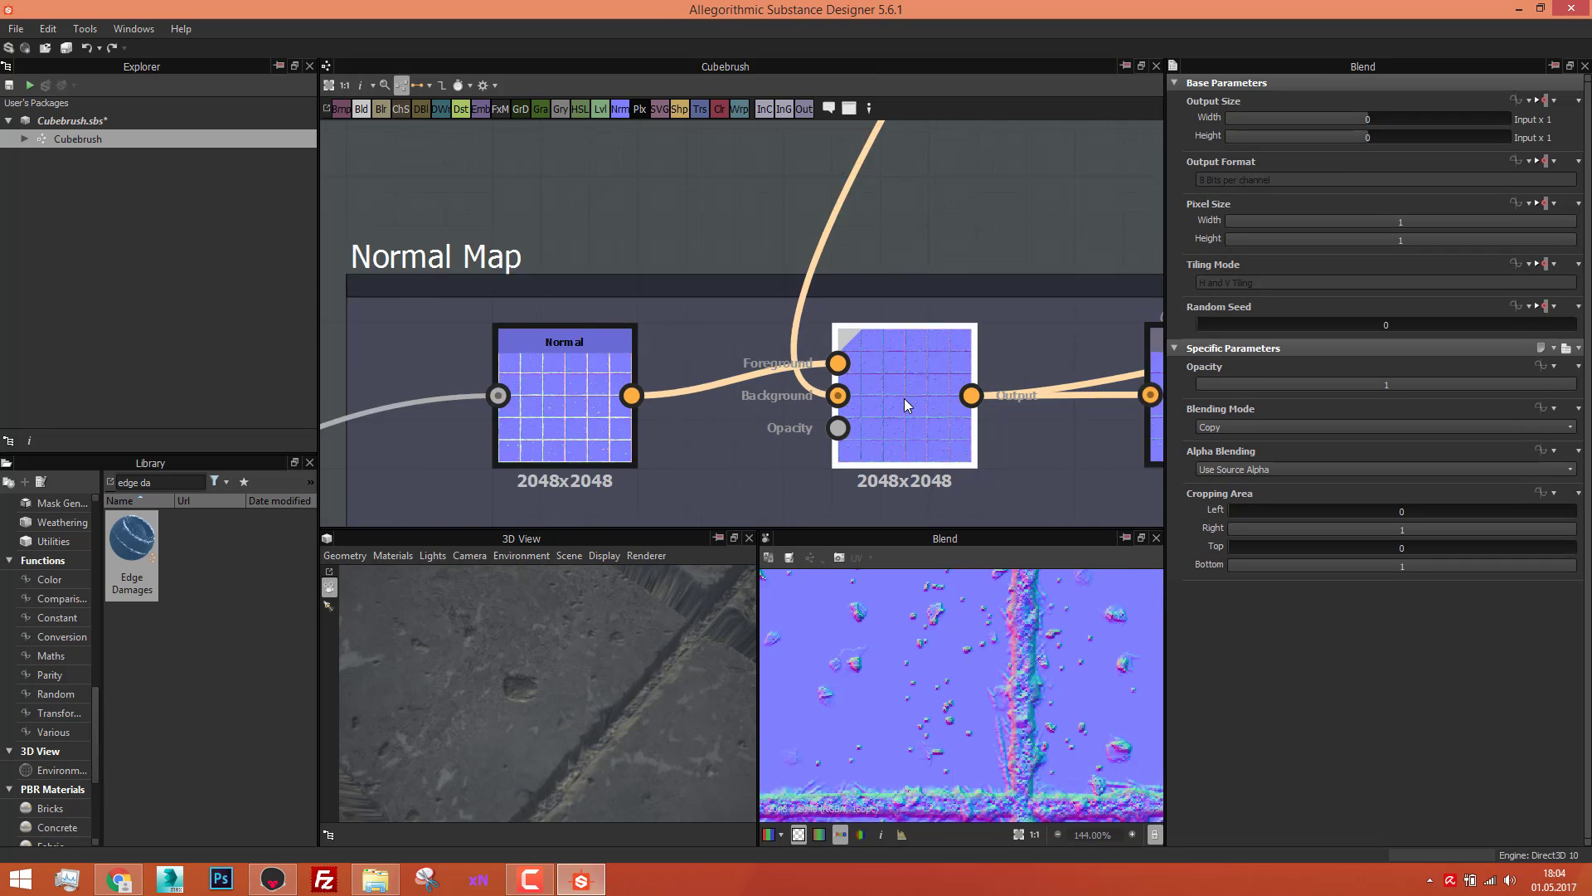
{"action": "scroll", "coordinate": [1028, 433], "scroll_direction": "up", "scroll_amount": 1}
{"action": "scroll", "coordinate": [1029, 435], "scroll_direction": "up", "scroll_amount": 2}
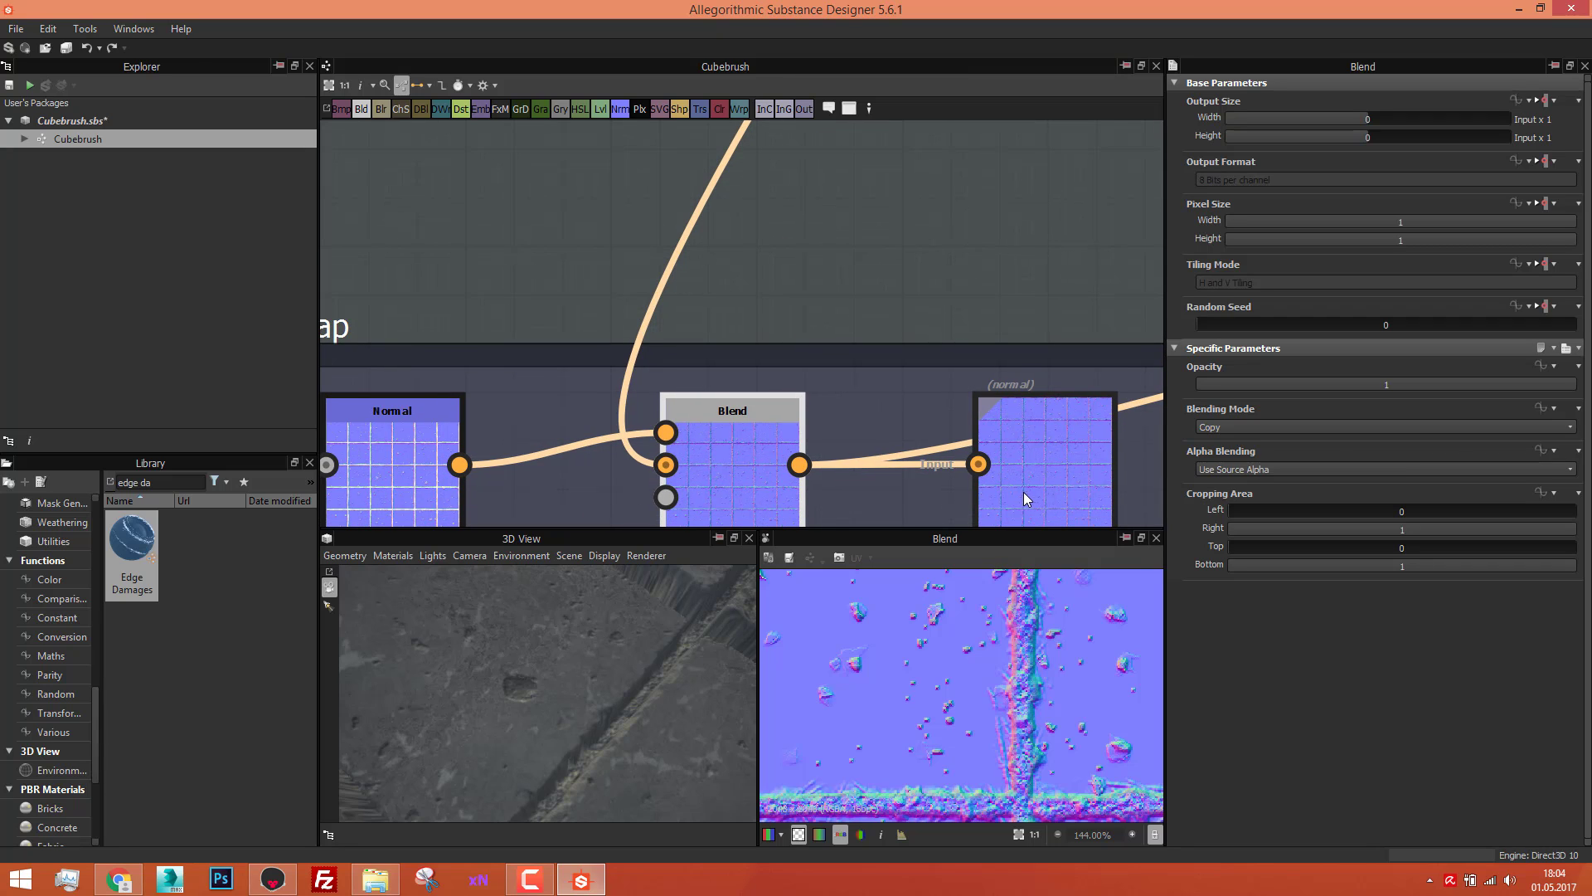
Step: Preview the Normal output node and examine how the Normal Map frame's nodes connect to it
{"action": "double_click", "coordinate": [1024, 491]}
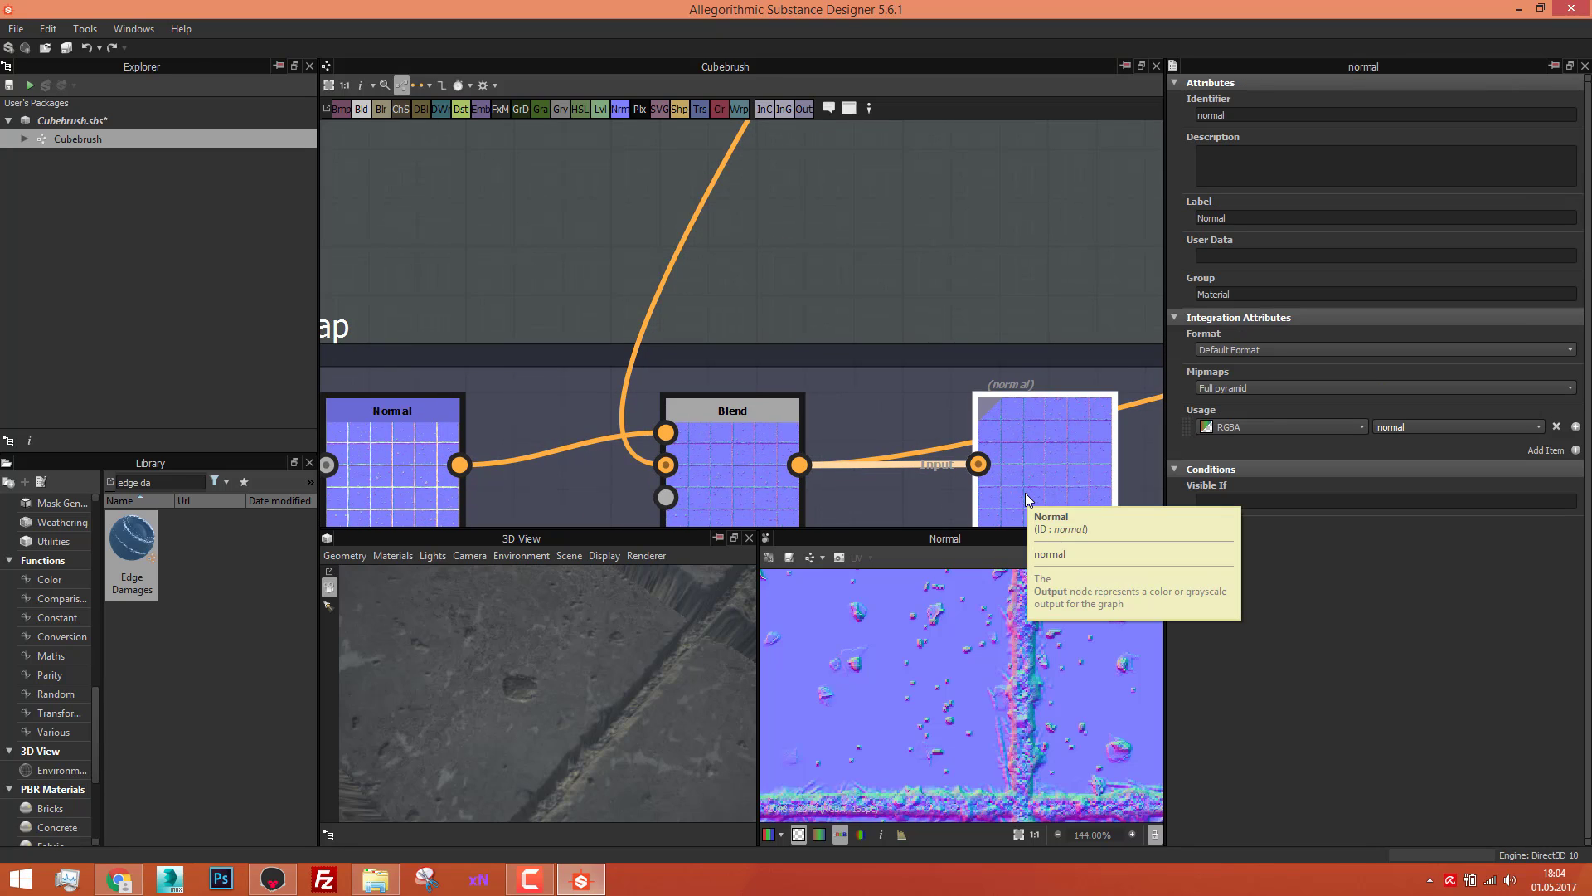
{"action": "scroll", "coordinate": [1025, 493], "scroll_direction": "down", "scroll_amount": 3}
{"action": "middle_click_drag", "start_coordinate": [937, 466], "coordinate": [608, 431]}
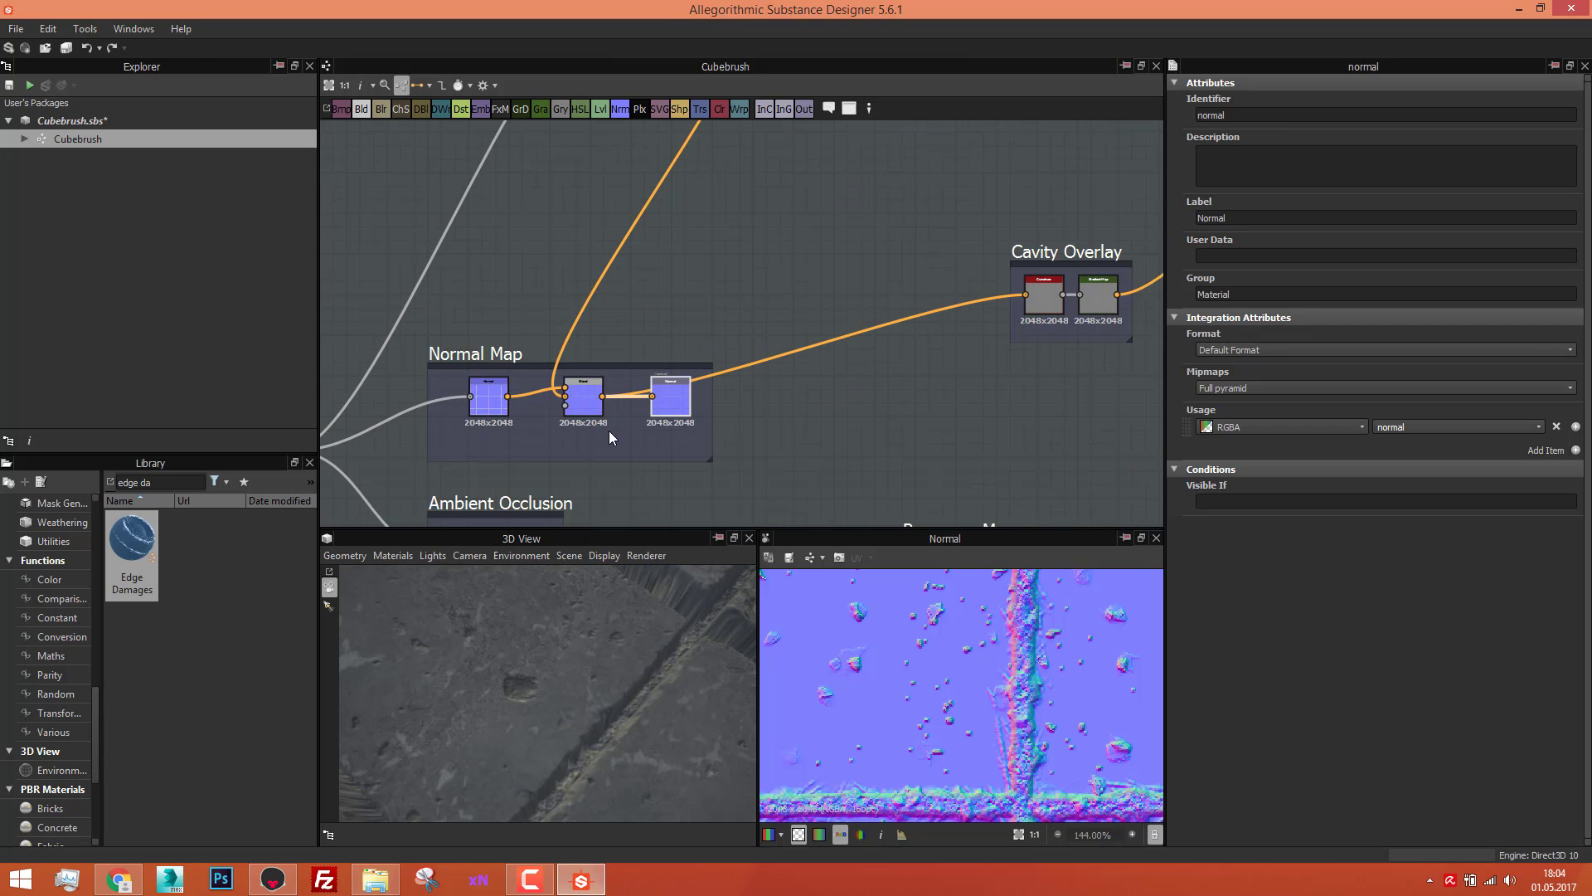
{"action": "scroll", "coordinate": [558, 402], "scroll_direction": "up", "scroll_amount": 3}
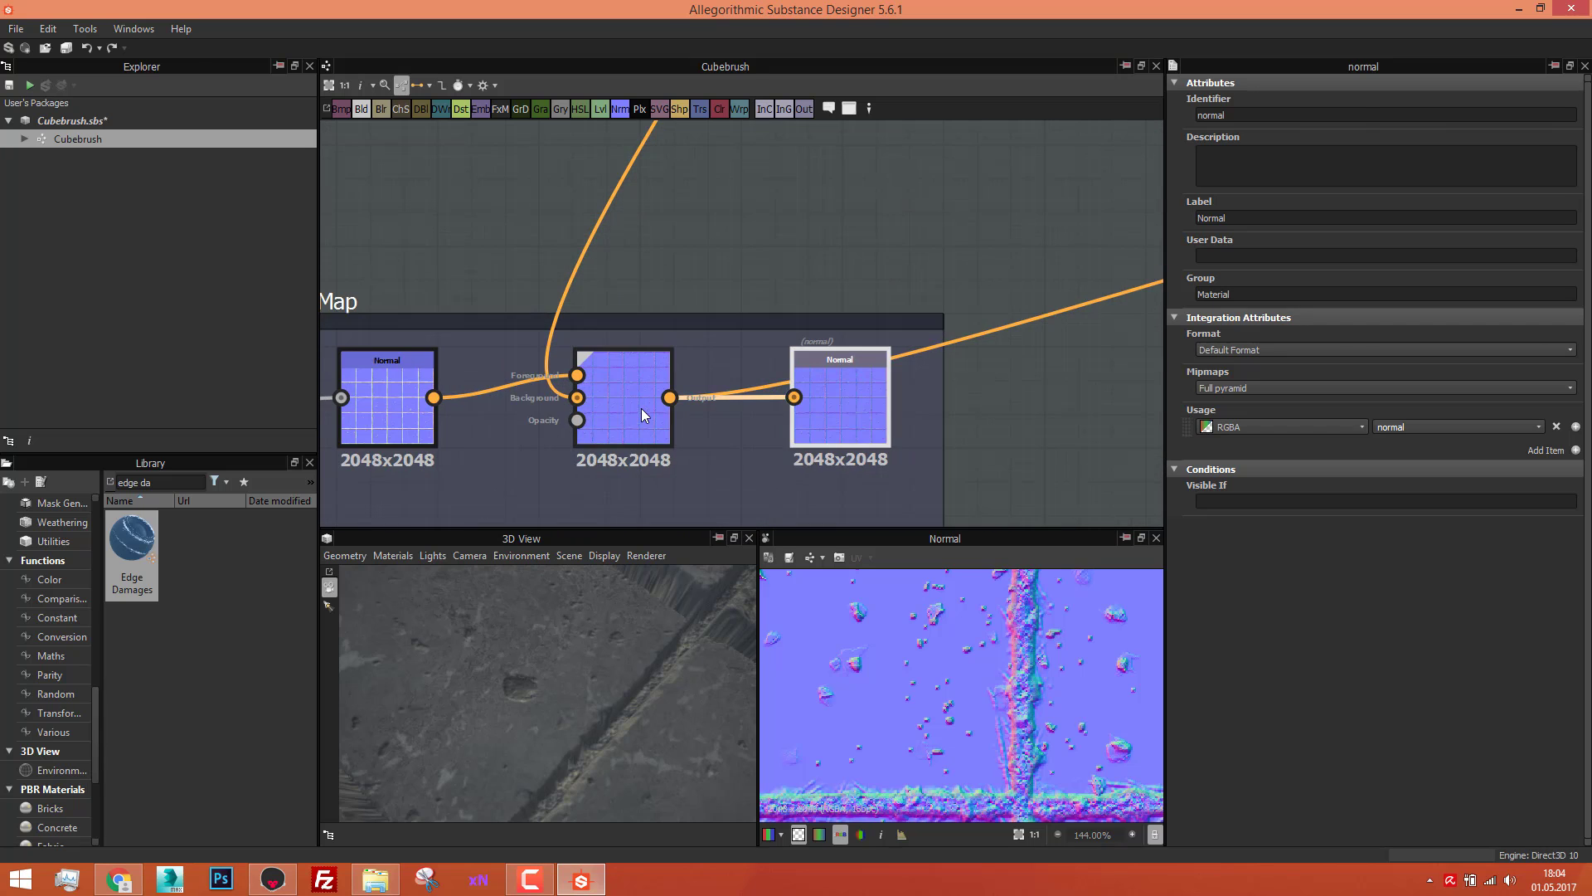
Step: Follow the Normal Map Blend node's output to the Cavity Overlay frame and preview its Curvature node
{"action": "left_click", "coordinate": [640, 408]}
{"action": "scroll", "coordinate": [640, 408], "scroll_direction": "down", "scroll_amount": 3}
{"action": "middle_click_drag", "start_coordinate": [1022, 373], "coordinate": [951, 351]}
{"action": "scroll", "coordinate": [951, 351], "scroll_direction": "up", "scroll_amount": 3}
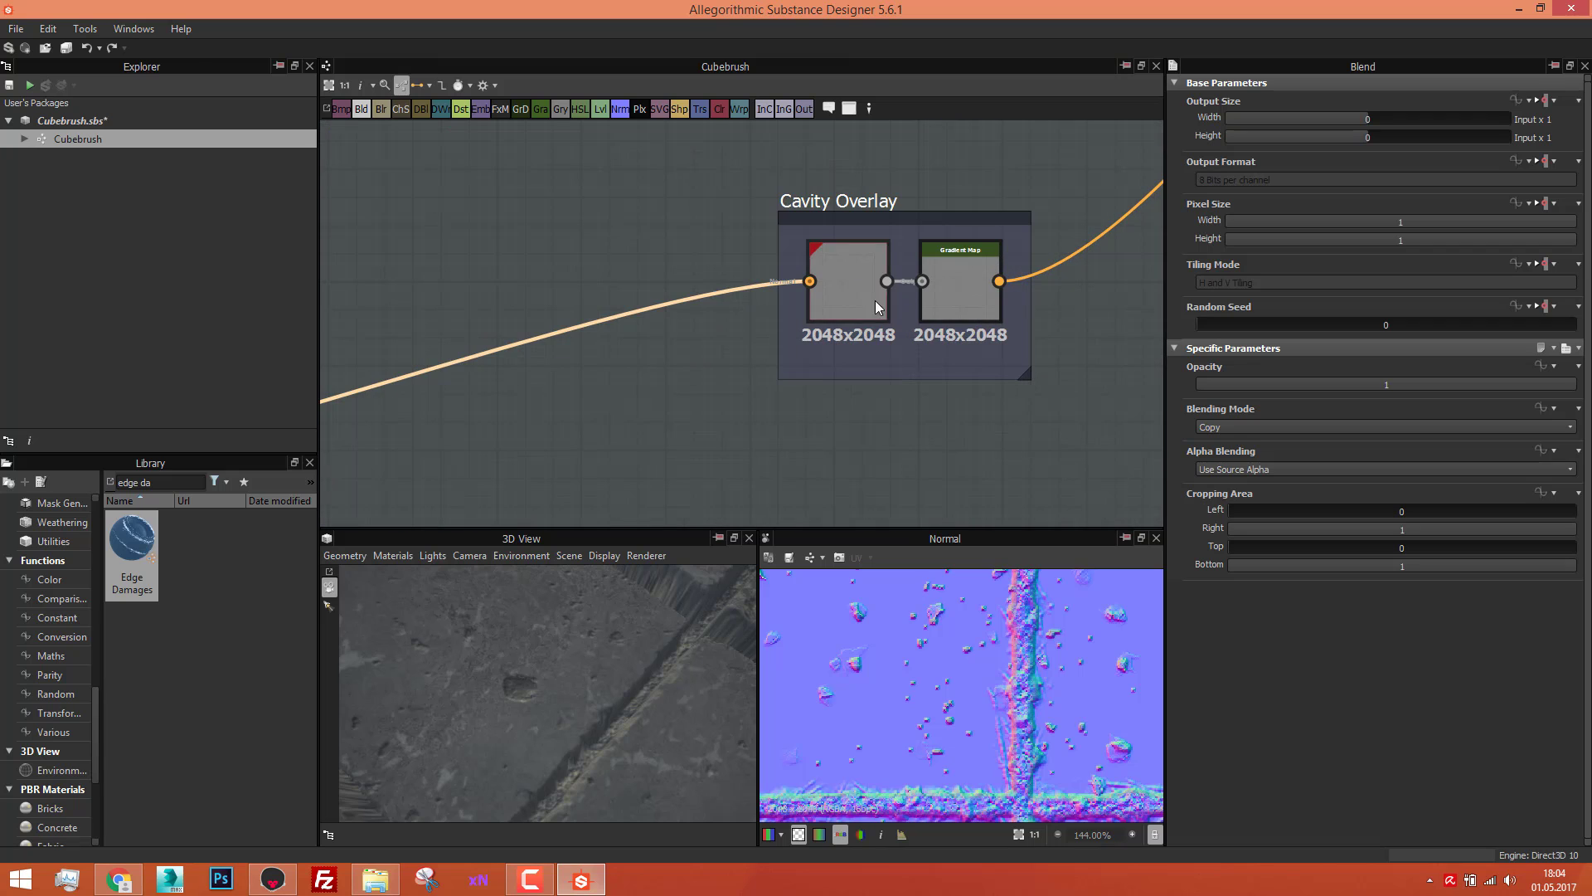
{"action": "left_click", "coordinate": [863, 295]}
{"action": "scroll", "coordinate": [849, 360], "scroll_direction": "up", "scroll_amount": 1}
{"action": "scroll", "coordinate": [851, 362], "scroll_direction": "up", "scroll_amount": 2}
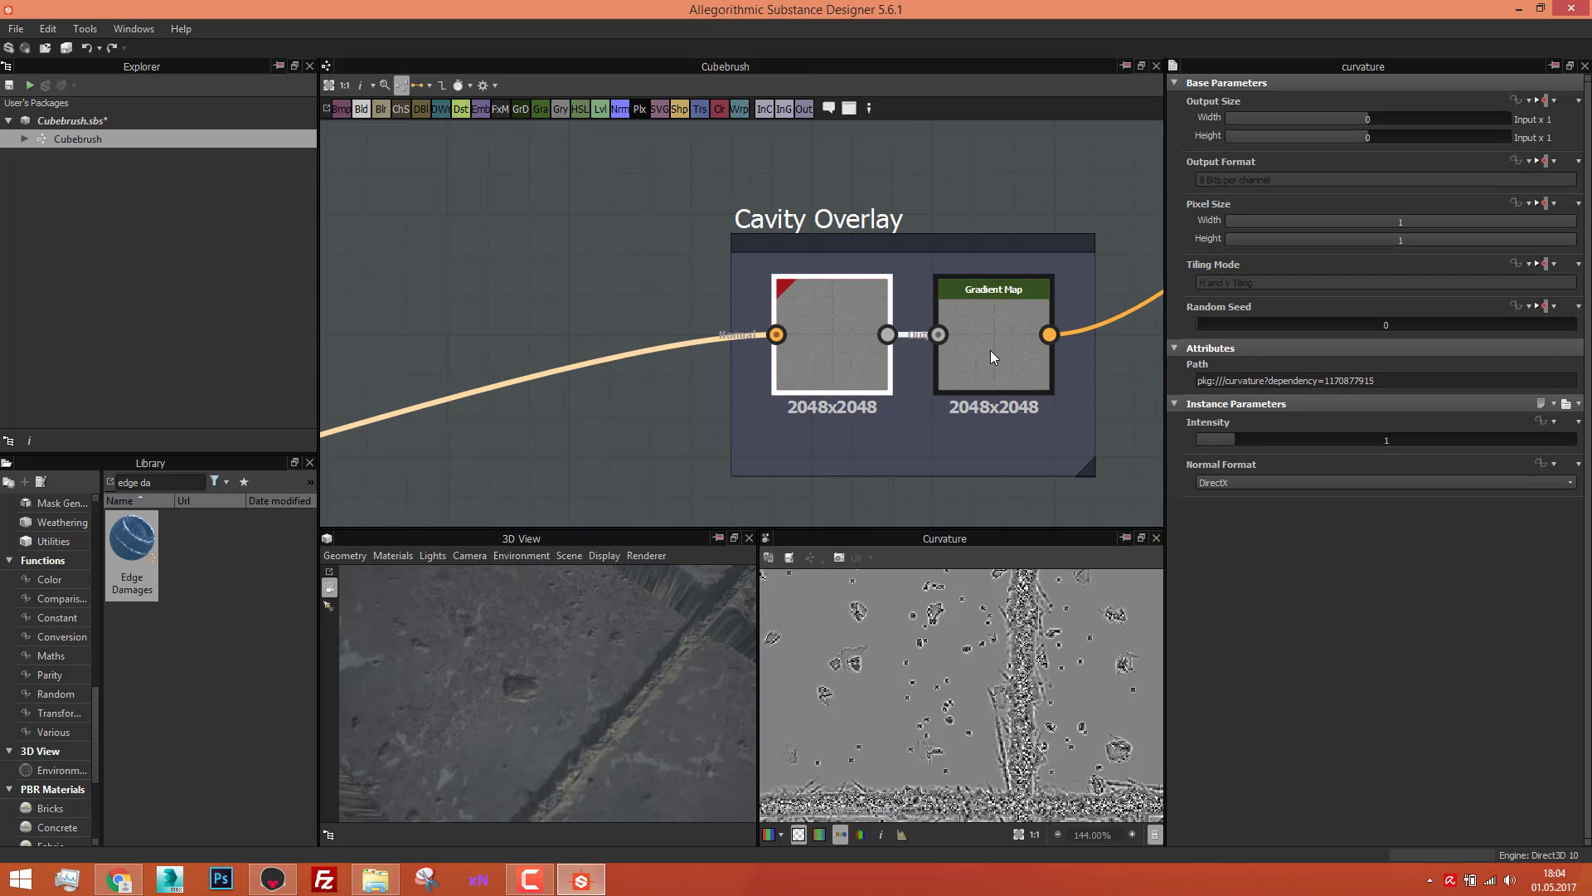
Step: Examine the Curvature and Gradient Map nodes in the Cavity Overlay frame and where their output leads in the graph
{"action": "scroll", "coordinate": [1007, 356], "scroll_direction": "down", "scroll_amount": 7}
{"action": "middle_click_drag", "start_coordinate": [1007, 357], "coordinate": [840, 365]}
{"action": "scroll", "coordinate": [840, 365], "scroll_direction": "up", "scroll_amount": 4}
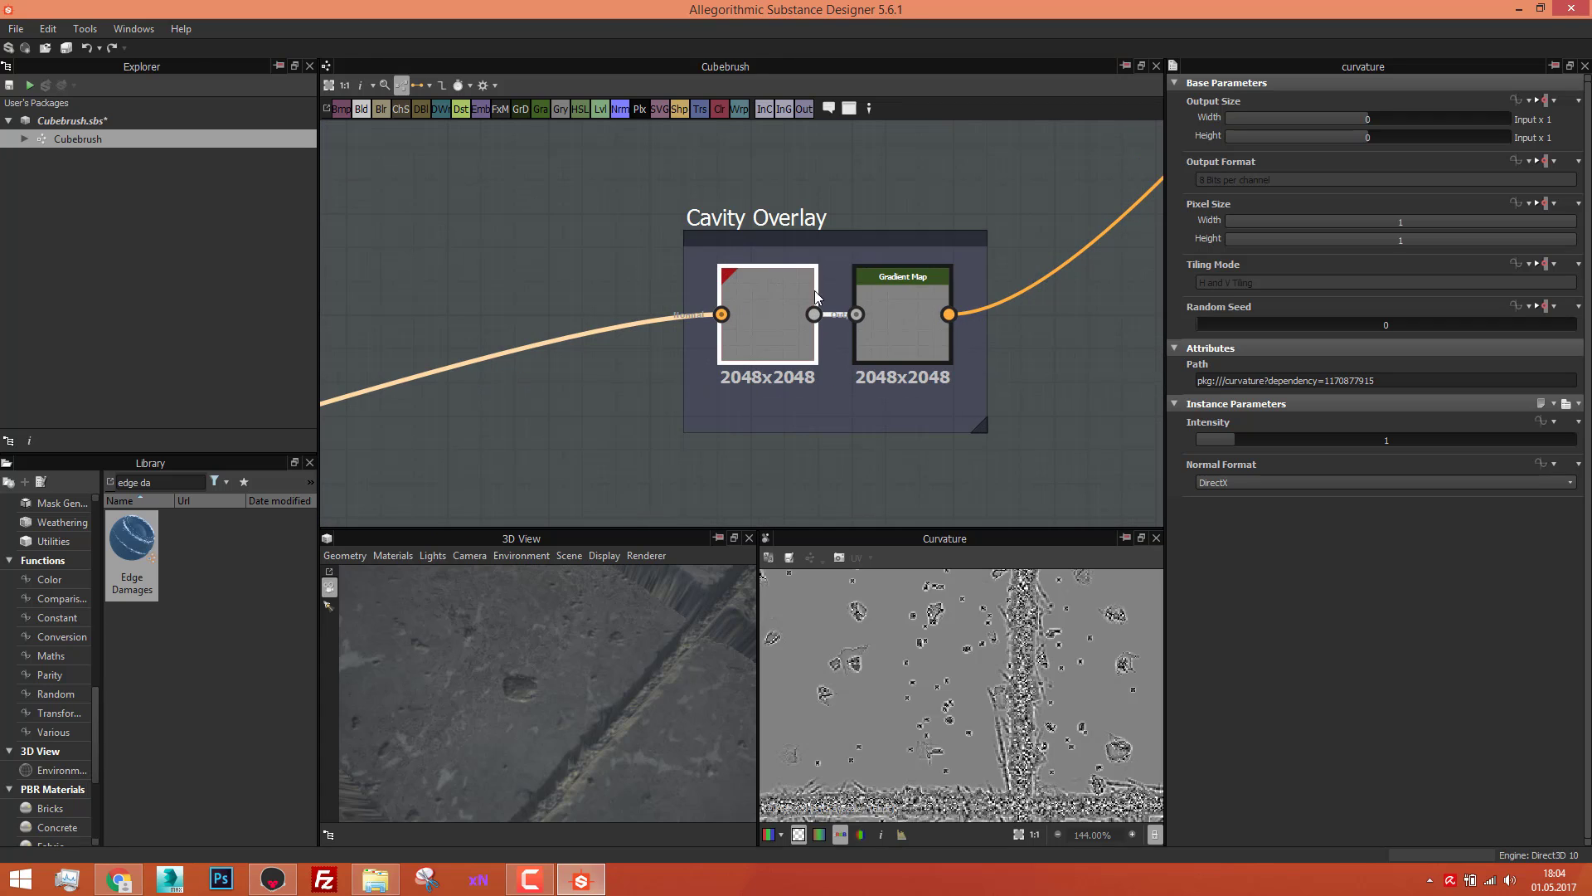
{"action": "scroll", "coordinate": [778, 332], "scroll_direction": "up", "scroll_amount": 2}
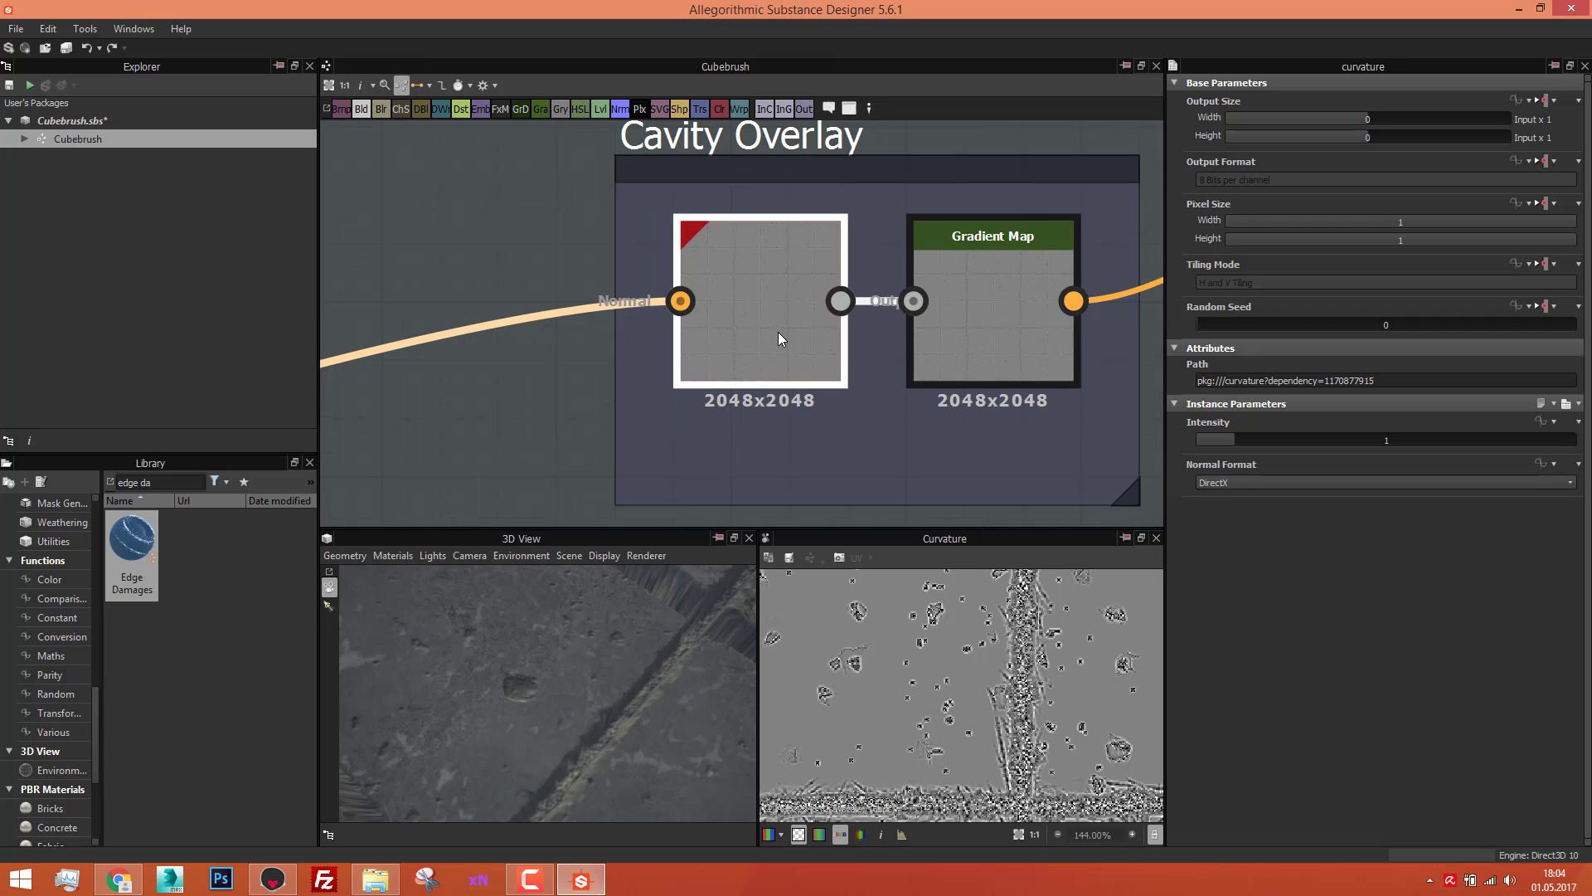
{"action": "scroll", "coordinate": [1008, 316], "scroll_direction": "down", "scroll_amount": 1}
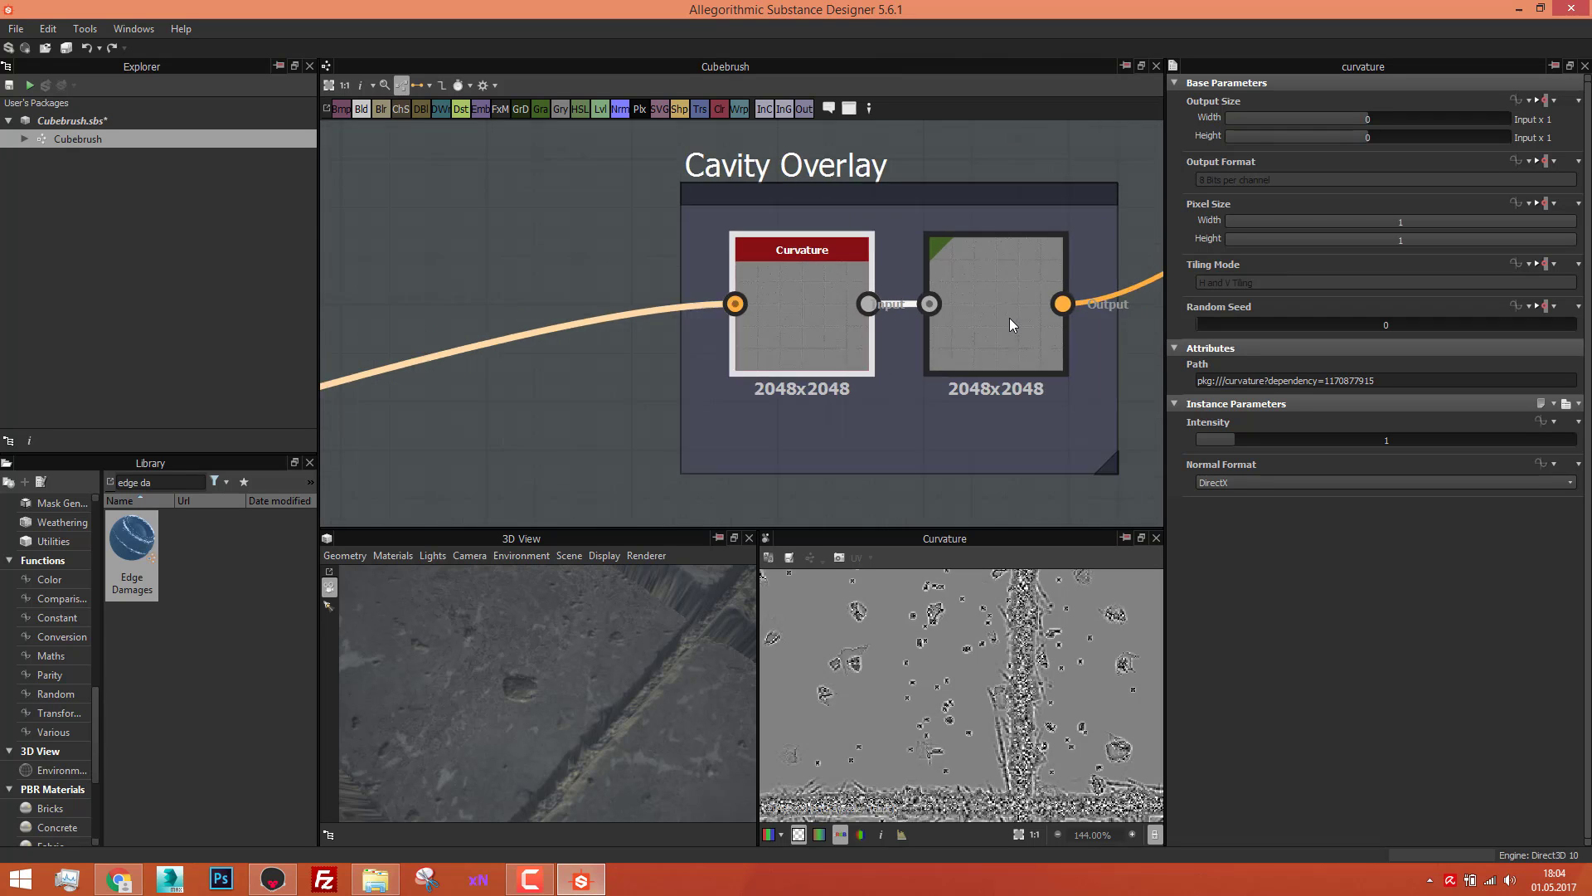
{"action": "scroll", "coordinate": [1008, 317], "scroll_direction": "down", "scroll_amount": 8}
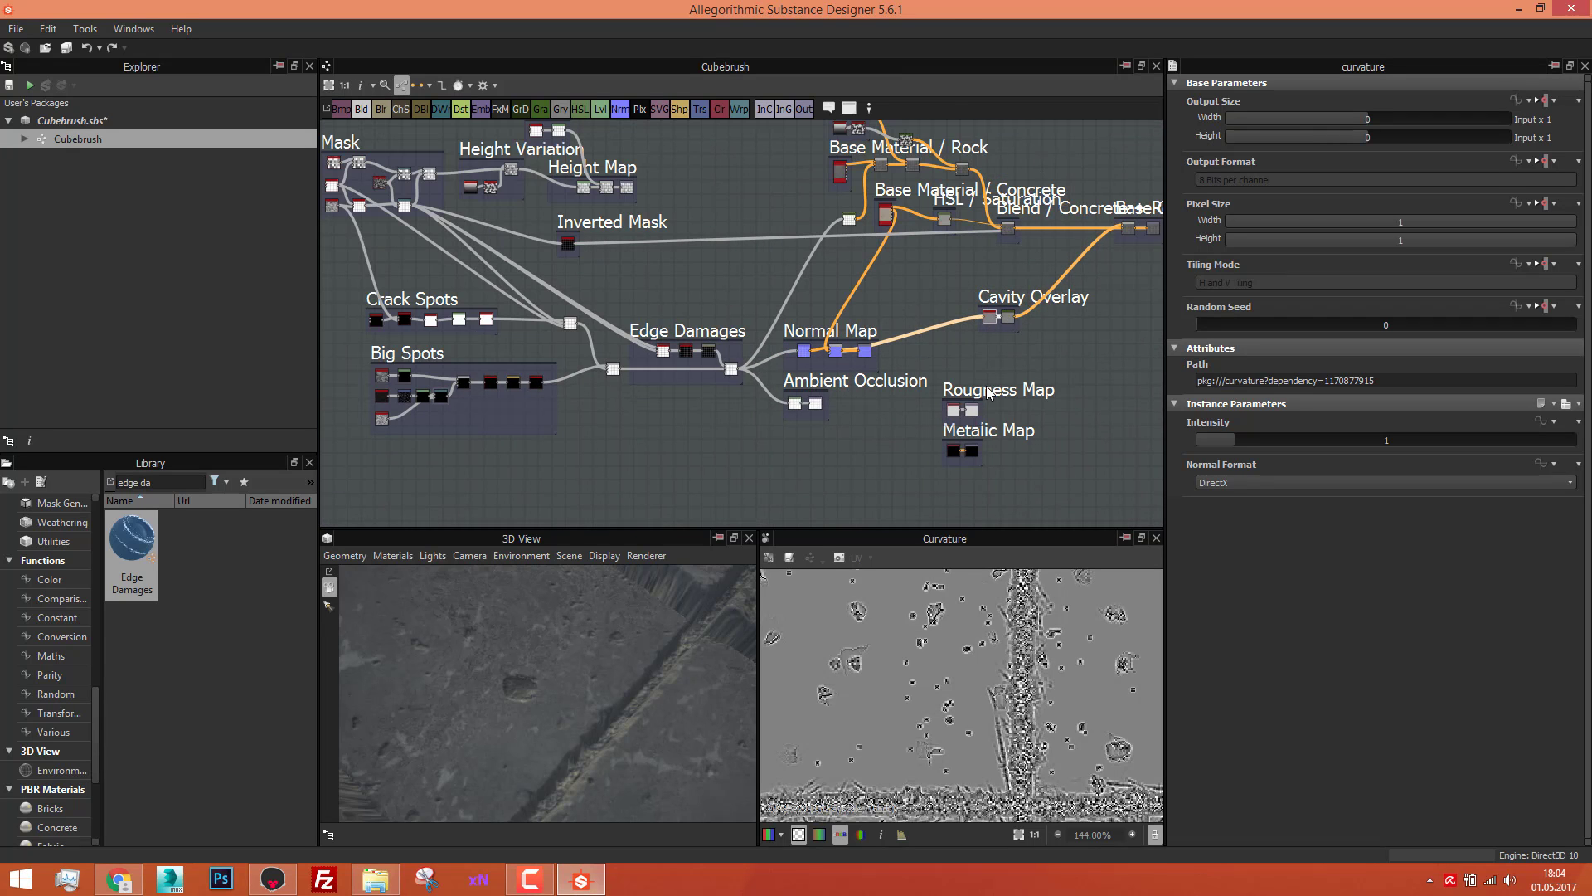
Step: Preview the Uniform Color node in the Rougness Map frame and inspect the neighbouring Metalic Map frame's nodes
{"action": "scroll", "coordinate": [989, 394], "scroll_direction": "up", "scroll_amount": 1}
{"action": "scroll", "coordinate": [989, 426], "scroll_direction": "up", "scroll_amount": 8}
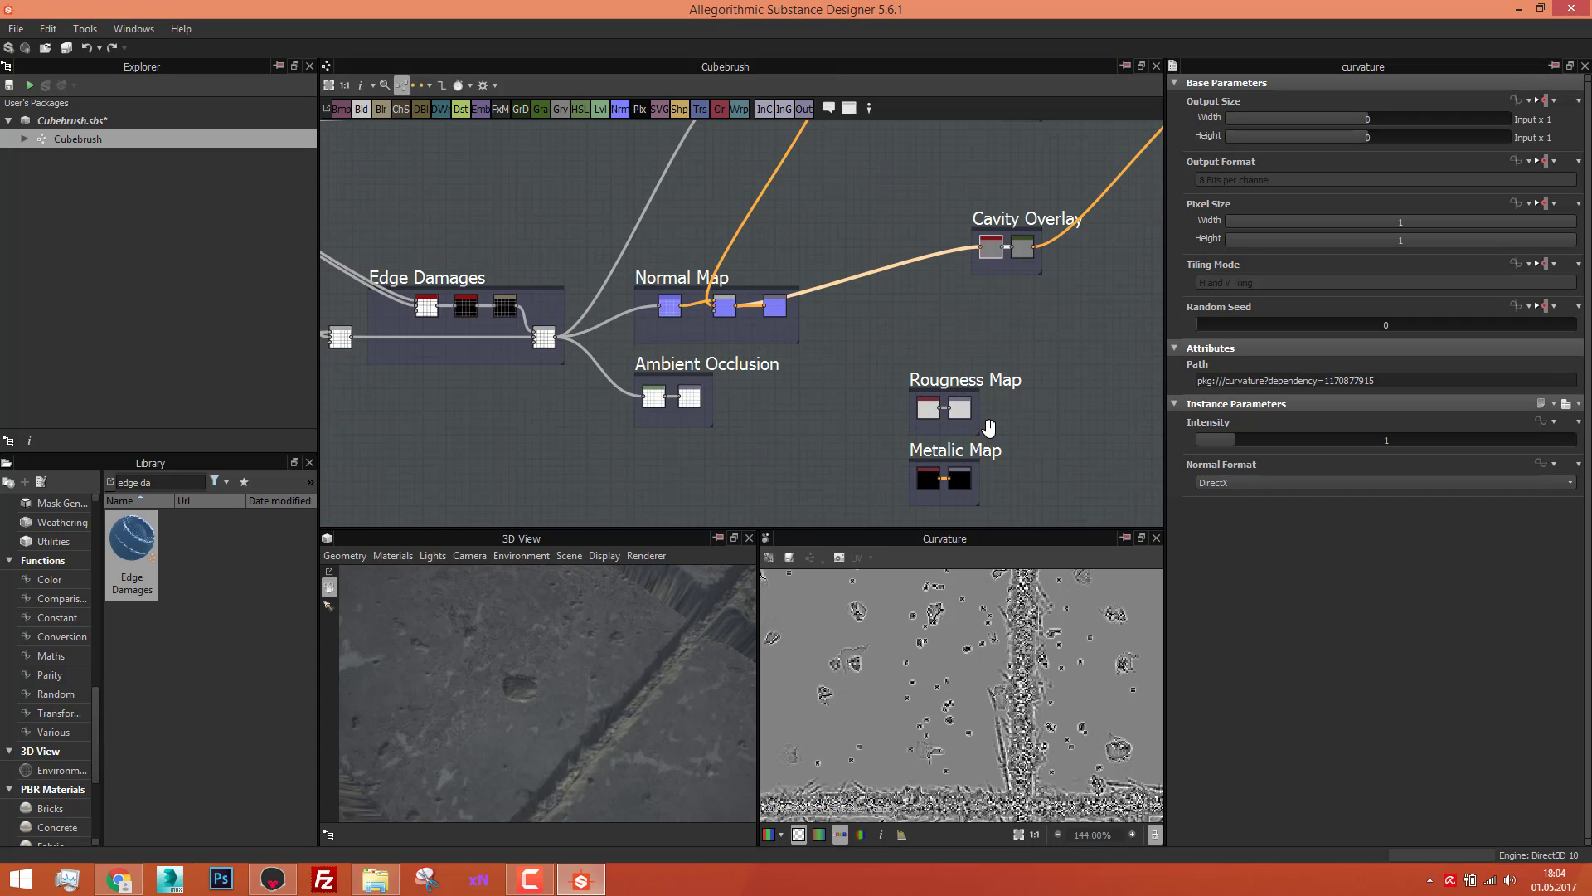
{"action": "left_click", "coordinate": [921, 417]}
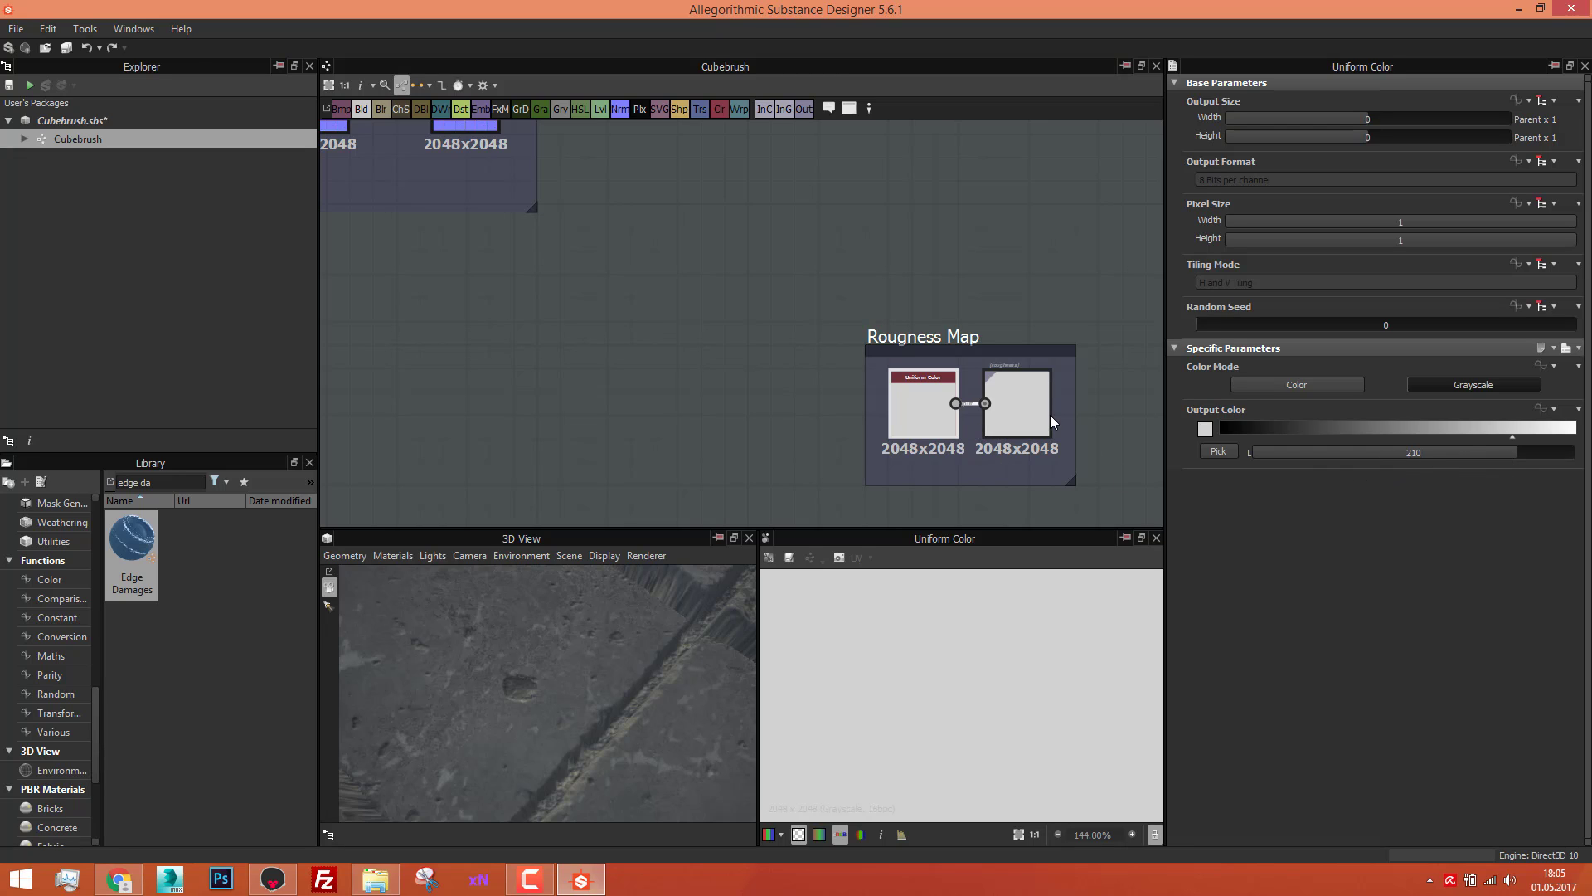
{"action": "scroll", "coordinate": [1045, 414], "scroll_direction": "down", "scroll_amount": 2}
{"action": "middle_click_drag", "start_coordinate": [1045, 415], "coordinate": [1040, 306]}
{"action": "scroll", "coordinate": [960, 450], "scroll_direction": "up", "scroll_amount": 1}
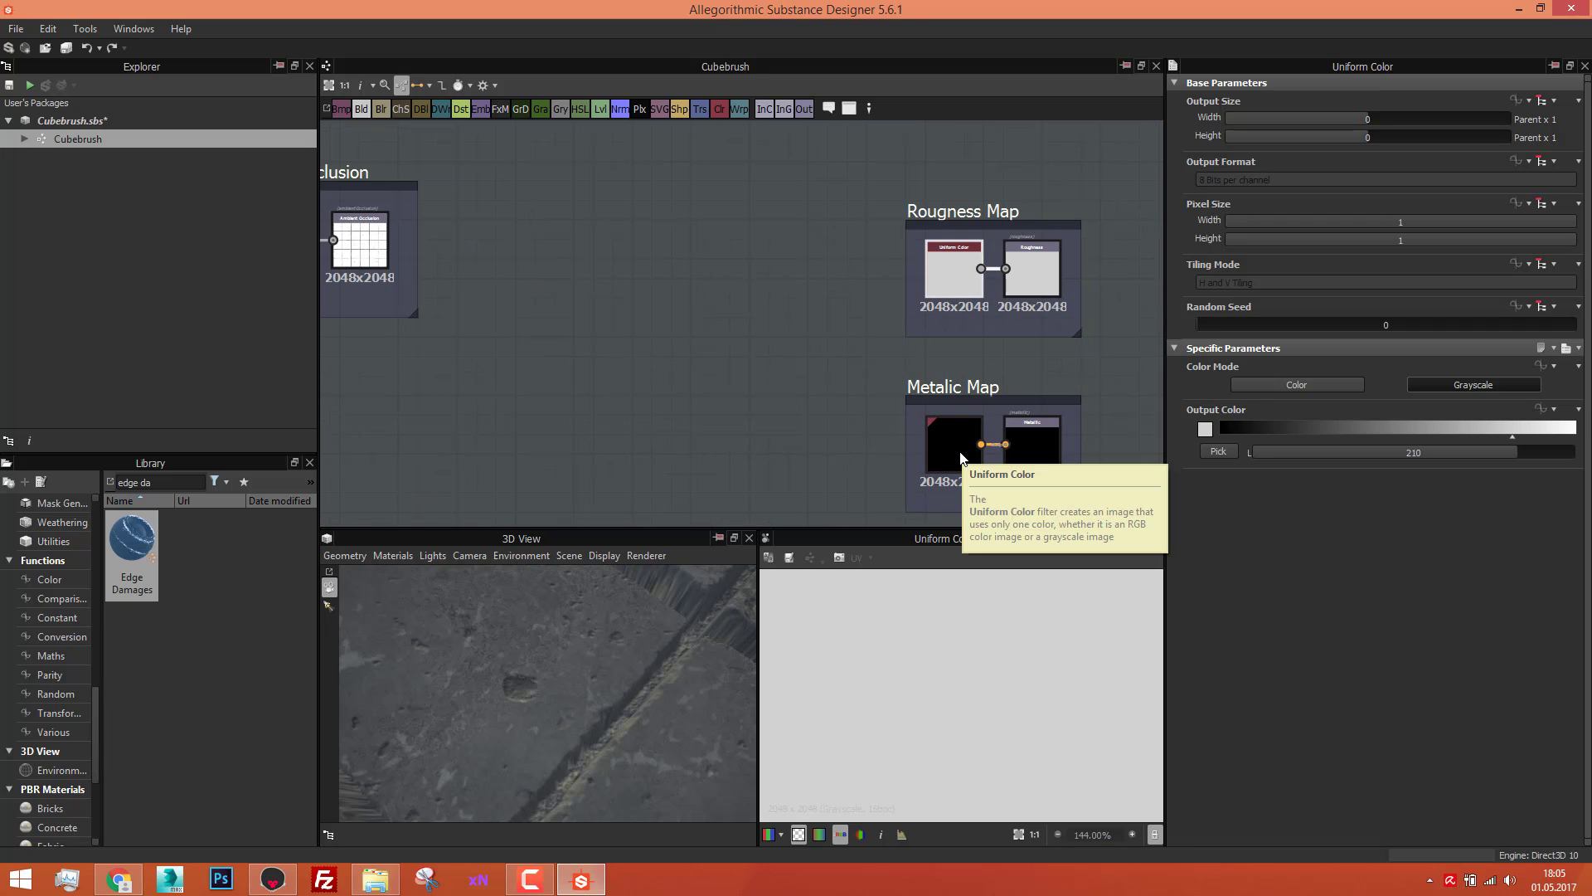
{"action": "scroll", "coordinate": [854, 367], "scroll_direction": "down", "scroll_amount": 3}
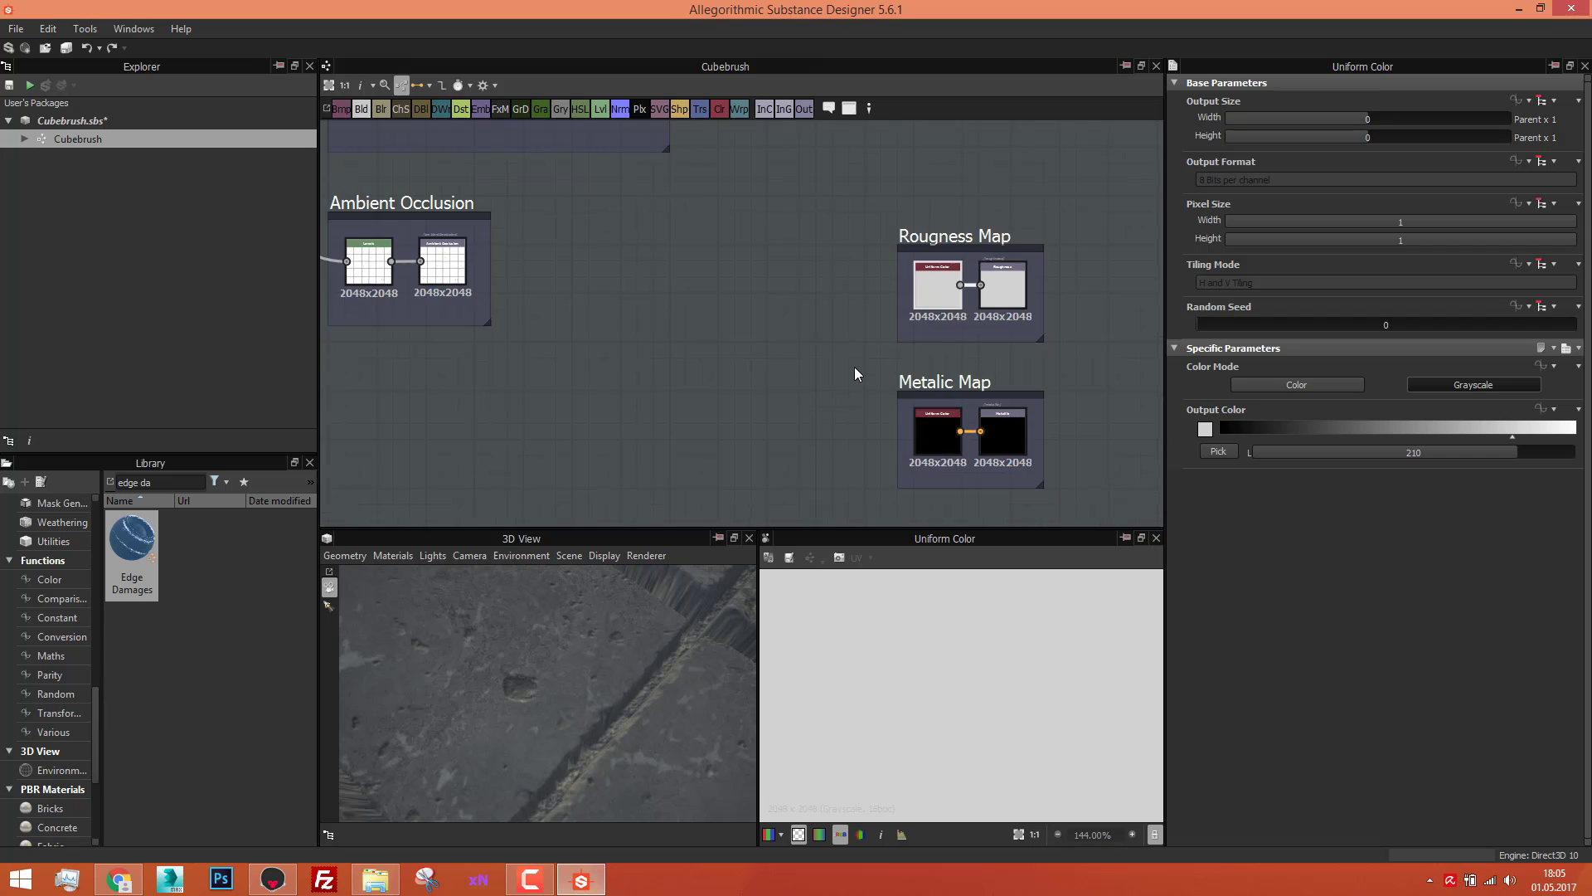
Step: Survey the graph from the map output frames to the base material groups and examine the Color Variation frame closely
{"action": "middle_click_drag", "start_coordinate": [855, 362], "coordinate": [838, 489]}
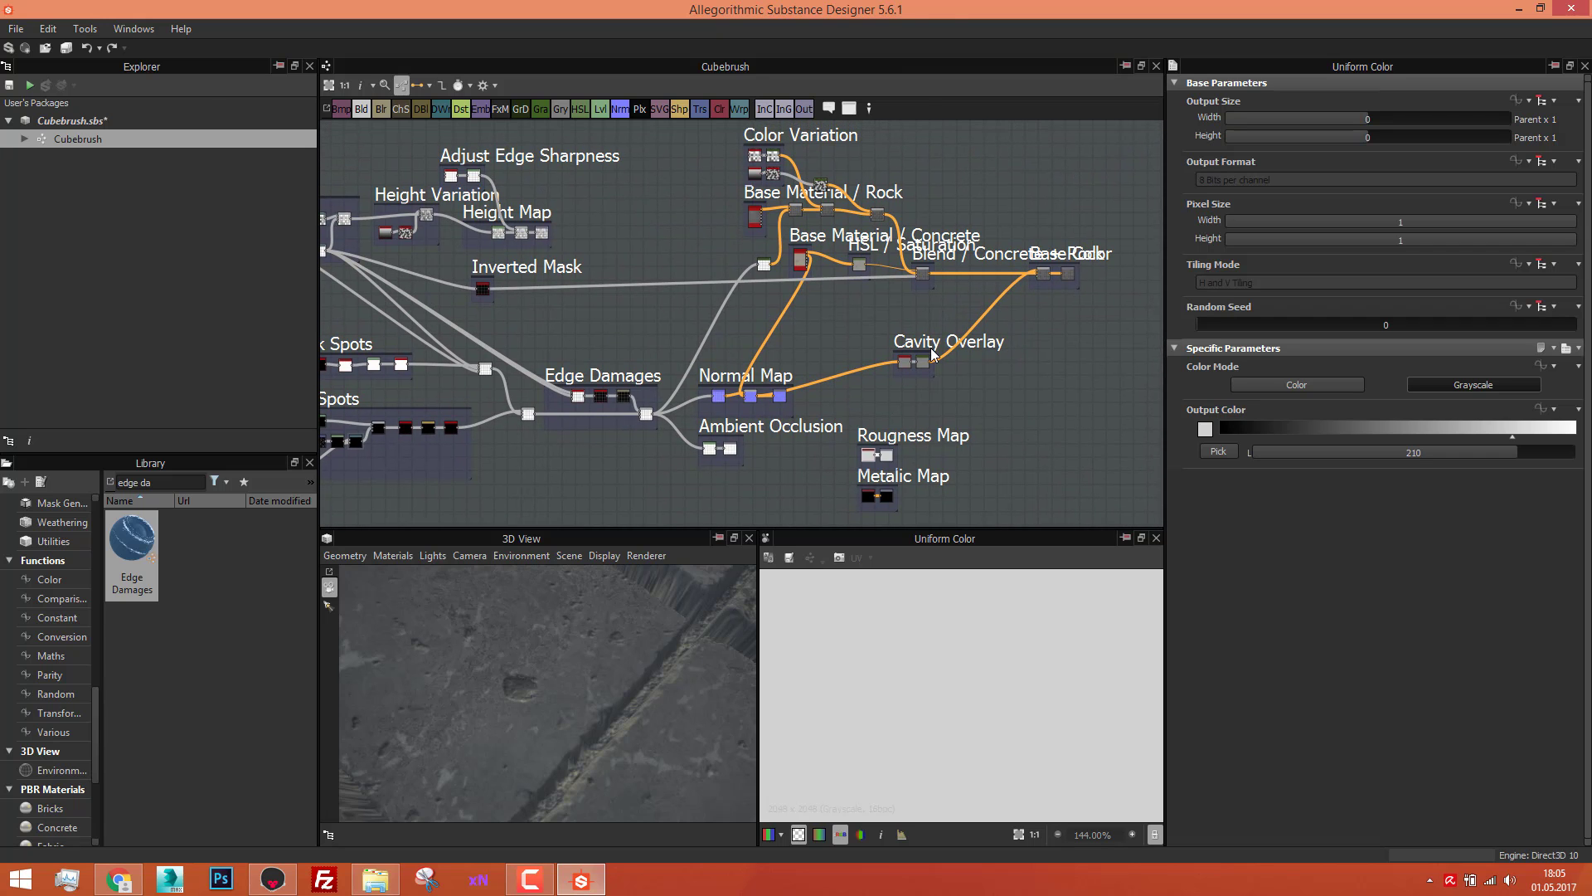
{"action": "scroll", "coordinate": [915, 365], "scroll_direction": "up", "scroll_amount": 3}
{"action": "scroll", "coordinate": [911, 366], "scroll_direction": "down", "scroll_amount": 4}
{"action": "scroll", "coordinate": [912, 366], "scroll_direction": "up", "scroll_amount": 3}
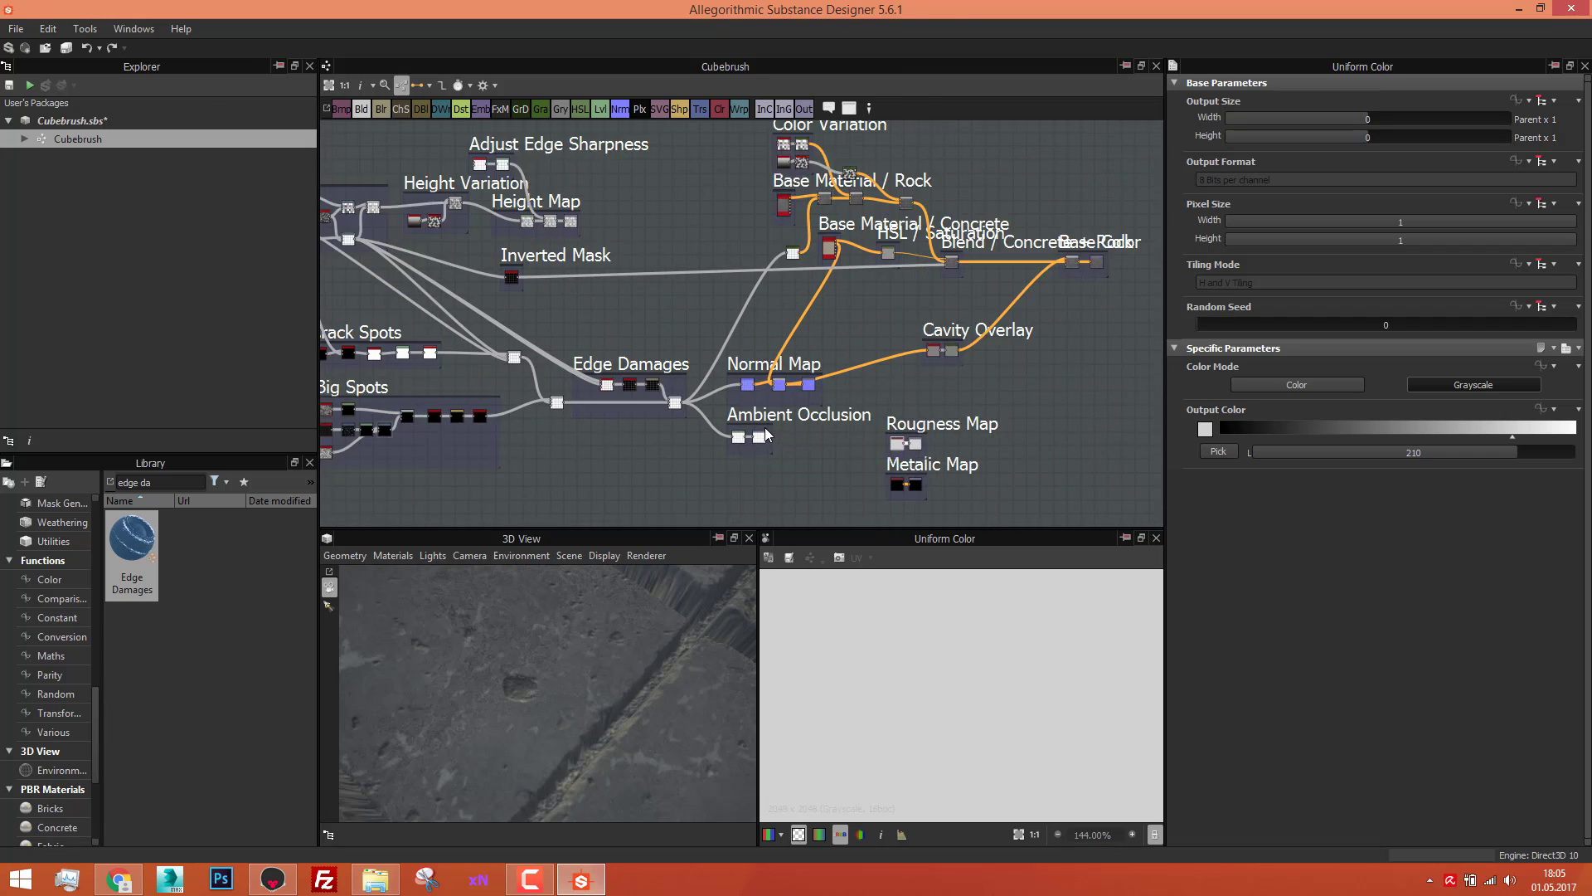
{"action": "middle_click_drag", "start_coordinate": [931, 356], "coordinate": [742, 360]}
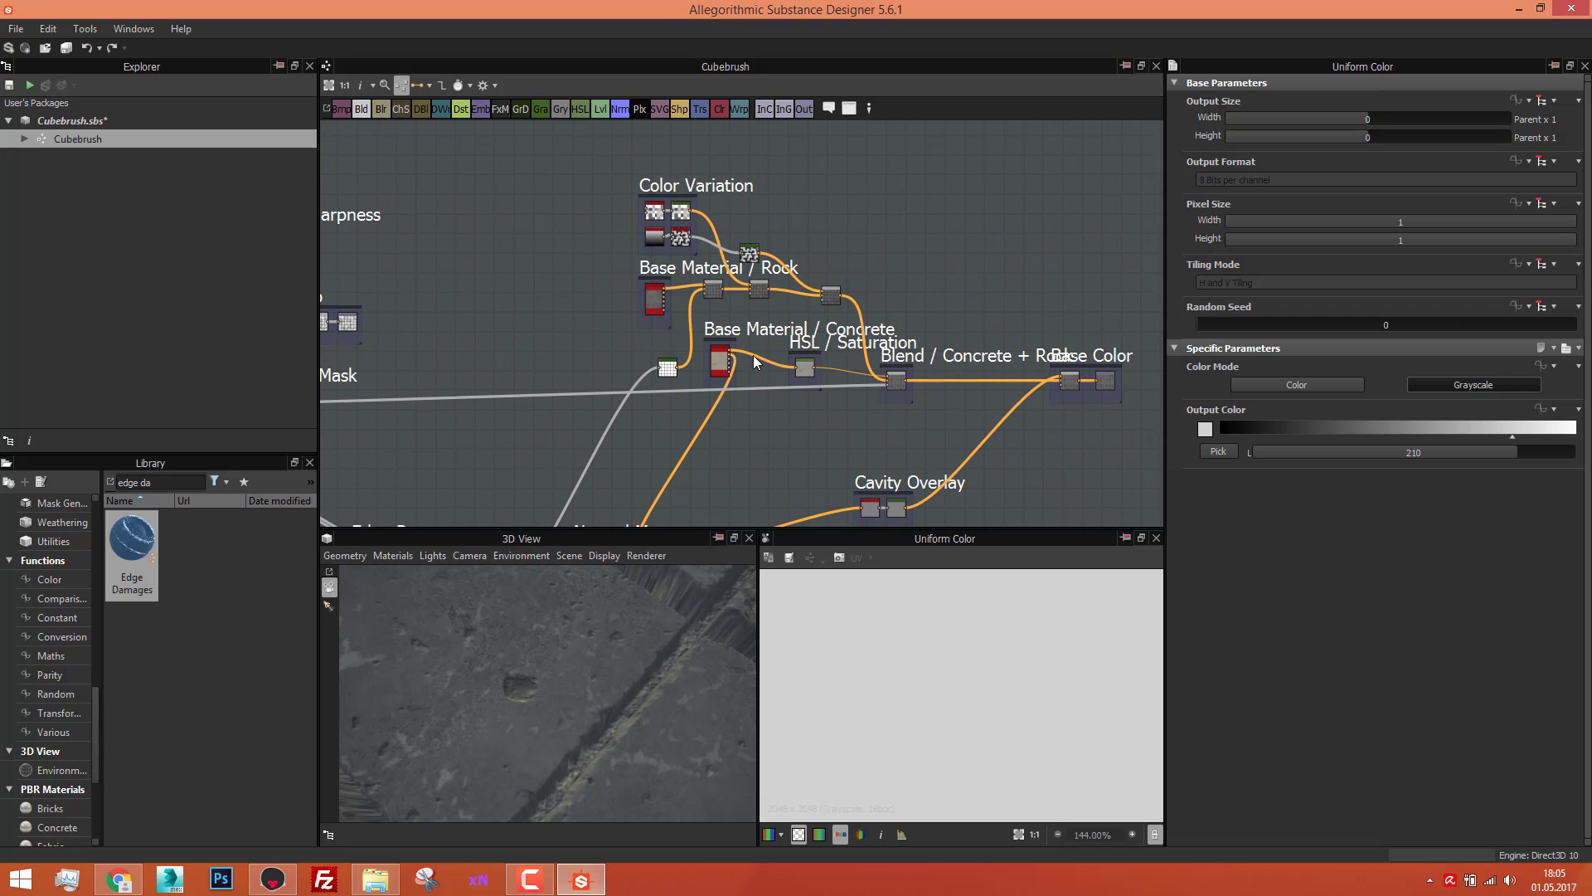
{"action": "scroll", "coordinate": [800, 257], "scroll_direction": "up", "scroll_amount": 1}
{"action": "middle_click_drag", "start_coordinate": [780, 253], "coordinate": [698, 249]}
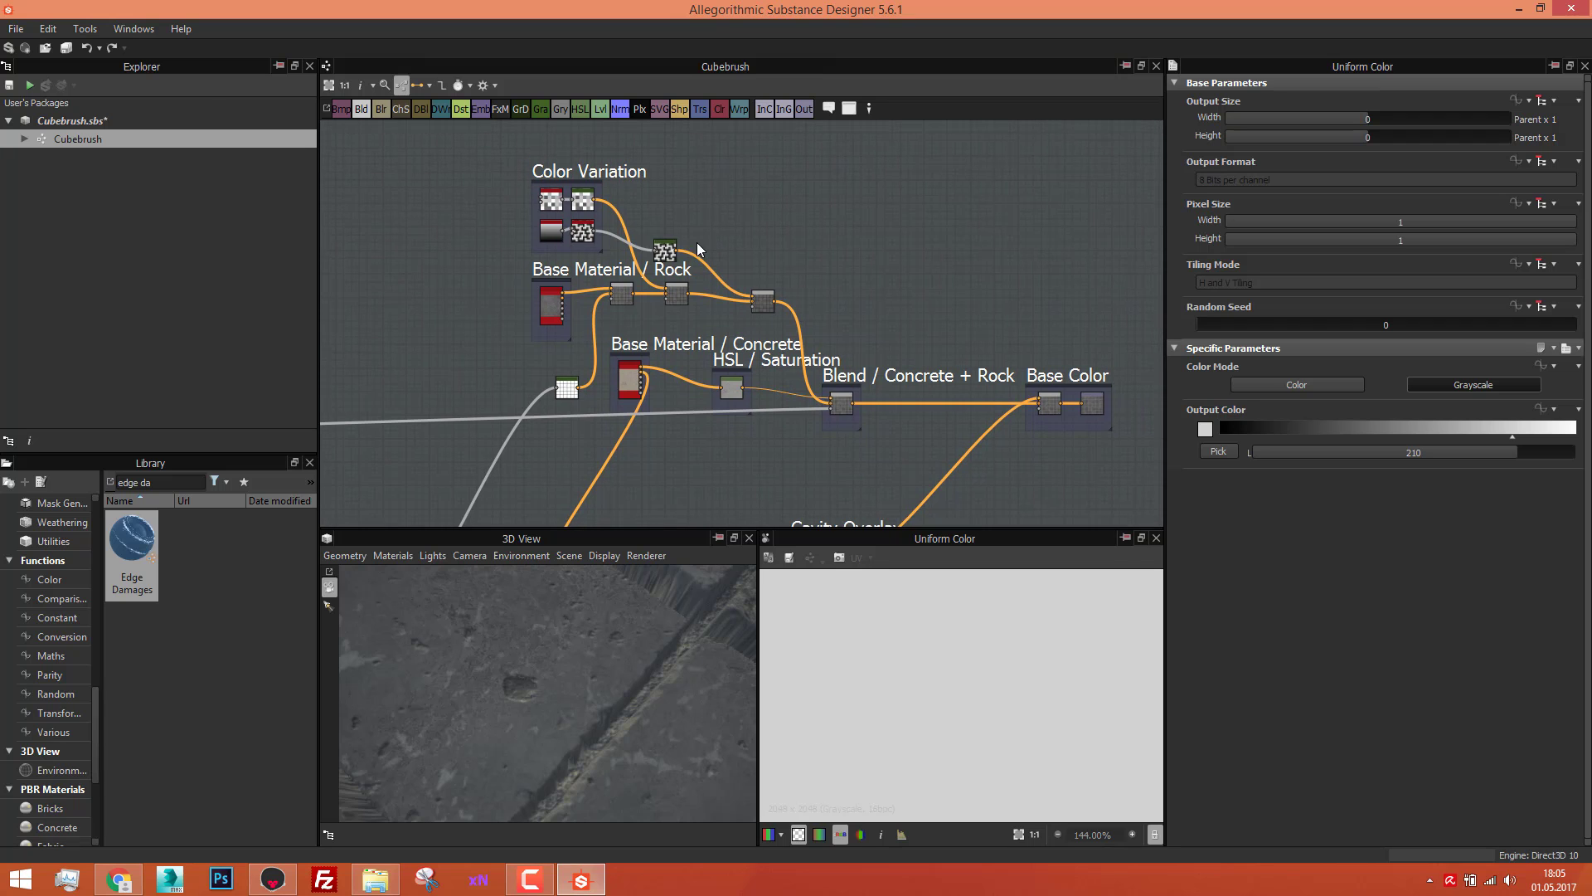
{"action": "scroll", "coordinate": [498, 204], "scroll_direction": "up", "scroll_amount": 2}
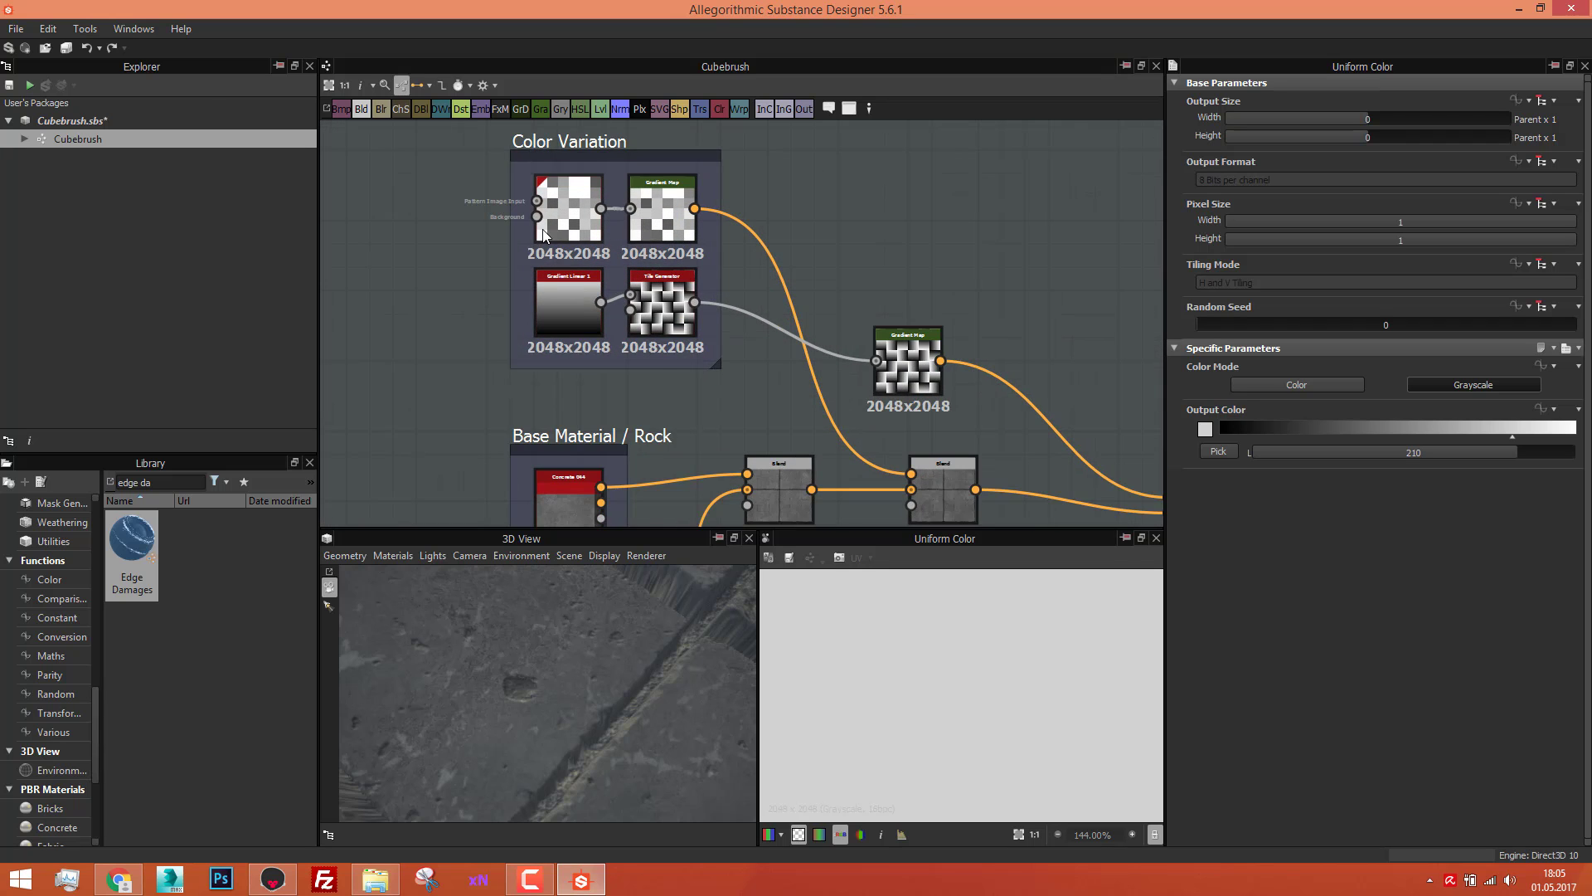
{"action": "middle_click_drag", "start_coordinate": [552, 236], "coordinate": [868, 390]}
{"action": "scroll", "coordinate": [868, 391], "scroll_direction": "down", "scroll_amount": 5}
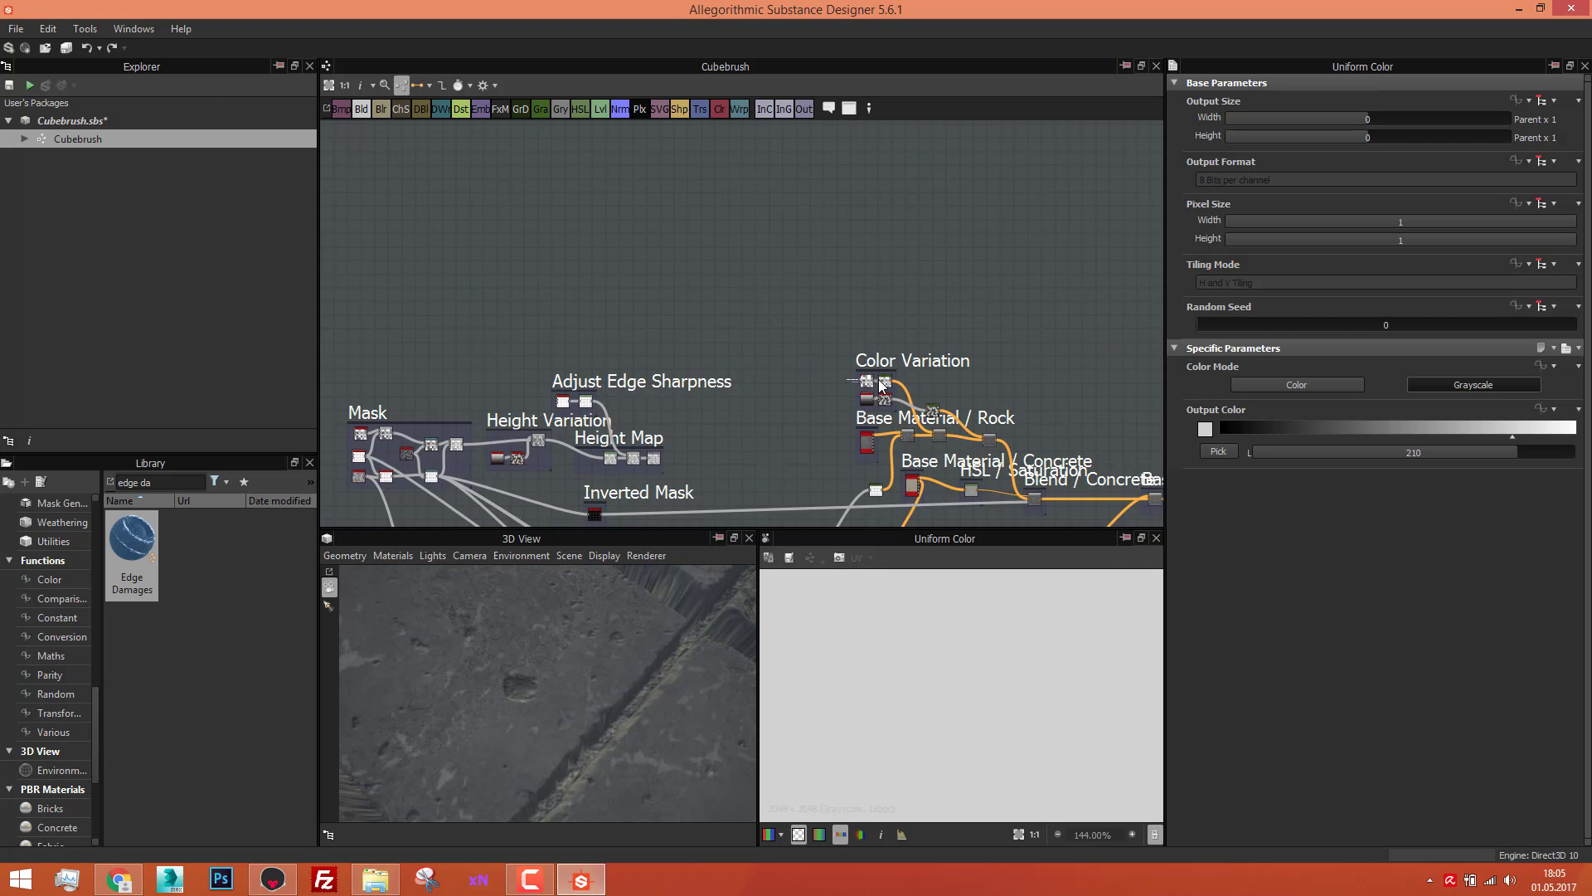
{"action": "scroll", "coordinate": [877, 387], "scroll_direction": "up", "scroll_amount": 6}
{"action": "scroll", "coordinate": [878, 384], "scroll_direction": "up", "scroll_amount": 5}
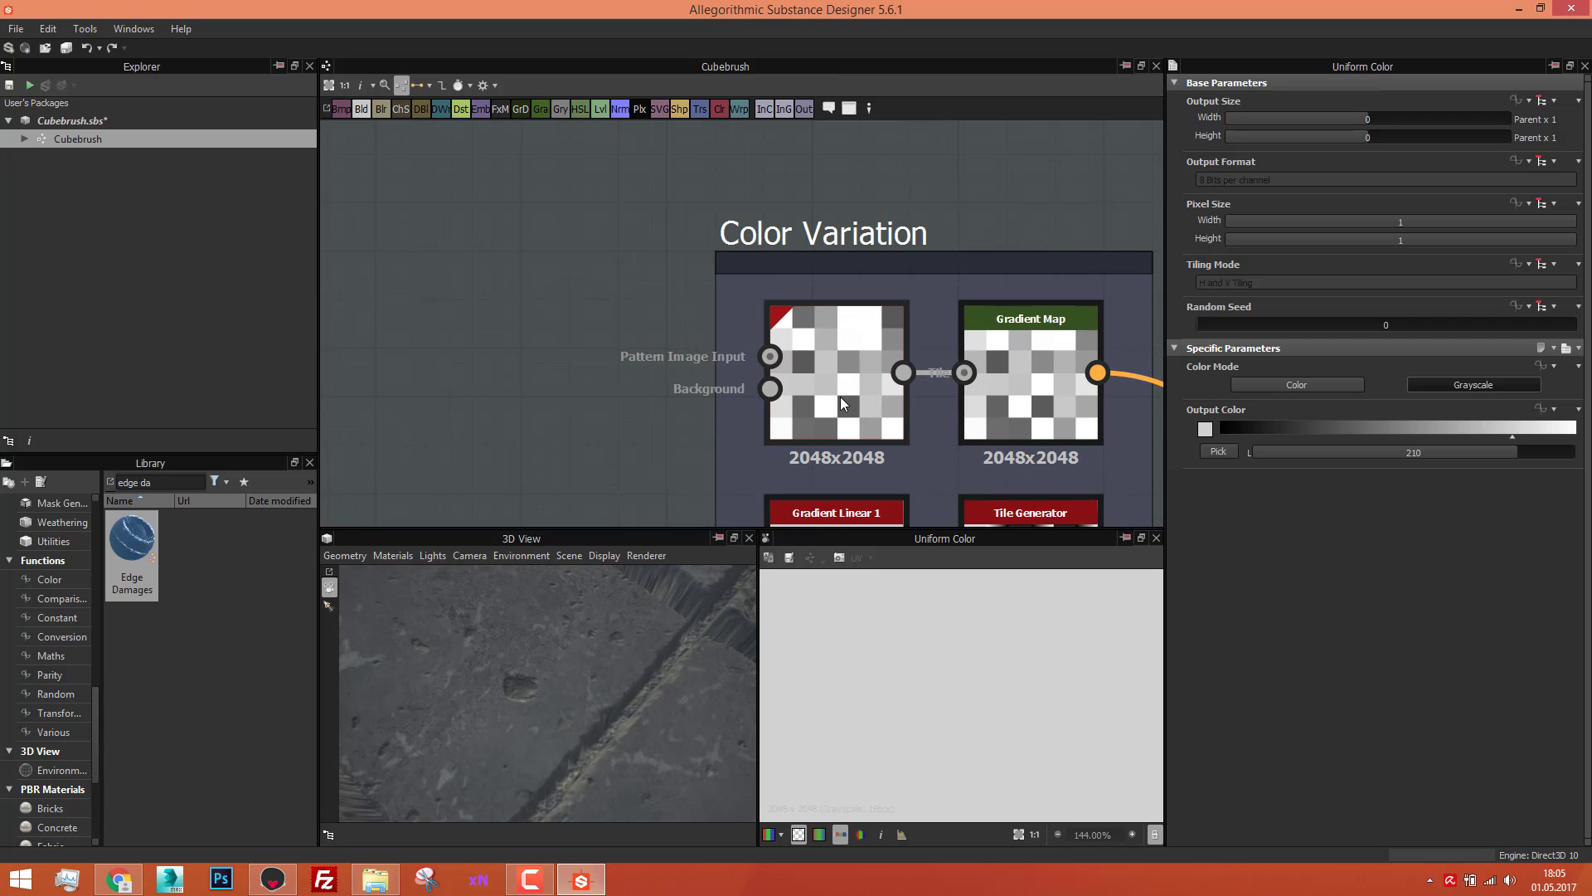
Step: Preview the upper Tile Generator node in the Color Variation frame and examine its parameters
{"action": "left_click", "coordinate": [844, 395]}
{"action": "scroll", "coordinate": [871, 391], "scroll_direction": "down", "scroll_amount": 1}
{"action": "middle_click_drag", "start_coordinate": [885, 390], "coordinate": [790, 337]}
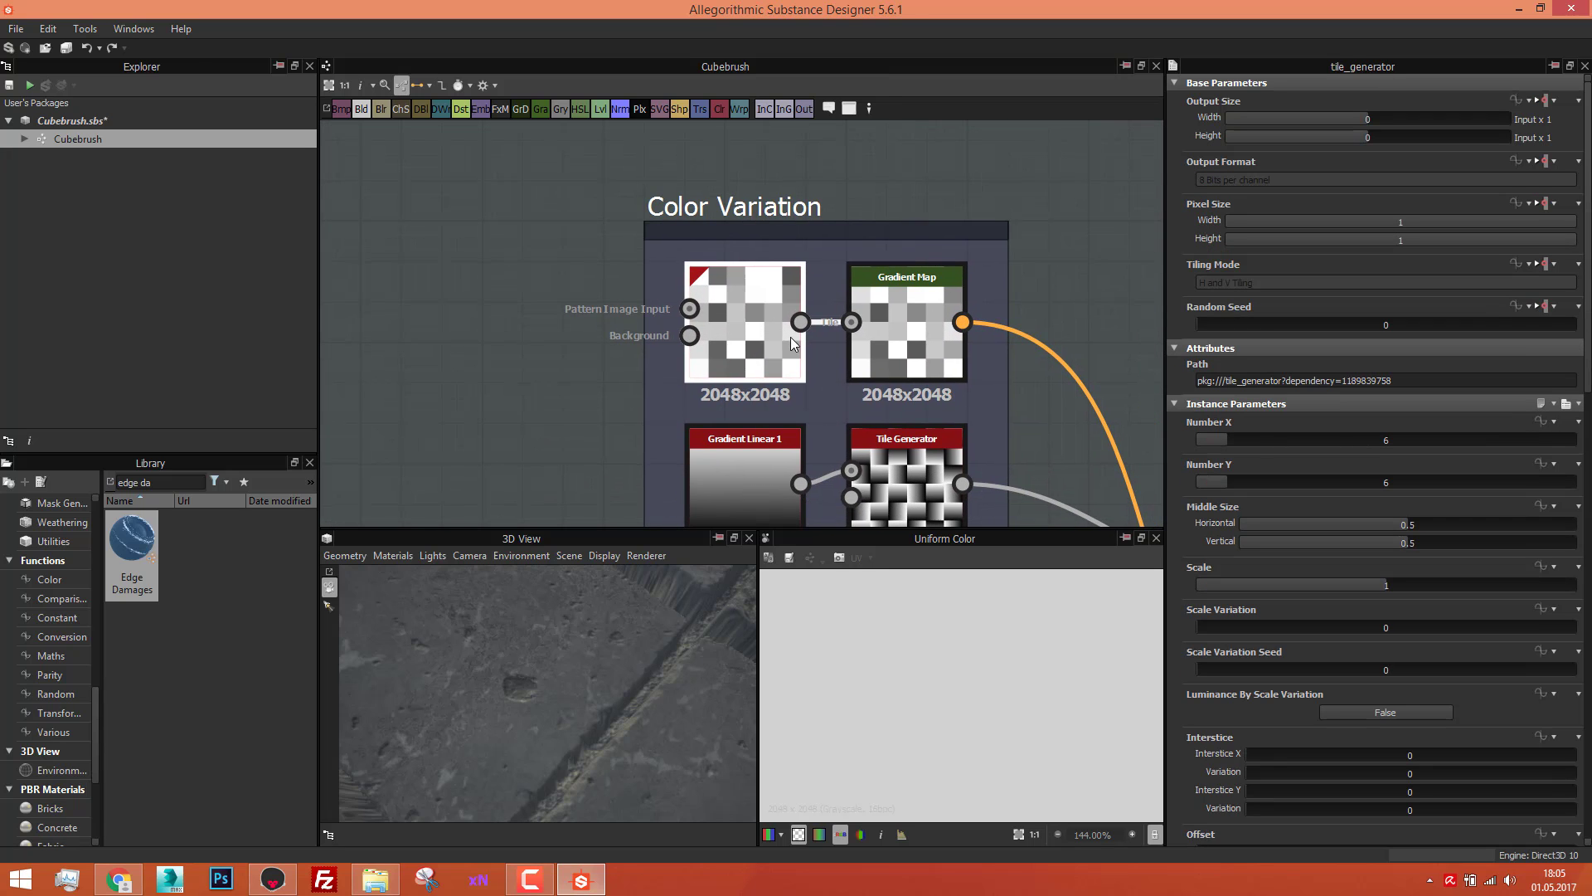
{"action": "double_click", "coordinate": [740, 344]}
{"action": "scroll", "coordinate": [741, 337], "scroll_direction": "down", "scroll_amount": 8}
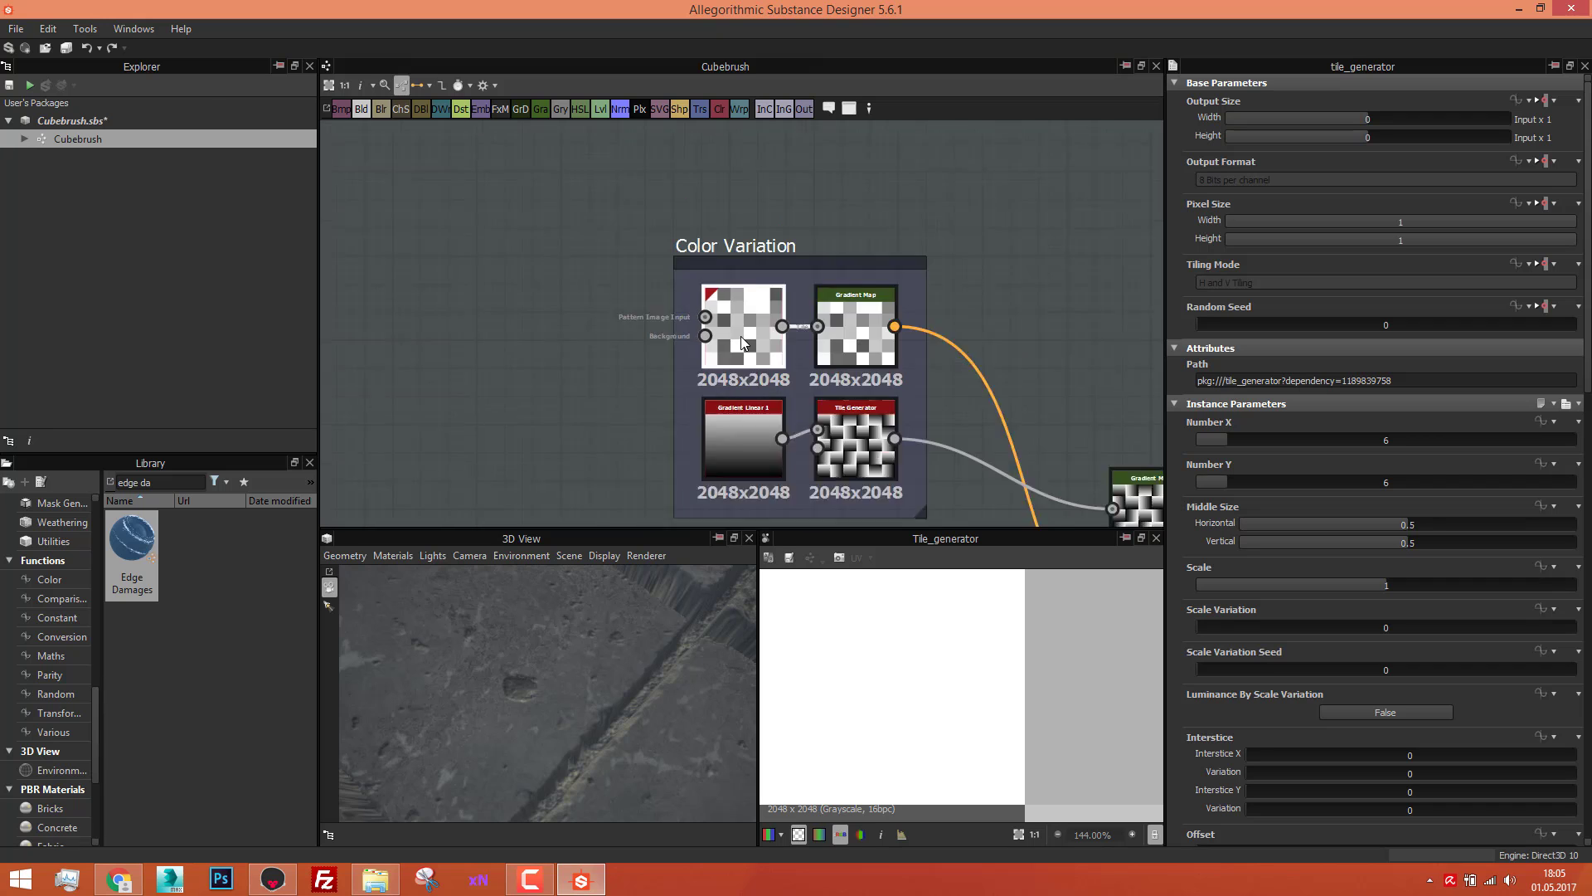
Step: Preview the Gradient Map node fed by the upper Tile Generator in the Color Variation frame and examine its color mode and gradient
{"action": "middle_click_drag", "start_coordinate": [720, 373], "coordinate": [979, 395]}
{"action": "middle_click_drag", "start_coordinate": [549, 417], "coordinate": [374, 343]}
{"action": "scroll", "coordinate": [571, 393], "scroll_direction": "up", "scroll_amount": 4}
{"action": "scroll", "coordinate": [570, 393], "scroll_direction": "down", "scroll_amount": 6}
{"action": "scroll", "coordinate": [964, 262], "scroll_direction": "up", "scroll_amount": 2}
{"action": "scroll", "coordinate": [972, 300], "scroll_direction": "up", "scroll_amount": 6}
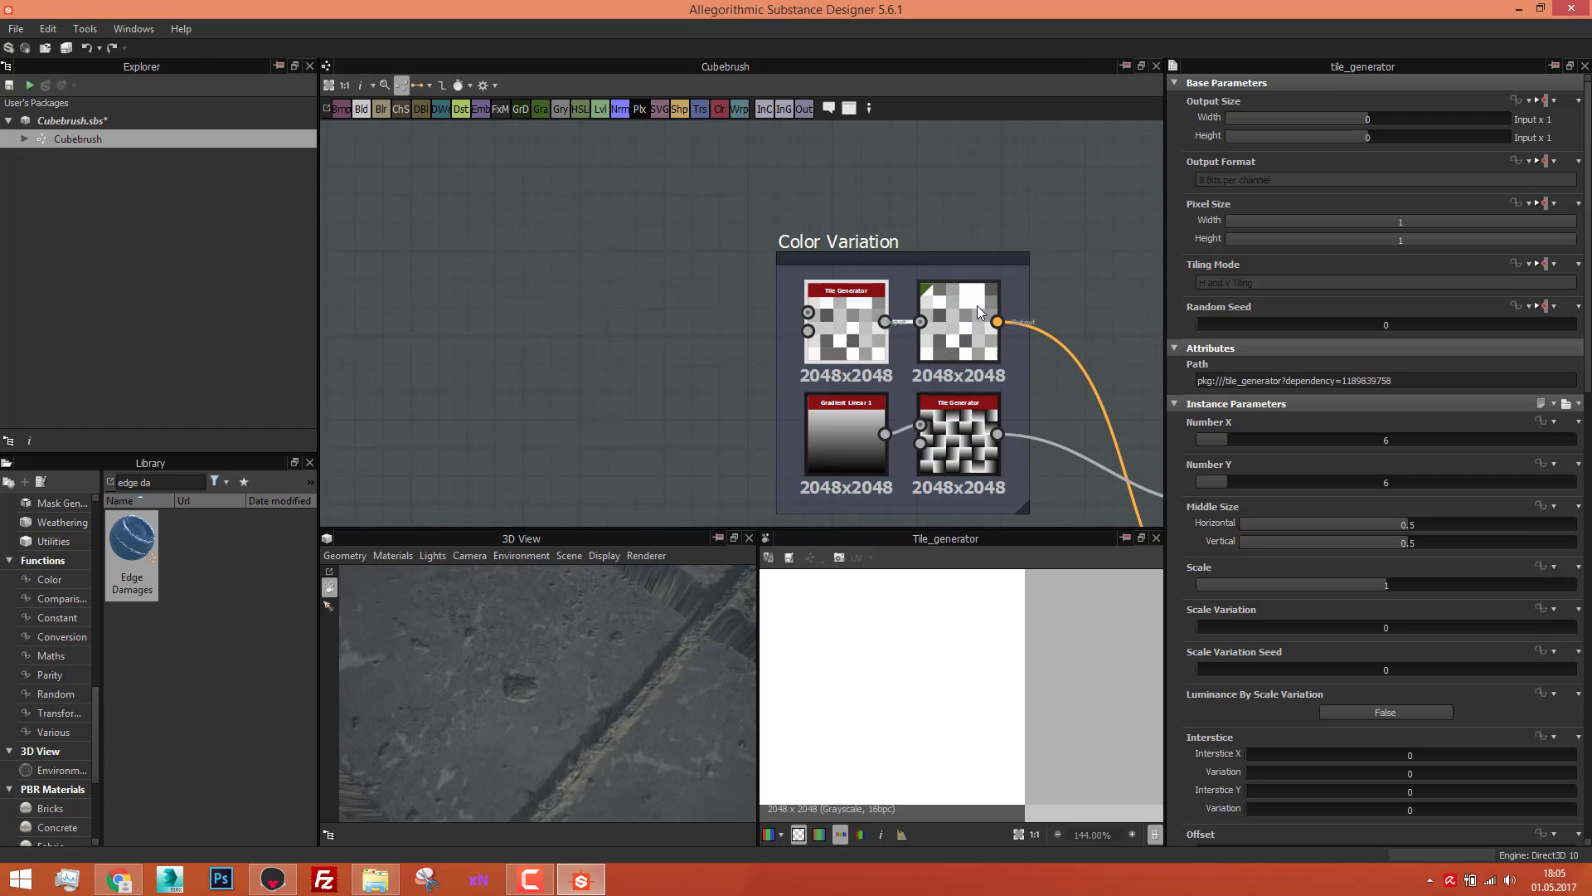
{"action": "left_click", "coordinate": [924, 264]}
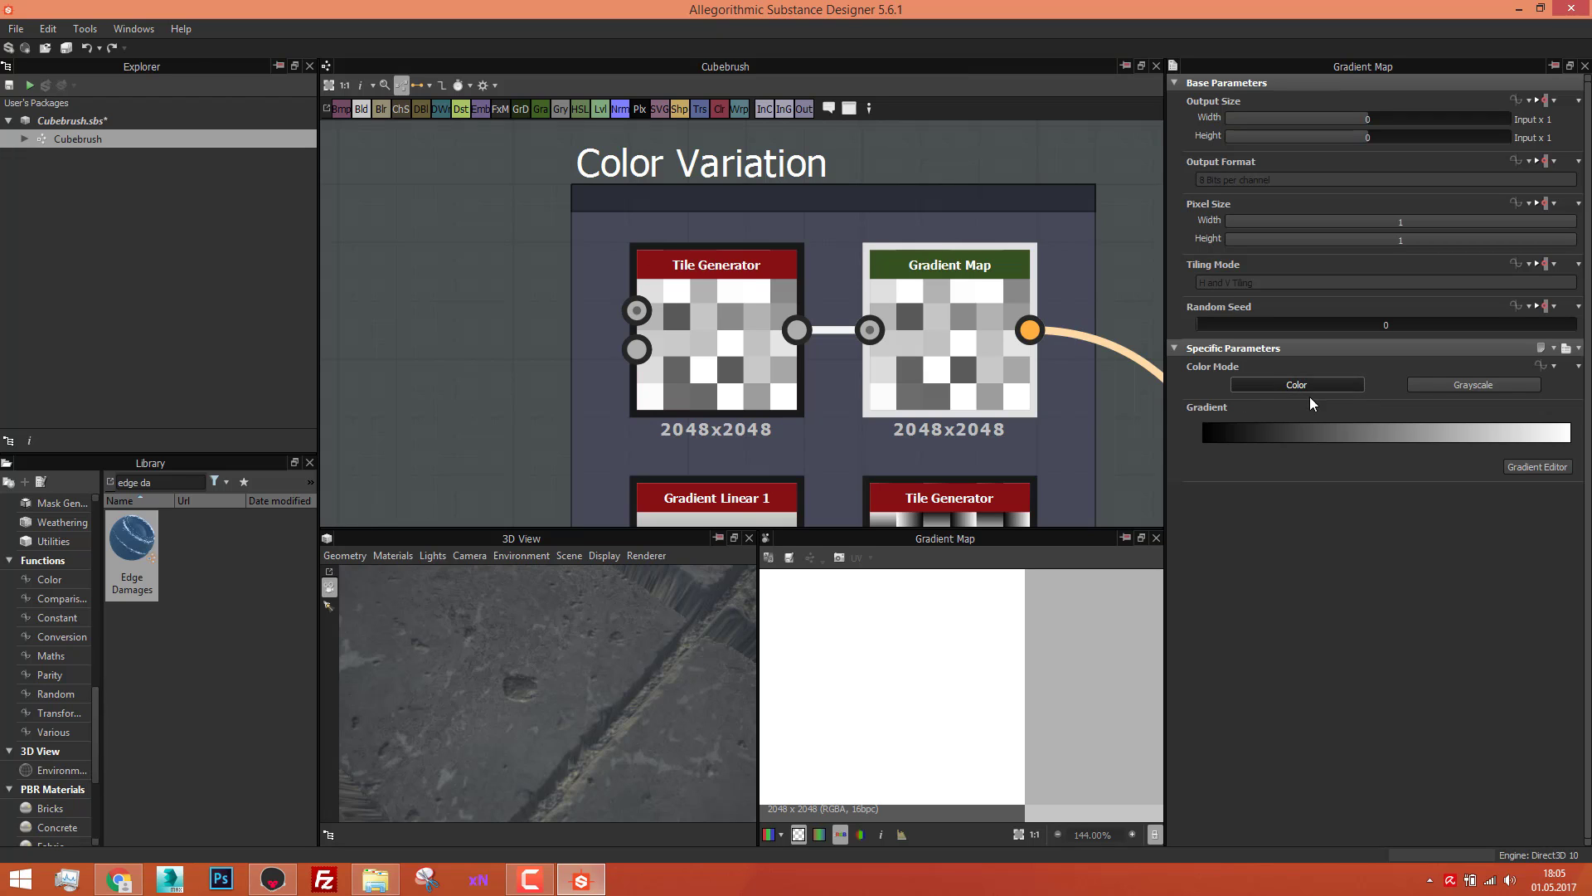
{"action": "scroll", "coordinate": [935, 331], "scroll_direction": "down", "scroll_amount": 5}
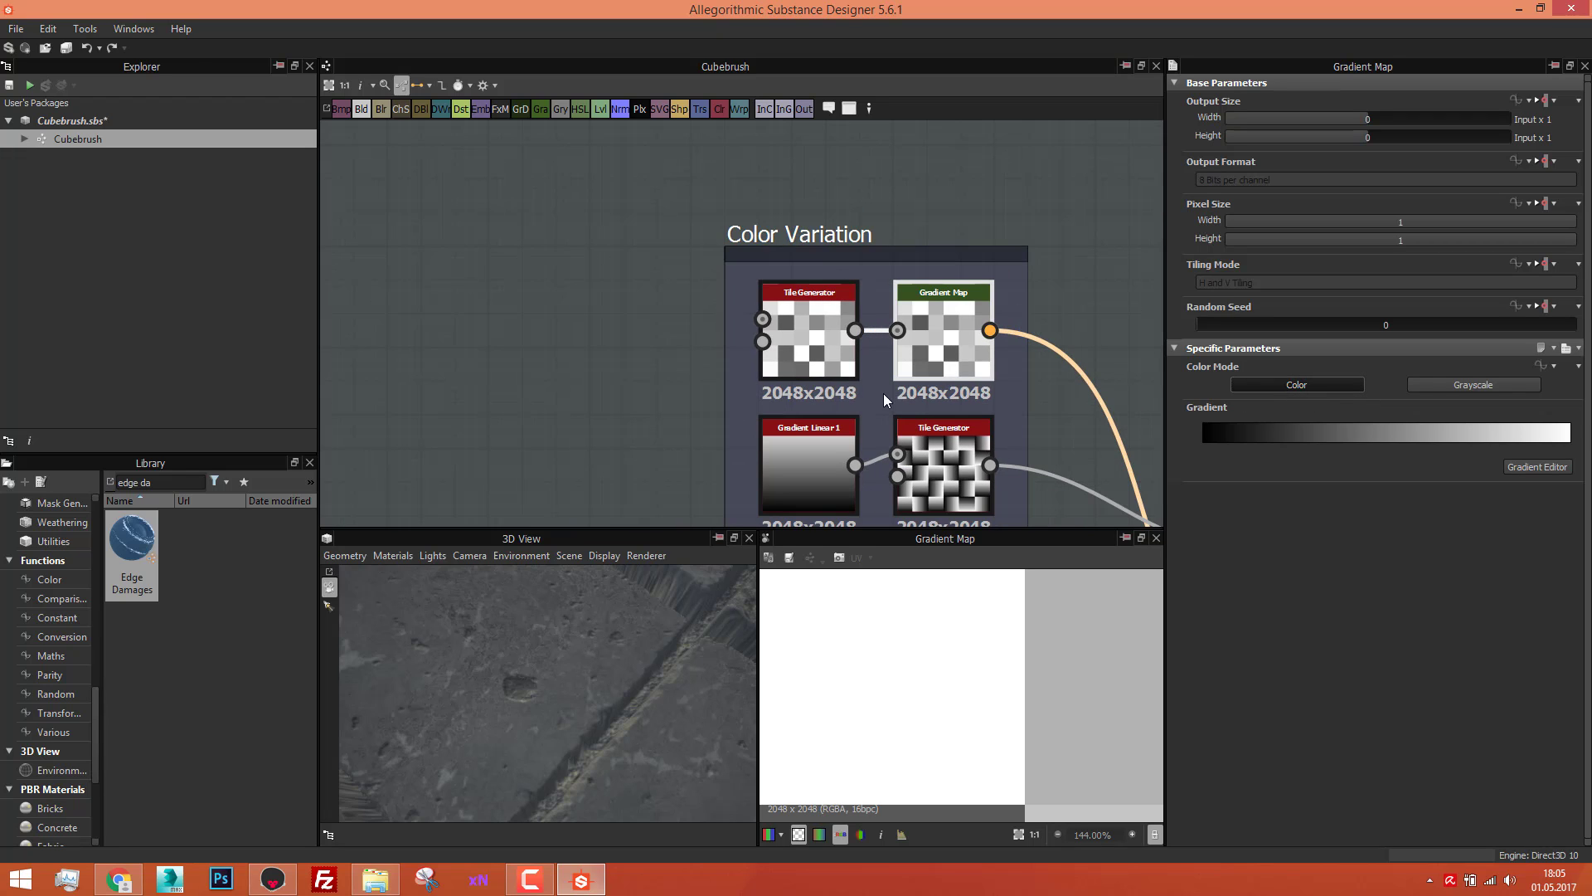
Step: Examine the Gradient Linear 1 and lower Tile Generator nodes in the Color Variation frame and where both rows connect
{"action": "scroll", "coordinate": [661, 409], "scroll_direction": "up", "scroll_amount": 2}
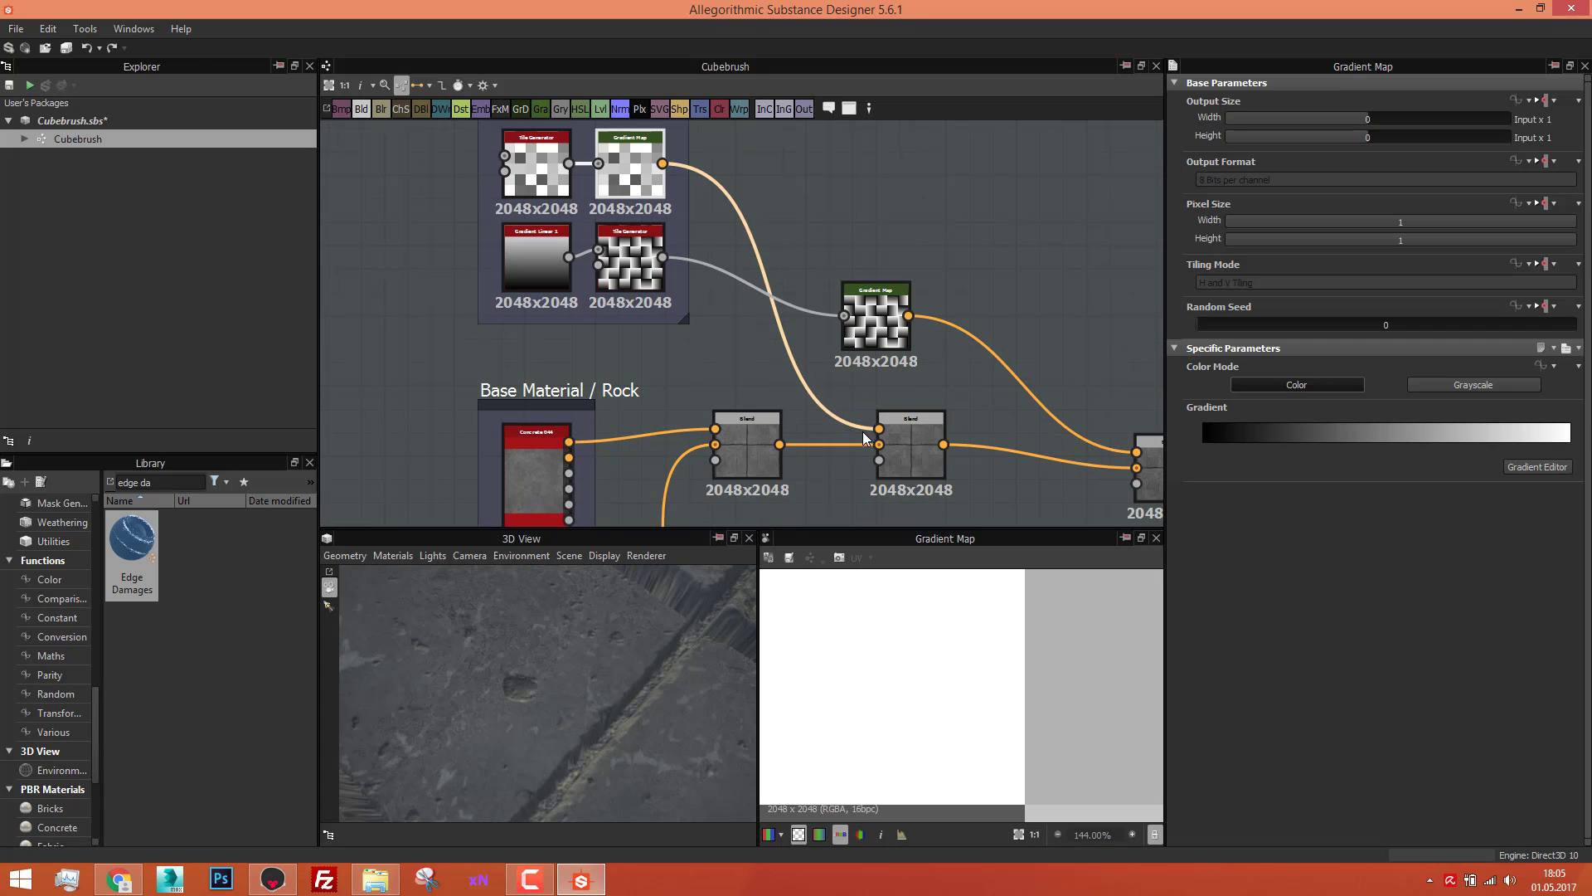
{"action": "scroll", "coordinate": [529, 475], "scroll_direction": "up", "scroll_amount": 1}
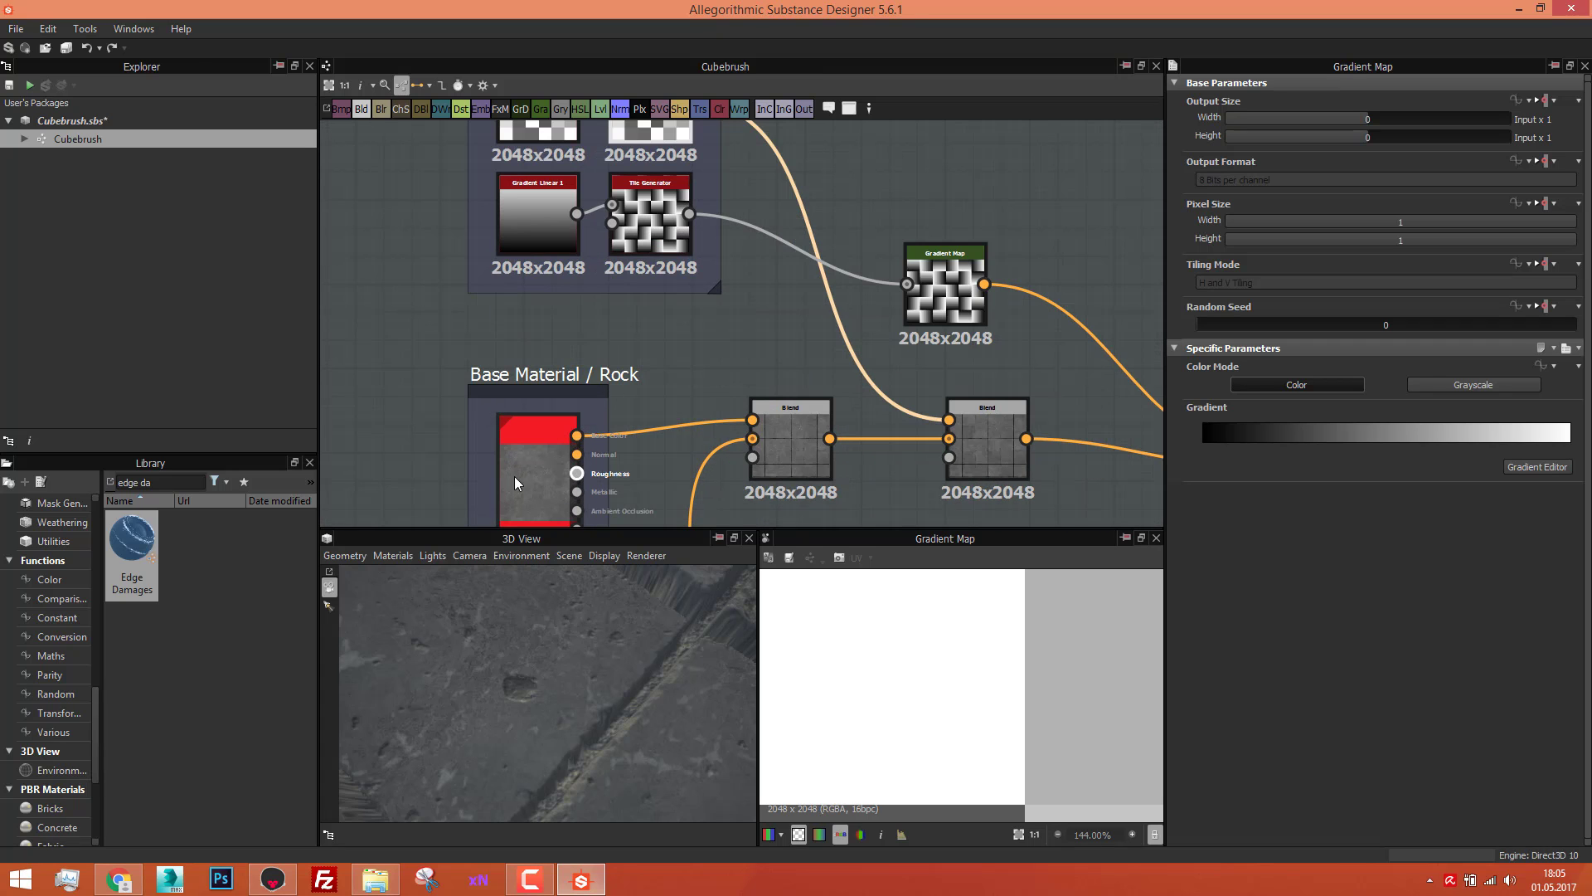
{"action": "scroll", "coordinate": [546, 453], "scroll_direction": "down", "scroll_amount": 1}
{"action": "middle_click_drag", "start_coordinate": [548, 450], "coordinate": [551, 377]}
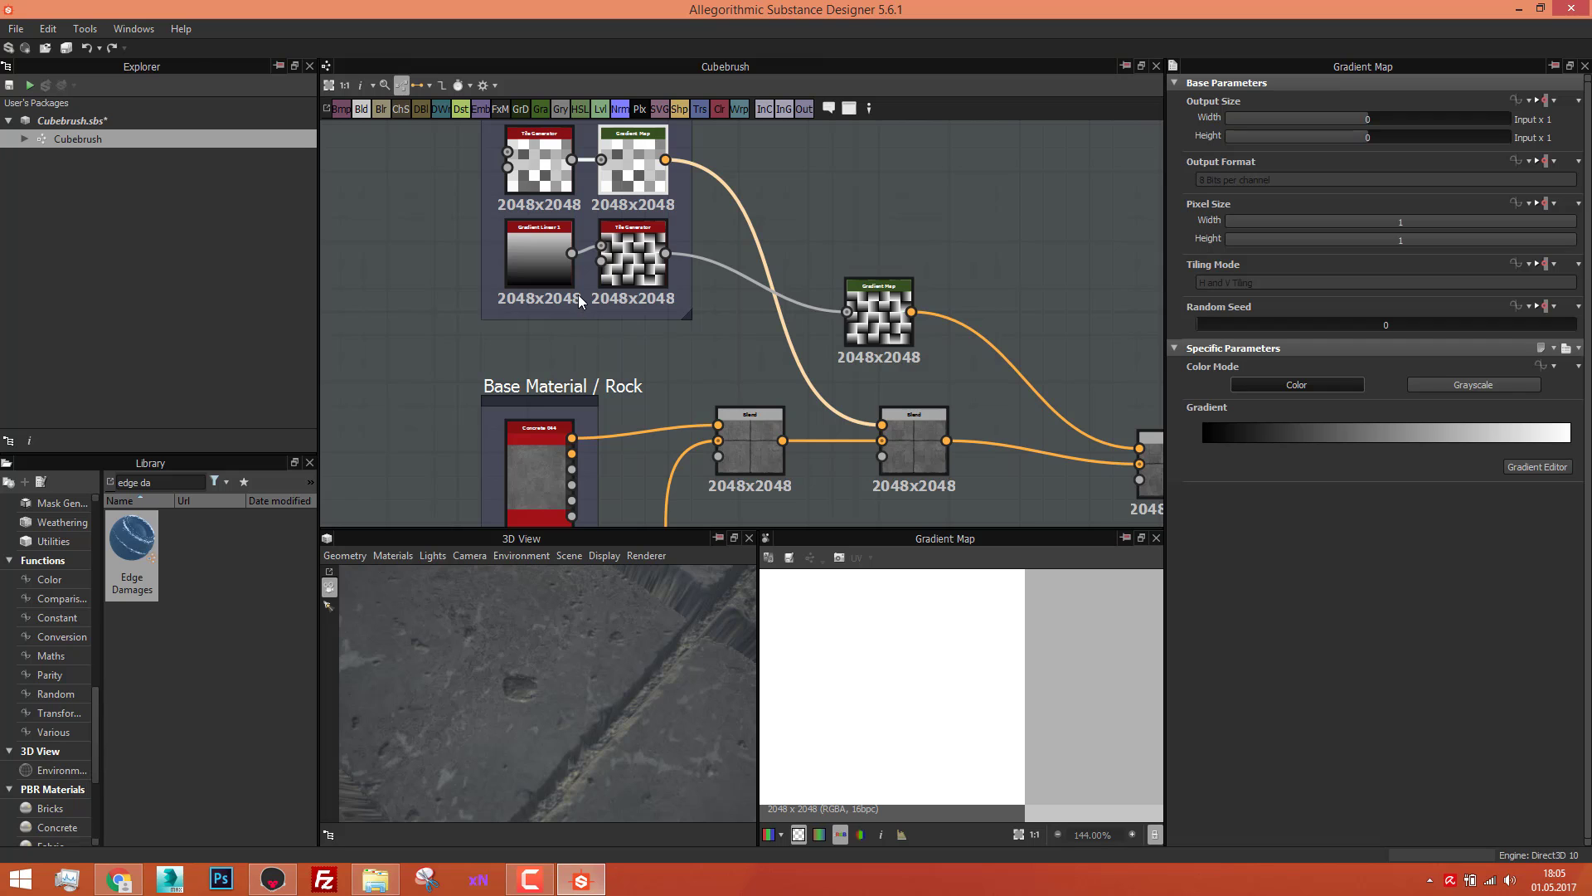
{"action": "scroll", "coordinate": [579, 295], "scroll_direction": "up", "scroll_amount": 3}
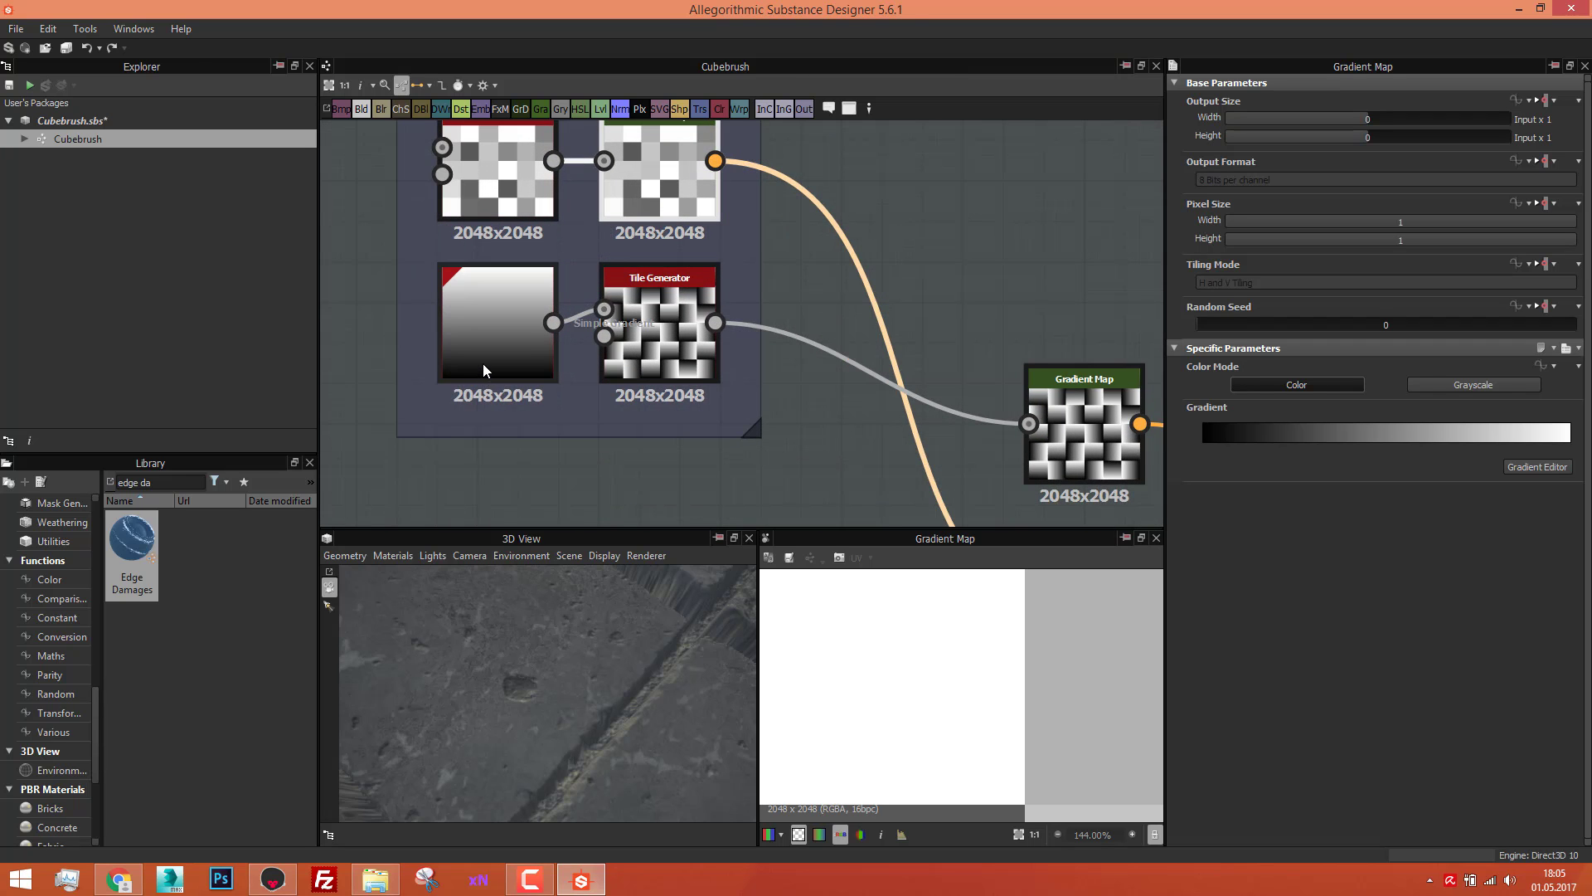
{"action": "scroll", "coordinate": [511, 358], "scroll_direction": "down", "scroll_amount": 3}
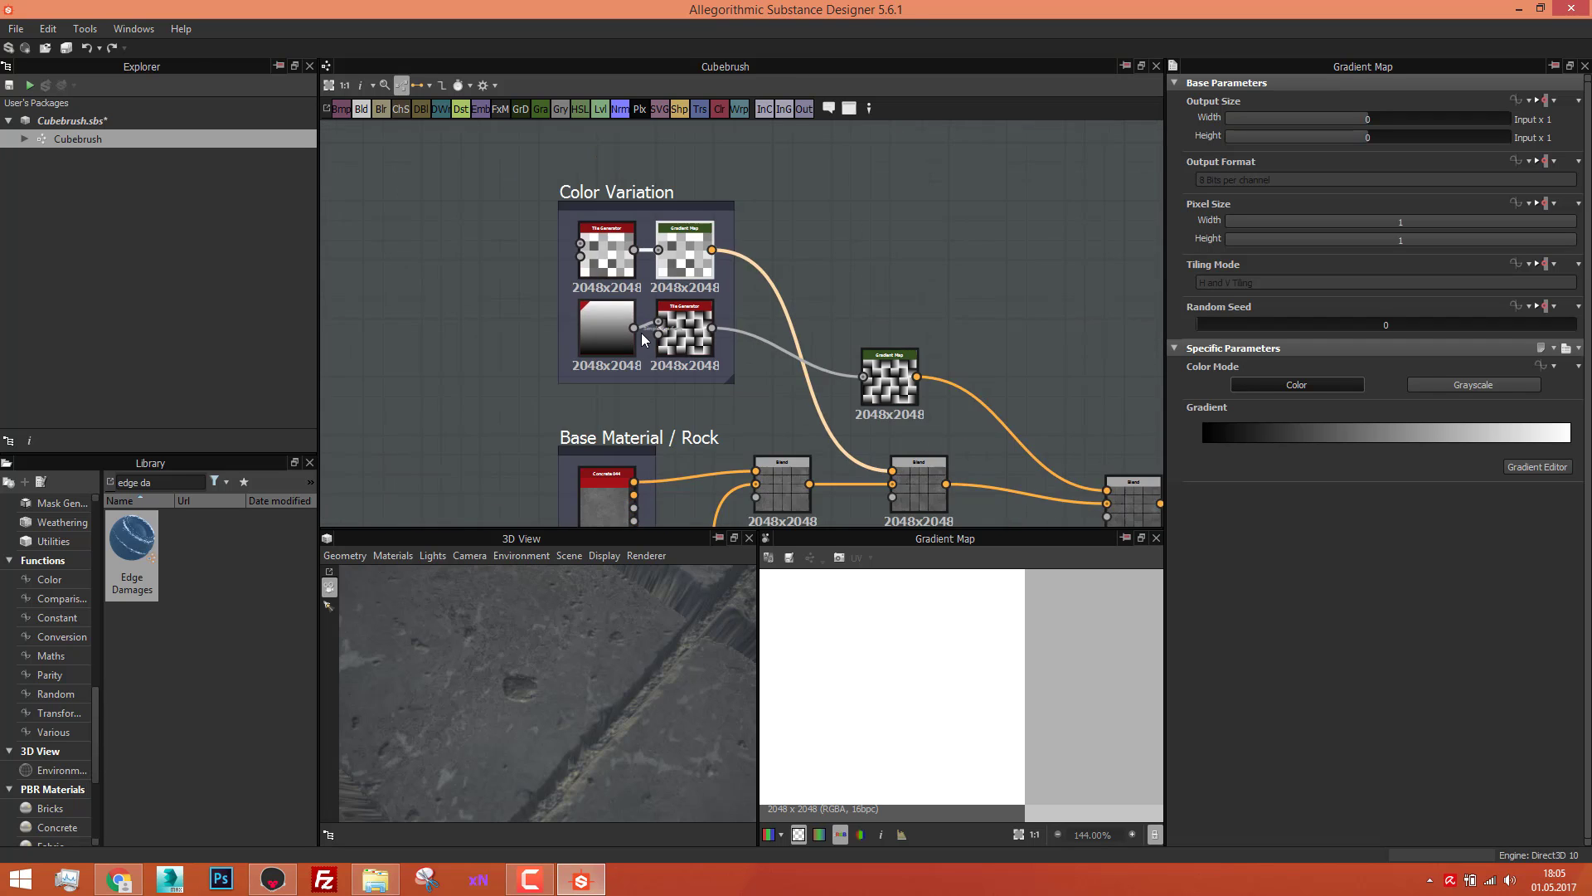
{"action": "scroll", "coordinate": [643, 340], "scroll_direction": "up", "scroll_amount": 3}
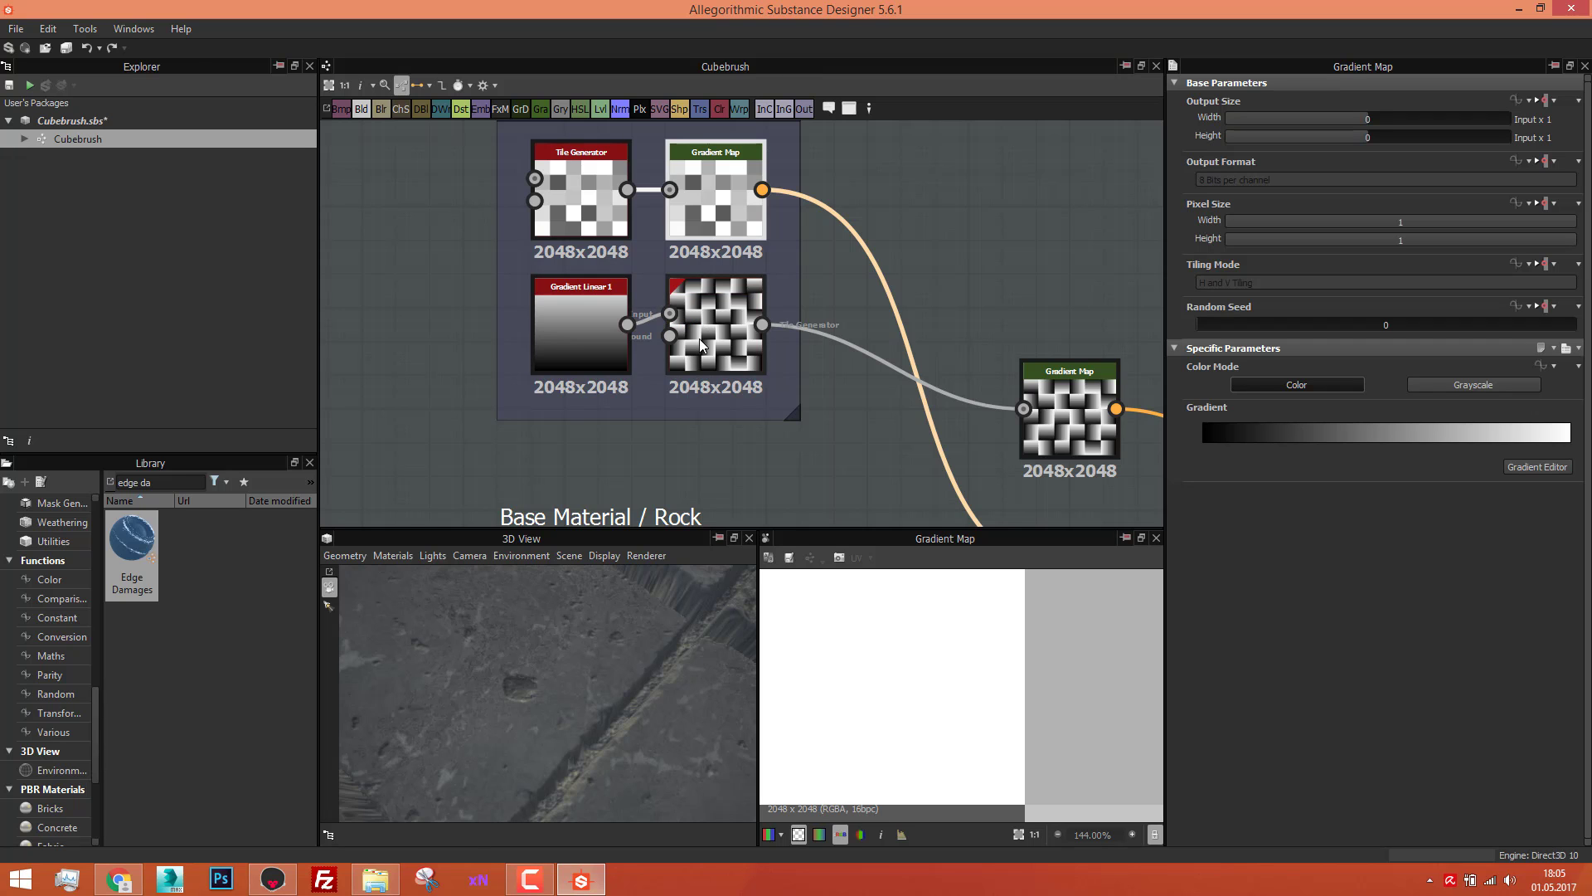
{"action": "scroll", "coordinate": [701, 343], "scroll_direction": "down", "scroll_amount": 3}
{"action": "scroll", "coordinate": [699, 338], "scroll_direction": "down", "scroll_amount": 1}
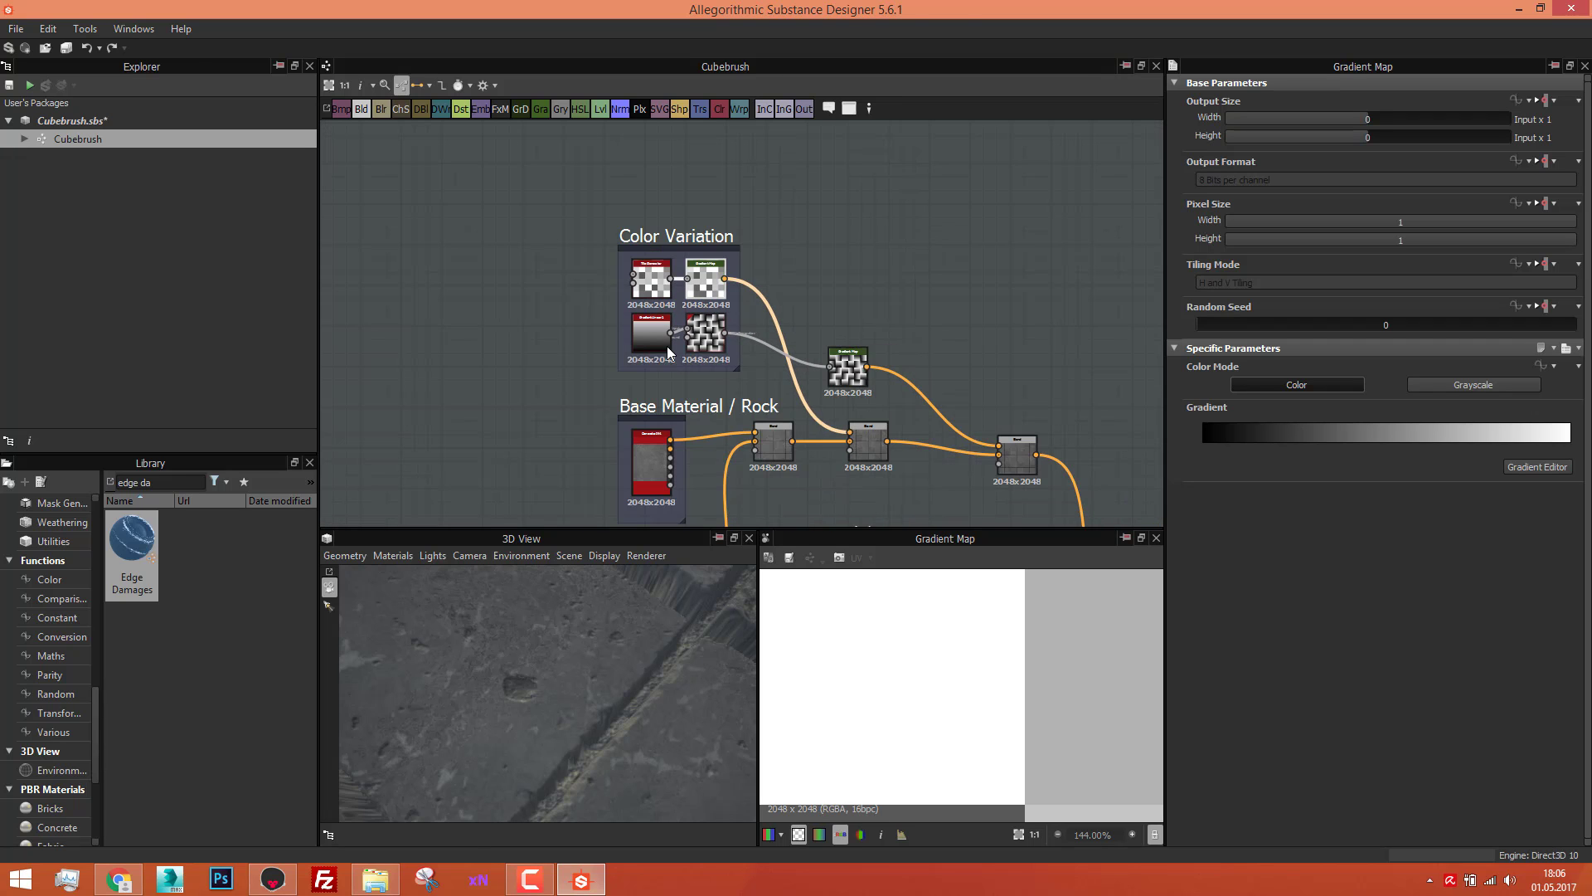
Step: Examine the gradient and Tile Generator setup in the Height Variation frame to compare it with the Color Variation nodes
{"action": "middle_click_drag", "start_coordinate": [667, 346], "coordinate": [773, 318]}
{"action": "scroll", "coordinate": [773, 317], "scroll_direction": "down", "scroll_amount": 2}
{"action": "scroll", "coordinate": [746, 312], "scroll_direction": "down", "scroll_amount": 1}
{"action": "middle_click_drag", "start_coordinate": [385, 386], "coordinate": [574, 346]}
{"action": "scroll", "coordinate": [594, 355], "scroll_direction": "up", "scroll_amount": 3}
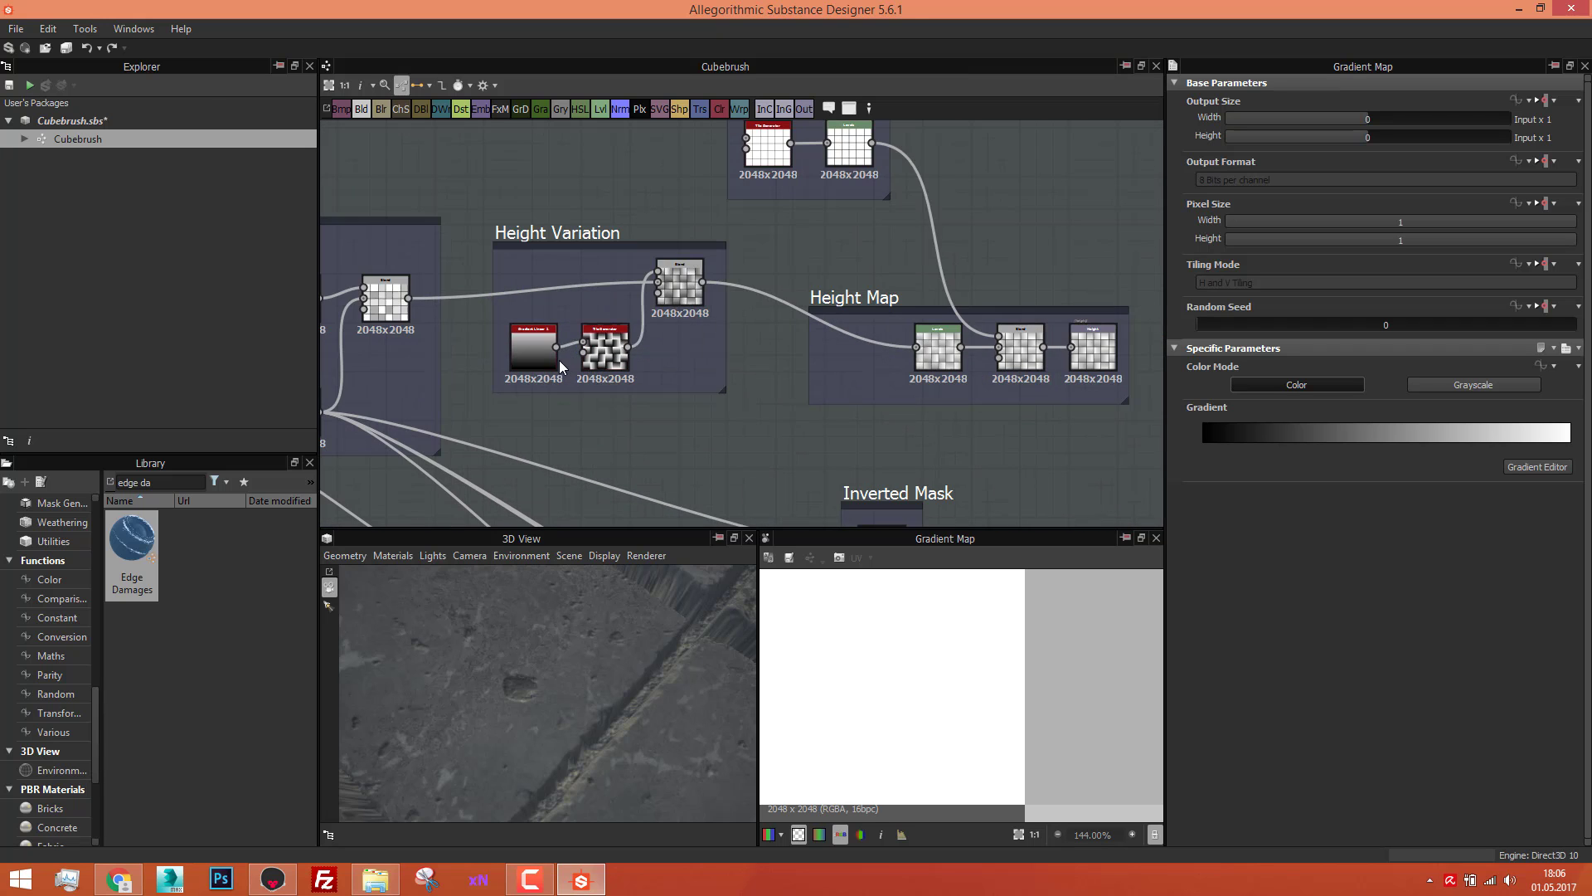
{"action": "scroll", "coordinate": [688, 365], "scroll_direction": "down", "scroll_amount": 3}
{"action": "middle_click_drag", "start_coordinate": [687, 364], "coordinate": [548, 352]}
{"action": "scroll", "coordinate": [900, 262], "scroll_direction": "up", "scroll_amount": 4}
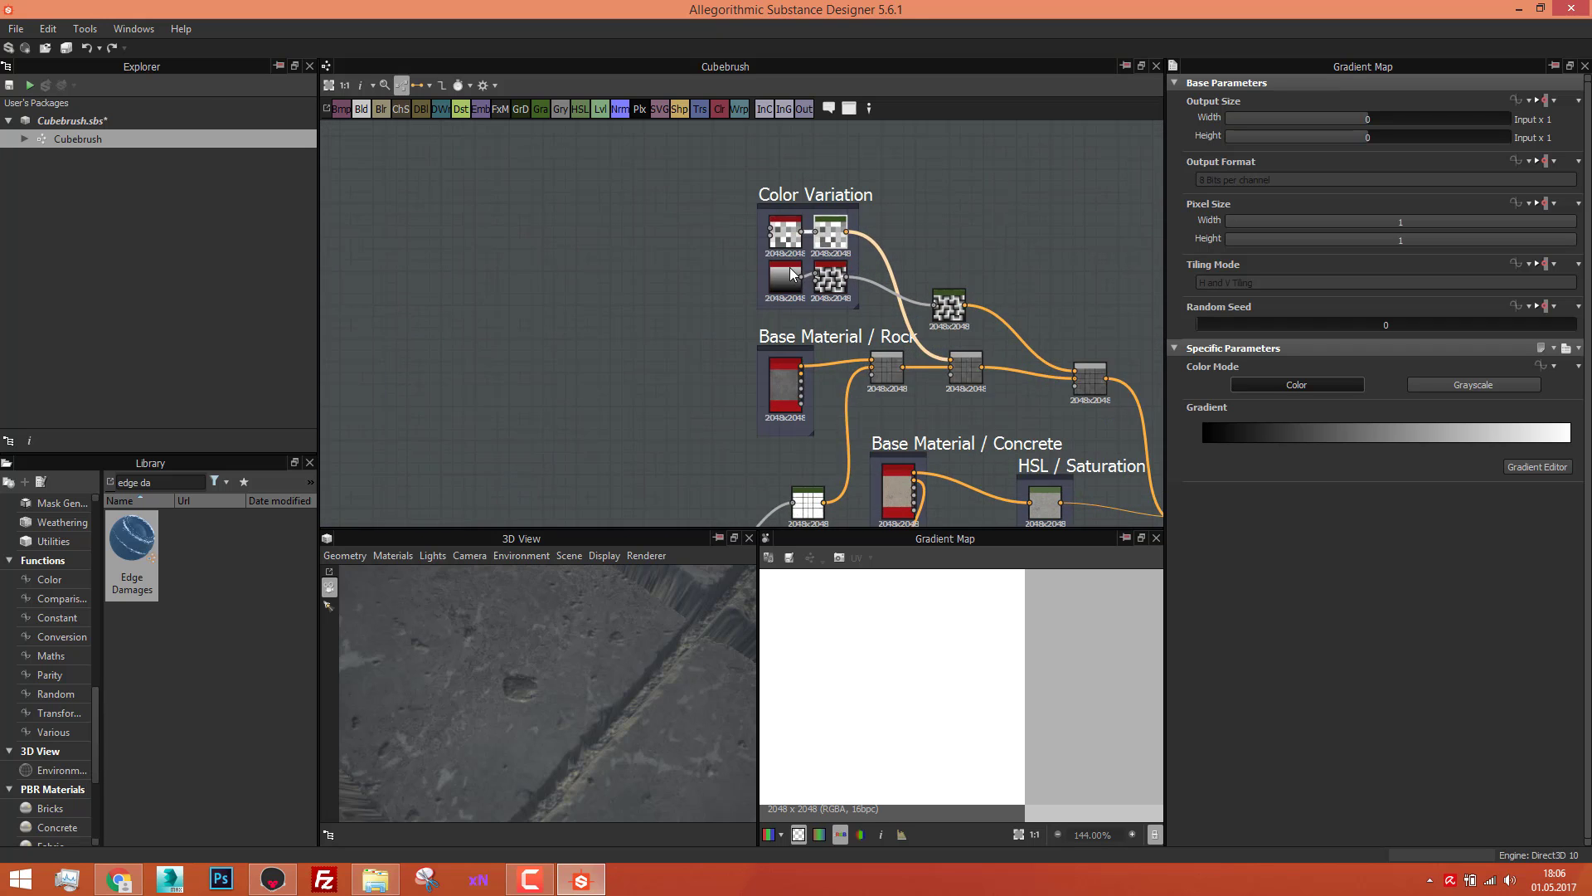
Step: Select the Color Variation frame and move it slightly upward, away from the Base Material / Rock frame
{"action": "scroll", "coordinate": [747, 267], "scroll_direction": "down", "scroll_amount": 3}
{"action": "scroll", "coordinate": [803, 273], "scroll_direction": "up", "scroll_amount": 4}
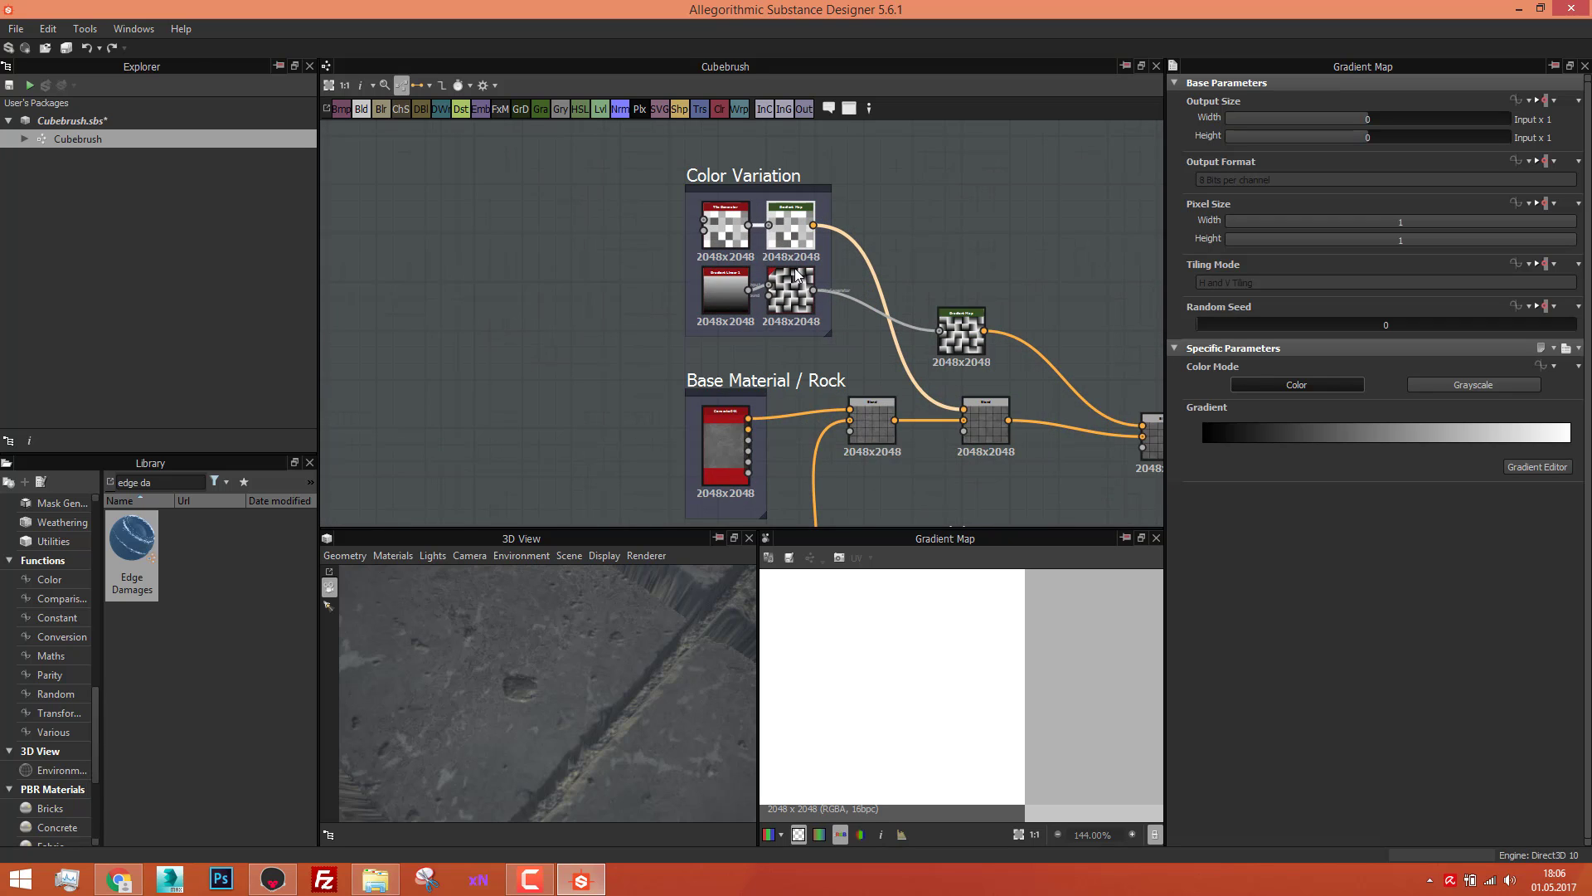
{"action": "scroll", "coordinate": [798, 275], "scroll_direction": "up", "scroll_amount": 1}
{"action": "left_click", "coordinate": [738, 167]}
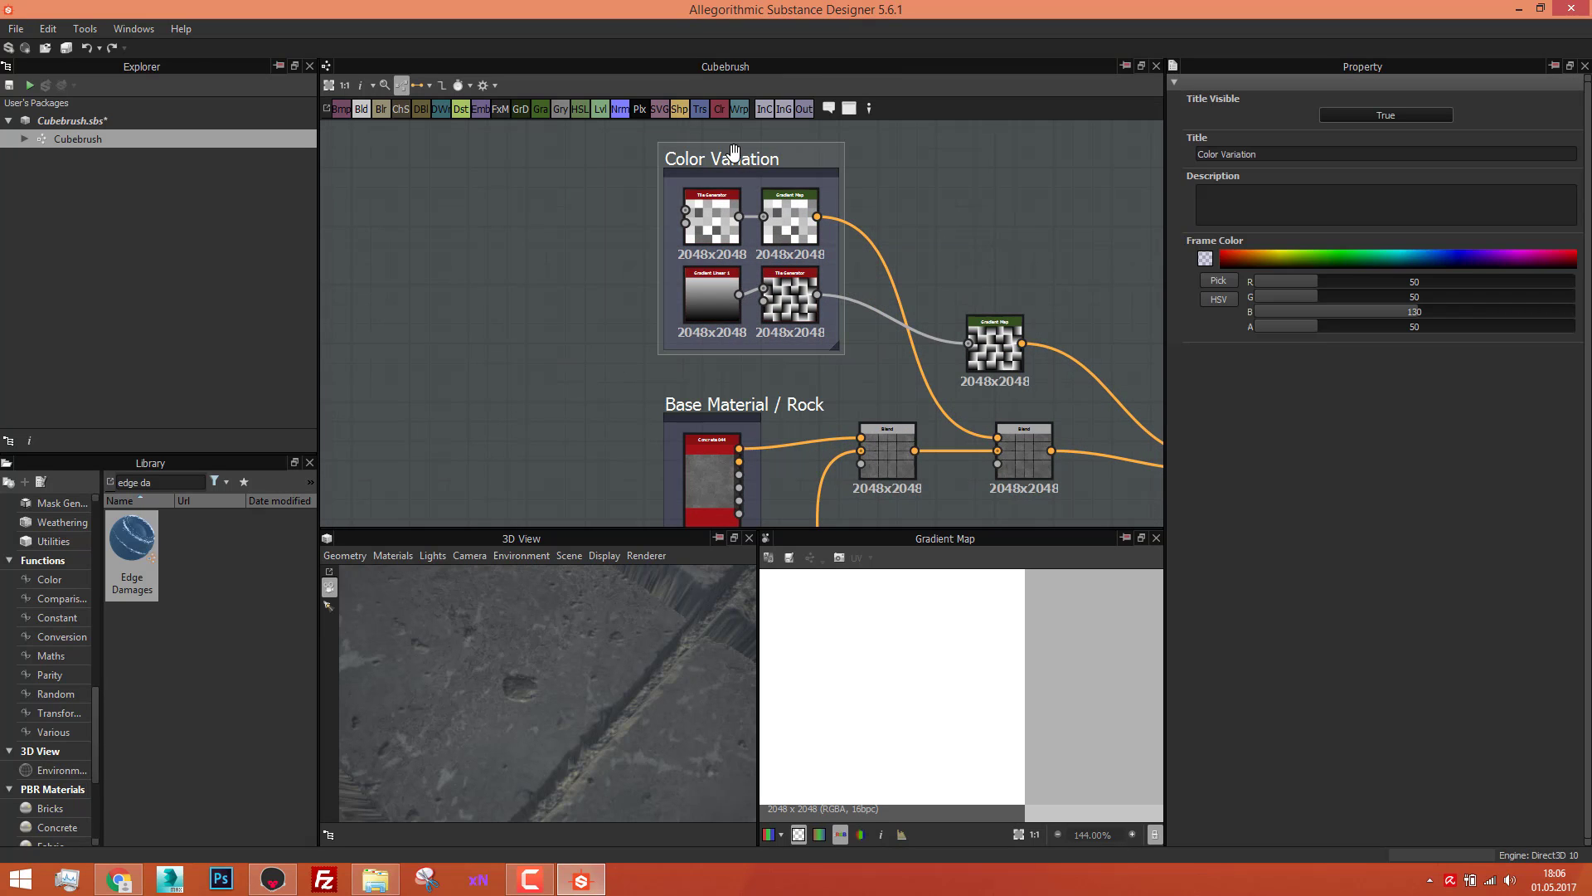
{"action": "left_click_drag", "start_coordinate": [734, 151], "coordinate": [726, 135]}
{"action": "scroll", "coordinate": [848, 289], "scroll_direction": "down", "scroll_amount": 1}
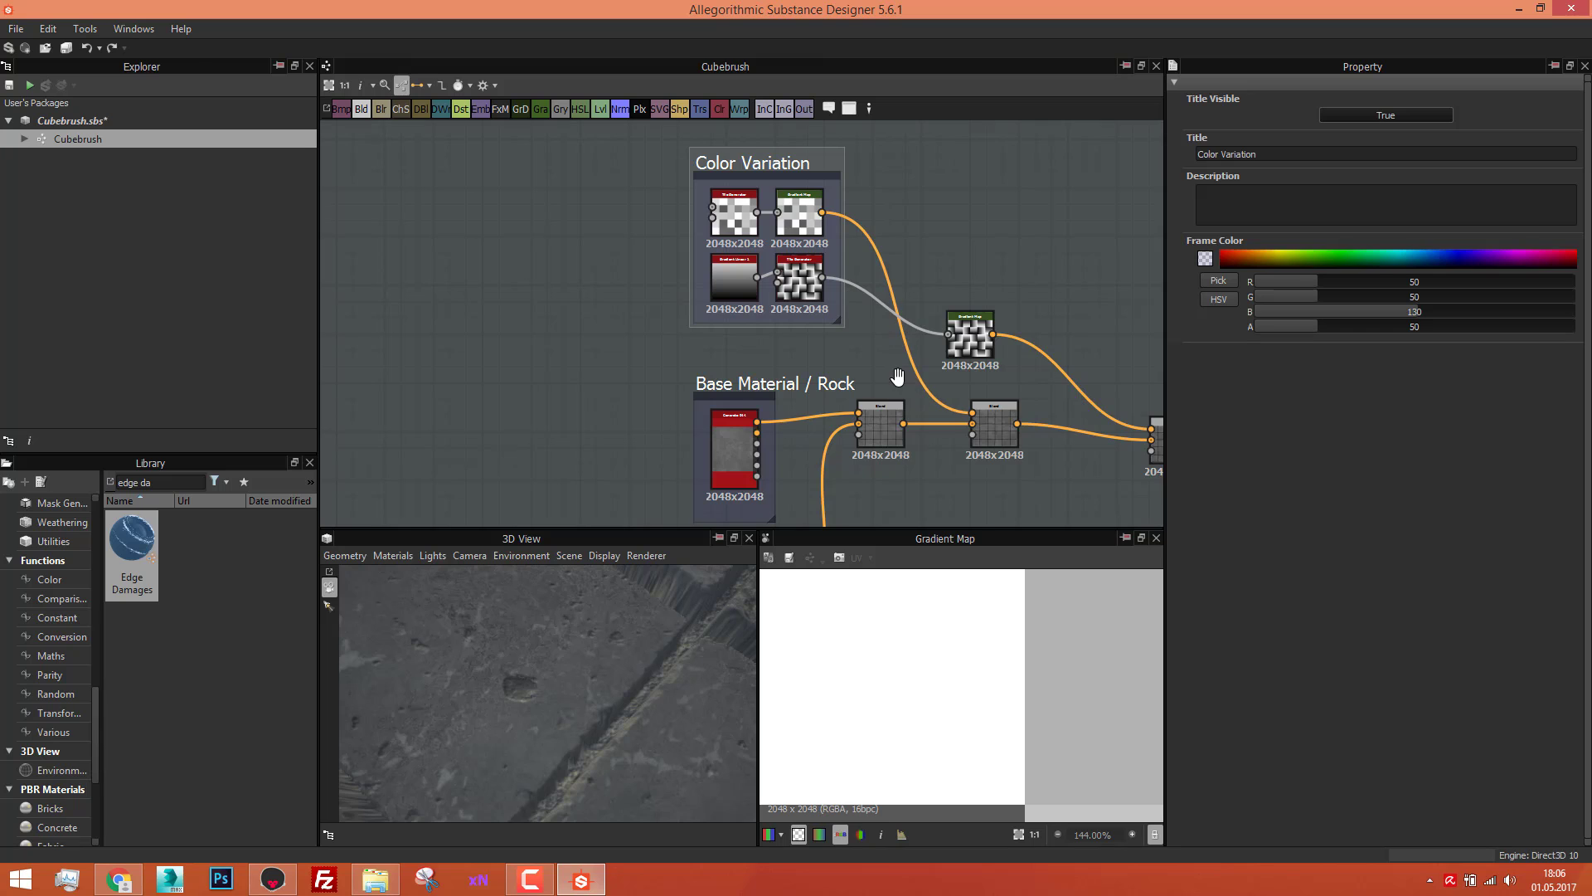
Step: Select the Concrete 044 node in the Base Material / Rock frame and search the library for "concret"
{"action": "middle_click_drag", "start_coordinate": [904, 435], "coordinate": [886, 361]}
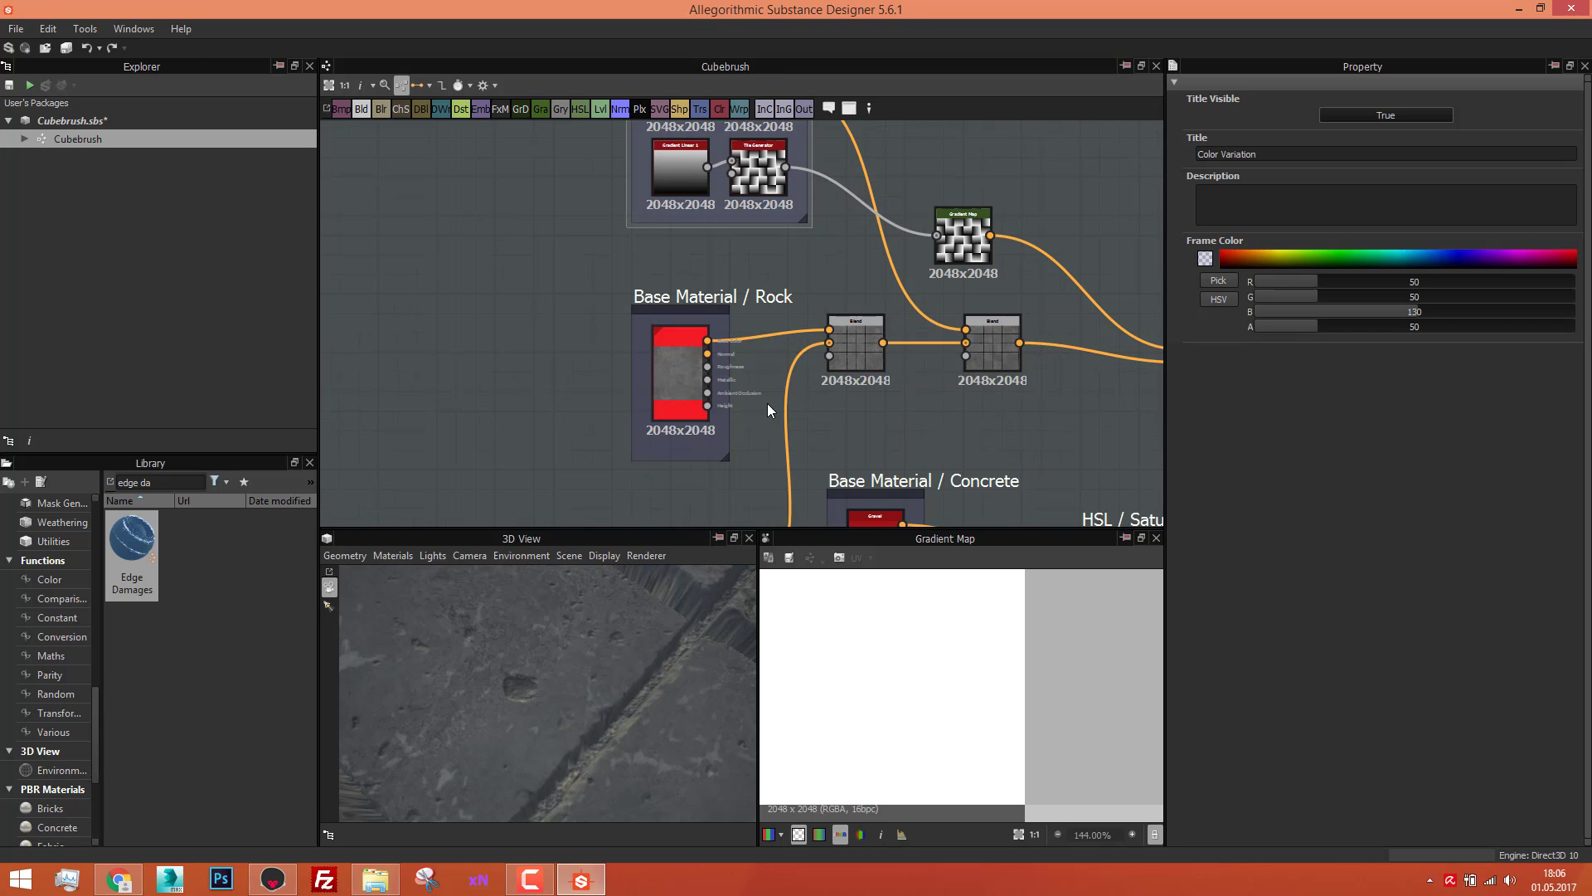
{"action": "scroll", "coordinate": [719, 355], "scroll_direction": "up", "scroll_amount": 3}
{"action": "left_click", "coordinate": [663, 396]}
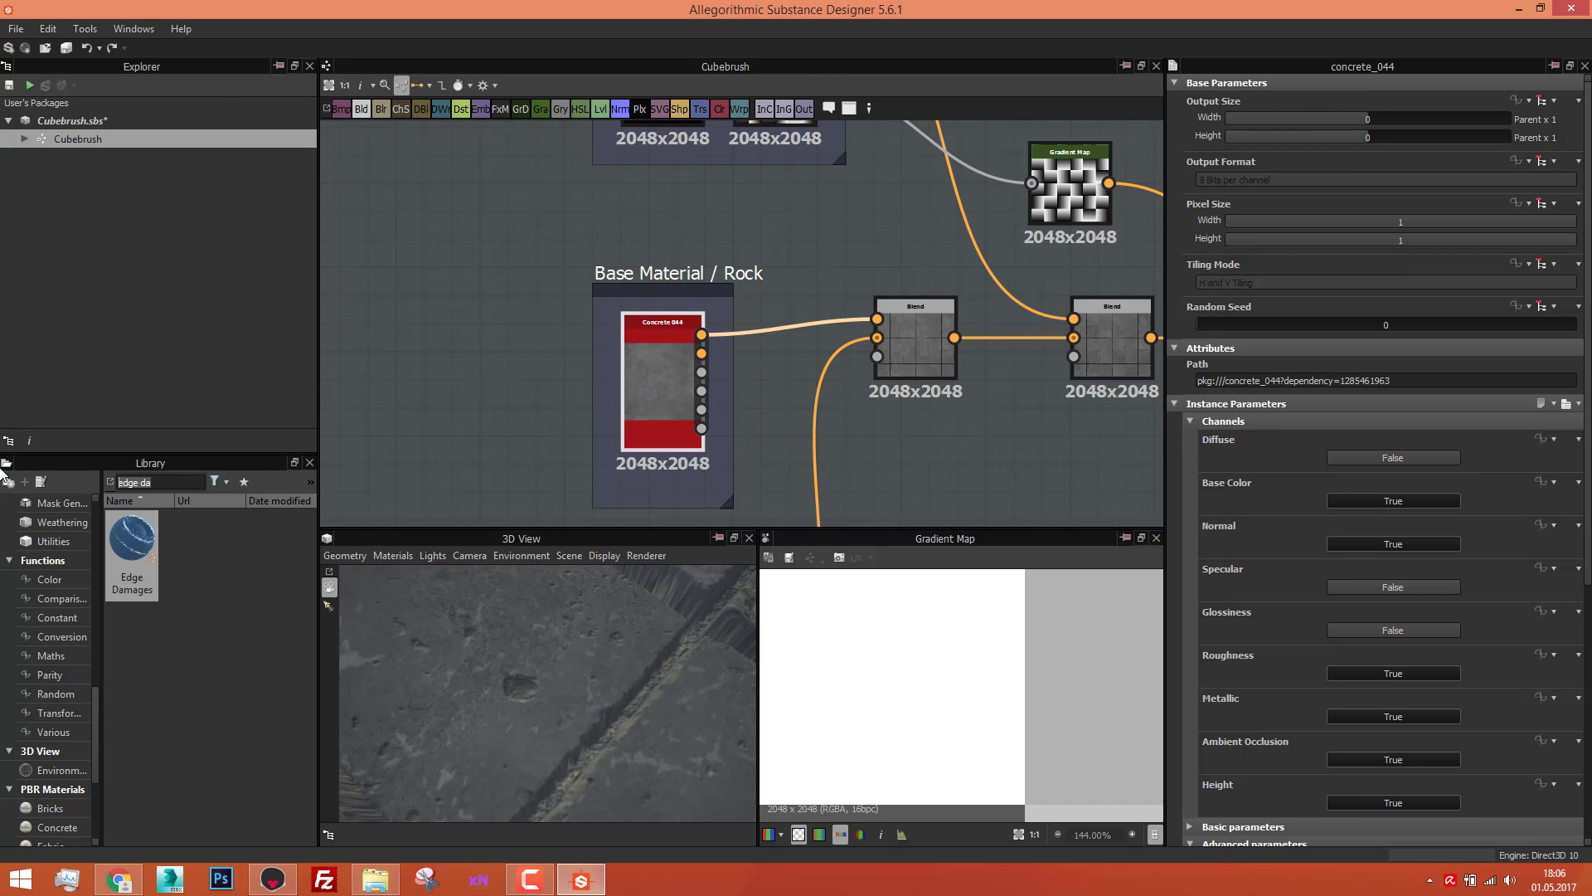
{"action": "type", "text": "concret"}
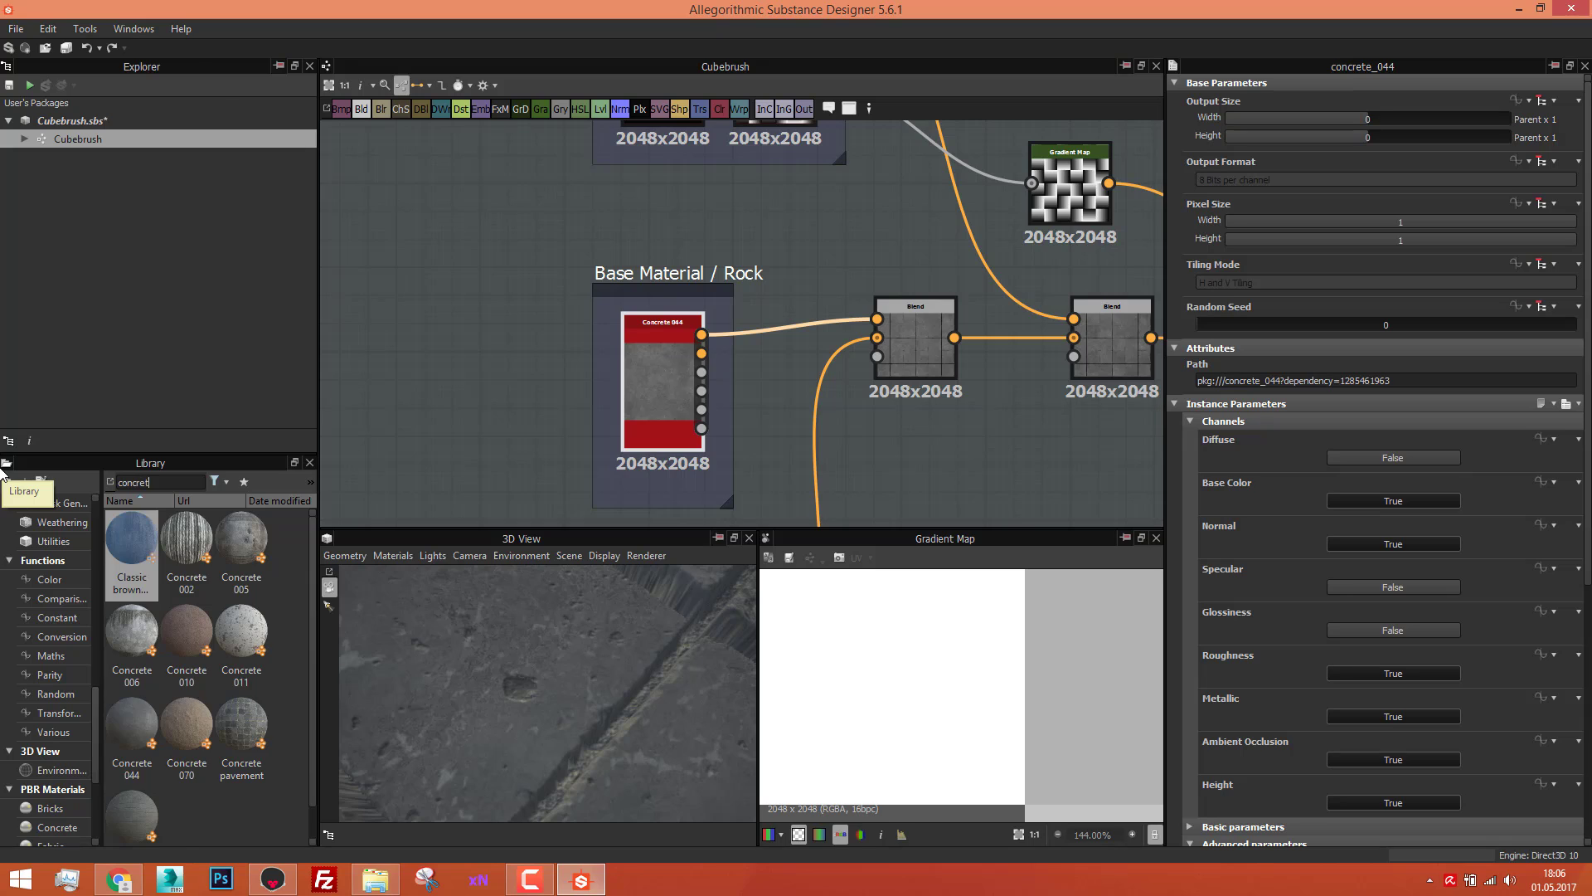
{"action": "type", "text": "te"}
{"action": "key", "text": "BackSpace"}
{"action": "key", "text": "BackSpace"}
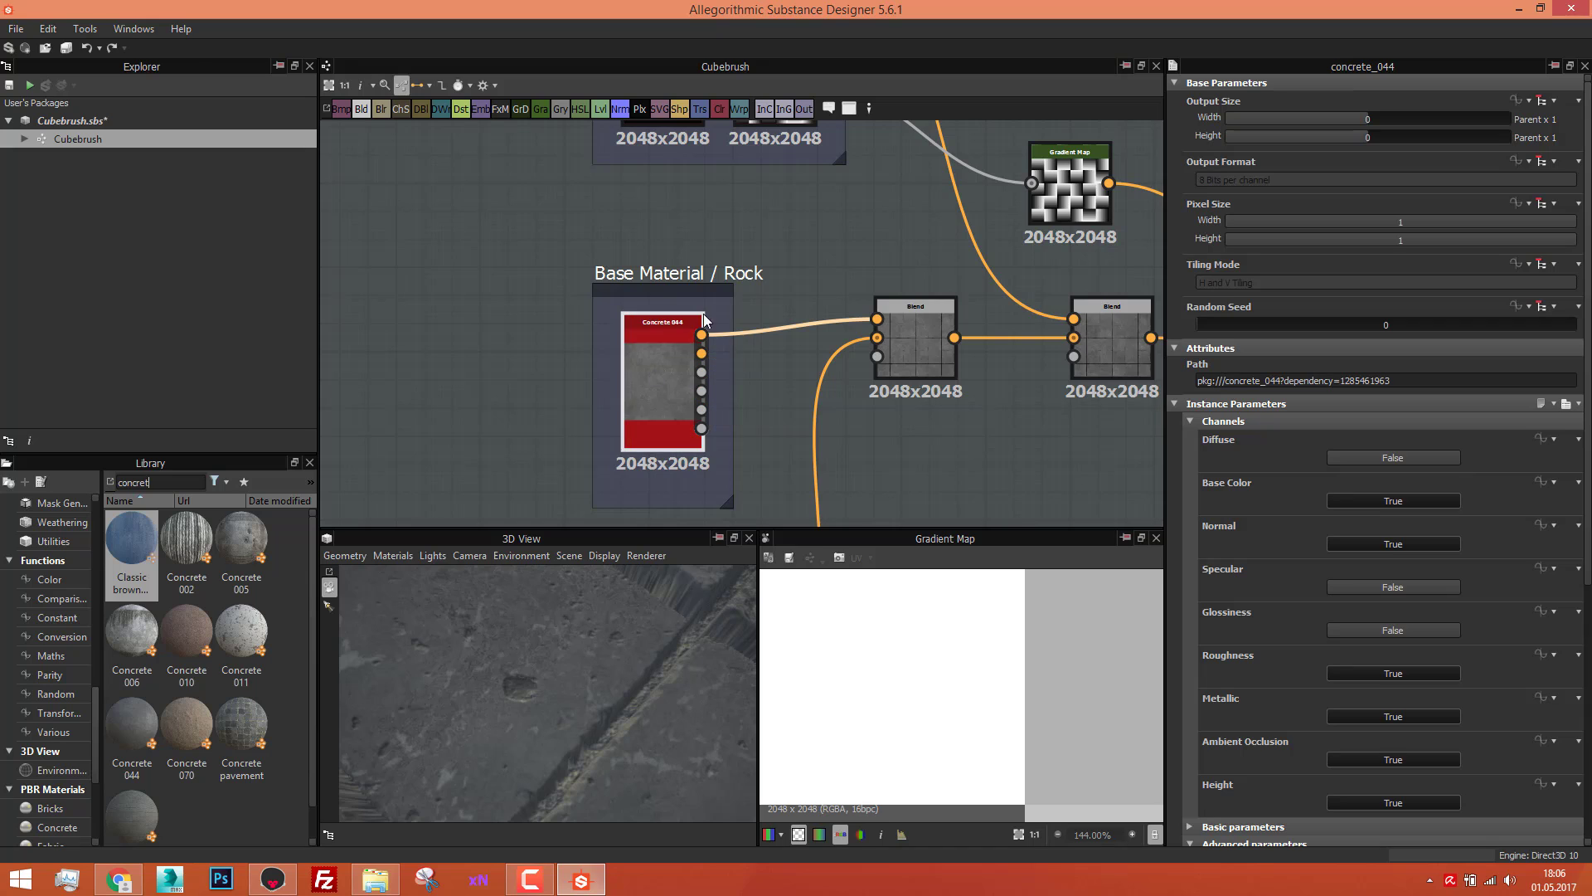
Step: Preview the Concrete 044 node's base color and collapse its Channels group to examine the advanced parameters
{"action": "scroll", "coordinate": [702, 336], "scroll_direction": "up", "scroll_amount": 1}
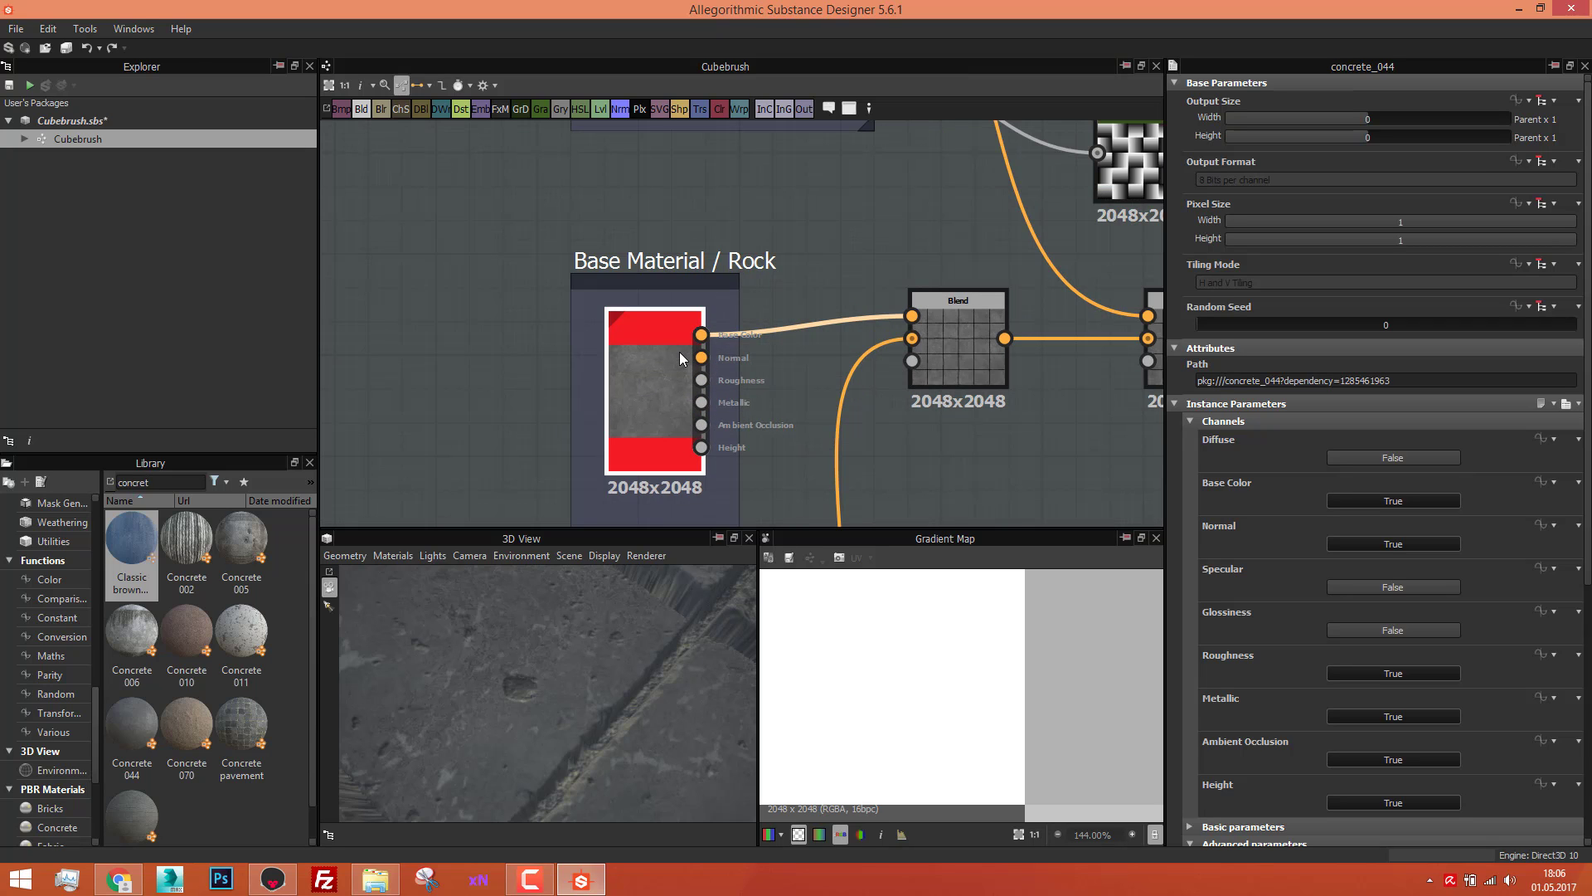
{"action": "double_click", "coordinate": [680, 359]}
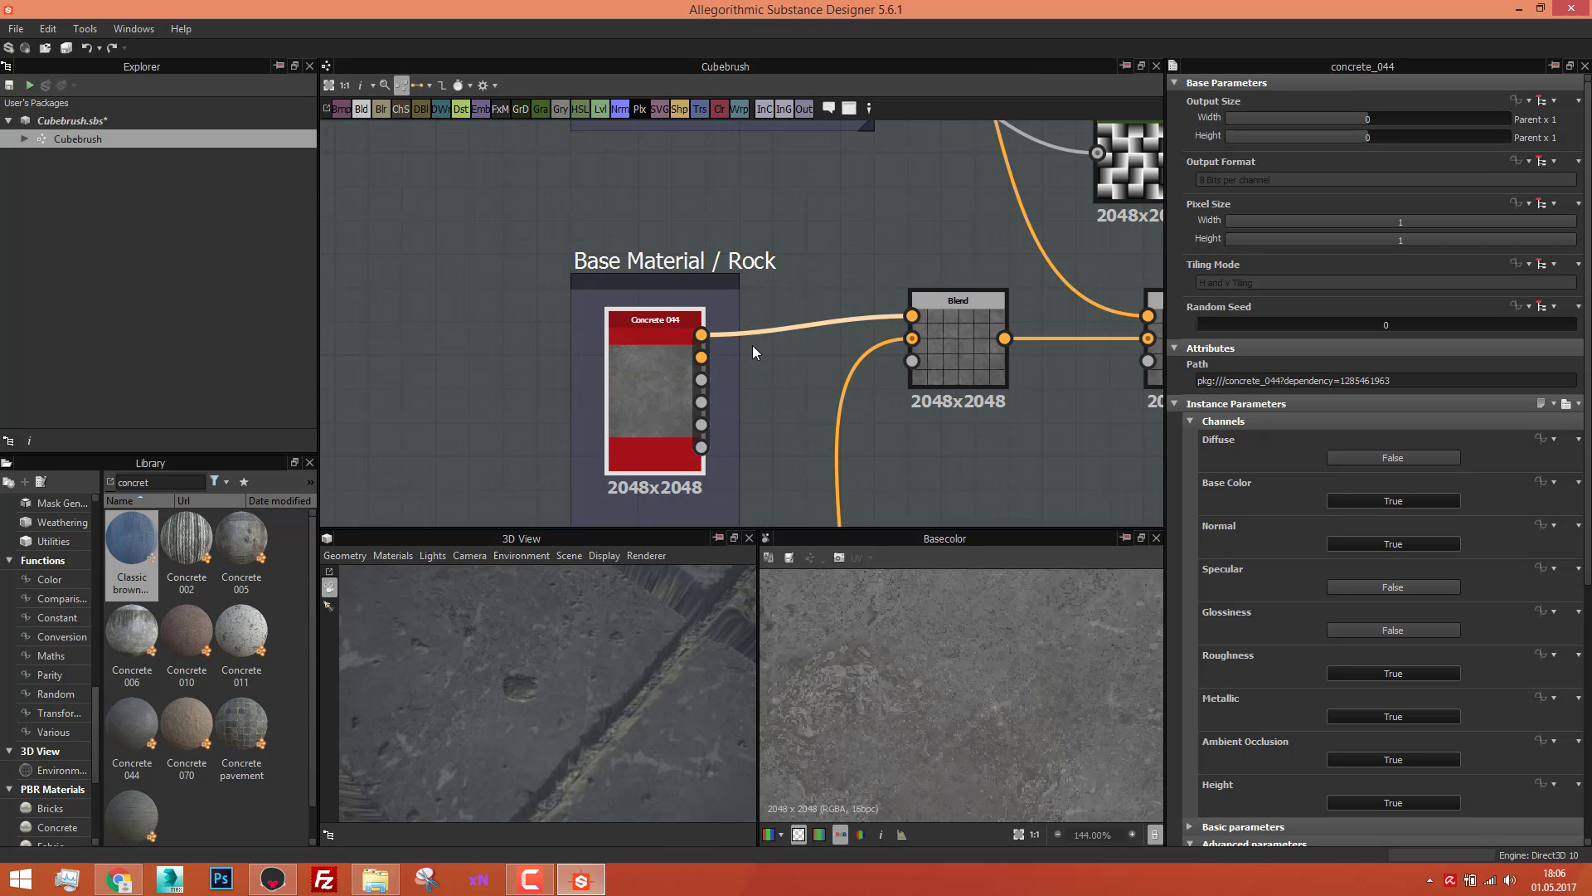
{"action": "left_click", "coordinate": [1176, 405]}
{"action": "left_click", "coordinate": [1174, 407]}
{"action": "left_click", "coordinate": [1193, 423]}
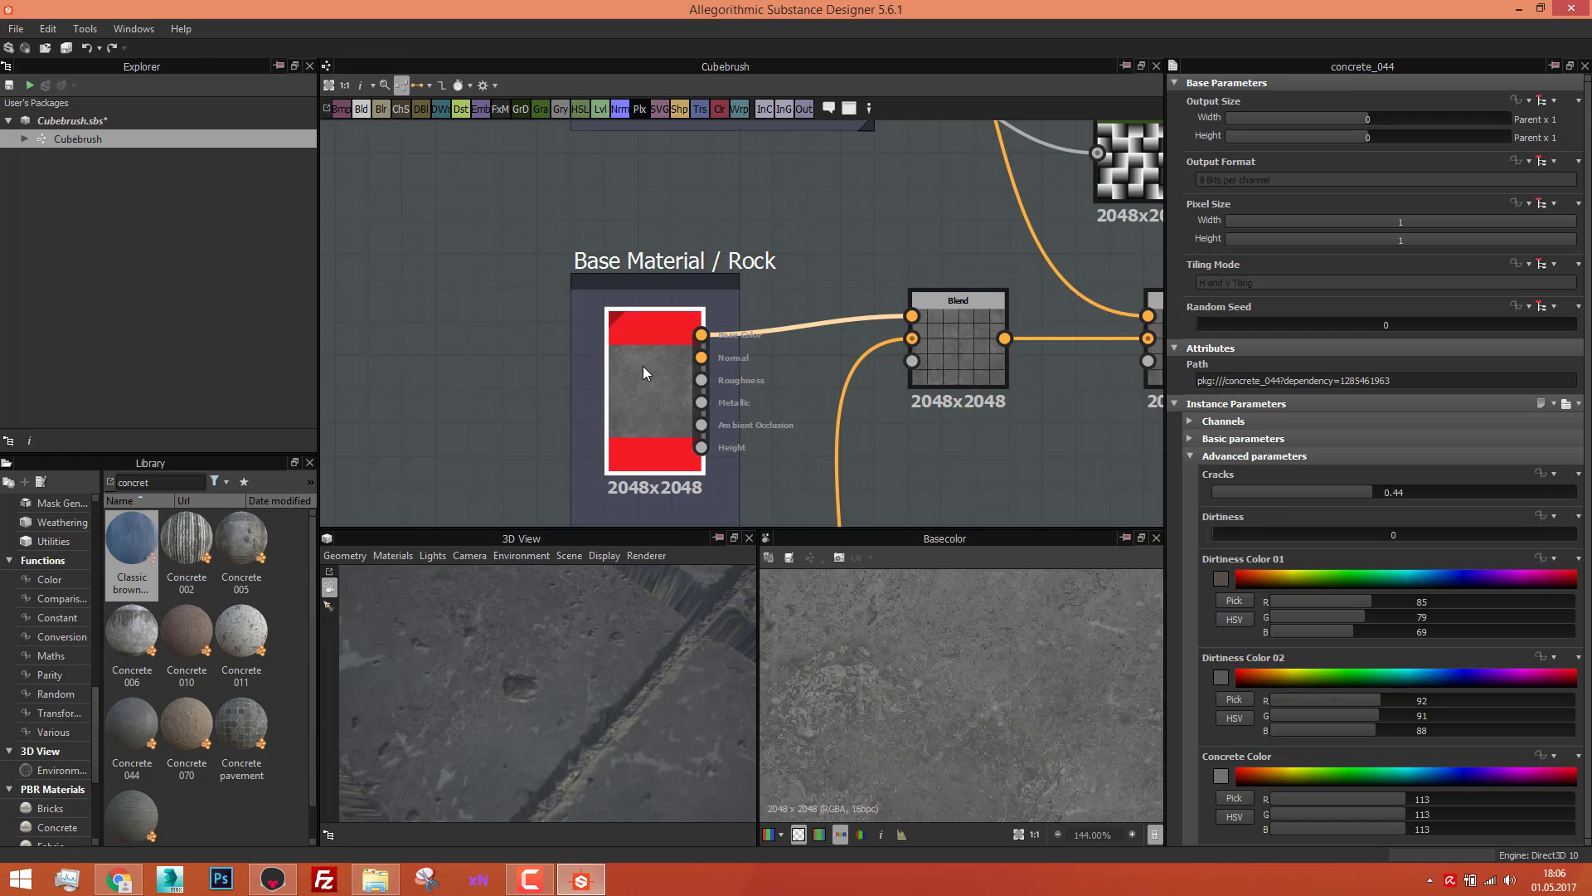
Step: Preview the Blend node fed directly by Concrete 044 and examine its blending parameters
{"action": "scroll", "coordinate": [644, 366], "scroll_direction": "up", "scroll_amount": 5}
{"action": "scroll", "coordinate": [642, 366], "scroll_direction": "down", "scroll_amount": 6}
{"action": "scroll", "coordinate": [644, 367], "scroll_direction": "down", "scroll_amount": 8}
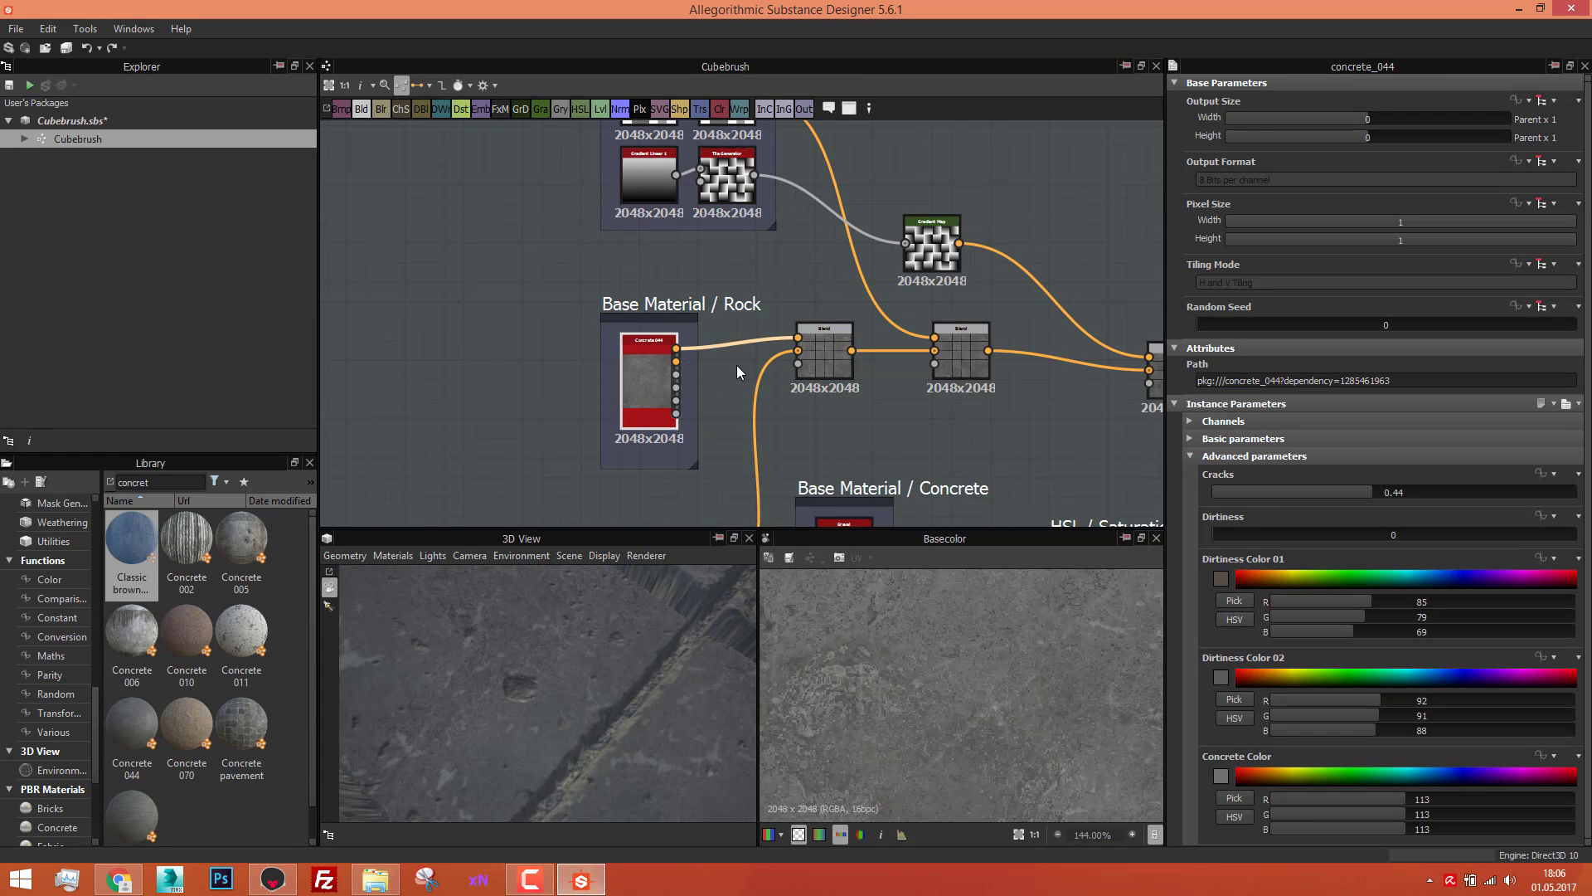
{"action": "scroll", "coordinate": [779, 346], "scroll_direction": "up", "scroll_amount": 5}
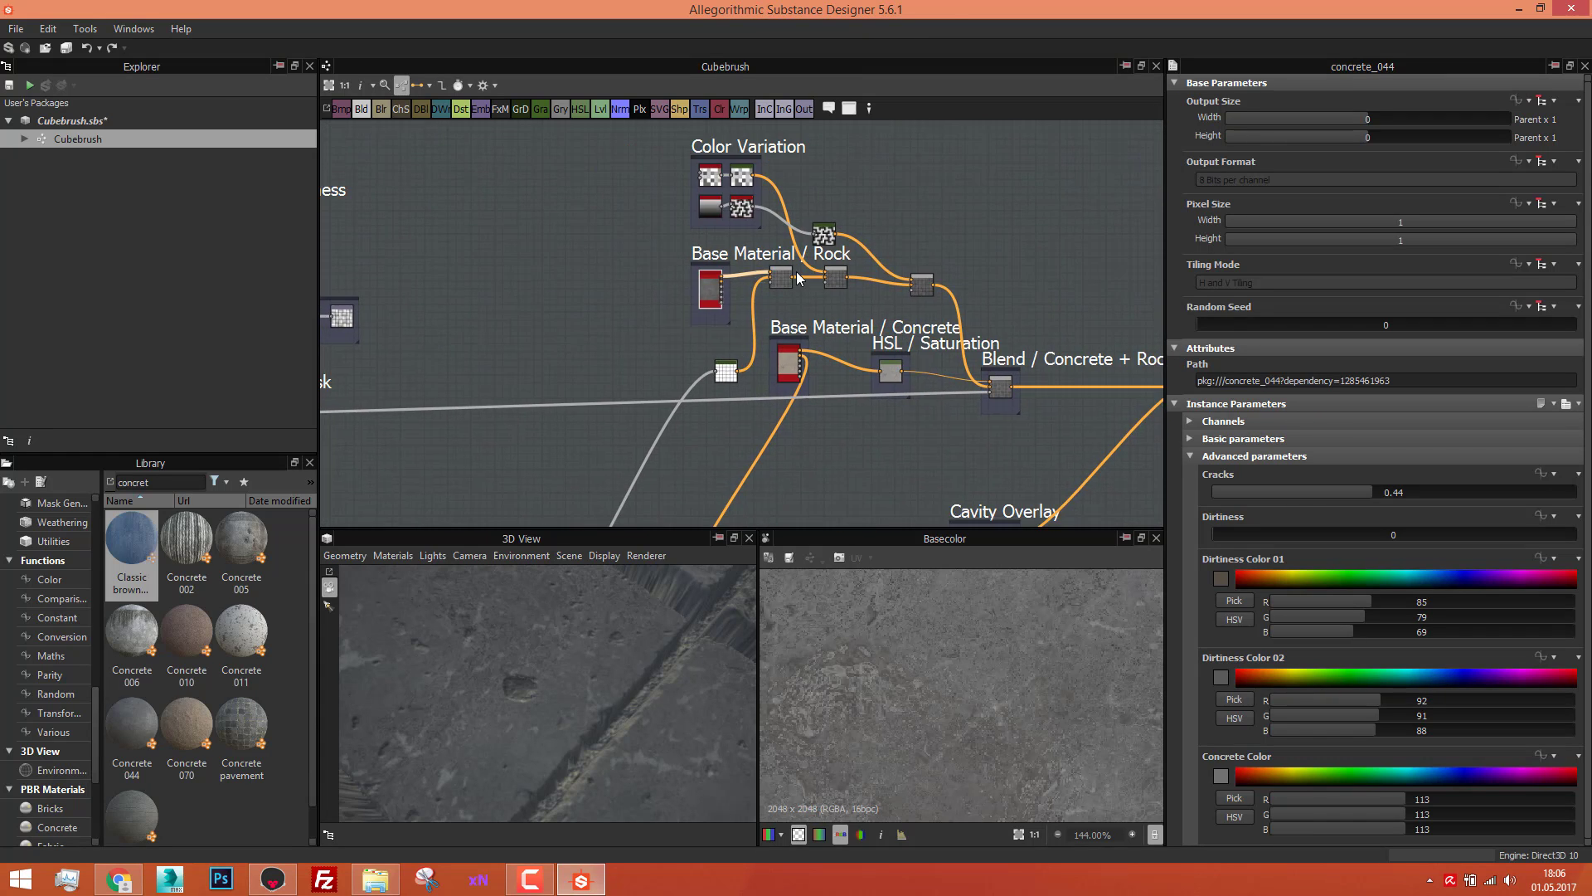
{"action": "left_click", "coordinate": [771, 291]}
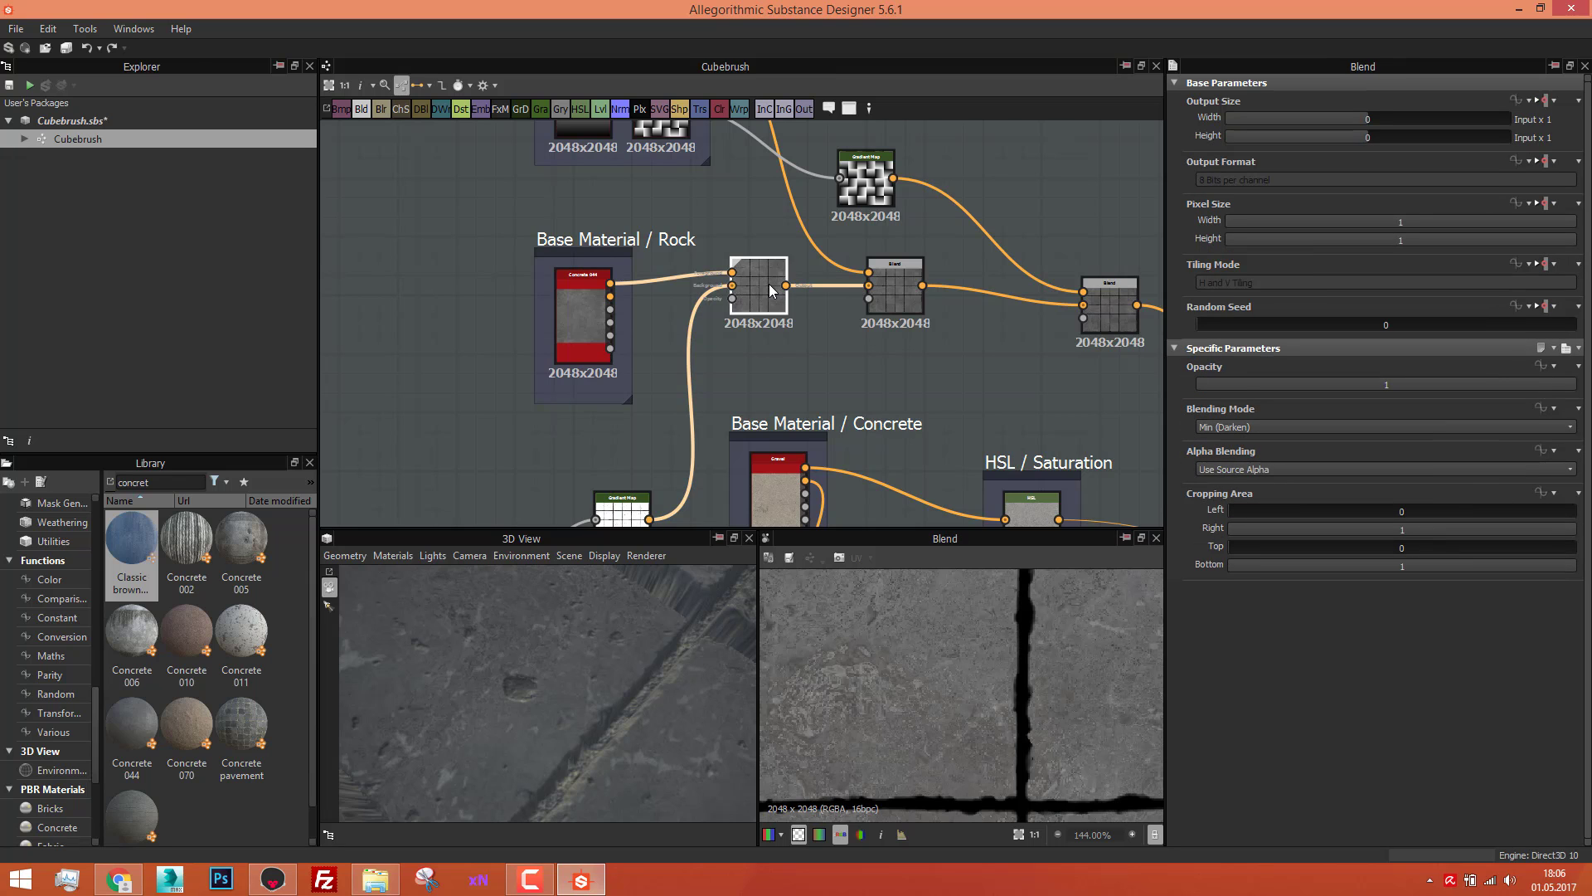
Step: Trace the rock Blend's background input back to the Edge Damages frame and preview that frame's final Blend node
{"action": "scroll", "coordinate": [771, 290], "scroll_direction": "down", "scroll_amount": 6}
{"action": "middle_click_drag", "start_coordinate": [686, 412], "coordinate": [825, 249]}
{"action": "scroll", "coordinate": [664, 479], "scroll_direction": "up", "scroll_amount": 3}
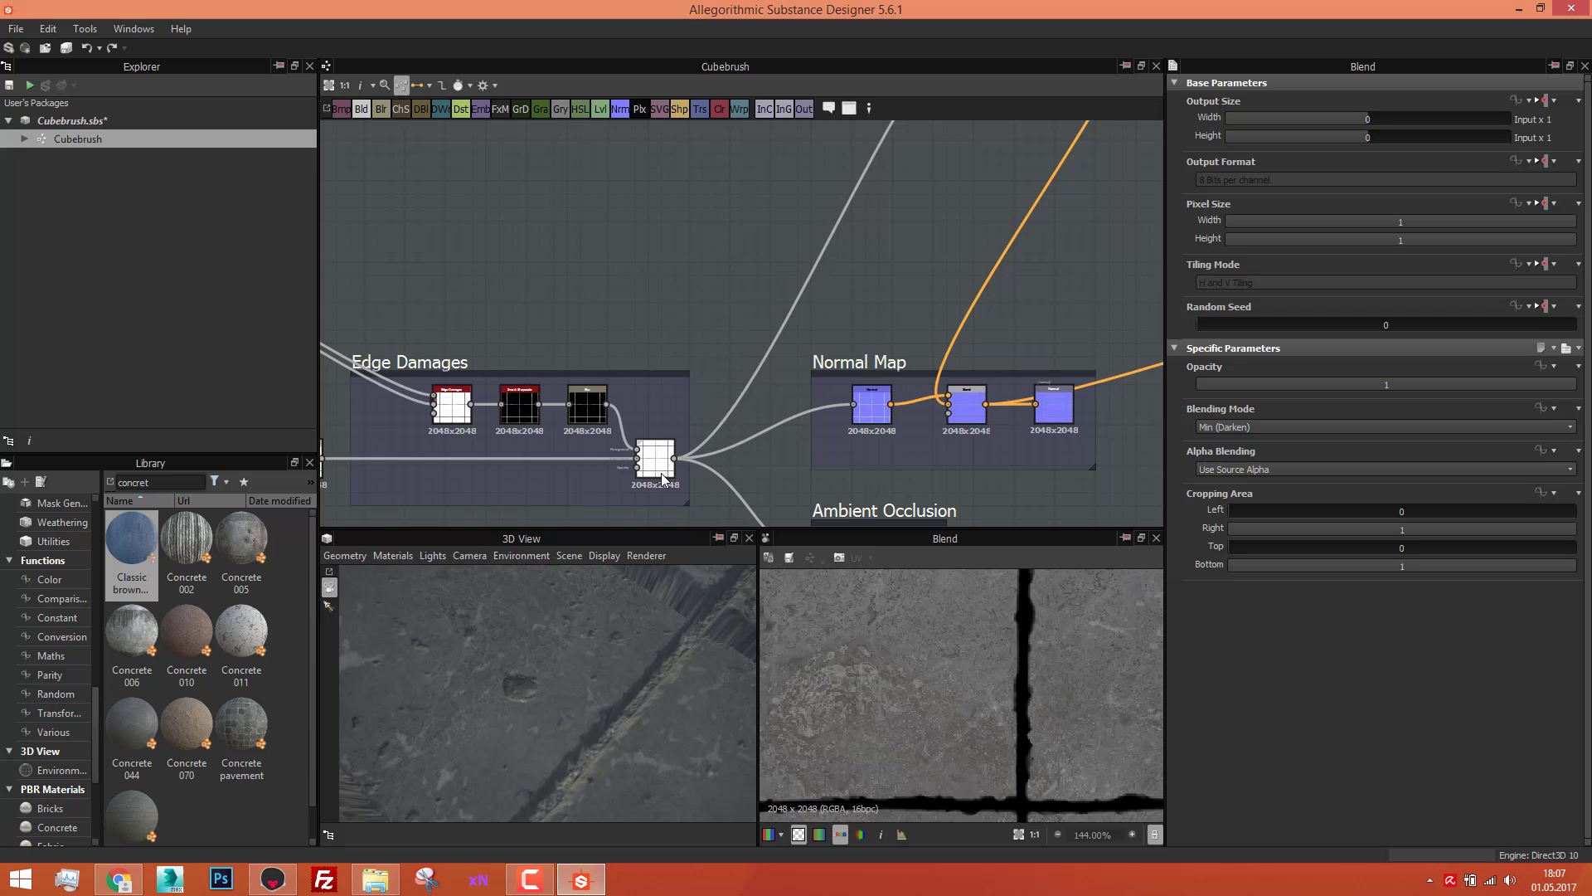
{"action": "left_click", "coordinate": [656, 461]}
{"action": "scroll", "coordinate": [710, 424], "scroll_direction": "down", "scroll_amount": 4}
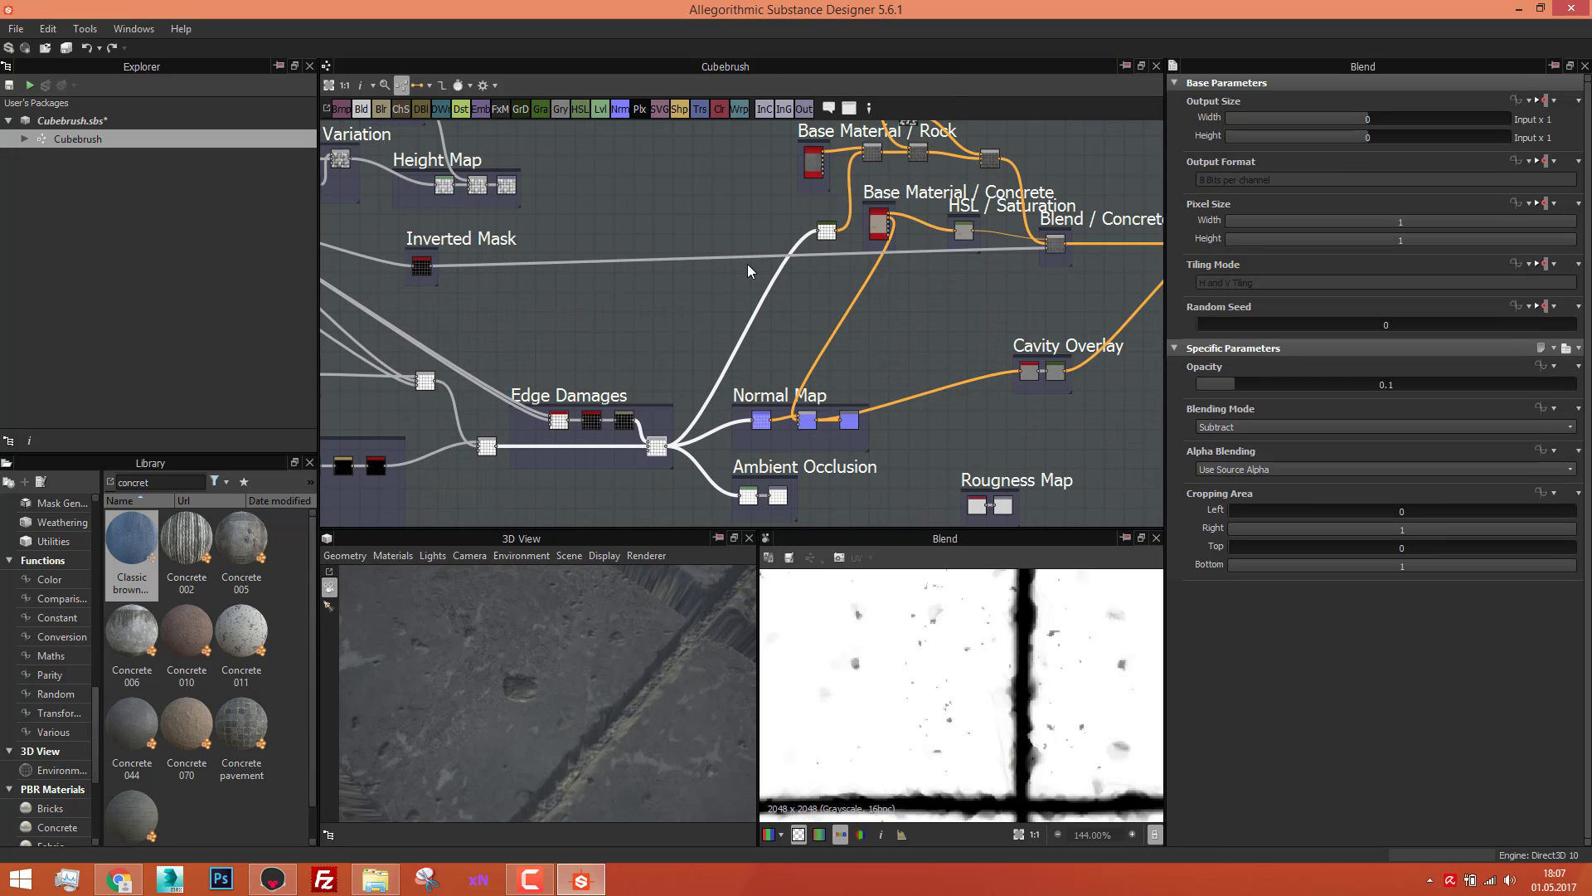
Step: Preview the Gradient Map between Edge Damages and the rock Blend, comparing its color mode and output with the Blend
{"action": "scroll", "coordinate": [748, 271], "scroll_direction": "up", "scroll_amount": 5}
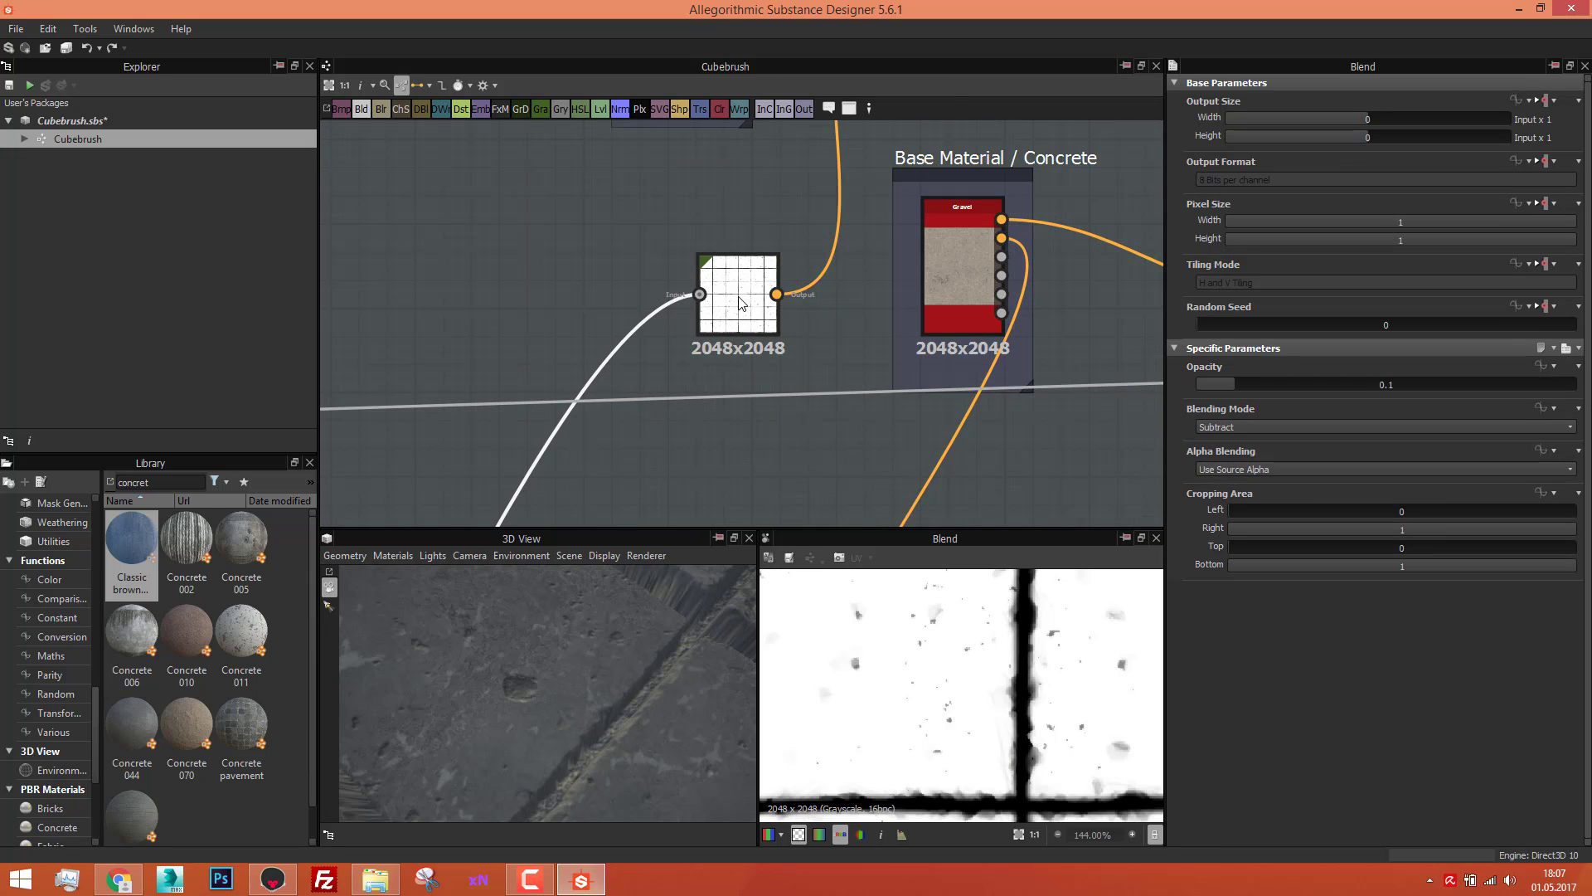
{"action": "left_click", "coordinate": [741, 304]}
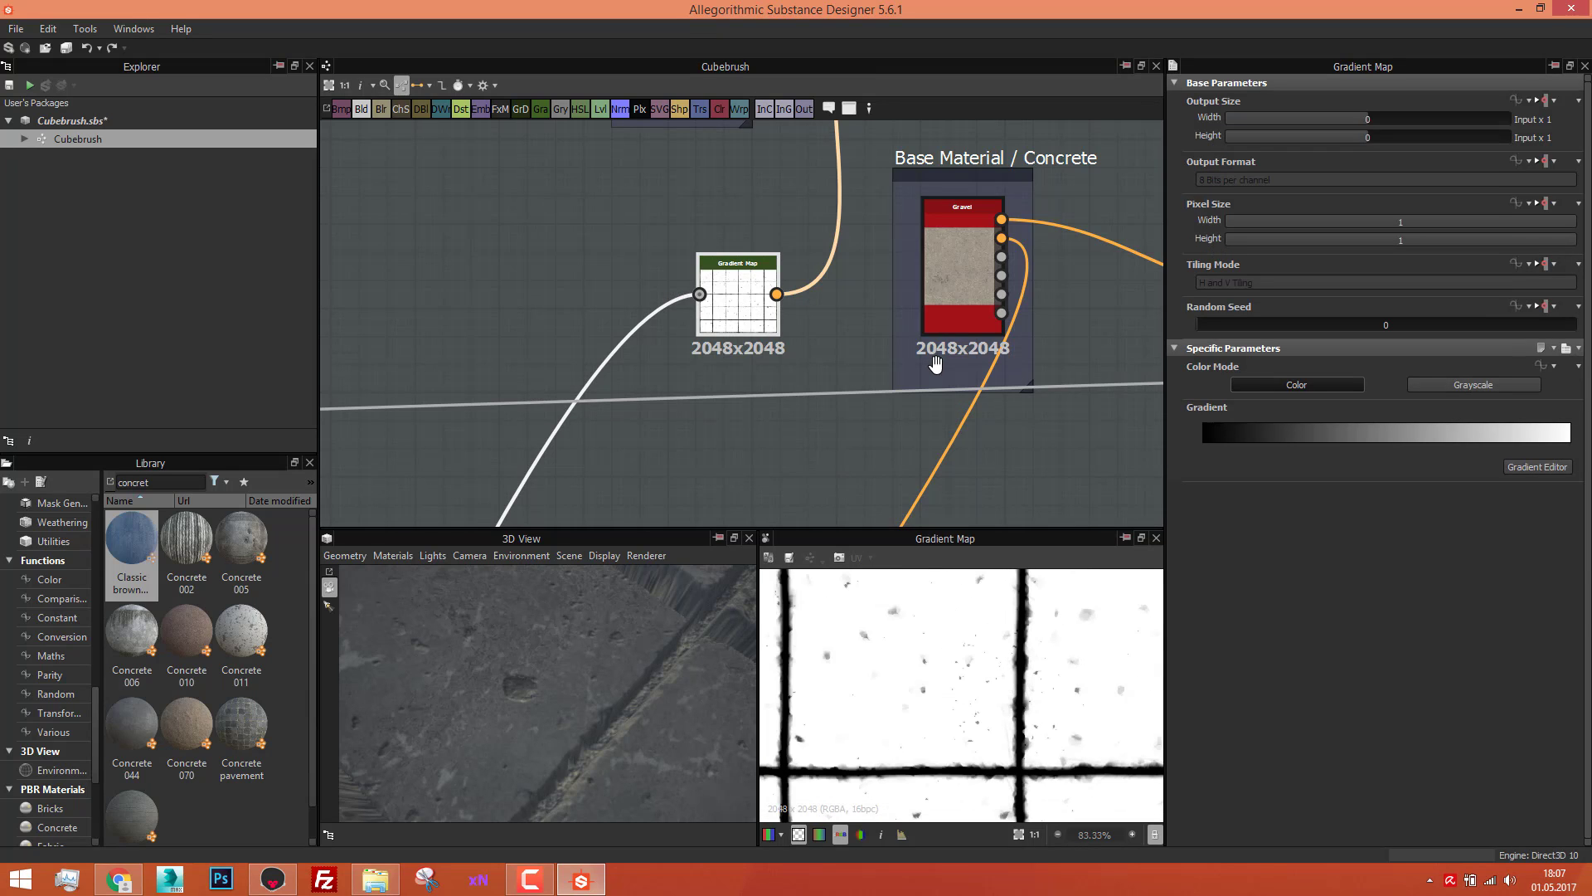
{"action": "scroll", "coordinate": [936, 365], "scroll_direction": "down", "scroll_amount": 3}
{"action": "left_click", "coordinate": [889, 257]}
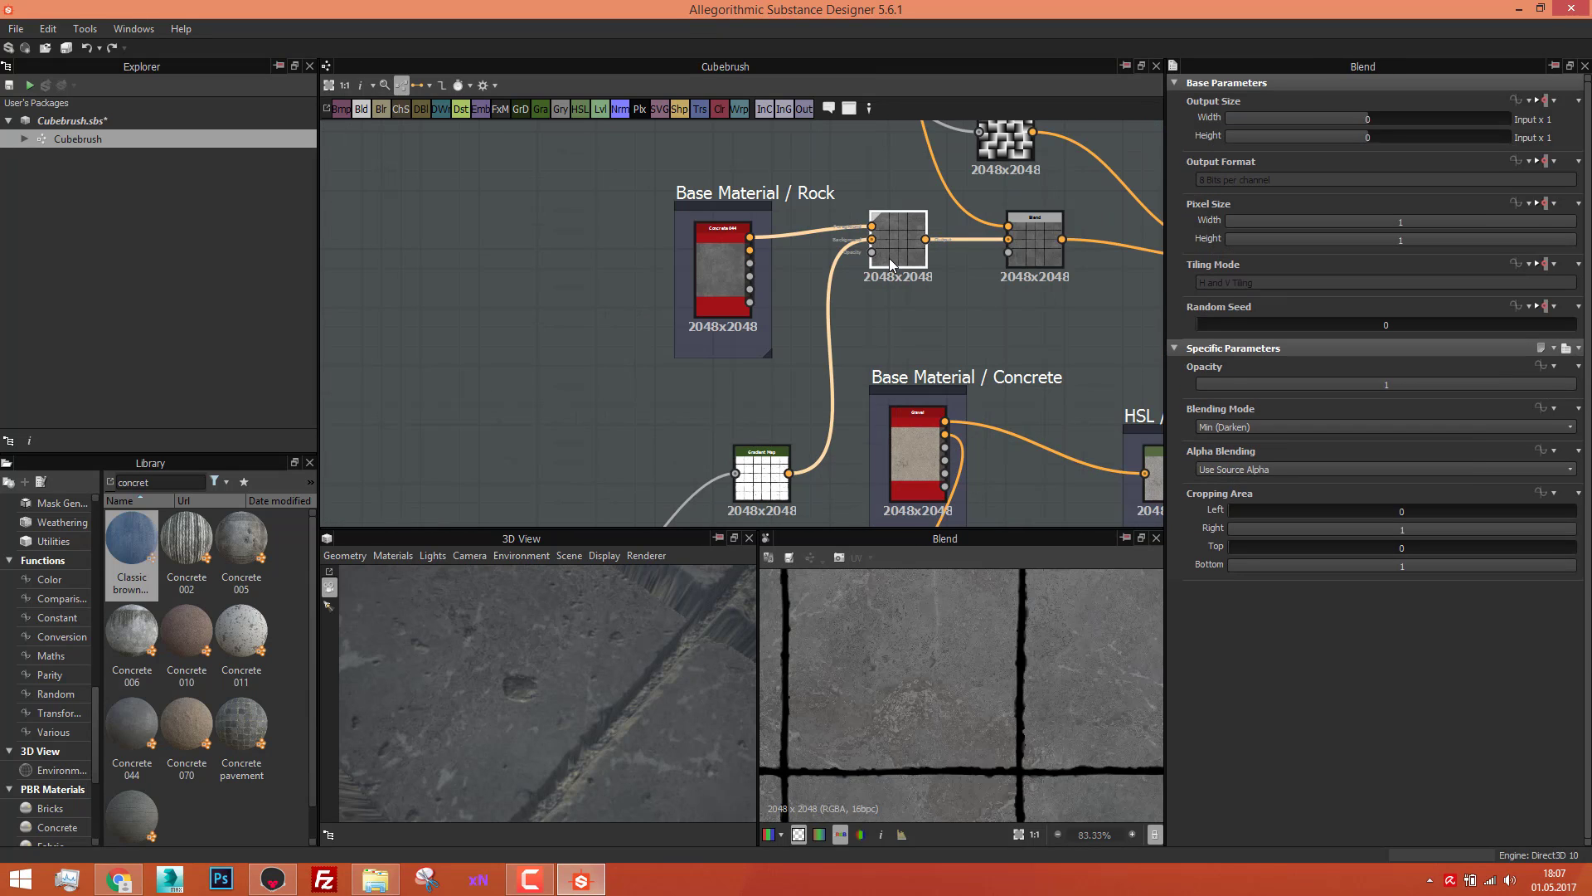
{"action": "left_click", "coordinate": [763, 469]}
{"action": "scroll", "coordinate": [764, 470], "scroll_direction": "up", "scroll_amount": 3}
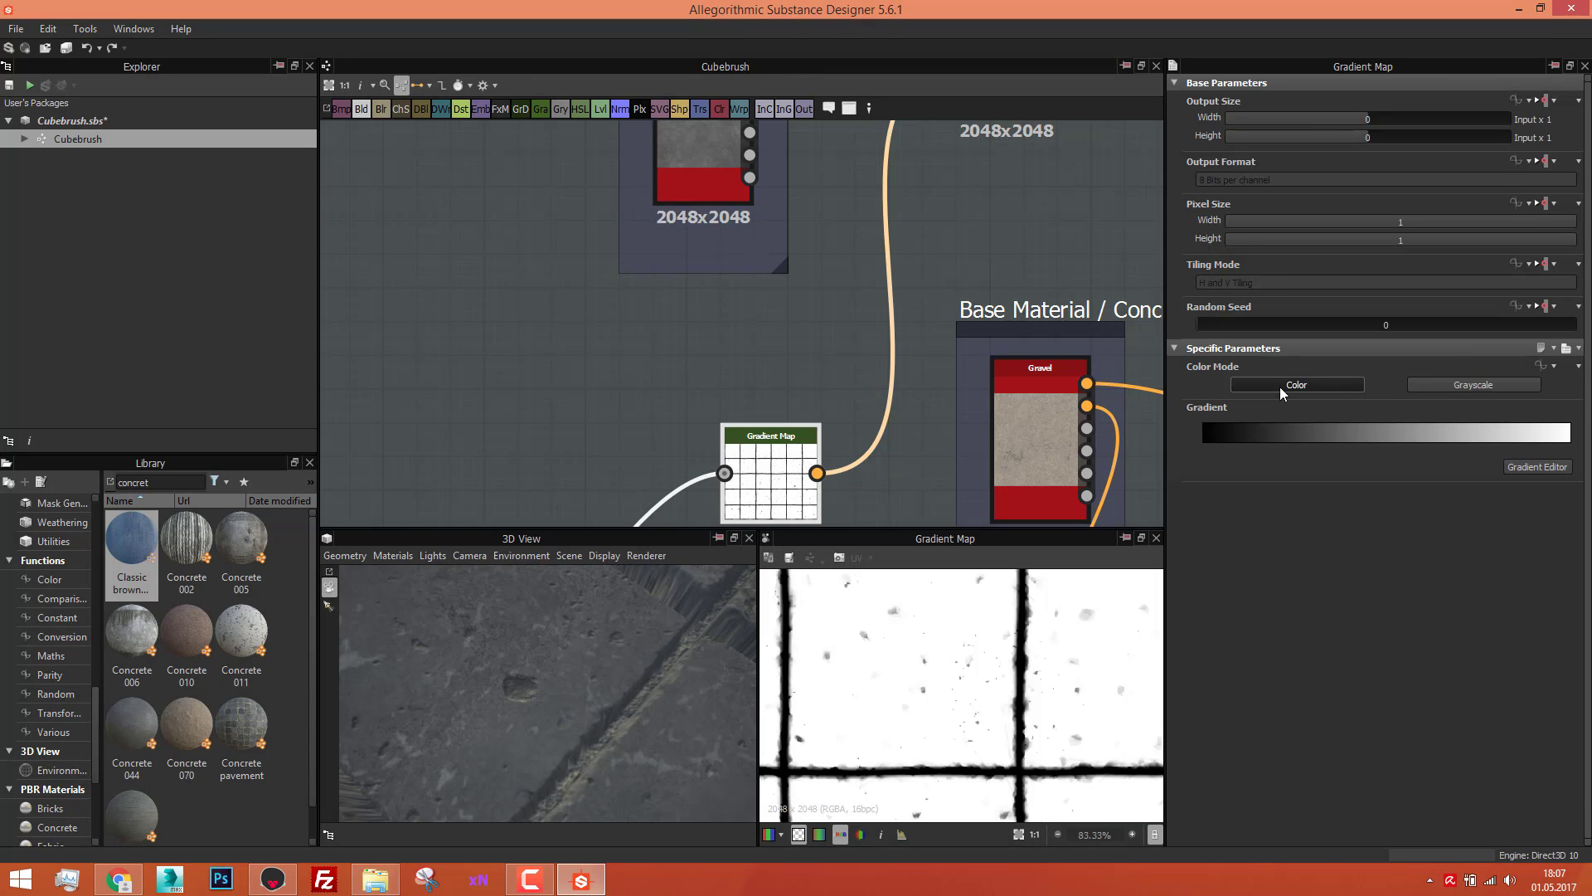
{"action": "scroll", "coordinate": [925, 327], "scroll_direction": "down", "scroll_amount": 3}
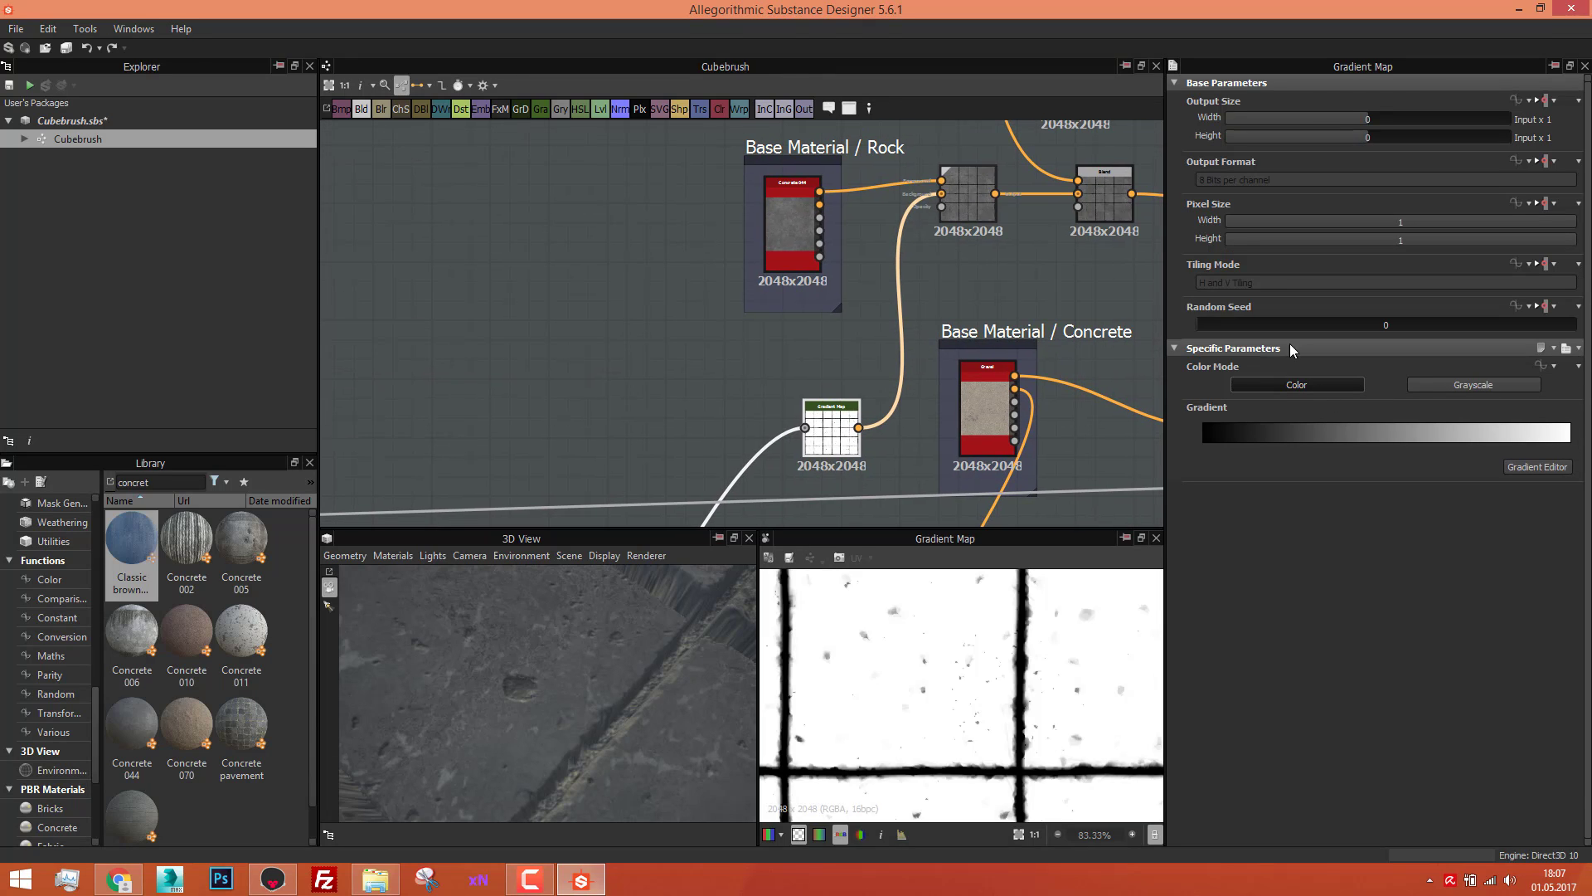
Step: Set the Gradient Map's Color Mode to Grayscale and preview the Blend node it feeds
{"action": "left_click", "coordinate": [1463, 385]}
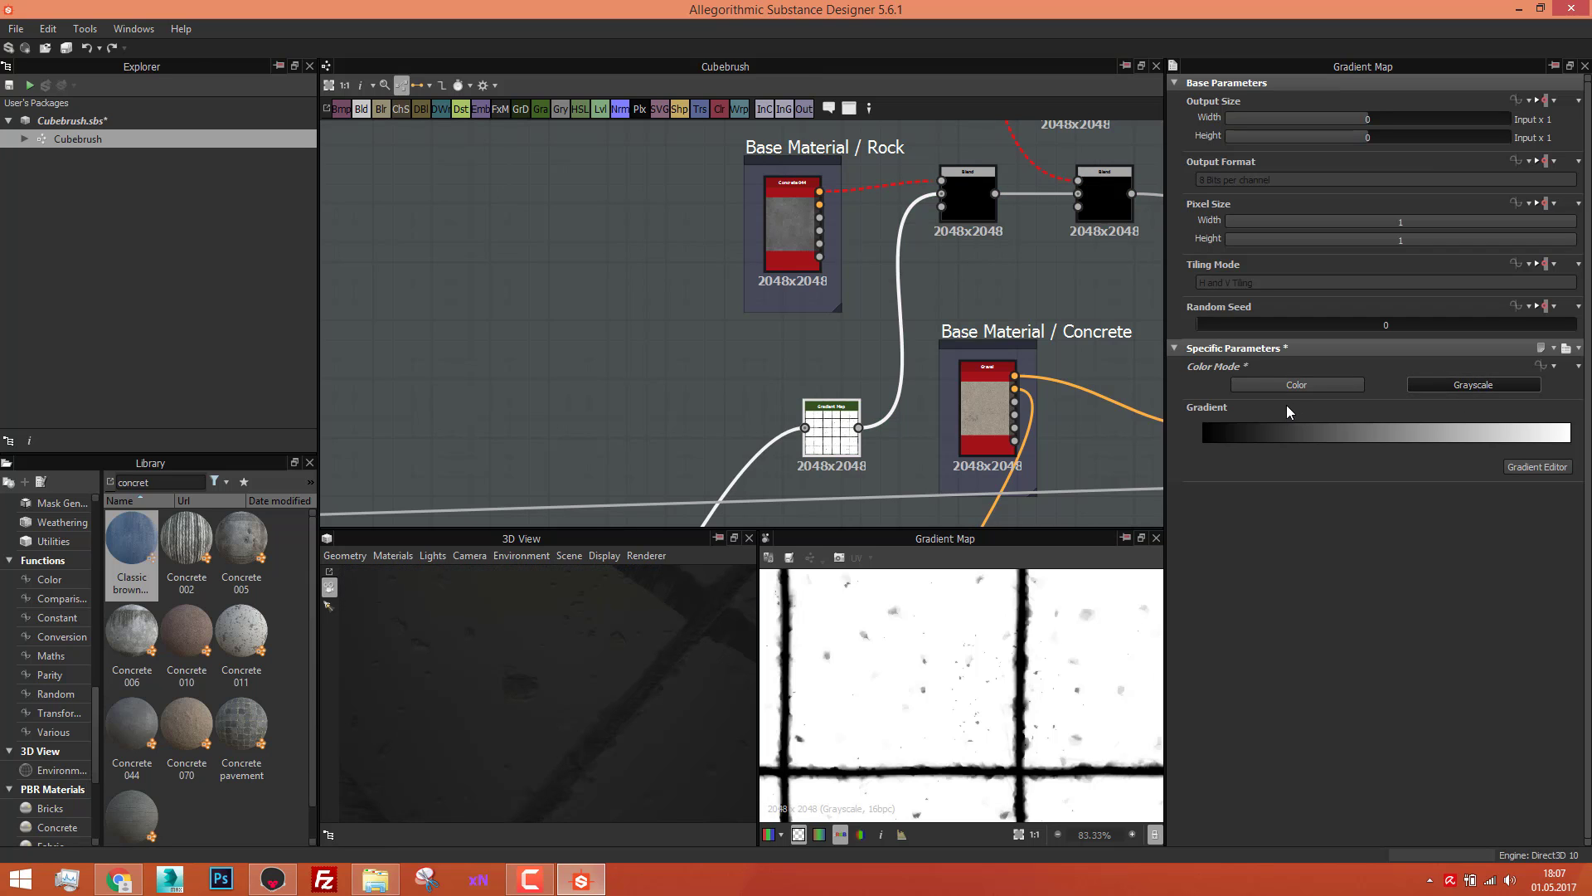
{"action": "scroll", "coordinate": [739, 358], "scroll_direction": "down", "scroll_amount": 3}
{"action": "scroll", "coordinate": [740, 358], "scroll_direction": "up", "scroll_amount": 2}
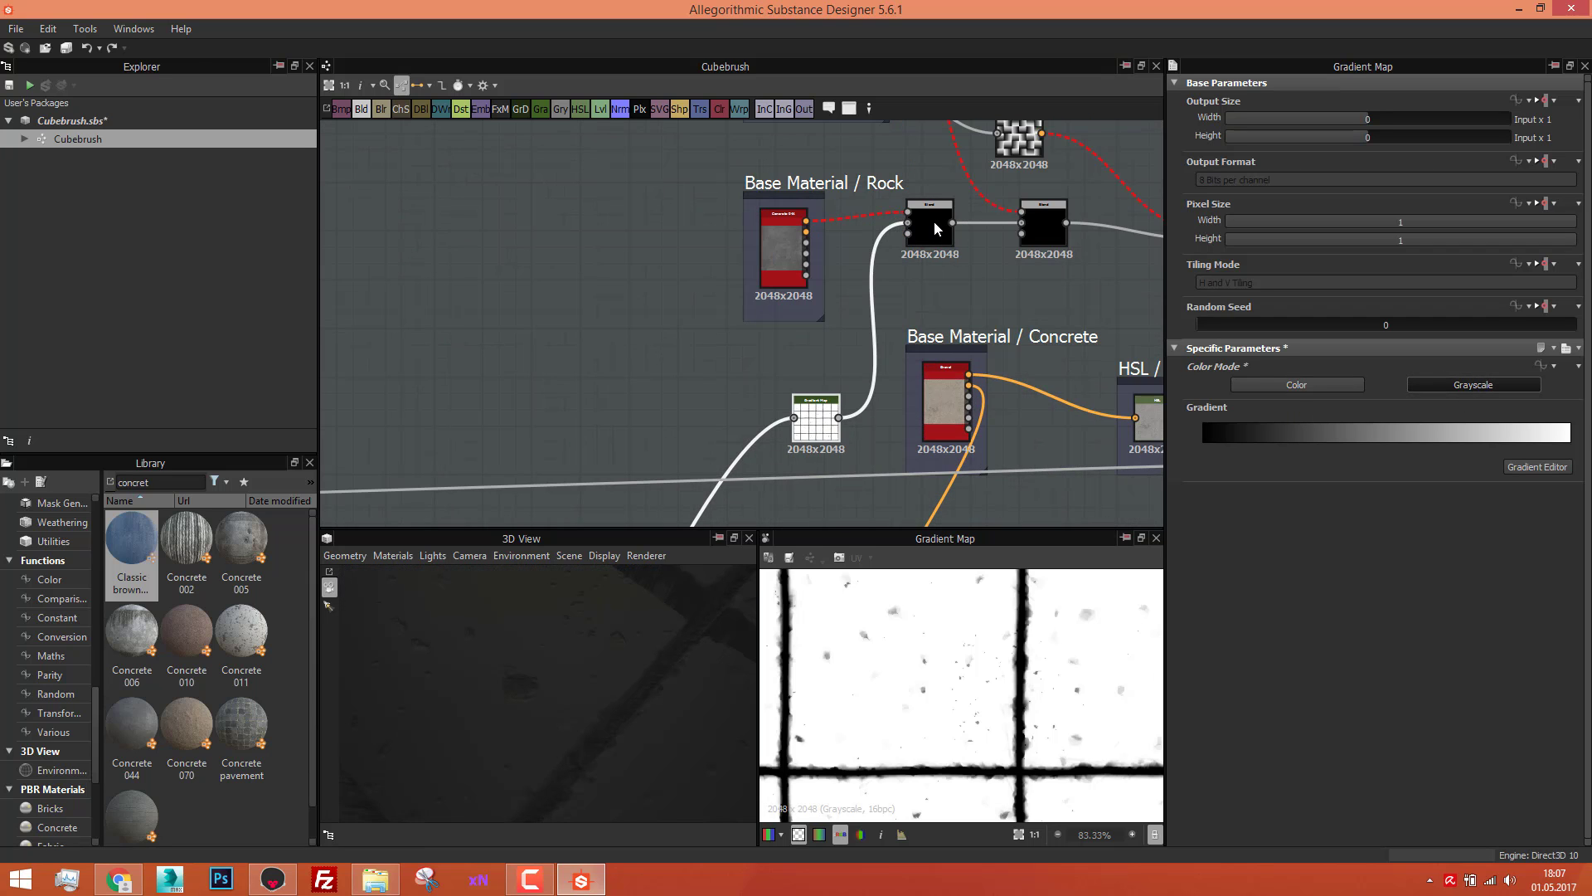
{"action": "scroll", "coordinate": [934, 222], "scroll_direction": "up", "scroll_amount": 3}
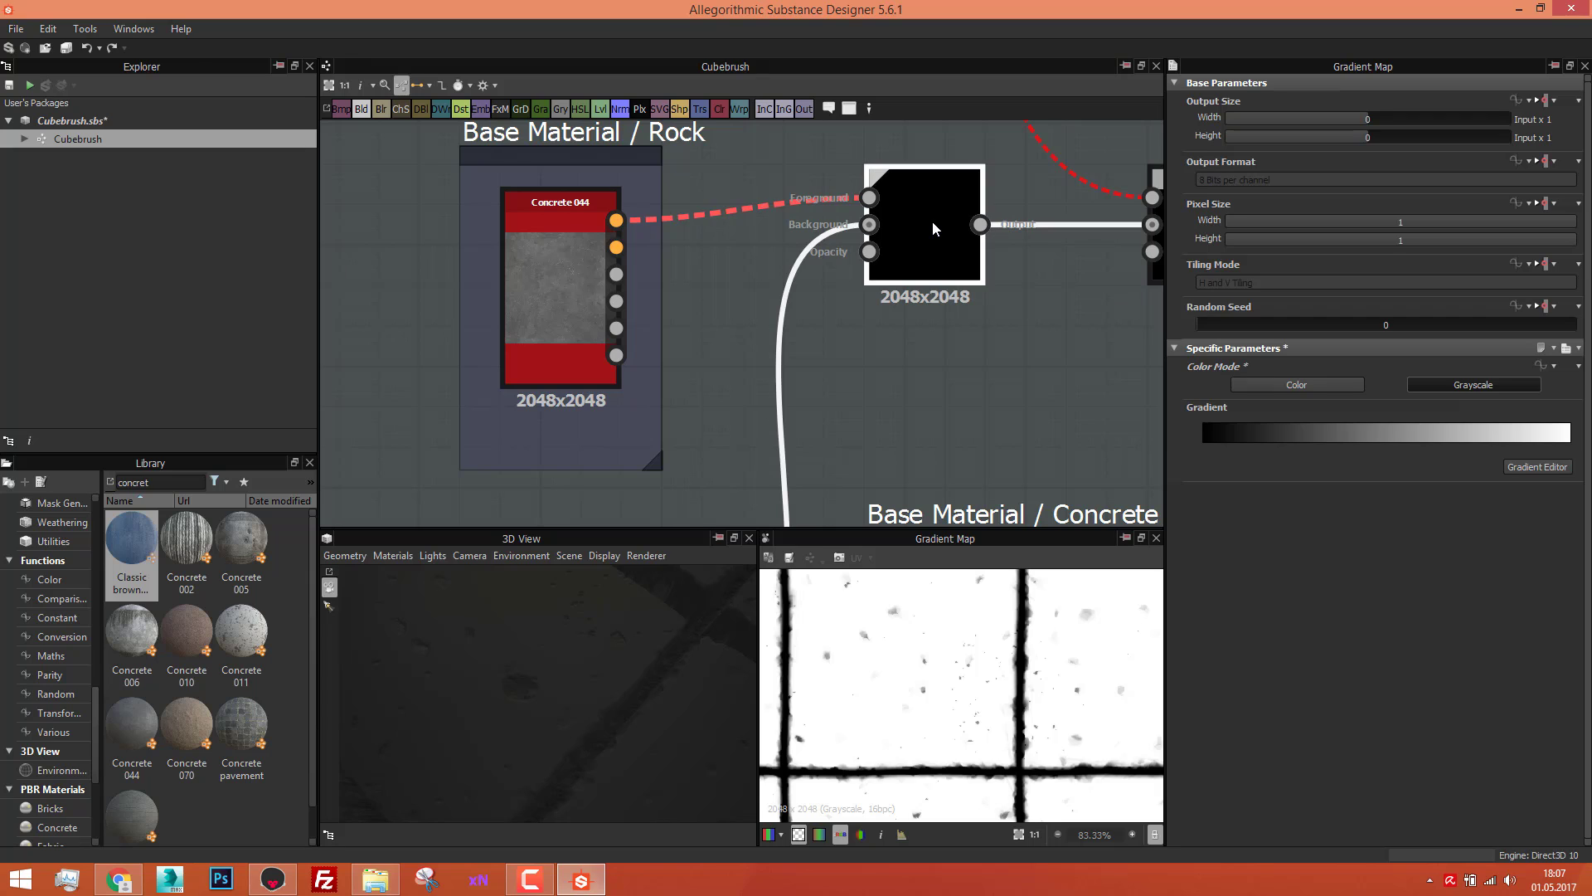
{"action": "double_click", "coordinate": [932, 221]}
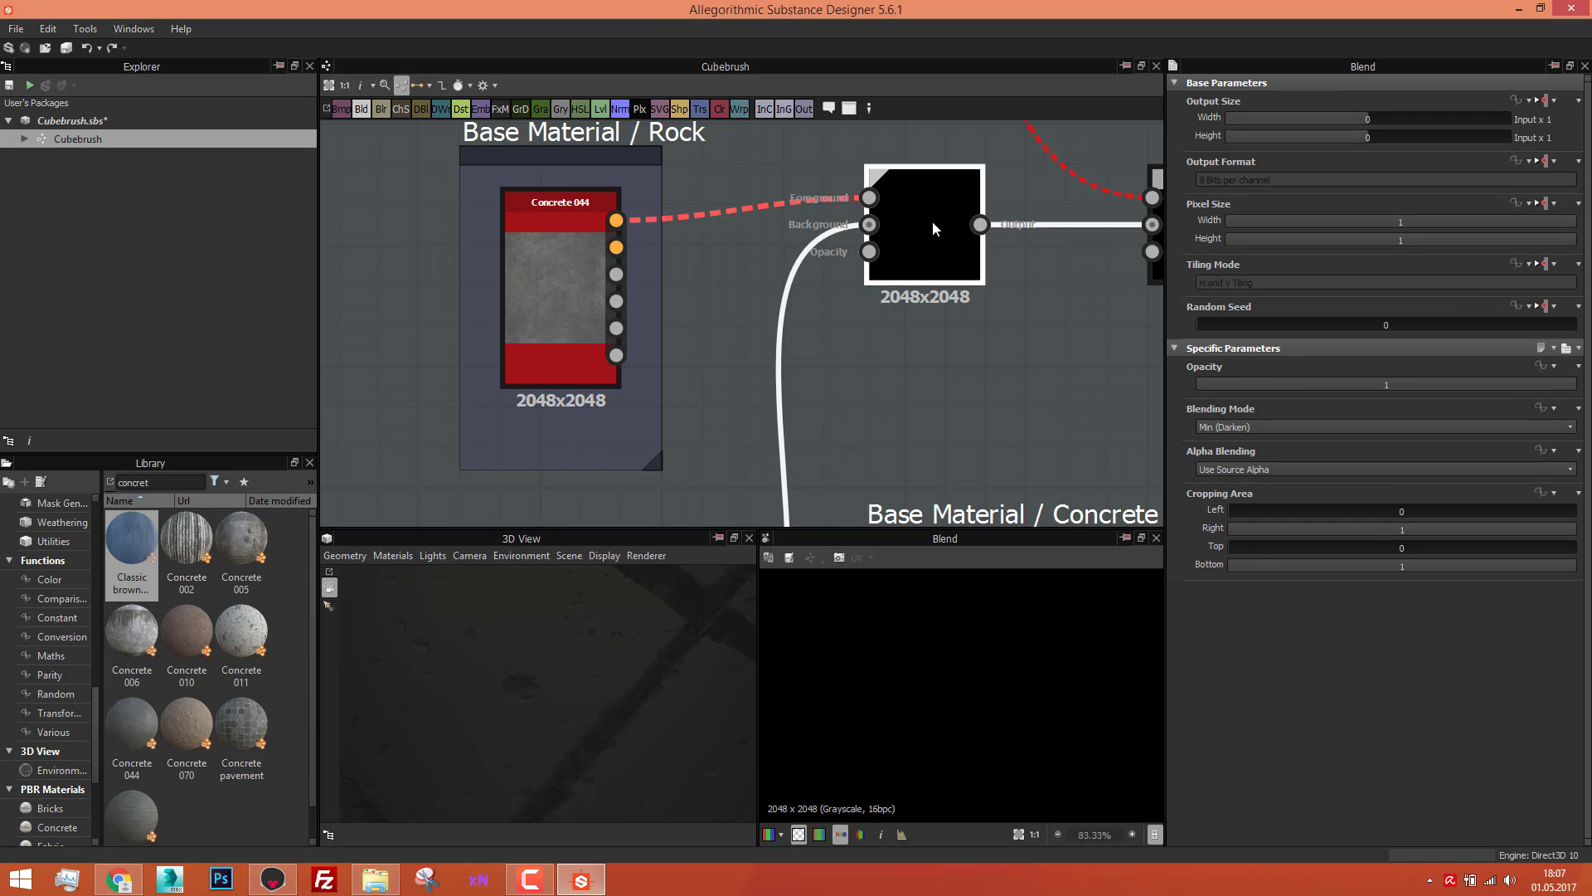
Step: Return to the Gradient Map feeding the rock Blend and set its Color Mode back to Color
{"action": "scroll", "coordinate": [922, 223], "scroll_direction": "down", "scroll_amount": 3}
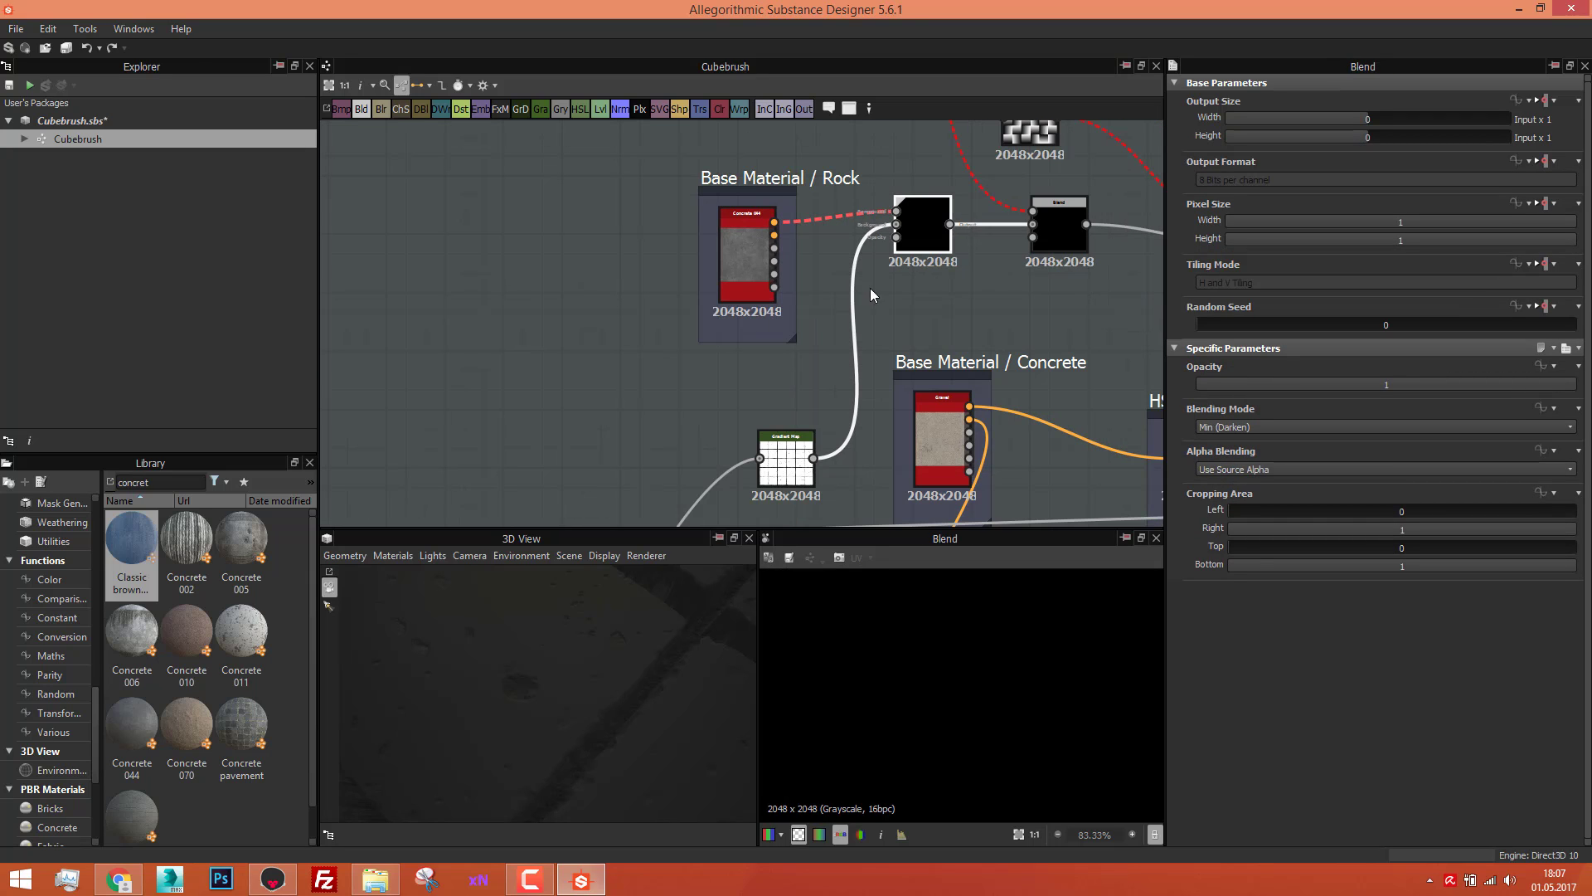
{"action": "double_click", "coordinate": [790, 480]}
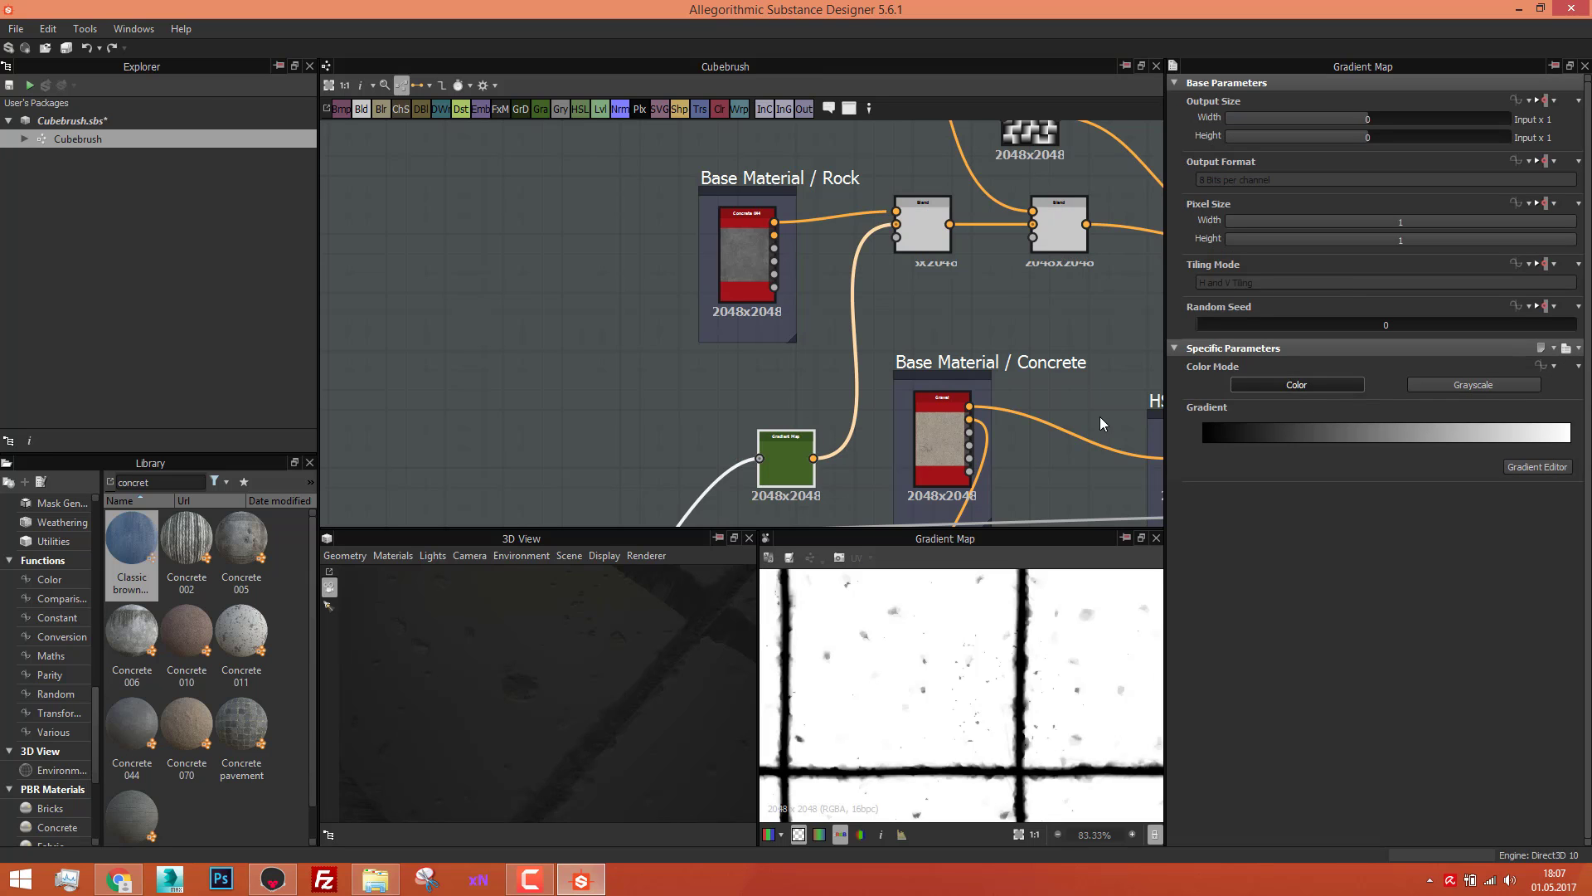
Step: Preview the Blend node that combines the rock base material with the Edge Damages Gradient Map and review its blending settings
{"action": "scroll", "coordinate": [937, 221], "scroll_direction": "up", "scroll_amount": 4}
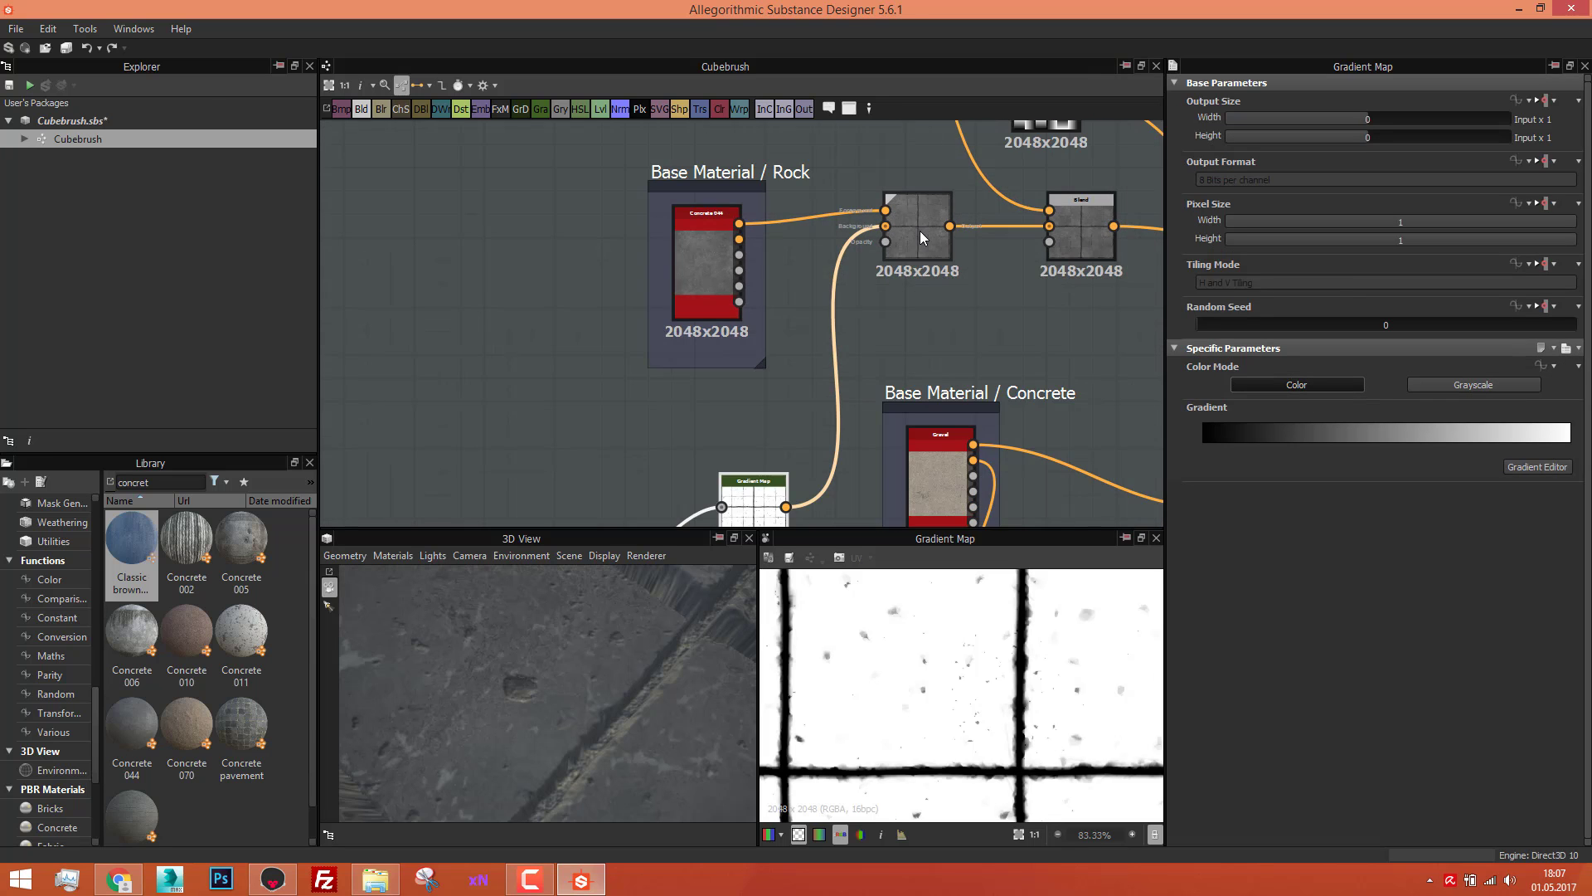
{"action": "scroll", "coordinate": [920, 237], "scroll_direction": "up", "scroll_amount": 3}
{"action": "double_click", "coordinate": [910, 226]}
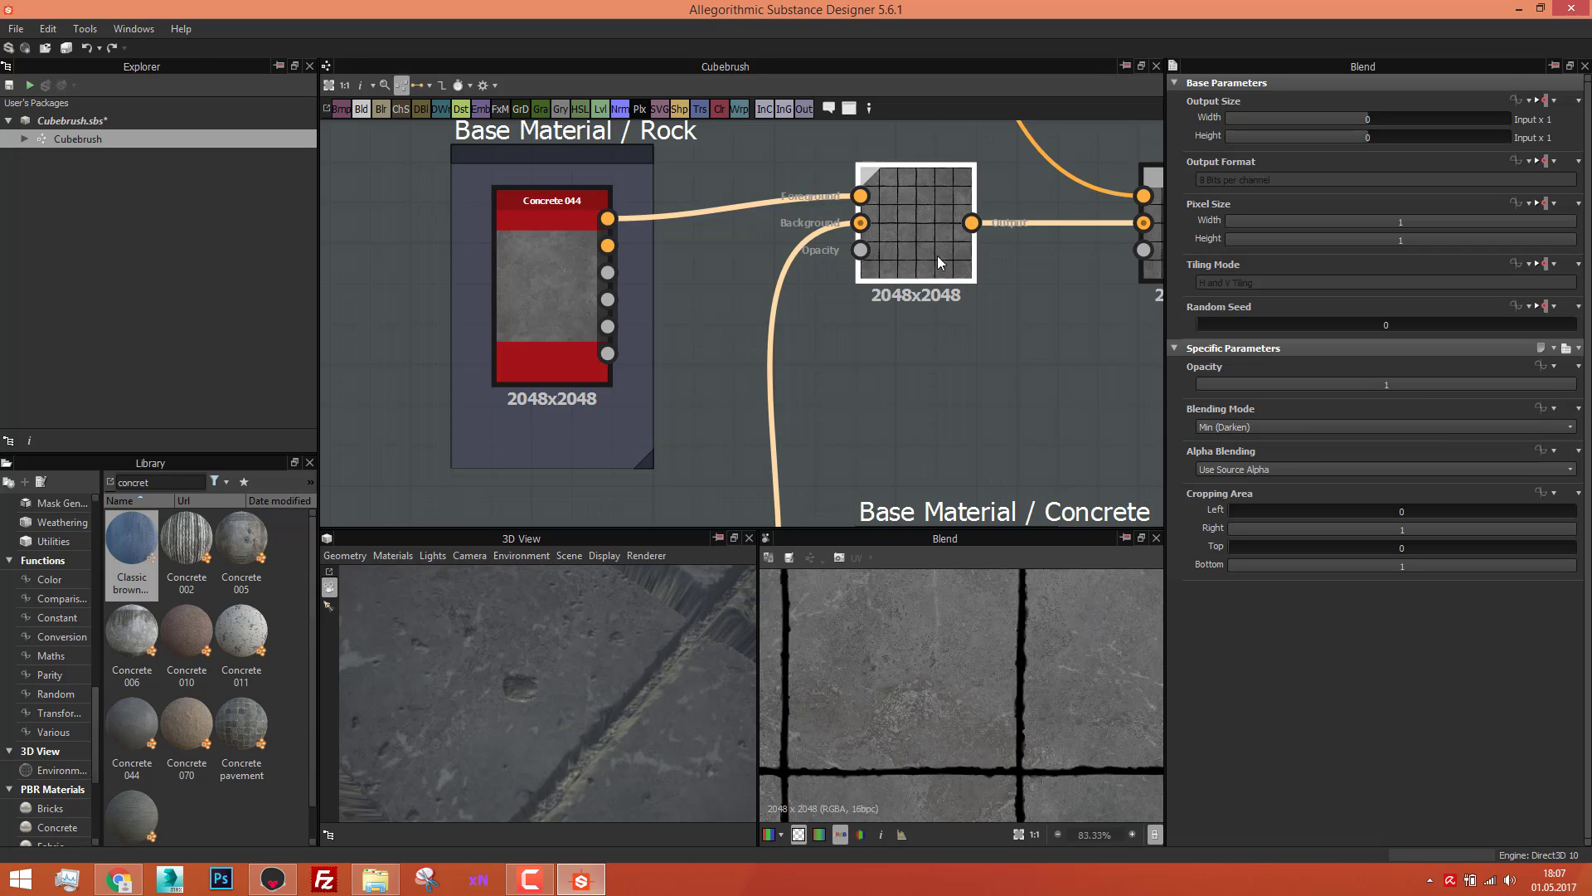
{"action": "scroll", "coordinate": [1002, 764], "scroll_direction": "up", "scroll_amount": 1}
{"action": "scroll", "coordinate": [1020, 439], "scroll_direction": "down", "scroll_amount": 4}
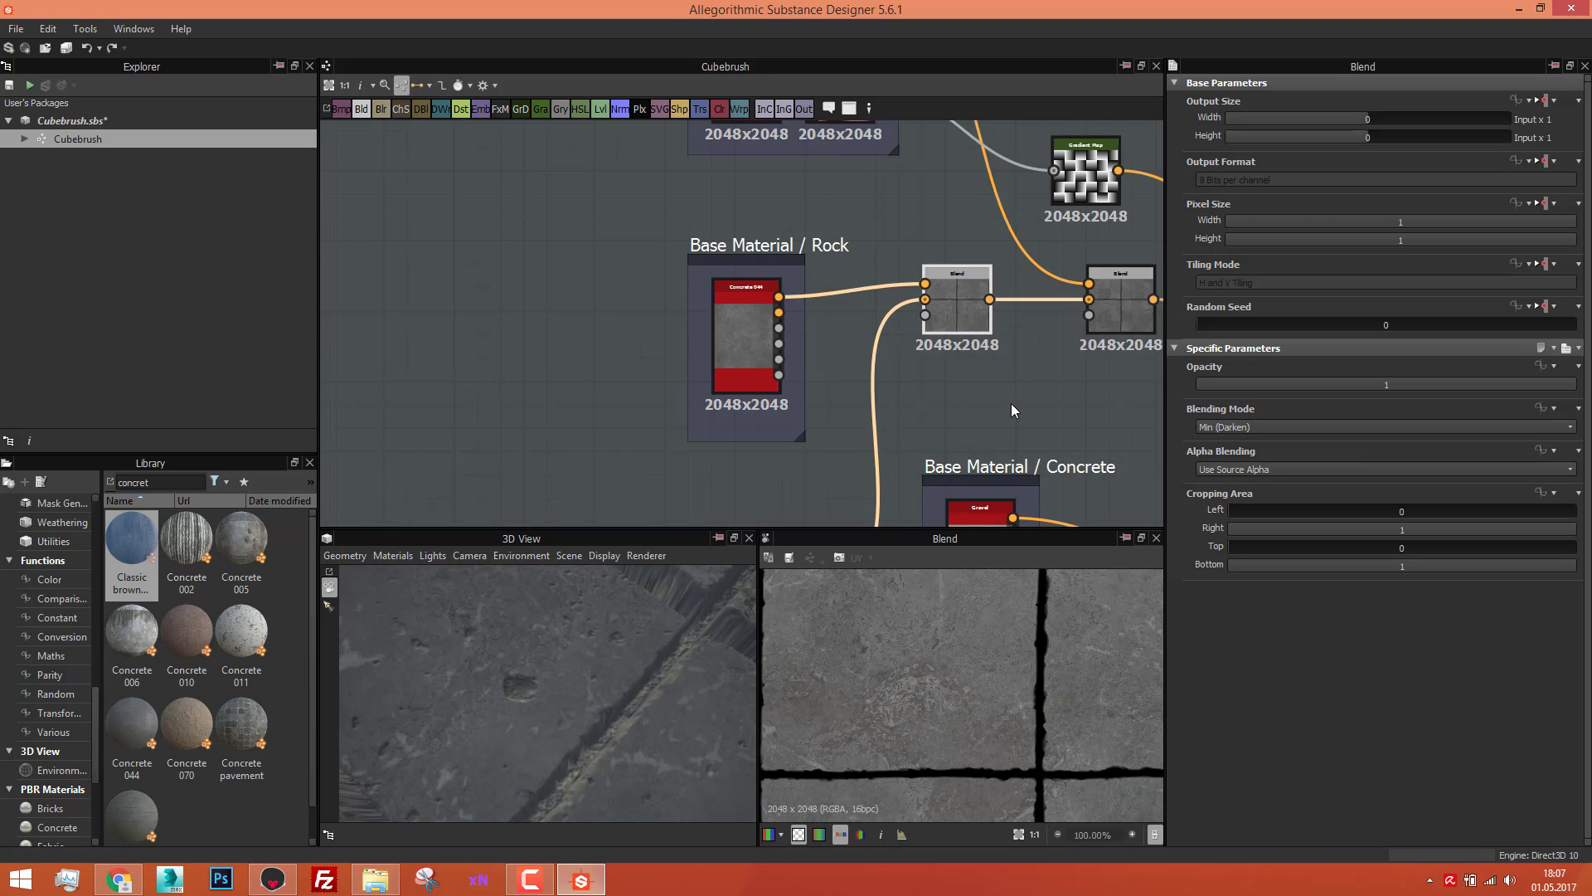
Step: Select the Blend that mixes Color Variation's upper Gradient Map over the rock and set its Opacity to 0.02
{"action": "scroll", "coordinate": [1078, 337], "scroll_direction": "up", "scroll_amount": 4}
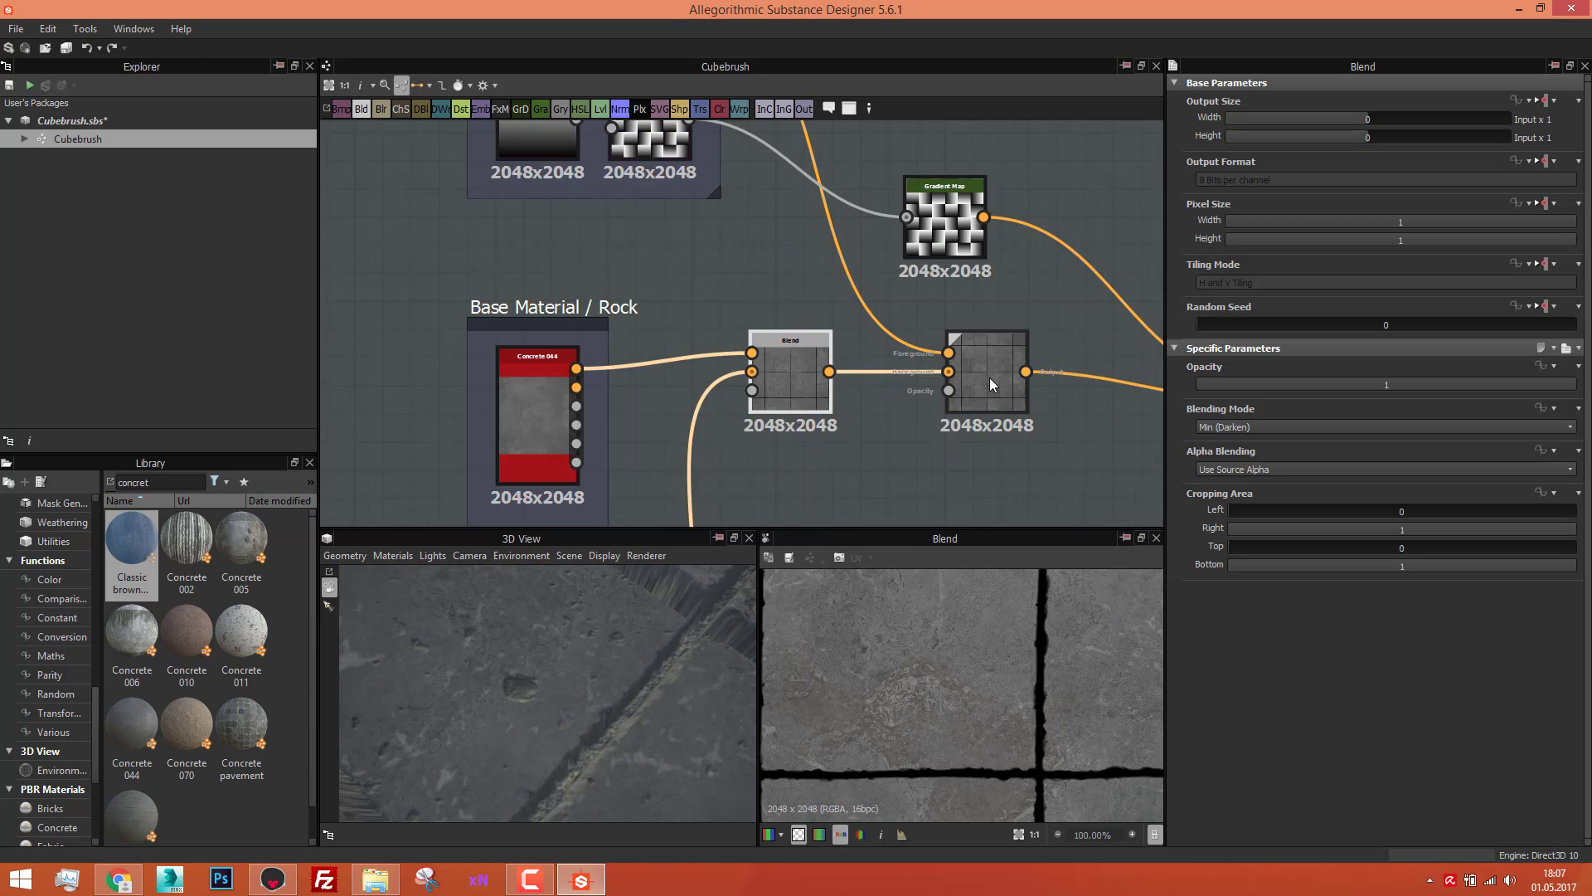
{"action": "left_click", "coordinate": [993, 384]}
{"action": "scroll", "coordinate": [993, 384], "scroll_direction": "down", "scroll_amount": 4}
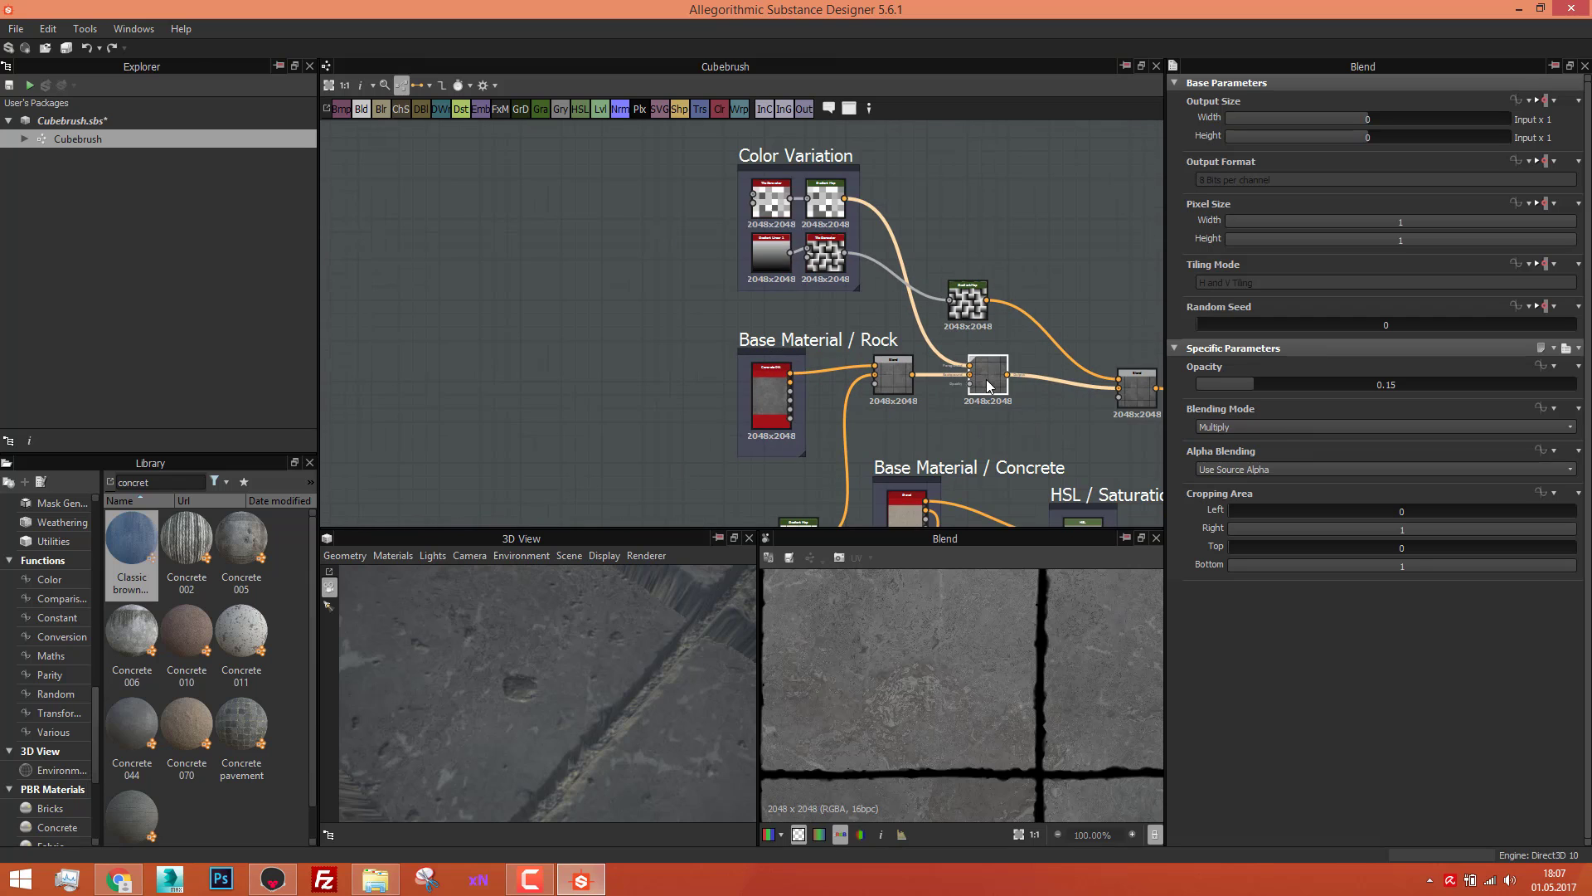
{"action": "scroll", "coordinate": [829, 203], "scroll_direction": "up", "scroll_amount": 2}
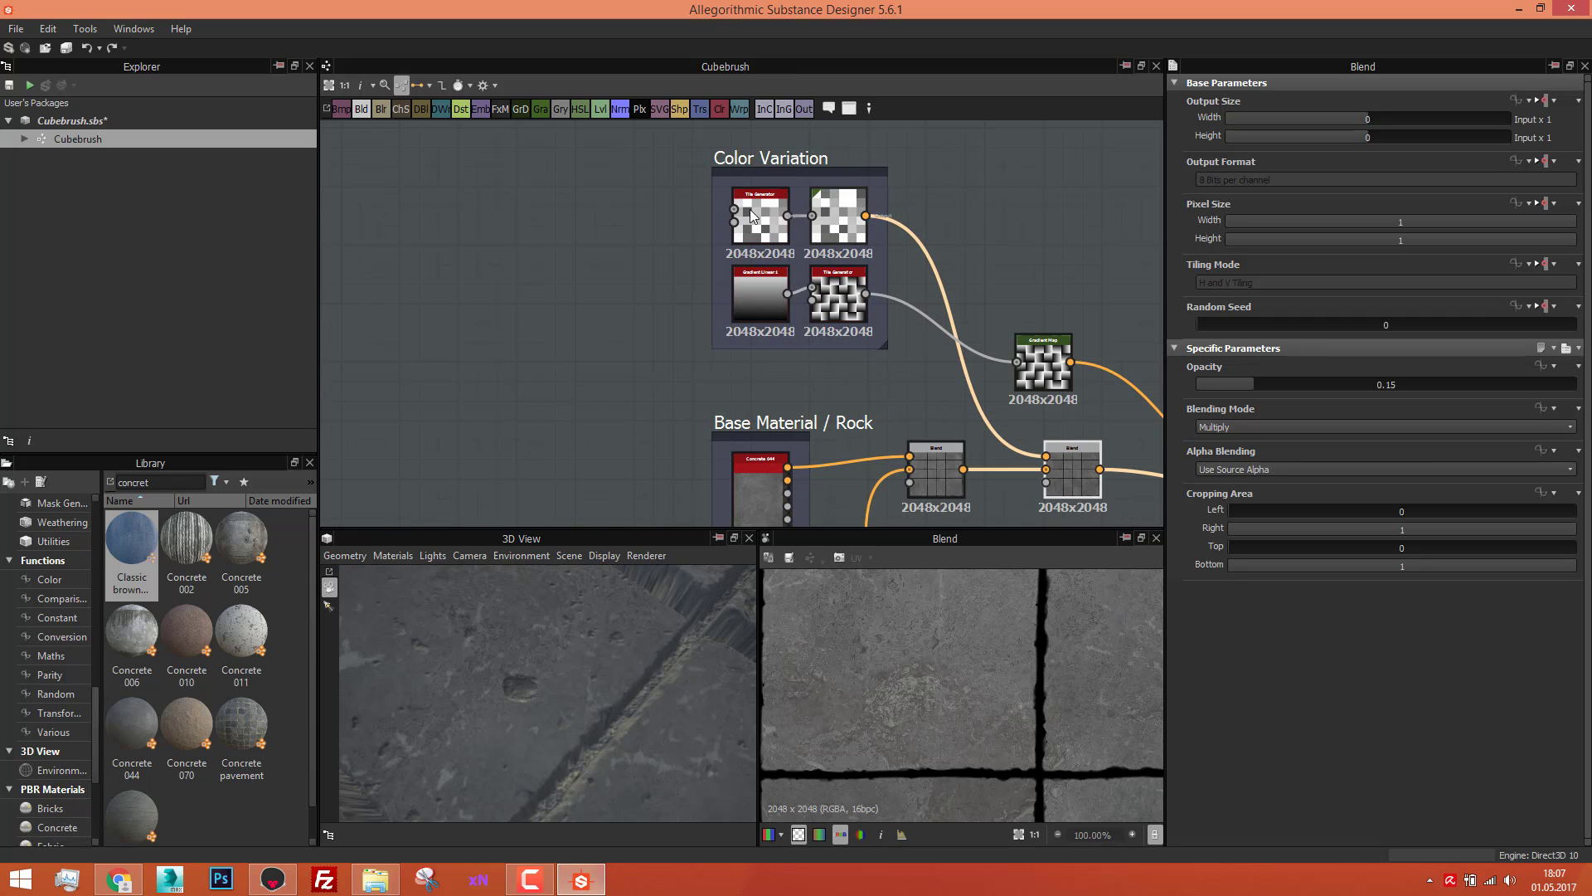
{"action": "middle_click_drag", "start_coordinate": [838, 218], "coordinate": [773, 193]}
{"action": "scroll", "coordinate": [776, 193], "scroll_direction": "up", "scroll_amount": 1}
{"action": "scroll", "coordinate": [952, 632], "scroll_direction": "down", "scroll_amount": 5}
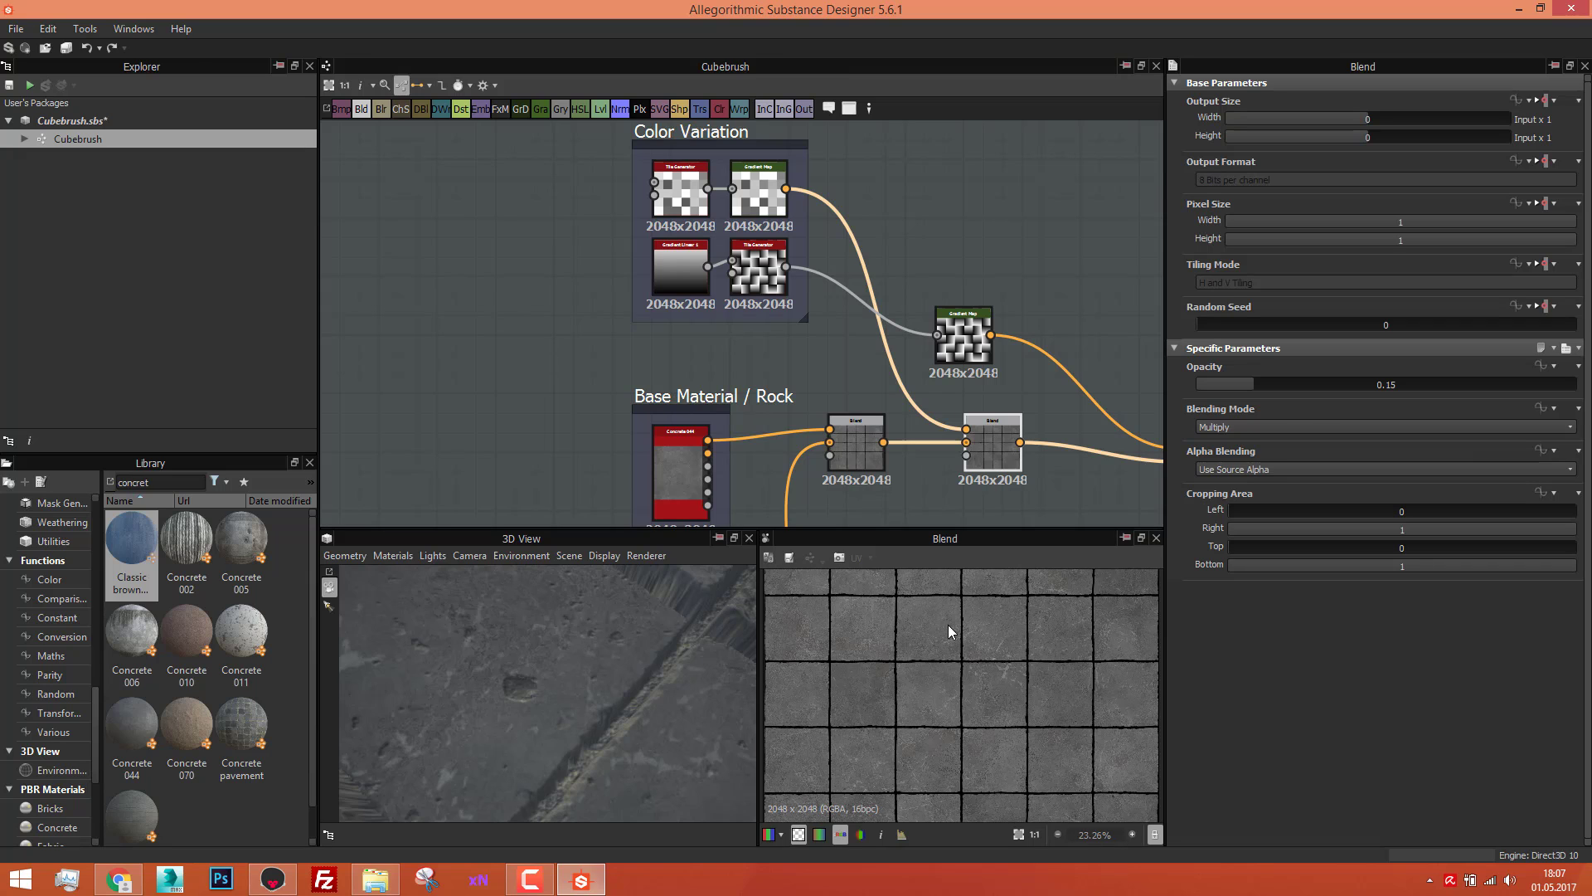
{"action": "left_click_drag", "start_coordinate": [1244, 389], "coordinate": [1204, 389]}
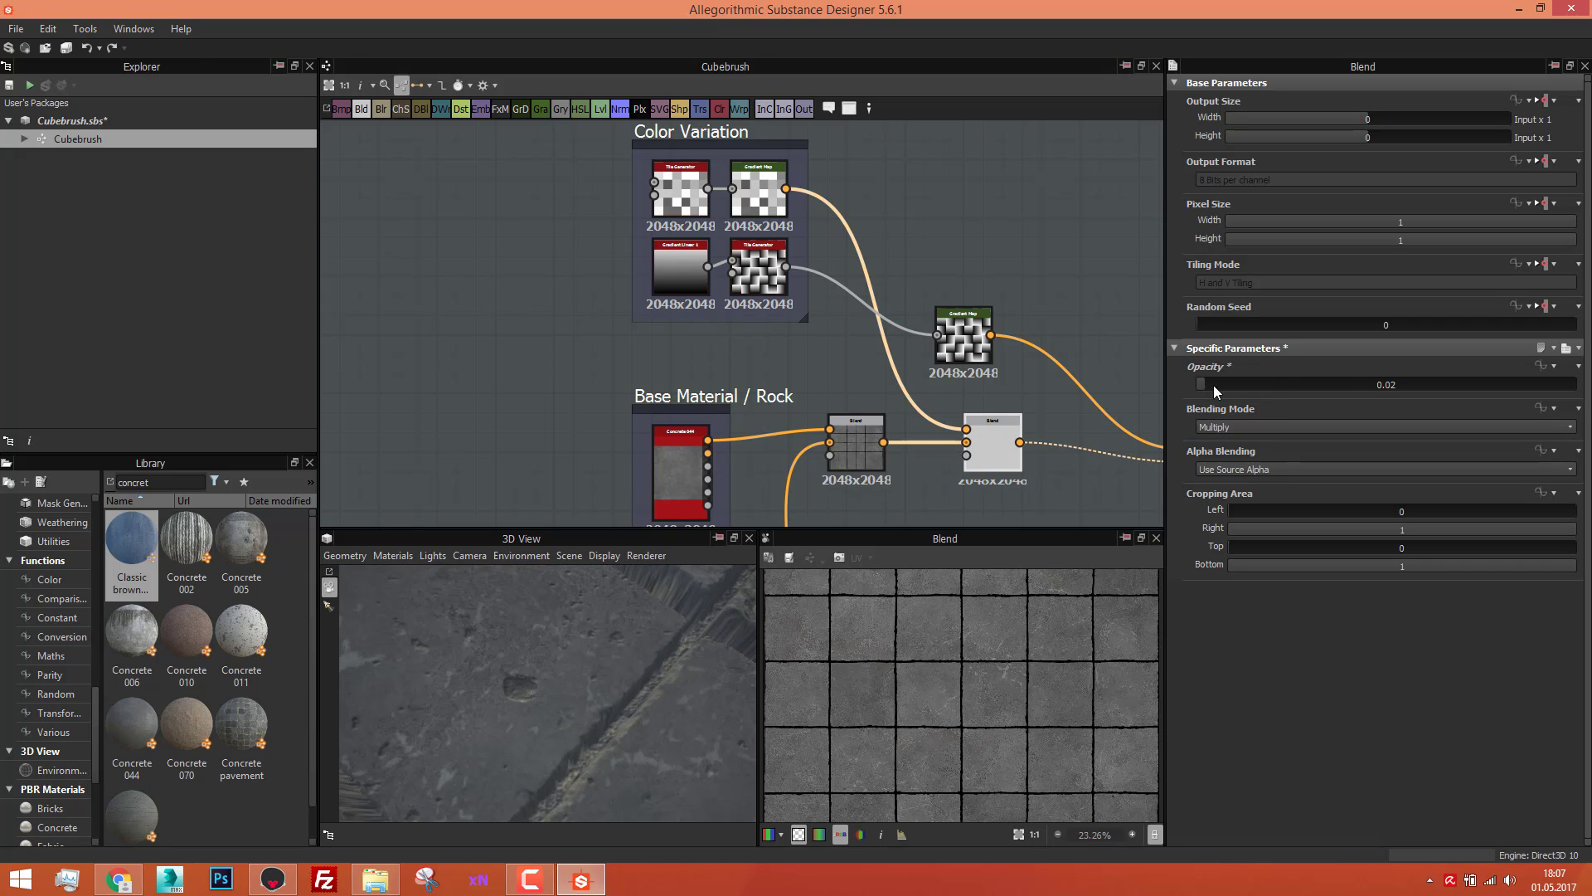
Step: Try an Opacity of 0.56 on the selected Color Variation Blend and inspect the tile contrast in the 2D and 3D views
{"action": "left_click", "coordinate": [1410, 386]}
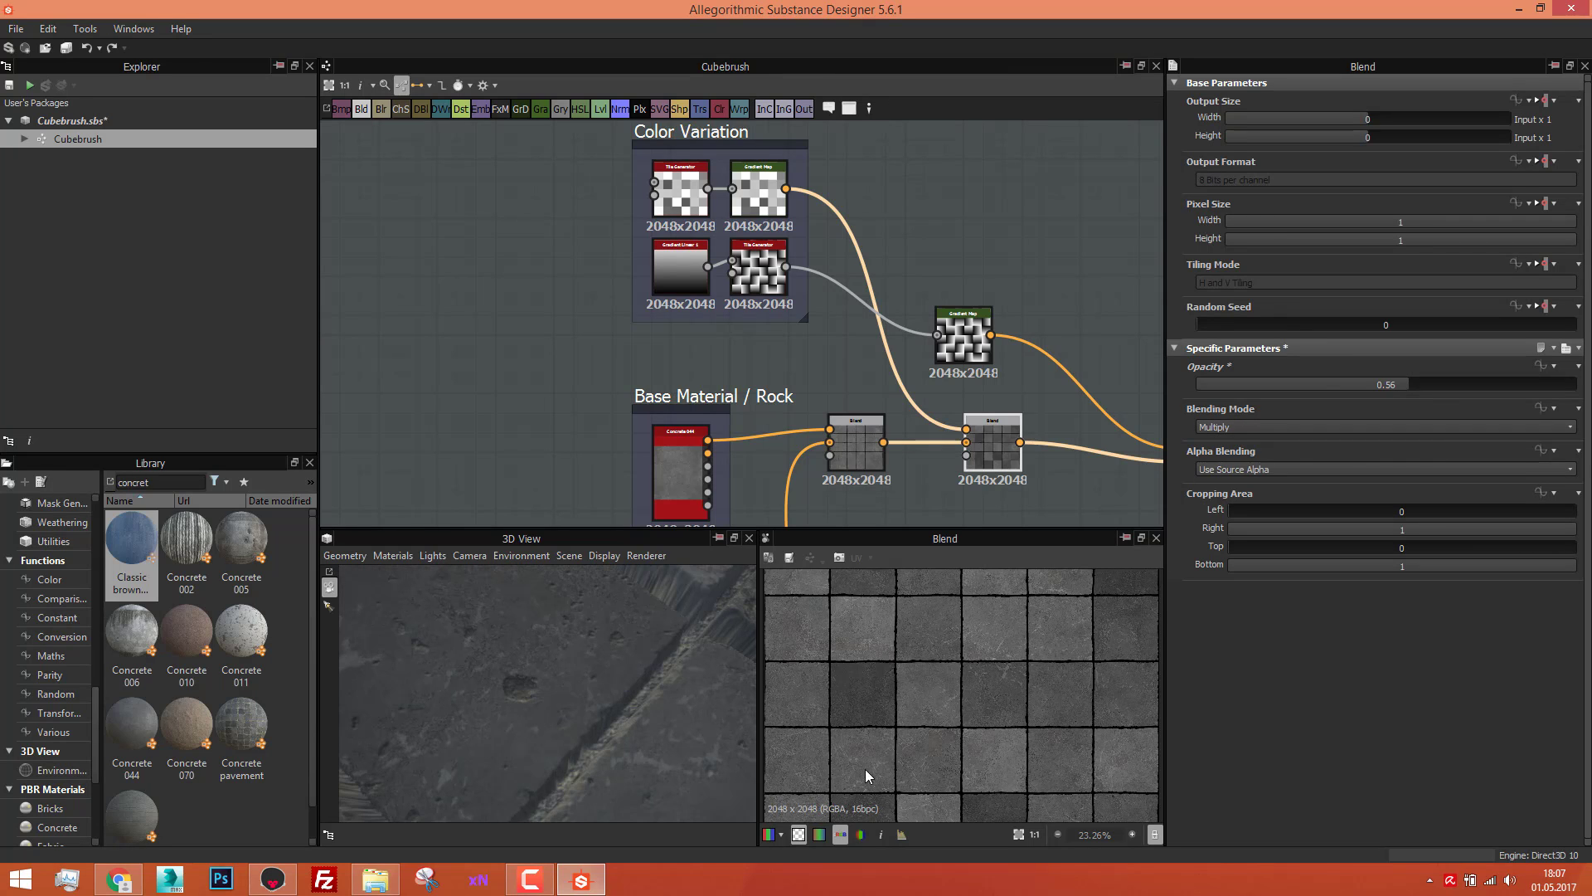
{"action": "scroll", "coordinate": [894, 704], "scroll_direction": "down", "scroll_amount": 2}
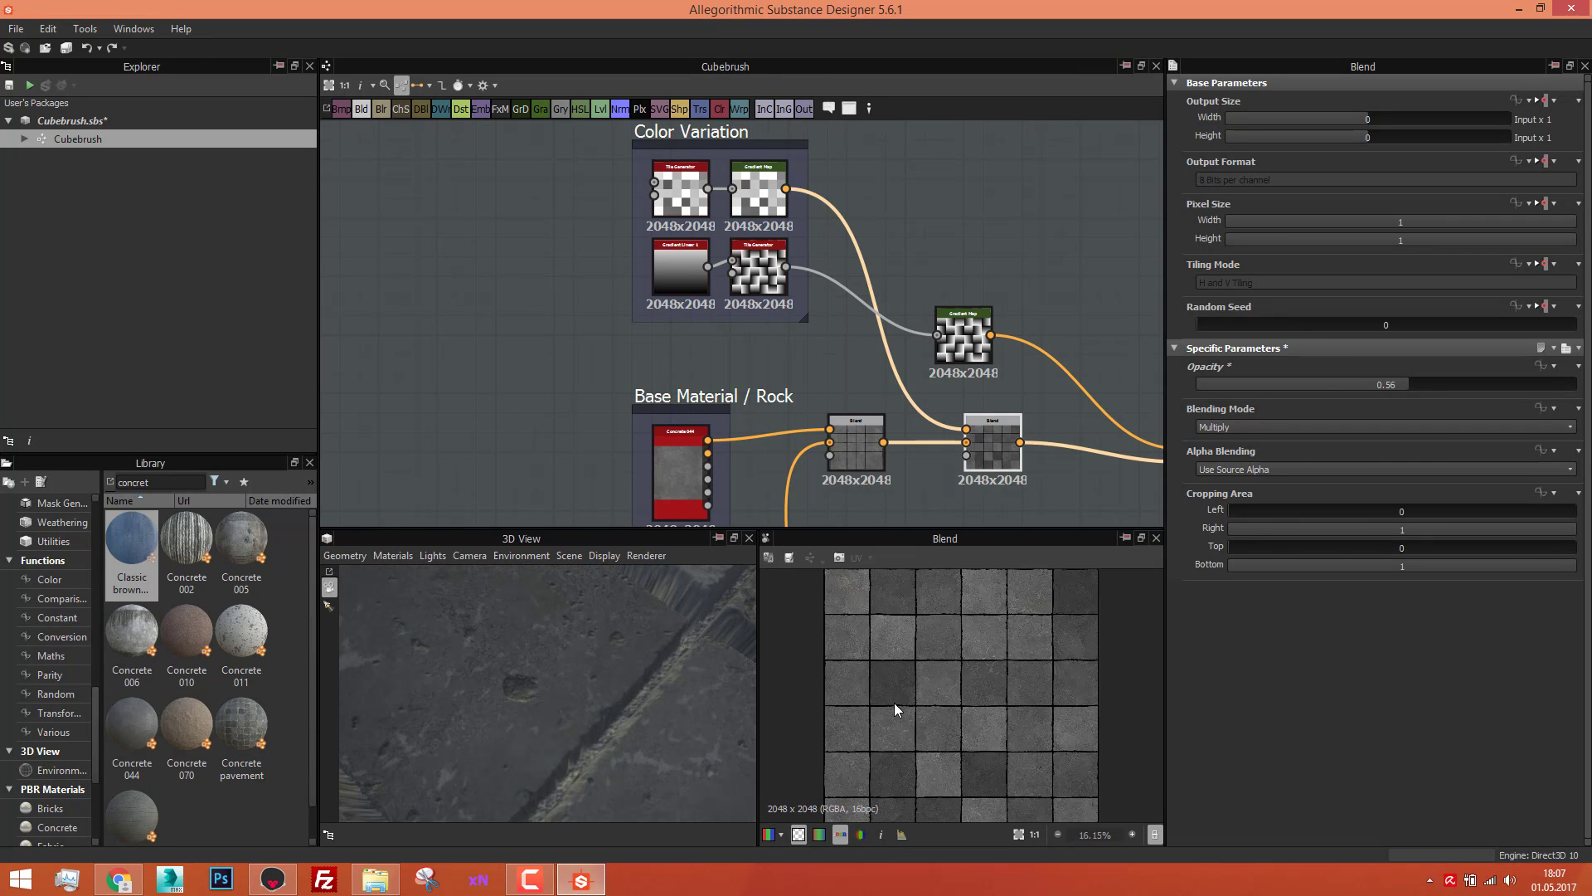
{"action": "scroll", "coordinate": [894, 703], "scroll_direction": "up", "scroll_amount": 3}
{"action": "scroll", "coordinate": [962, 645], "scroll_direction": "down", "scroll_amount": 4}
{"action": "scroll", "coordinate": [961, 645], "scroll_direction": "up", "scroll_amount": 2}
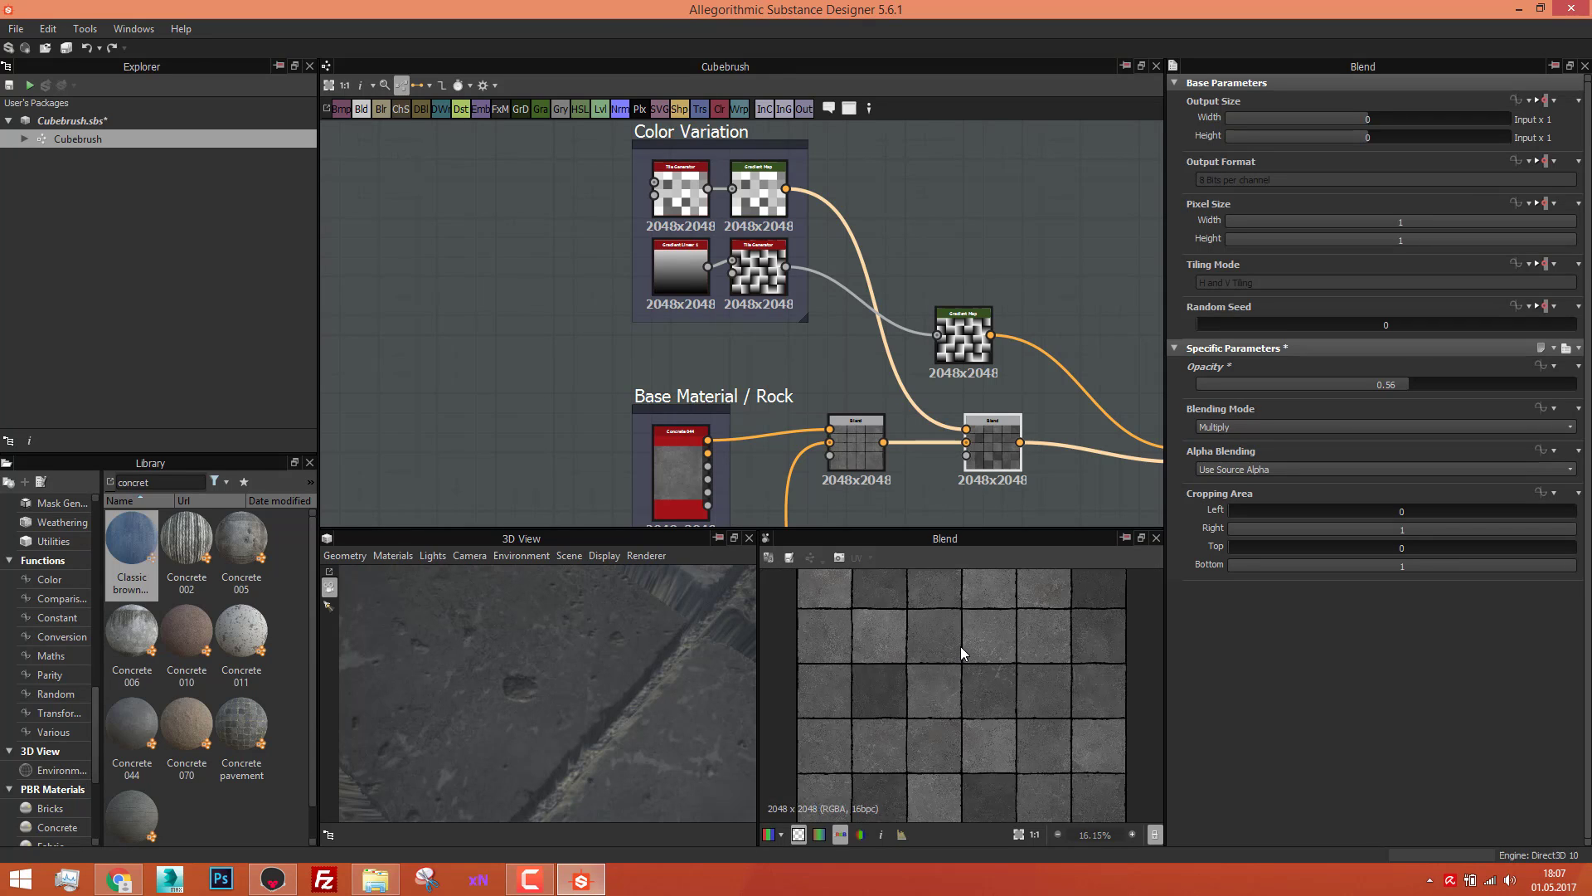
{"action": "scroll", "coordinate": [960, 645], "scroll_direction": "up", "scroll_amount": 3}
{"action": "scroll", "coordinate": [884, 668], "scroll_direction": "down", "scroll_amount": 3}
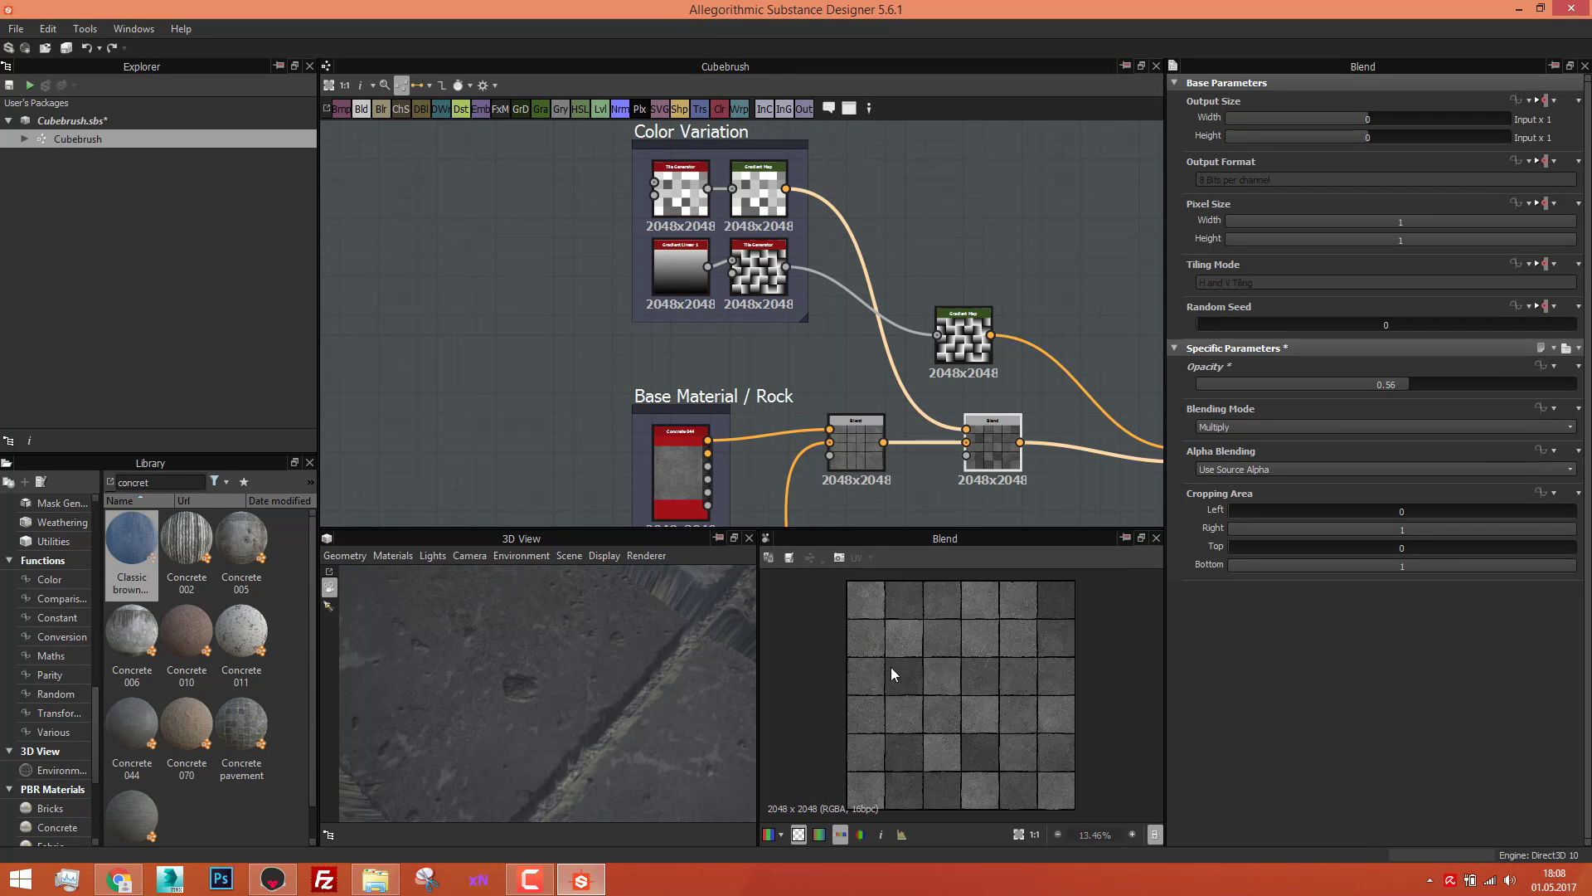
{"action": "scroll", "coordinate": [542, 697], "scroll_direction": "down", "scroll_amount": 5}
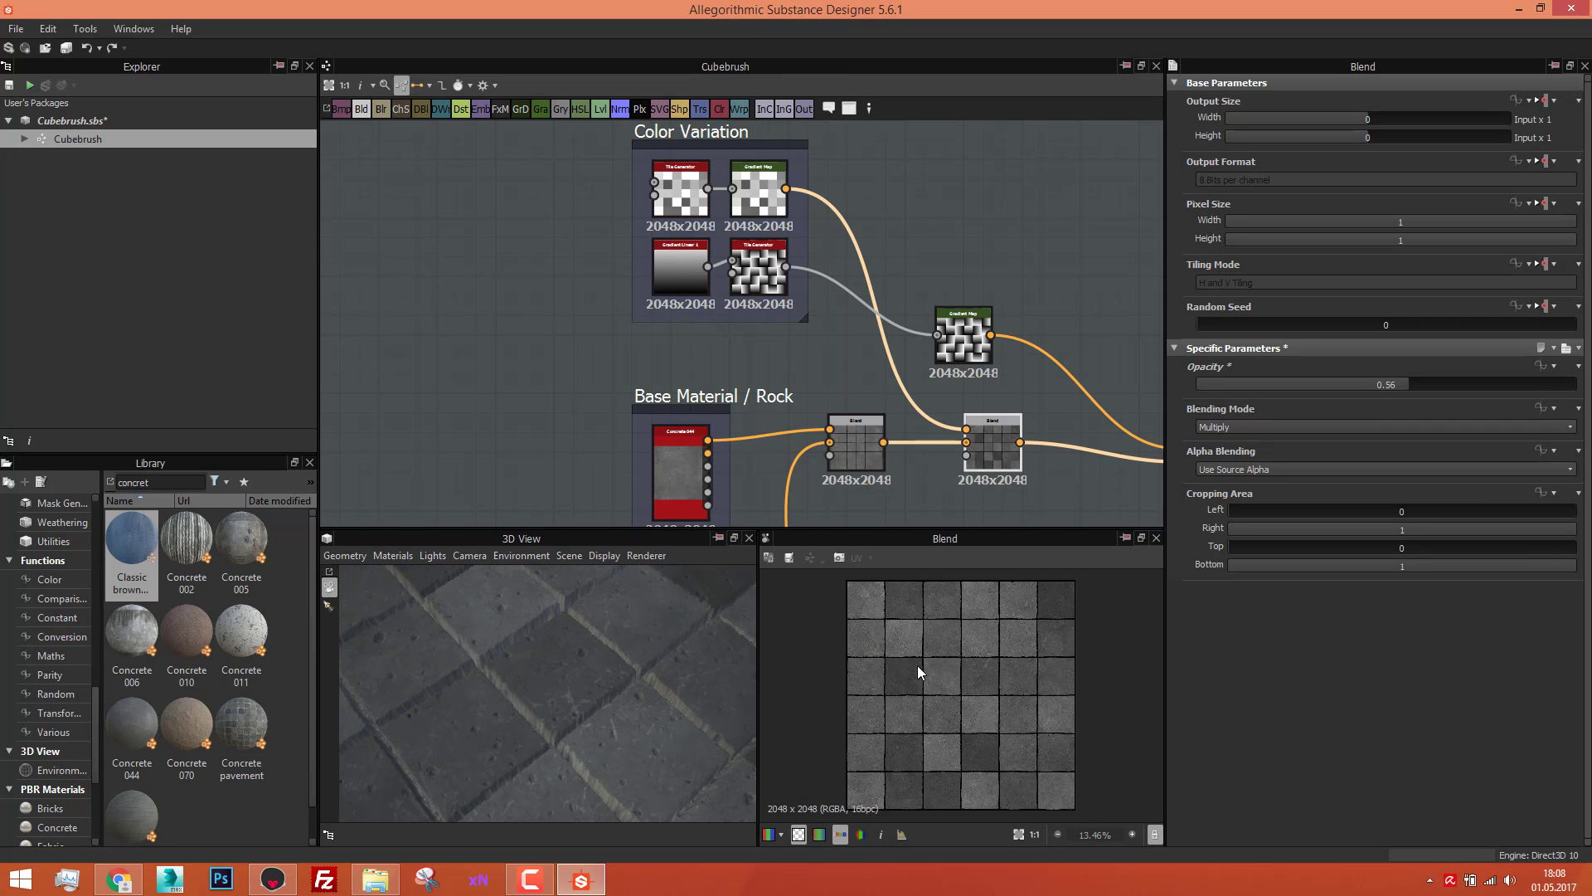
{"action": "scroll", "coordinate": [926, 664], "scroll_direction": "down", "scroll_amount": 1}
{"action": "scroll", "coordinate": [926, 664], "scroll_direction": "up", "scroll_amount": 1}
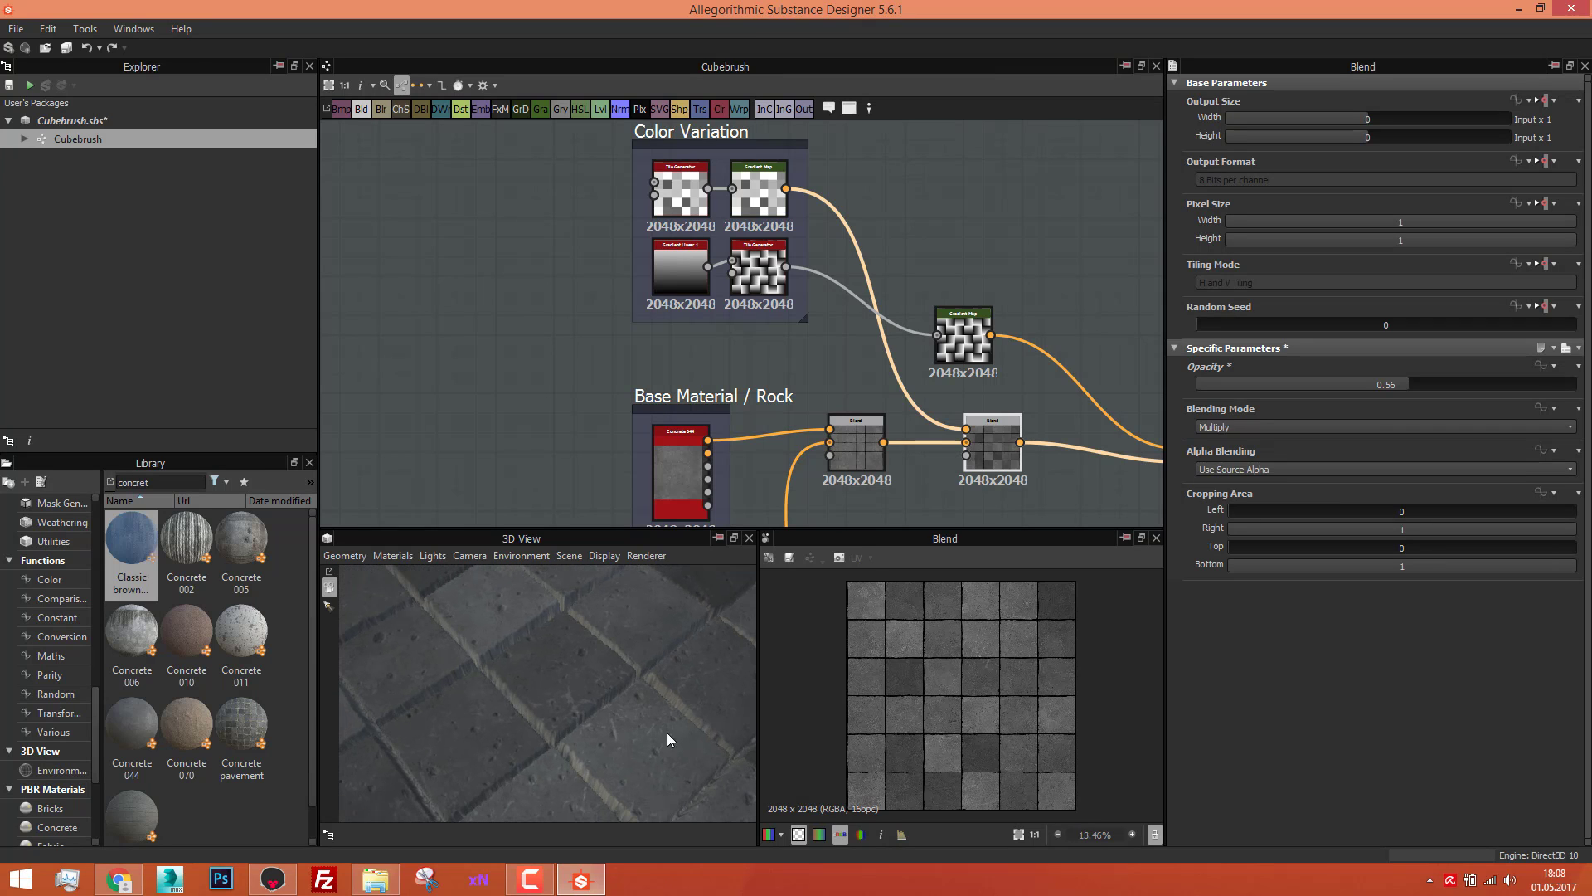
{"action": "mouse_move", "coordinate": [667, 733]}
{"action": "left_mouse_down"}
{"action": "mouse_move", "coordinate": [569, 625]}
{"action": "mouse_move", "coordinate": [599, 789]}
{"action": "mouse_move", "coordinate": [679, 719]}
{"action": "left_mouse_up"}
{"action": "scroll", "coordinate": [680, 719], "scroll_direction": "down", "scroll_amount": 1}
Step: Undo the last Opacity change on the Color Variation Blend and inspect the tiles on the 3D cube
{"action": "key", "text": "ctrl+z"}
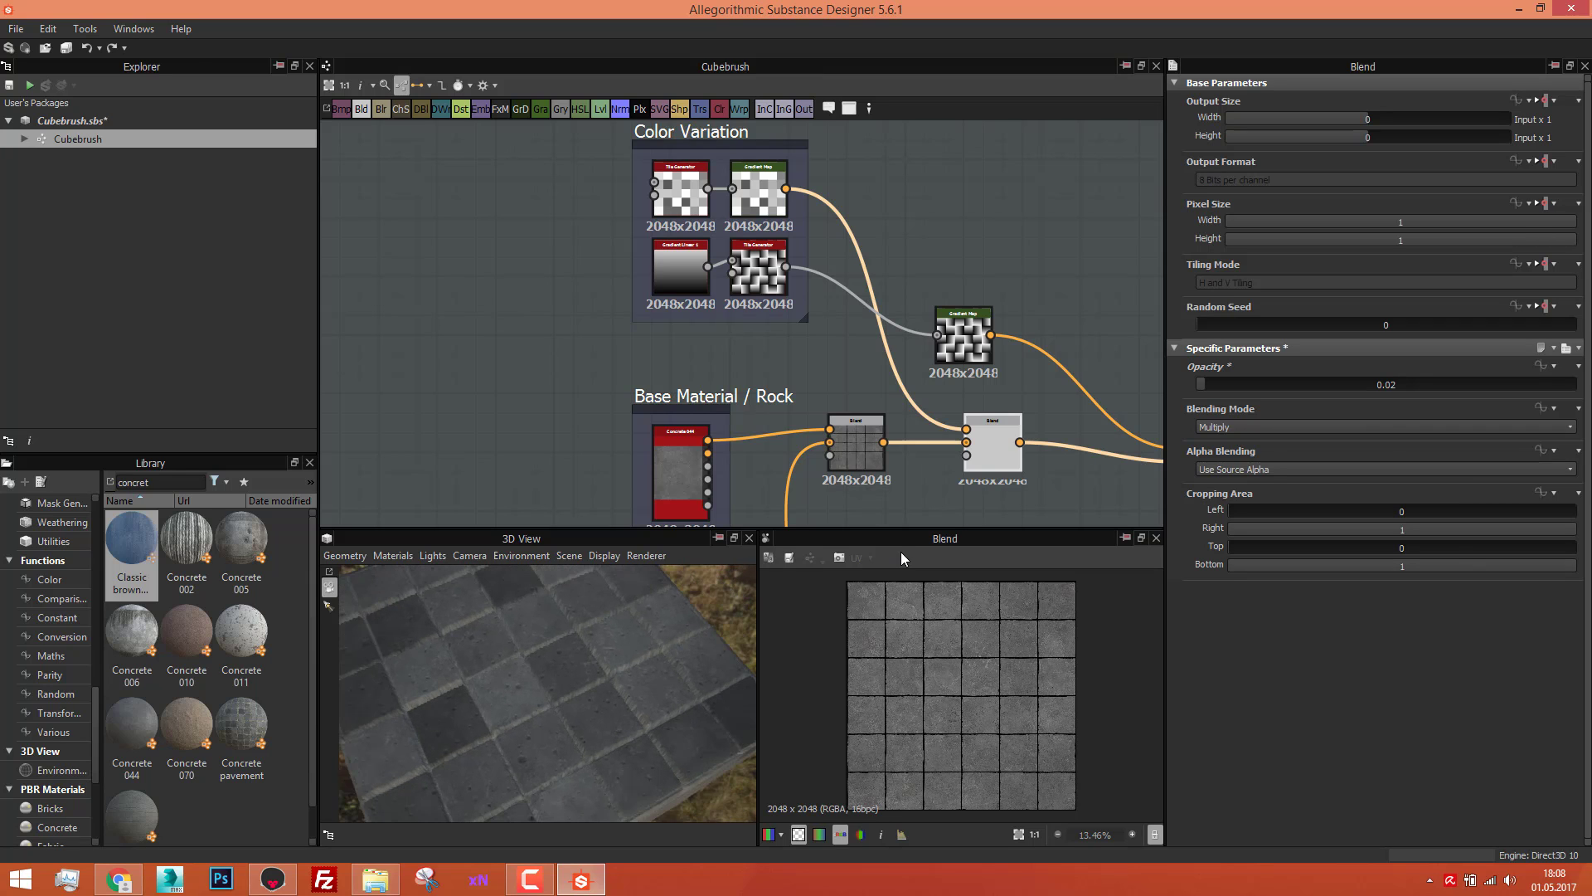
{"action": "scroll", "coordinate": [982, 668], "scroll_direction": "up", "scroll_amount": 3}
{"action": "scroll", "coordinate": [982, 668], "scroll_direction": "up", "scroll_amount": 2}
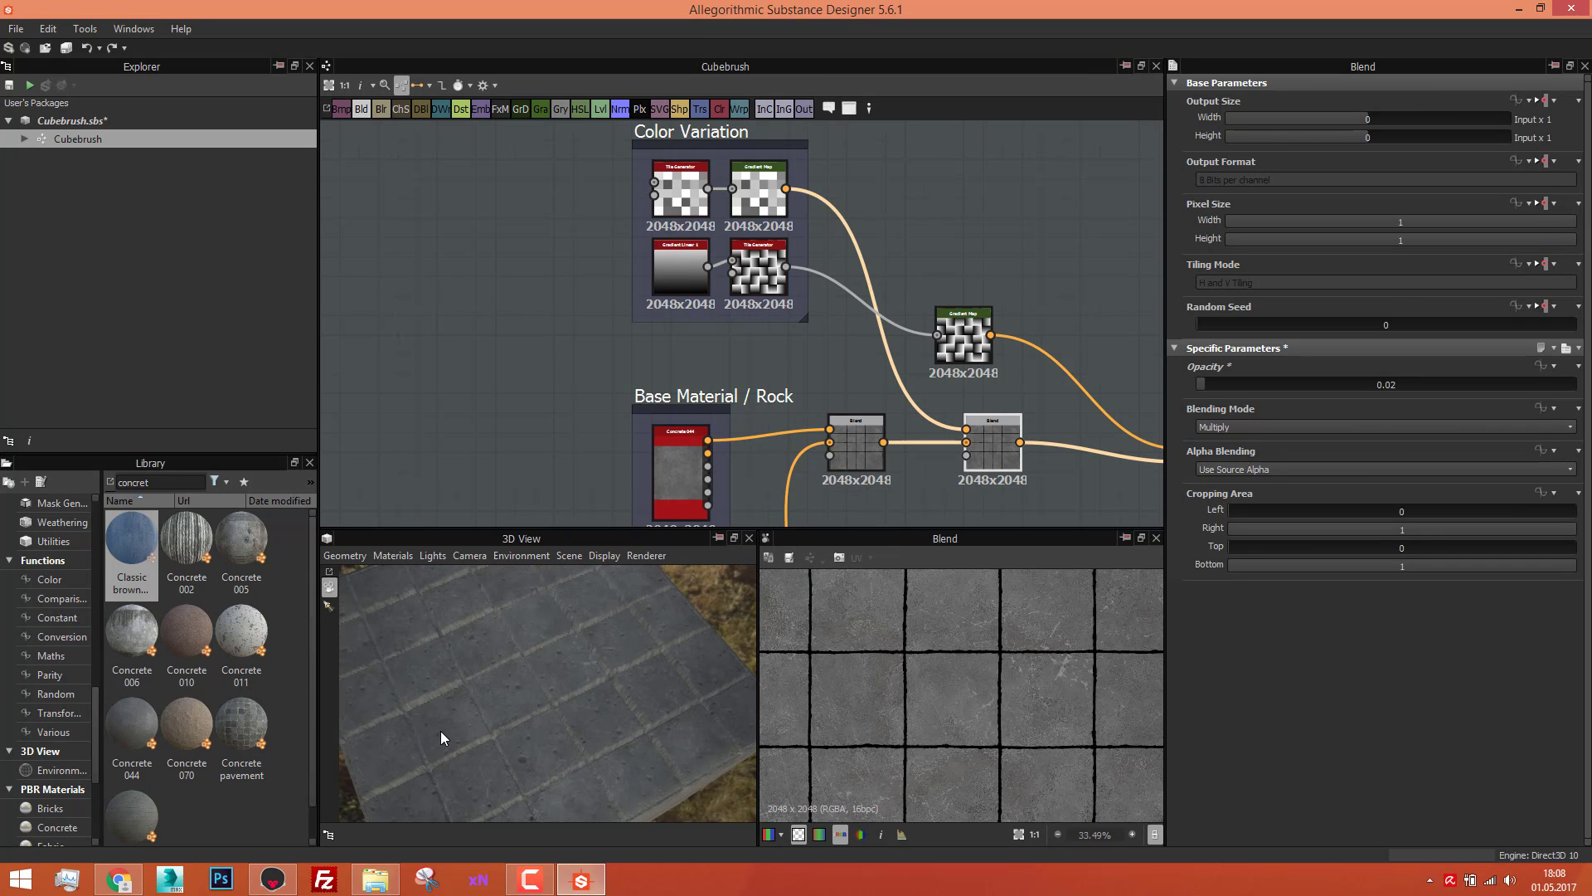
{"action": "left_click_drag", "start_coordinate": [440, 730], "coordinate": [465, 707]}
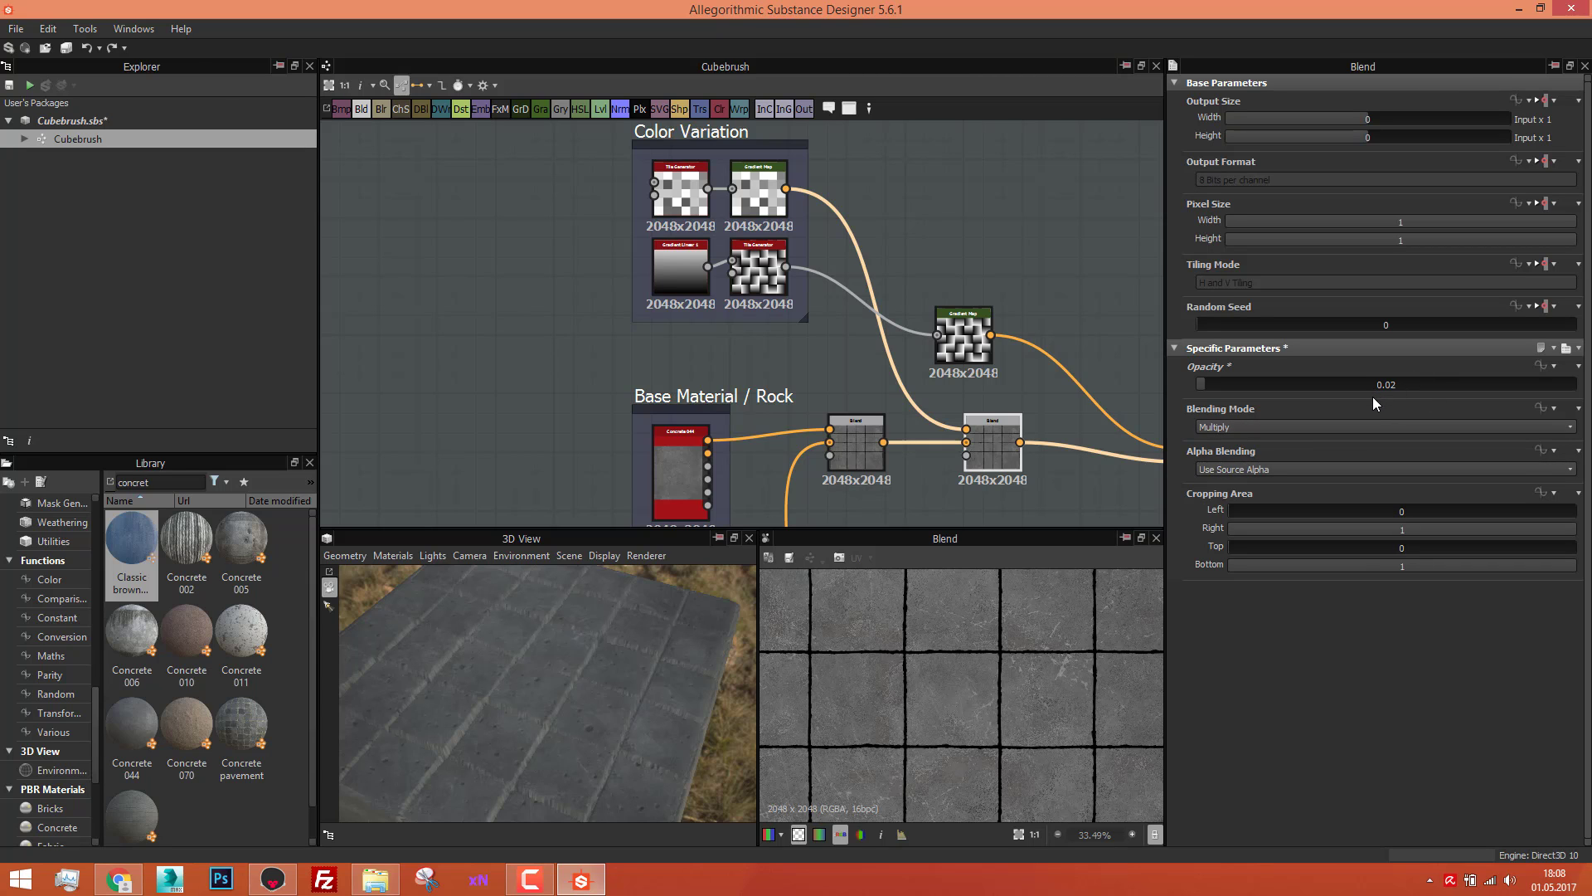
{"action": "left_click_drag", "start_coordinate": [466, 745], "coordinate": [531, 664]}
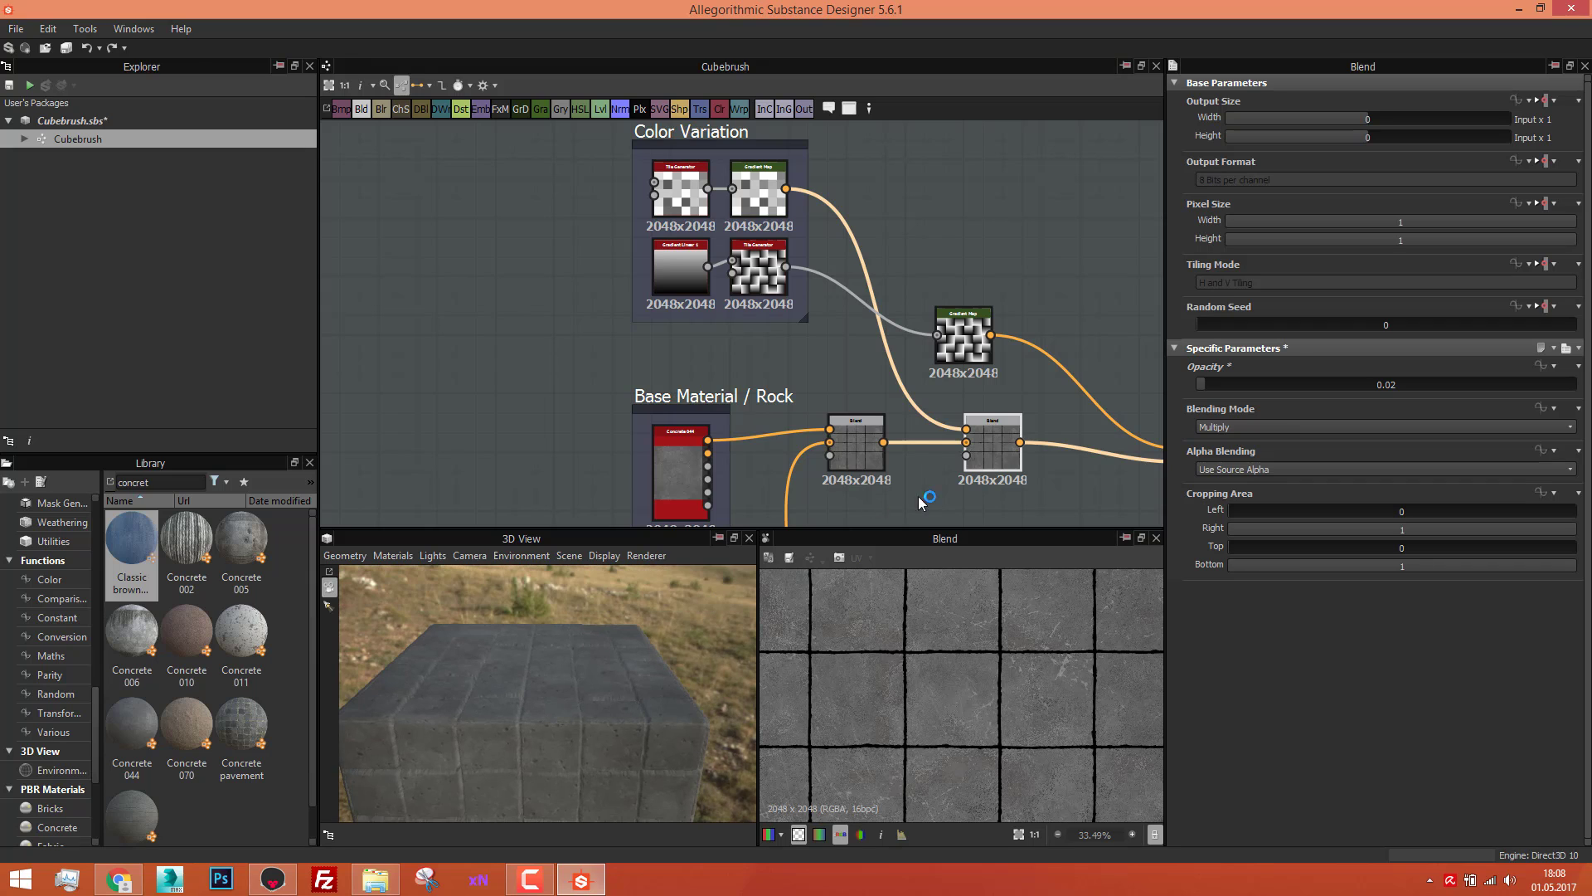
Step: Try an Opacity of 0.82 on the Color Variation Blend, inspect the cube from several angles, and undo the change
{"action": "left_click", "coordinate": [1507, 385]}
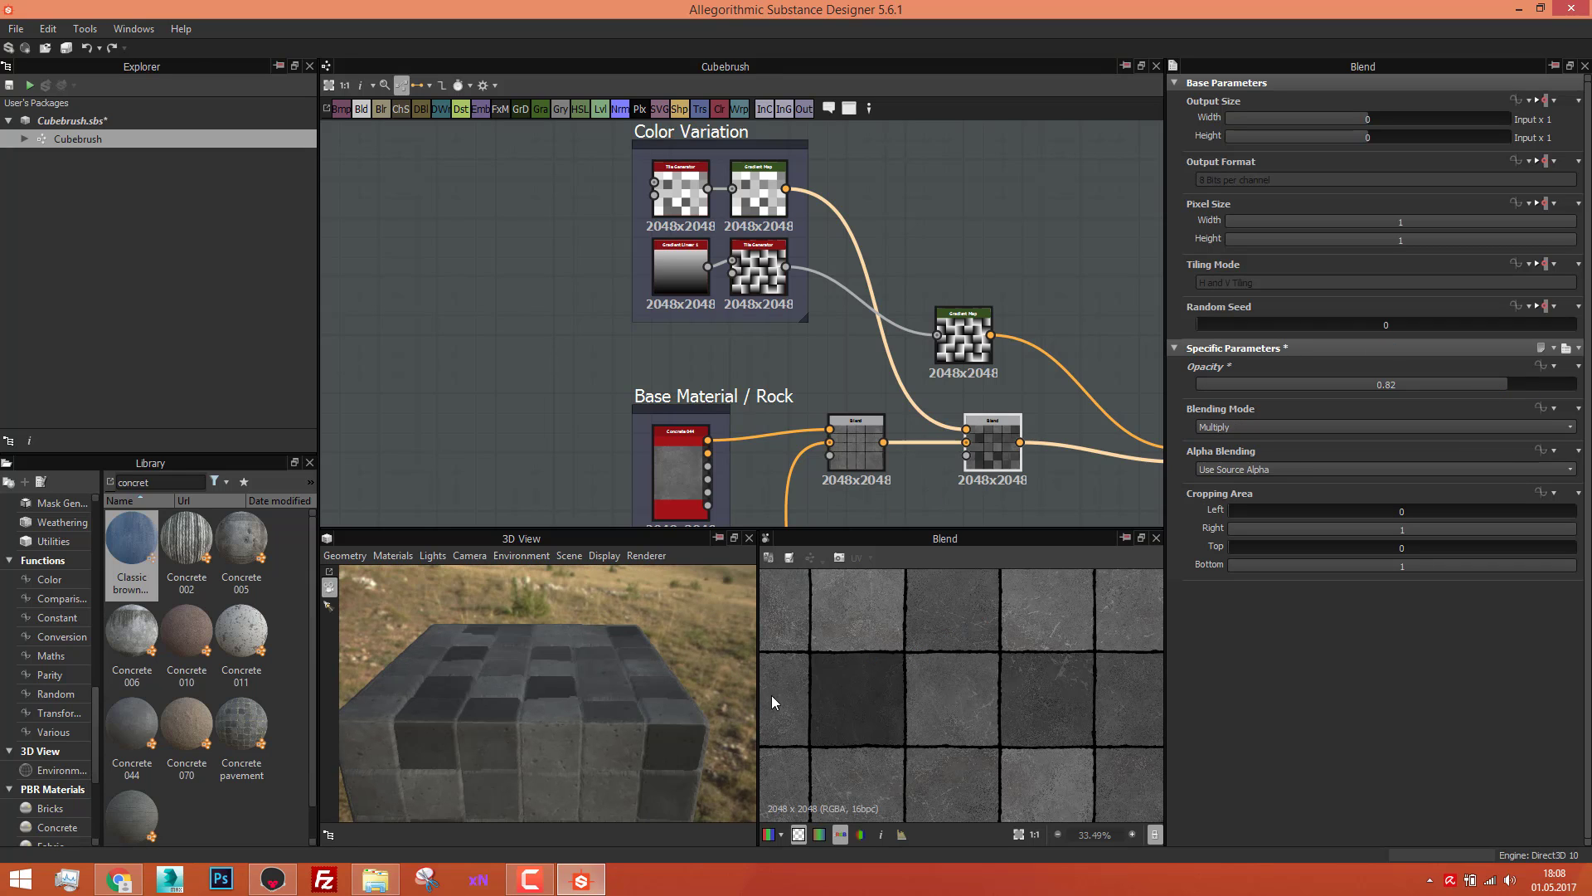
{"action": "left_click_drag", "start_coordinate": [459, 728], "coordinate": [462, 801]}
{"action": "left_click_drag", "start_coordinate": [569, 785], "coordinate": [1018, 630]}
{"action": "key", "text": "ctrl+z"}
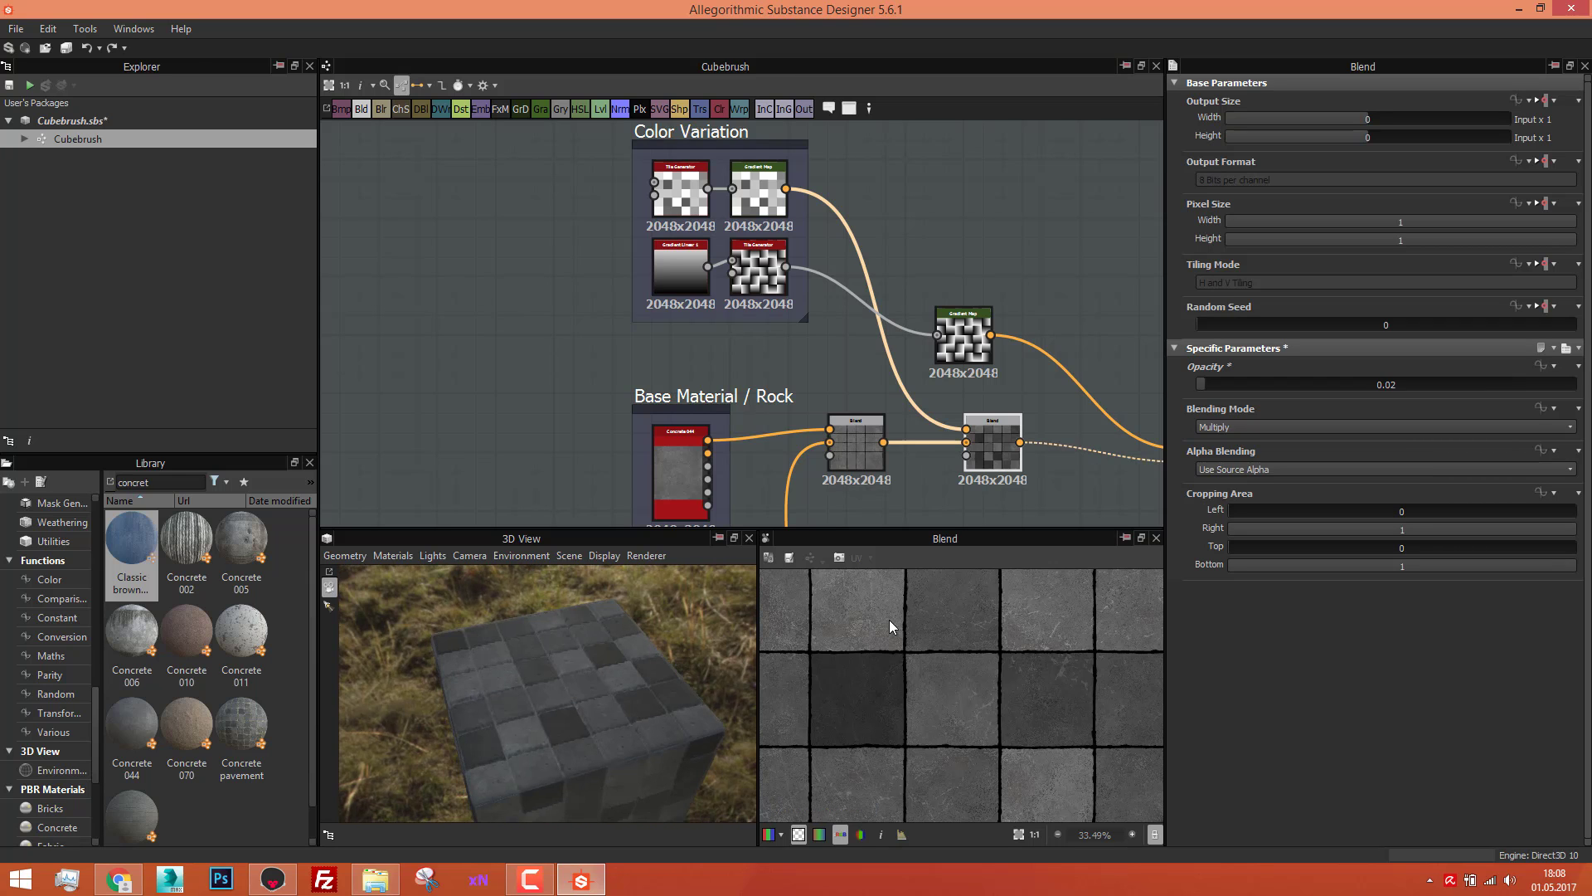
{"action": "left_click_drag", "start_coordinate": [487, 724], "coordinate": [547, 713]}
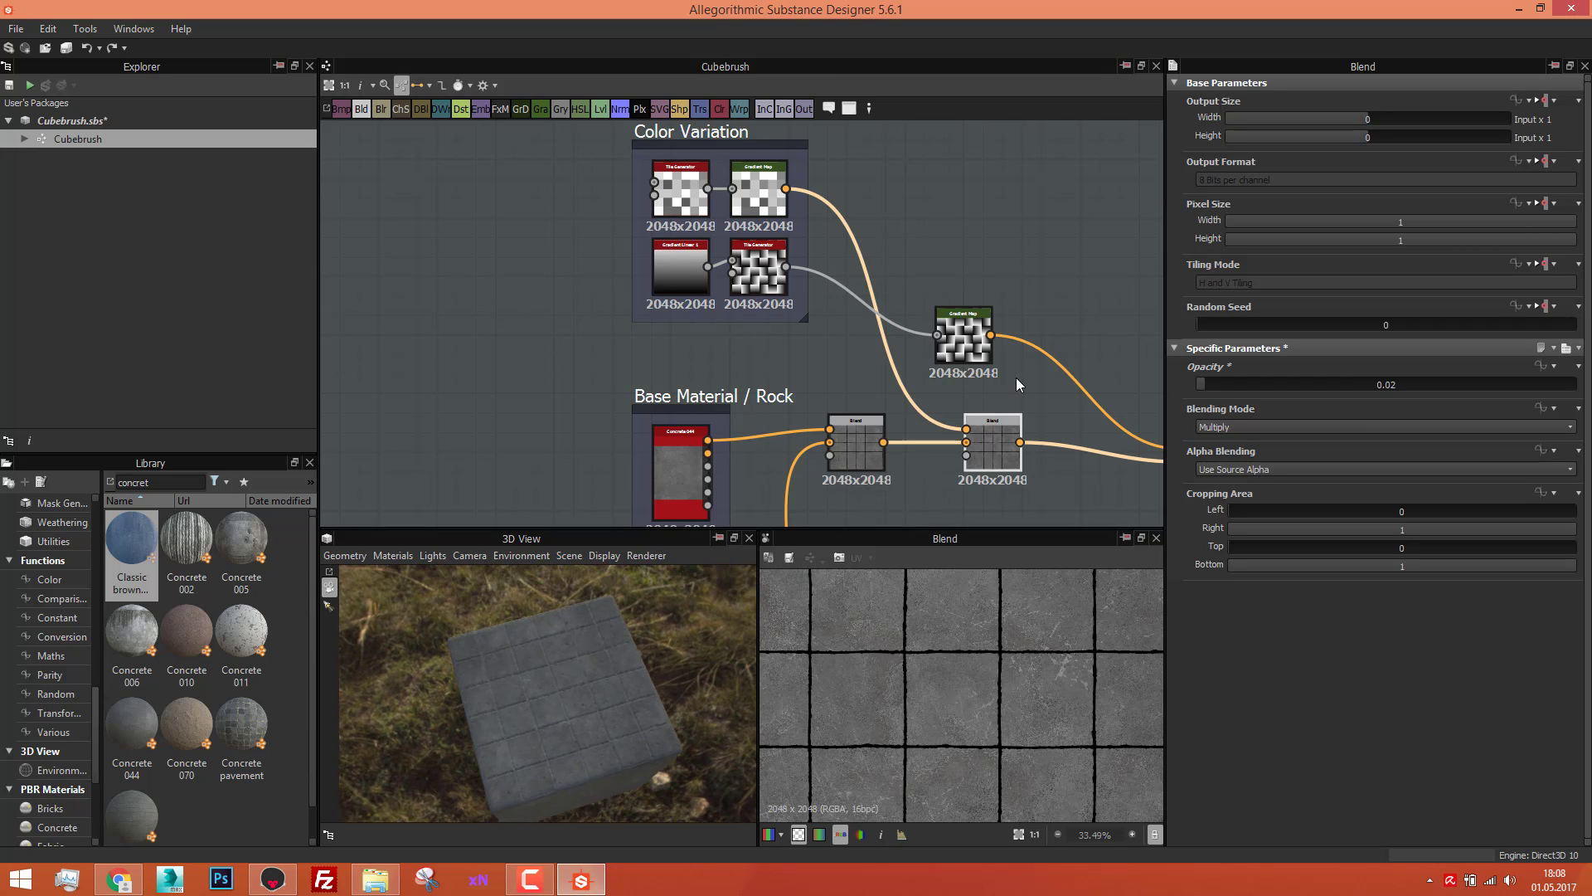
Step: Preview the Gradient Map fed by Color Variation's lower Tile Generator
{"action": "middle_click_drag", "start_coordinate": [1019, 384], "coordinate": [730, 309]}
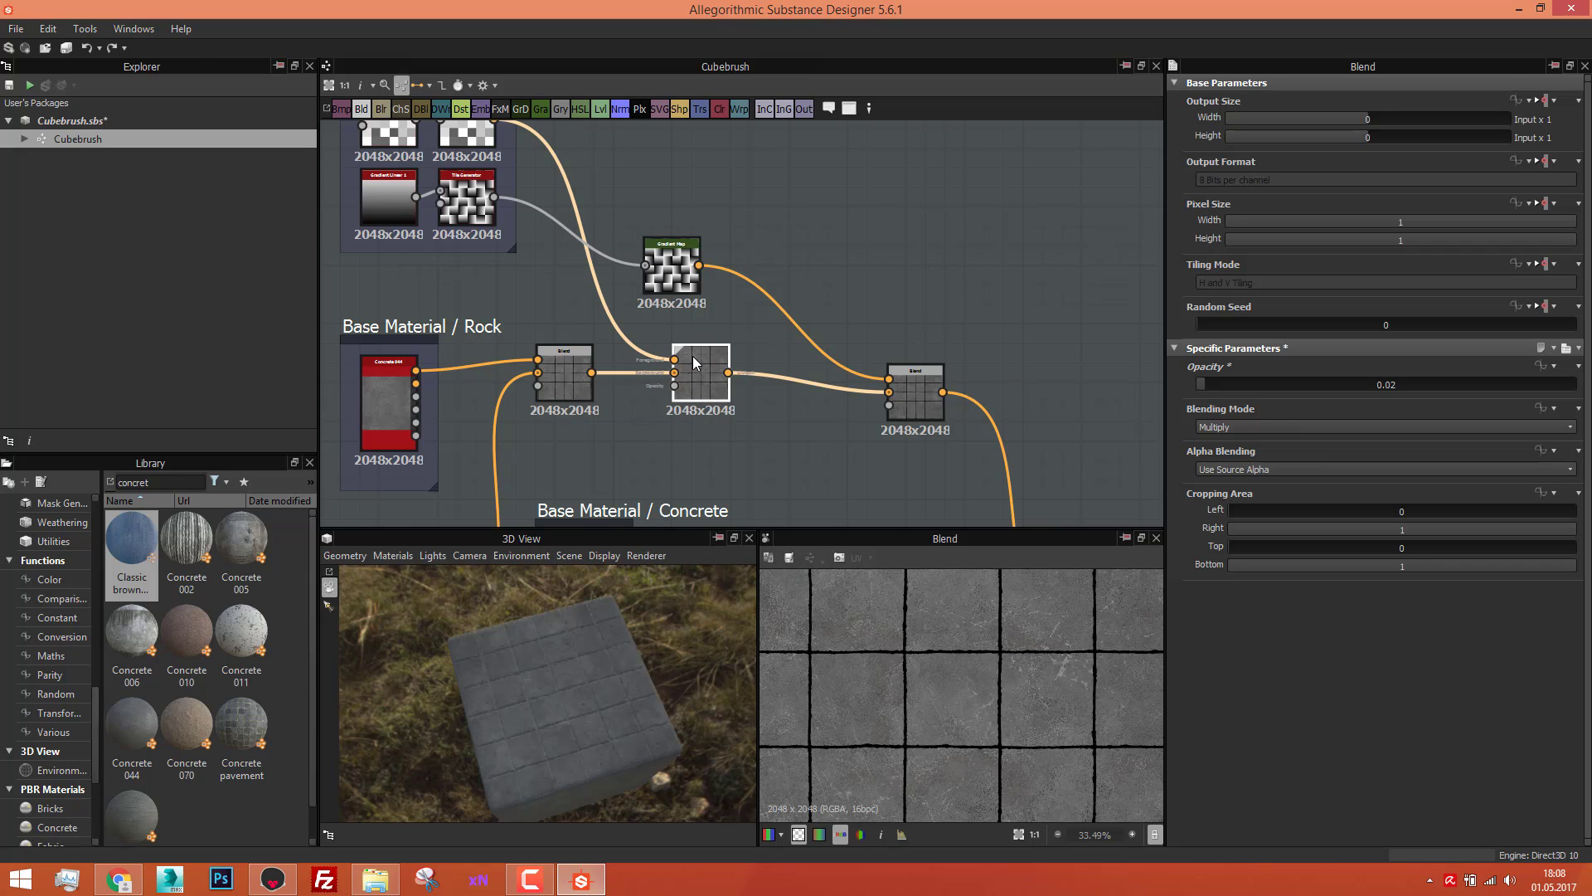
{"action": "left_click", "coordinate": [671, 264]}
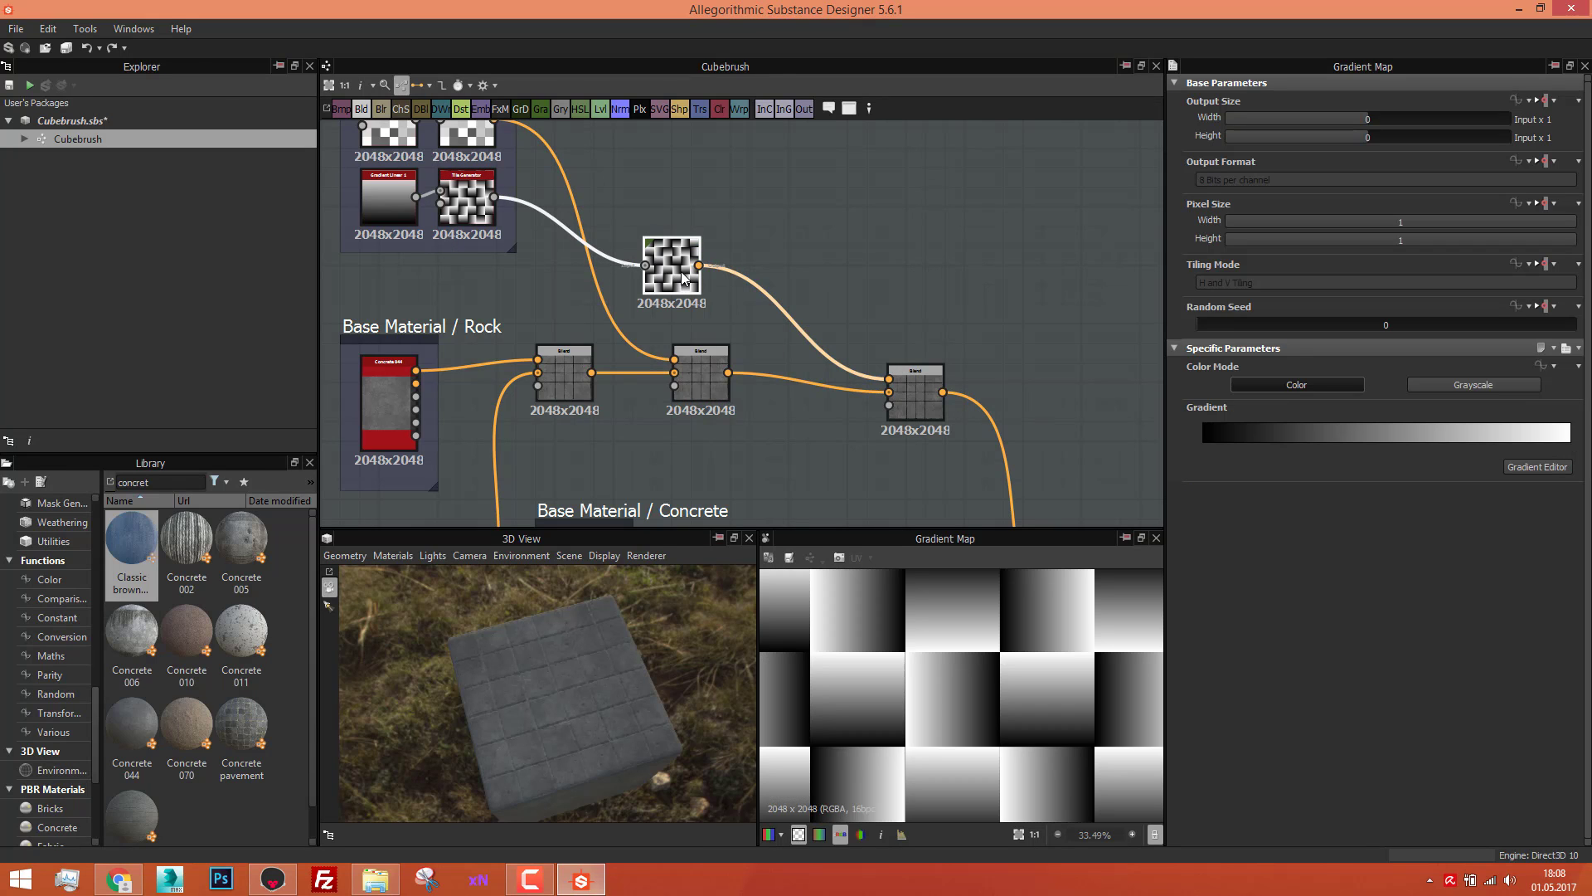
{"action": "scroll", "coordinate": [820, 339], "scroll_direction": "up", "scroll_amount": 1}
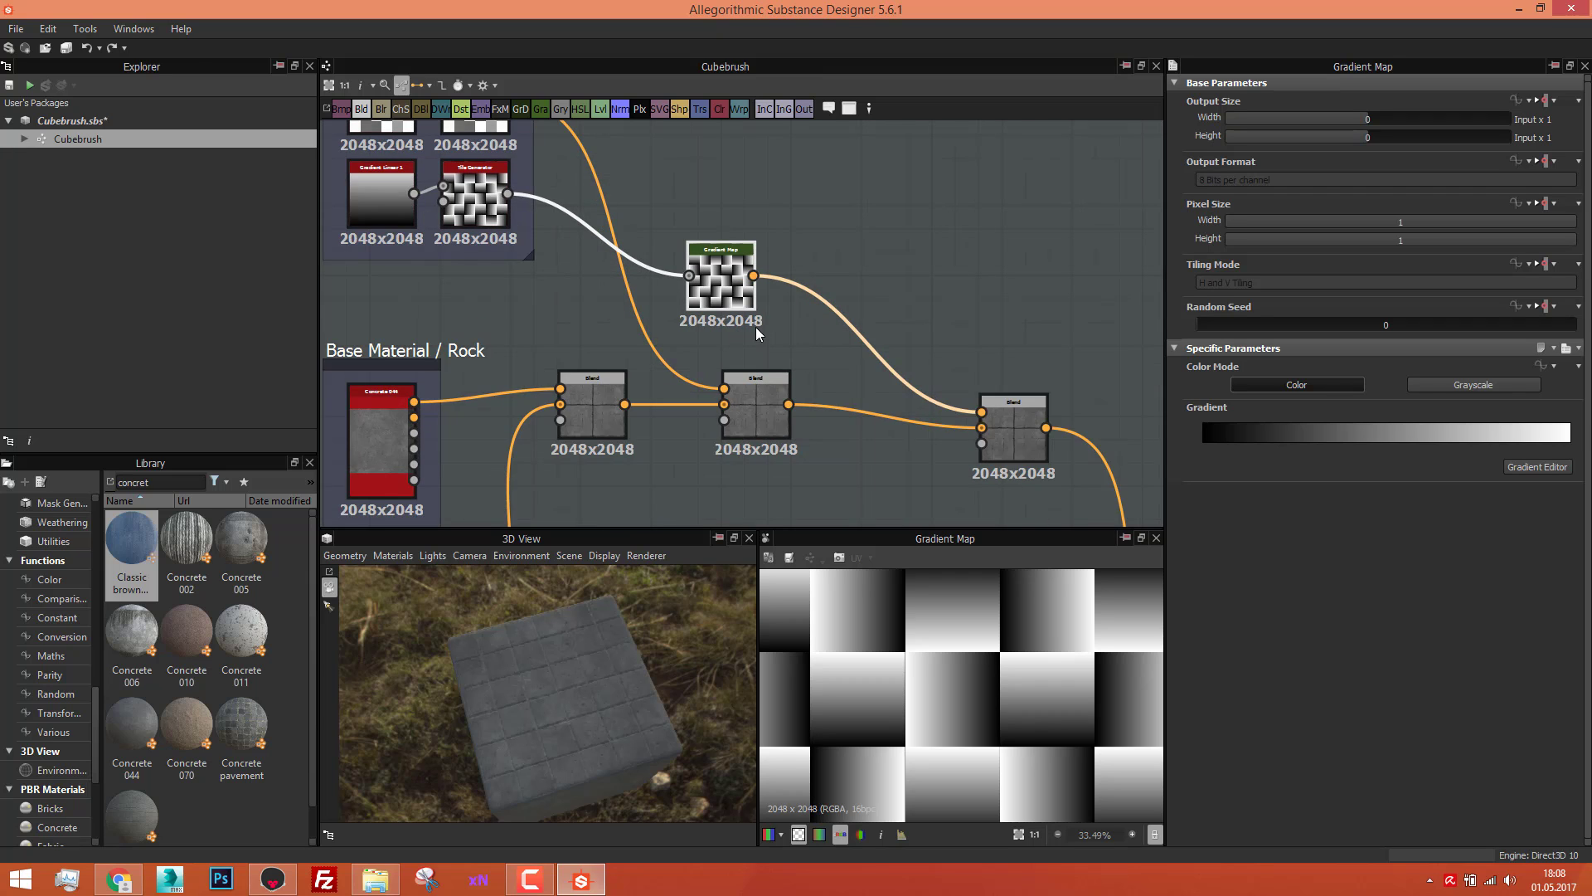
{"action": "scroll", "coordinate": [755, 327], "scroll_direction": "down", "scroll_amount": 1}
Step: Compare the Opacity and Blending Mode of the two Blend nodes that apply the Color Variation patterns
{"action": "left_click", "coordinate": [979, 413]}
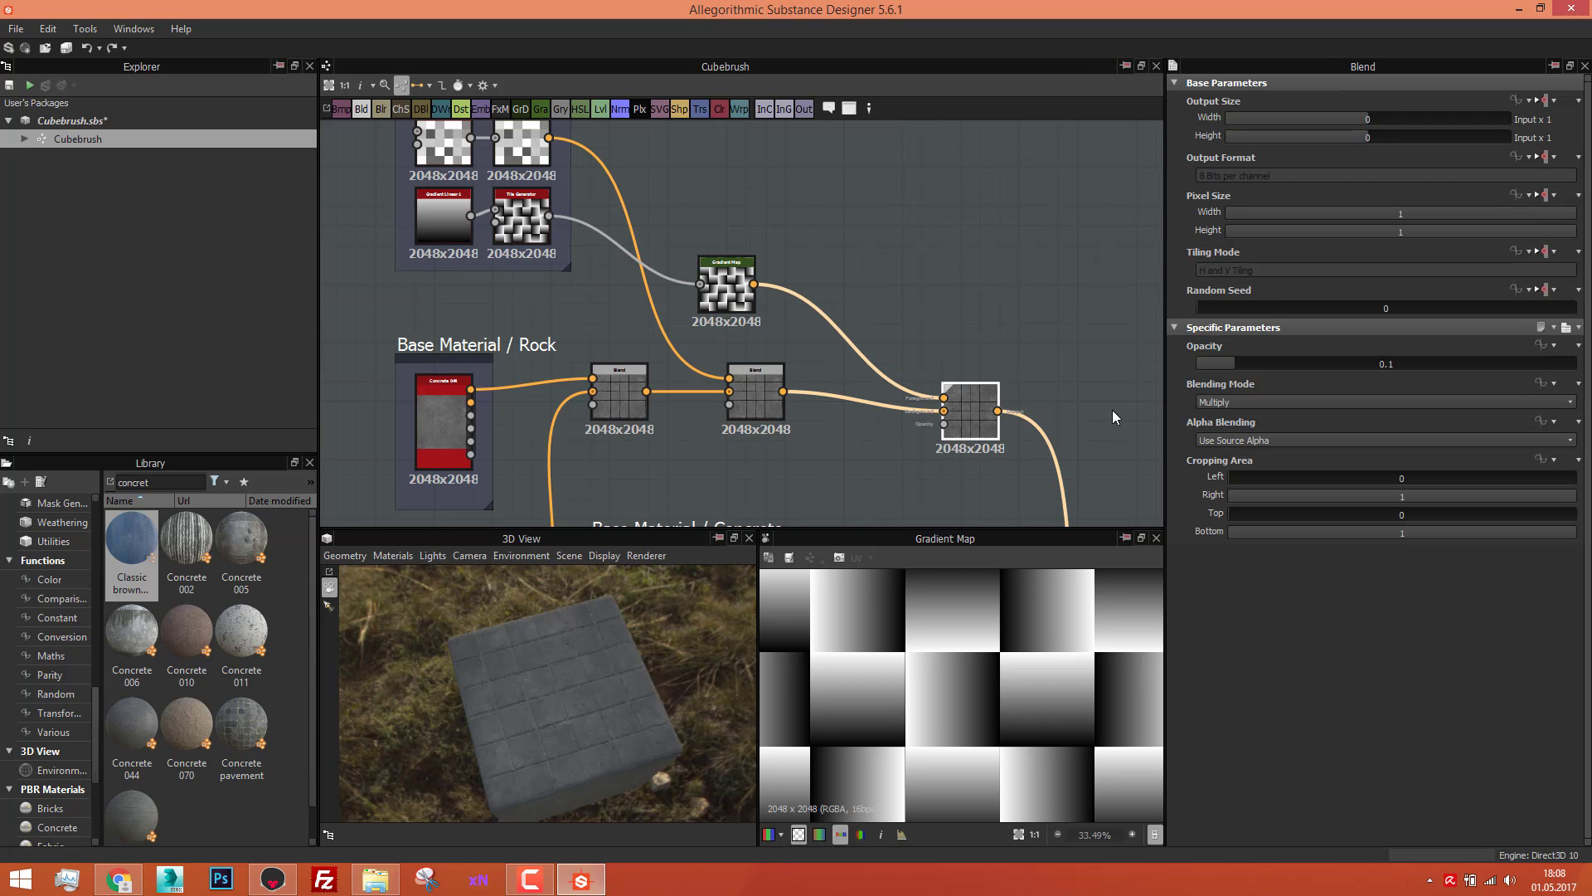
{"action": "left_click", "coordinate": [774, 375]}
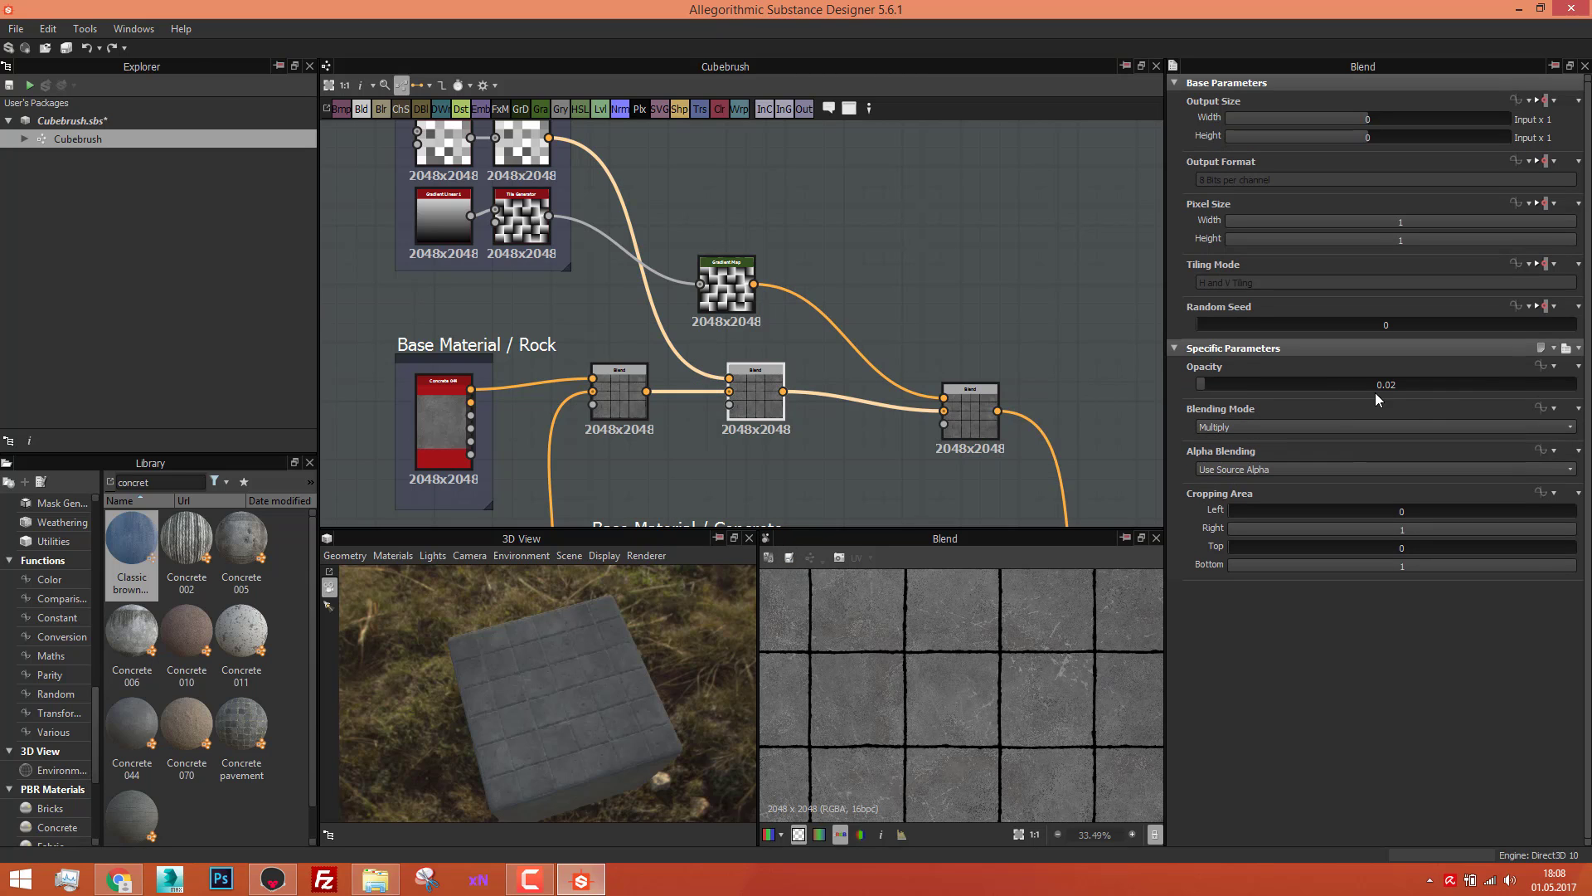
{"action": "left_click", "coordinate": [967, 414]}
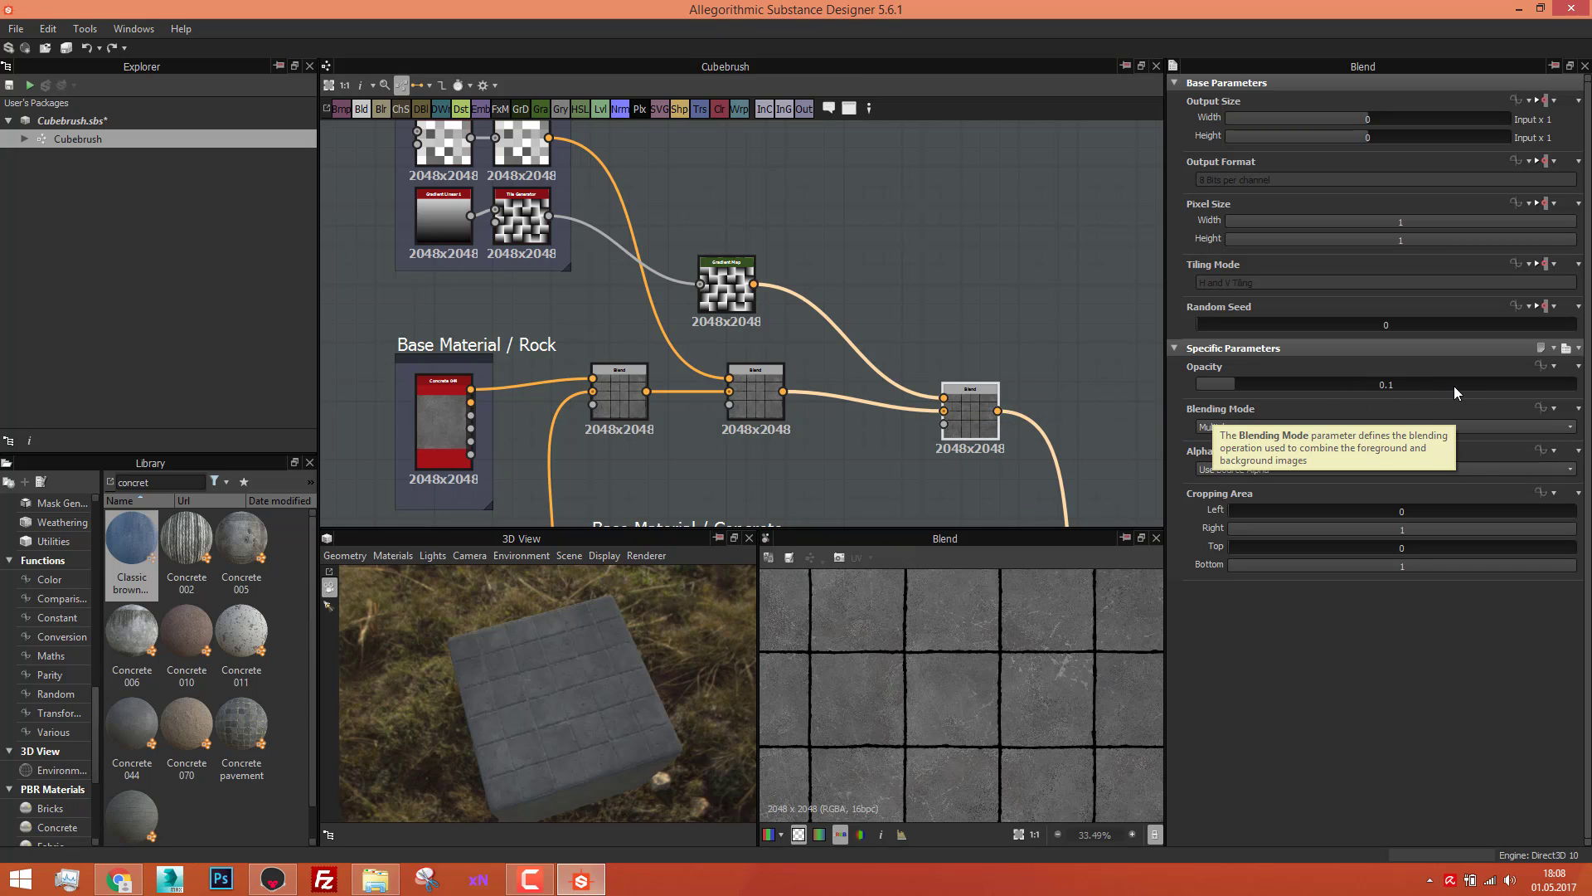
Step: Try an Opacity of 0.68 on the last rock Blend, inspect the gradient shading in both views, and undo the change
{"action": "left_click", "coordinate": [1491, 389]}
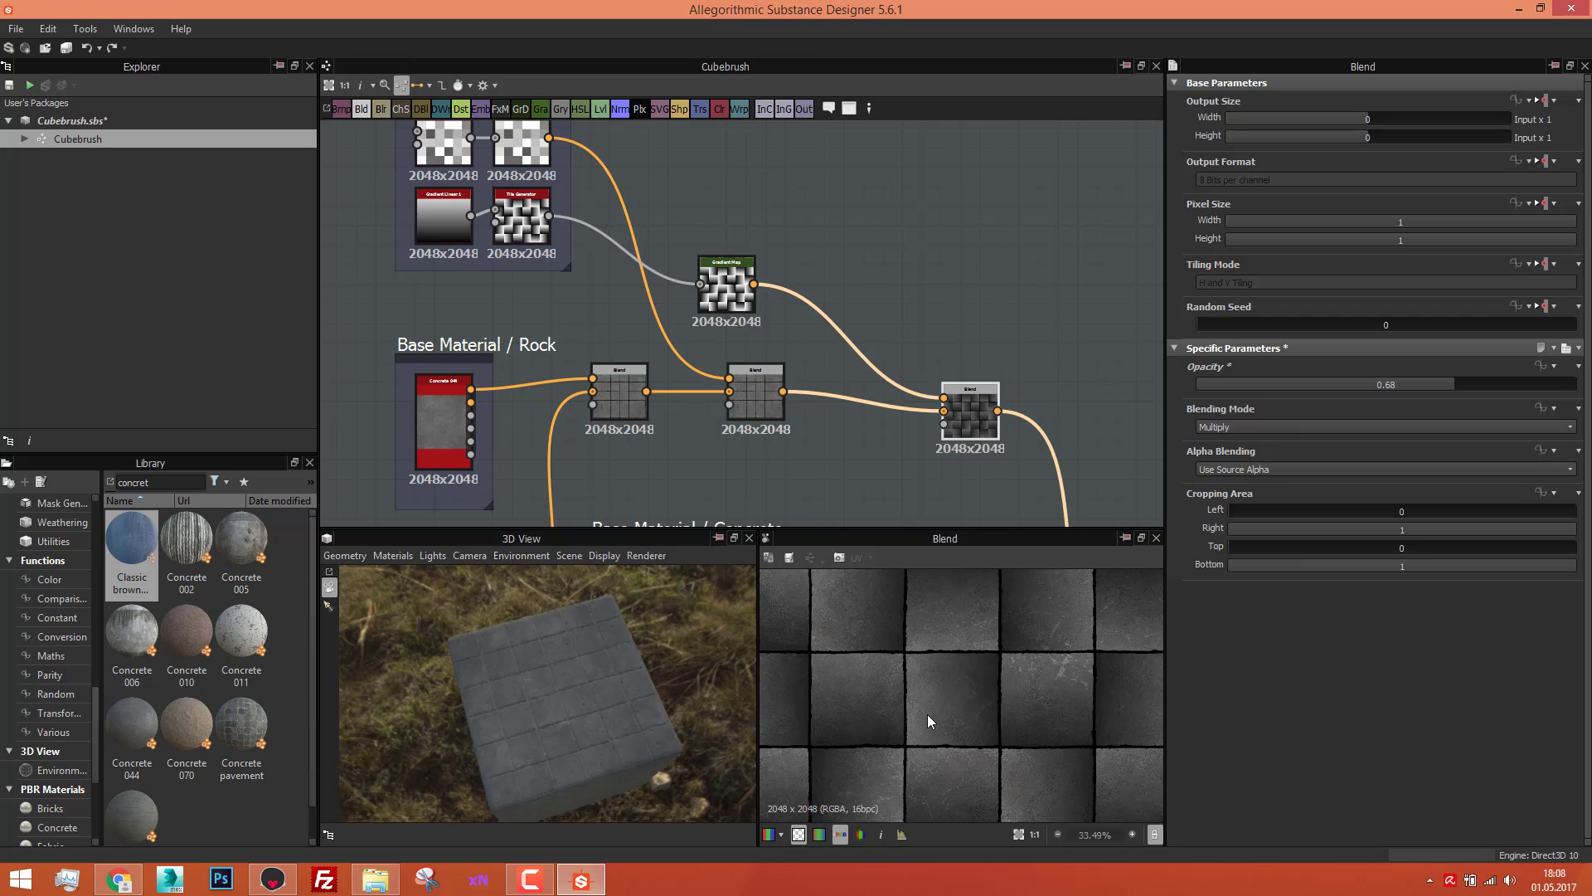
{"action": "scroll", "coordinate": [929, 720], "scroll_direction": "down", "scroll_amount": 2}
{"action": "scroll", "coordinate": [542, 735], "scroll_direction": "up", "scroll_amount": 3}
{"action": "left_click_drag", "start_coordinate": [542, 735], "coordinate": [533, 703]}
{"action": "scroll", "coordinate": [634, 713], "scroll_direction": "up", "scroll_amount": 3}
{"action": "scroll", "coordinate": [628, 697], "scroll_direction": "down", "scroll_amount": 3}
{"action": "scroll", "coordinate": [525, 692], "scroll_direction": "up", "scroll_amount": 3}
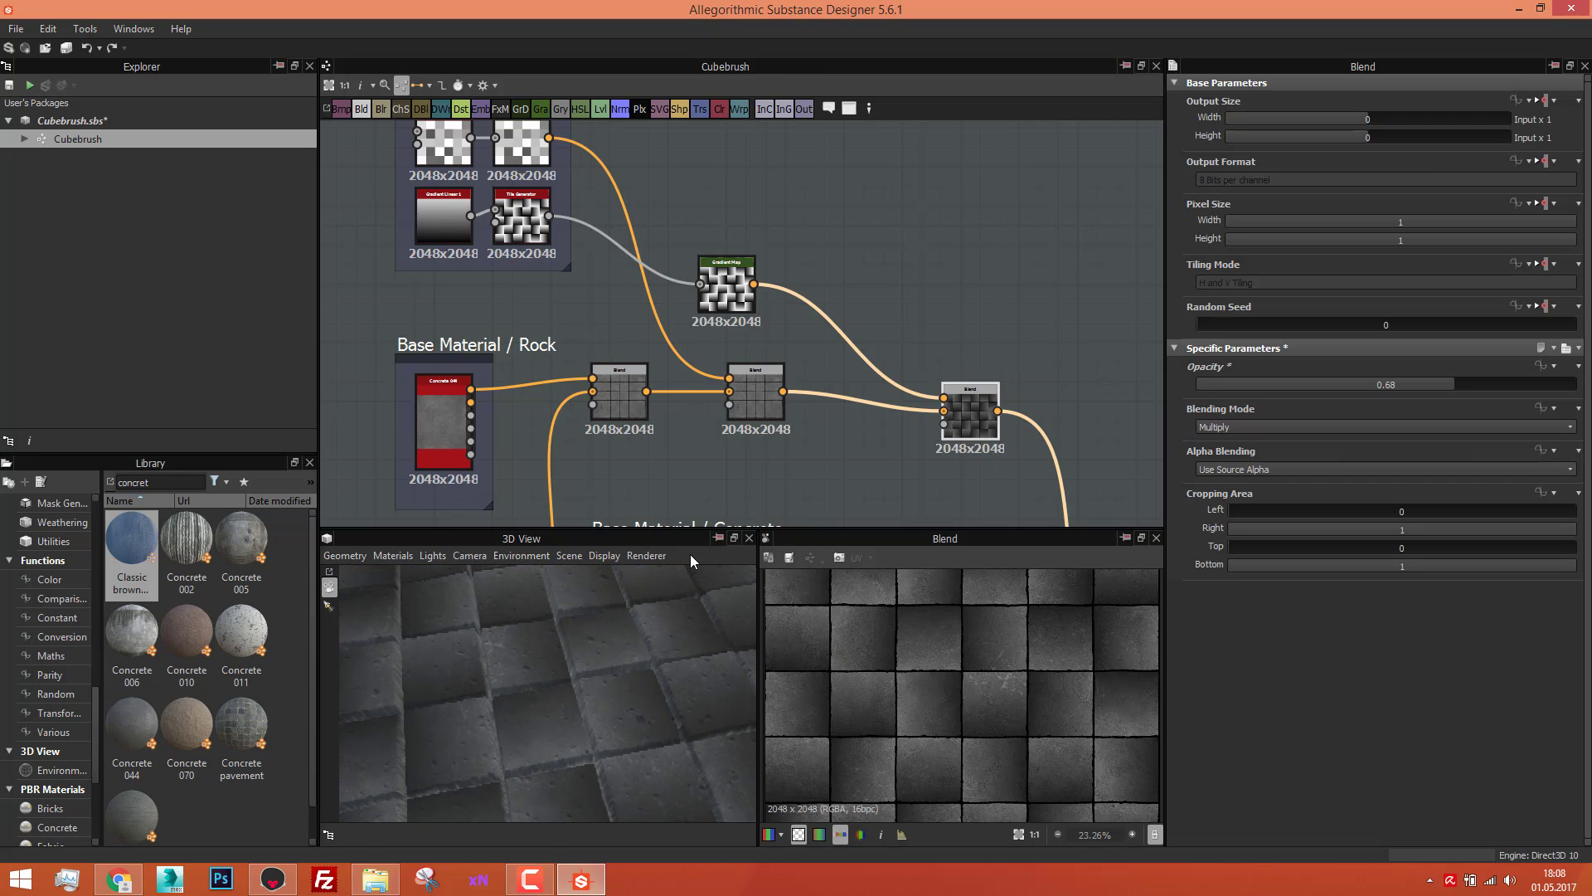
{"action": "key", "text": "ctrl+z"}
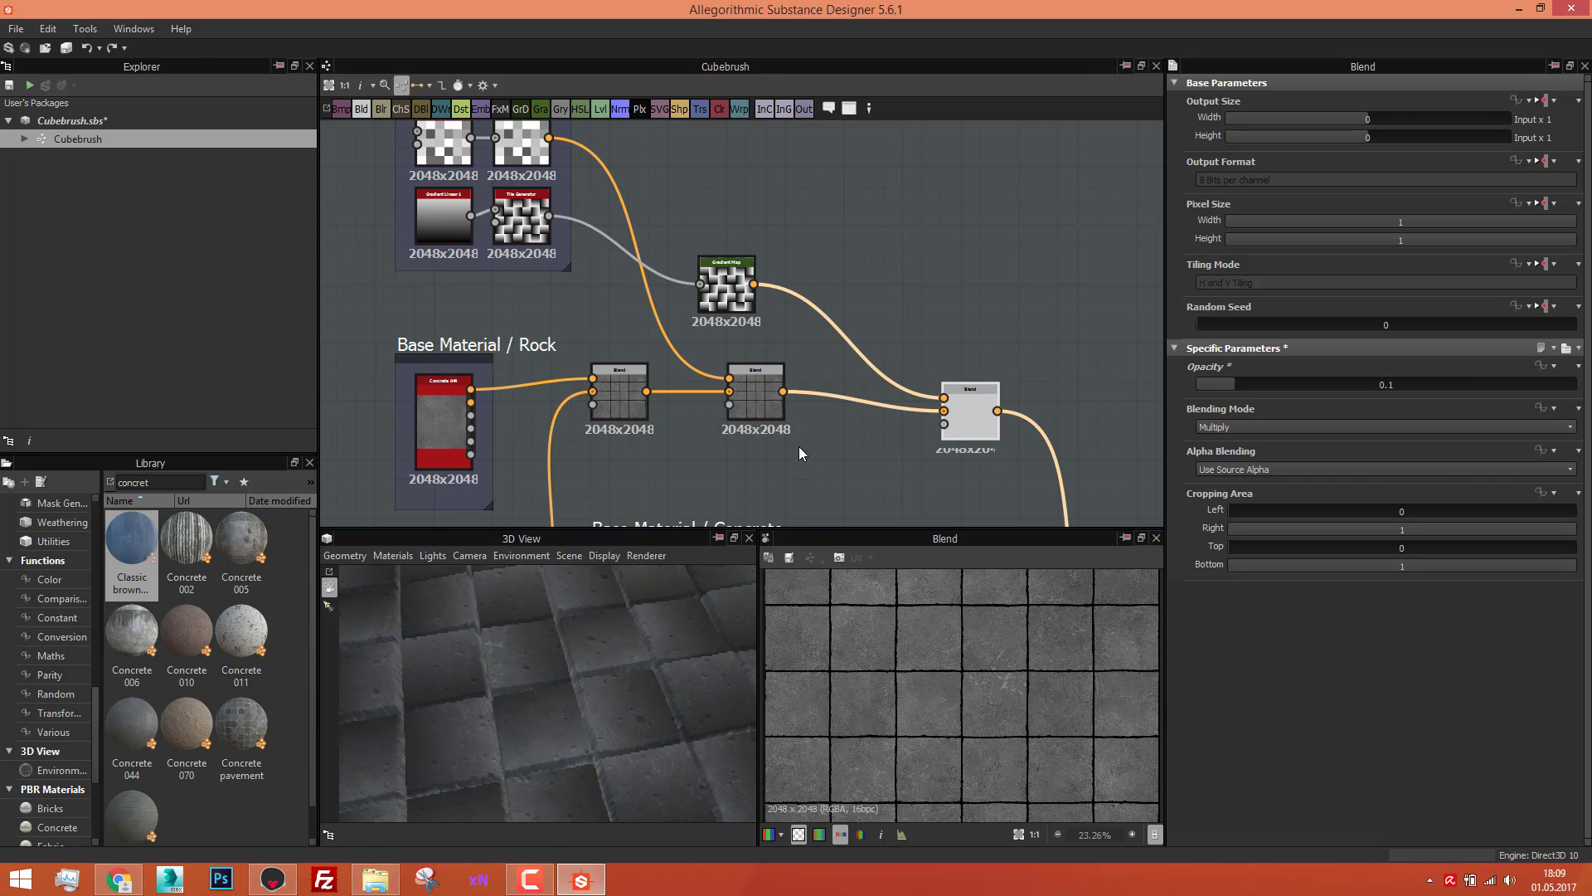
Step: Trace the last rock Blend's output to the Blend / Concrete + Rock frame
{"action": "scroll", "coordinate": [1082, 411], "scroll_direction": "down", "scroll_amount": 5}
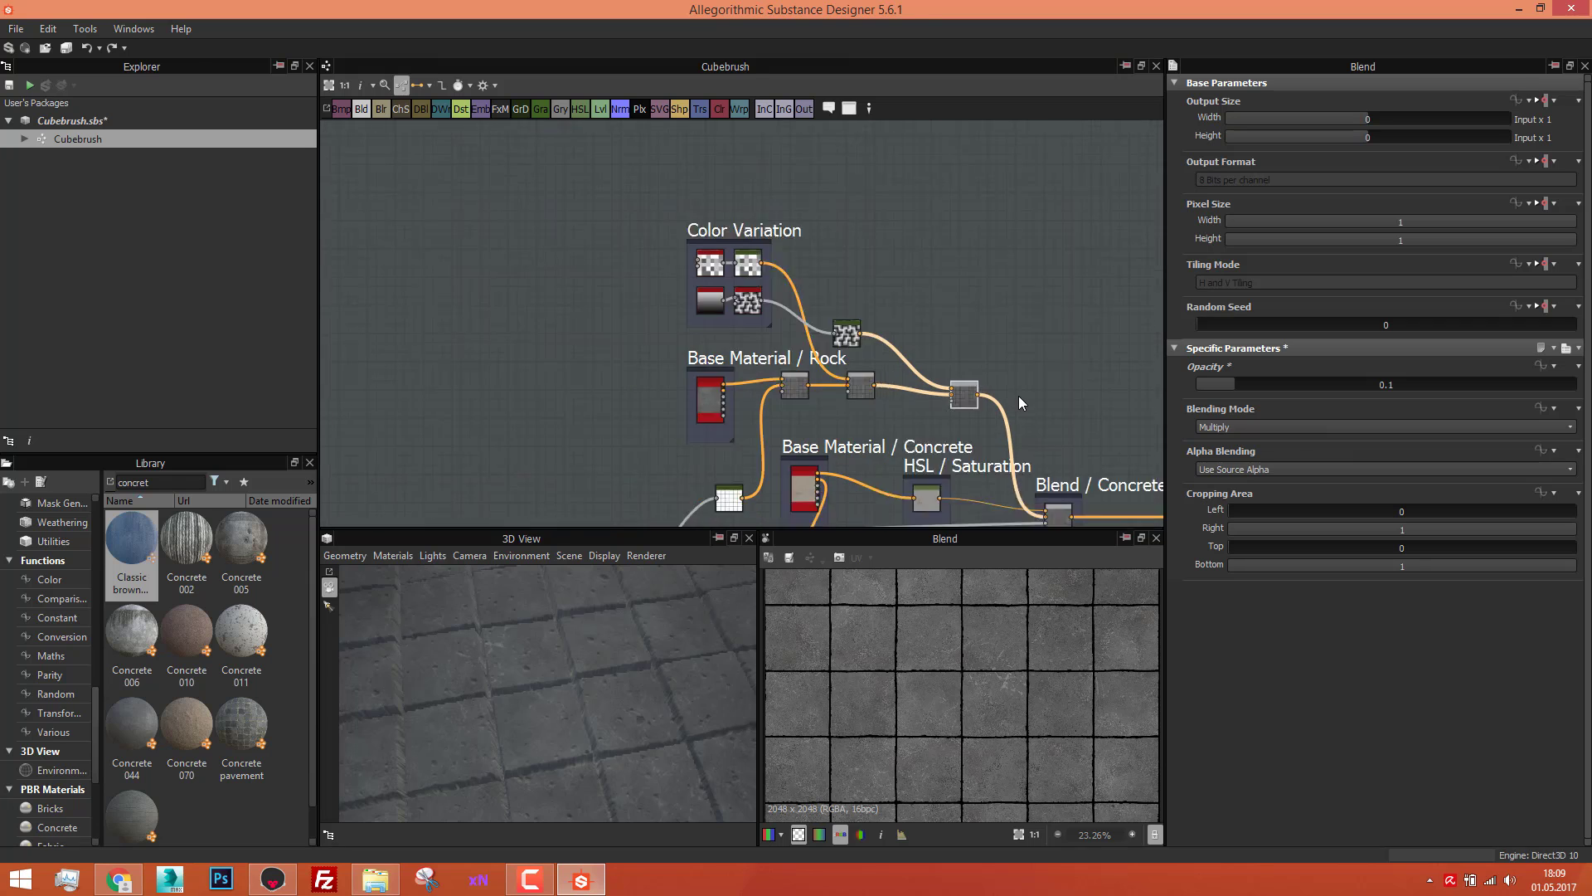
{"action": "middle_click_drag", "start_coordinate": [1025, 471], "coordinate": [975, 385]}
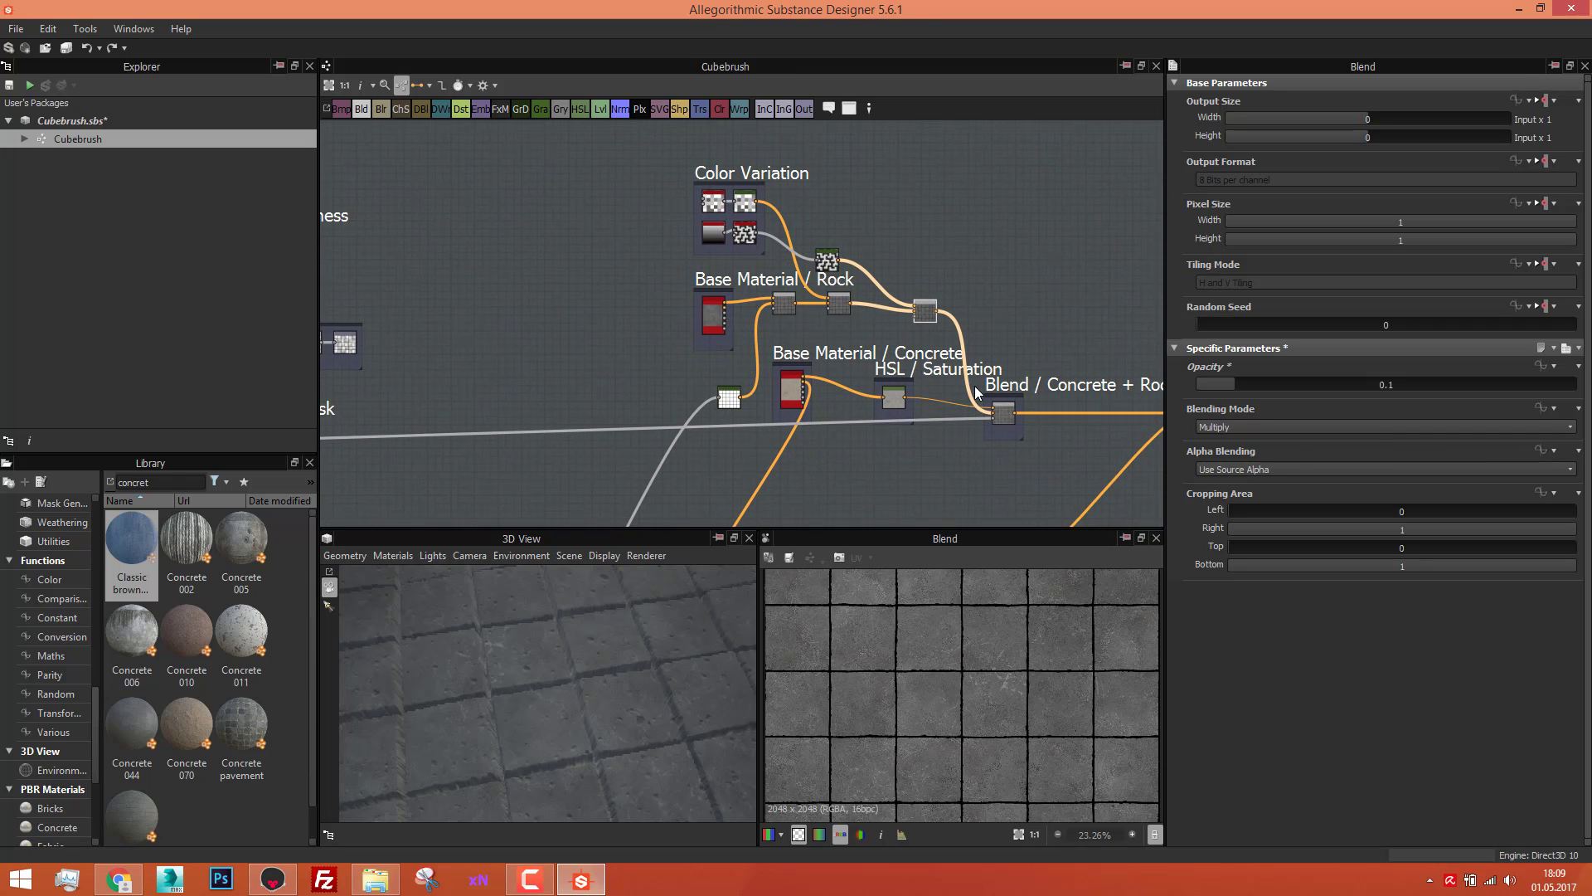
{"action": "scroll", "coordinate": [974, 385], "scroll_direction": "up", "scroll_amount": 4}
{"action": "middle_click_drag", "start_coordinate": [1022, 448], "coordinate": [853, 358]}
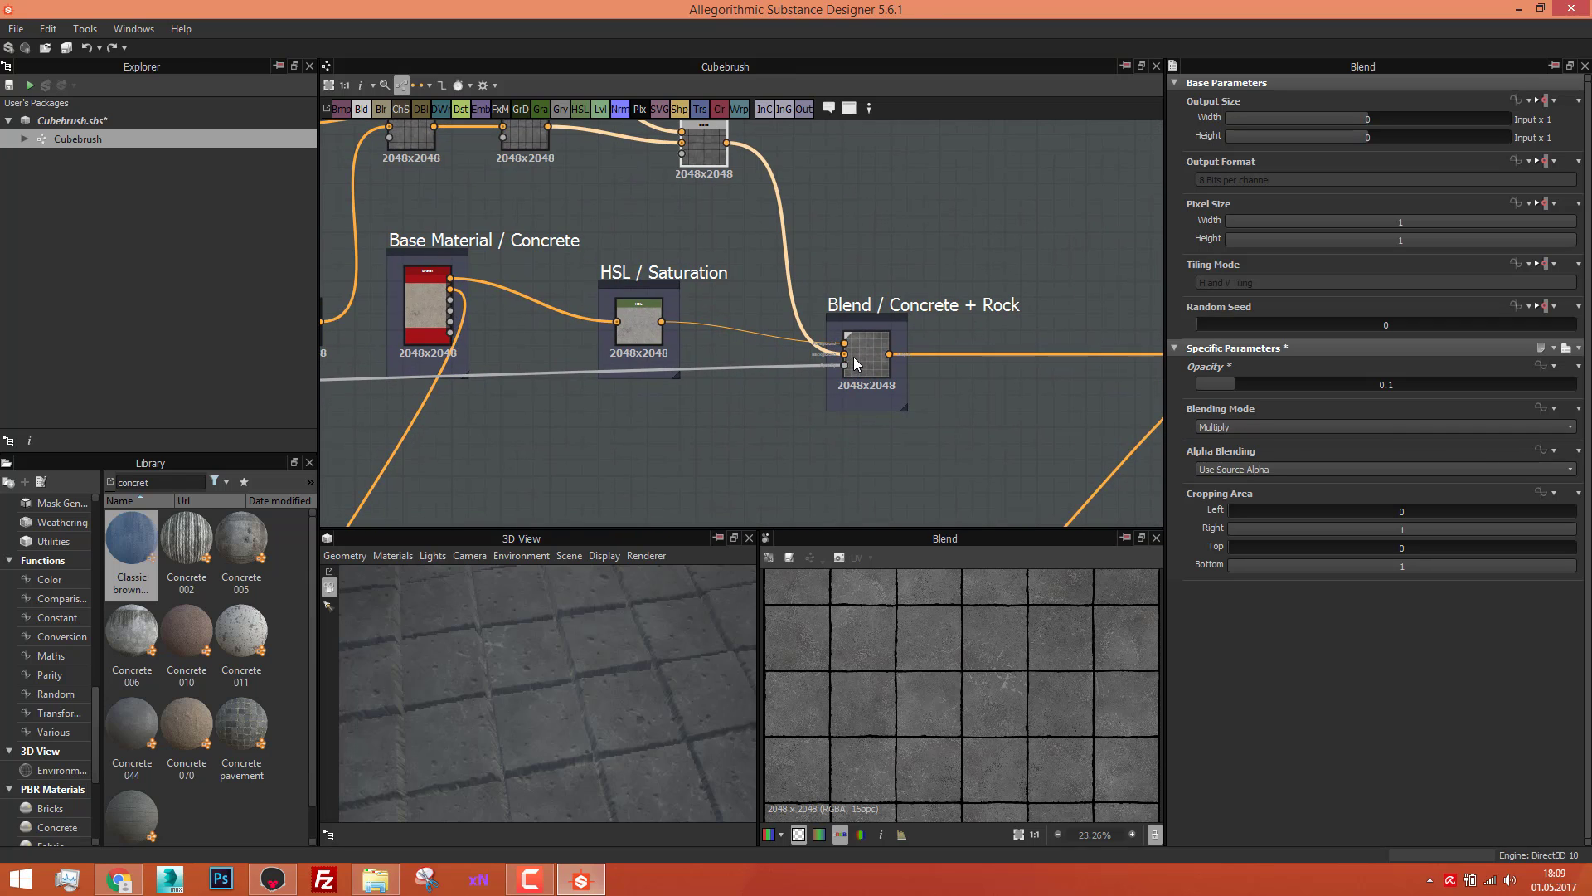
Step: Select the Base Material / Concrete frame and examine its link to the HSL / Saturation frame
{"action": "scroll", "coordinate": [857, 364], "scroll_direction": "down", "scroll_amount": 3}
{"action": "left_click_drag", "start_coordinate": [525, 347], "coordinate": [510, 336]}
{"action": "scroll", "coordinate": [556, 319], "scroll_direction": "up", "scroll_amount": 2}
{"action": "scroll", "coordinate": [556, 320], "scroll_direction": "up", "scroll_amount": 3}
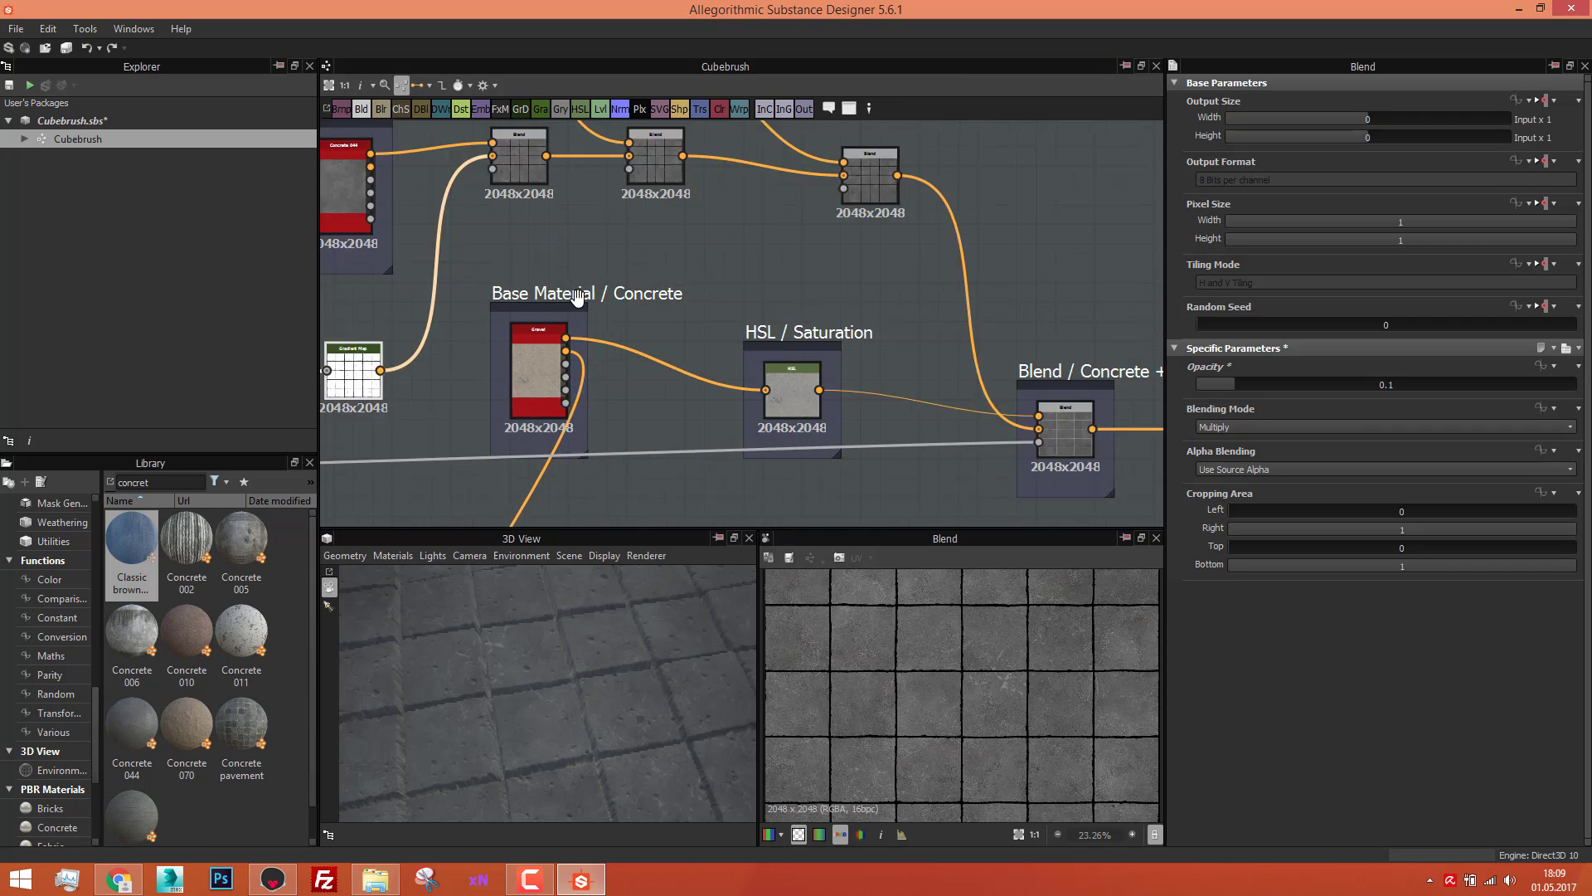
{"action": "left_click", "coordinate": [575, 300]}
{"action": "scroll", "coordinate": [951, 753], "scroll_direction": "up", "scroll_amount": 5}
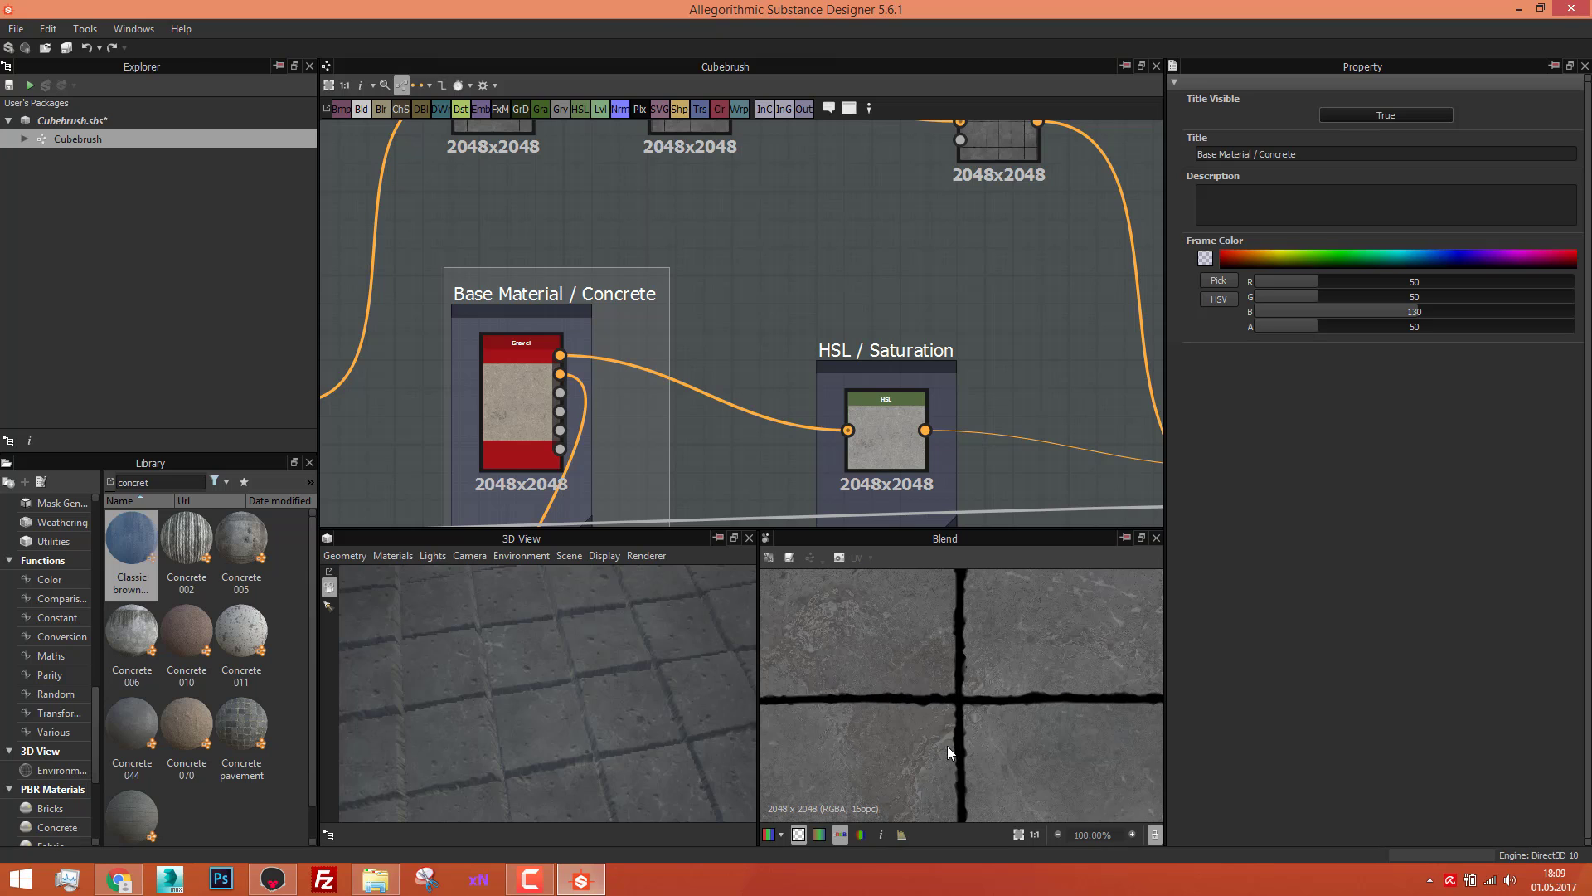
Step: Preview the Gravel node's base color in the Base Material / Concrete frame and search the library for the Gravel material
{"action": "double_click", "coordinate": [502, 395]}
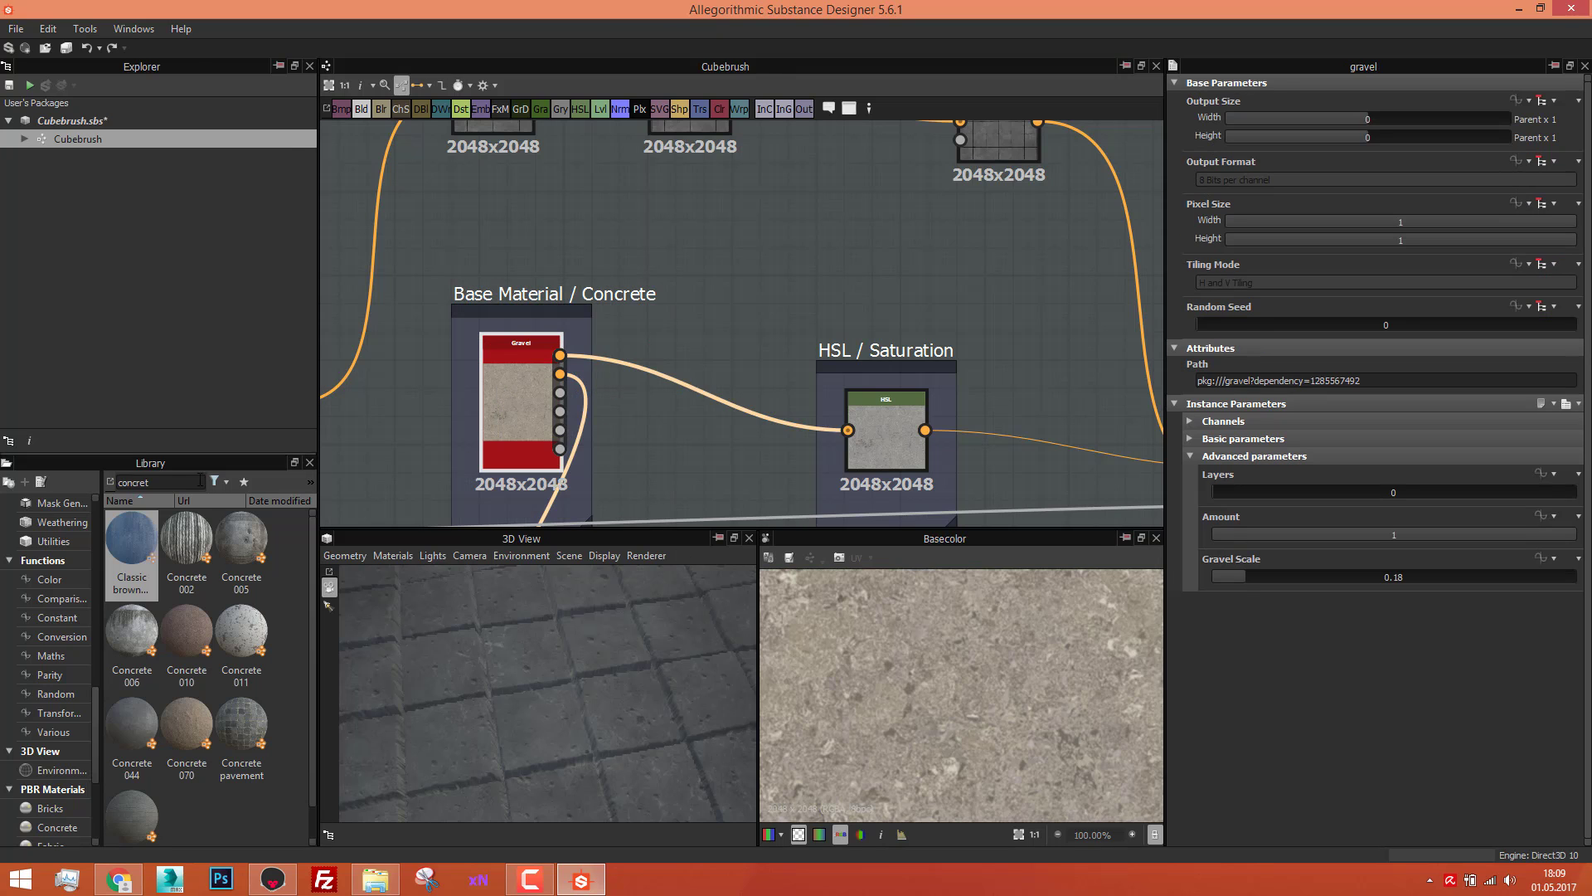
{"action": "key", "text": "ctrl+a"}
{"action": "type", "text": "gravel"}
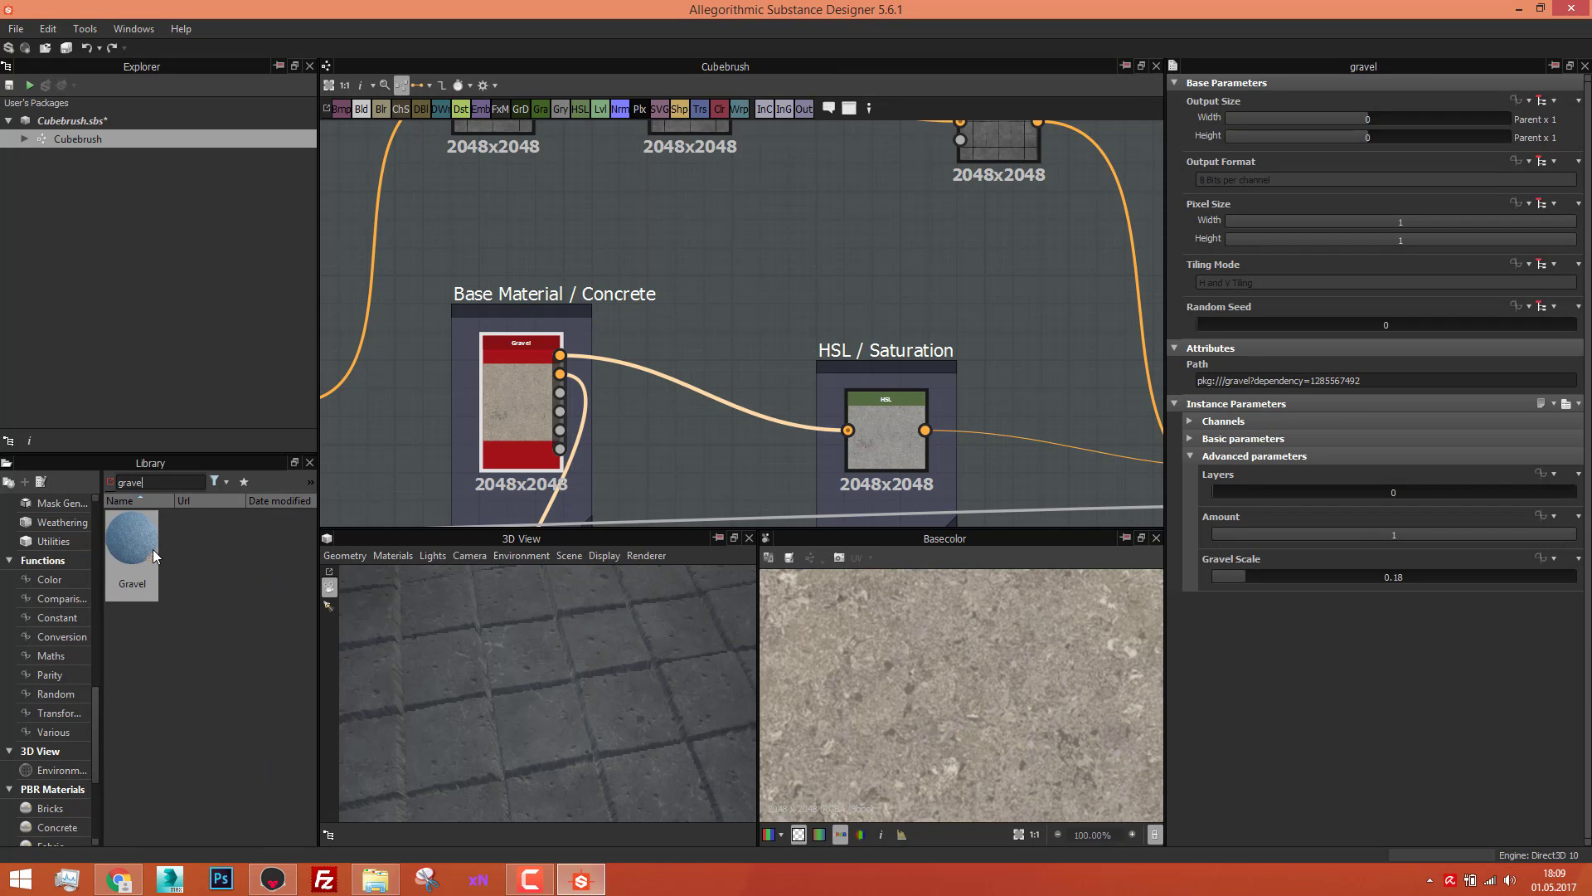
Step: Set the Gravel node's Amount to 0 in the Advanced parameters
{"action": "scroll", "coordinate": [549, 403], "scroll_direction": "down", "scroll_amount": 4}
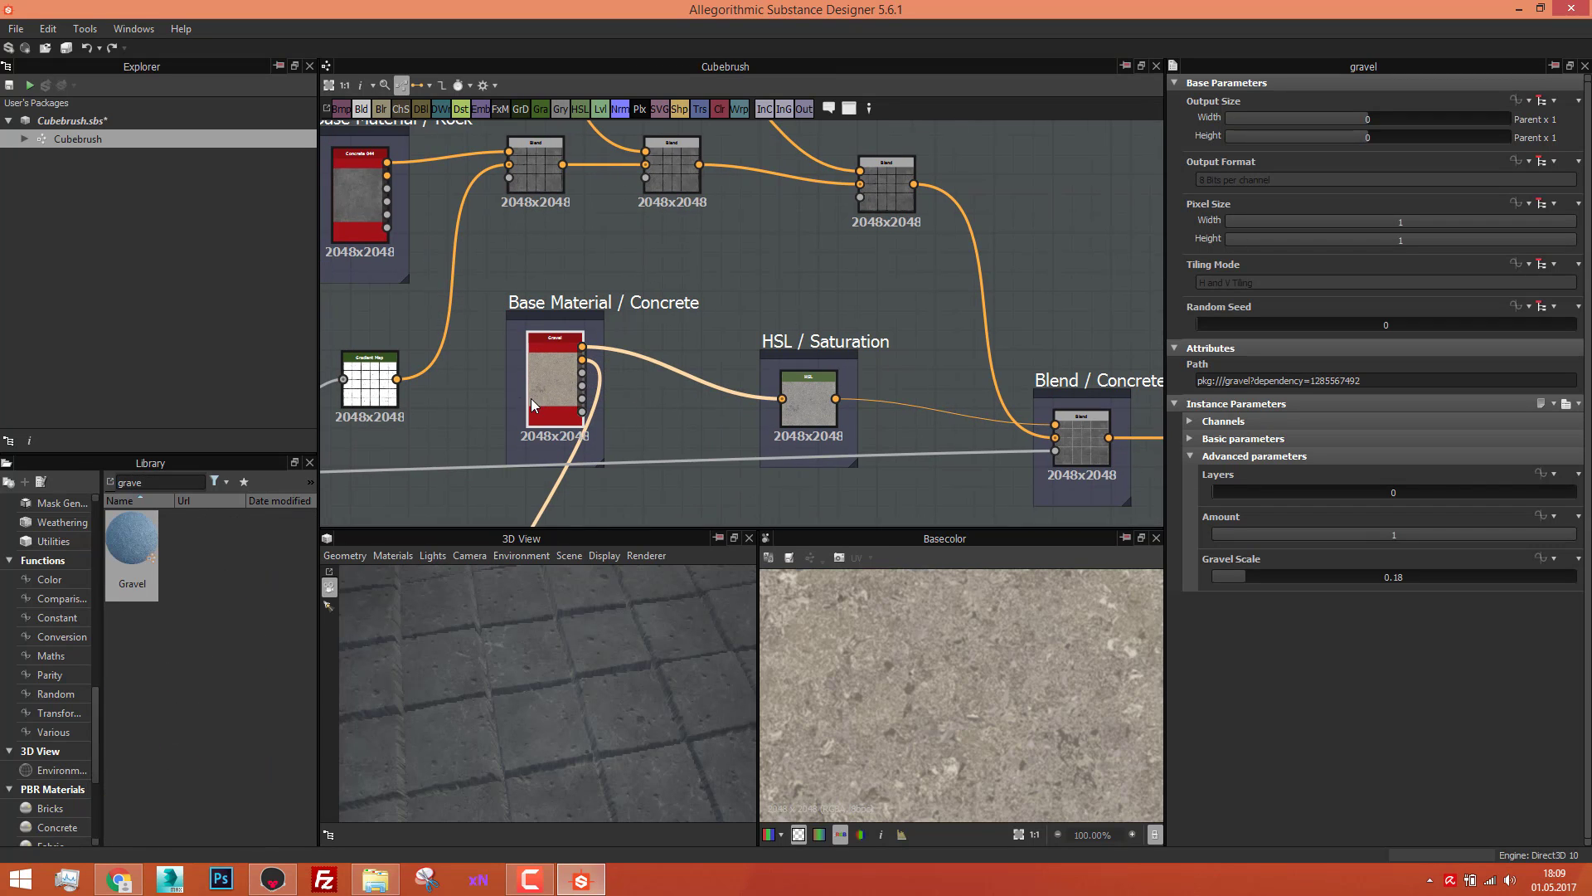
{"action": "scroll", "coordinate": [593, 363], "scroll_direction": "up", "scroll_amount": 4}
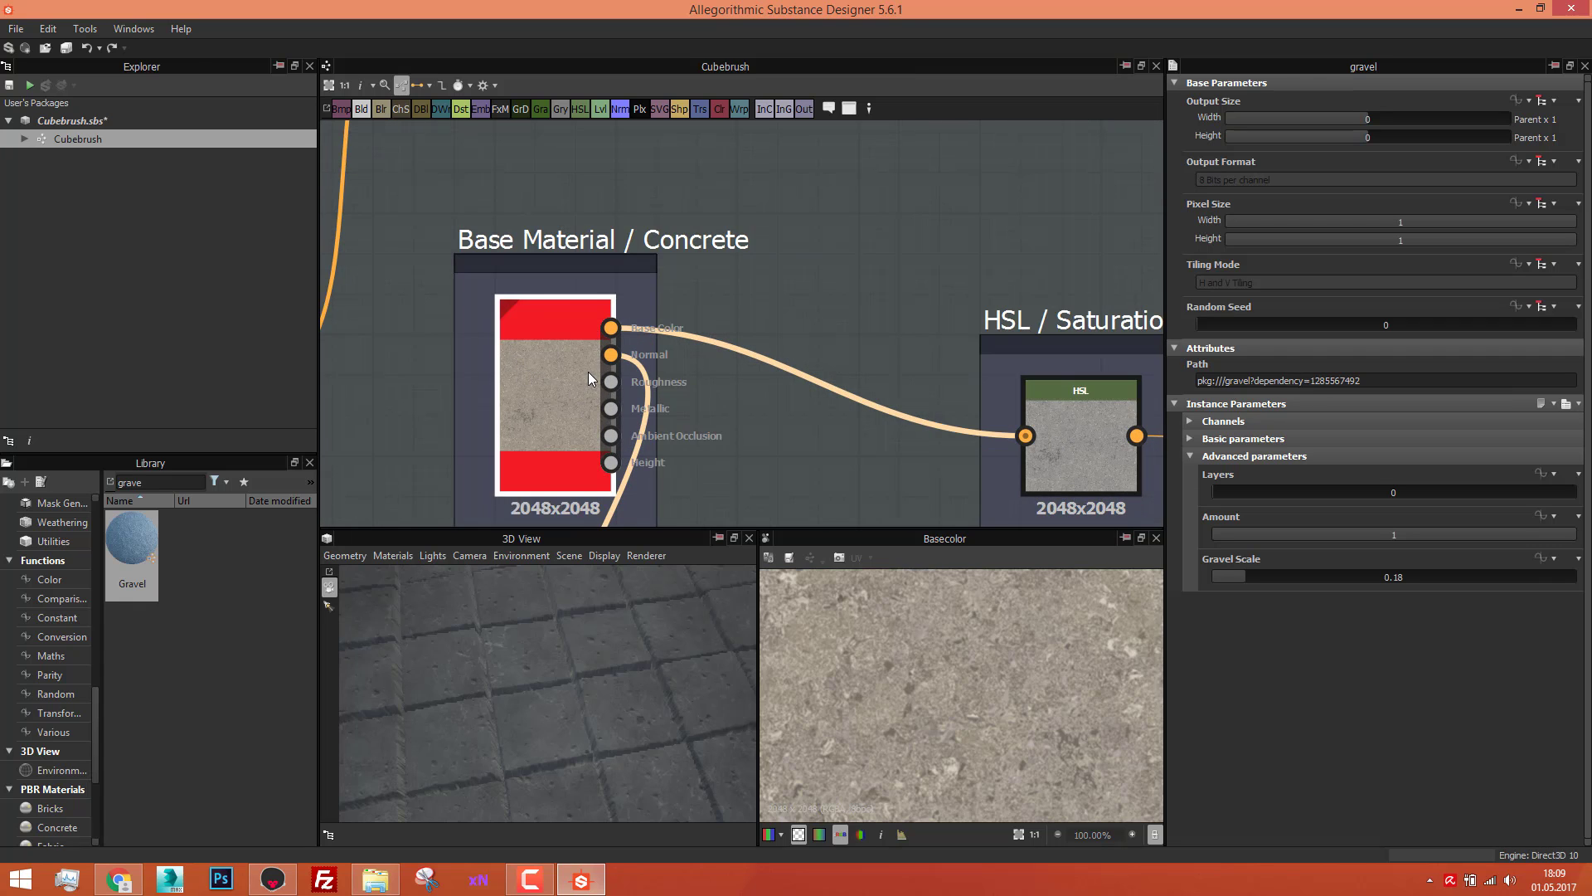
{"action": "scroll", "coordinate": [586, 375], "scroll_direction": "down", "scroll_amount": 3}
{"action": "scroll", "coordinate": [680, 311], "scroll_direction": "down", "scroll_amount": 2}
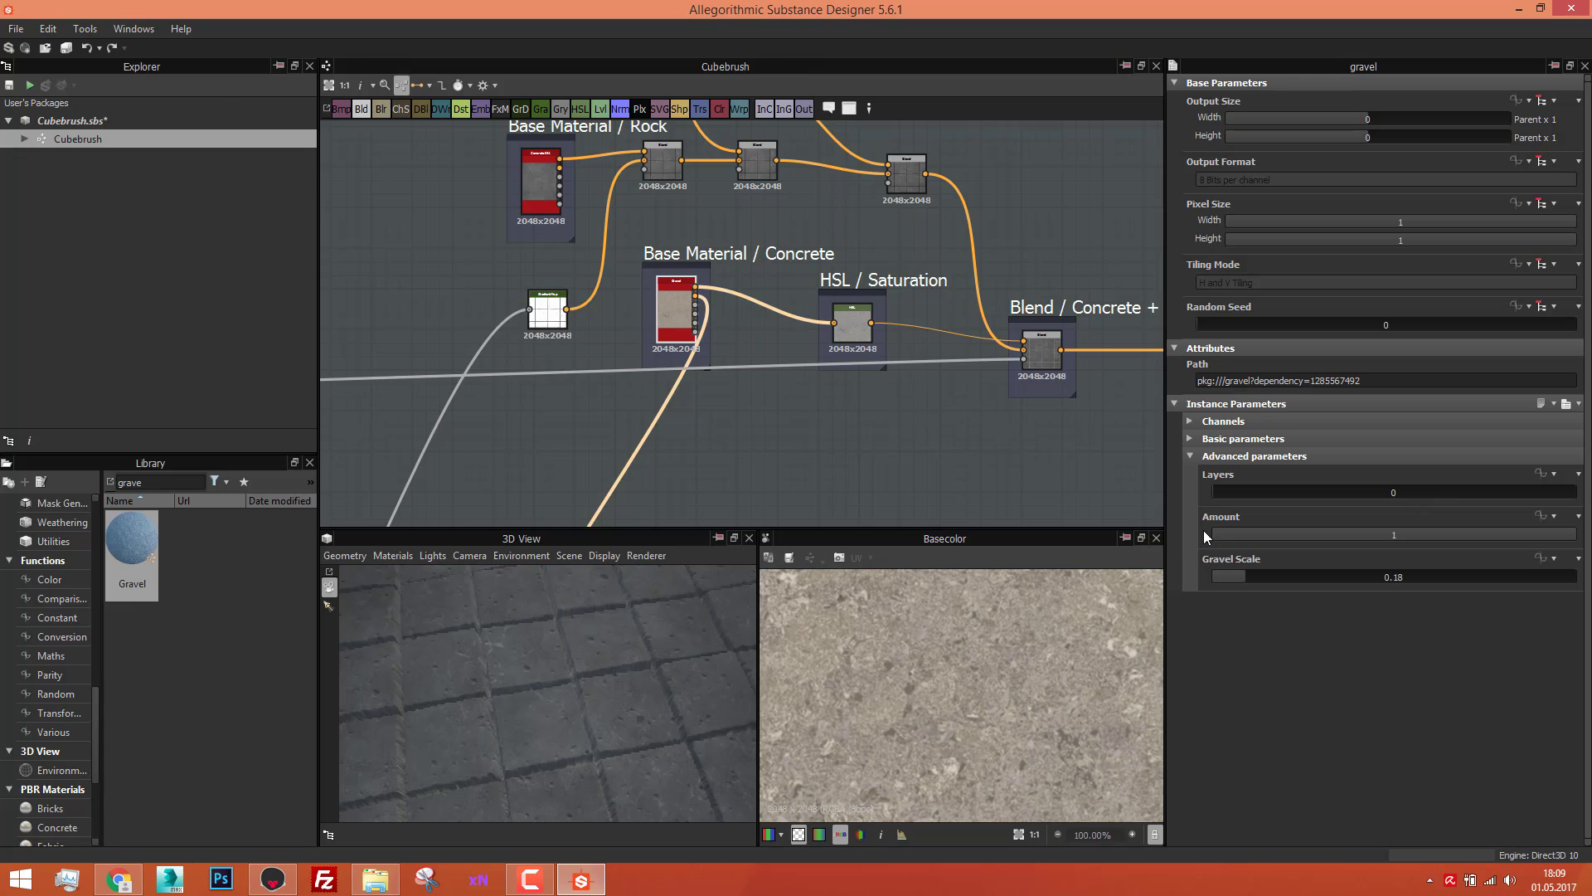
{"action": "left_click_drag", "start_coordinate": [1440, 534], "coordinate": [1187, 533]}
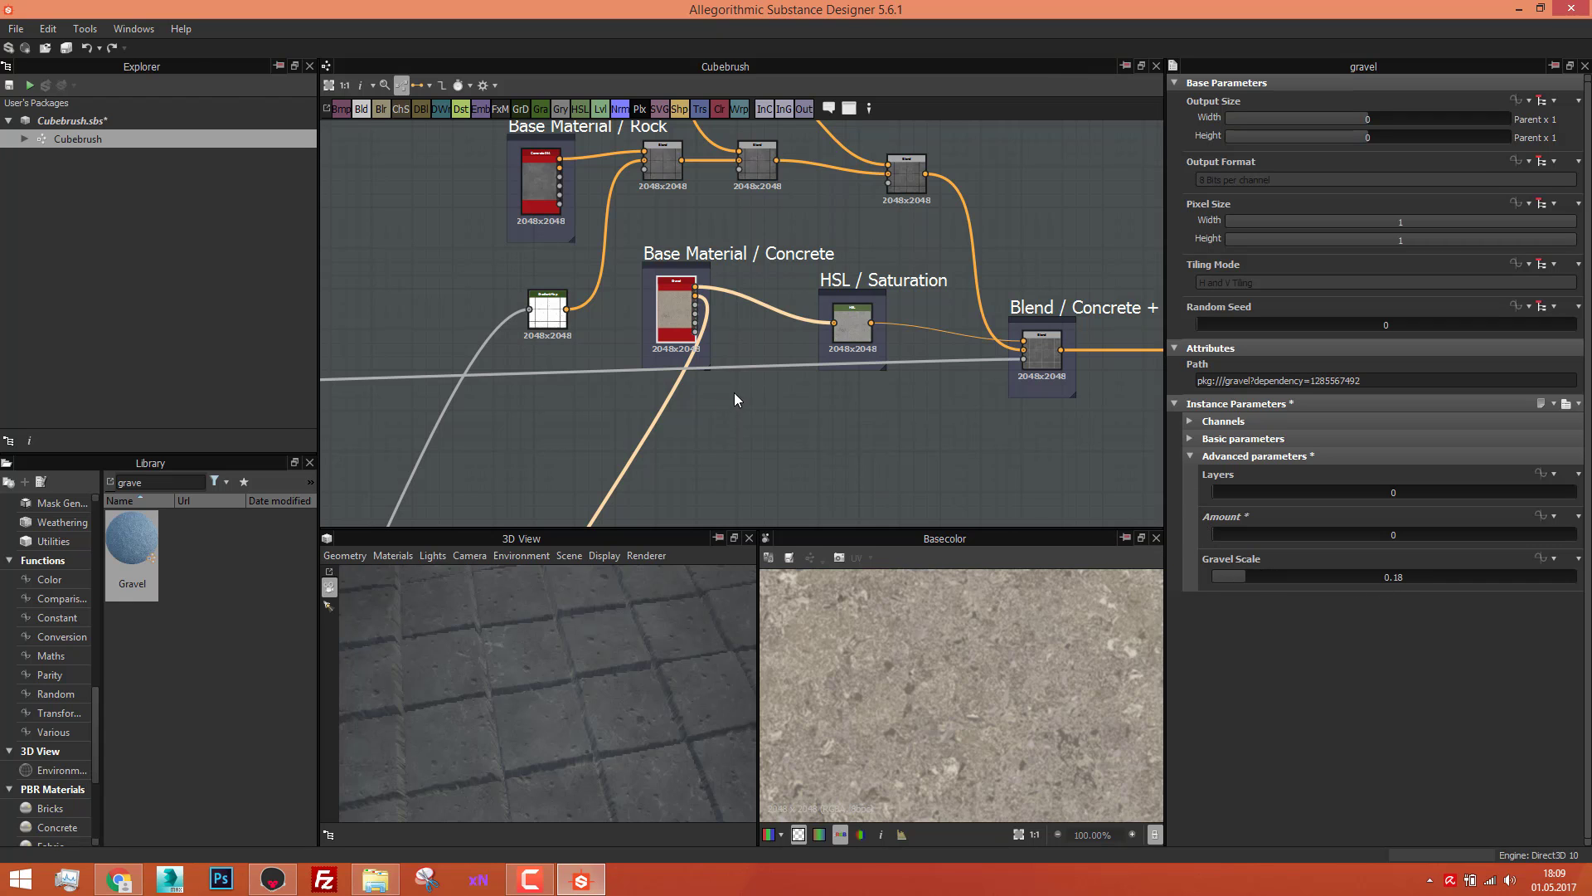
Step: Trace the Gravel node's Normal output to the Background input of the Blend node in the Normal Map frame
{"action": "scroll", "coordinate": [745, 370], "scroll_direction": "down", "scroll_amount": 3}
{"action": "scroll", "coordinate": [751, 286], "scroll_direction": "up", "scroll_amount": 2}
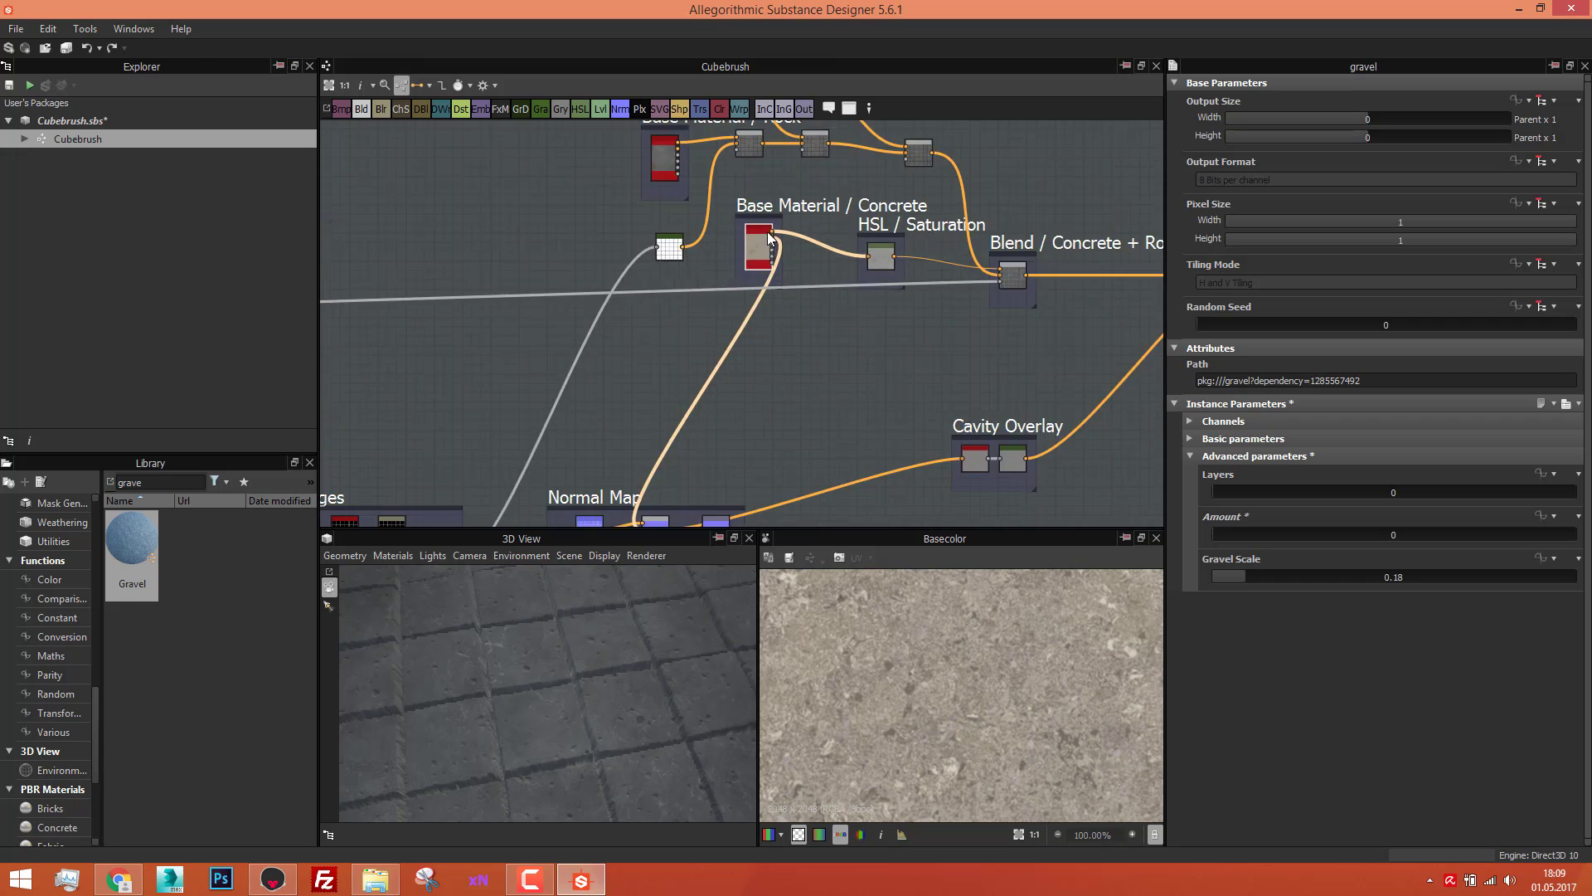
{"action": "scroll", "coordinate": [768, 233], "scroll_direction": "up", "scroll_amount": 1}
{"action": "scroll", "coordinate": [775, 249], "scroll_direction": "down", "scroll_amount": 1}
{"action": "middle_click_drag", "start_coordinate": [669, 498], "coordinate": [718, 376]}
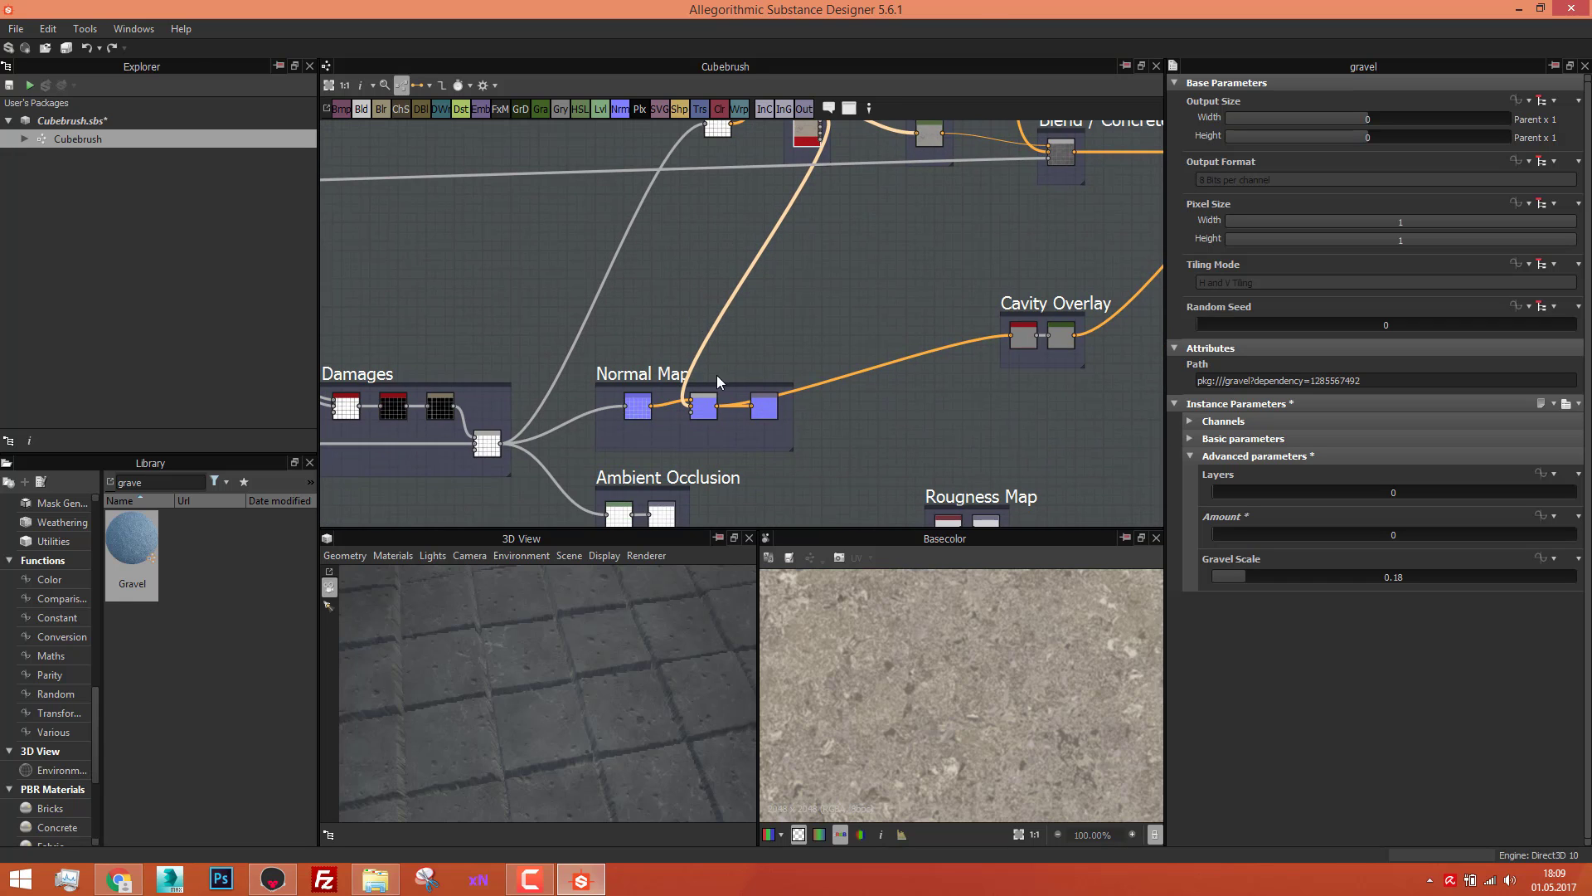
{"action": "scroll", "coordinate": [703, 414], "scroll_direction": "up", "scroll_amount": 5}
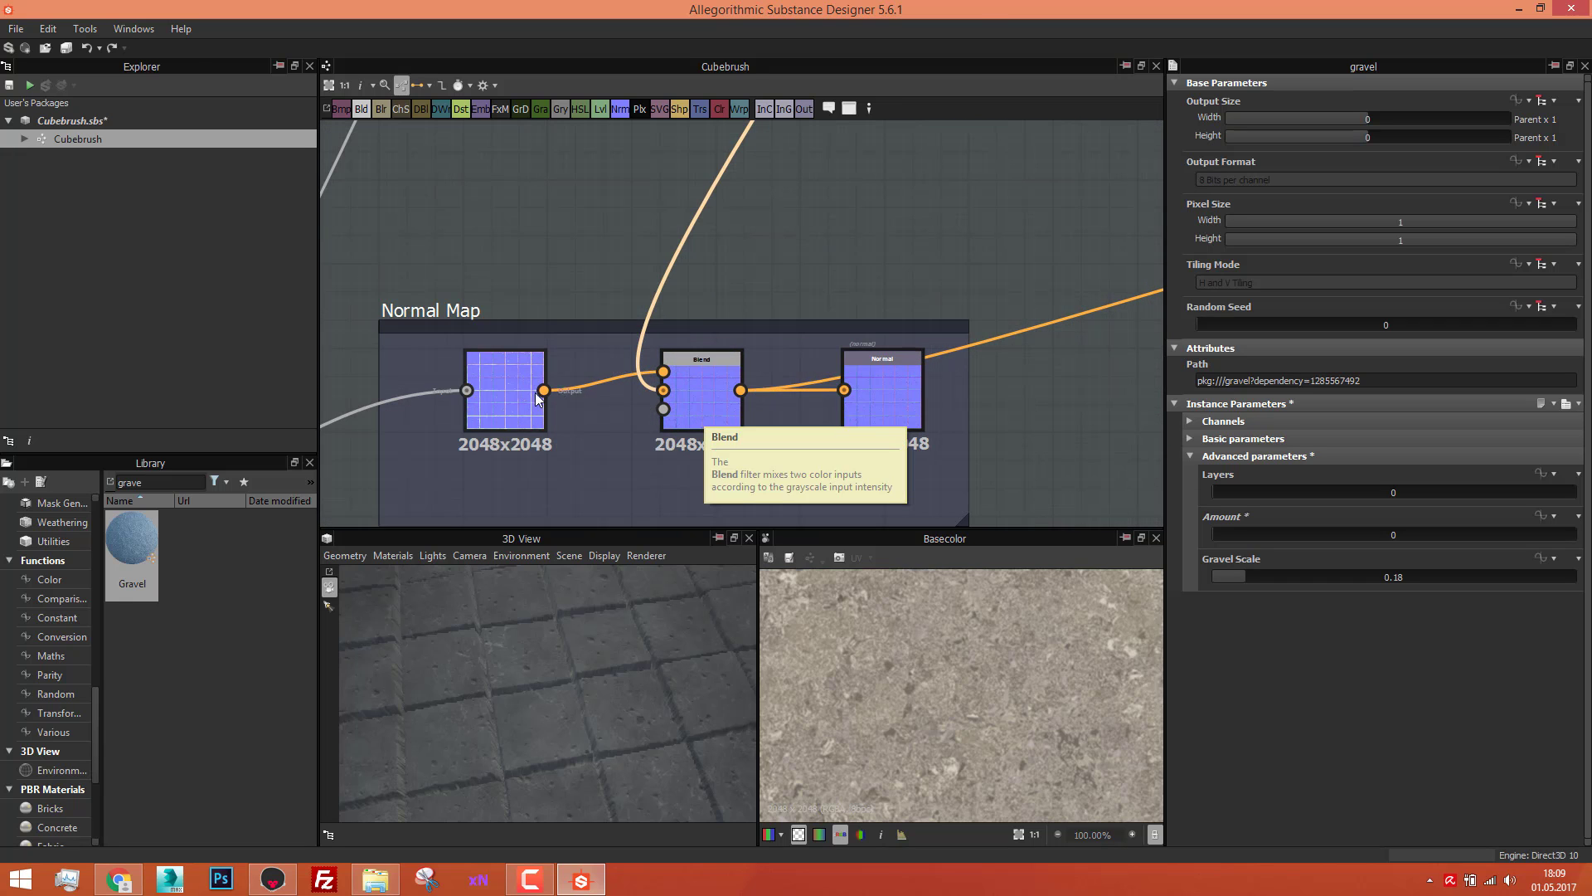
{"action": "scroll", "coordinate": [684, 390], "scroll_direction": "up", "scroll_amount": 1}
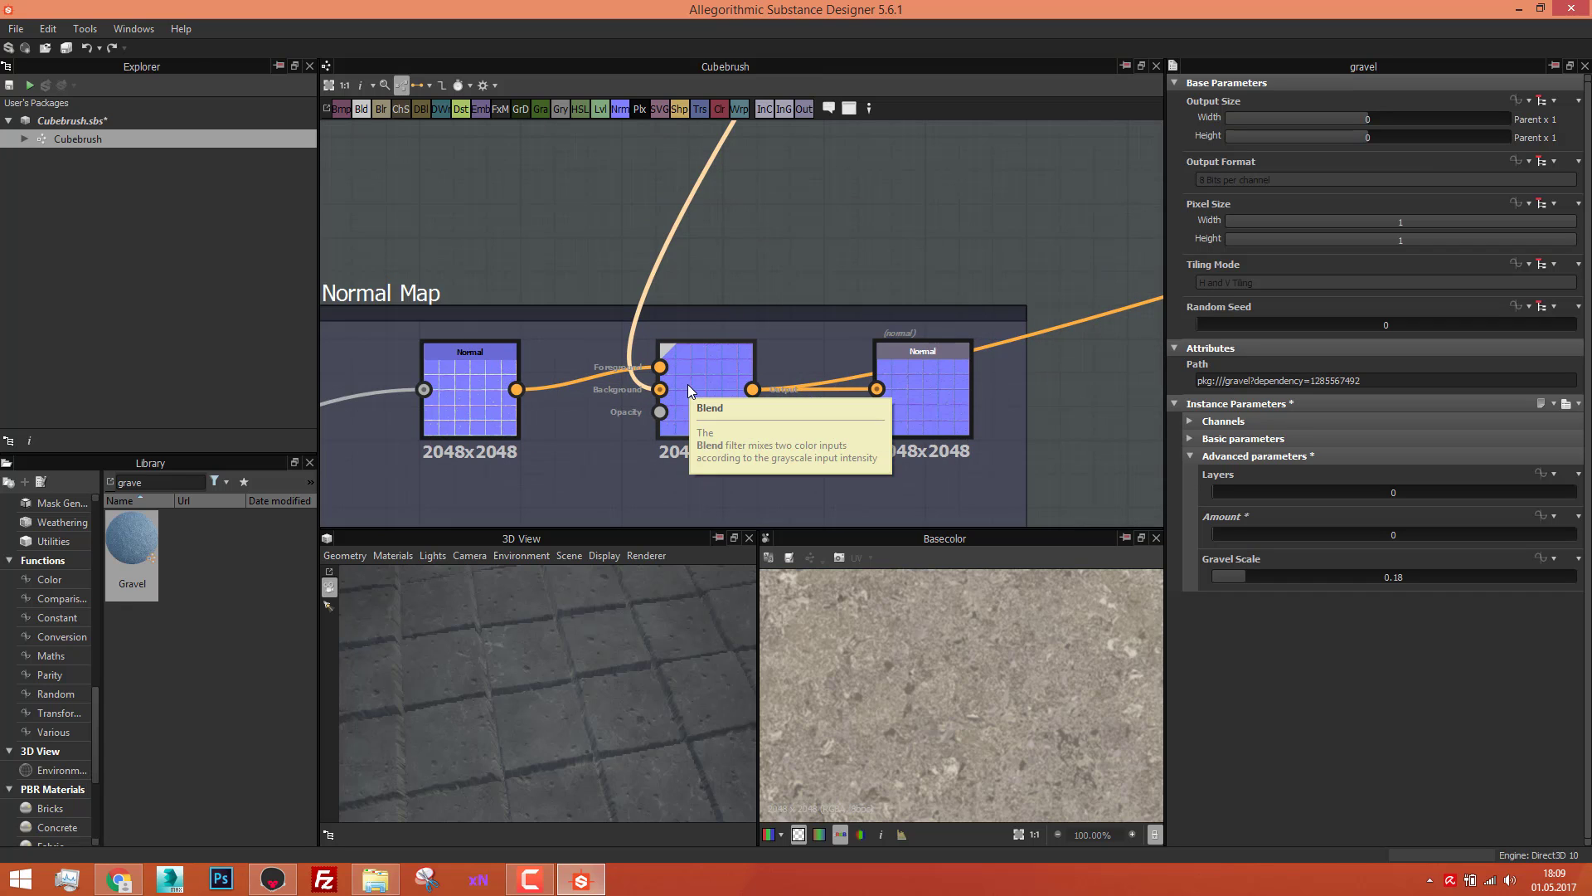
{"action": "scroll", "coordinate": [688, 385], "scroll_direction": "down", "scroll_amount": 2}
Step: Preview the Blend node in the Normal Map frame up close and compare it with the neighbouring Normal node
{"action": "double_click", "coordinate": [688, 385]}
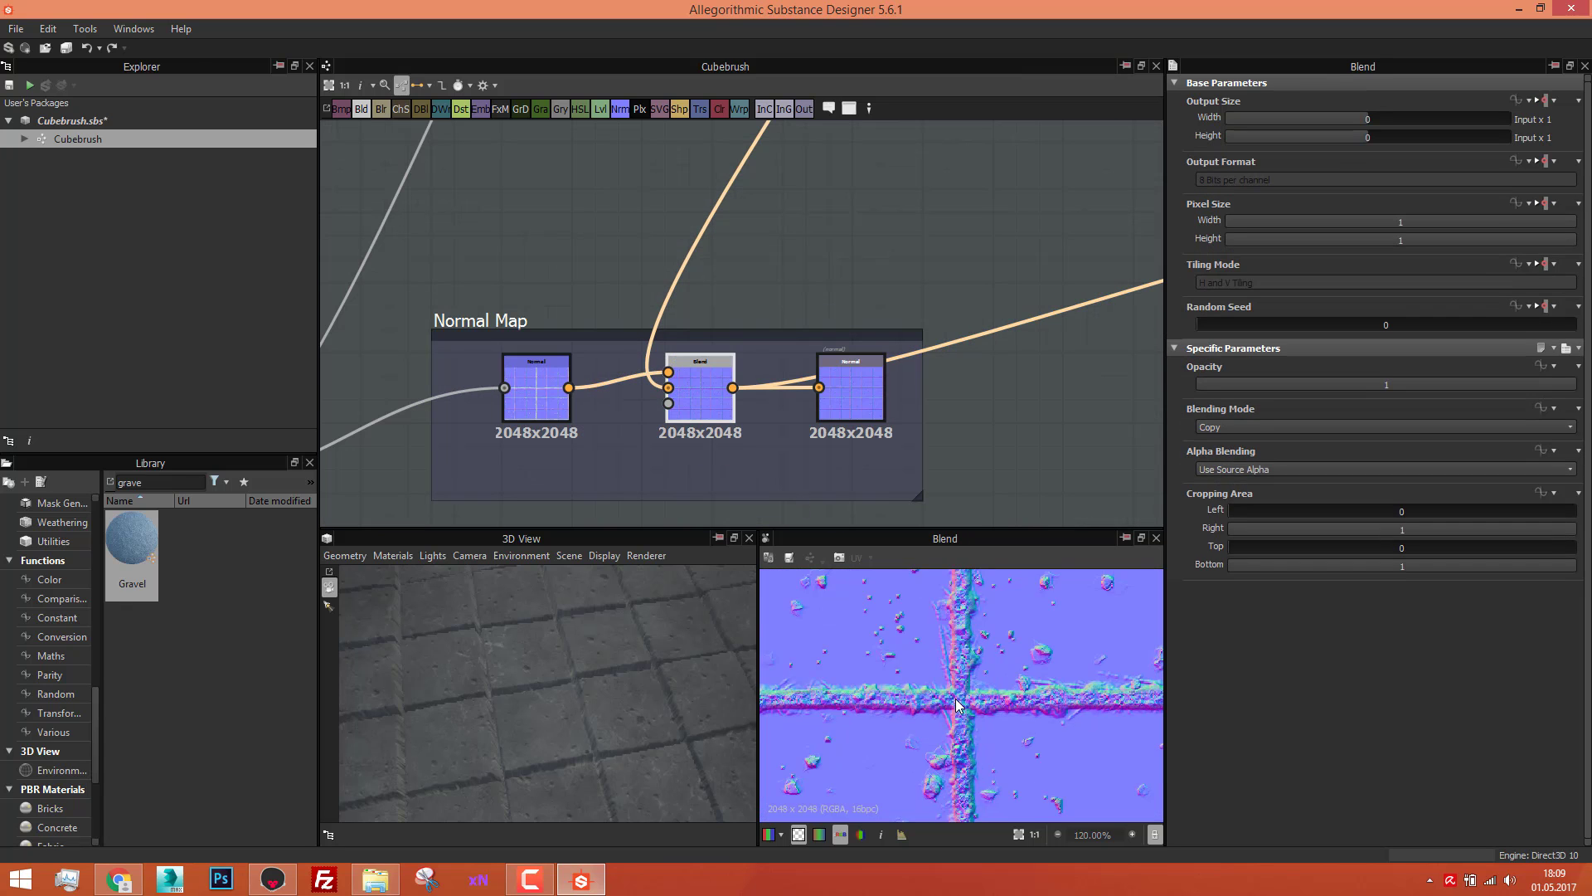
{"action": "scroll", "coordinate": [957, 705], "scroll_direction": "up", "scroll_amount": 4}
{"action": "double_click", "coordinate": [535, 389]}
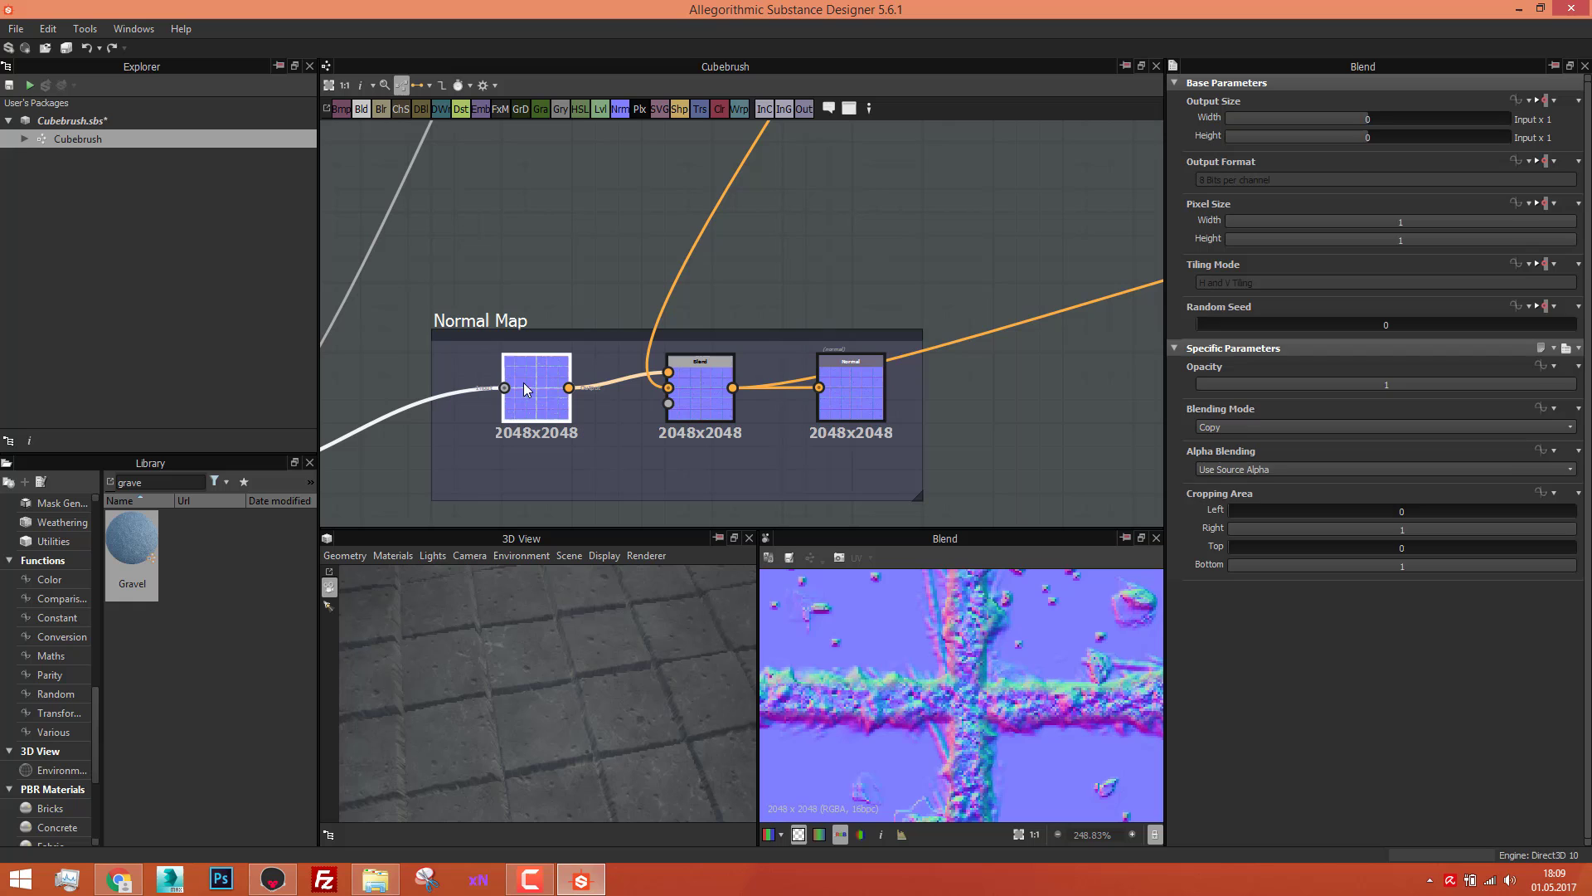
{"action": "double_click", "coordinate": [681, 398]}
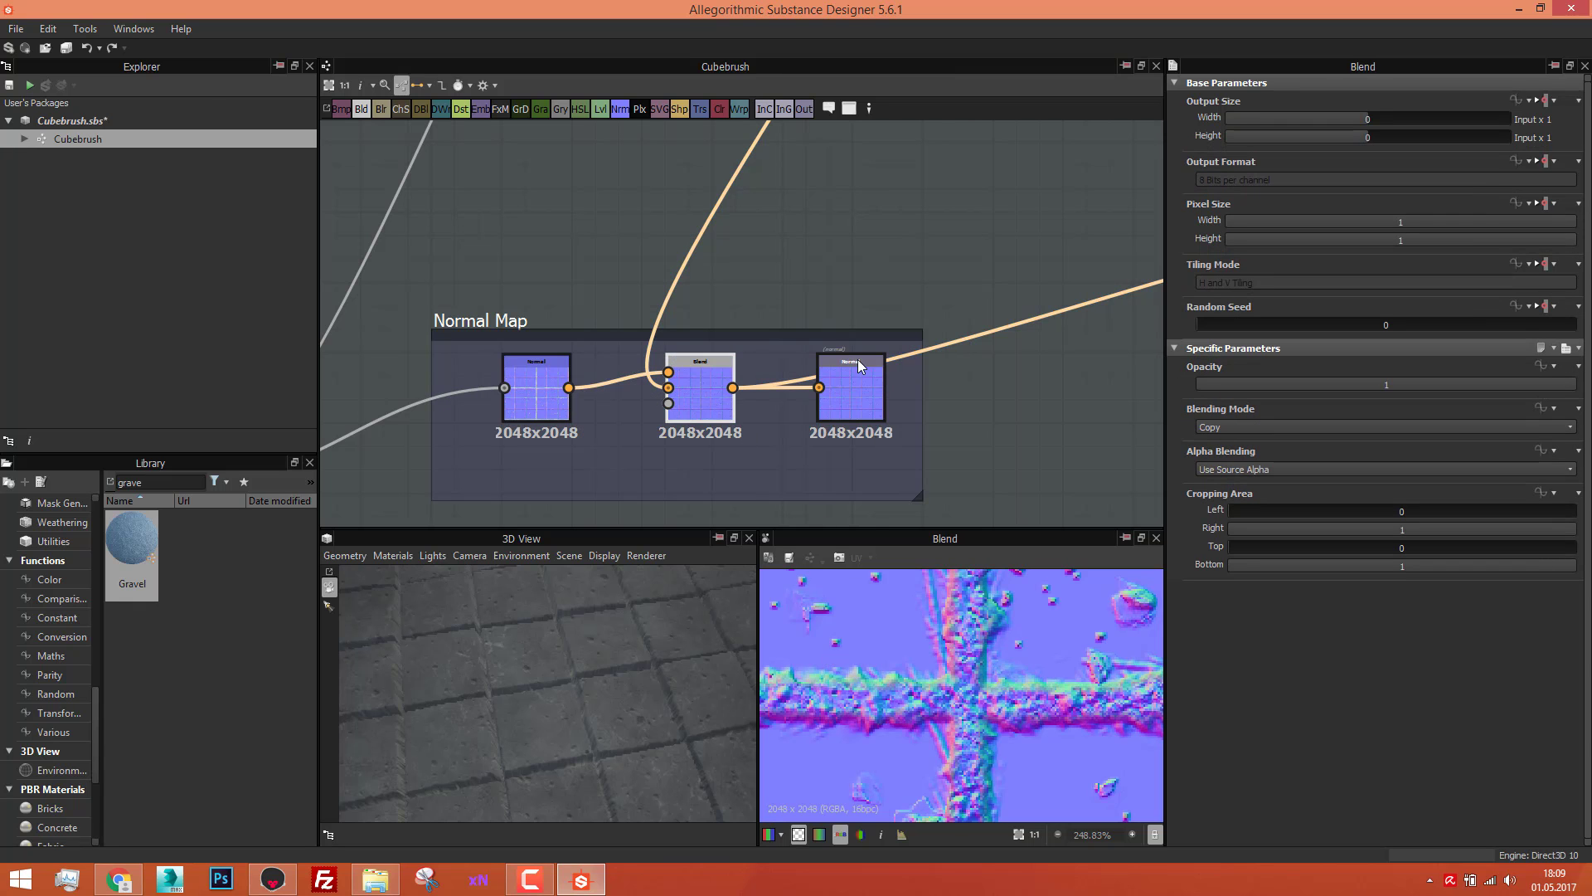
Step: Compare the Gravel node's base color with the output of the HSL node in the HSL / Saturation frame
{"action": "scroll", "coordinate": [857, 356], "scroll_direction": "down", "scroll_amount": 7}
{"action": "scroll", "coordinate": [946, 229], "scroll_direction": "up", "scroll_amount": 5}
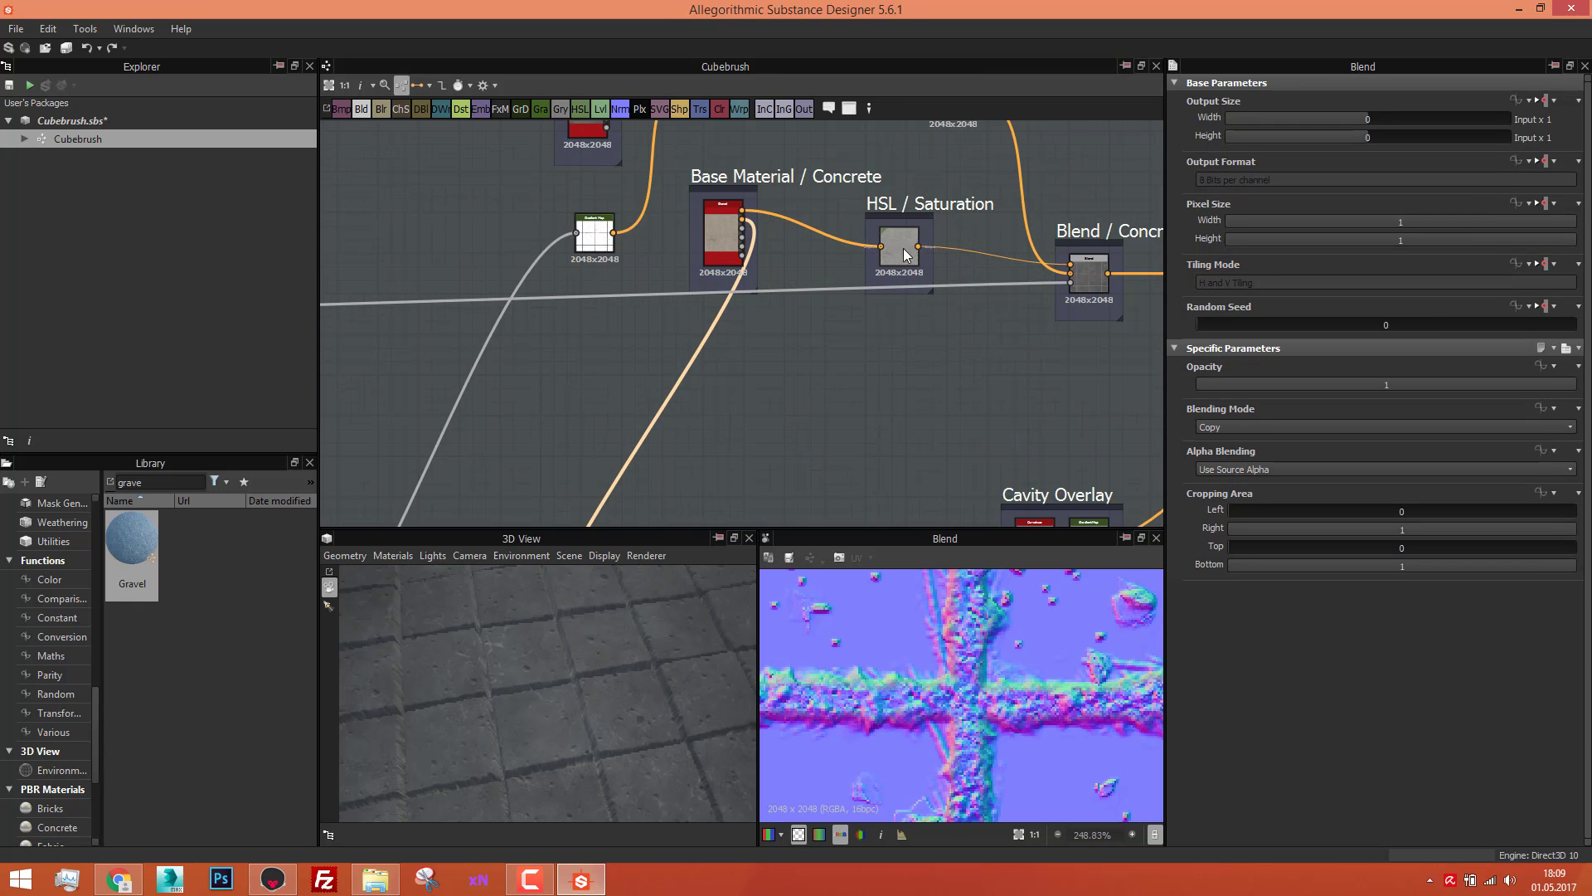
{"action": "scroll", "coordinate": [907, 255], "scroll_direction": "up", "scroll_amount": 2}
{"action": "double_click", "coordinate": [634, 239]}
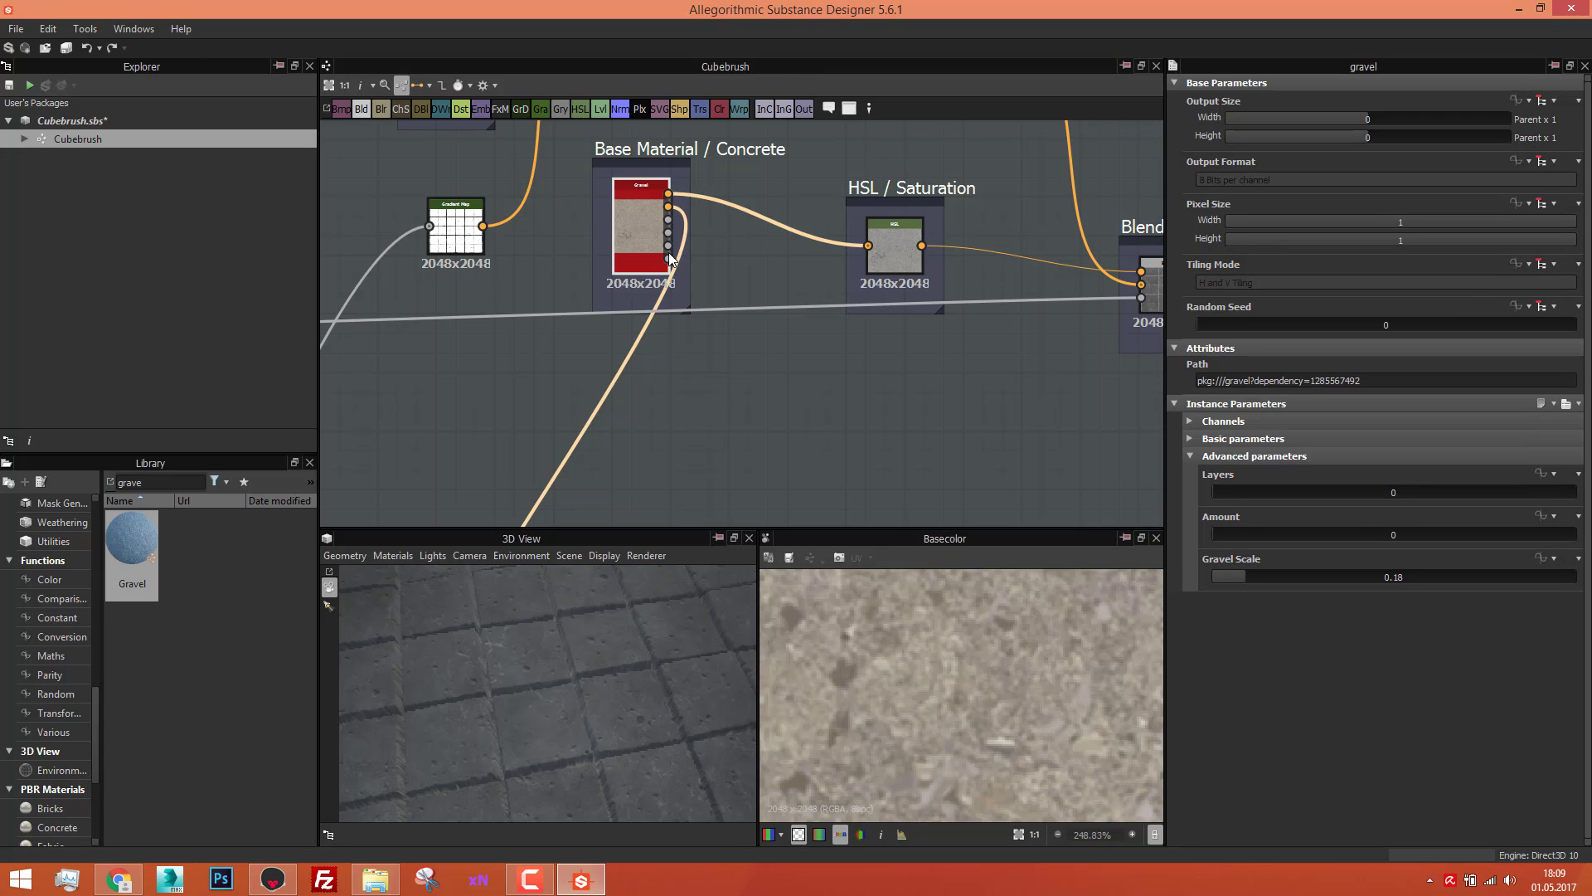
{"action": "middle_click_drag", "start_coordinate": [668, 252], "coordinate": [562, 360]}
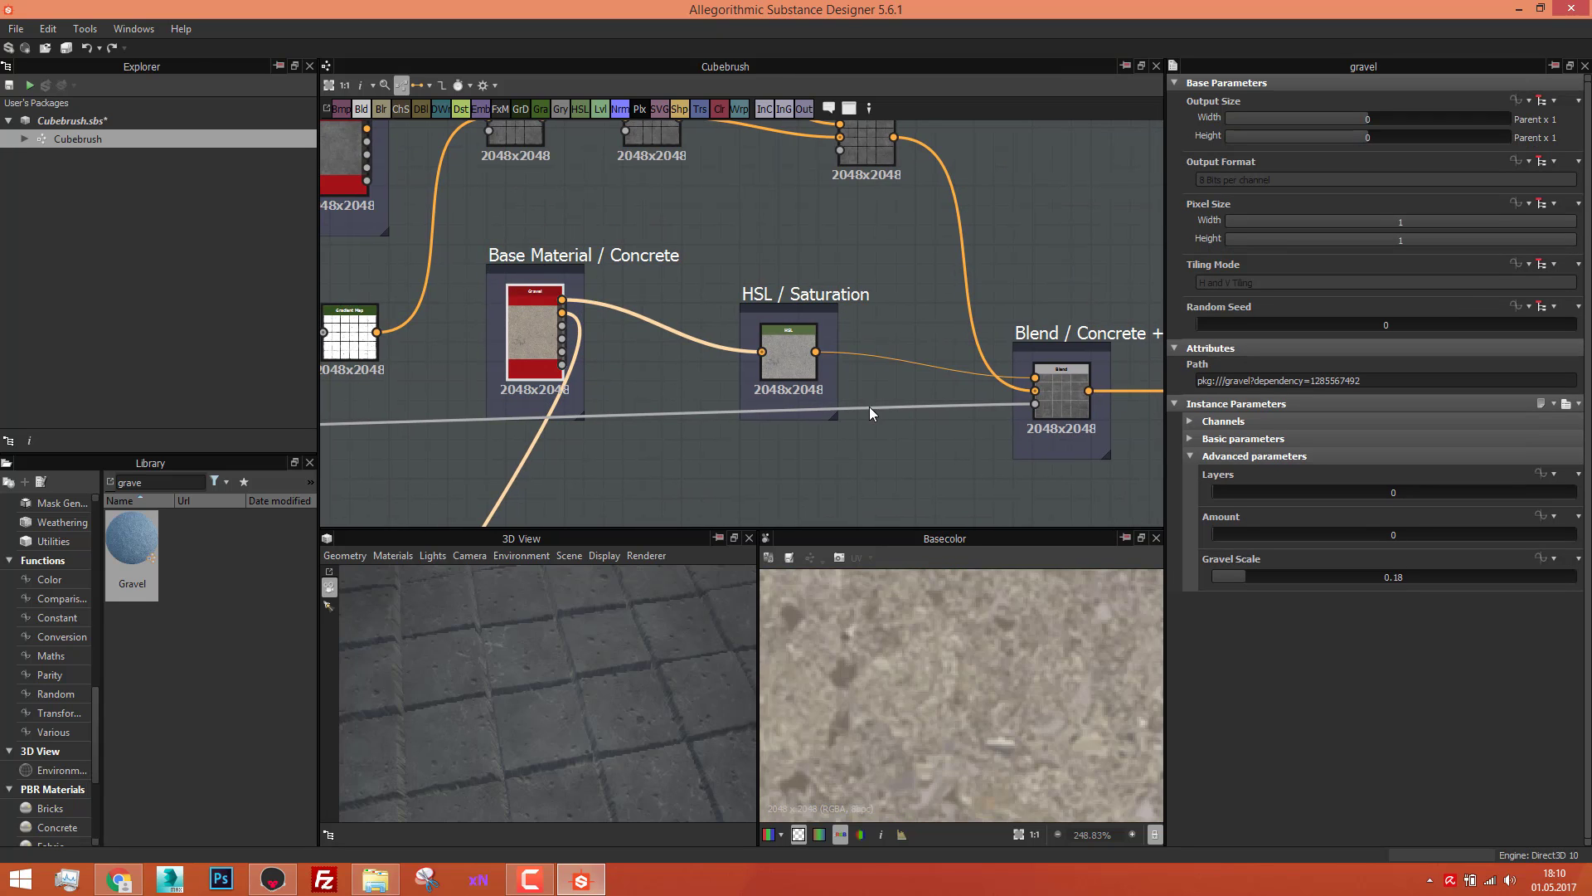
{"action": "double_click", "coordinate": [785, 347]}
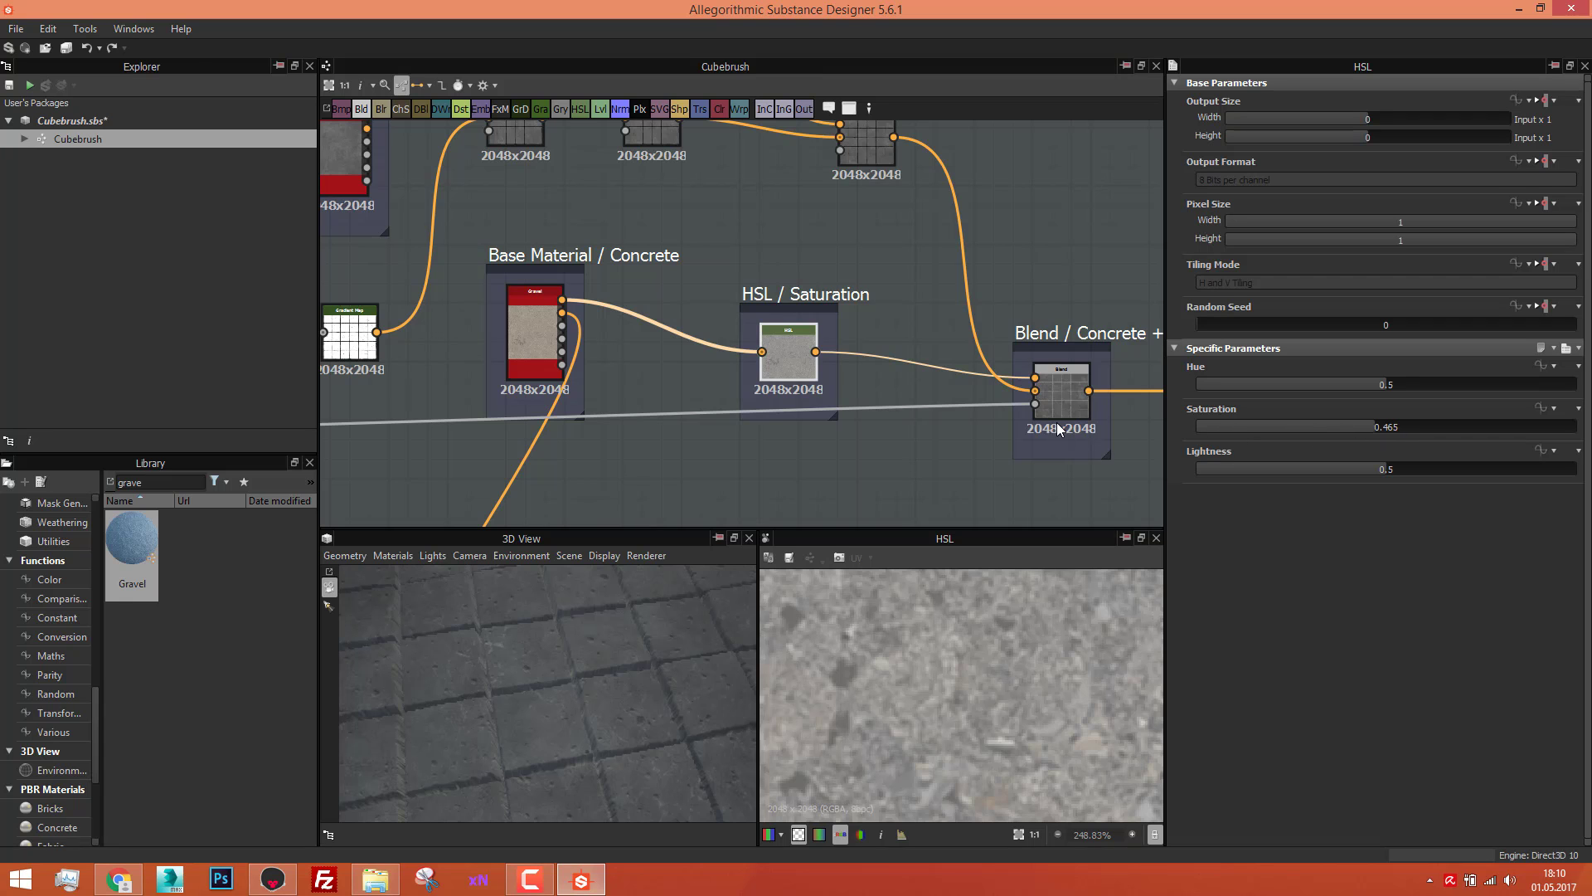
Step: Select the Blend / Concrete + Rock node and examine its concrete and rock inputs and blend settings
{"action": "scroll", "coordinate": [1059, 429], "scroll_direction": "down", "scroll_amount": 3}
{"action": "scroll", "coordinate": [981, 401], "scroll_direction": "up", "scroll_amount": 4}
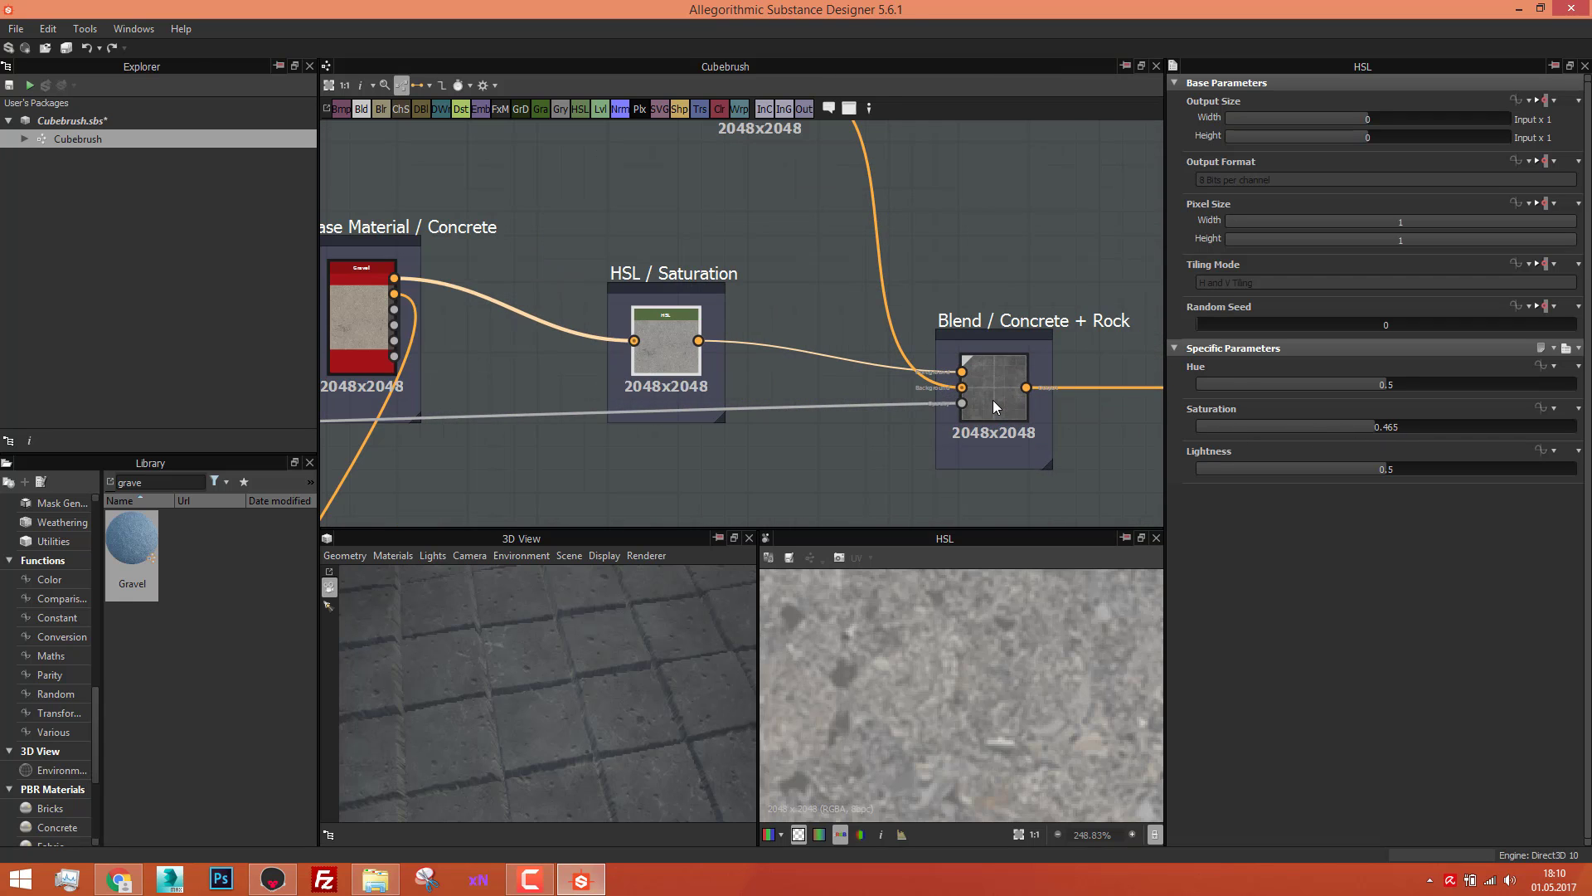
{"action": "left_click", "coordinate": [994, 406]}
{"action": "scroll", "coordinate": [992, 400], "scroll_direction": "down", "scroll_amount": 3}
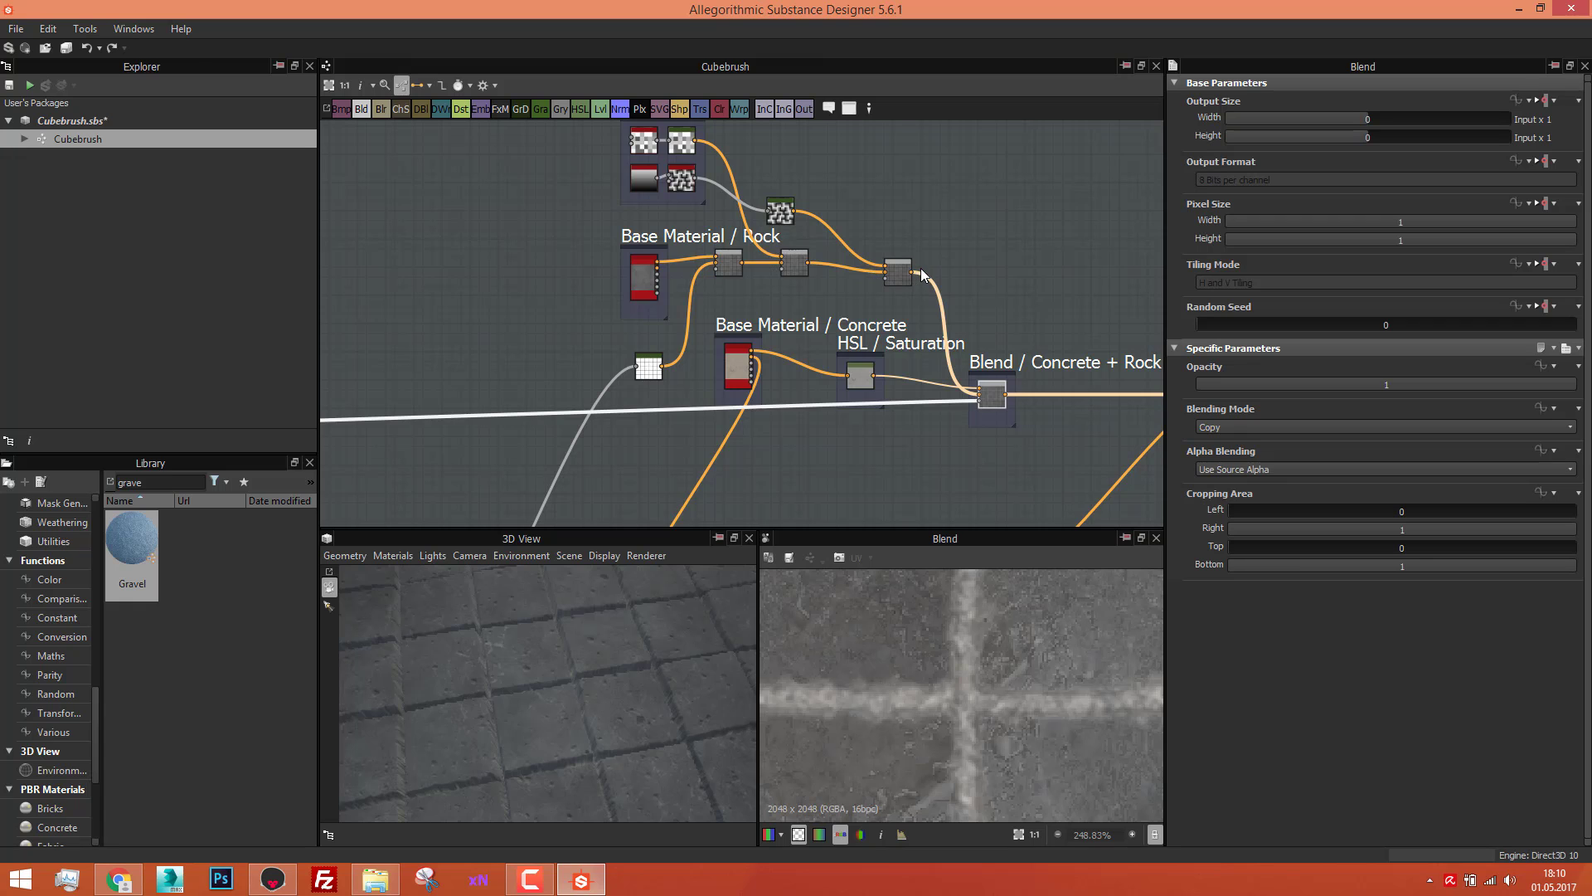
{"action": "scroll", "coordinate": [923, 274], "scroll_direction": "up", "scroll_amount": 4}
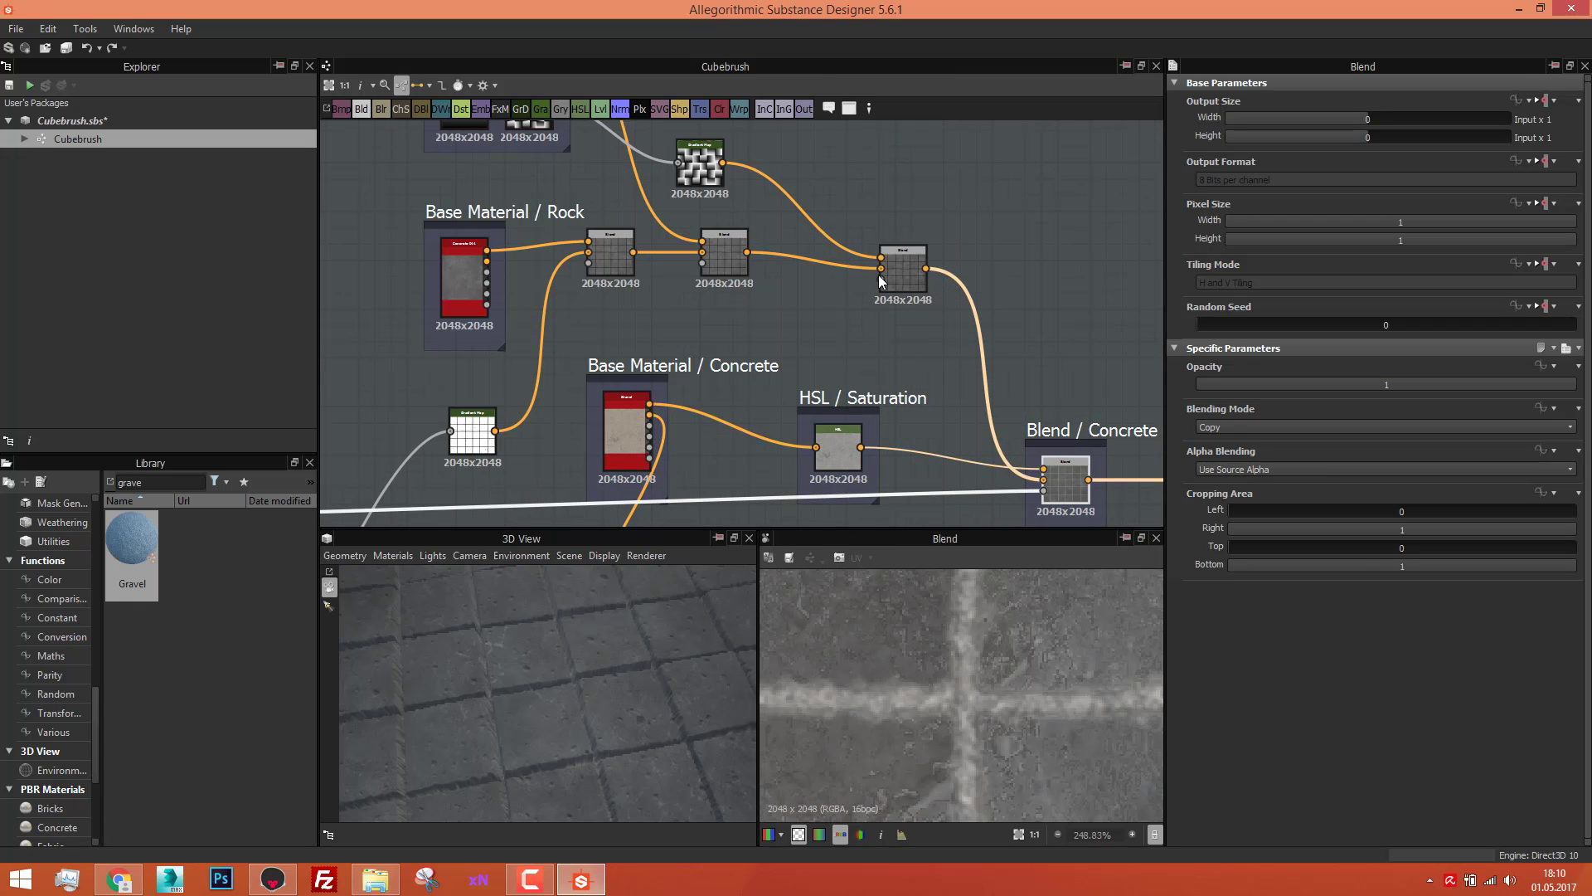
{"action": "scroll", "coordinate": [881, 282], "scroll_direction": "down", "scroll_amount": 1}
{"action": "scroll", "coordinate": [1041, 456], "scroll_direction": "up", "scroll_amount": 4}
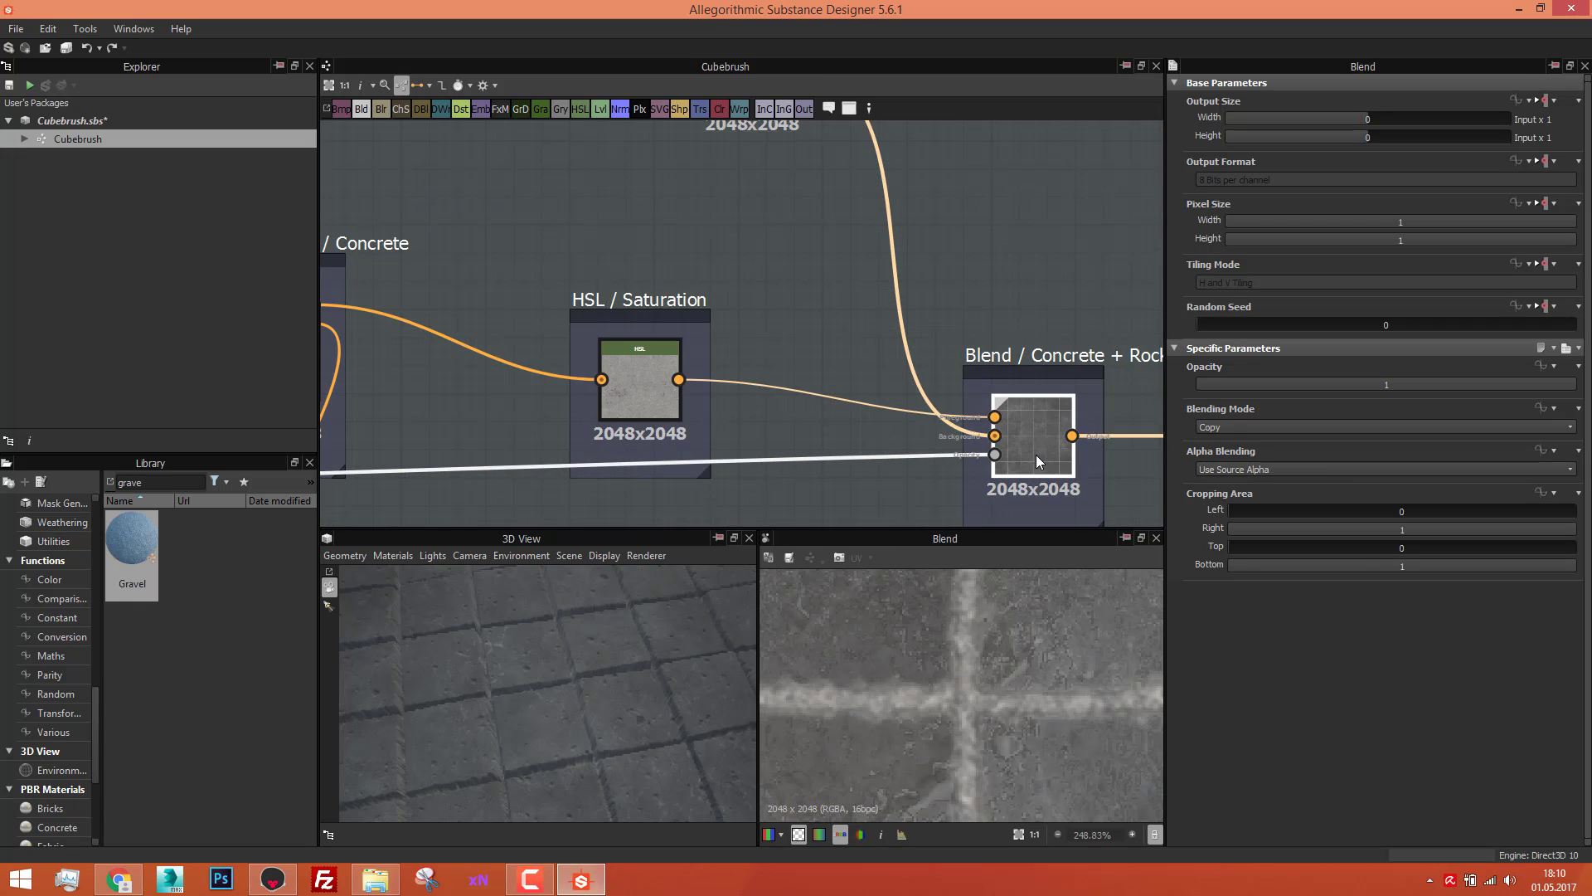
{"action": "scroll", "coordinate": [1037, 453], "scroll_direction": "up", "scroll_amount": 2}
Step: Trace the Concrete + Rock Blend's opacity input back through the Inverted Mask to the Warp node in the Mask frame
{"action": "scroll", "coordinate": [998, 449], "scroll_direction": "down", "scroll_amount": 6}
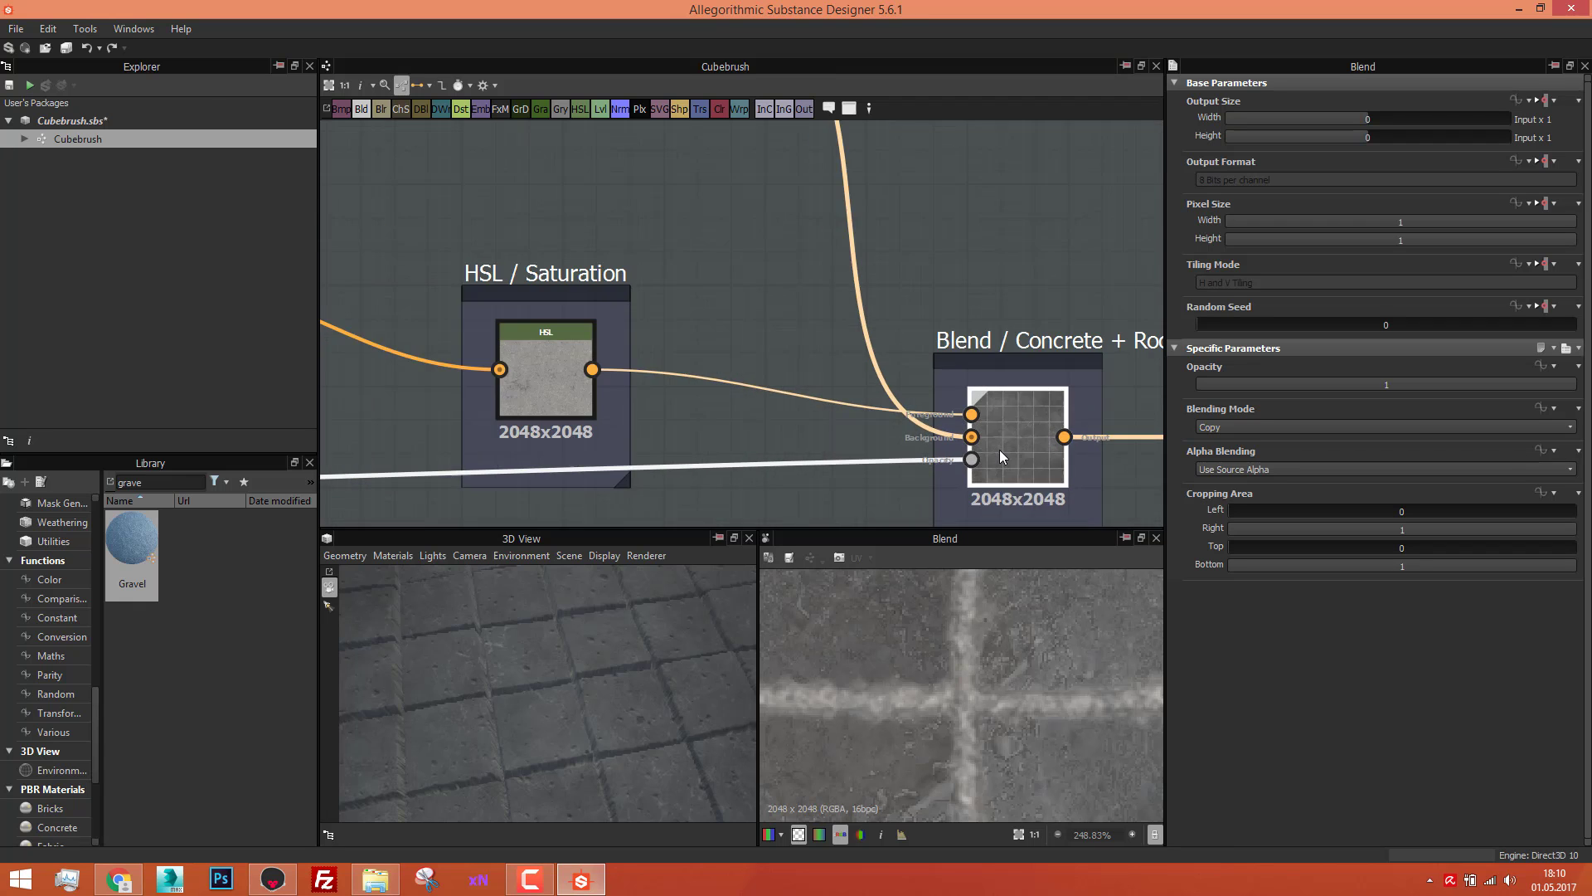
{"action": "scroll", "coordinate": [475, 465], "scroll_direction": "up", "scroll_amount": 4}
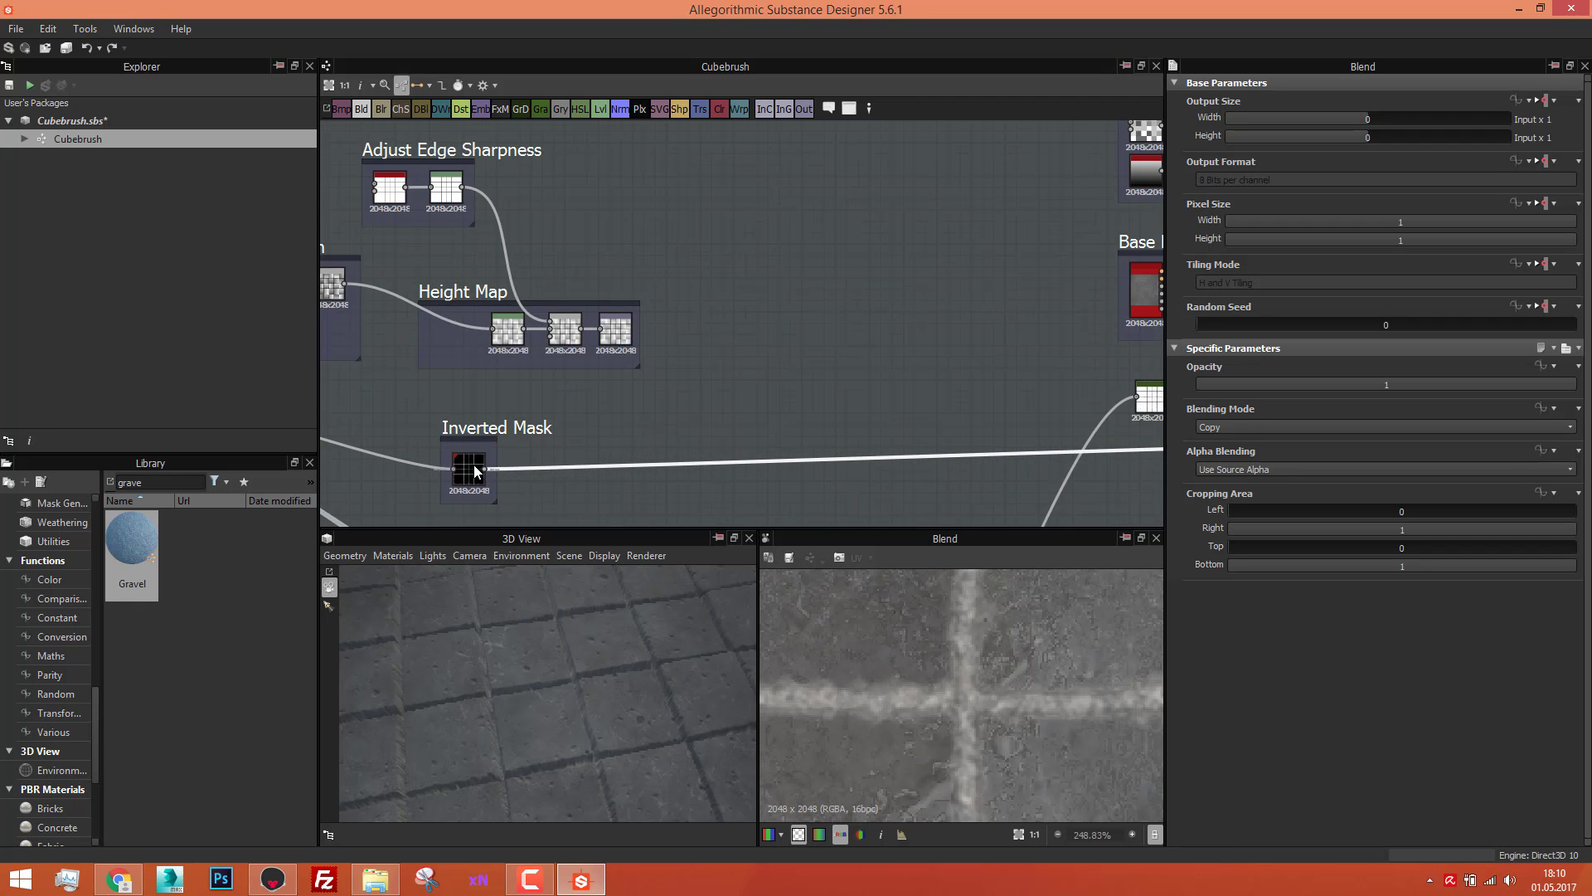
{"action": "scroll", "coordinate": [473, 465], "scroll_direction": "down", "scroll_amount": 3}
{"action": "middle_click_drag", "start_coordinate": [471, 466], "coordinate": [691, 406]}
{"action": "scroll", "coordinate": [712, 406], "scroll_direction": "down", "scroll_amount": 3}
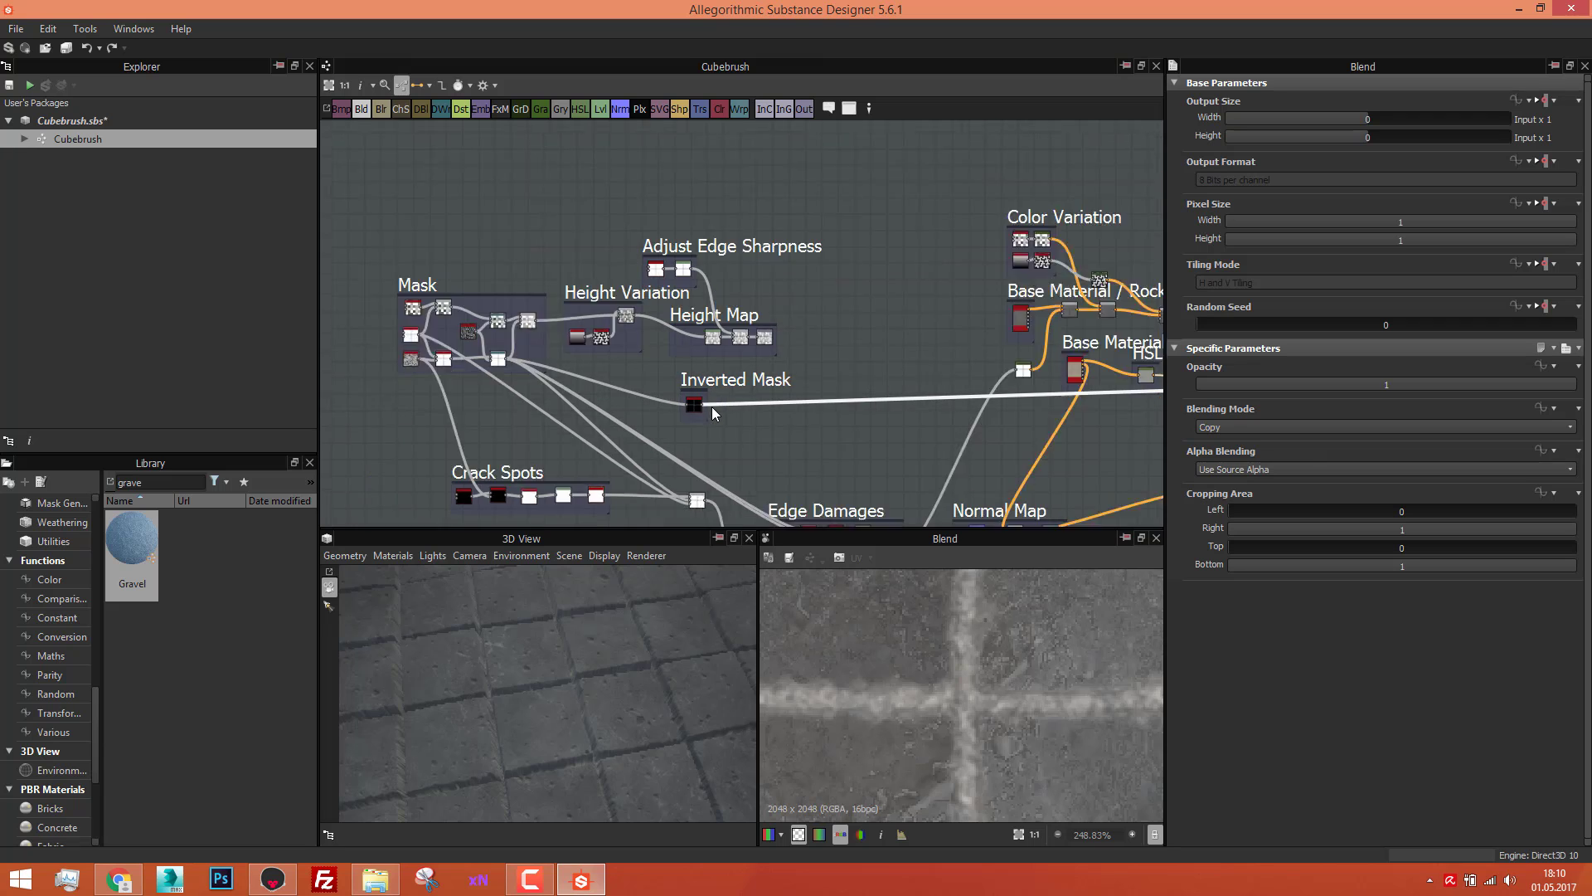
{"action": "scroll", "coordinate": [512, 362], "scroll_direction": "up", "scroll_amount": 6}
{"action": "left_click", "coordinate": [562, 373]}
{"action": "scroll", "coordinate": [563, 373], "scroll_direction": "down", "scroll_amount": 5}
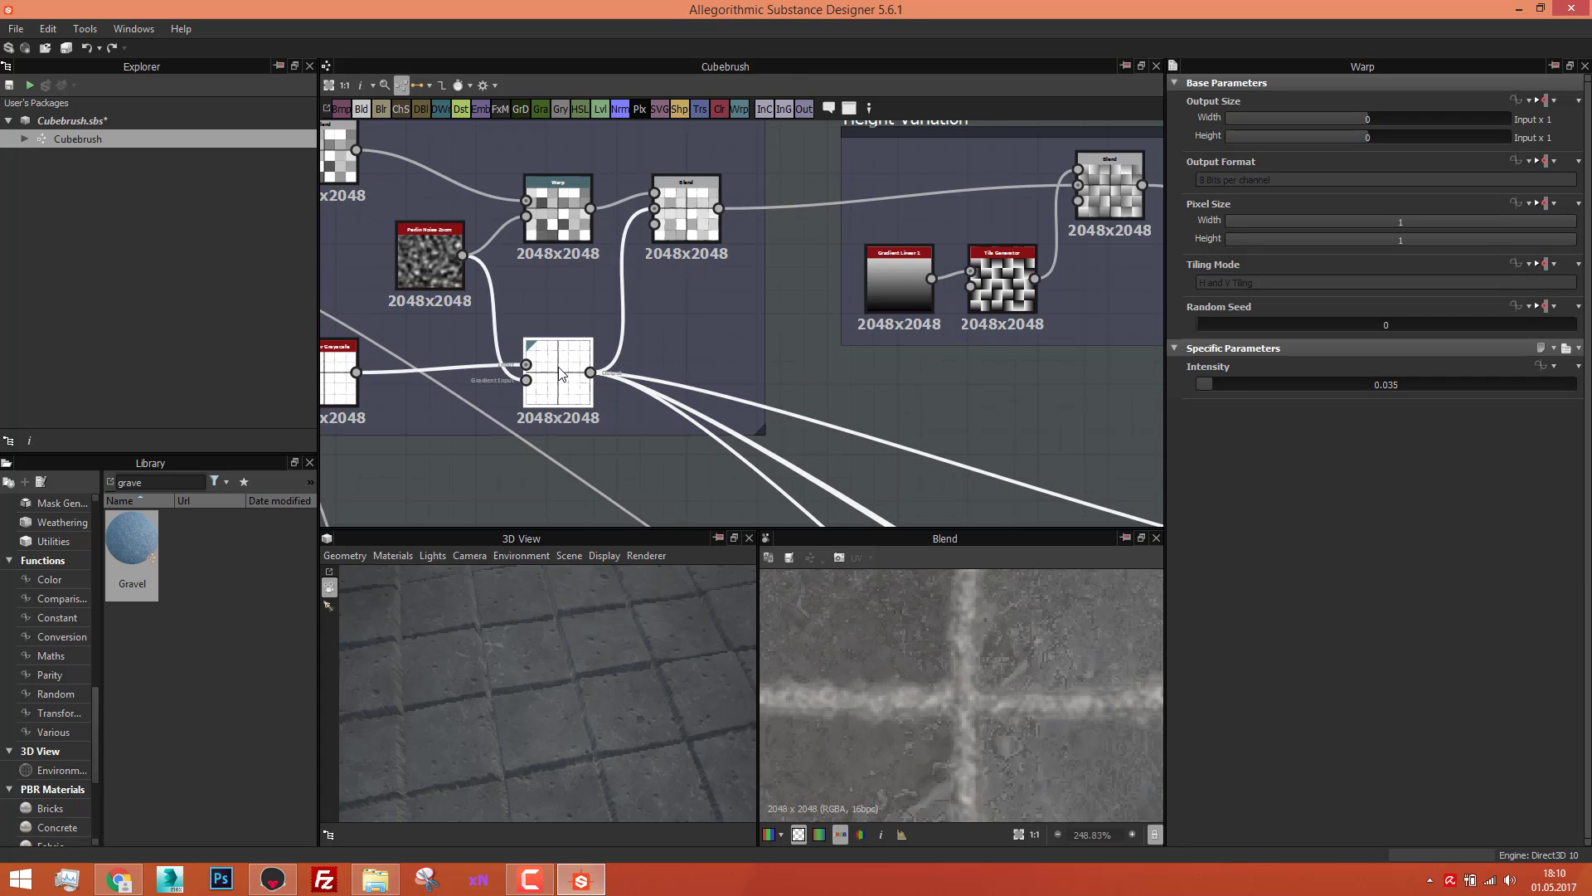
{"action": "scroll", "coordinate": [479, 315], "scroll_direction": "down", "scroll_amount": 2}
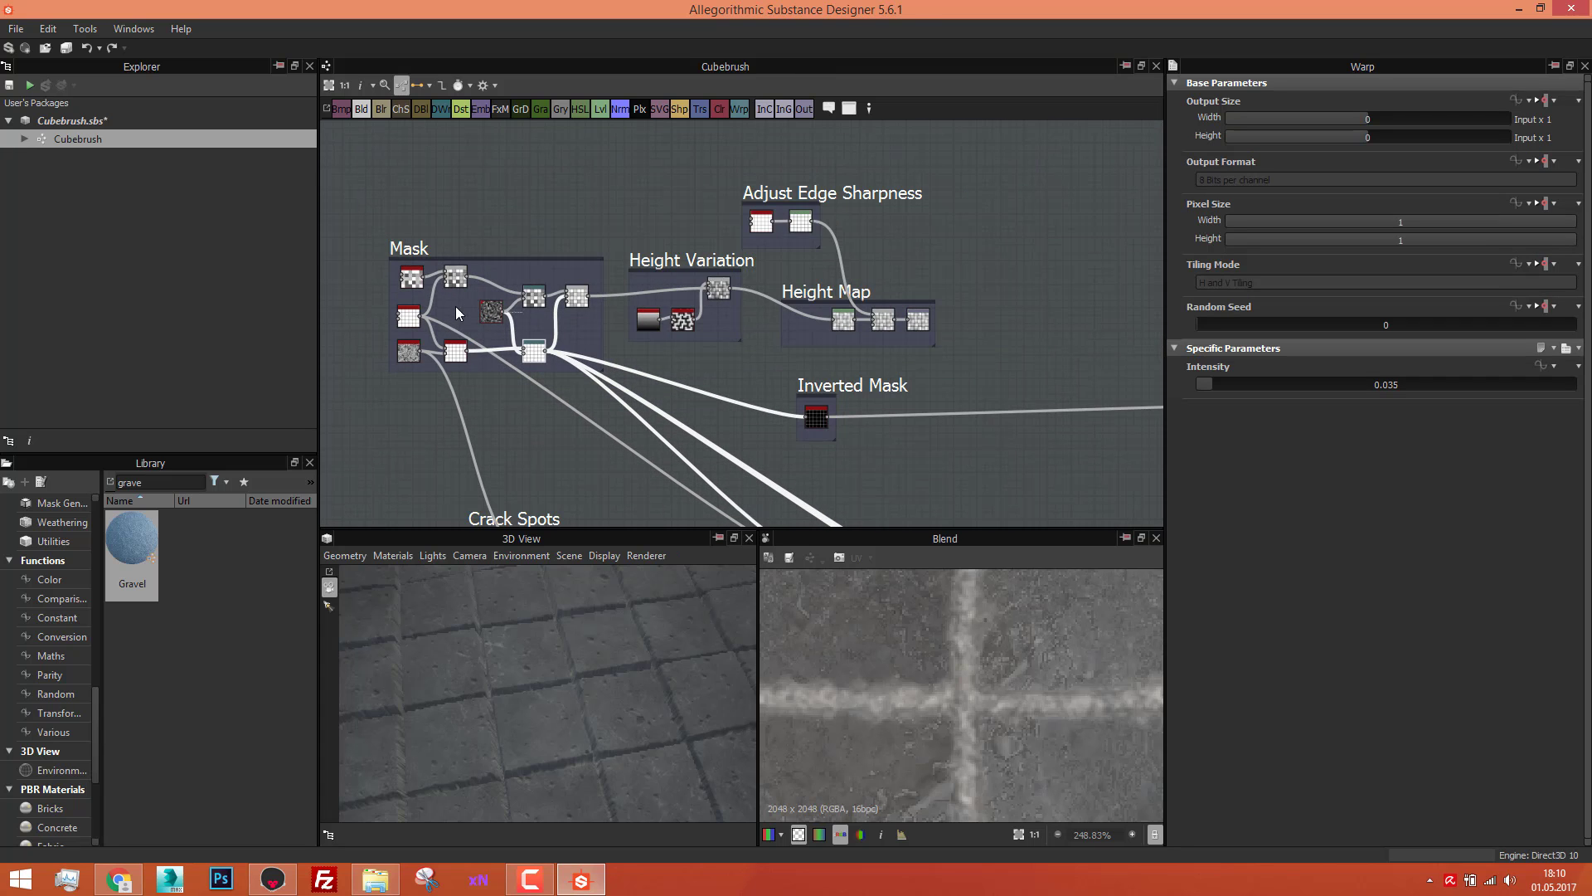
Step: Reselect the Blend / Concrete + Rock node and follow its output to the Base Color frame
{"action": "middle_click_drag", "start_coordinate": [871, 382], "coordinate": [399, 303]}
{"action": "middle_click_drag", "start_coordinate": [817, 351], "coordinate": [723, 352]}
{"action": "scroll", "coordinate": [1007, 308], "scroll_direction": "up", "scroll_amount": 6}
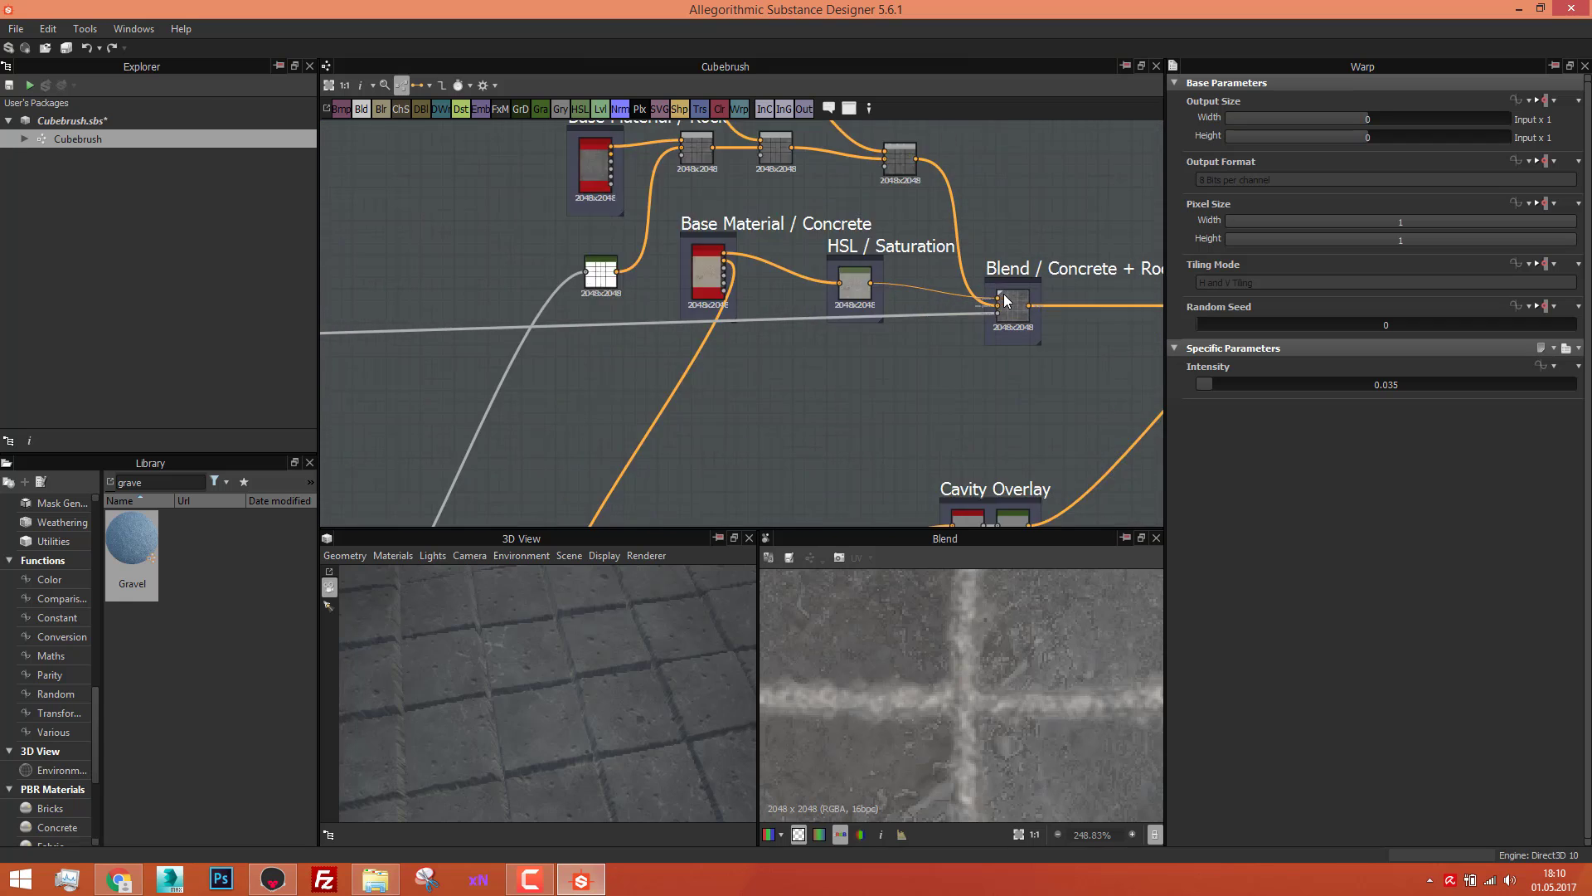
{"action": "left_click", "coordinate": [1009, 309]}
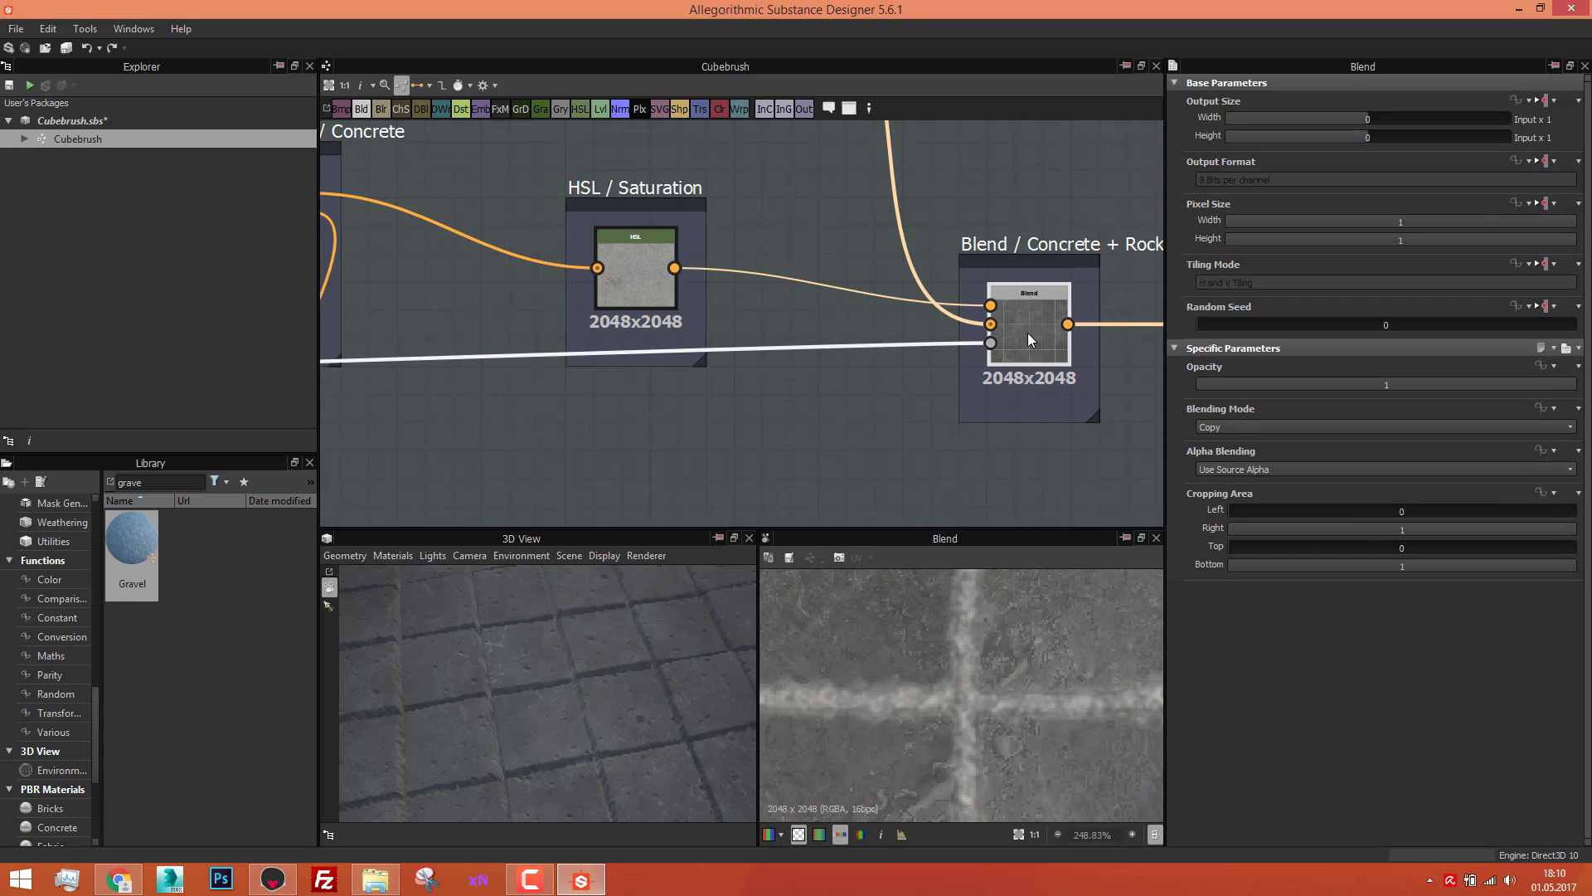
{"action": "scroll", "coordinate": [1029, 339], "scroll_direction": "down", "scroll_amount": 5}
{"action": "middle_click_drag", "start_coordinate": [1058, 352], "coordinate": [748, 319]}
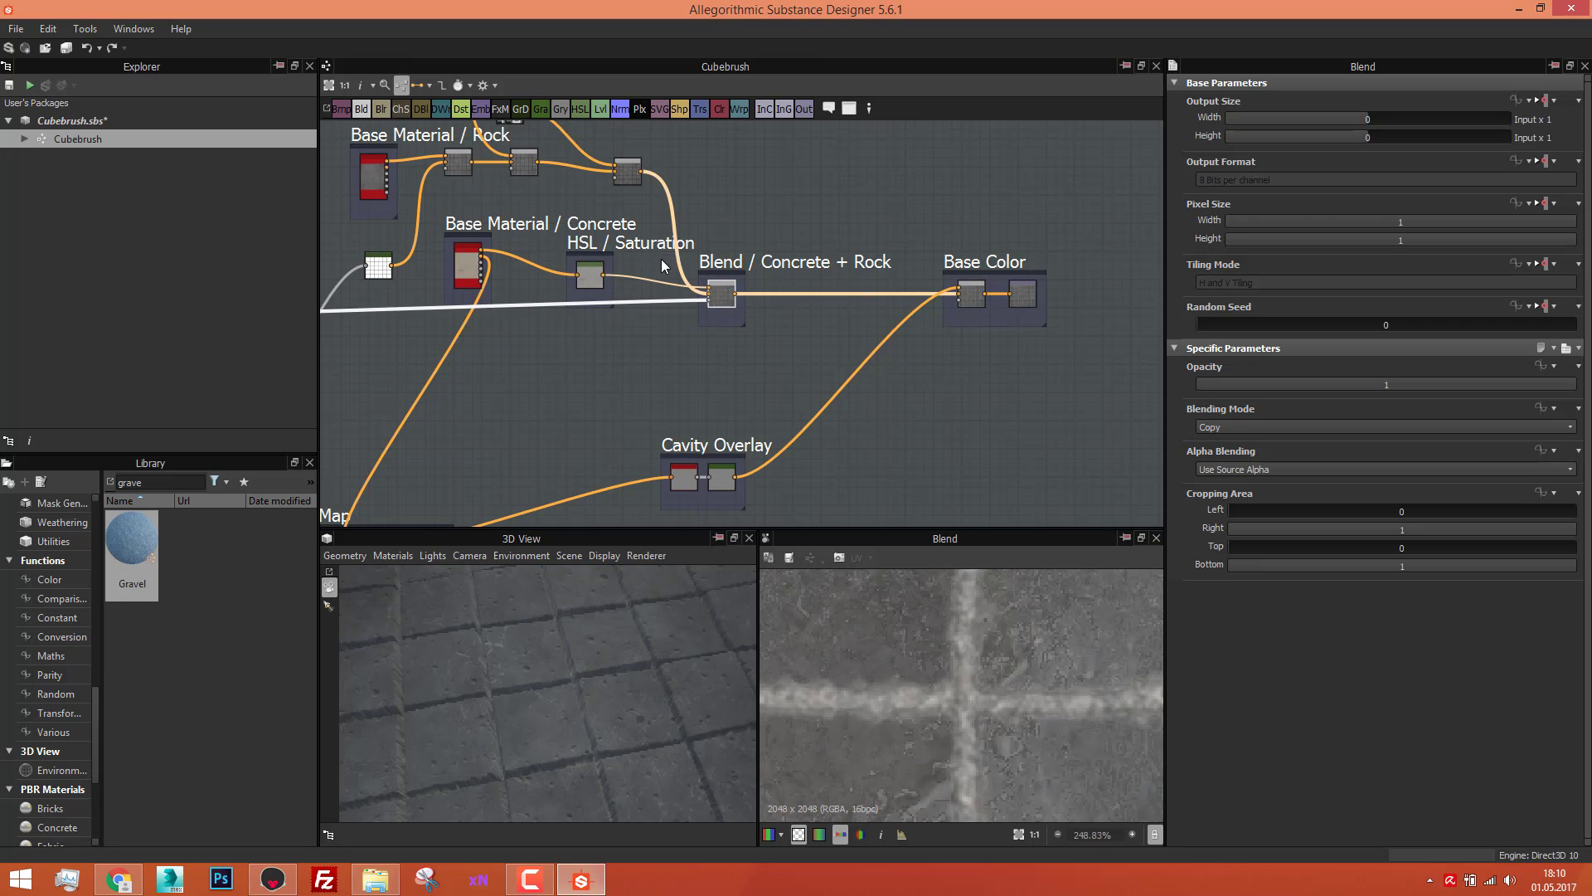
Step: Inspect the concrete joints between the stones in the 2D preview and relate them to the Concrete + Rock Blend's inputs
{"action": "scroll", "coordinate": [719, 290], "scroll_direction": "up", "scroll_amount": 4}
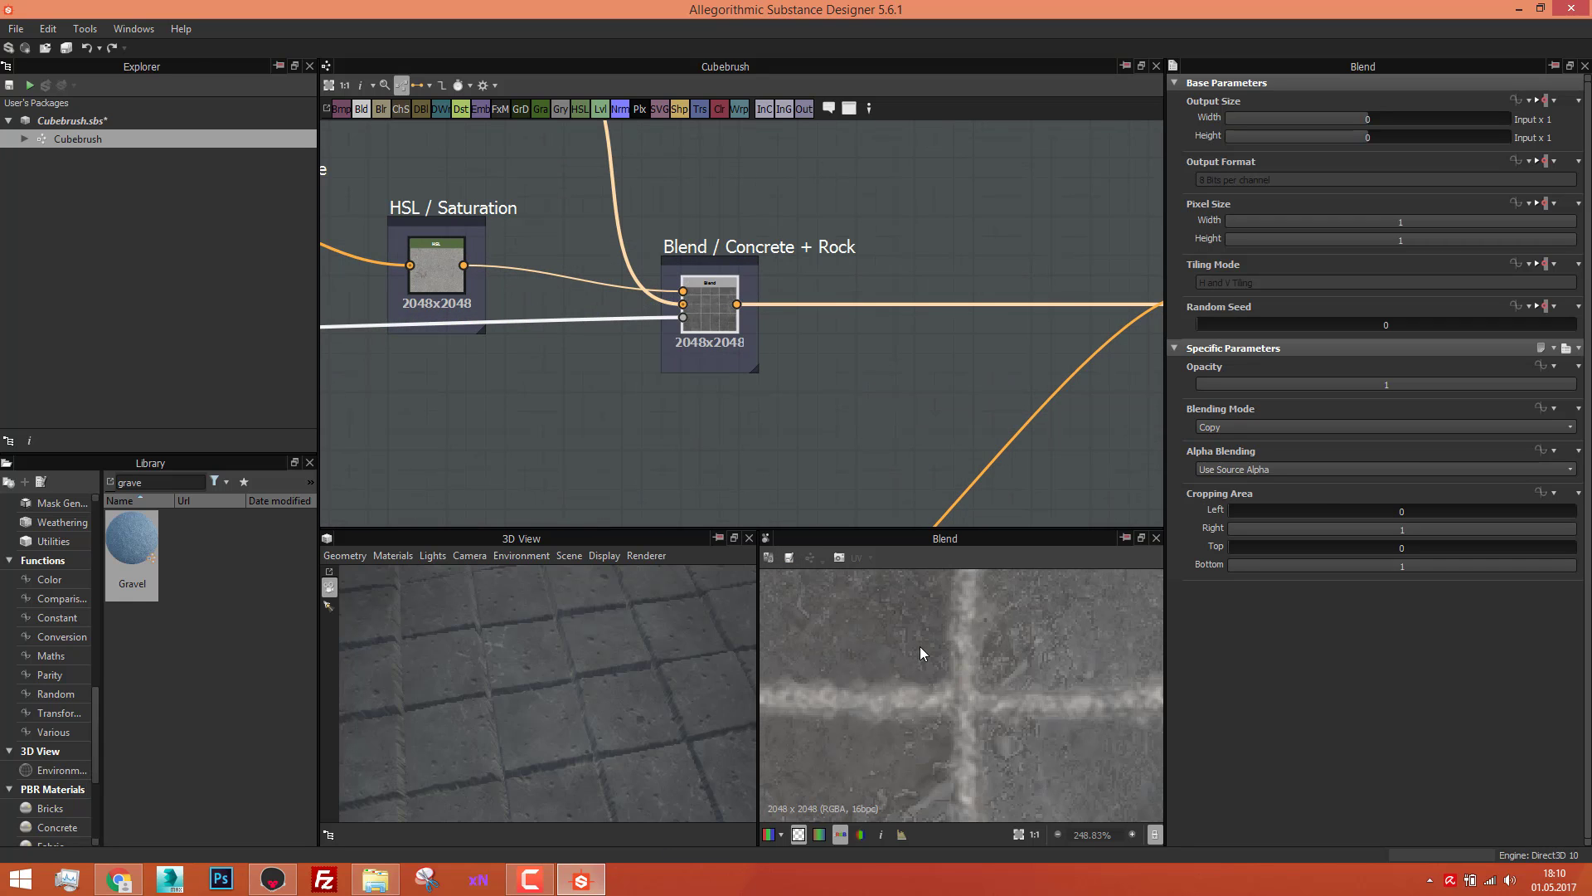
{"action": "scroll", "coordinate": [918, 645], "scroll_direction": "down", "scroll_amount": 3}
{"action": "scroll", "coordinate": [953, 631], "scroll_direction": "up", "scroll_amount": 1}
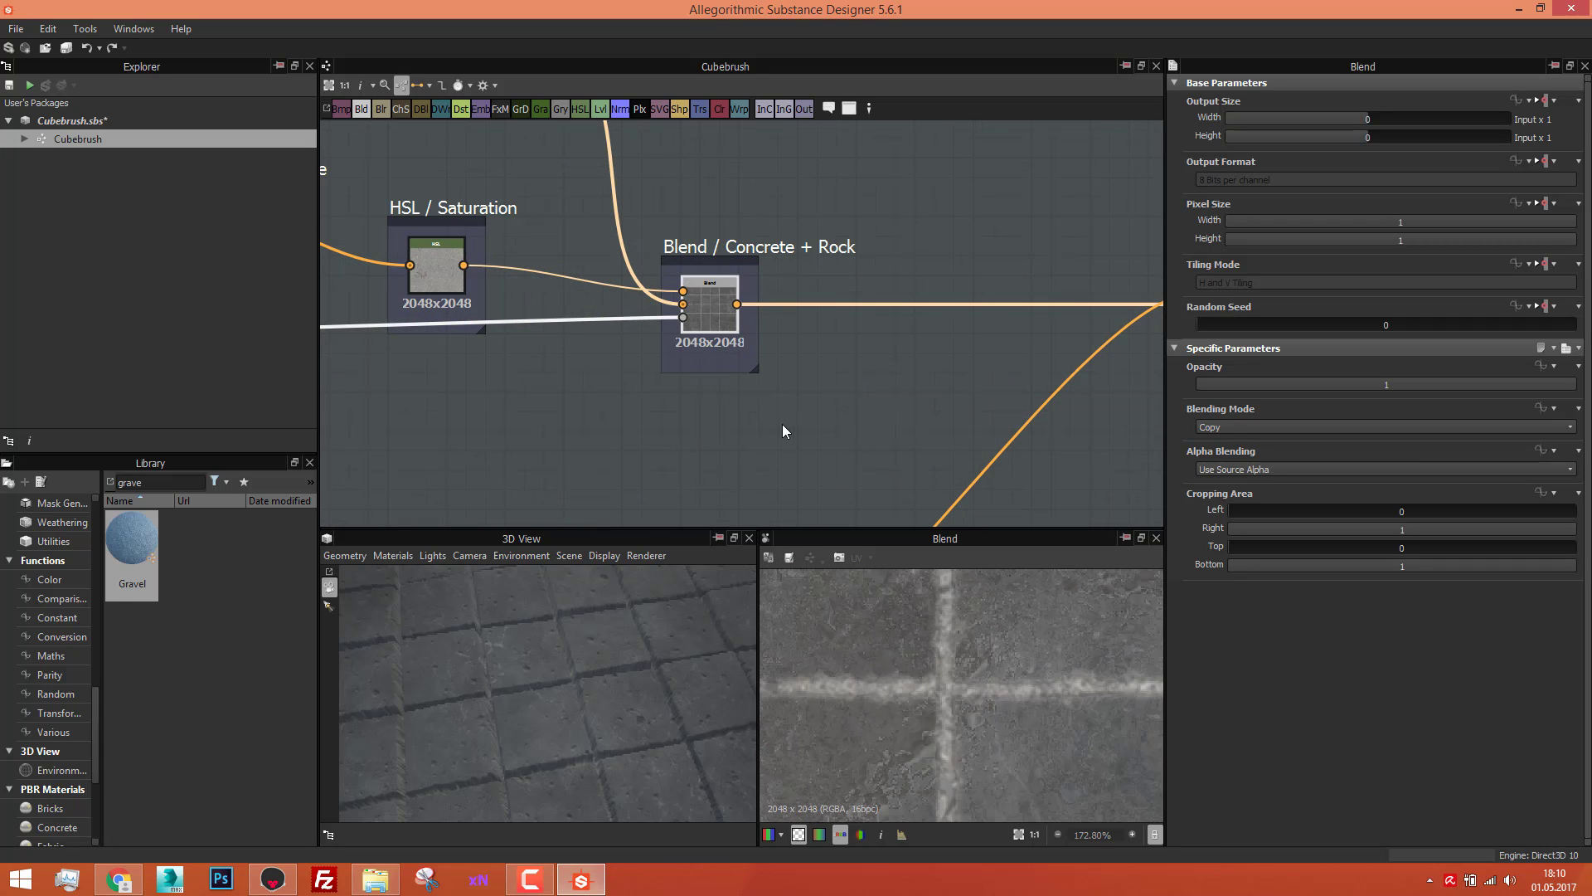
{"action": "middle_click_drag", "start_coordinate": [640, 281], "coordinate": [822, 437]}
{"action": "scroll", "coordinate": [823, 436], "scroll_direction": "down", "scroll_amount": 1}
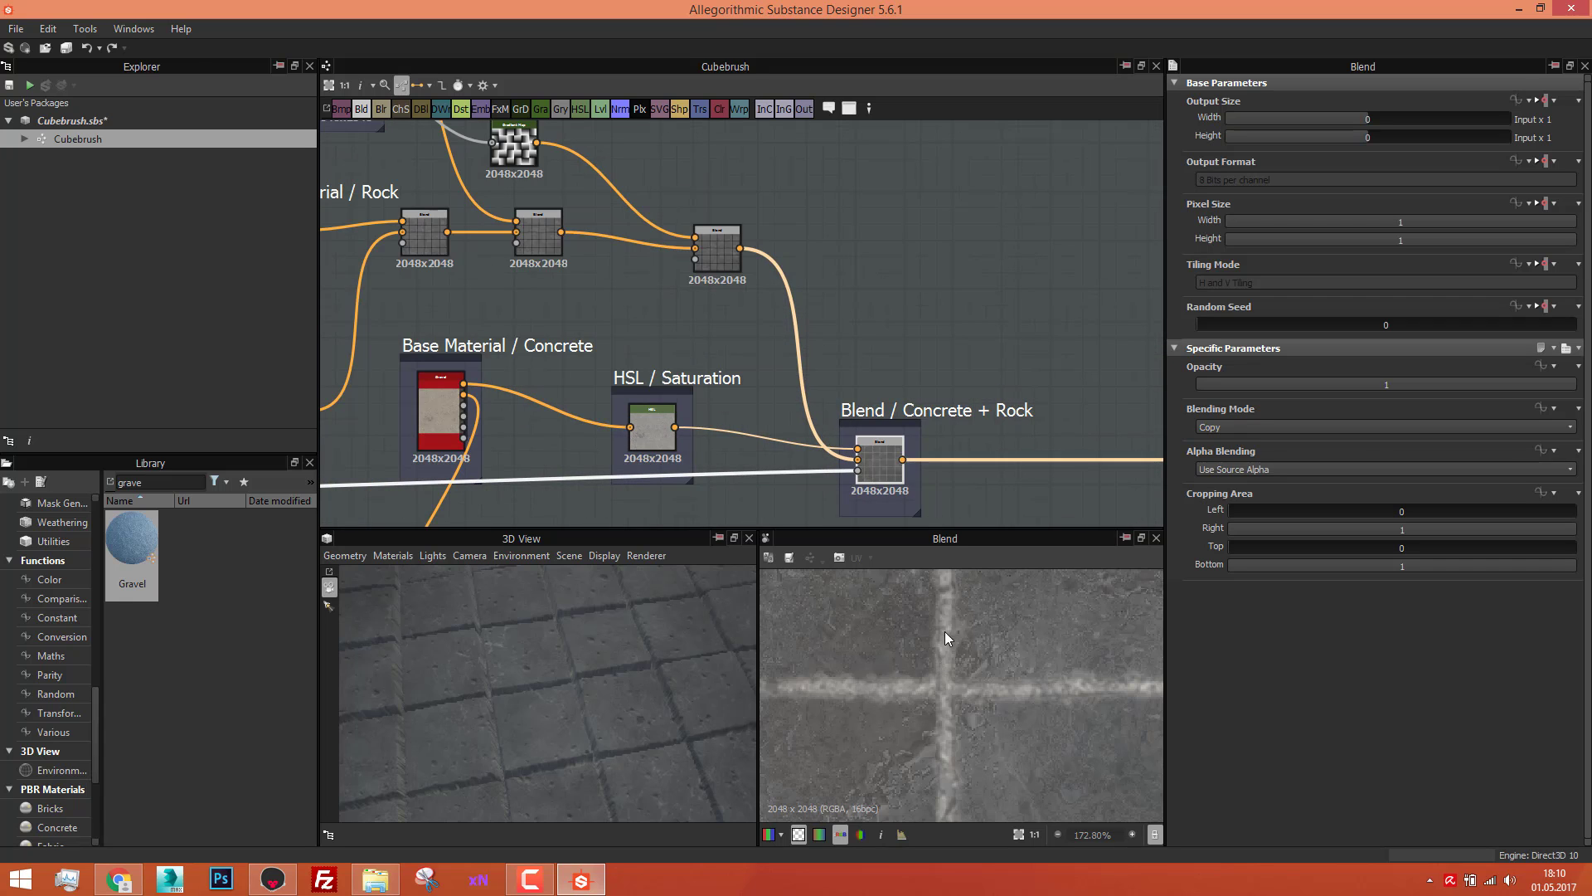
{"action": "scroll", "coordinate": [883, 468], "scroll_direction": "up", "scroll_amount": 1}
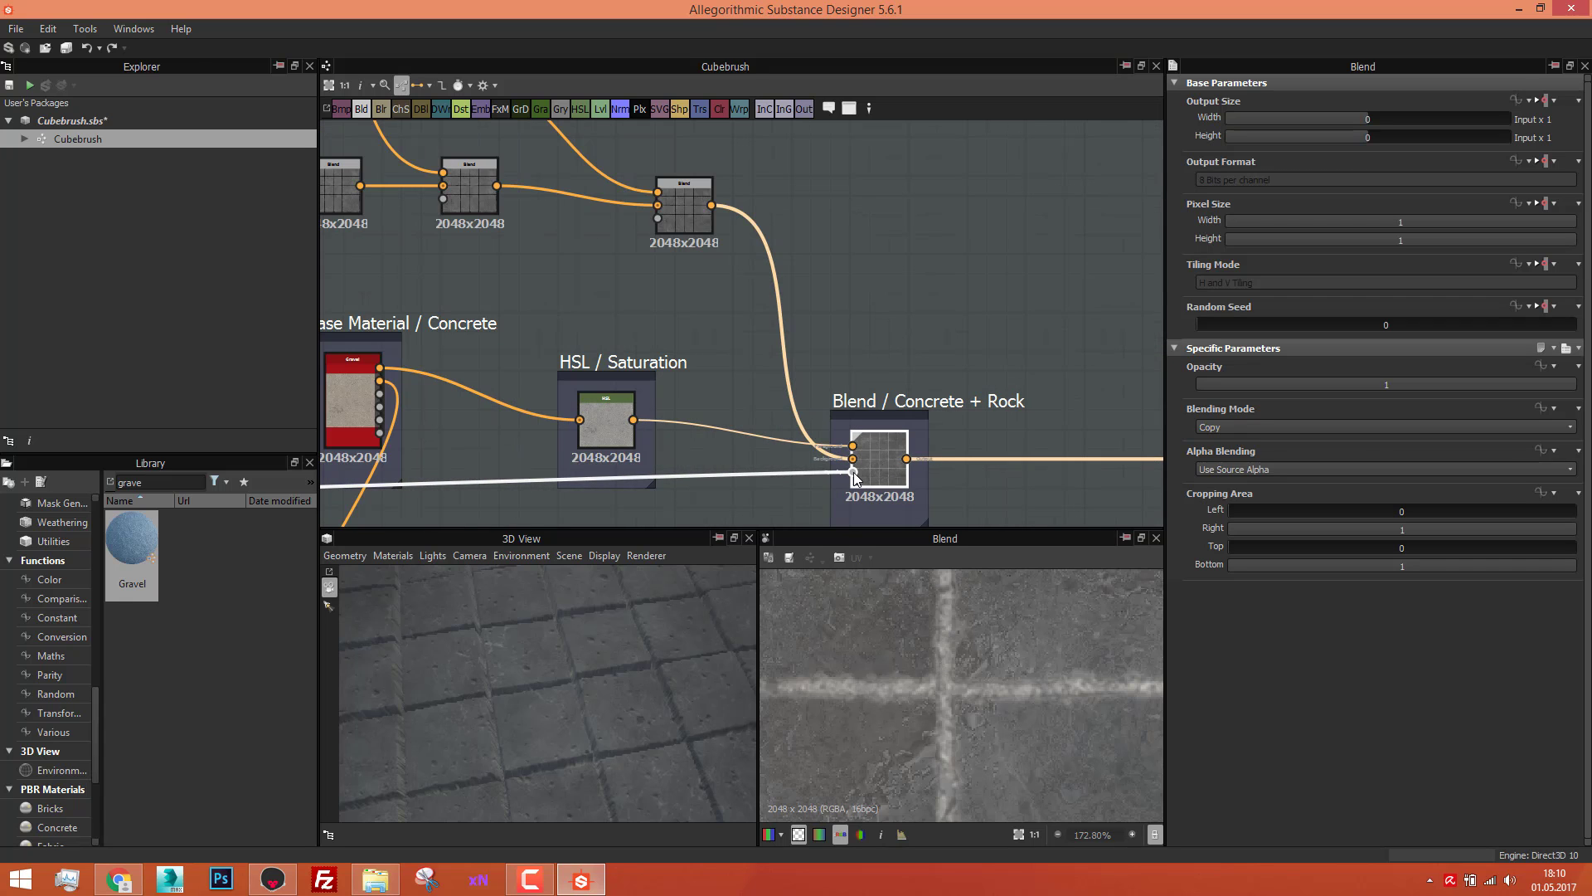
Step: Disconnect the Inverted Mask from the Opacity input of the Blend / Concrete + Rock node and preview the inverted mask
{"action": "scroll", "coordinate": [852, 471], "scroll_direction": "up", "scroll_amount": 2}
{"action": "double_click", "coordinate": [852, 472]}
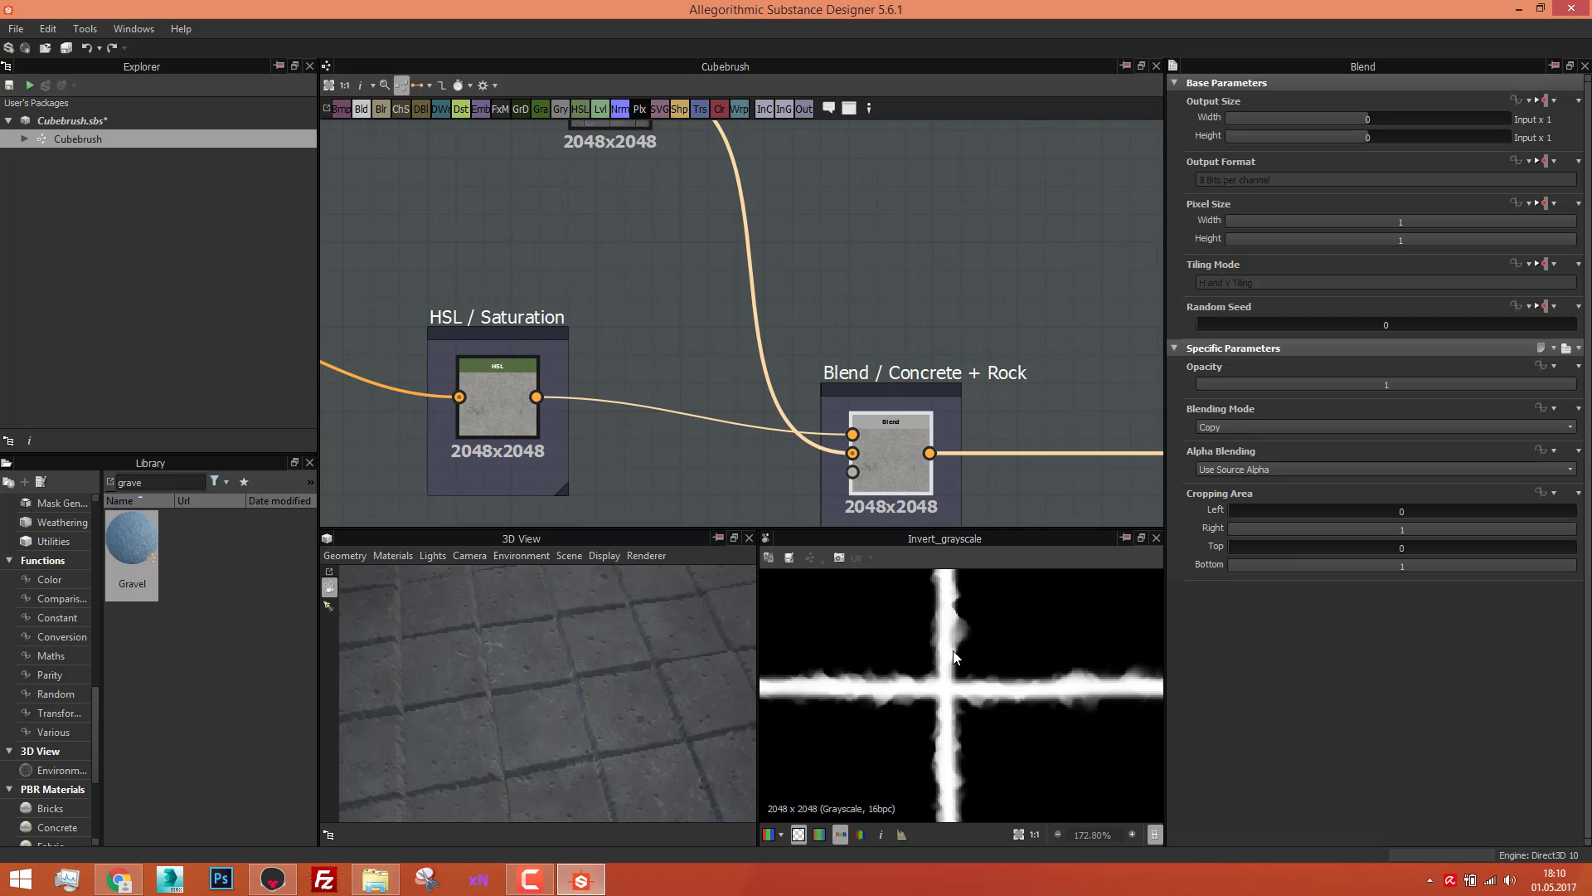
{"action": "middle_click_drag", "start_coordinate": [813, 300], "coordinate": [843, 312]}
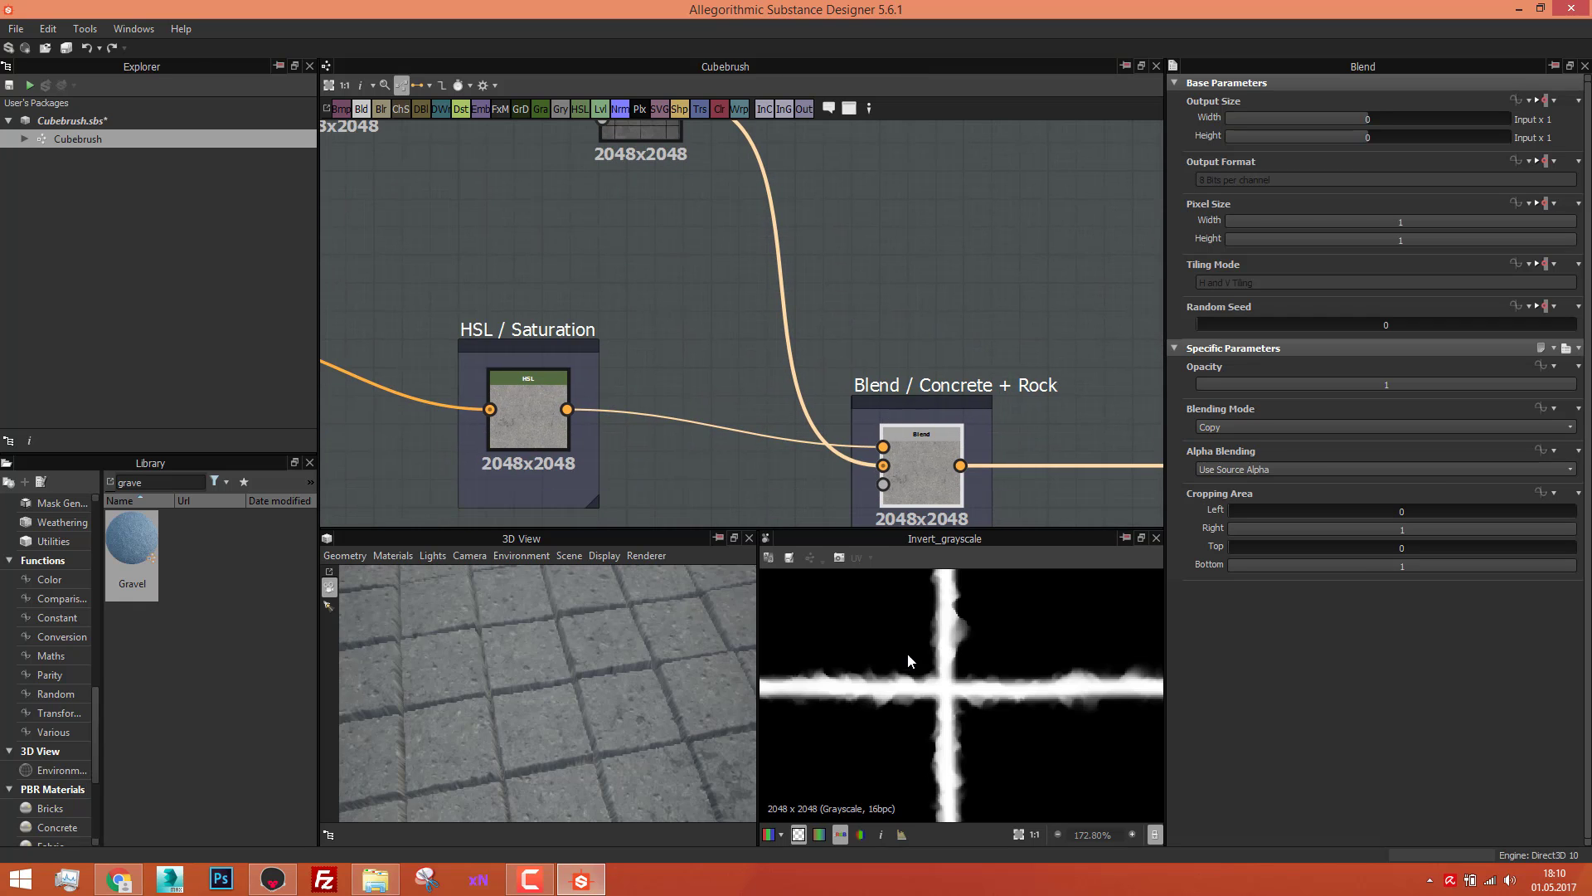
Step: Restore the Inverted Mask connection to the Opacity input of the Blend / Concrete + Rock node and examine the mask lines in the 2D preview
{"action": "scroll", "coordinate": [922, 644], "scroll_direction": "down", "scroll_amount": 2}
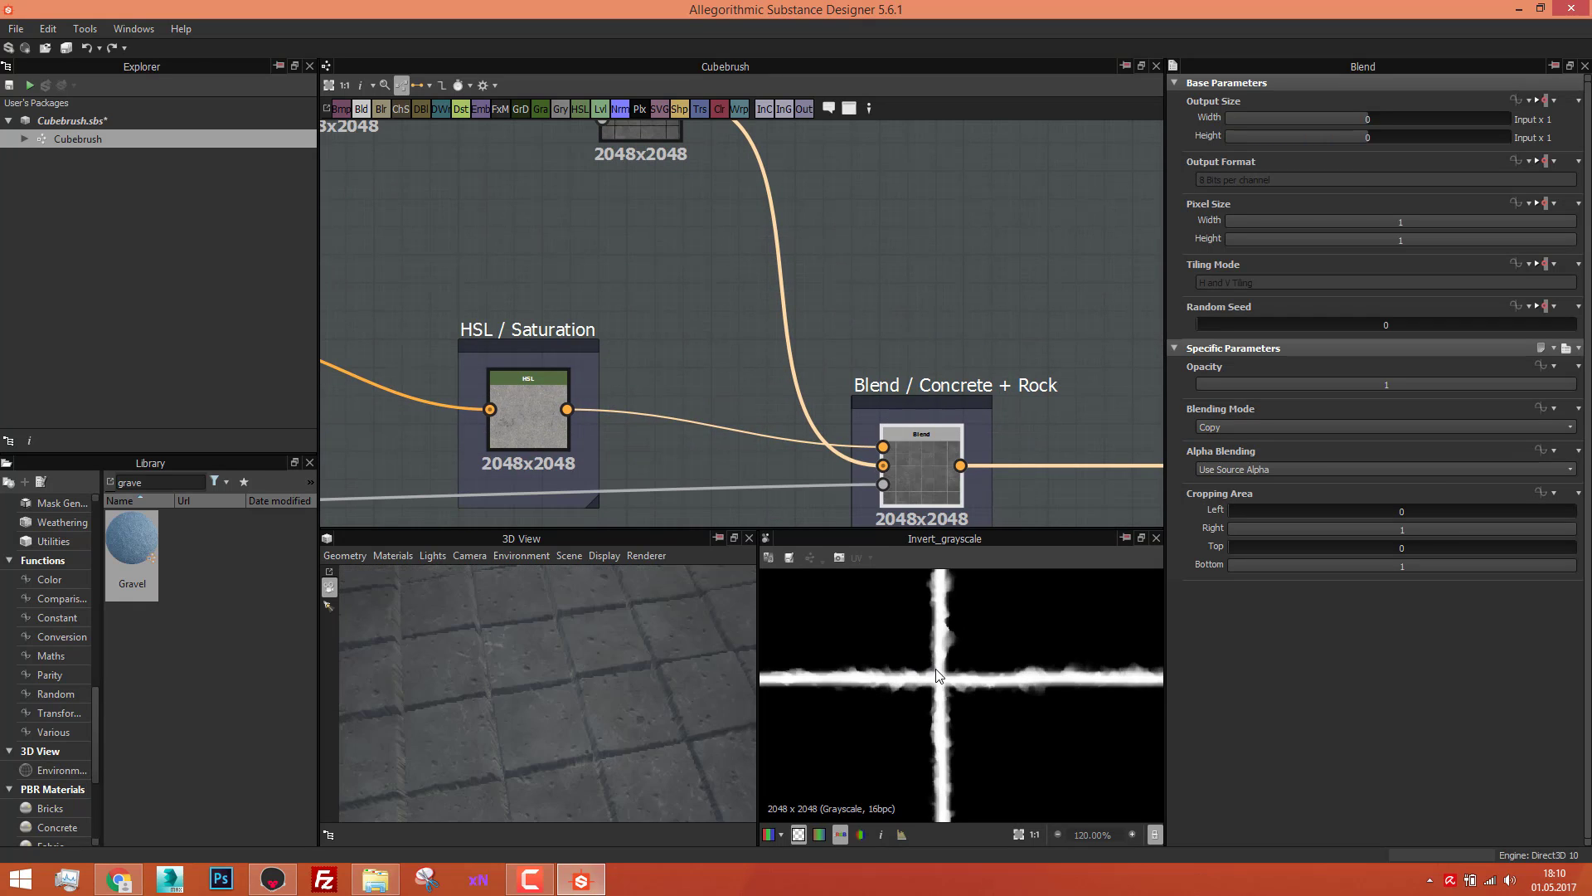
{"action": "scroll", "coordinate": [934, 655], "scroll_direction": "down", "scroll_amount": 4}
{"action": "scroll", "coordinate": [902, 435], "scroll_direction": "down", "scroll_amount": 3}
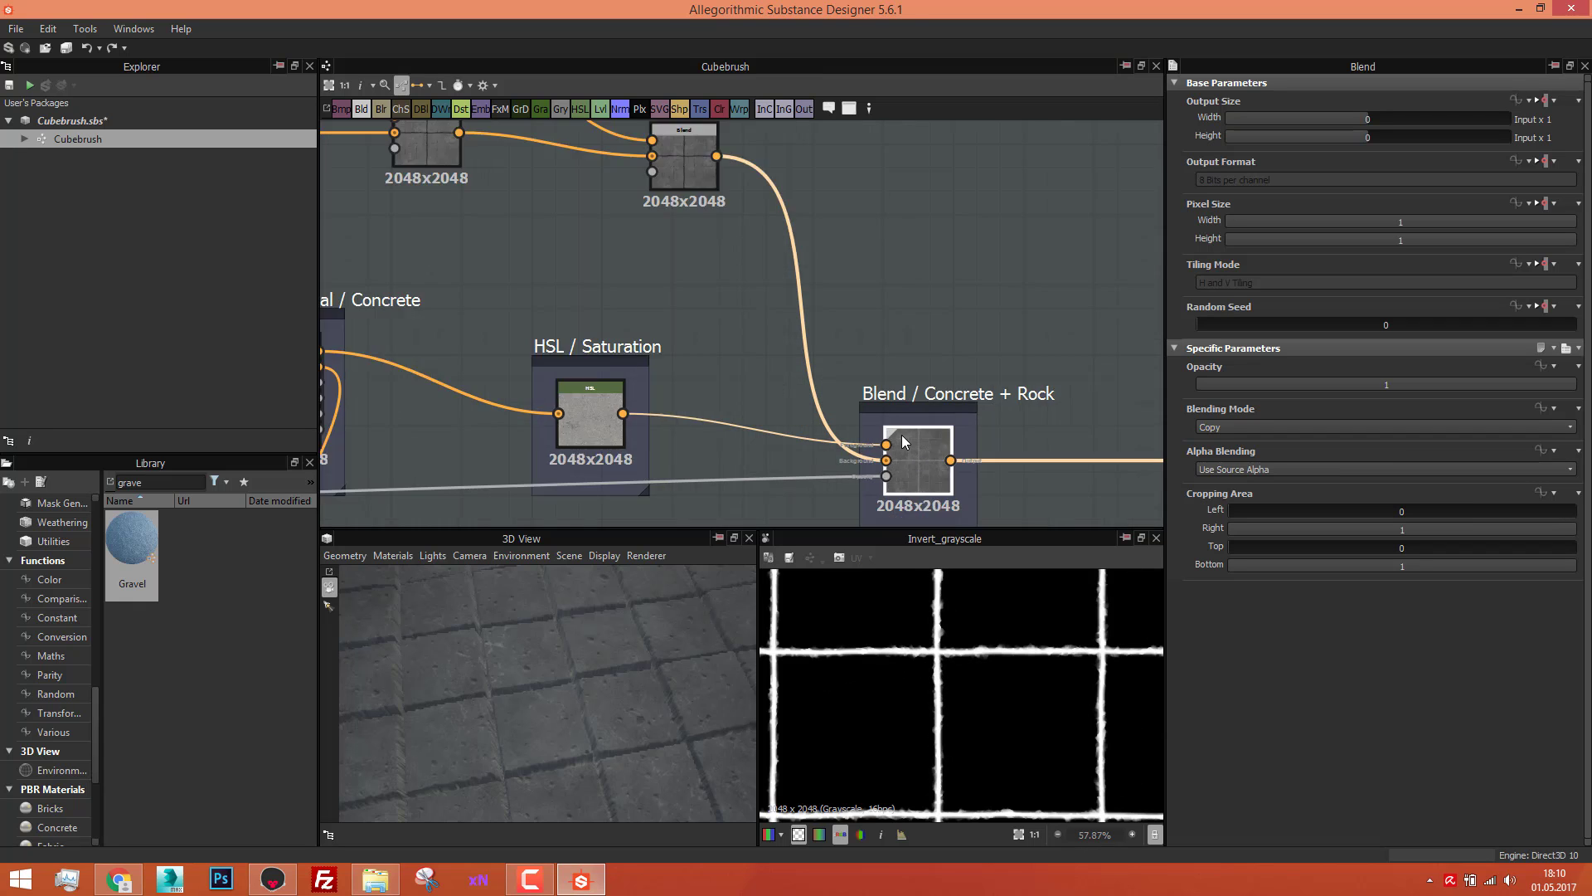
Step: Trace the opacity link of the Blend / Concrete + Rock node back to the Inverted Mask node and preview that node
{"action": "double_click", "coordinate": [916, 448]}
{"action": "scroll", "coordinate": [930, 658], "scroll_direction": "down", "scroll_amount": 3}
{"action": "mouse_move", "coordinate": [523, 506]}
{"action": "middle_mouse_down"}
{"action": "mouse_move", "coordinate": [679, 425]}
{"action": "mouse_move", "coordinate": [1086, 402]}
{"action": "middle_mouse_up"}
{"action": "middle_click_drag", "start_coordinate": [455, 372], "coordinate": [666, 389]}
{"action": "scroll", "coordinate": [494, 354], "scroll_direction": "down", "scroll_amount": 3}
{"action": "middle_click_drag", "start_coordinate": [540, 387], "coordinate": [560, 383]}
{"action": "double_click", "coordinate": [367, 390]}
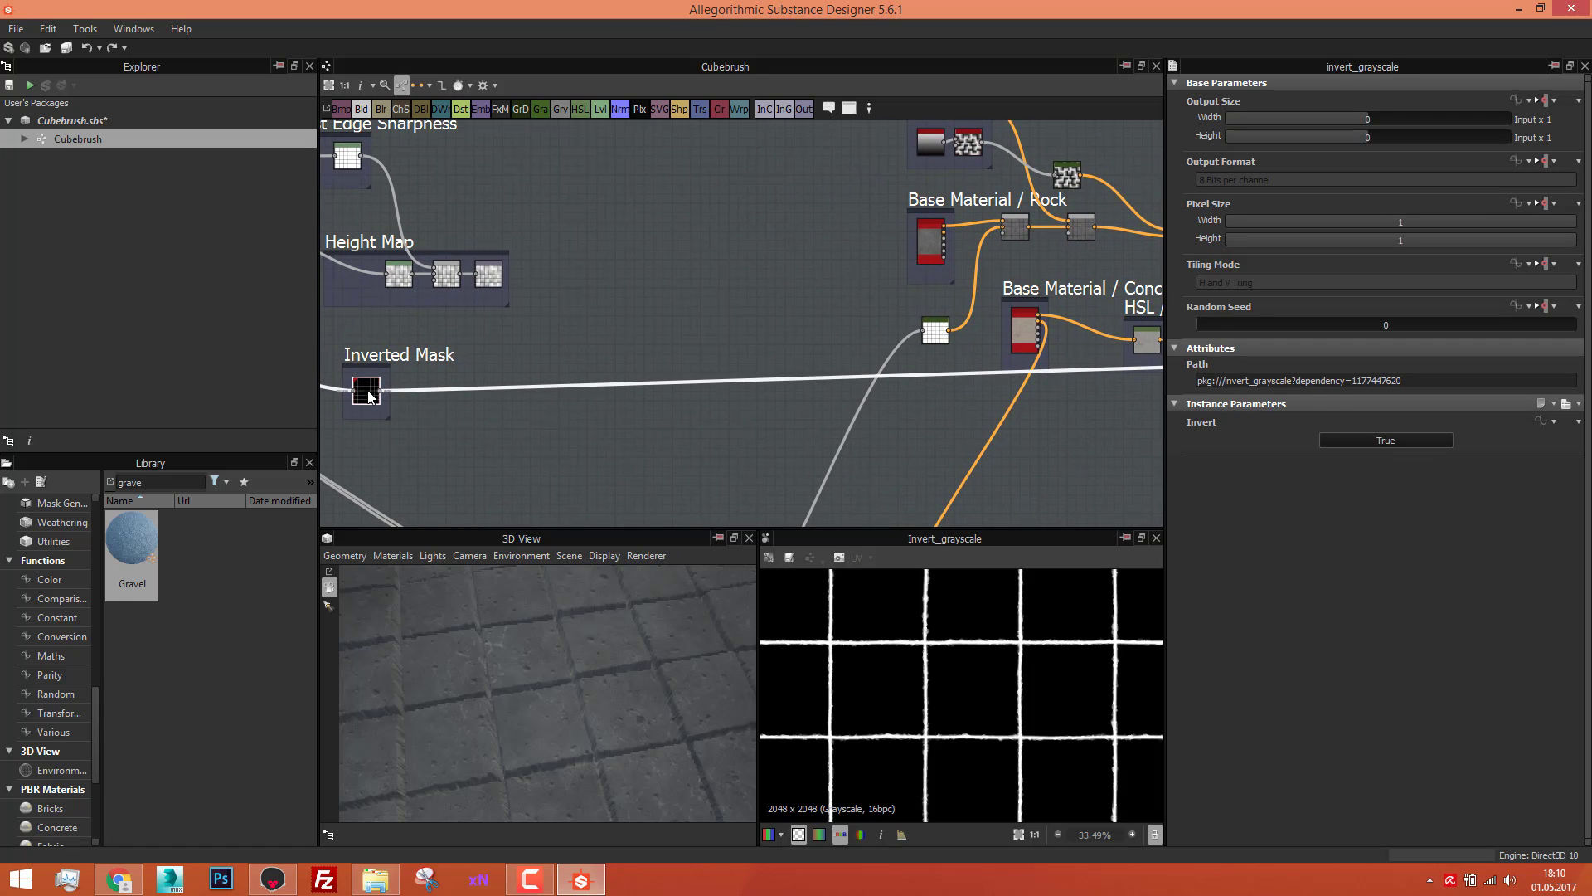
{"action": "scroll", "coordinate": [992, 647], "scroll_direction": "up", "scroll_amount": 3}
{"action": "scroll", "coordinate": [934, 312], "scroll_direction": "down", "scroll_amount": 4}
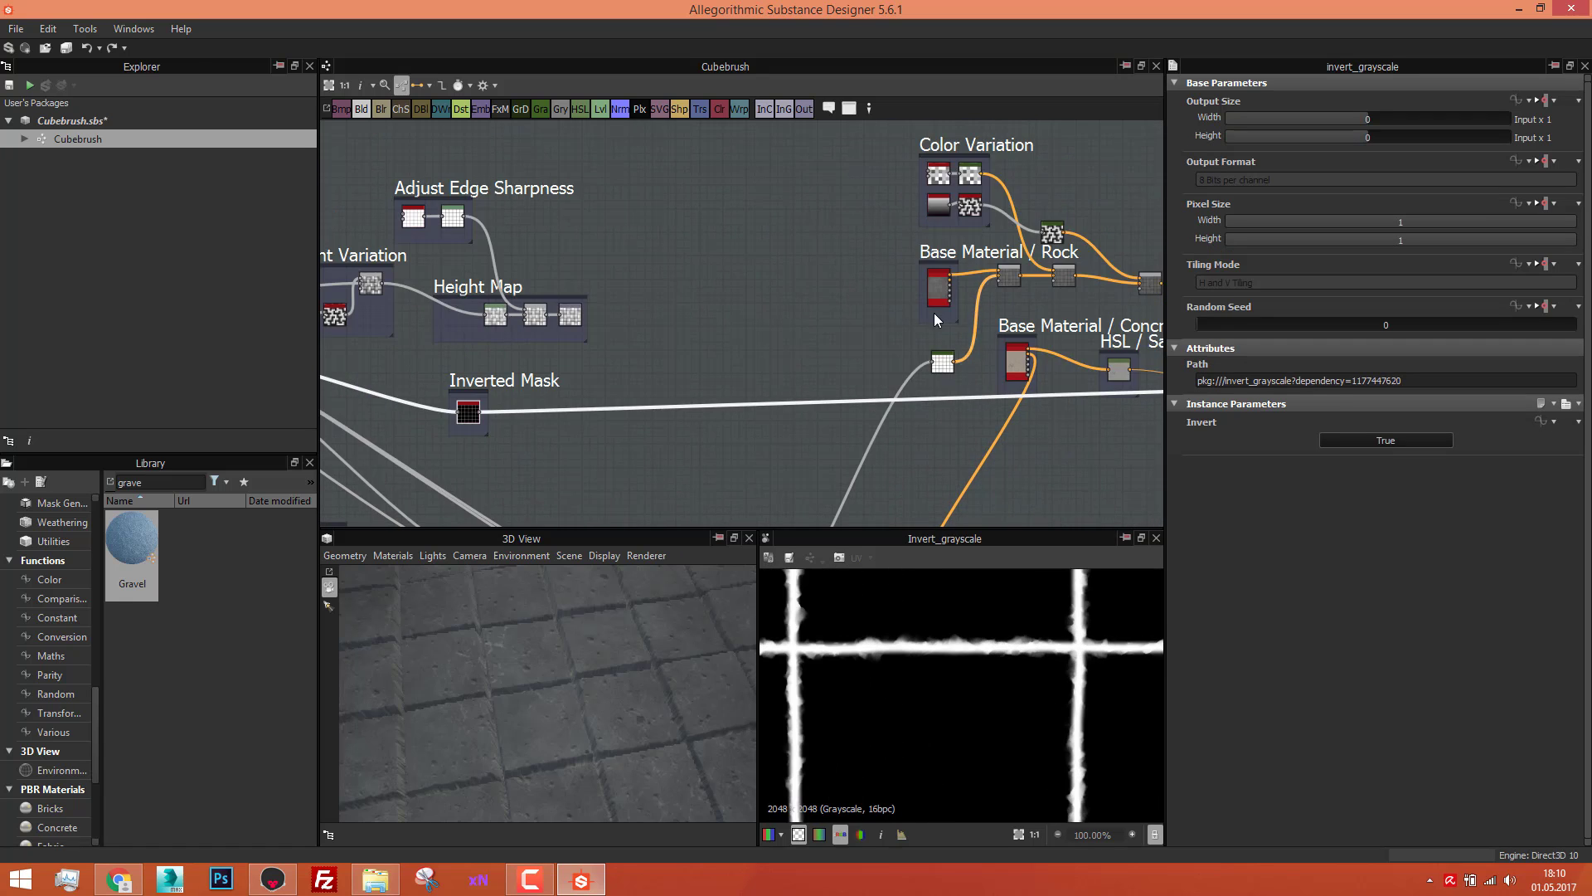
Step: Preview the Blend / Concrete + Rock node, followed by the Blend node in the Base Color frame
{"action": "middle_click_drag", "start_coordinate": [937, 249], "coordinate": [557, 299]}
{"action": "scroll", "coordinate": [700, 322], "scroll_direction": "up", "scroll_amount": 3}
{"action": "scroll", "coordinate": [701, 322], "scroll_direction": "up", "scroll_amount": 2}
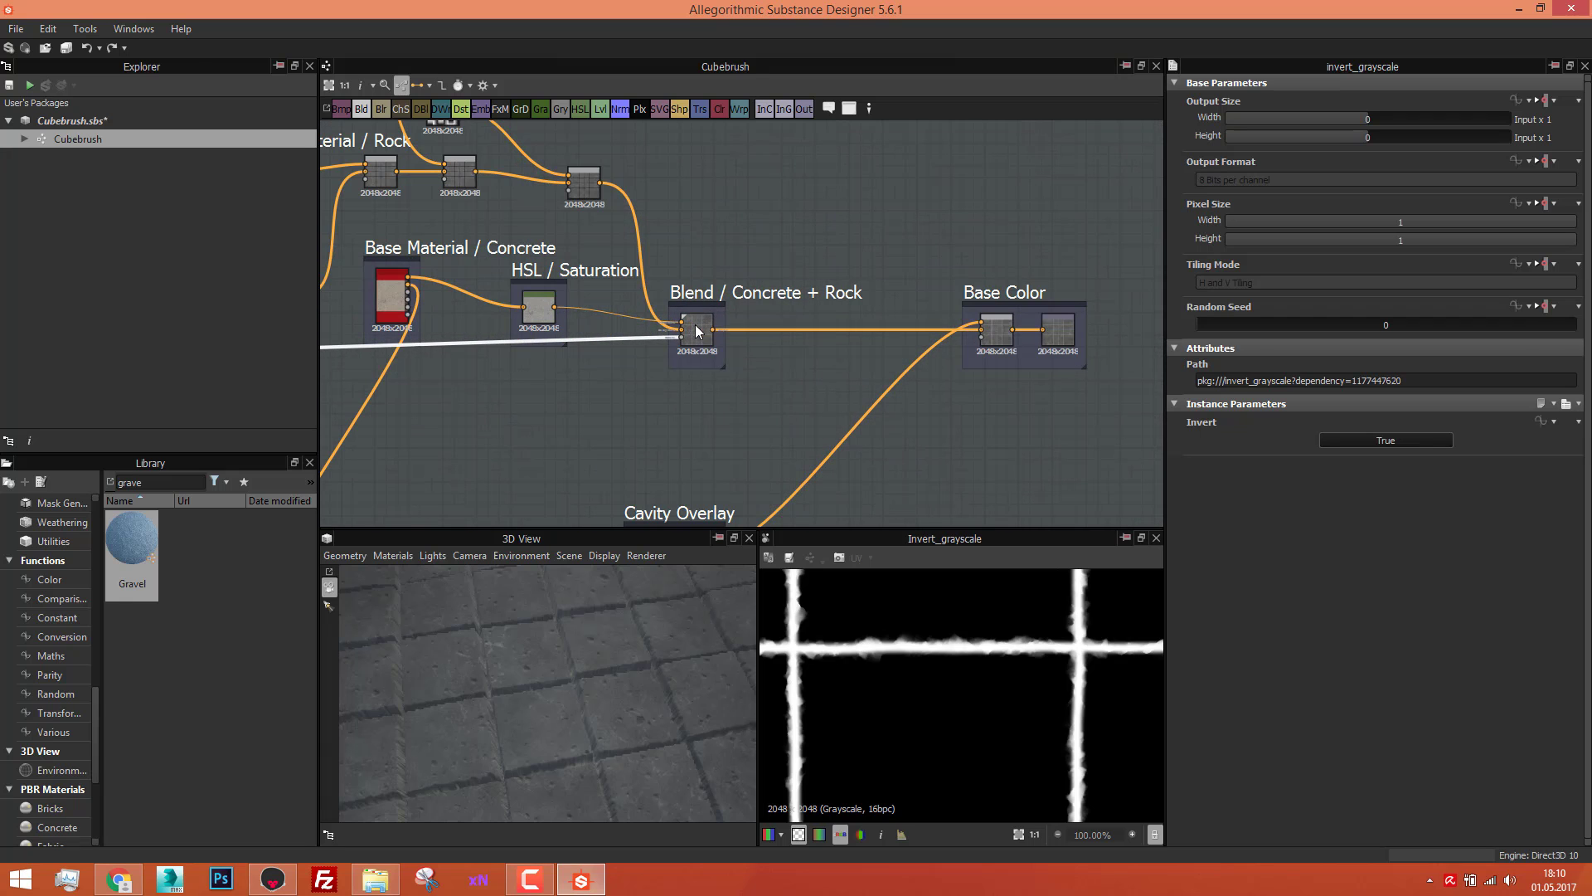
{"action": "double_click", "coordinate": [697, 328]}
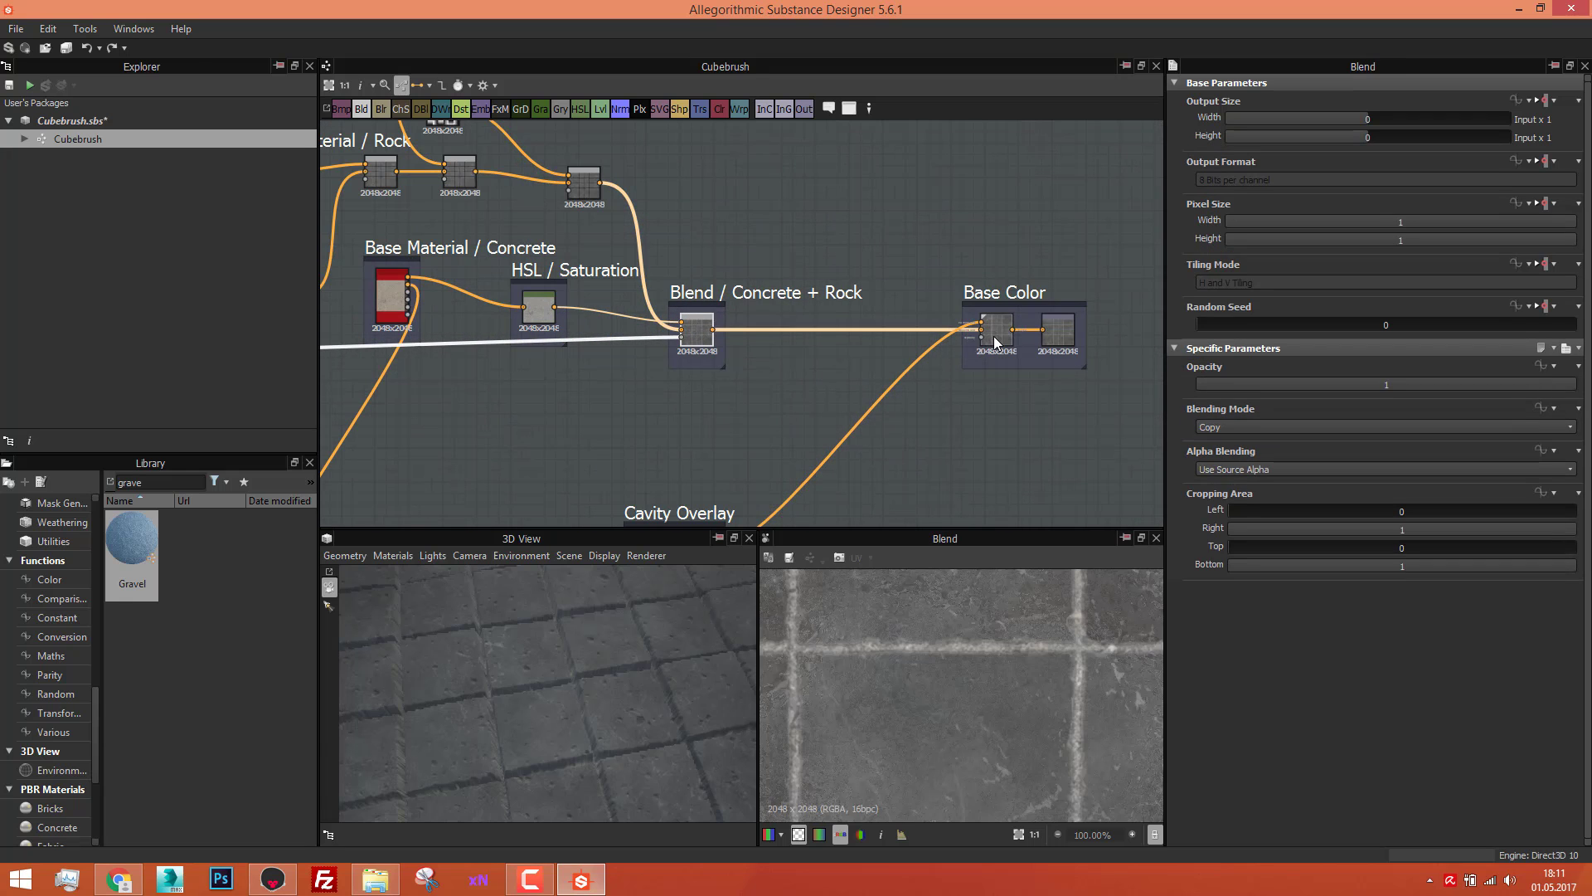
{"action": "double_click", "coordinate": [992, 333]}
Step: Follow the Base Color Blend's second input back to the Cavity Overlay frame, check the stones in 3D, and preview the Curvature node
{"action": "scroll", "coordinate": [985, 338], "scroll_direction": "down", "scroll_amount": 3}
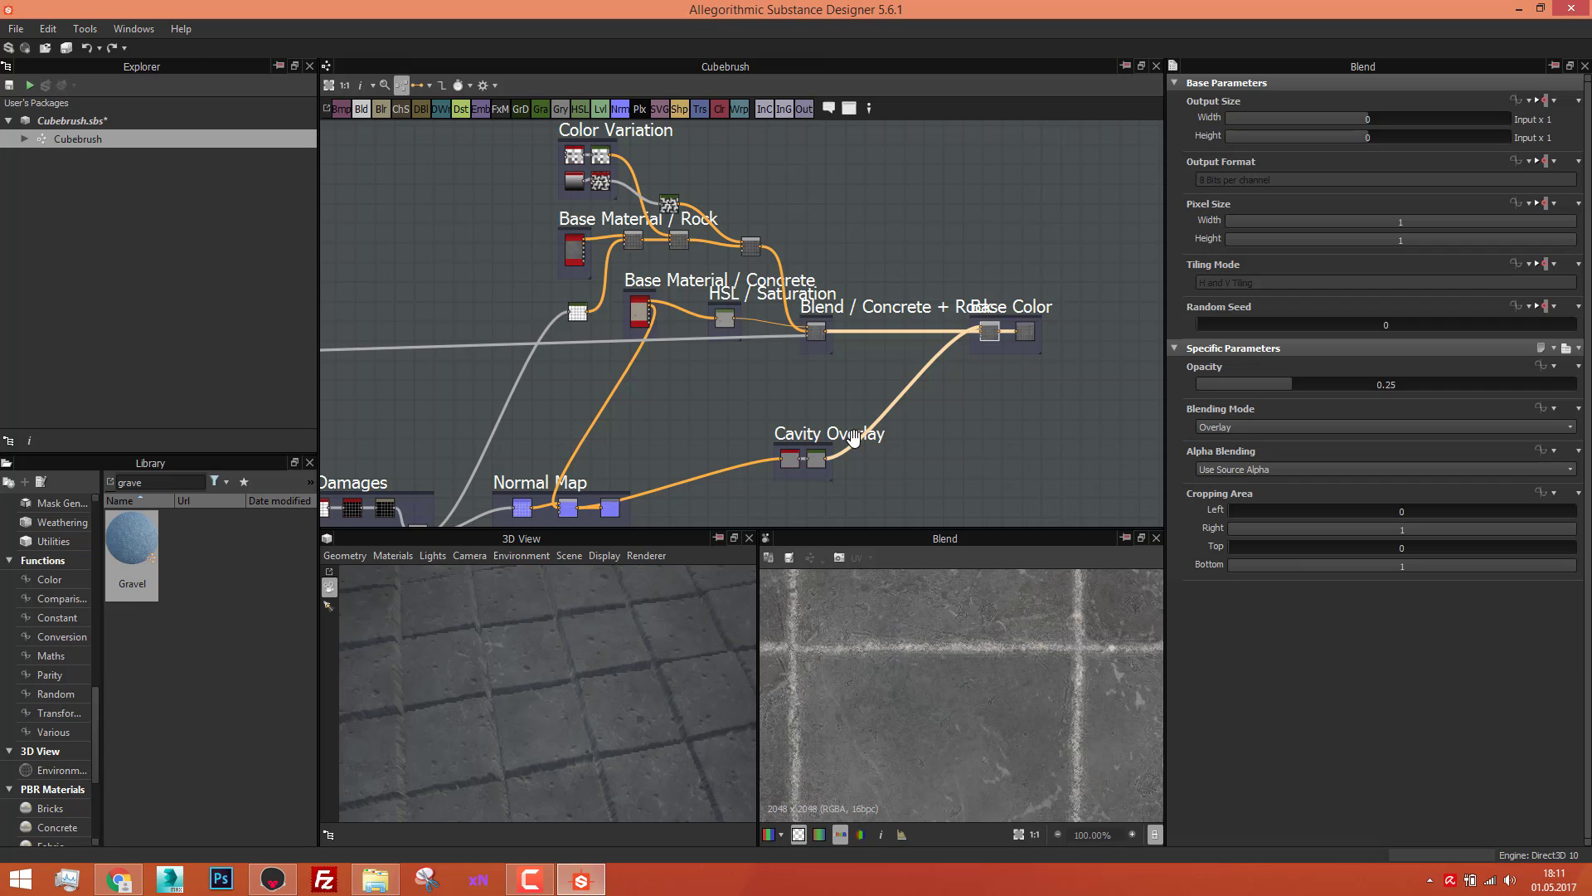
{"action": "scroll", "coordinate": [828, 452], "scroll_direction": "up", "scroll_amount": 2}
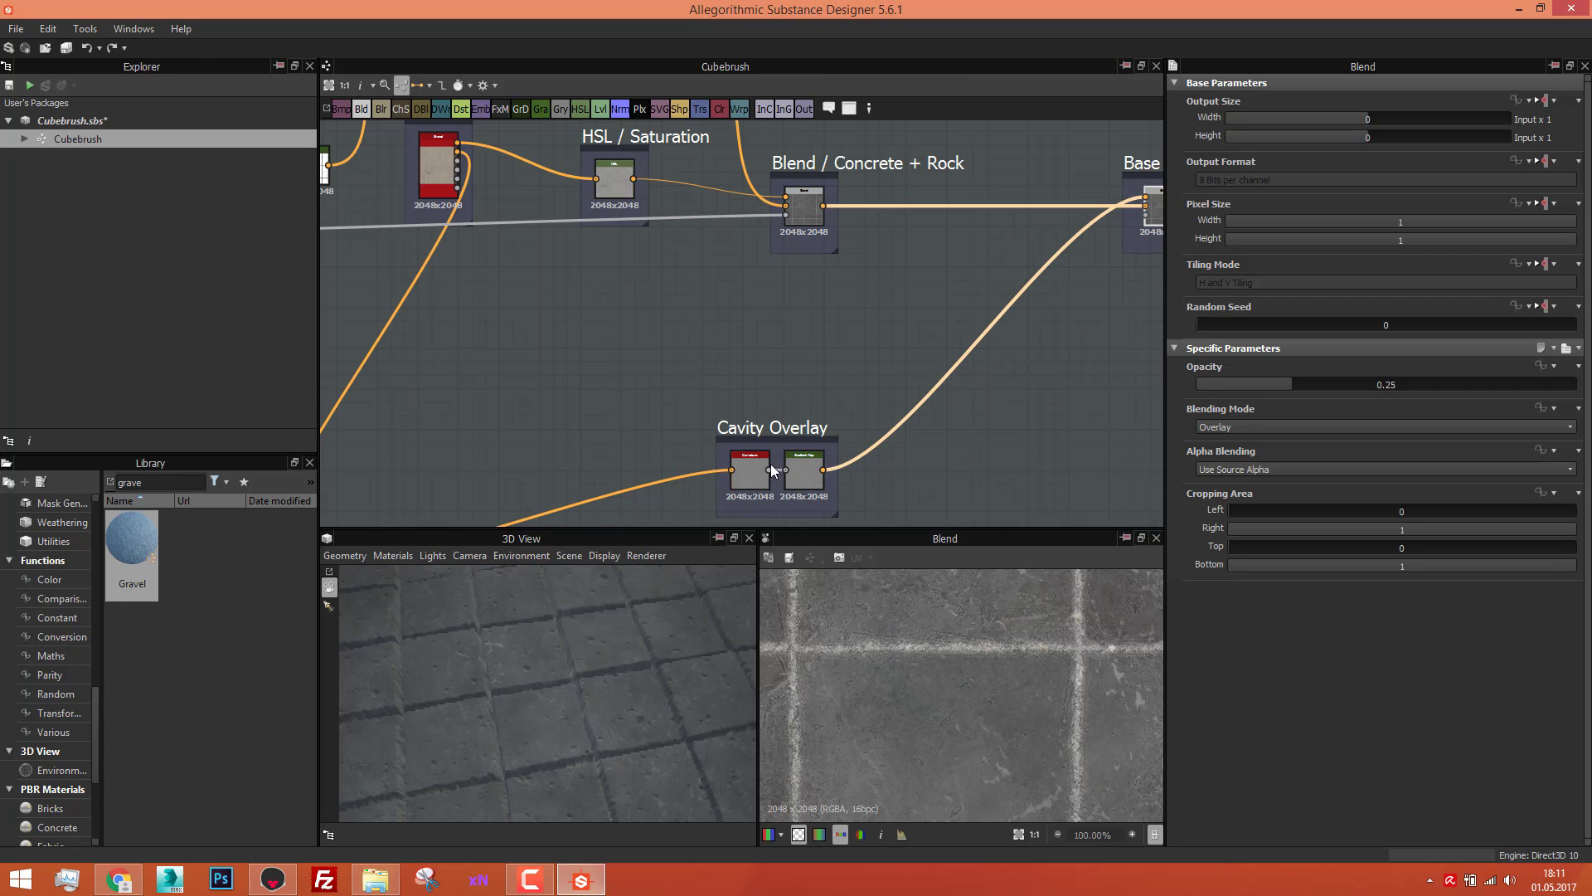
{"action": "scroll", "coordinate": [771, 469], "scroll_direction": "up", "scroll_amount": 4}
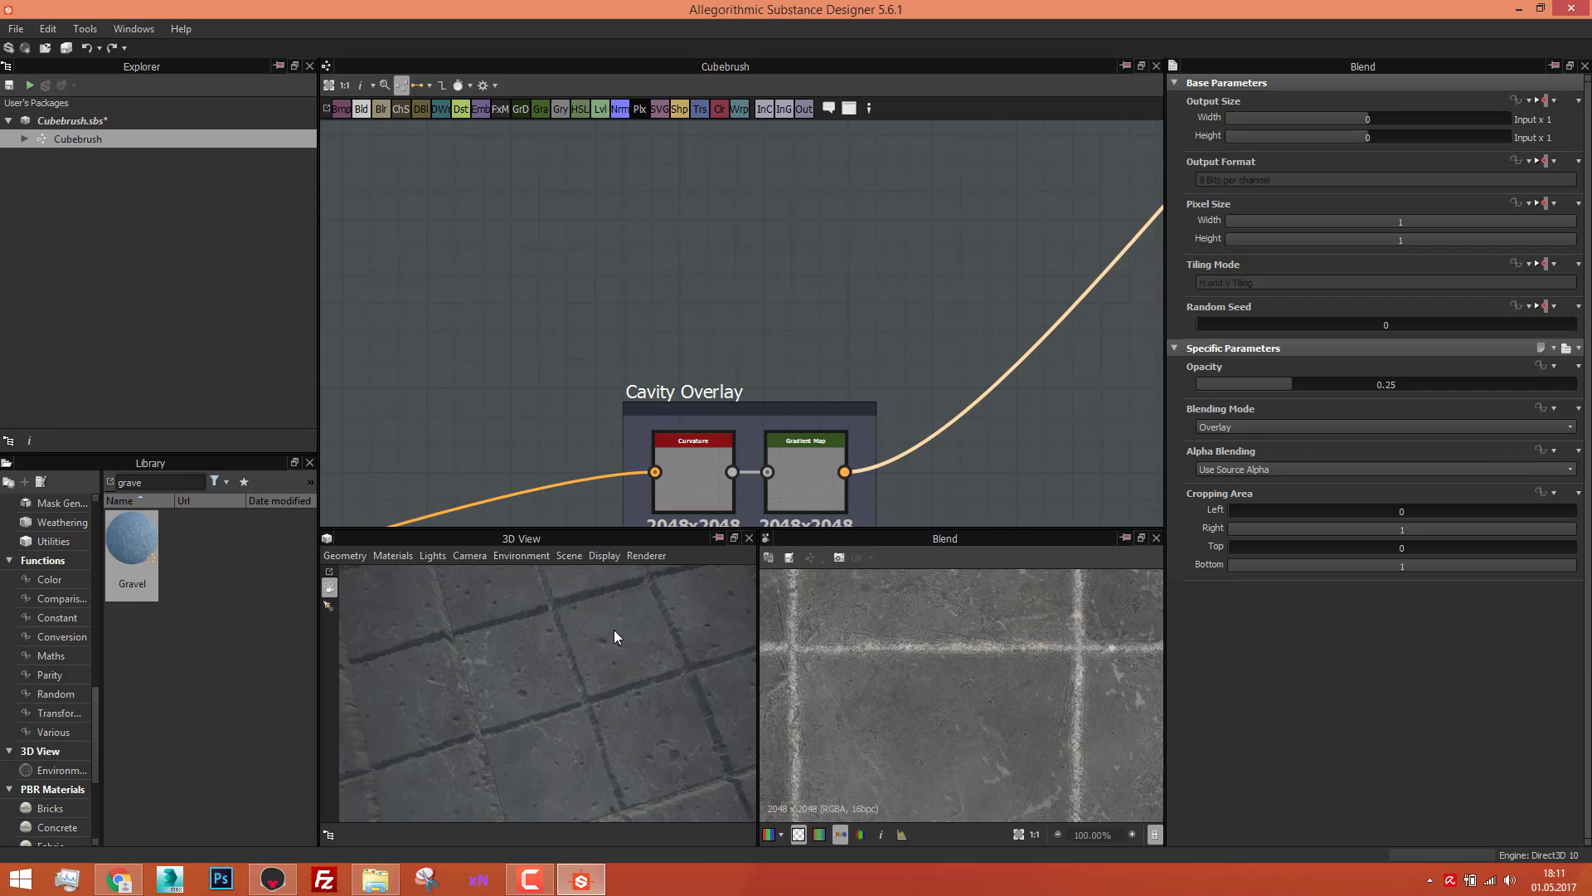
{"action": "mouse_move", "coordinate": [613, 630]}
{"action": "left_mouse_down"}
{"action": "mouse_move", "coordinate": [607, 700]}
{"action": "mouse_move", "coordinate": [524, 630]}
{"action": "mouse_move", "coordinate": [509, 650]}
{"action": "mouse_move", "coordinate": [597, 638]}
{"action": "left_mouse_up"}
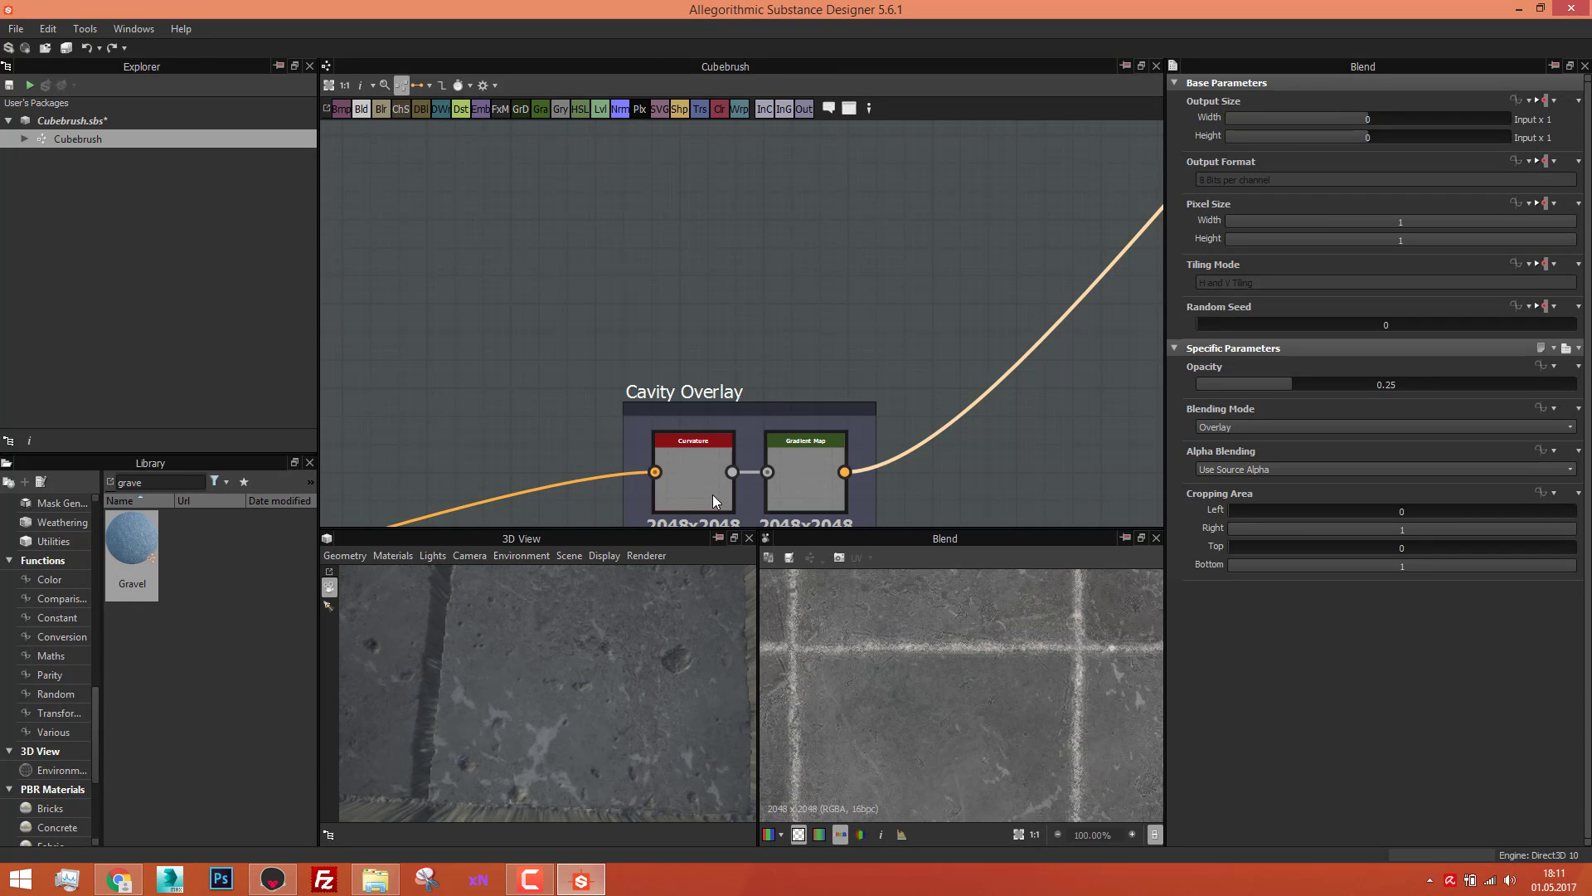
{"action": "double_click", "coordinate": [669, 487]}
{"action": "scroll", "coordinate": [761, 420], "scroll_direction": "down", "scroll_amount": 3}
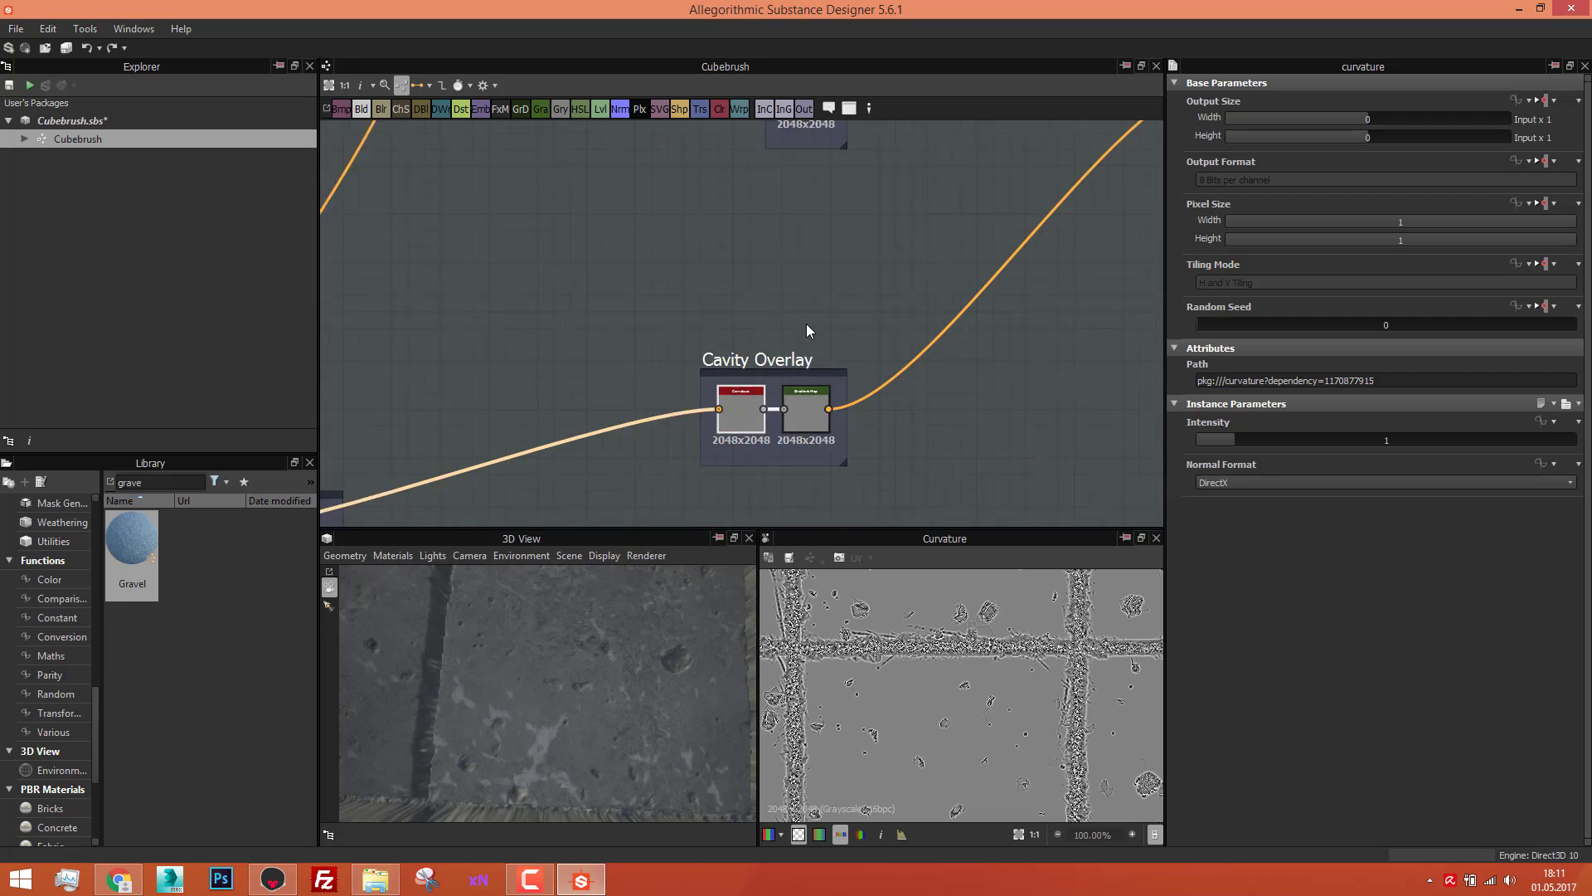
{"action": "scroll", "coordinate": [754, 408], "scroll_direction": "up", "scroll_amount": 4}
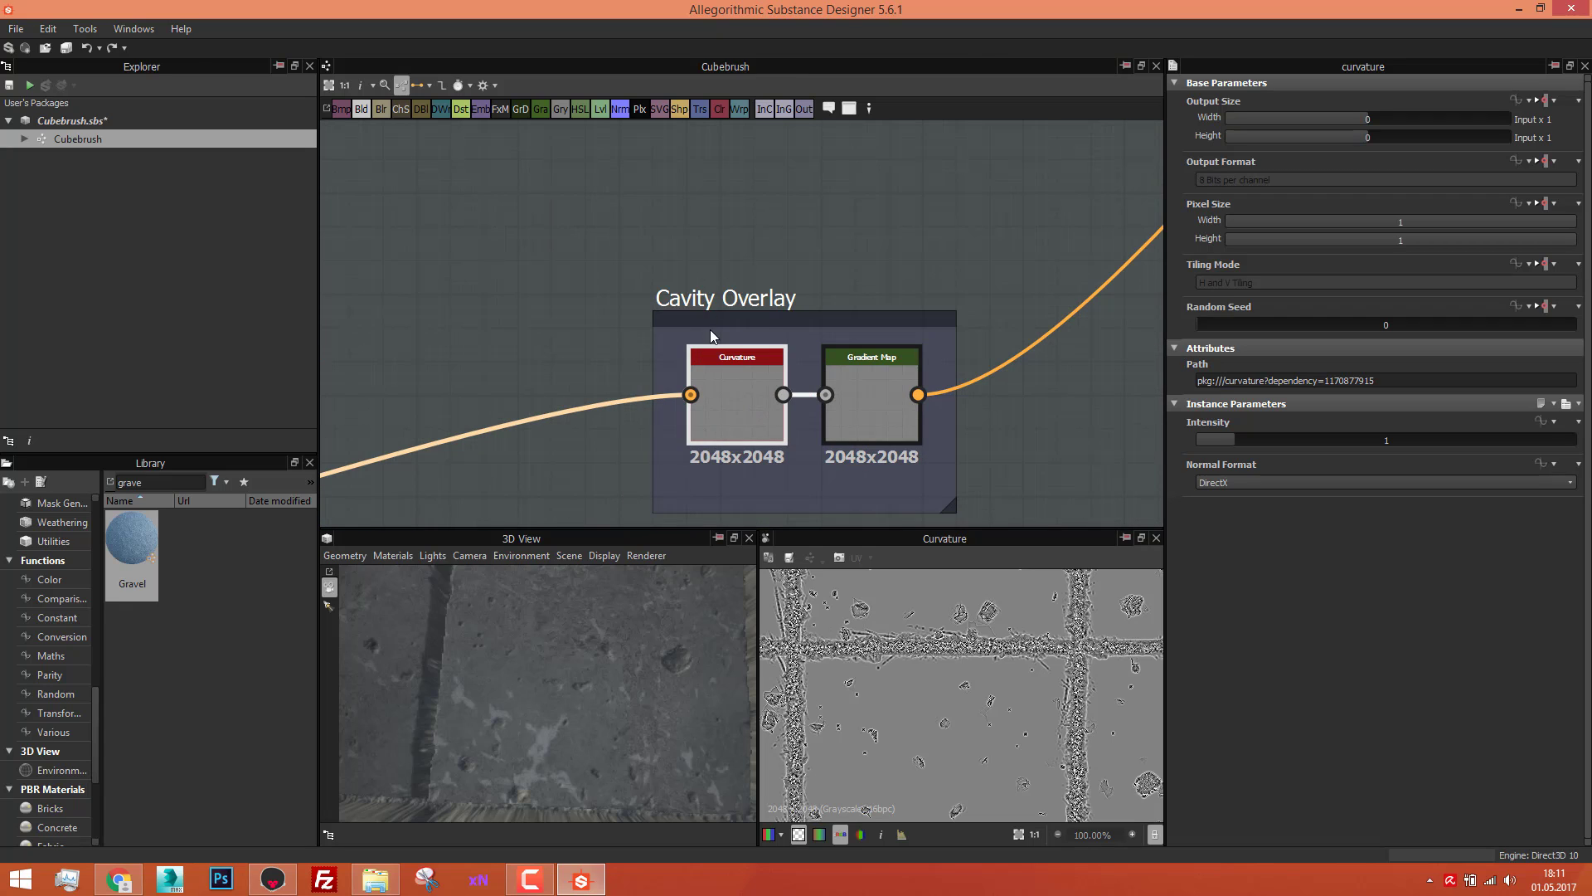
Step: Rename the Cavity Overlay frame to Curvature Overlay
{"action": "left_click", "coordinate": [694, 287]}
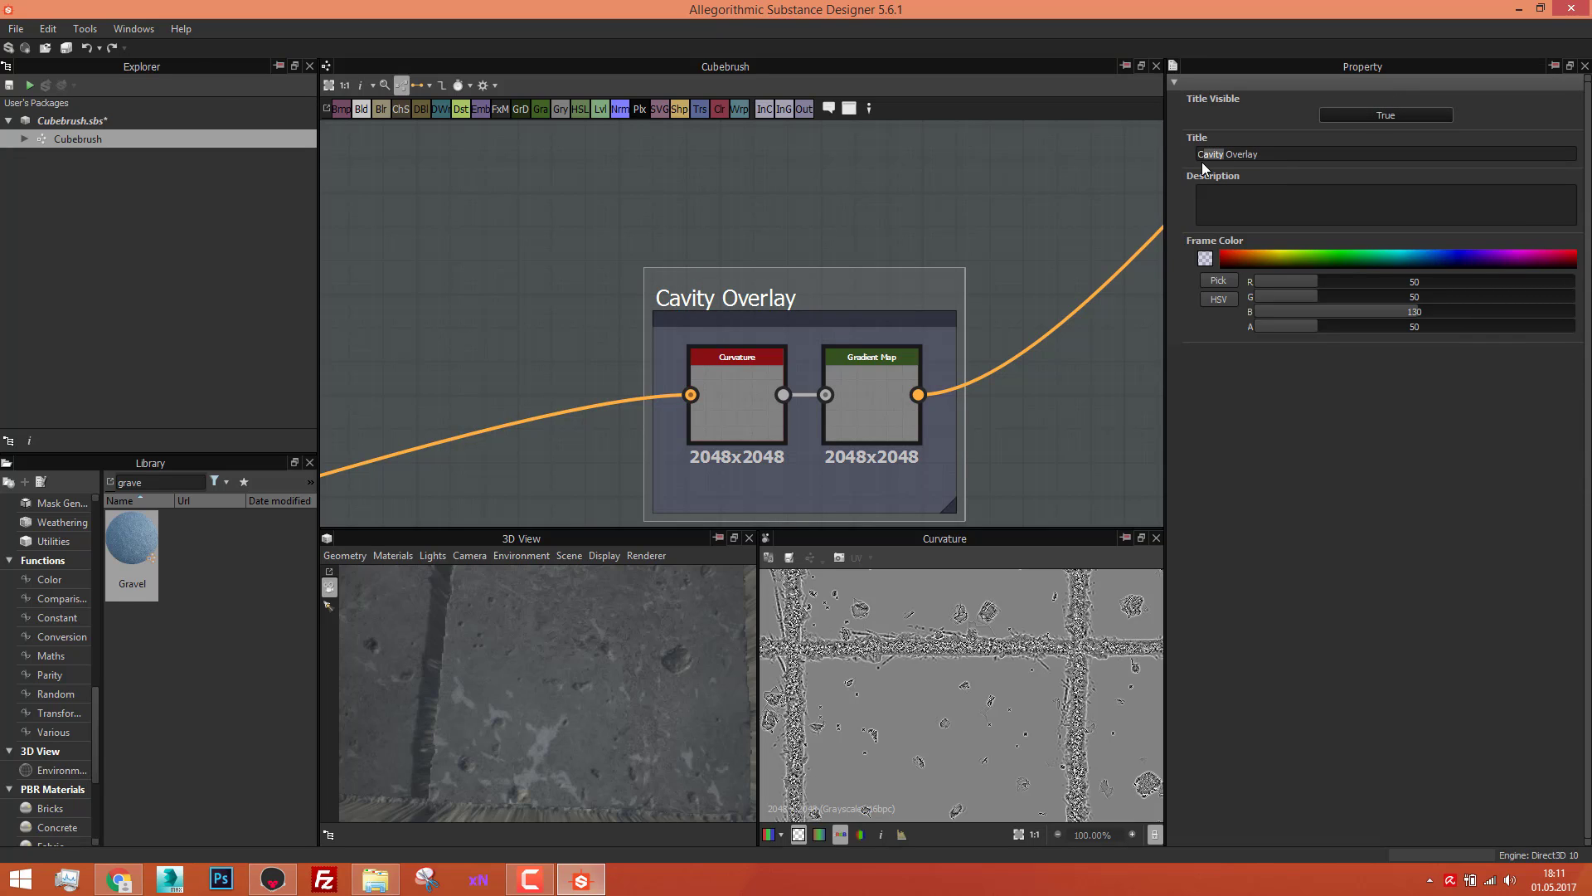
{"action": "type", "text": "vature"}
{"action": "left_click", "coordinate": [944, 211]}
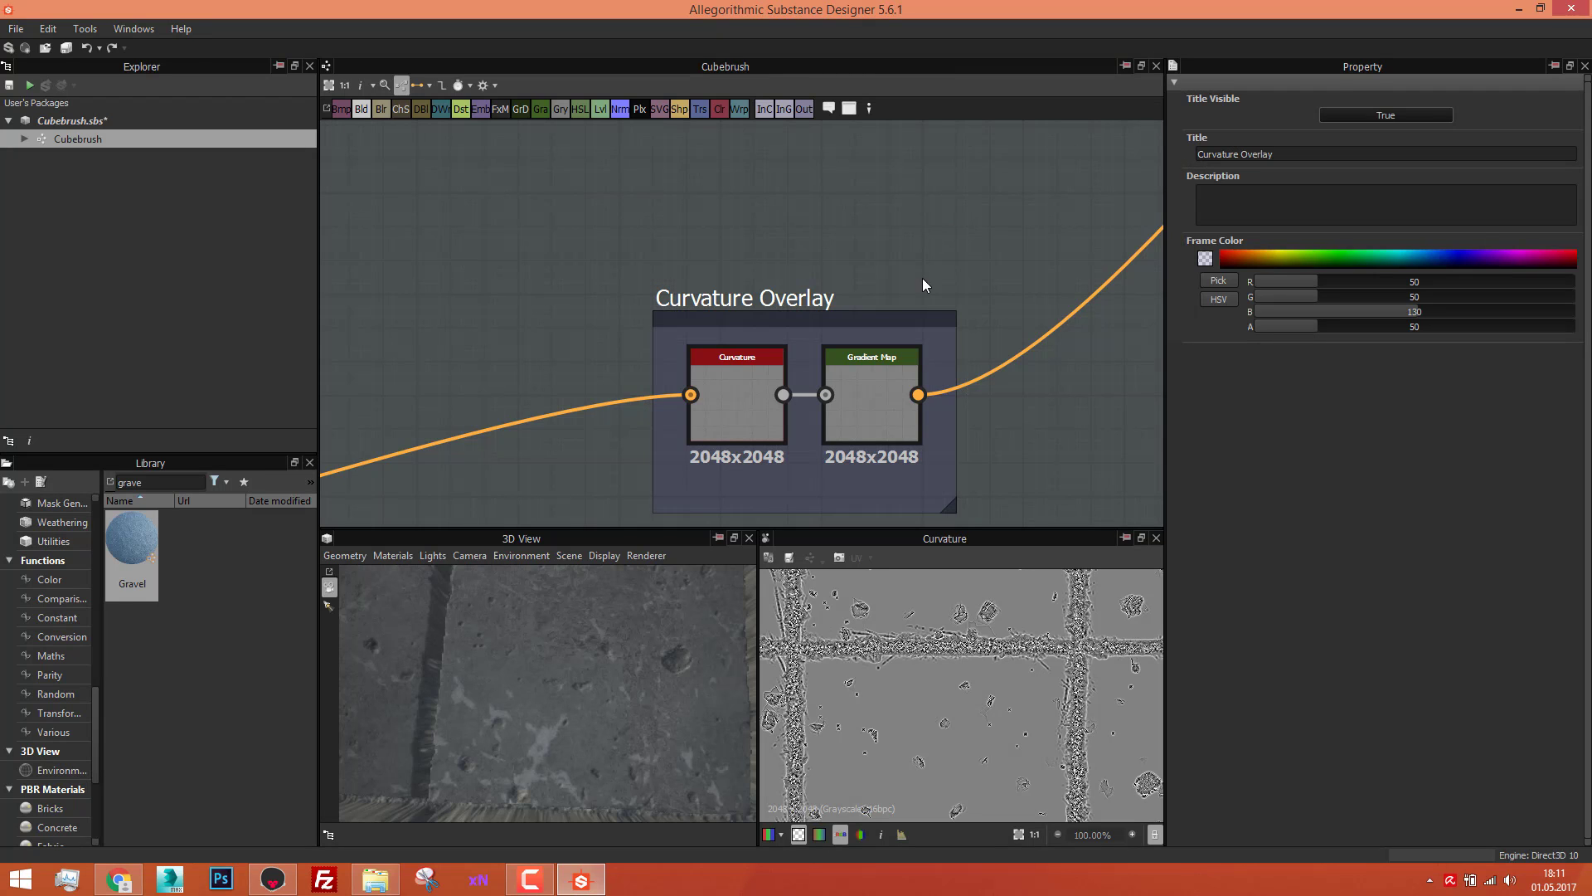
Step: Preview the Gradient Map node and follow its output to the Blend node in the Base Color frame
{"action": "left_click", "coordinate": [894, 385]}
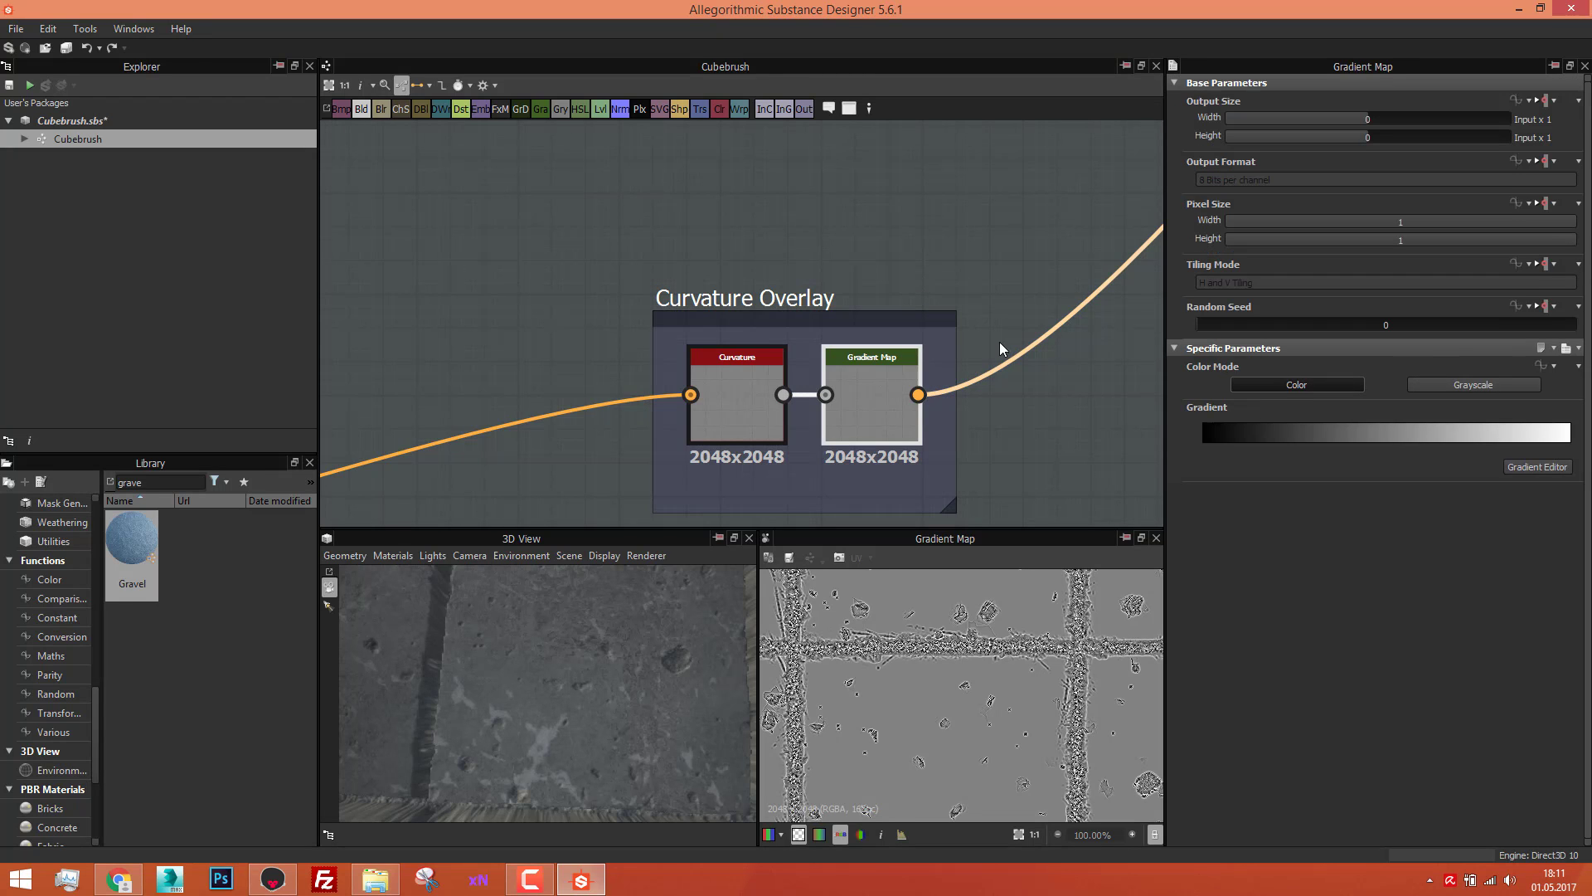
{"action": "scroll", "coordinate": [1001, 342], "scroll_direction": "down", "scroll_amount": 6}
{"action": "middle_click_drag", "start_coordinate": [1000, 342], "coordinate": [592, 430]}
{"action": "scroll", "coordinate": [818, 189], "scroll_direction": "up", "scroll_amount": 5}
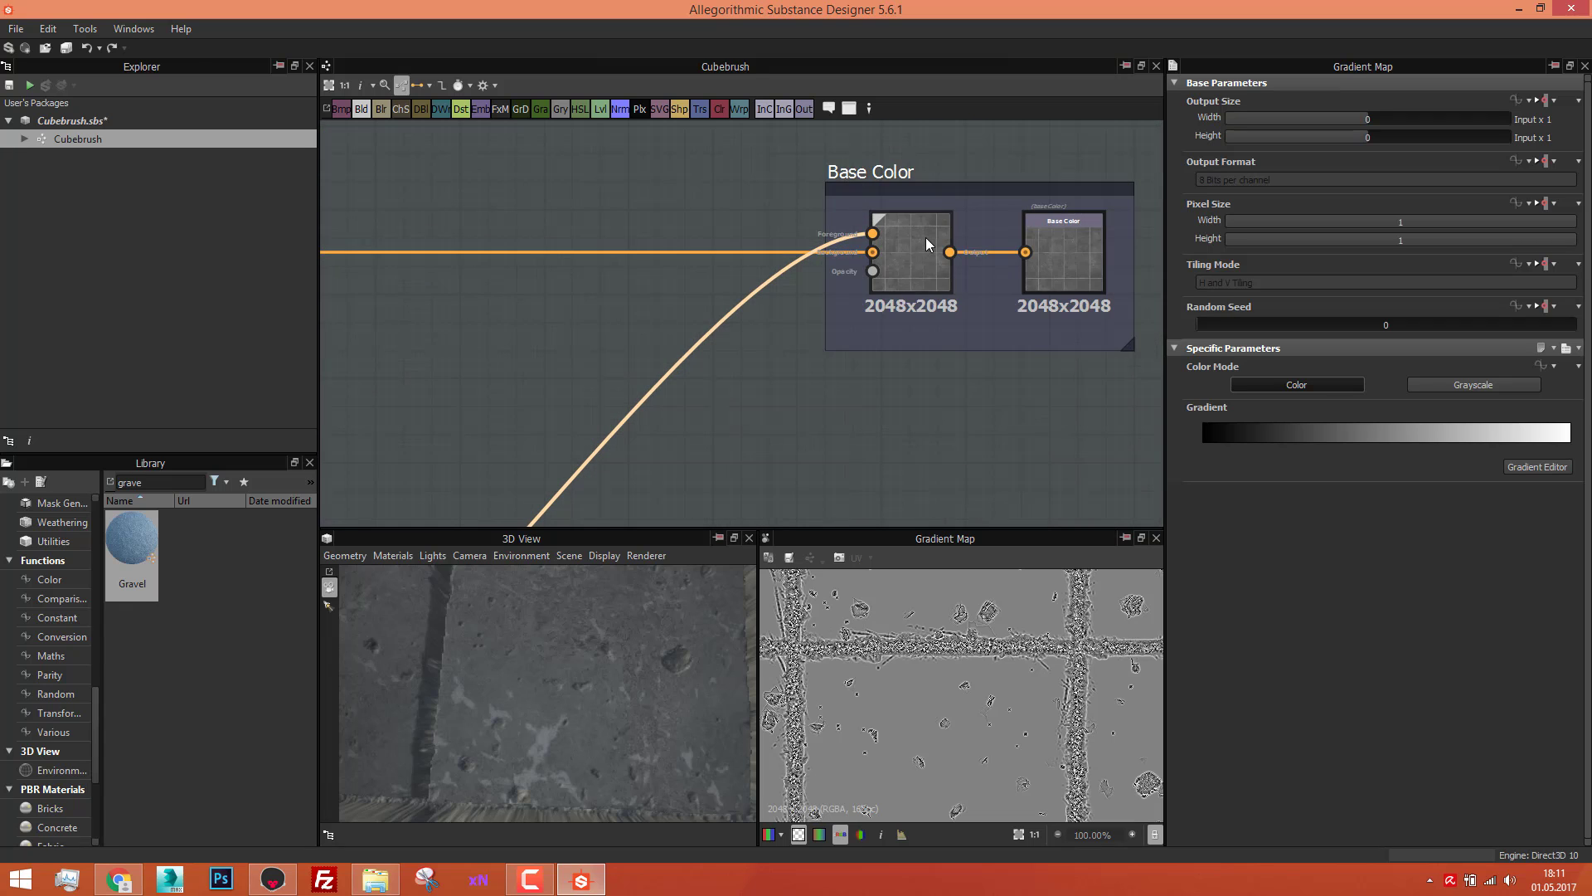
{"action": "left_click", "coordinate": [925, 237]}
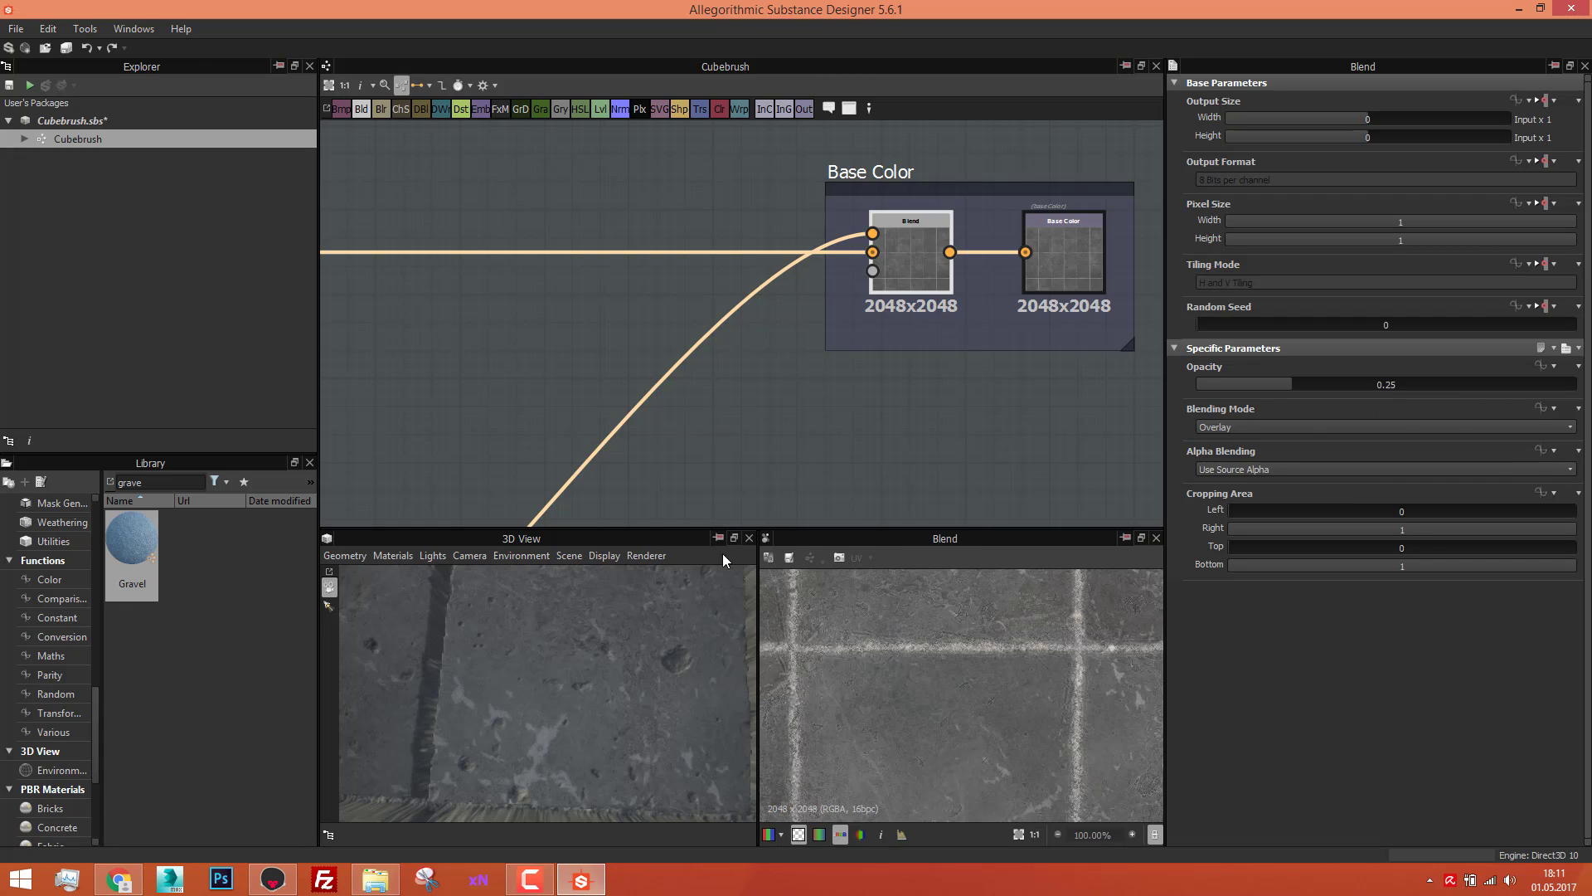
Step: Set the opacity of the Base Color Blend node to 0 and inspect the stone surface in the 3D view
{"action": "left_click_drag", "start_coordinate": [564, 716], "coordinate": [535, 732]}
{"action": "left_click_drag", "start_coordinate": [552, 686], "coordinate": [557, 680]}
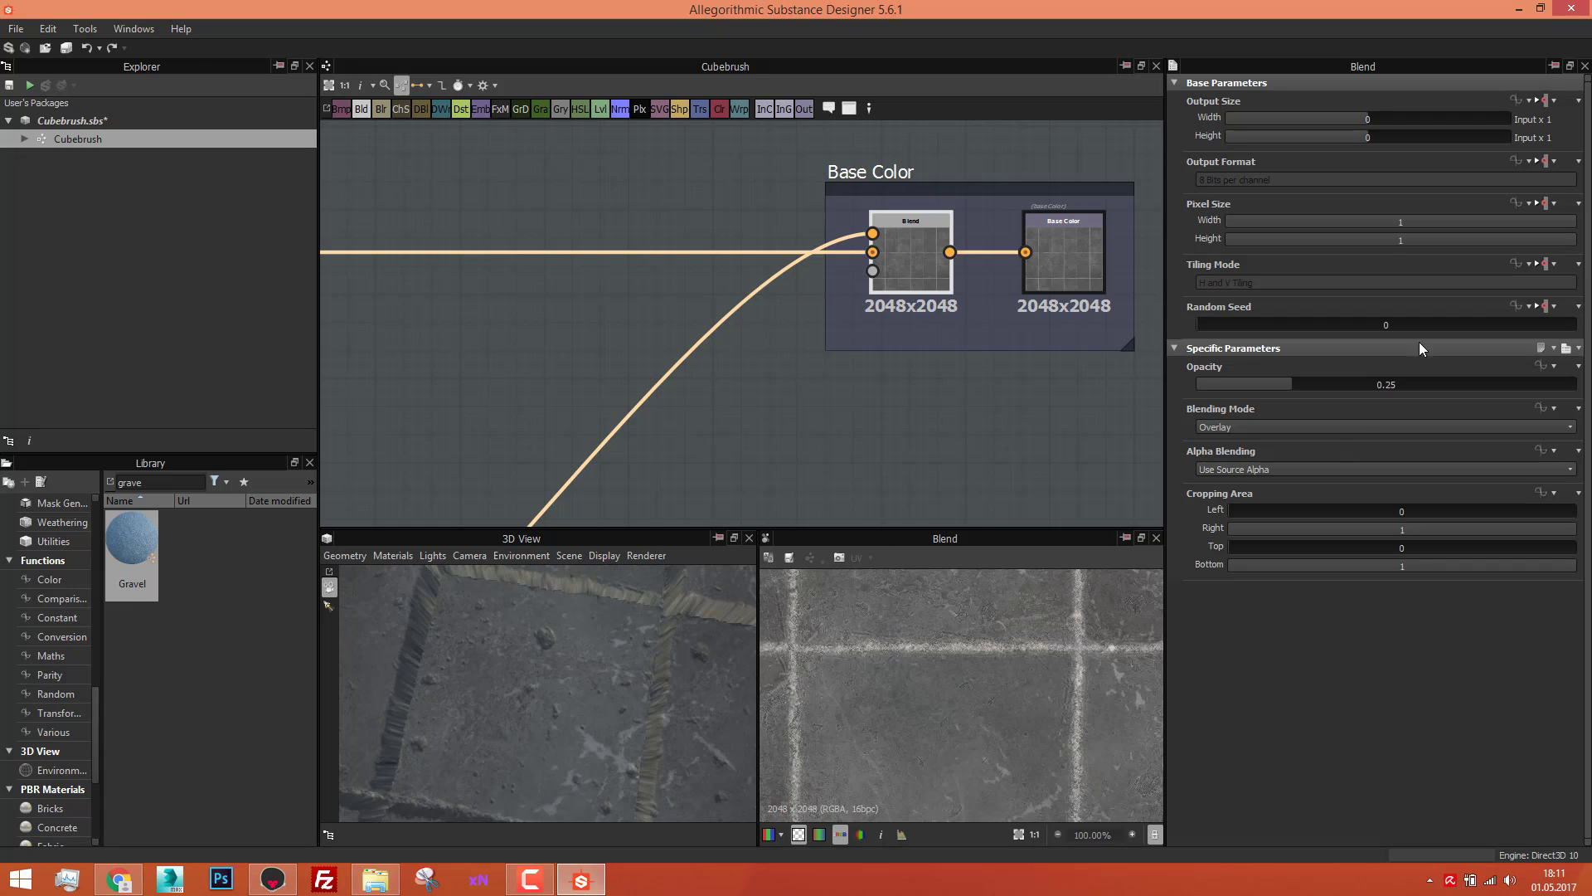
{"action": "left_click_drag", "start_coordinate": [1230, 384], "coordinate": [1139, 393]}
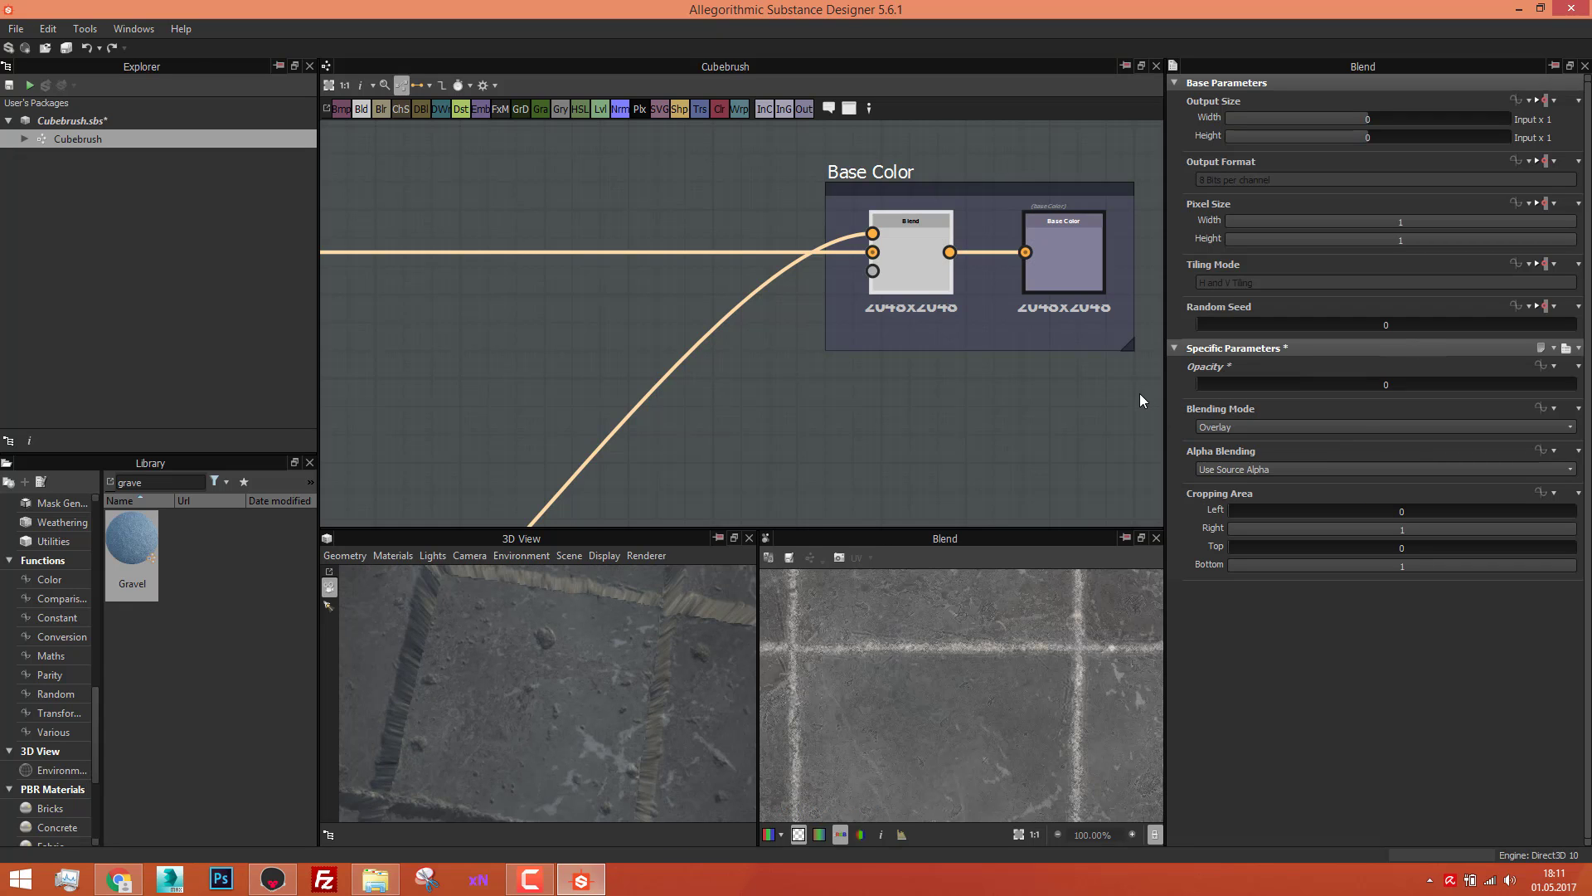
{"action": "scroll", "coordinate": [519, 656], "scroll_direction": "up", "scroll_amount": 5}
{"action": "left_click_drag", "start_coordinate": [522, 681], "coordinate": [529, 721]}
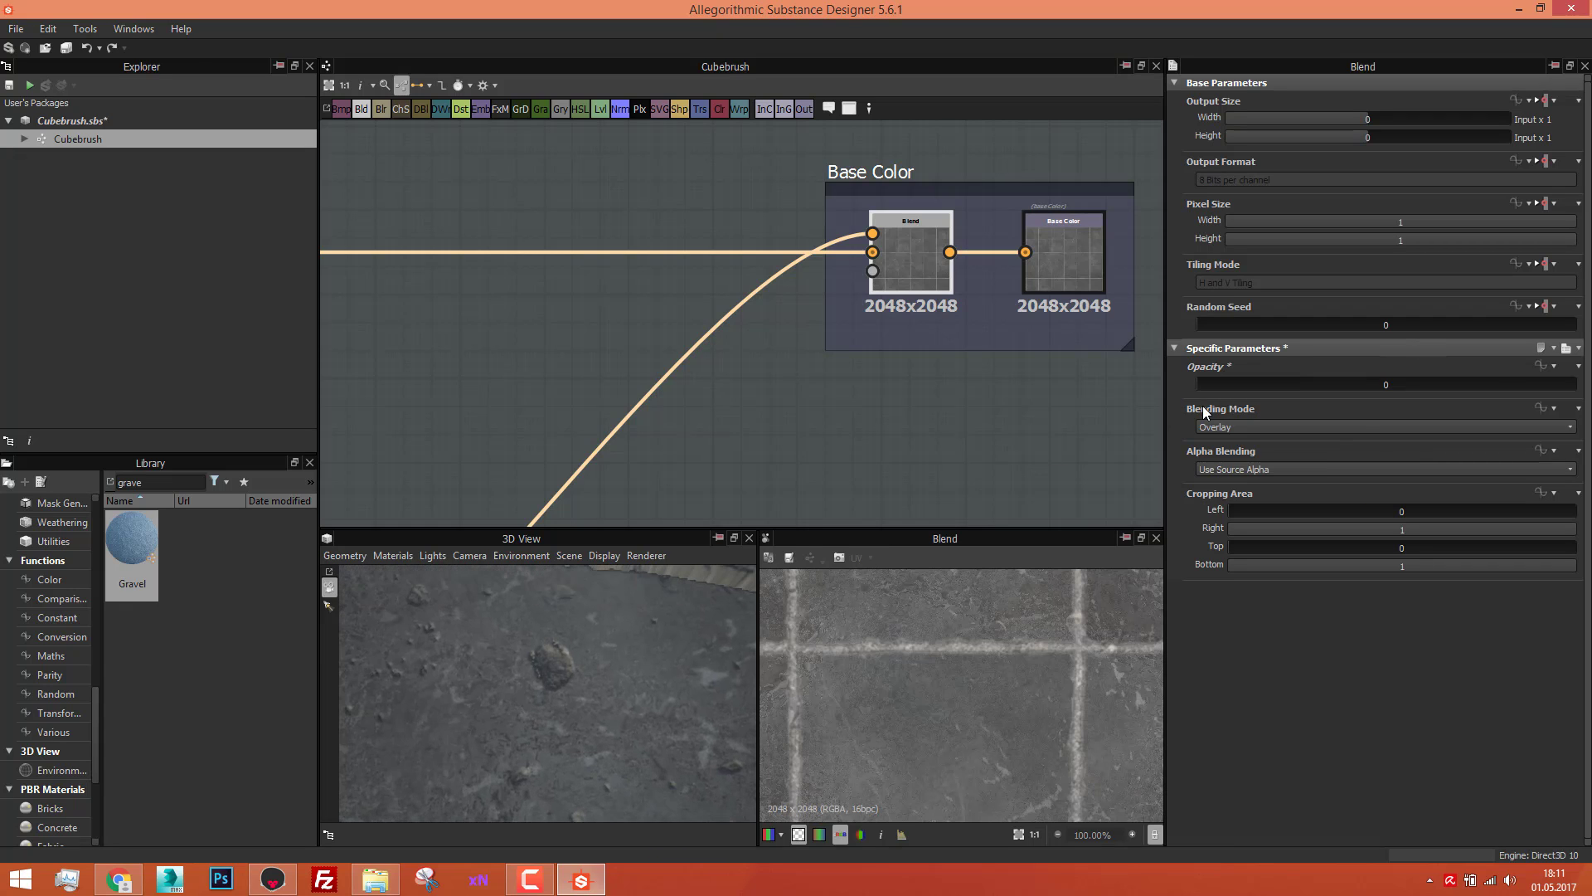
Step: Raise the opacity of the Base Color Blend node to 1 and inspect the curvature overlay on the stones in the 3D view
{"action": "left_click", "coordinate": [1271, 385]}
{"action": "left_click", "coordinate": [1504, 385]}
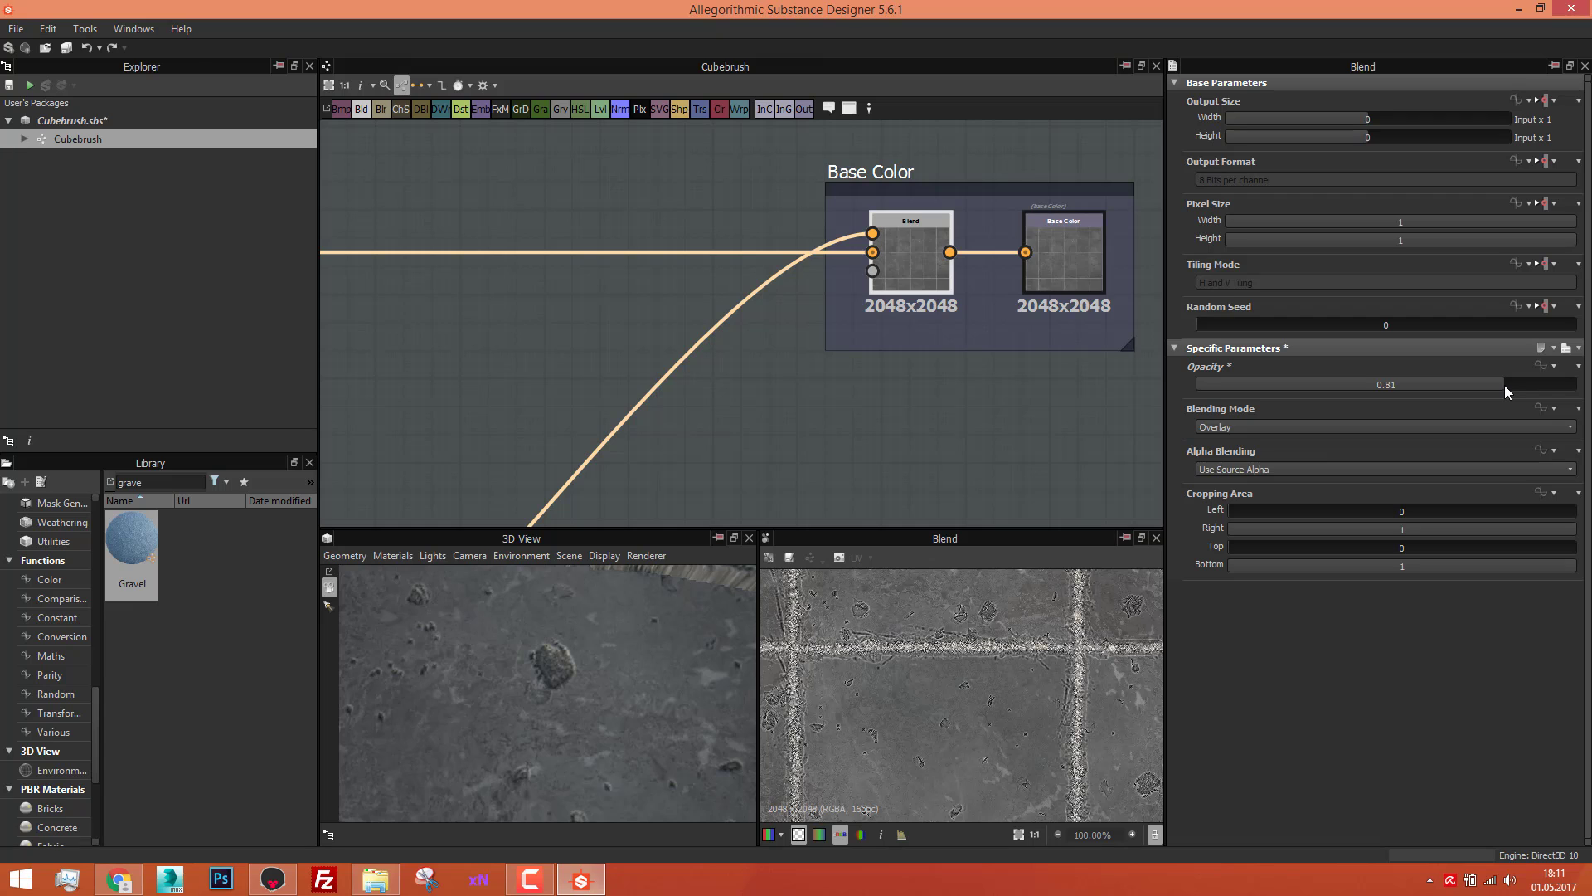
{"action": "left_click_drag", "start_coordinate": [1504, 385], "coordinate": [1578, 385]}
{"action": "left_click_drag", "start_coordinate": [550, 720], "coordinate": [664, 697]}
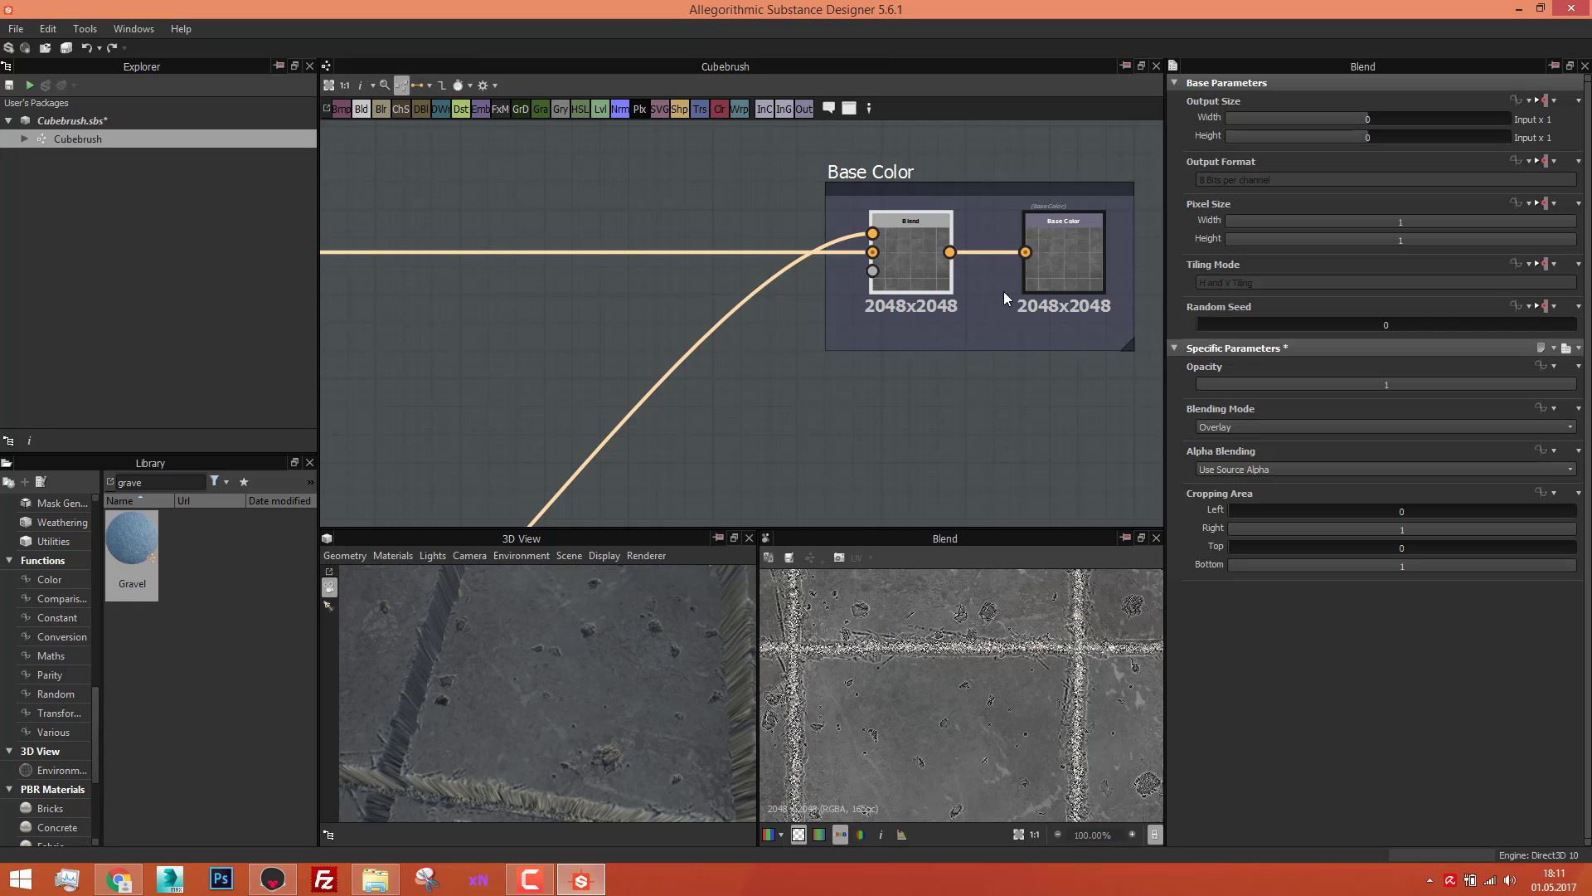
Step: Preview the Base Color output node and look over the frames of the whole material graph
{"action": "left_click", "coordinate": [1070, 247]}
{"action": "scroll", "coordinate": [920, 433], "scroll_direction": "down", "scroll_amount": 4}
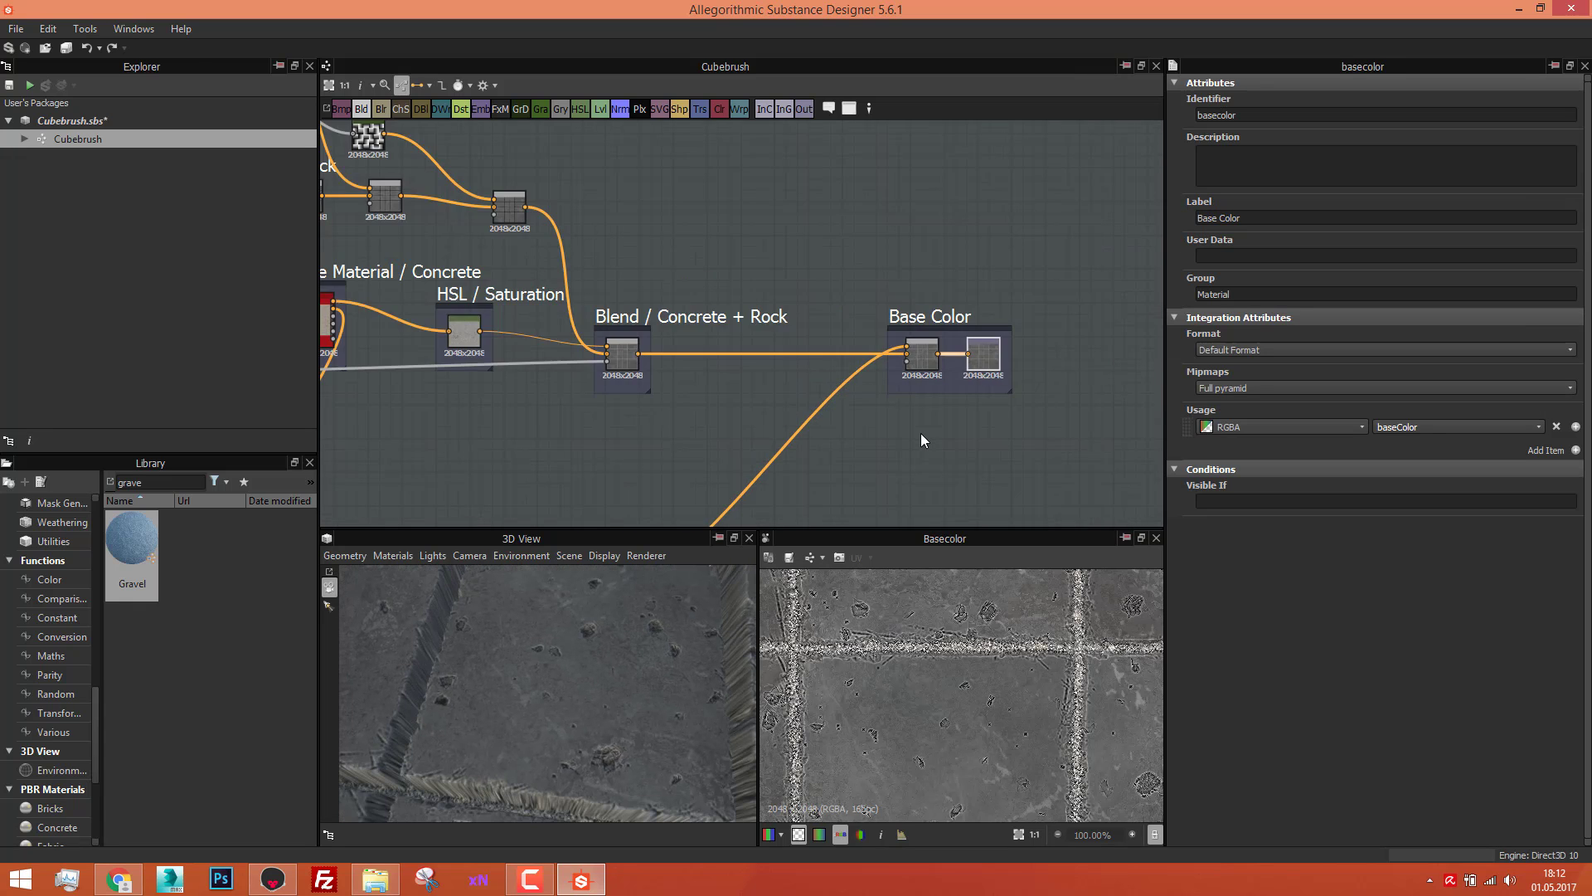
{"action": "scroll", "coordinate": [921, 433], "scroll_direction": "down", "scroll_amount": 6}
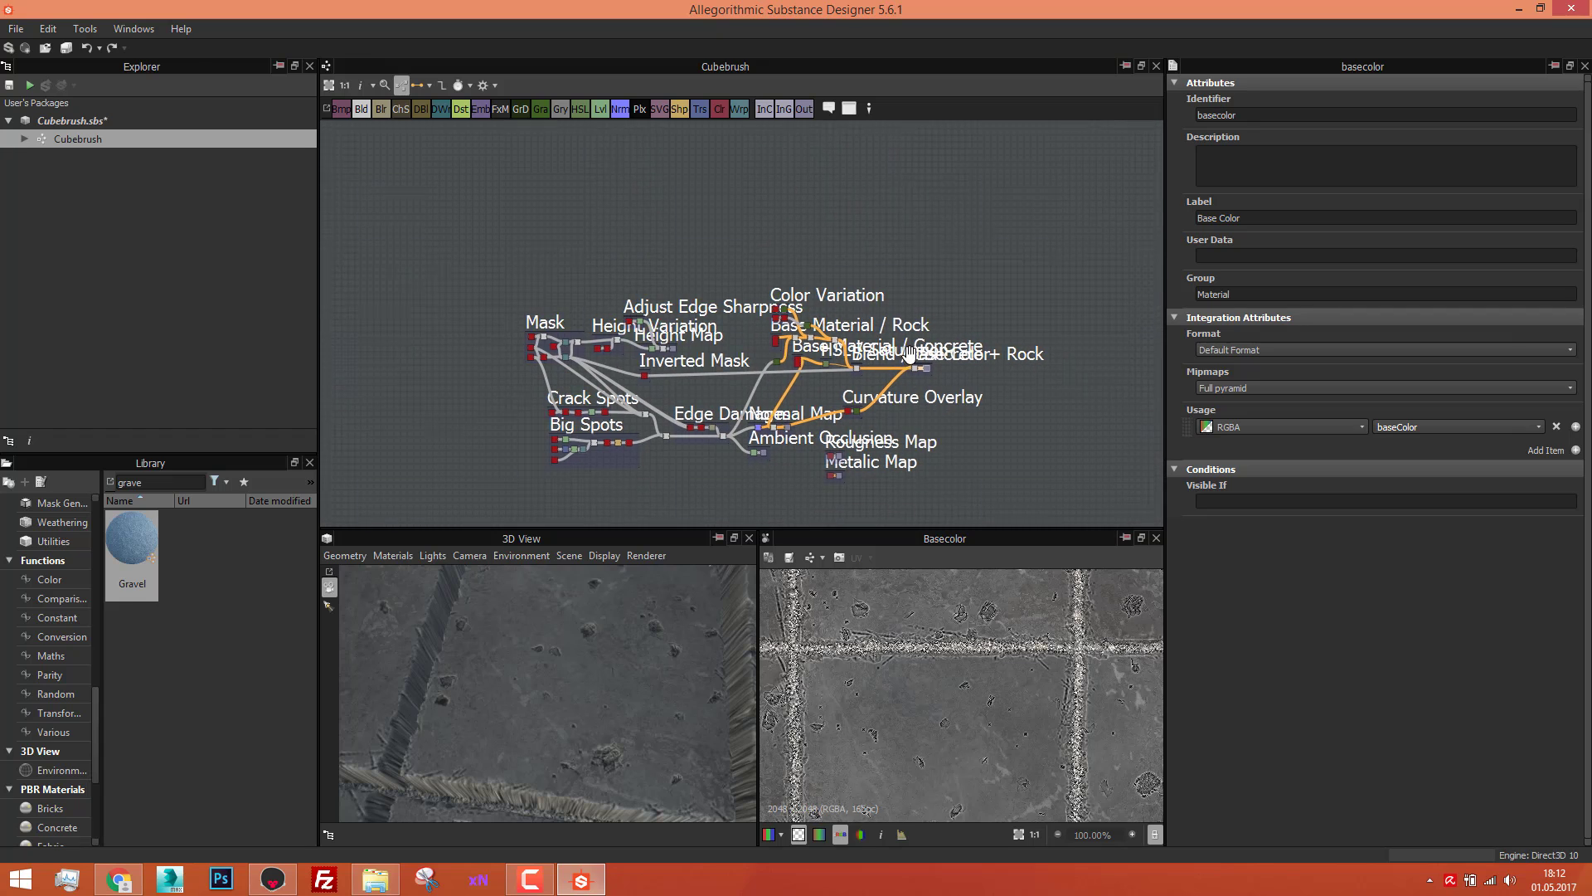
{"action": "middle_click_drag", "start_coordinate": [910, 355], "coordinate": [912, 346]}
{"action": "left_click", "coordinate": [1032, 491]}
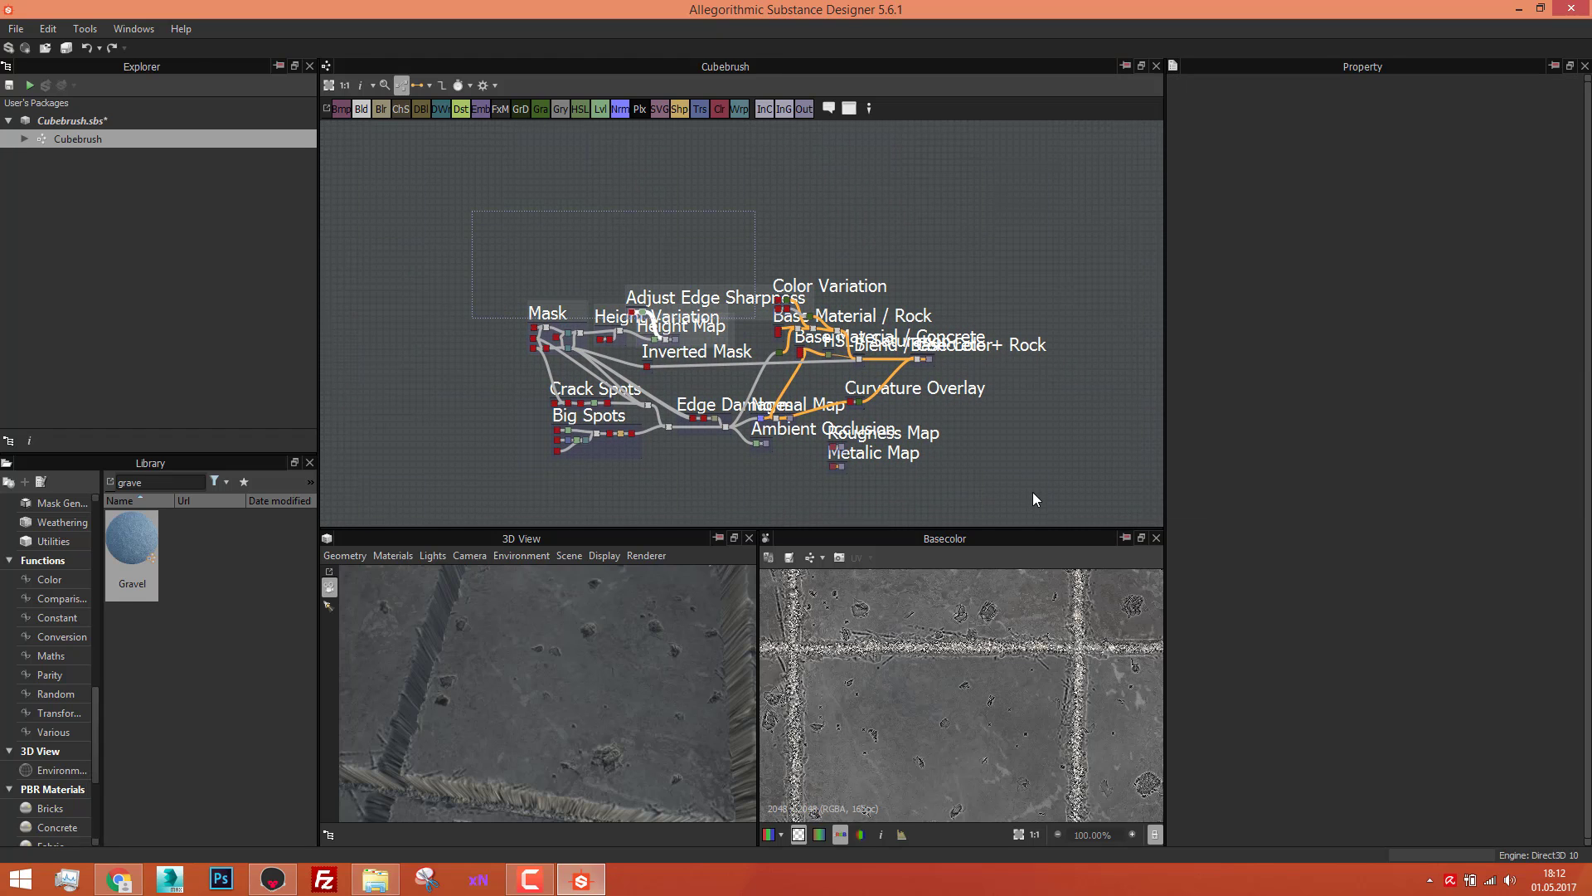
{"action": "left_click", "coordinate": [1033, 493]}
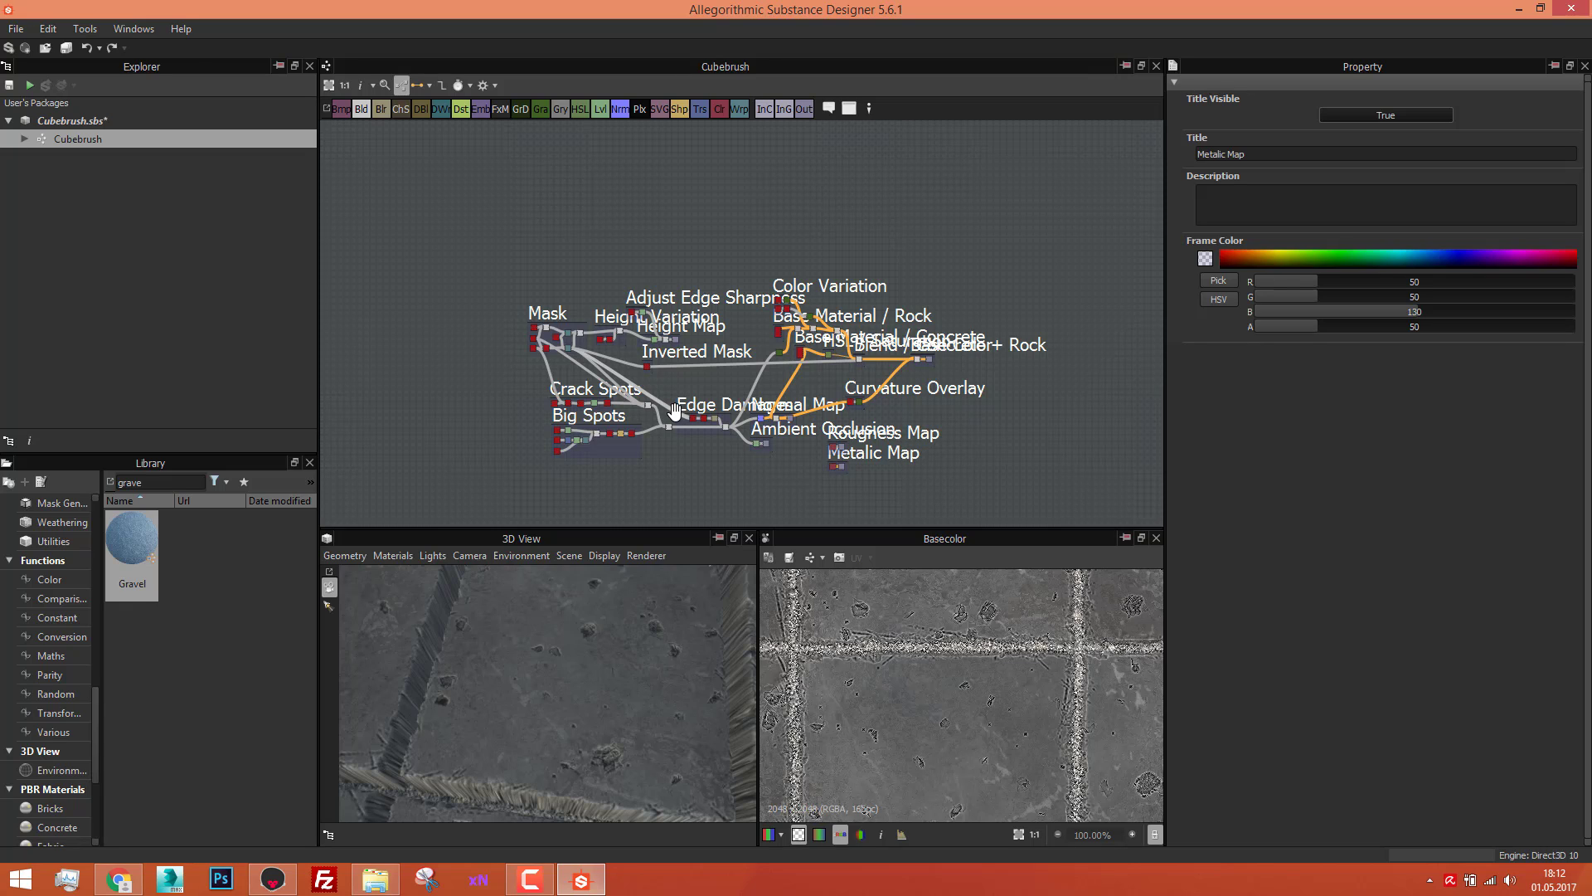
Step: Switch to Marmoset Toolbag to view the rendered stone ground, and return to Substance Designer
{"action": "left_click", "coordinate": [271, 879]}
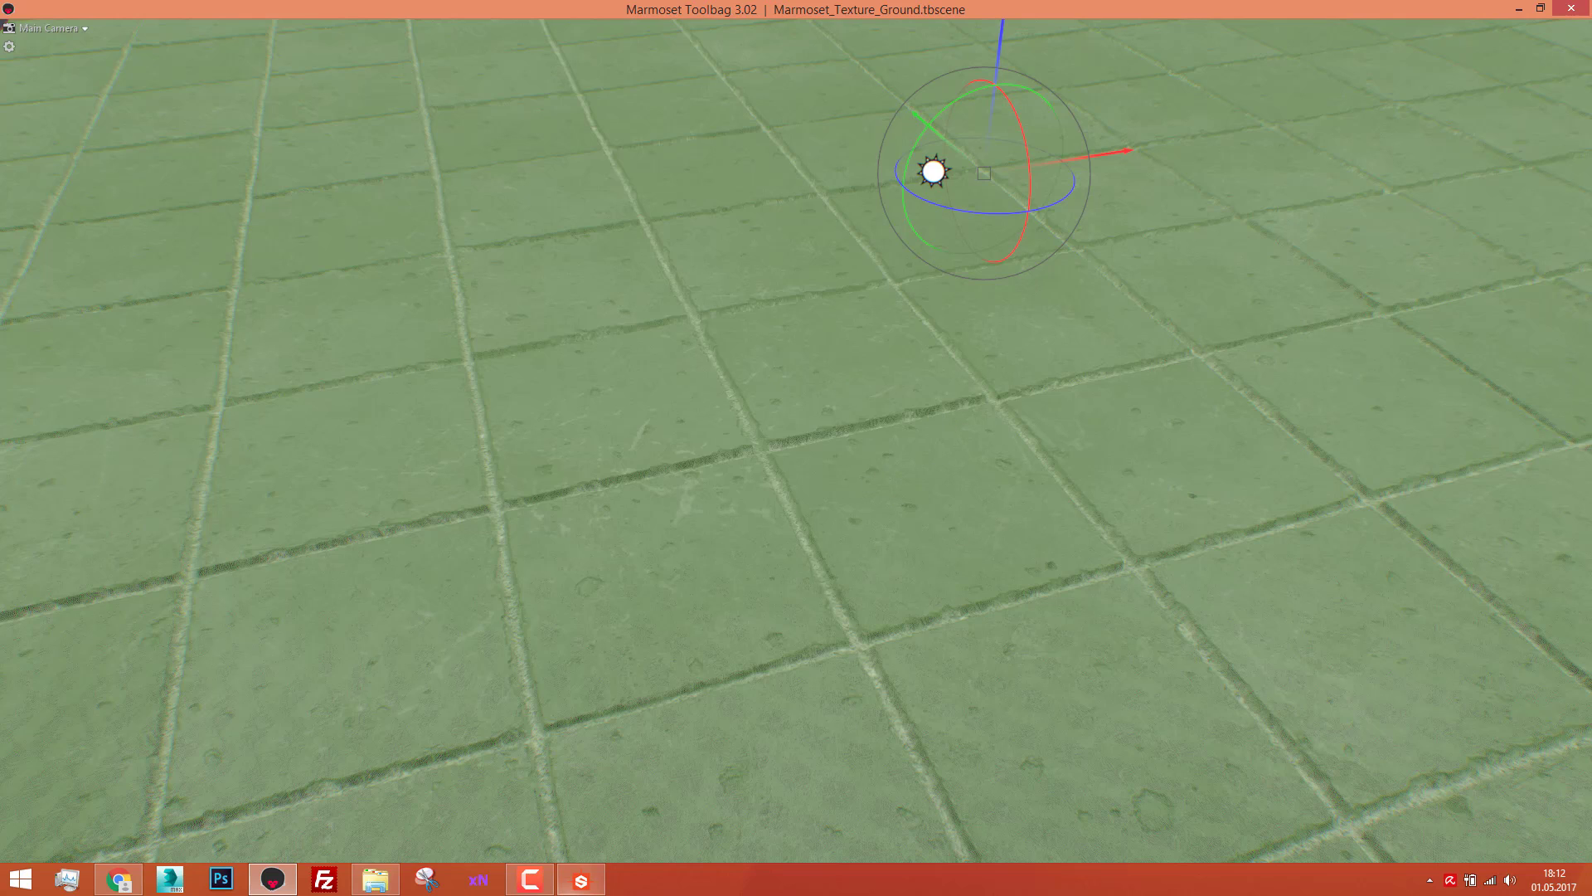
{"action": "mouse_move", "coordinate": [594, 887]}
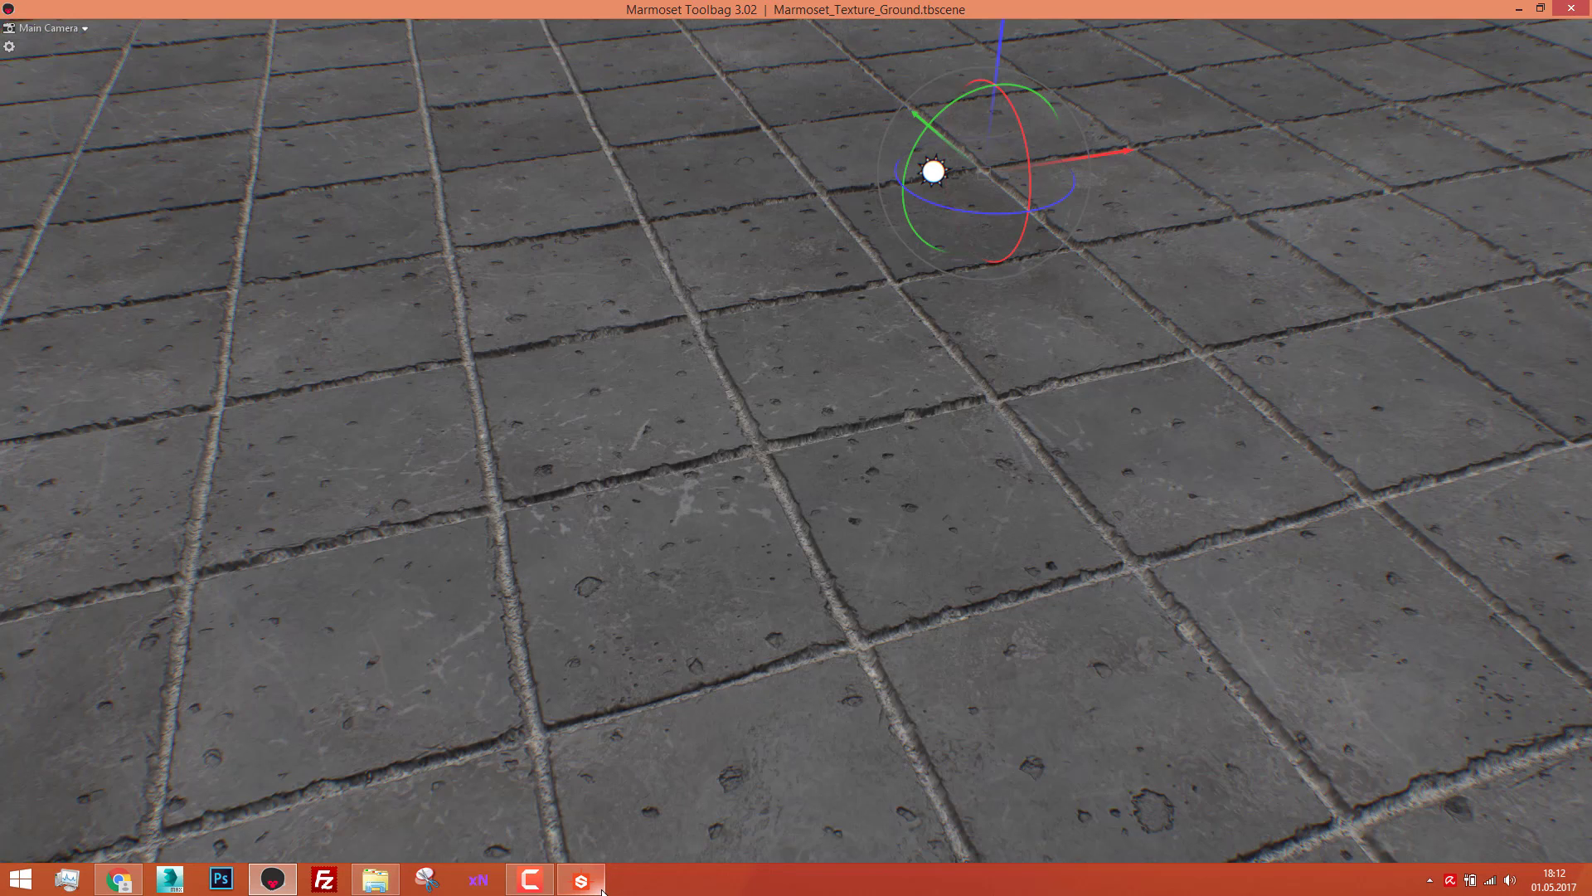
{"action": "left_click", "coordinate": [591, 884]}
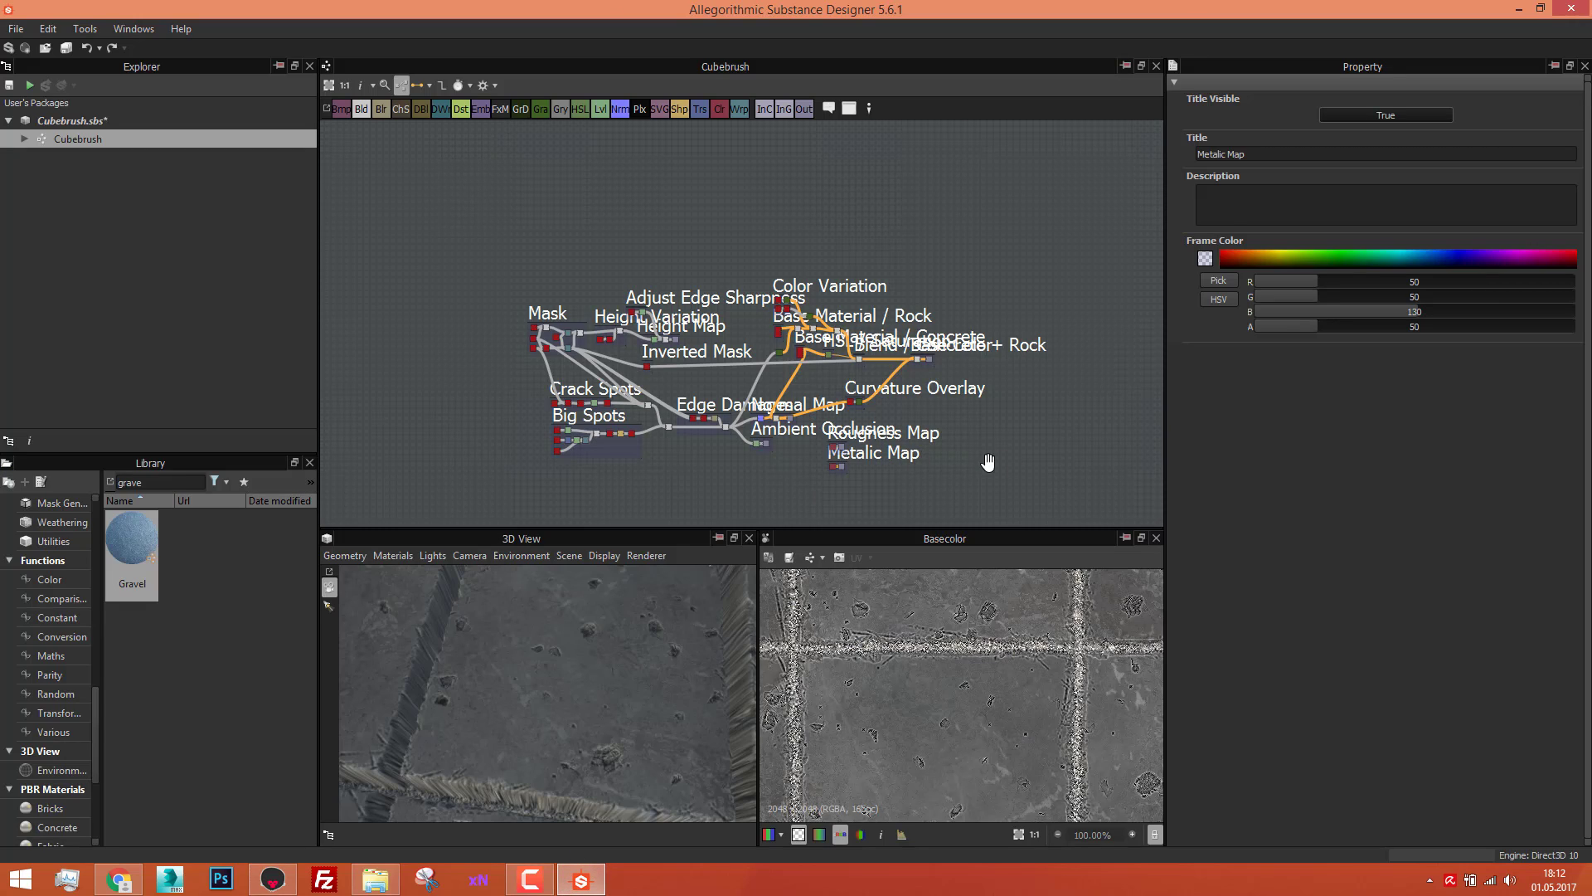
{"action": "middle_click_drag", "start_coordinate": [987, 462], "coordinate": [957, 417]}
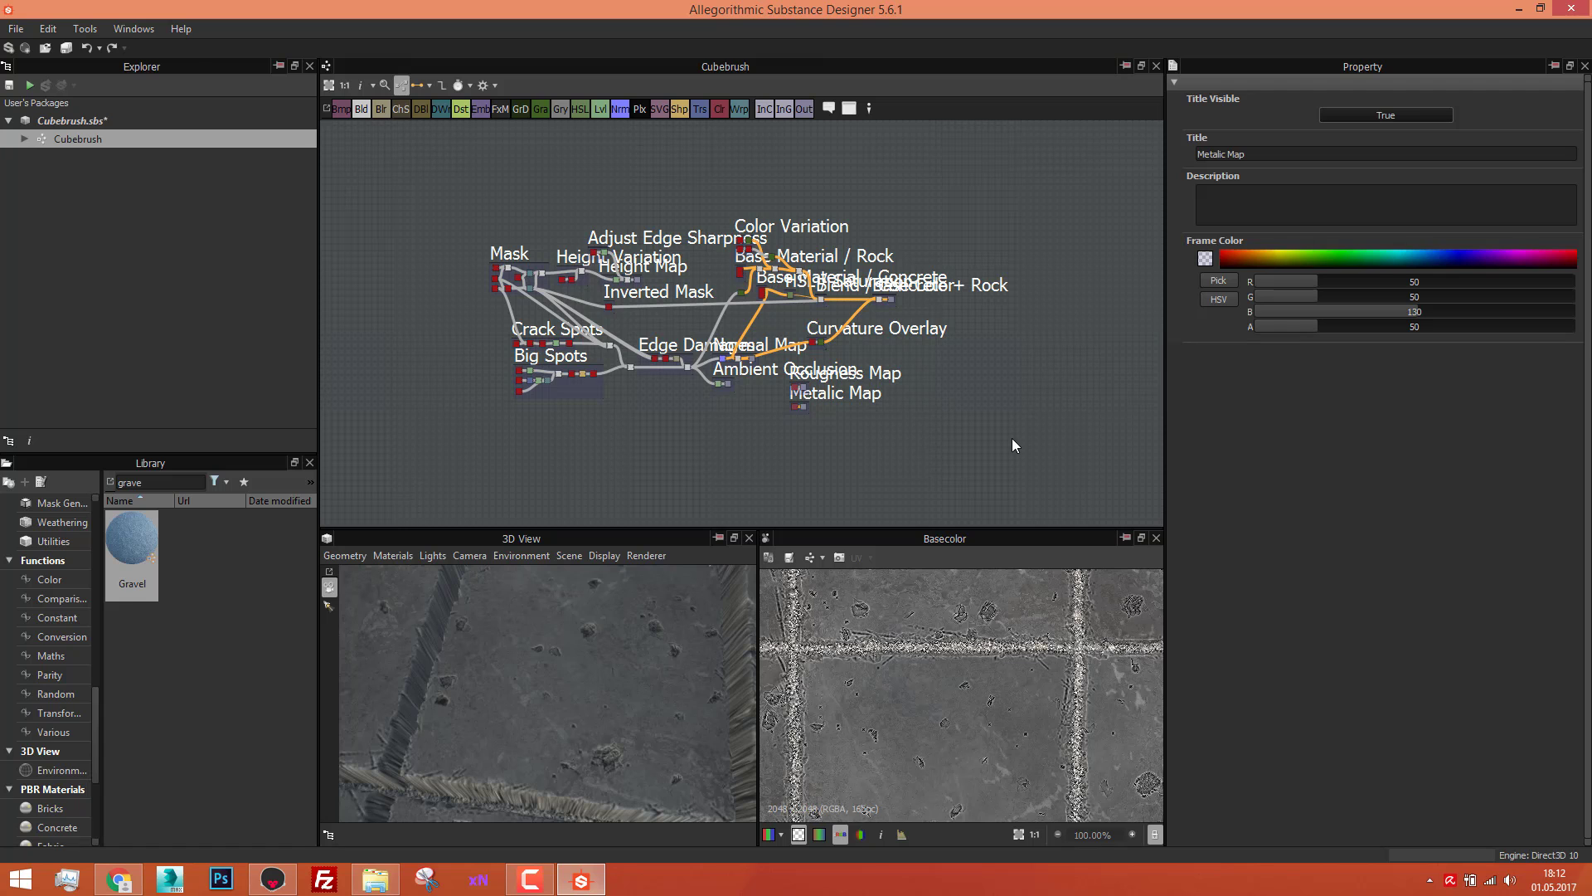
{"action": "scroll", "coordinate": [987, 459], "scroll_direction": "up", "scroll_amount": 3}
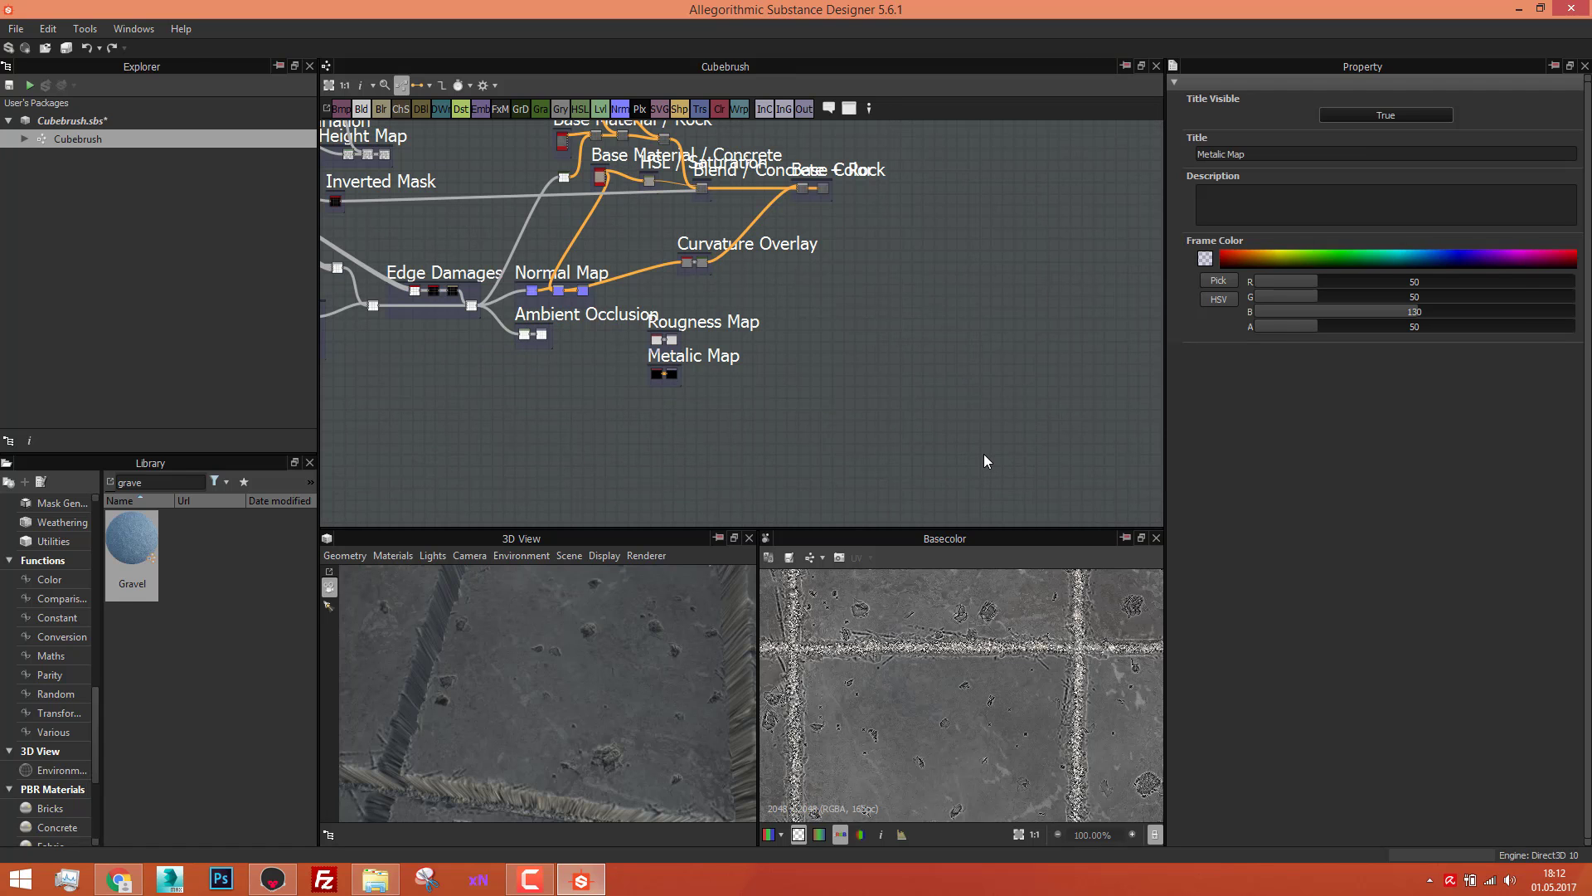
{"action": "scroll", "coordinate": [983, 455], "scroll_direction": "down", "scroll_amount": 3}
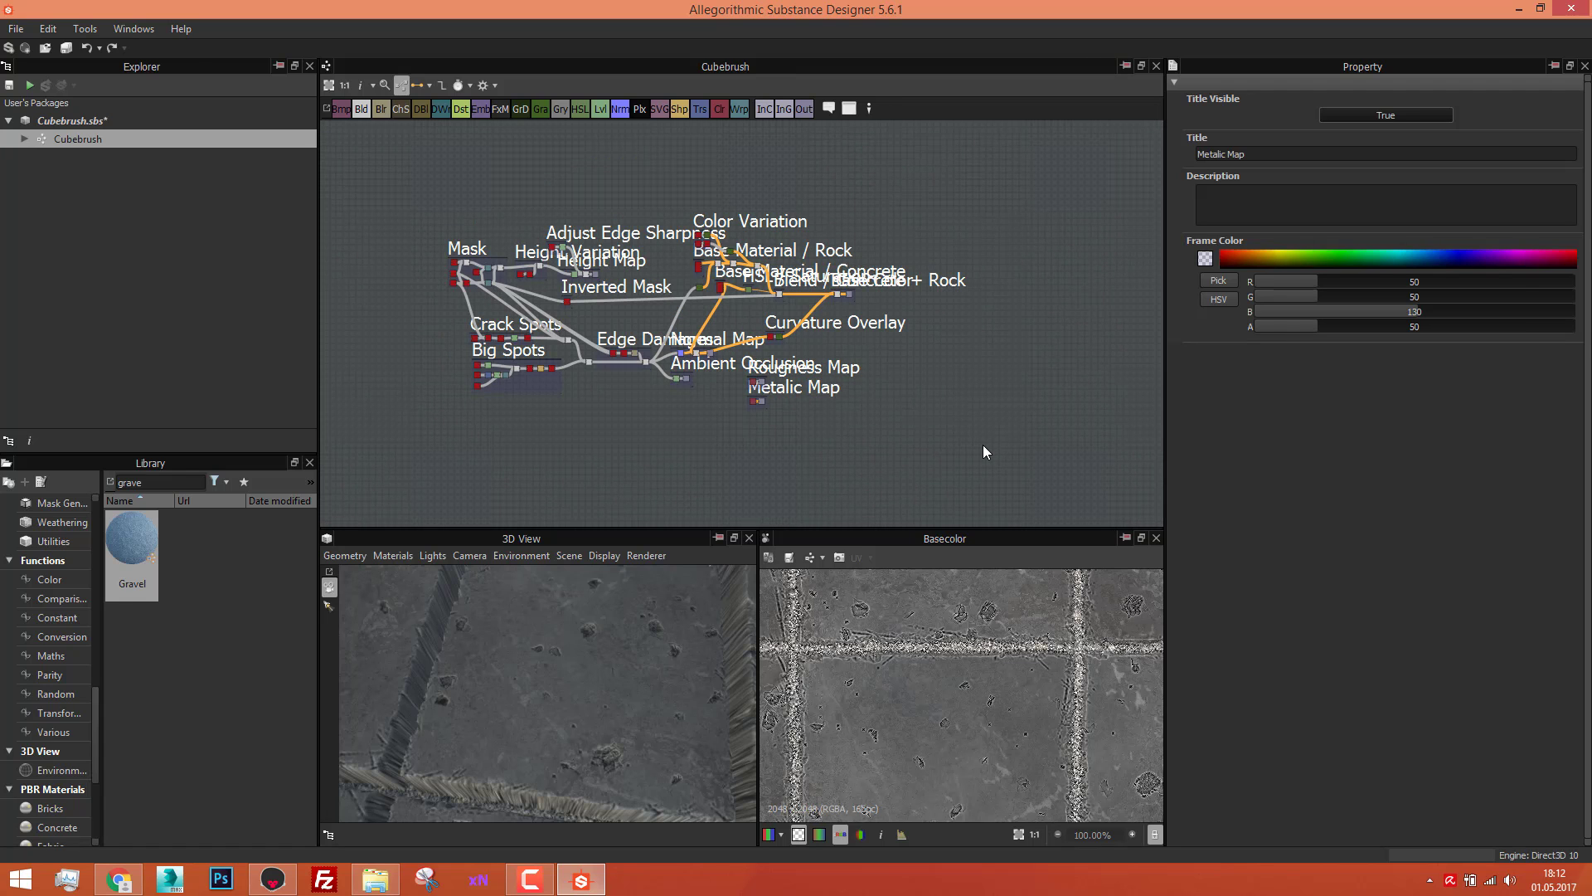